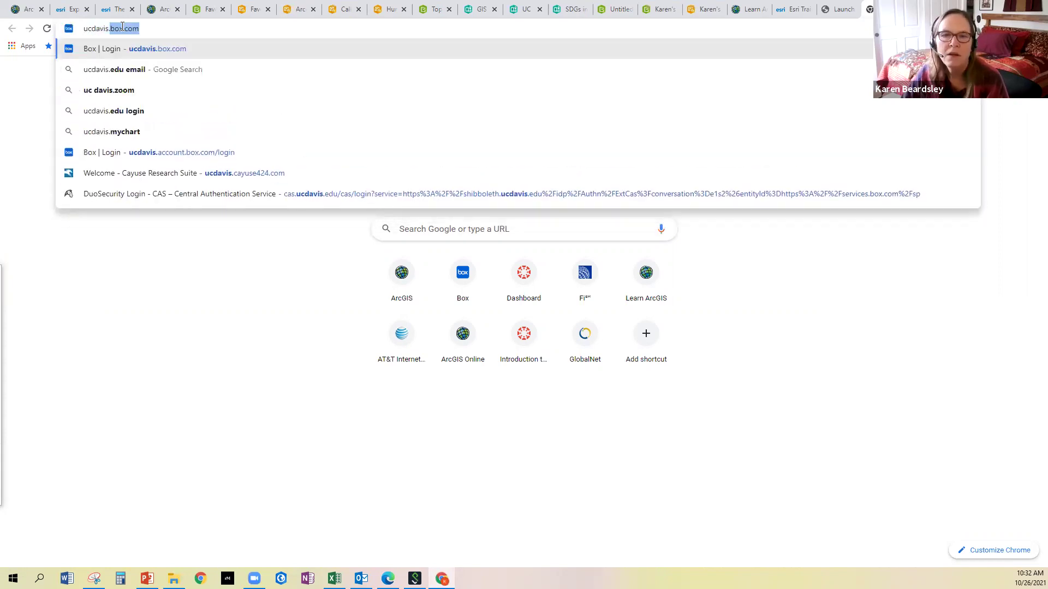
# Load the ucdavis.maps.arcgis.com portal and sign out of the account
pyautogui.write('maps.arcgis.c')
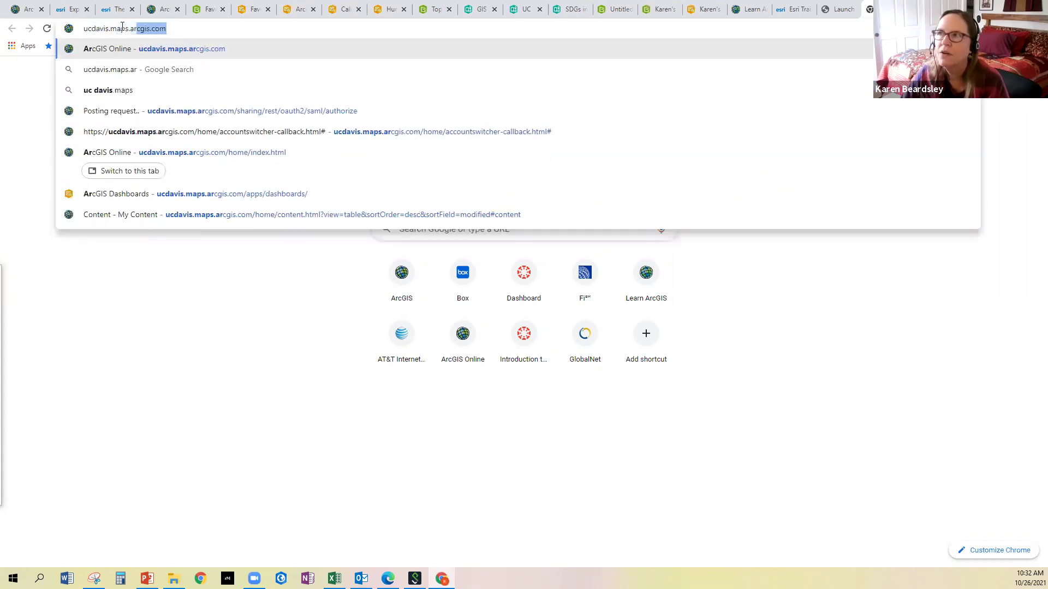
pyautogui.write('o')
pyautogui.press('Return')
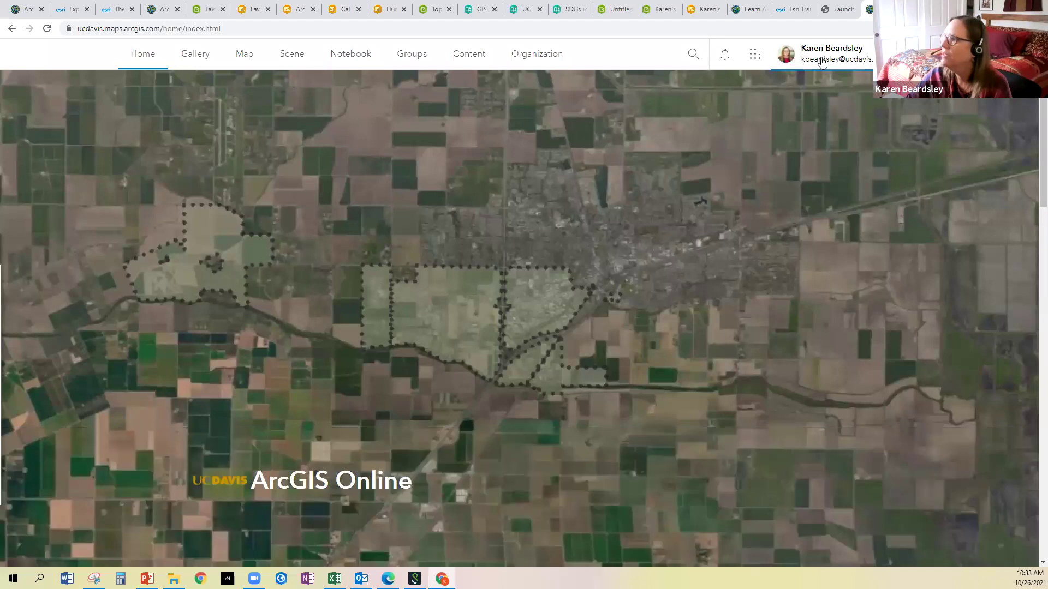
pyautogui.click(818, 61)
pyautogui.click(856, 253)
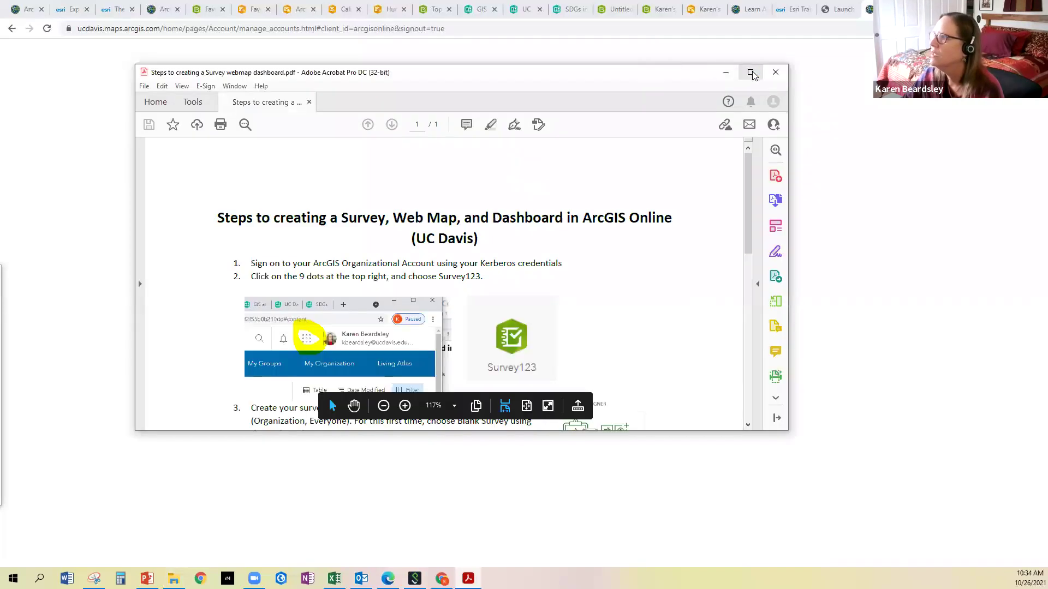
# Maximize the steps guide PDF, select step 1's sign-in text, then restore the window
pyautogui.click(751, 72)
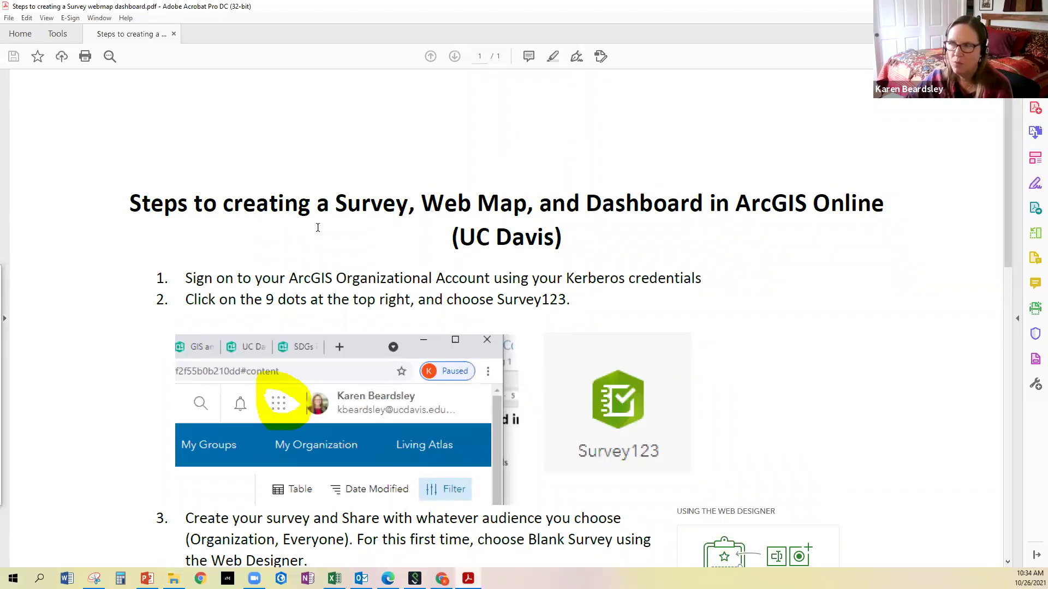
pyautogui.scroll(-1, 316, 228)
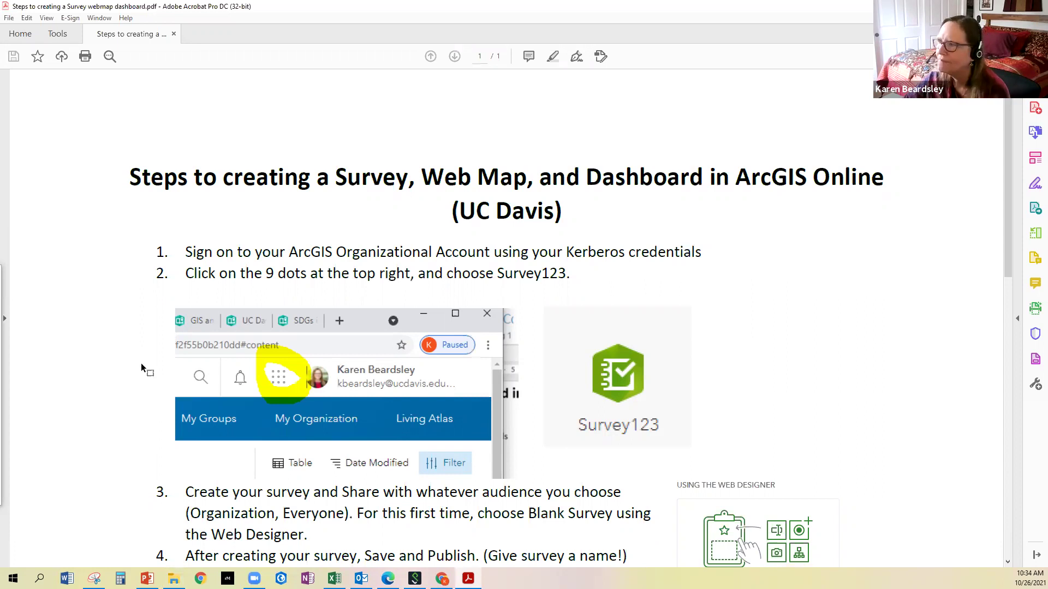
pyautogui.scroll(-1, 139, 336)
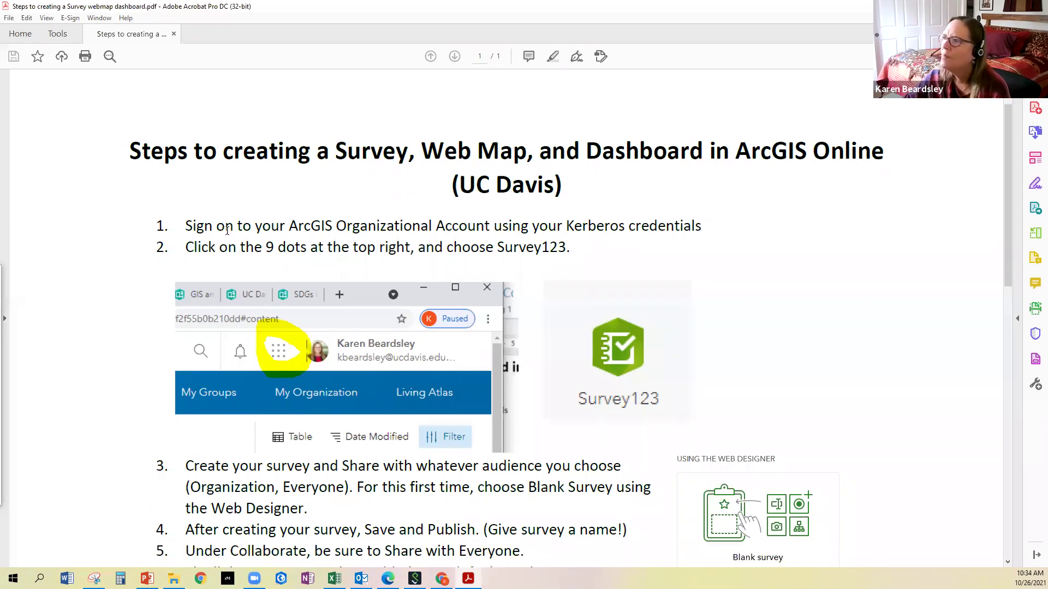
pyautogui.moveTo(190, 226); pyautogui.dragTo(237, 225)
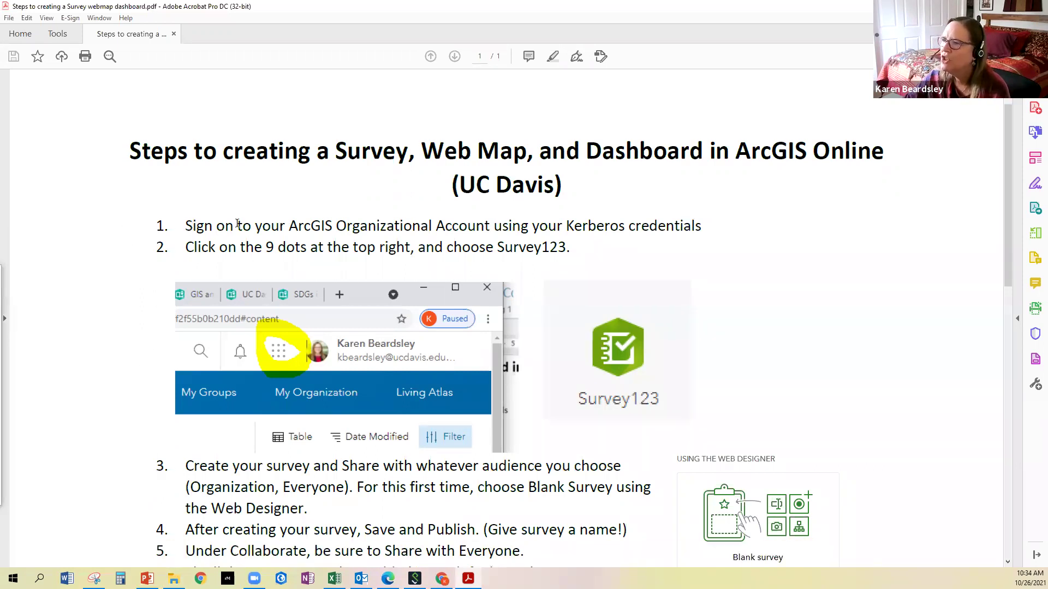
pyautogui.keyDown('shift'); pyautogui.click(722, 225); pyautogui.keyUp('shift')
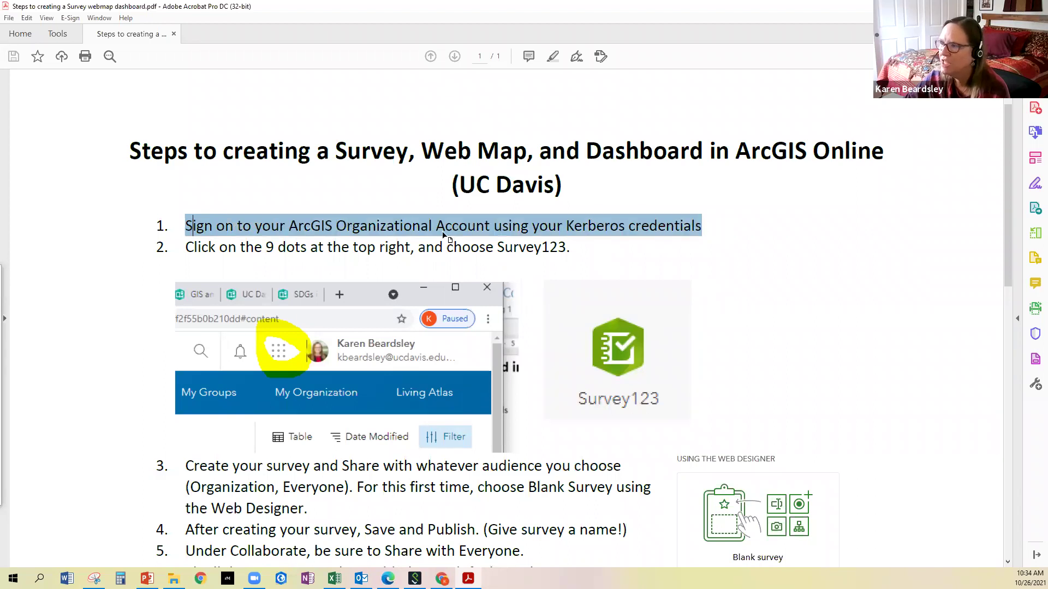
pyautogui.moveTo(385, 233)
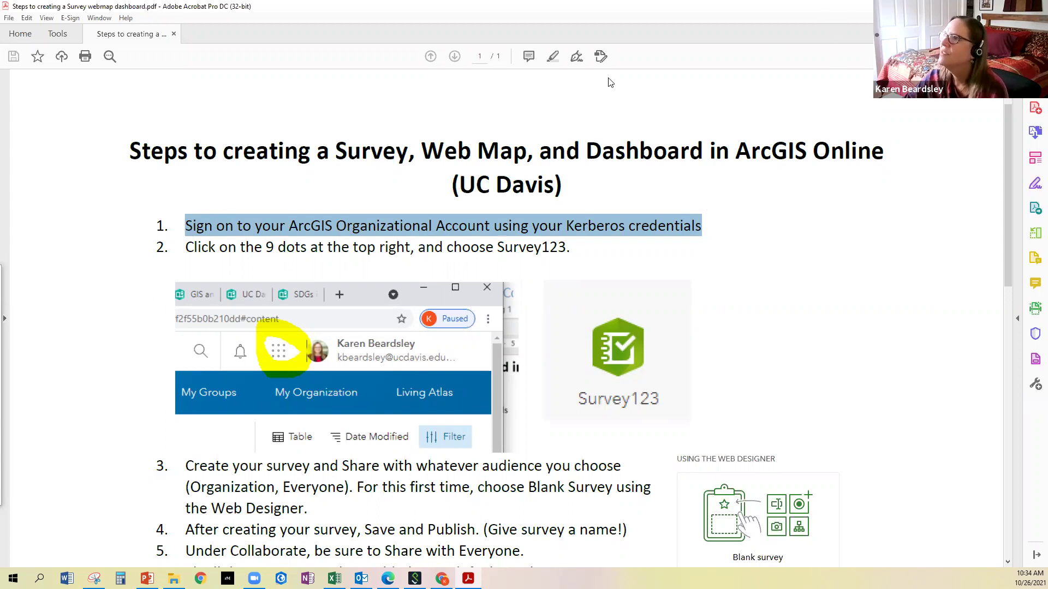
pyautogui.press('super+Down')
pyautogui.press('super+Down')
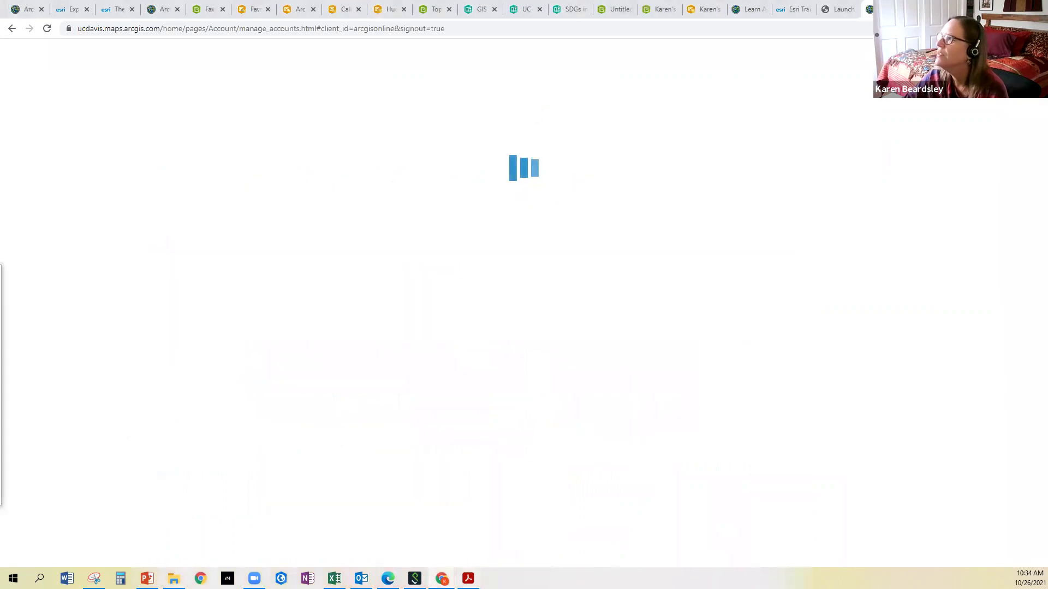
# Load ucdavis.maps.arcgis.com in a new Chrome tab
pyautogui.hotkey('ctrl', 't')
pyautogui.click(555, 30)
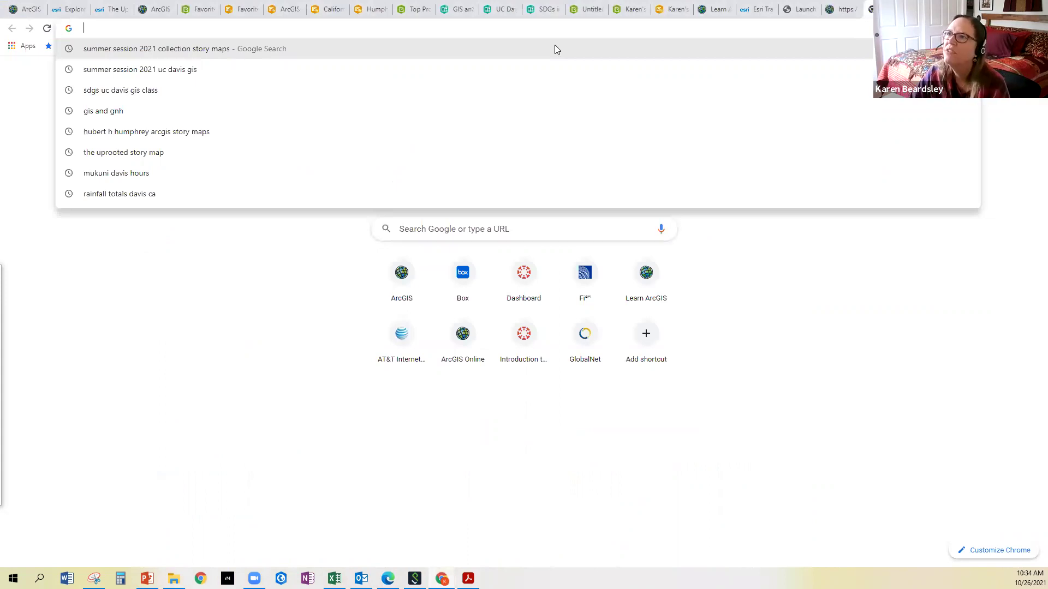
pyautogui.write('ucdavis.m')
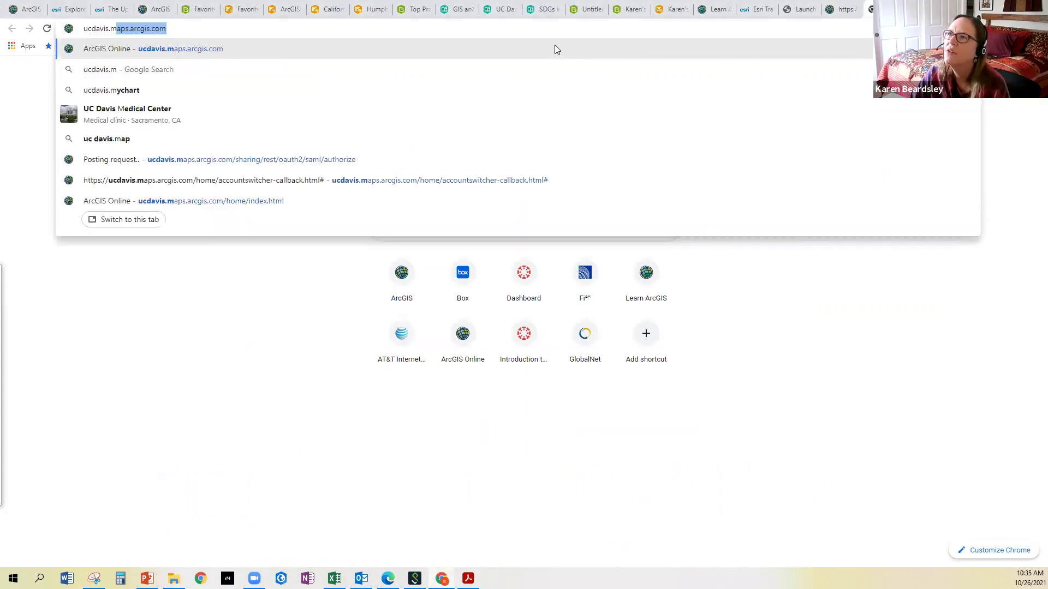
pyautogui.write('aps.arcgis.co')
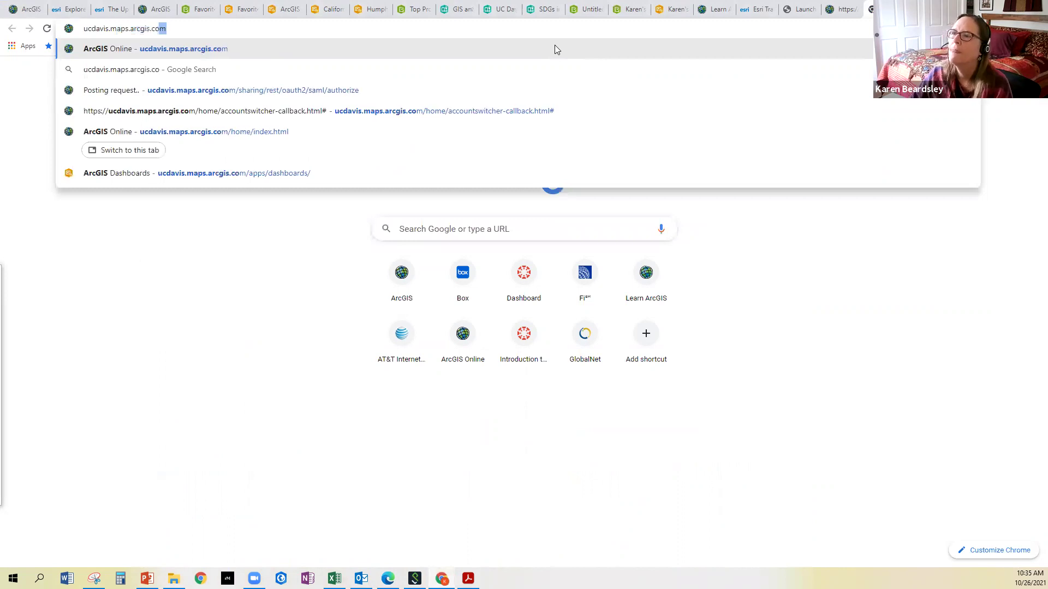
pyautogui.press('Return')
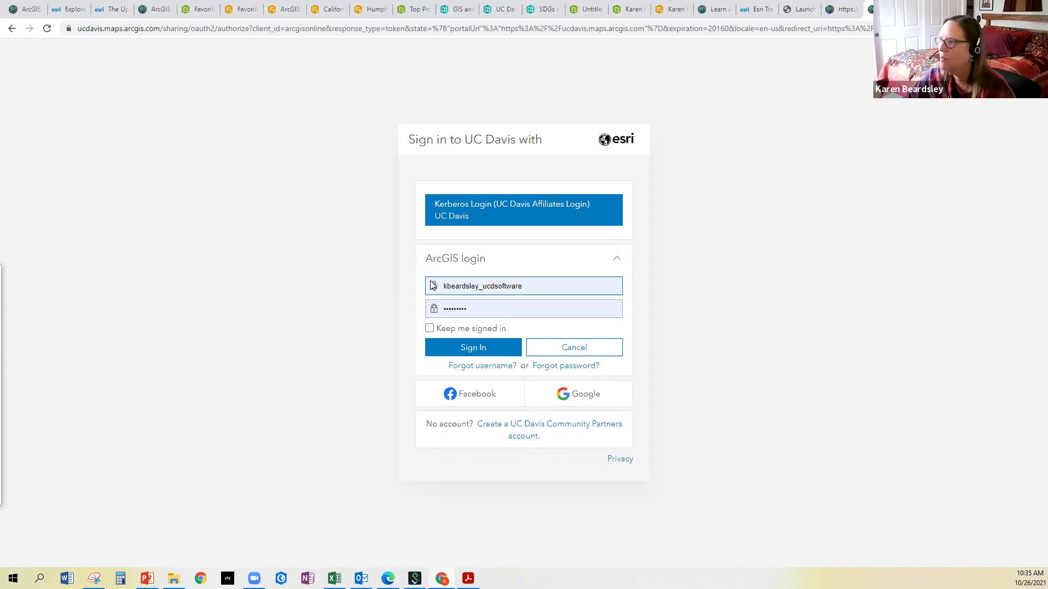
# Delete the pre-filled username and saved password from the ArcGIS login form
pyautogui.moveTo(431, 282); pyautogui.dragTo(562, 281)
pyautogui.click(293, 269)
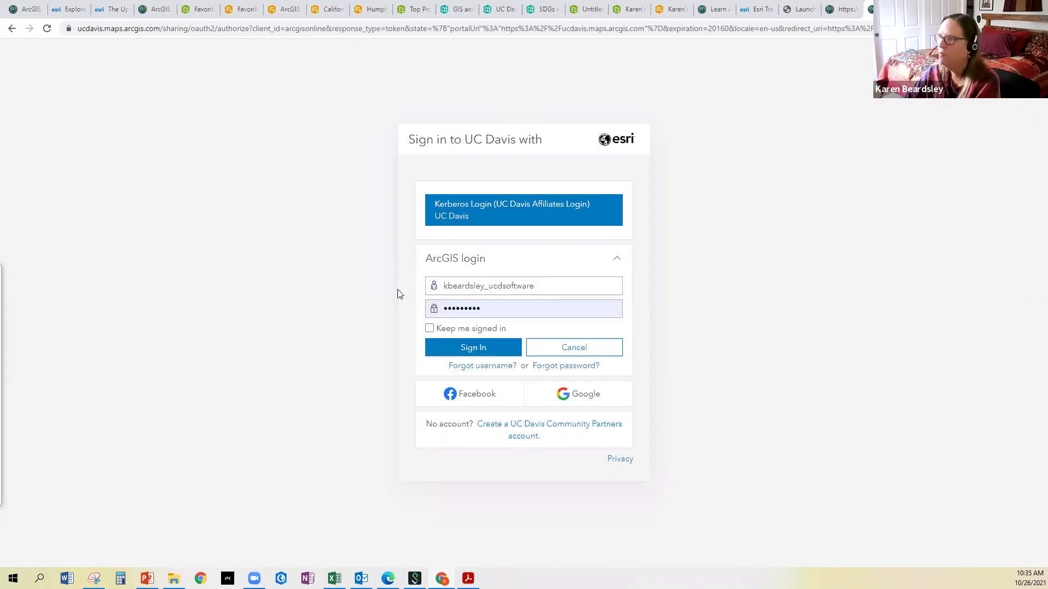
pyautogui.moveTo(439, 286); pyautogui.dragTo(546, 304)
pyautogui.press('BackSpace')
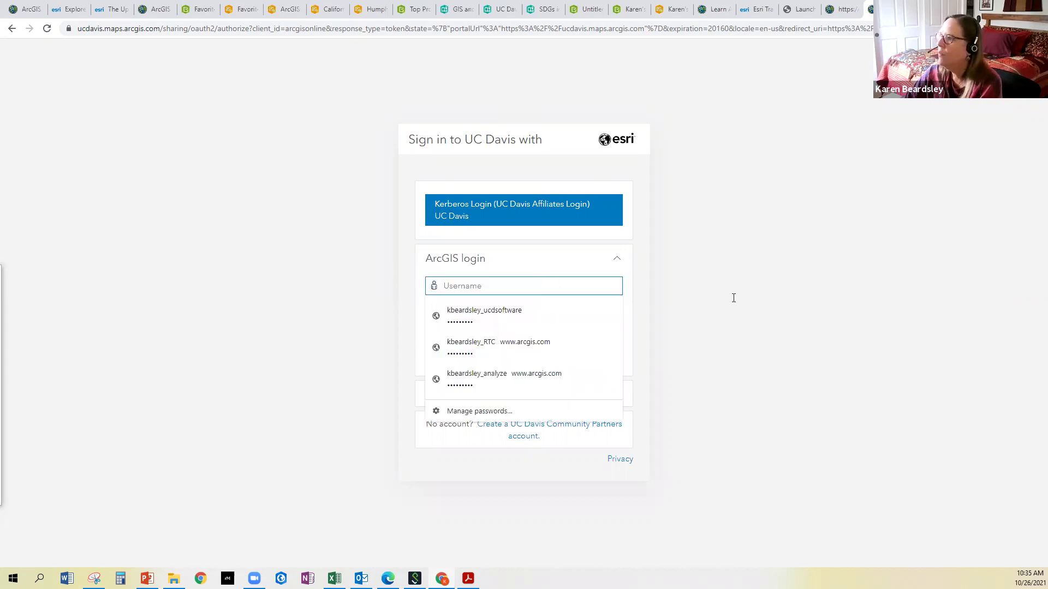
pyautogui.press('Tab')
pyautogui.hotkey('ctrl', 'a')
pyautogui.press('BackSpace')
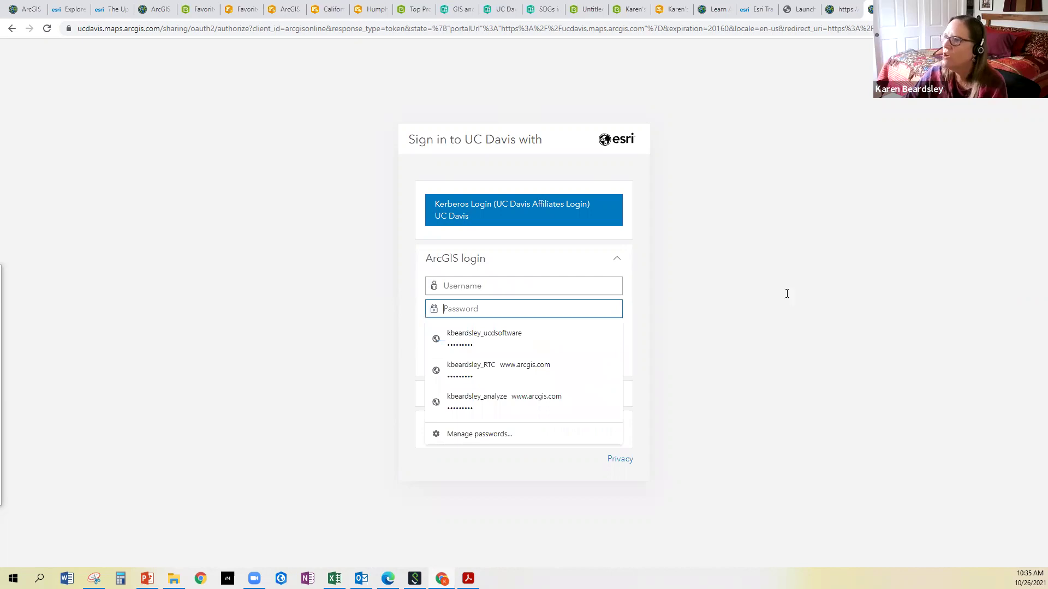
pyautogui.click(786, 293)
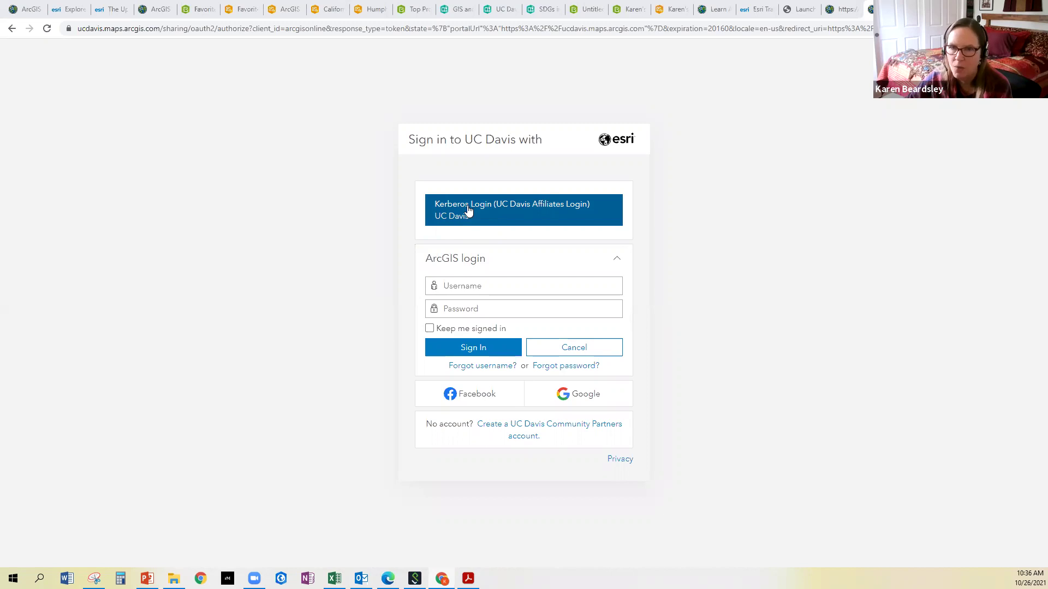
# Sign in with UC Davis campus credentials, entering the campus e-mail and password
pyautogui.click(468, 210)
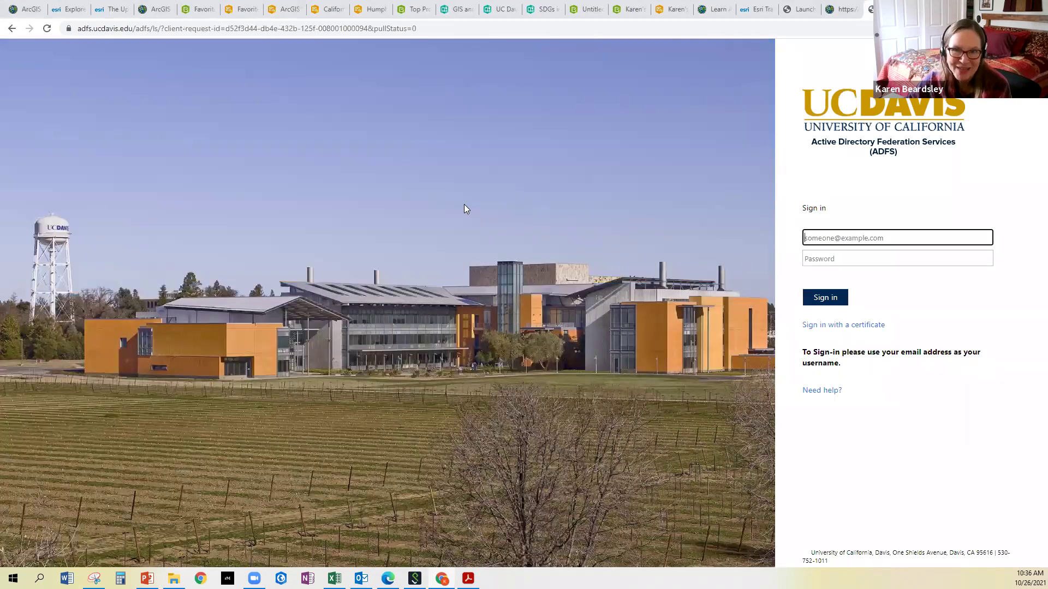
pyautogui.click(815, 238)
pyautogui.press('Tab')
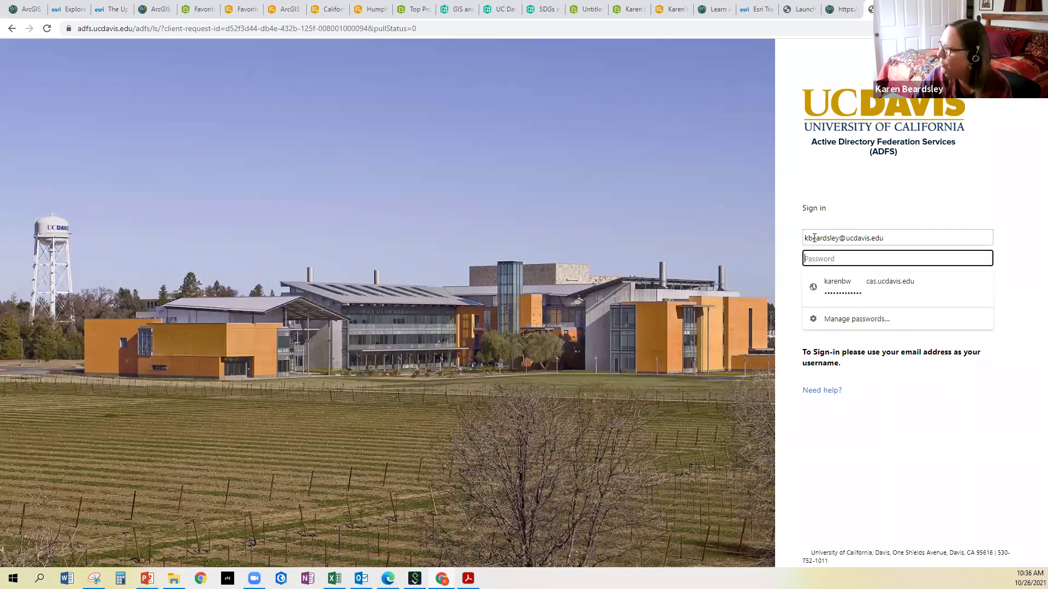
pyautogui.write('••')
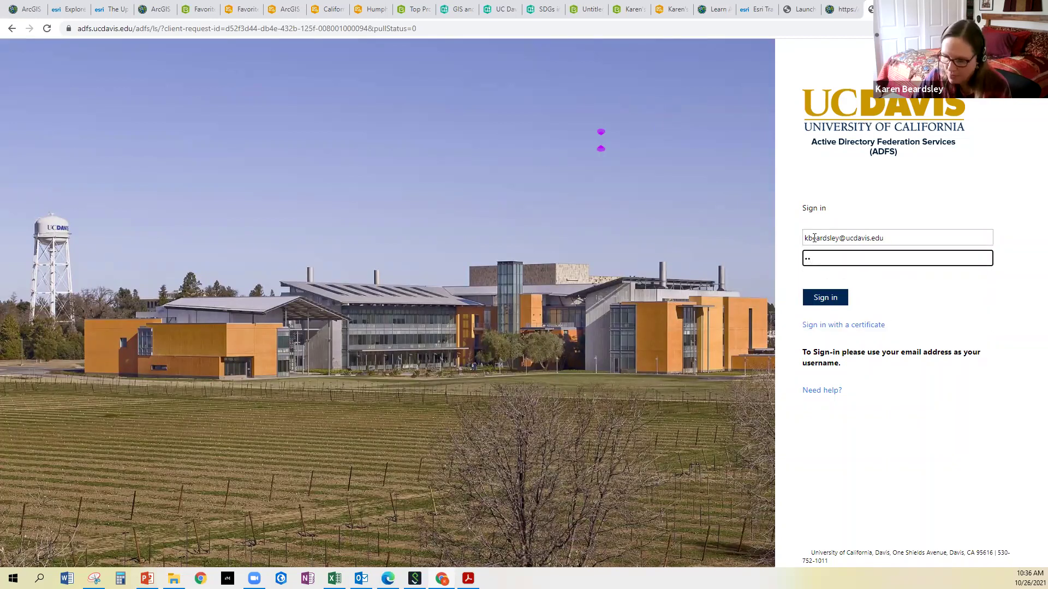
pyautogui.write('•••••••••')
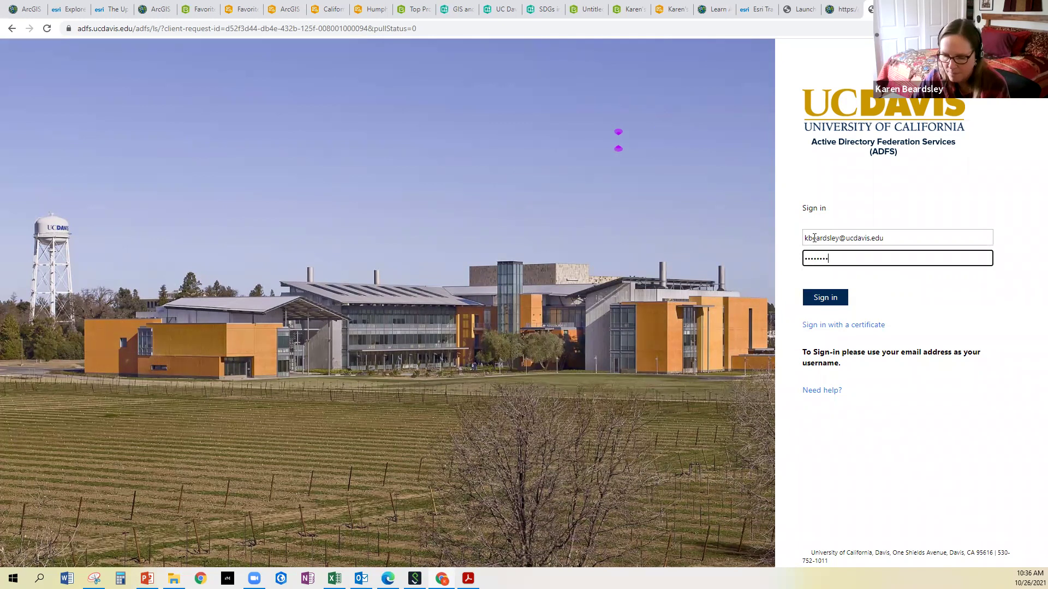
pyautogui.write('•')
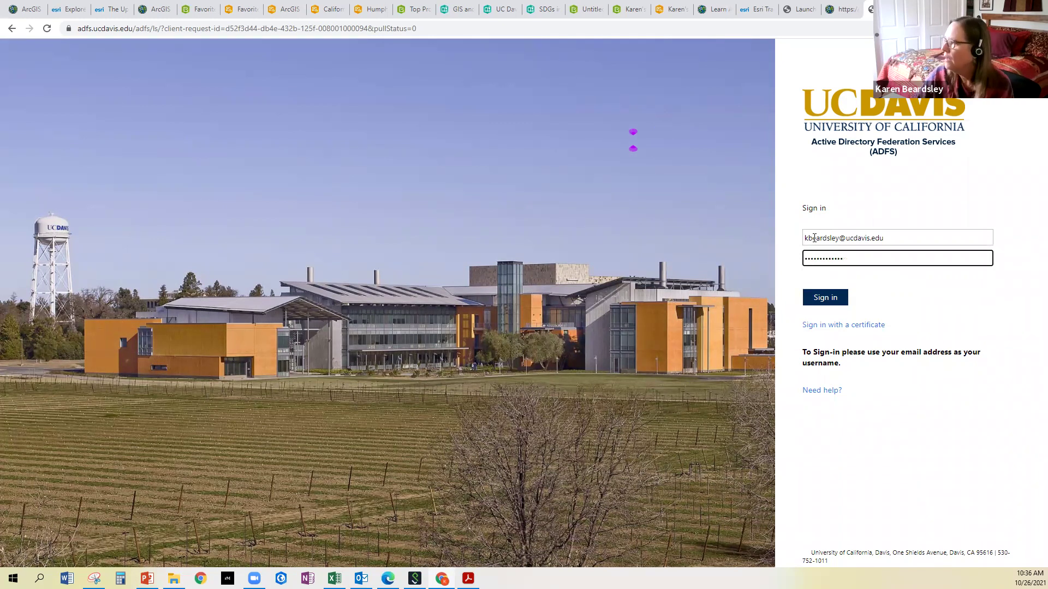
pyautogui.click(829, 302)
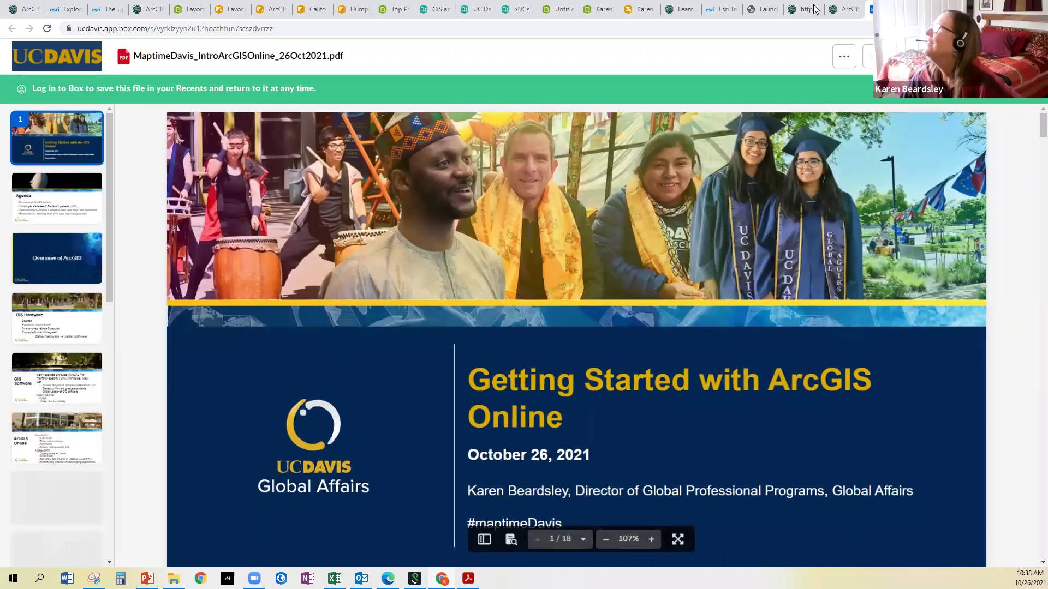
# Close the Box slides tab to return to the ArcGIS Online home page
pyautogui.hotkey('ctrl', 'w')
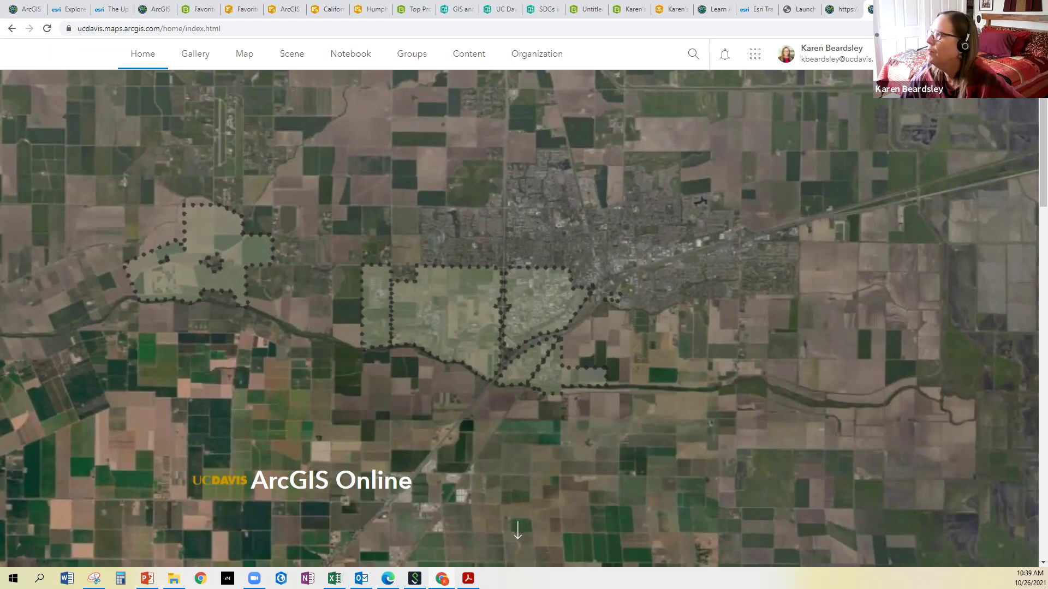
pyautogui.click(984, 8)
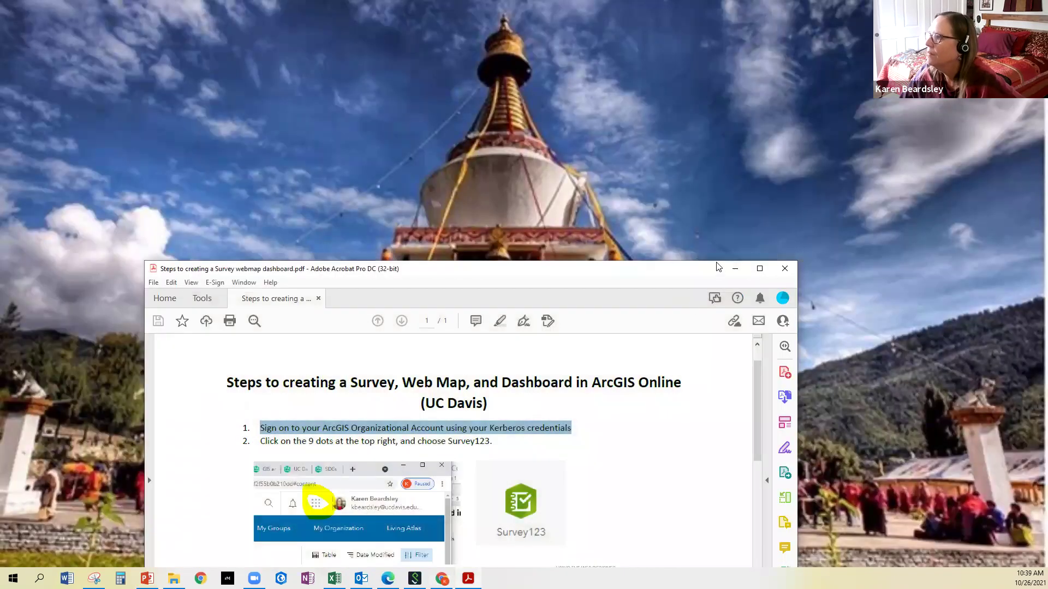
pyautogui.moveTo(716, 263); pyautogui.dragTo(726, 75)
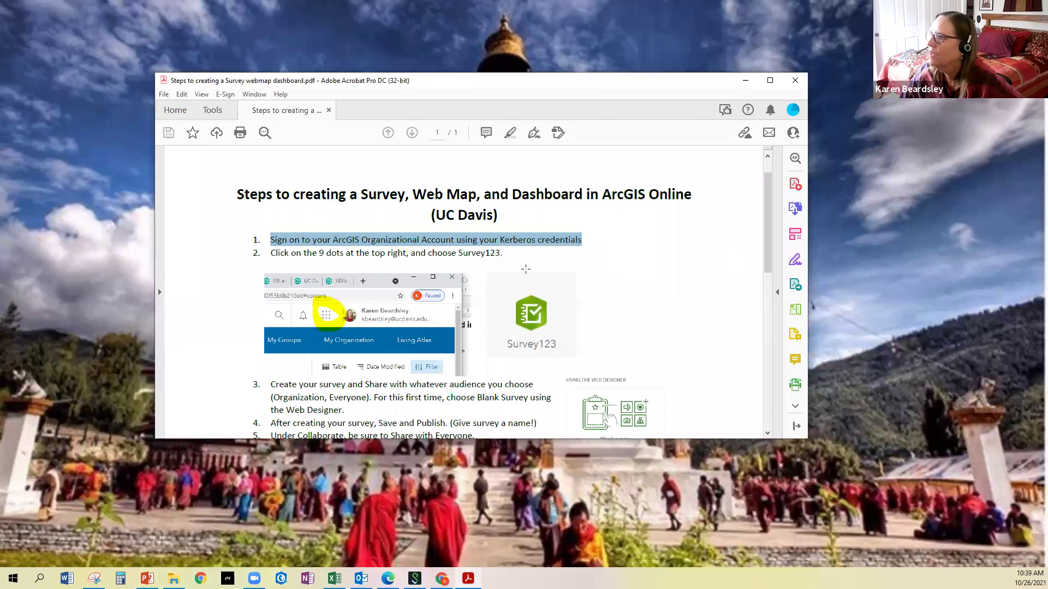
pyautogui.scroll(-4, 702, 267)
pyautogui.scroll(-4, 451, 282)
pyautogui.scroll(7, 375, 281)
pyautogui.scroll(-2, 375, 281)
pyautogui.scroll(2, 375, 281)
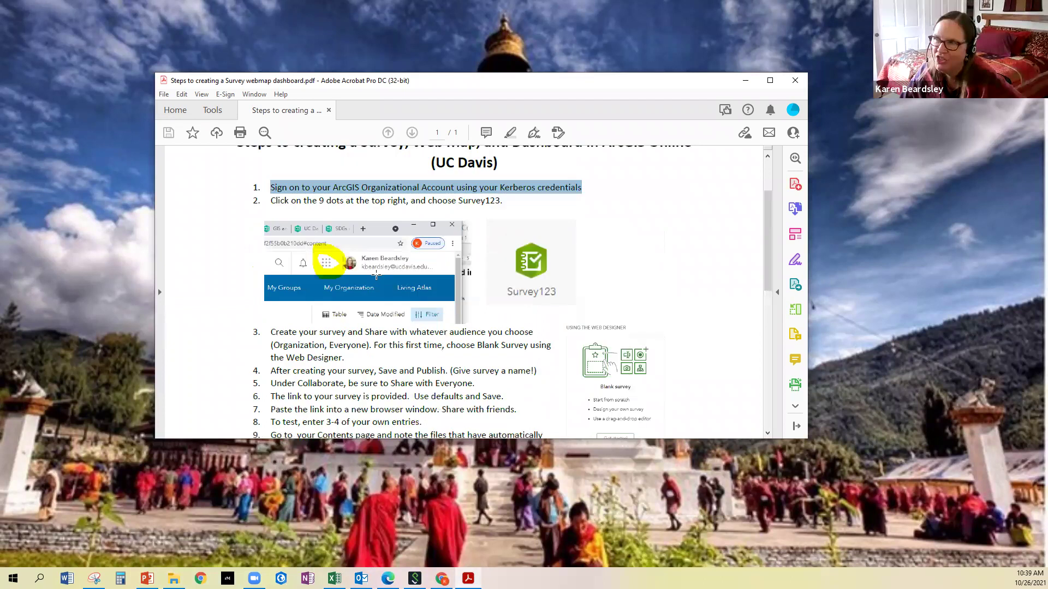
pyautogui.scroll(-1, 375, 282)
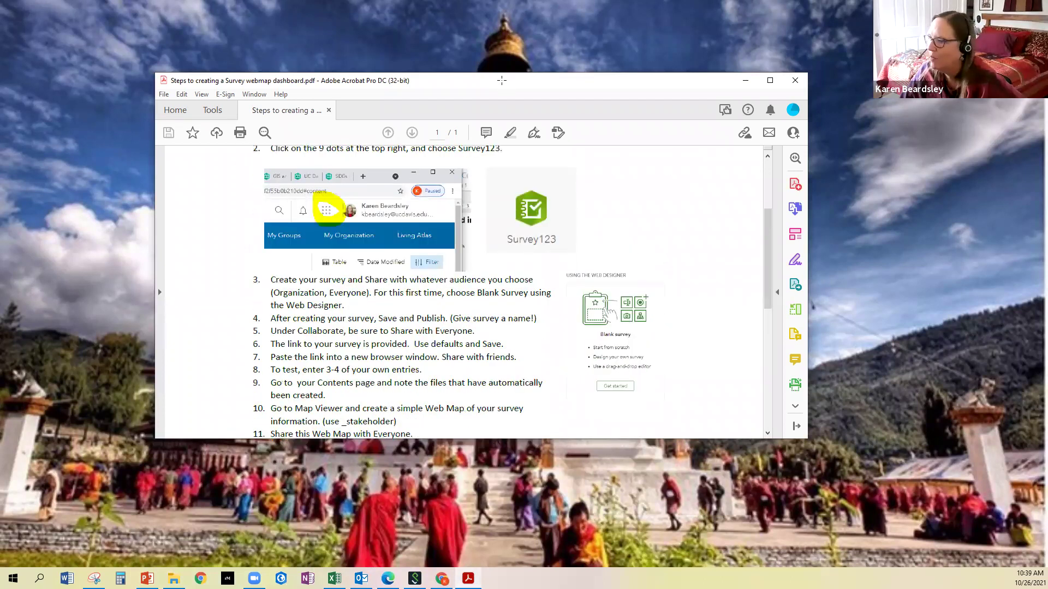
pyautogui.click(442, 578)
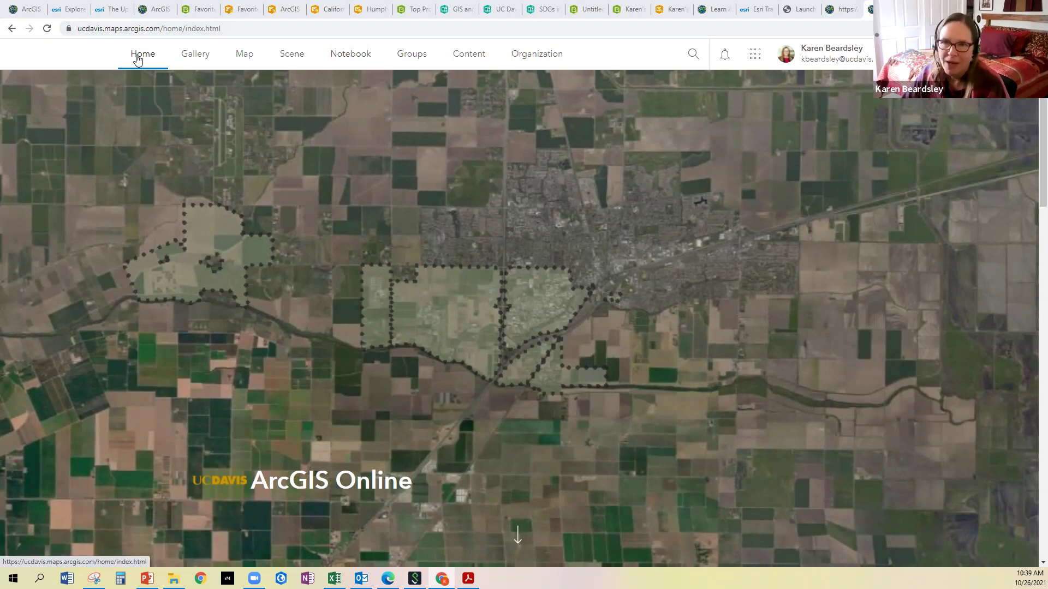
pyautogui.scroll(-5, 403, 431)
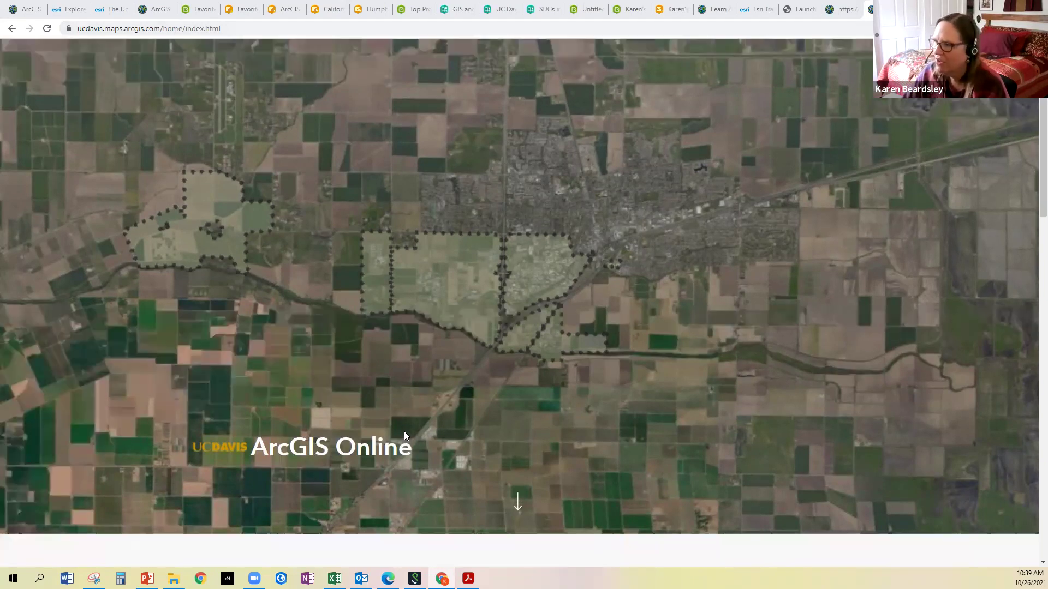
pyautogui.scroll(-15, 406, 435)
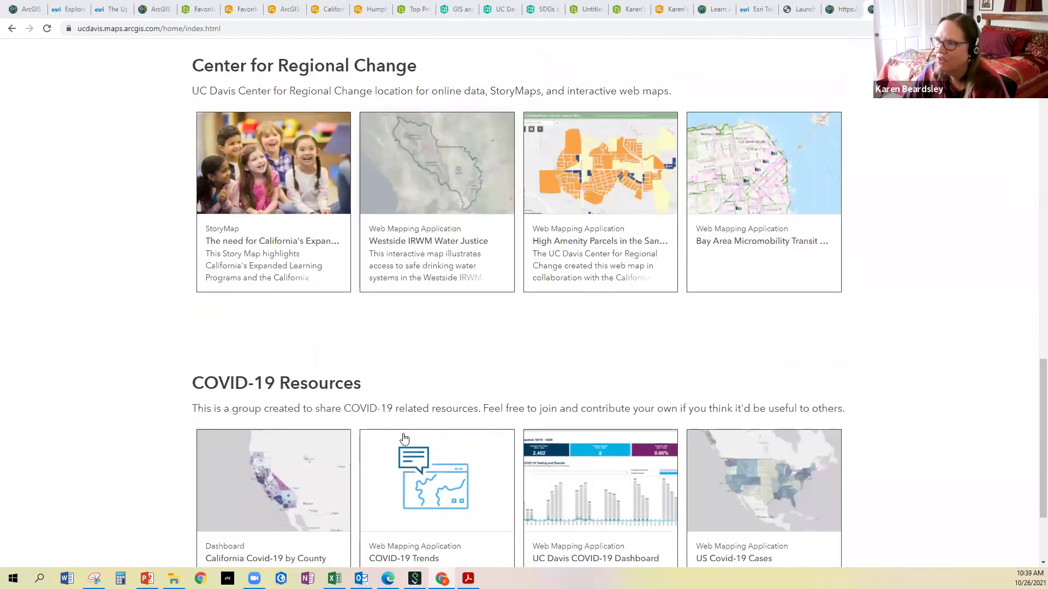
pyautogui.scroll(7, 404, 436)
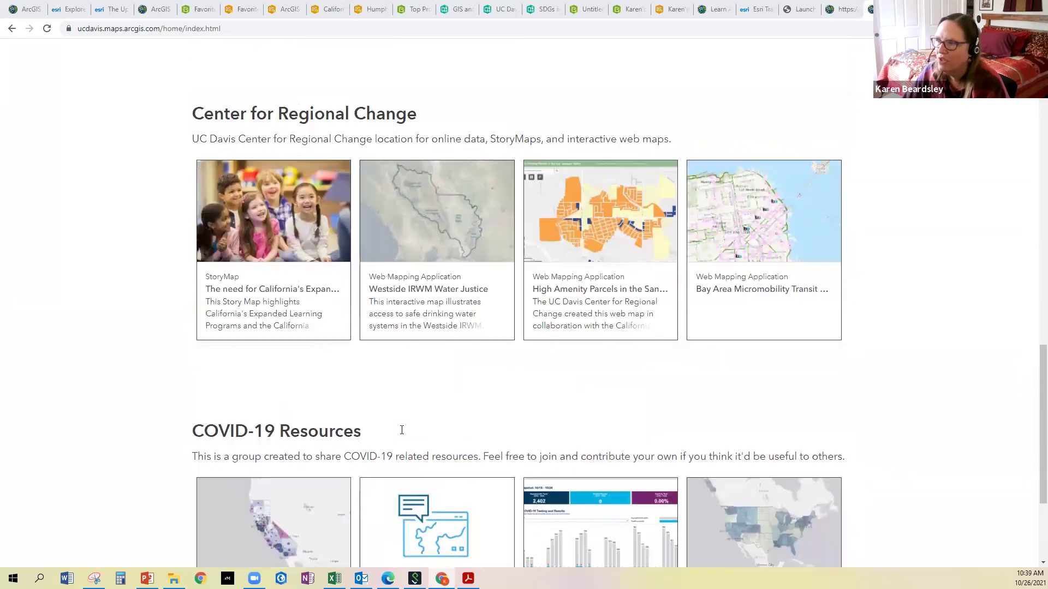
pyautogui.scroll(6, 402, 430)
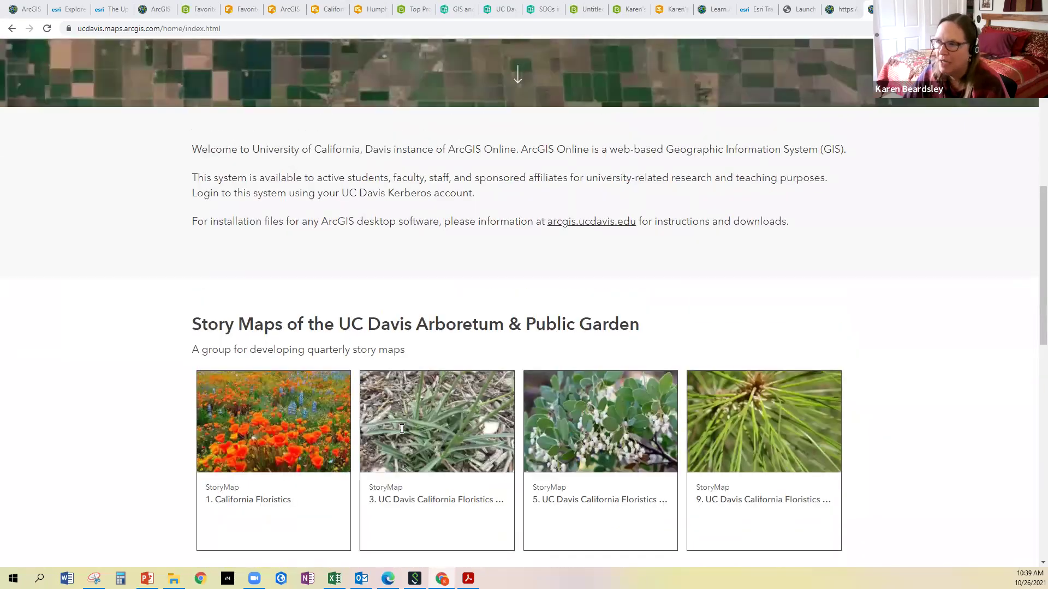
pyautogui.scroll(-1, 402, 429)
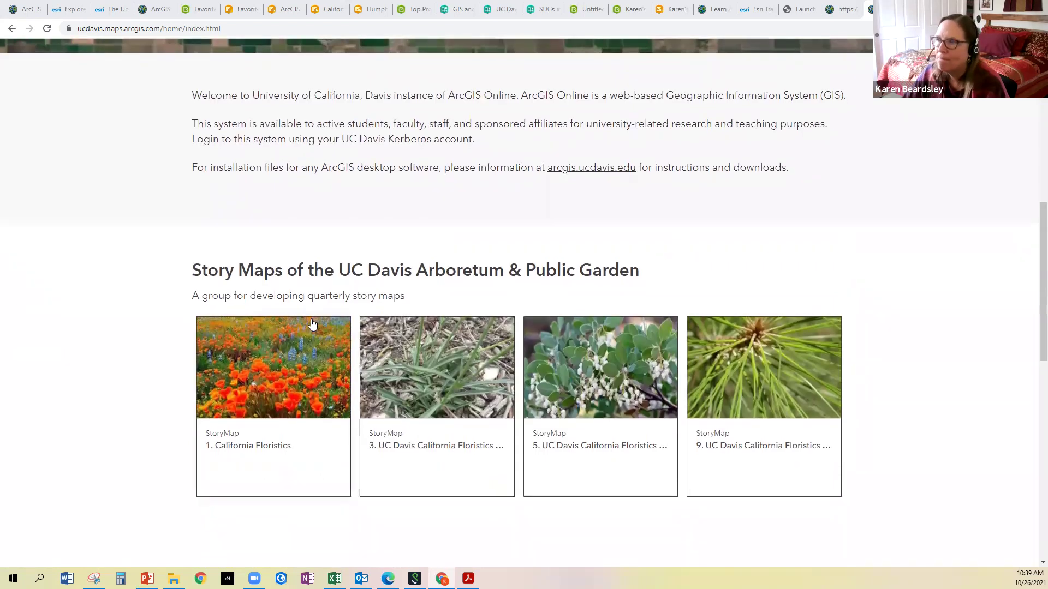
pyautogui.scroll(10, 312, 324)
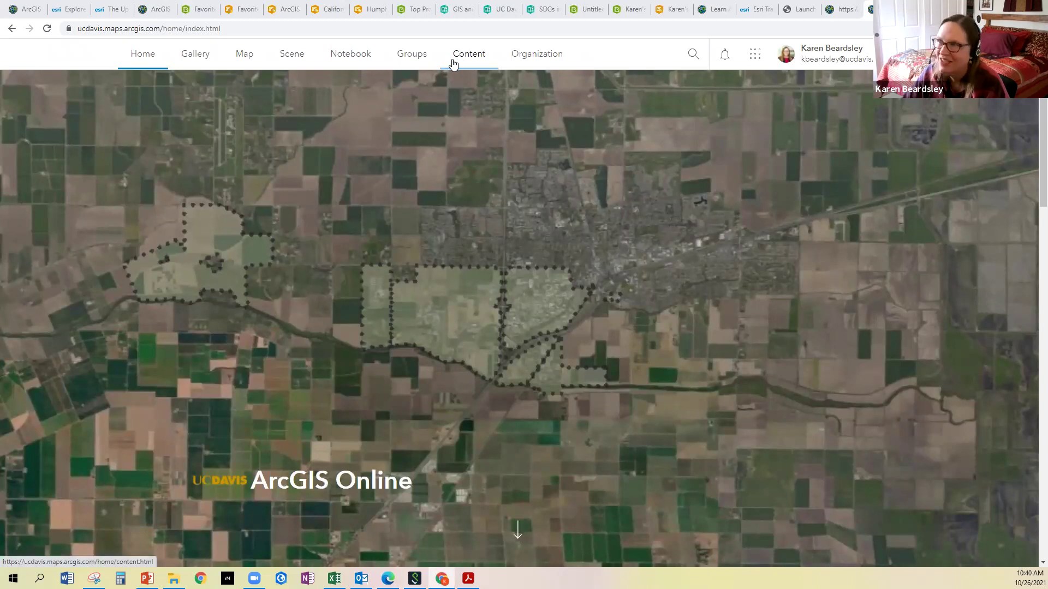
# Open Content and browse the 333 items and the Folders panel
pyautogui.click(475, 58)
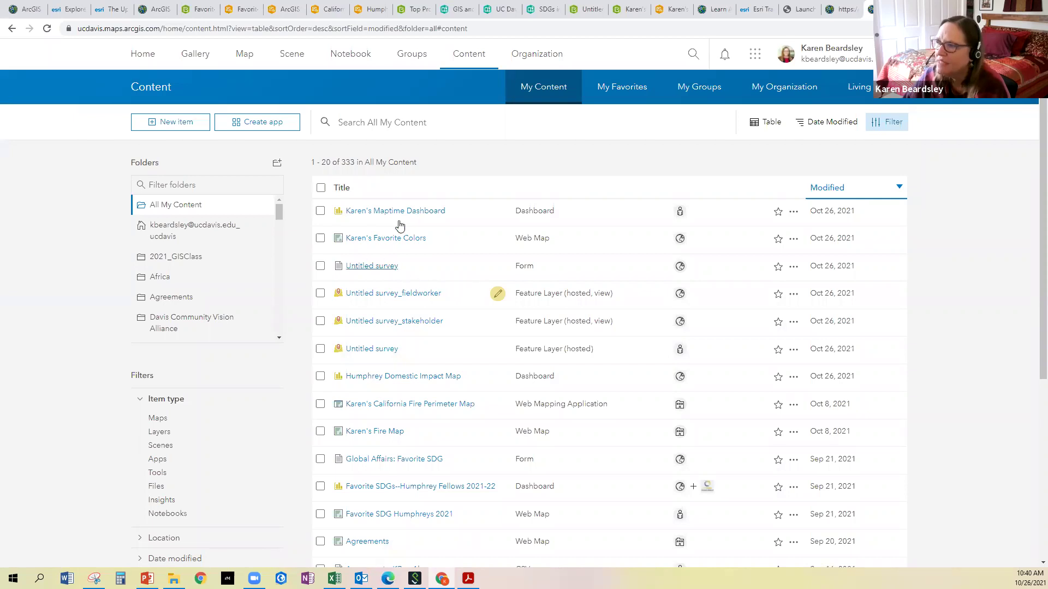
pyautogui.scroll(-5, 445, 367)
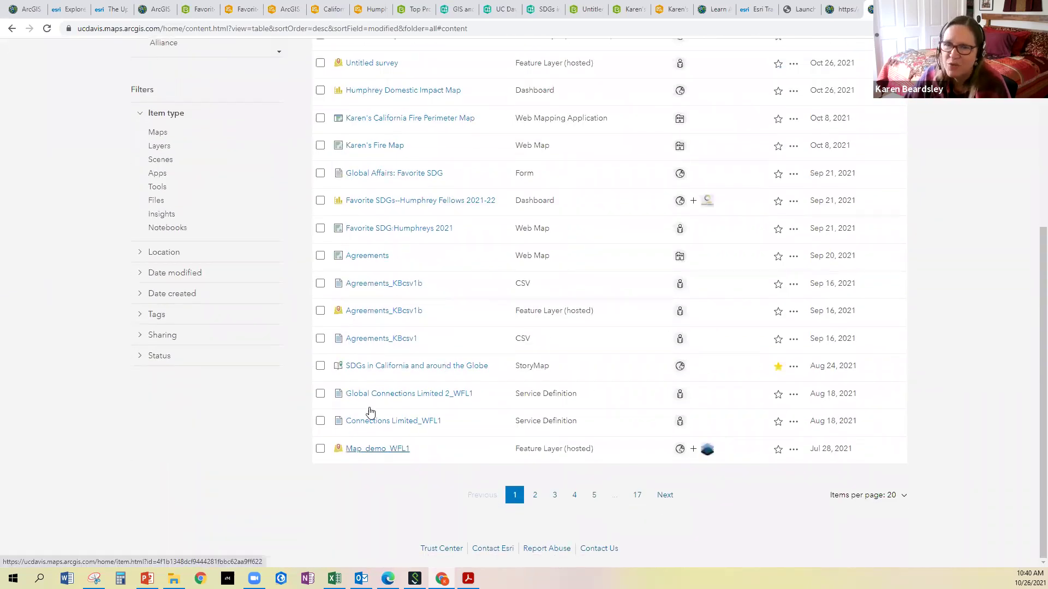
pyautogui.scroll(5, 398, 306)
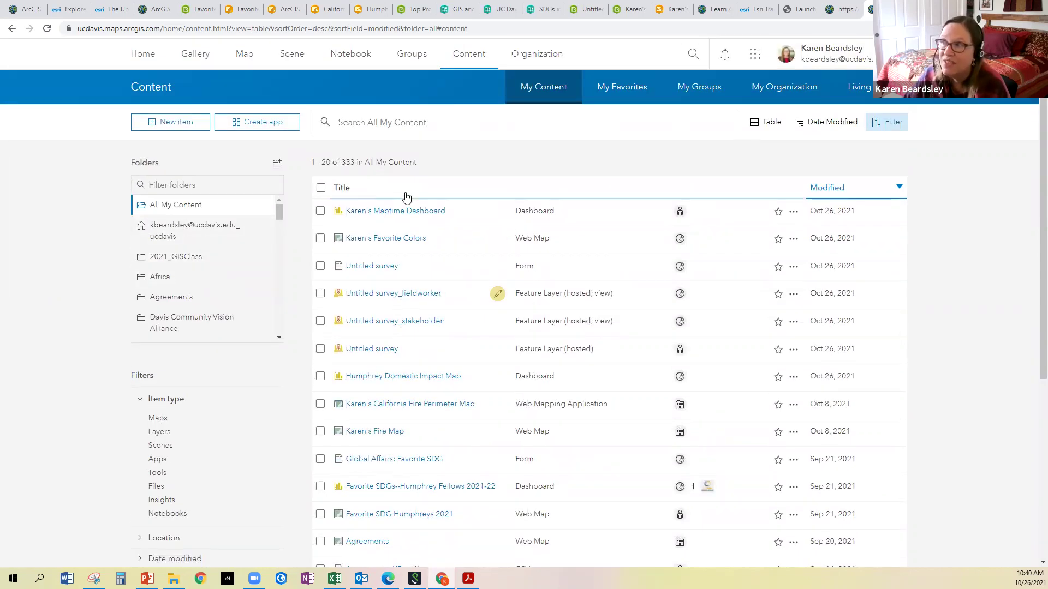
pyautogui.moveTo(278, 213); pyautogui.dragTo(272, 246)
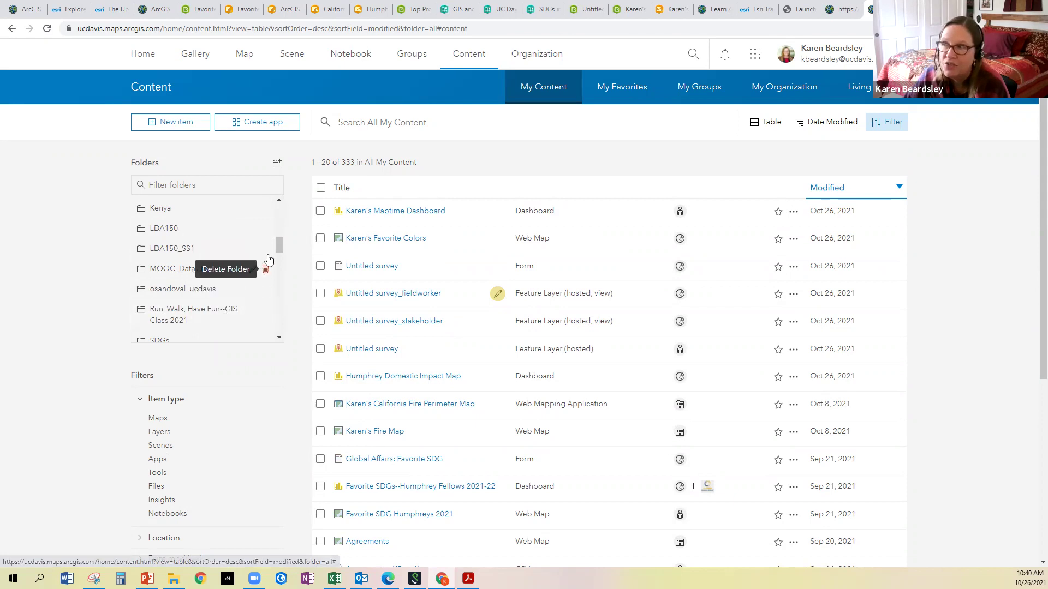
pyautogui.moveTo(279, 245); pyautogui.dragTo(296, 206)
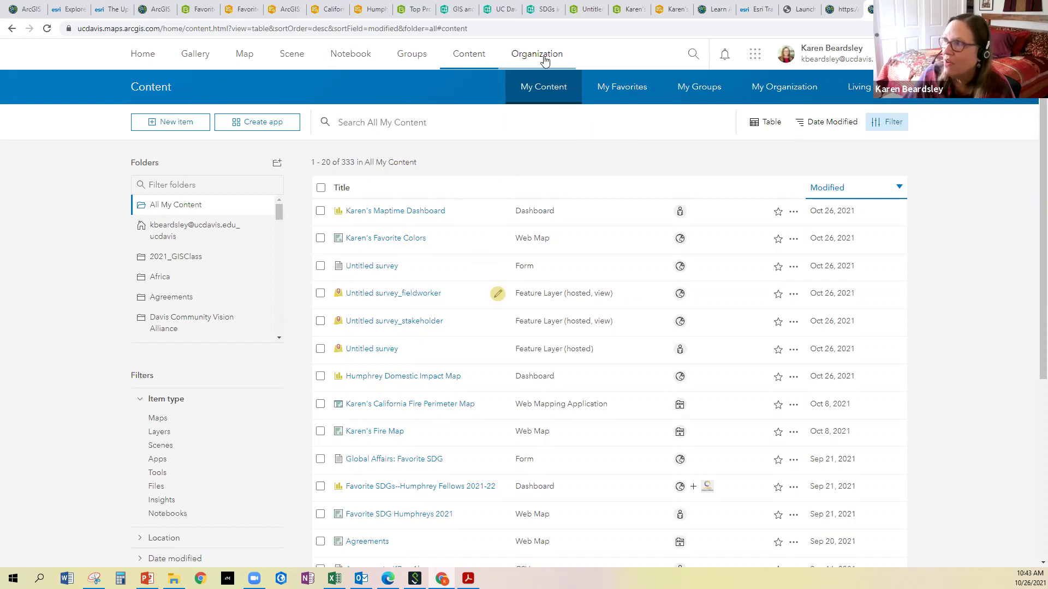
# Open the UC Davis Organization overview page
pyautogui.click(535, 60)
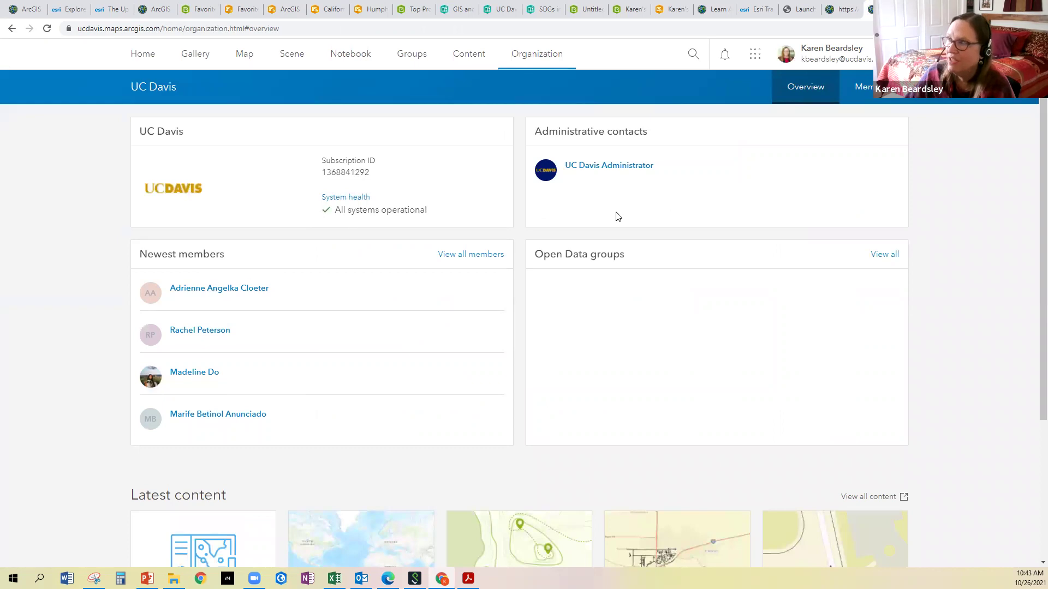
# On the Members tab, search members by a first name and select the search term
pyautogui.click(867, 93)
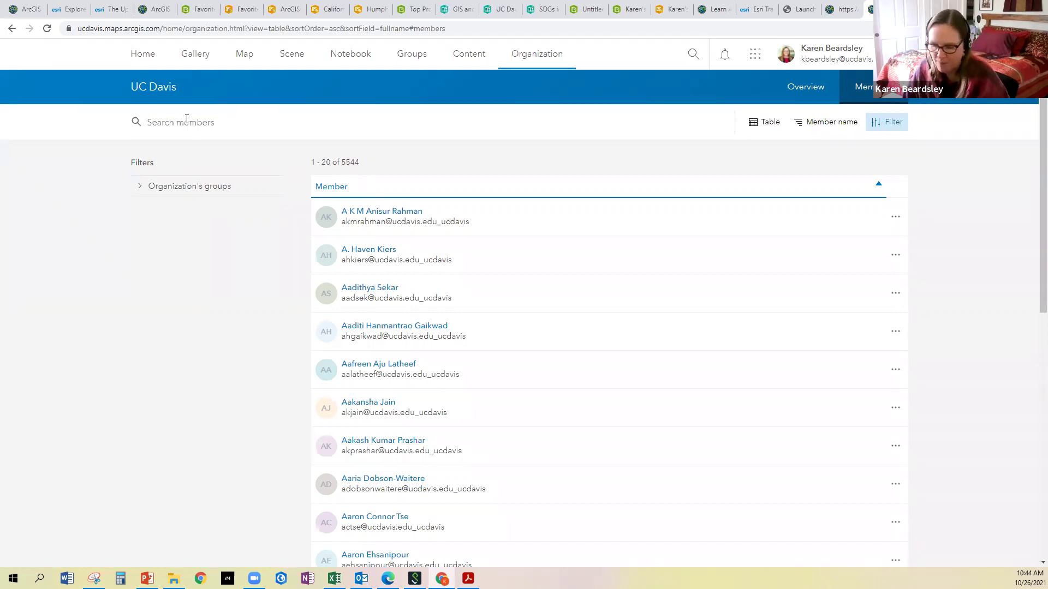
pyautogui.write('michele')
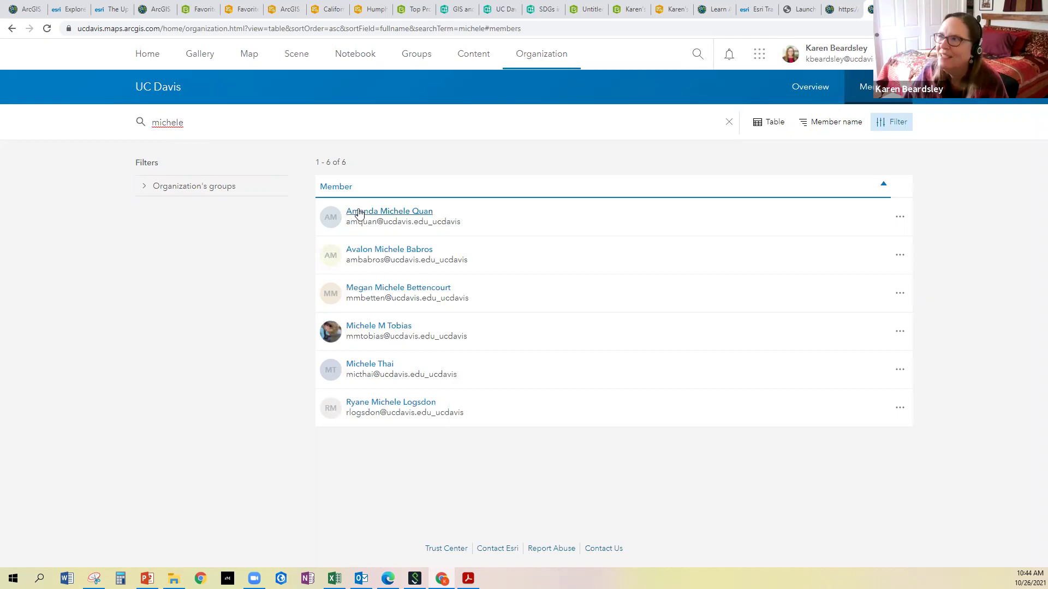
pyautogui.moveTo(209, 123); pyautogui.dragTo(148, 125)
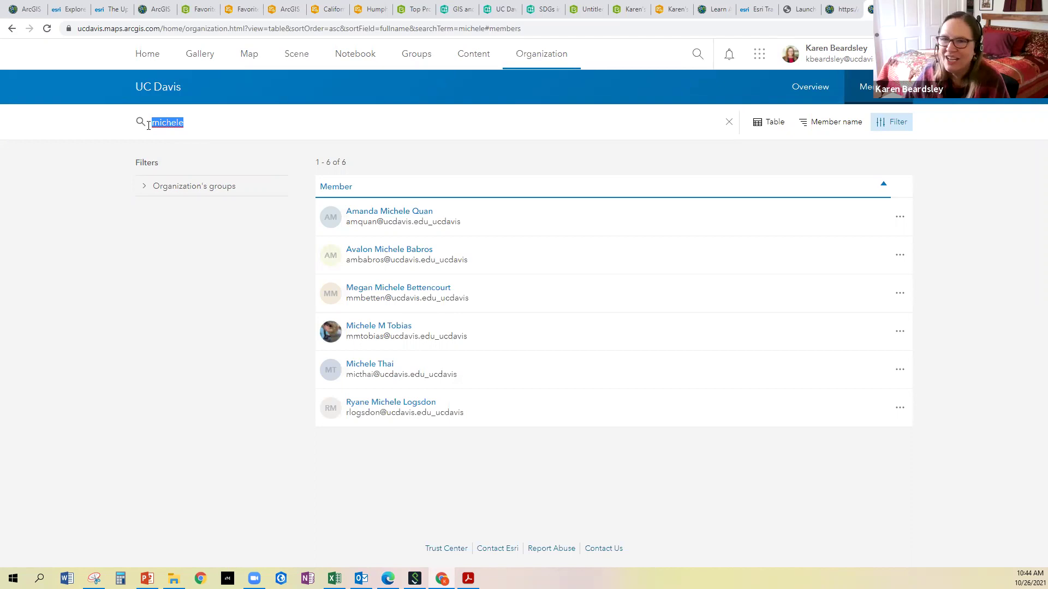
# Search another first name, highlight usernames' _ucdavis suffix, then return to Home
pyautogui.write('Sh')
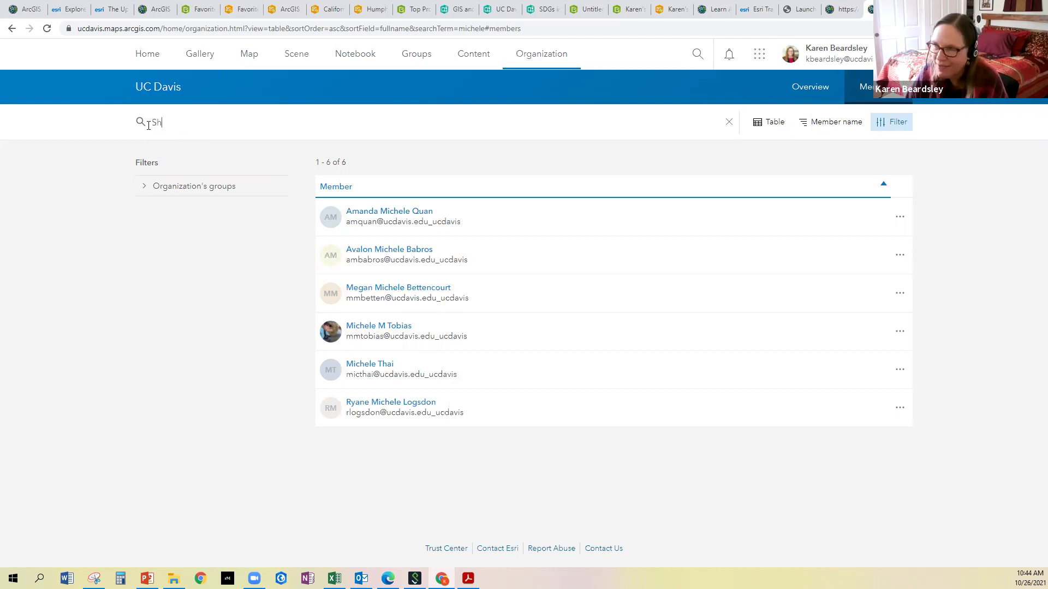
pyautogui.write('eila')
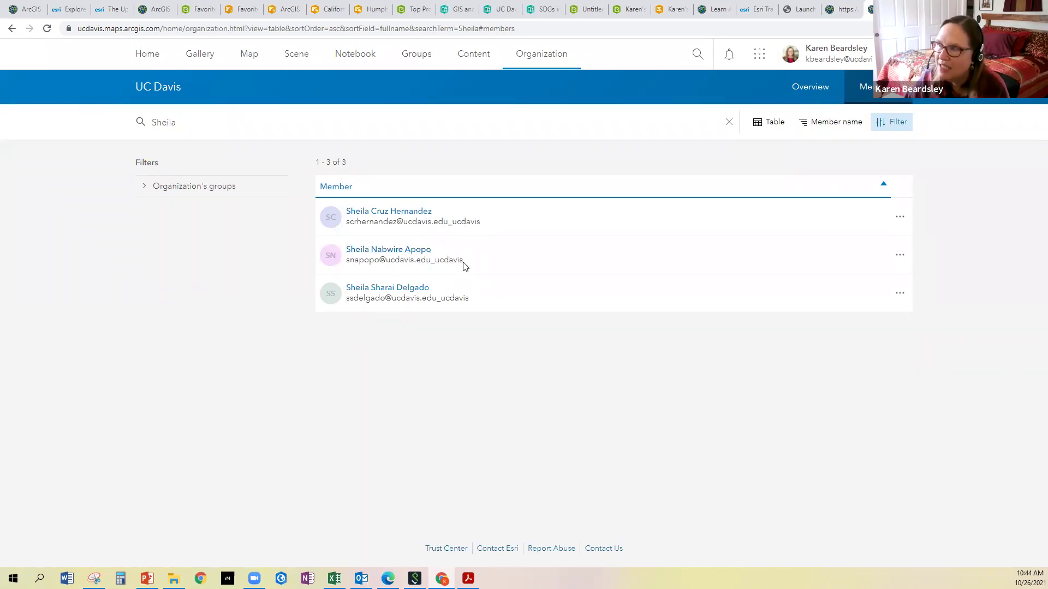
pyautogui.moveTo(464, 265); pyautogui.dragTo(546, 270)
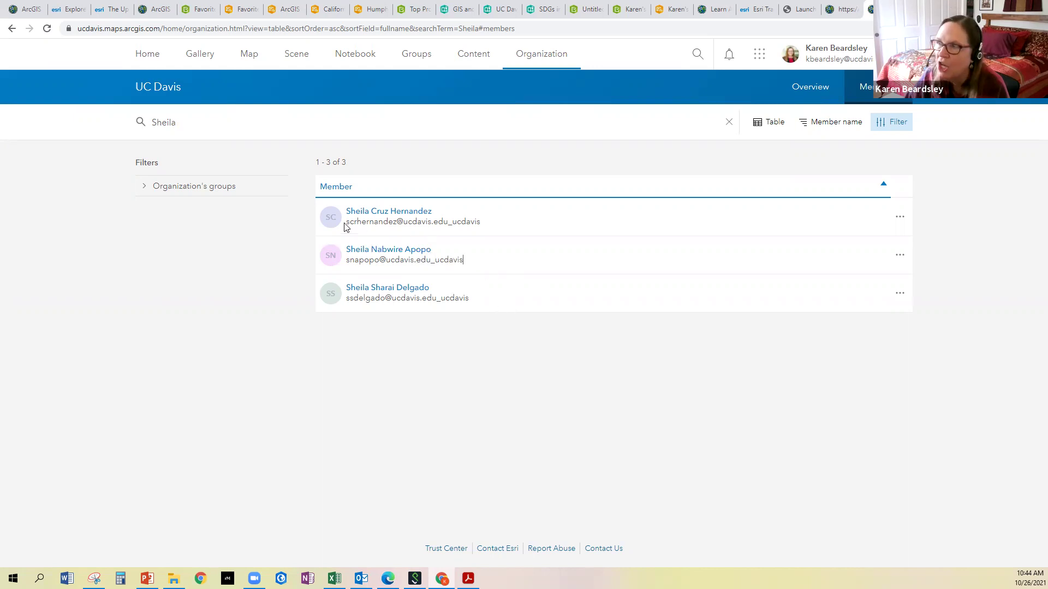
pyautogui.moveTo(347, 226); pyautogui.dragTo(452, 231)
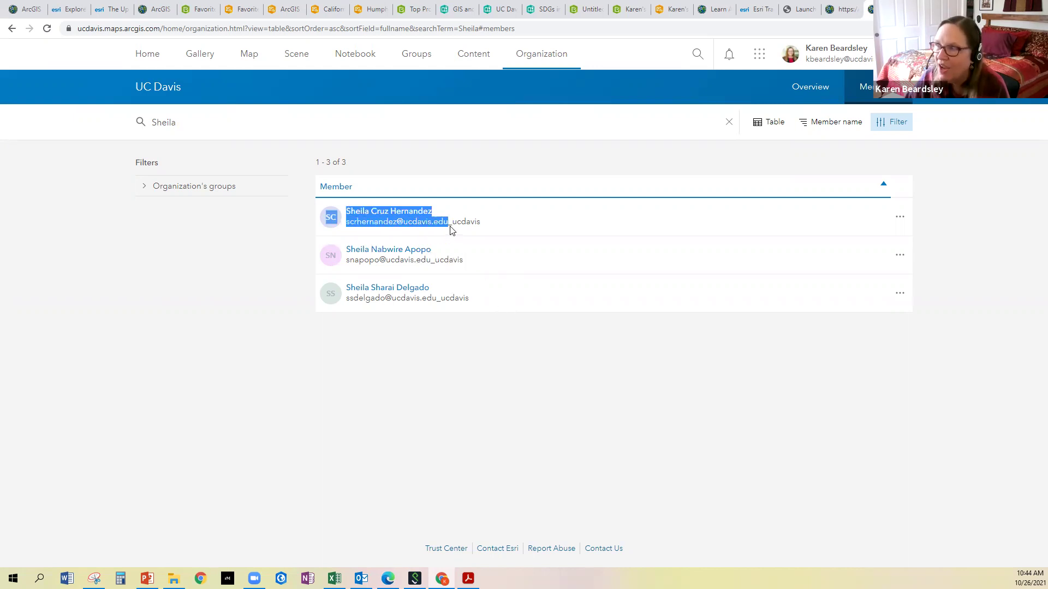
pyautogui.click(535, 272)
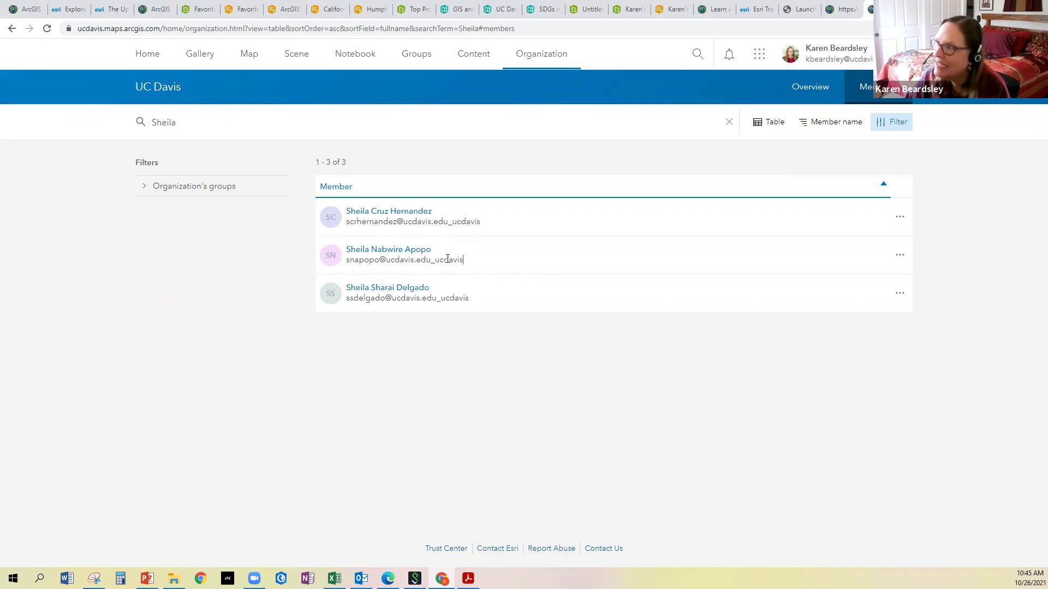
pyautogui.moveTo(463, 260); pyautogui.dragTo(432, 259)
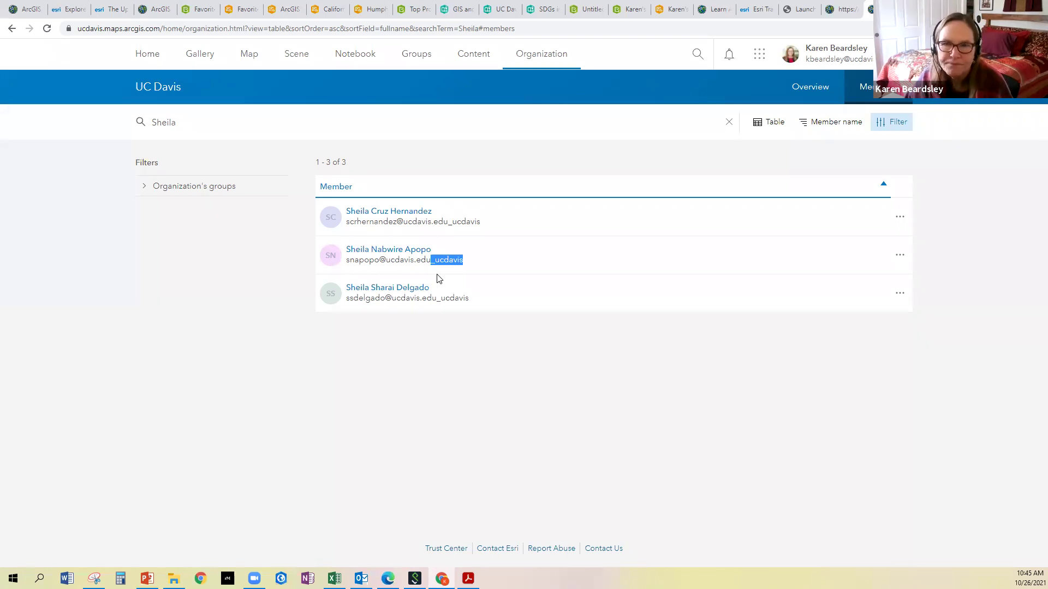
pyautogui.click(426, 326)
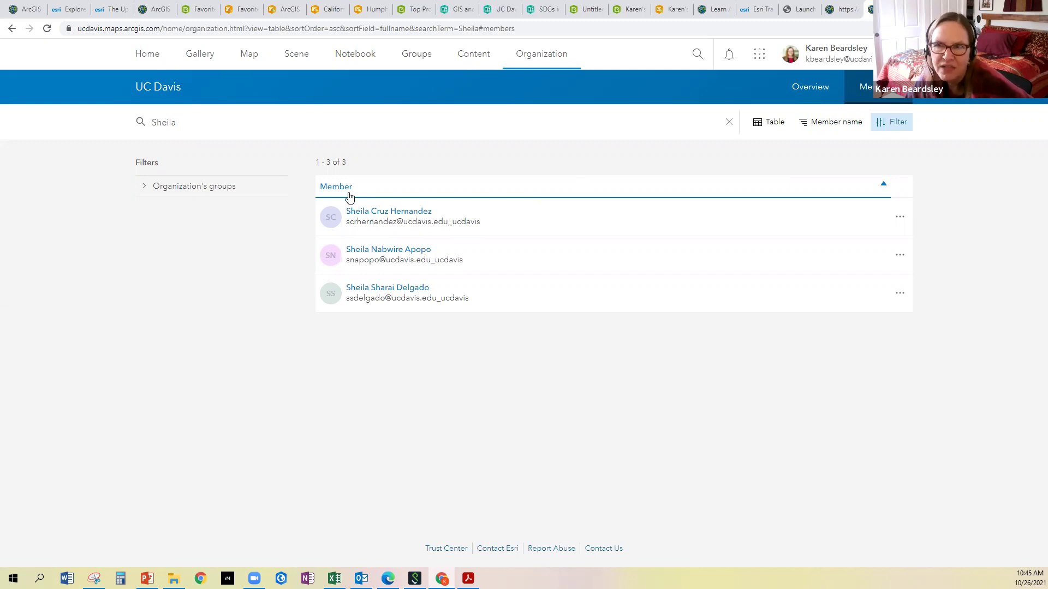
pyautogui.click(140, 56)
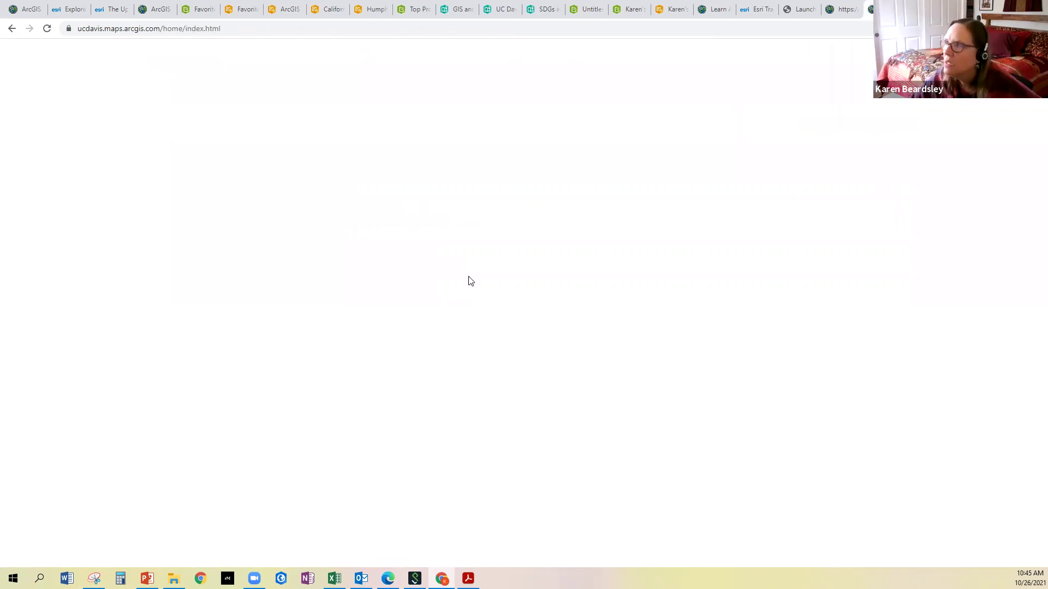
# Scroll through the welcome text and the Story Maps, Center for Regional Change and COVID-19 galleries, then back to the banner
pyautogui.scroll(-1, 473, 335)
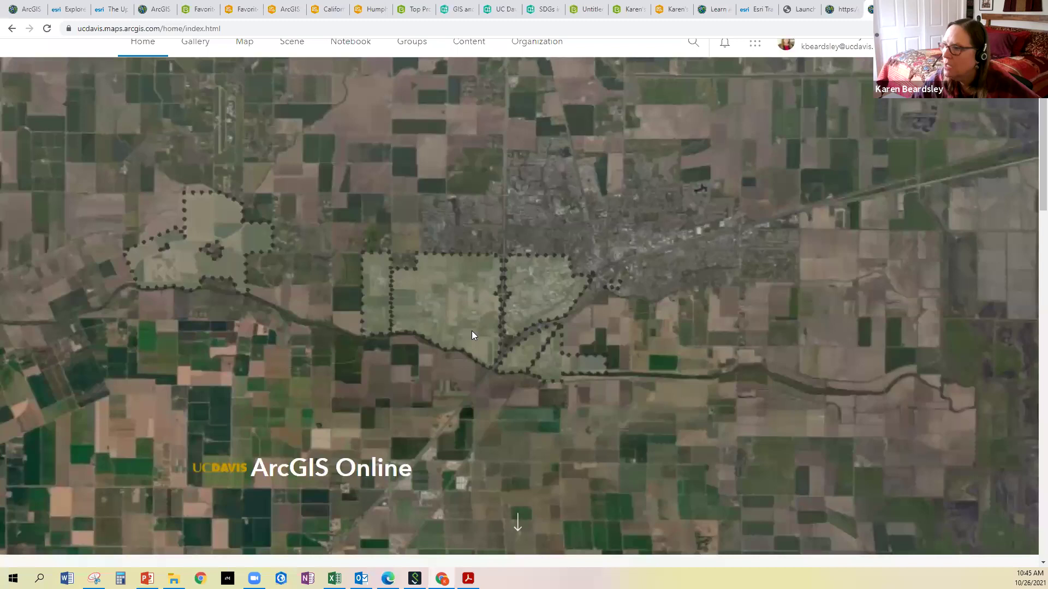
pyautogui.scroll(-8, 471, 335)
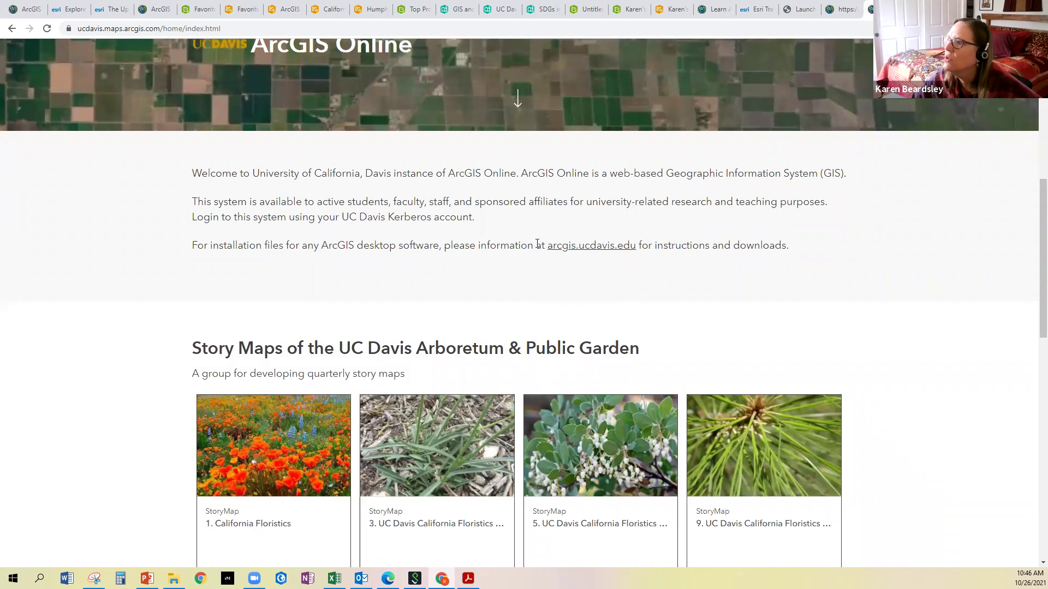
pyautogui.scroll(-8, 577, 251)
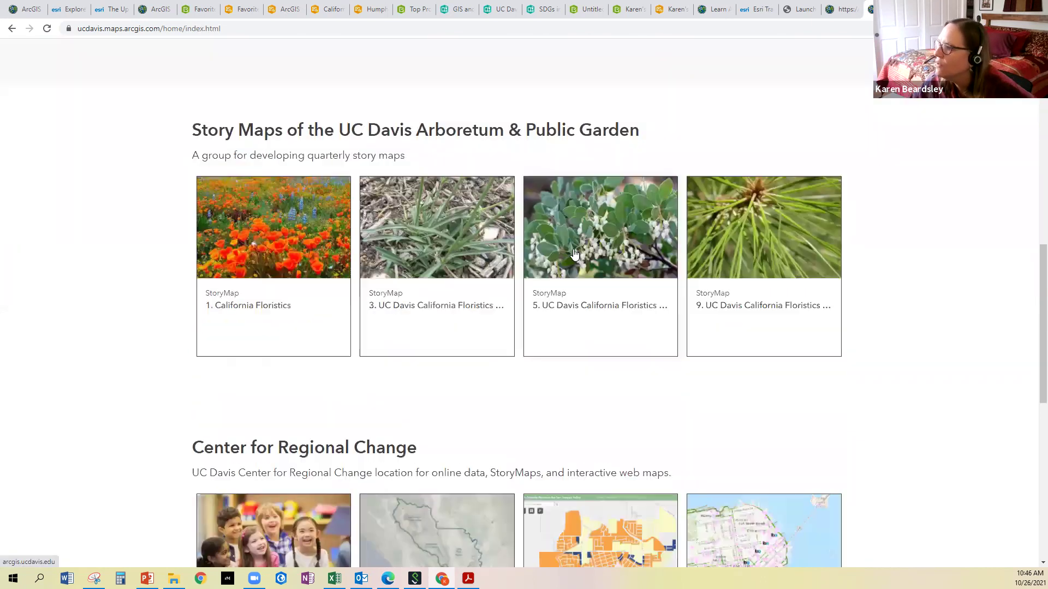
pyautogui.scroll(-5, 574, 248)
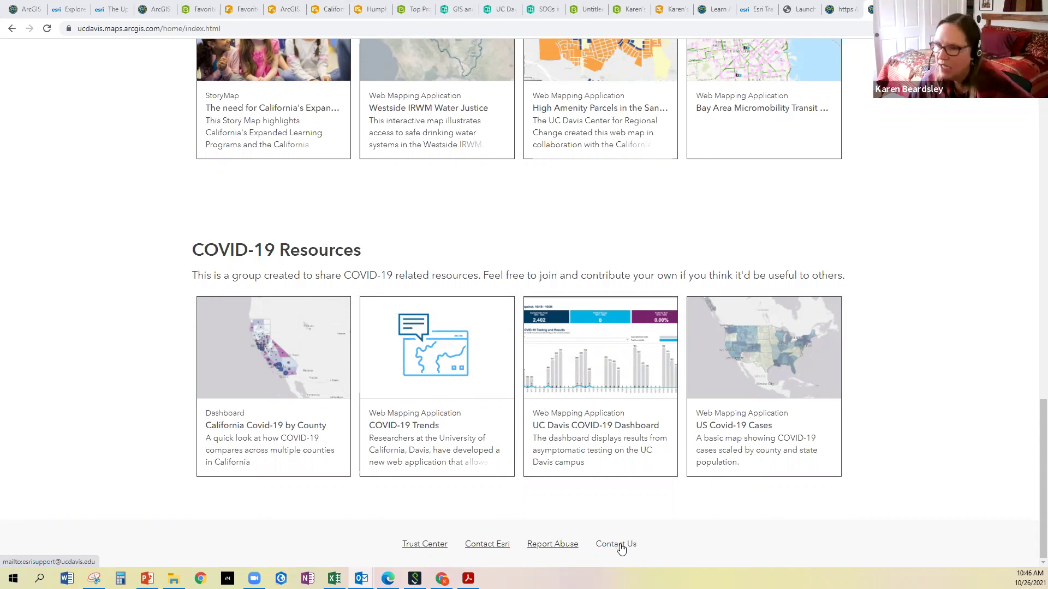
pyautogui.scroll(20, 124, 90)
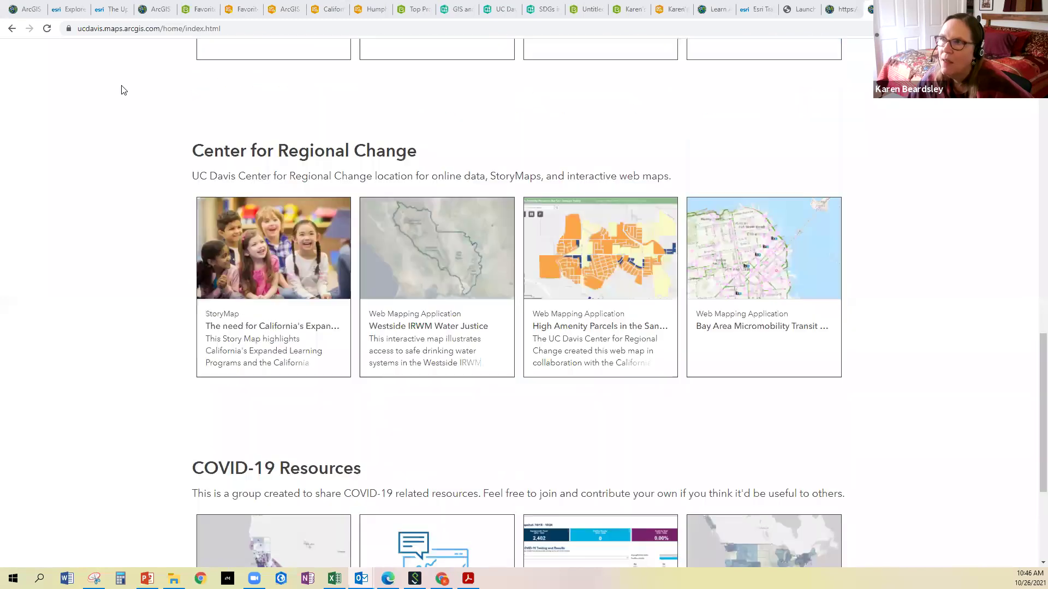
pyautogui.scroll(1, 121, 85)
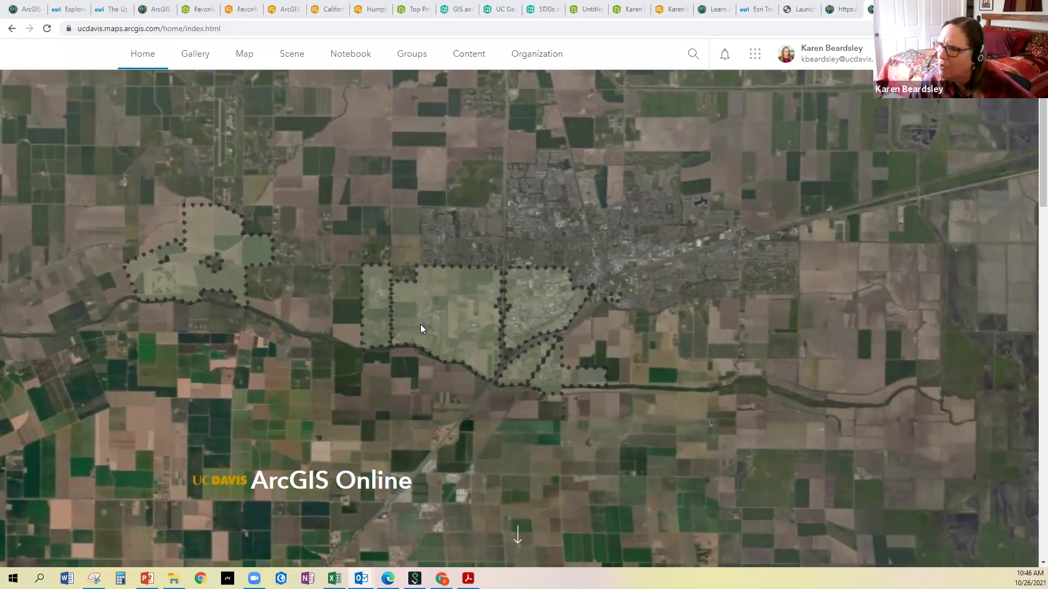
# Open My Content to list all 333 items, newest modified first
pyautogui.click(464, 60)
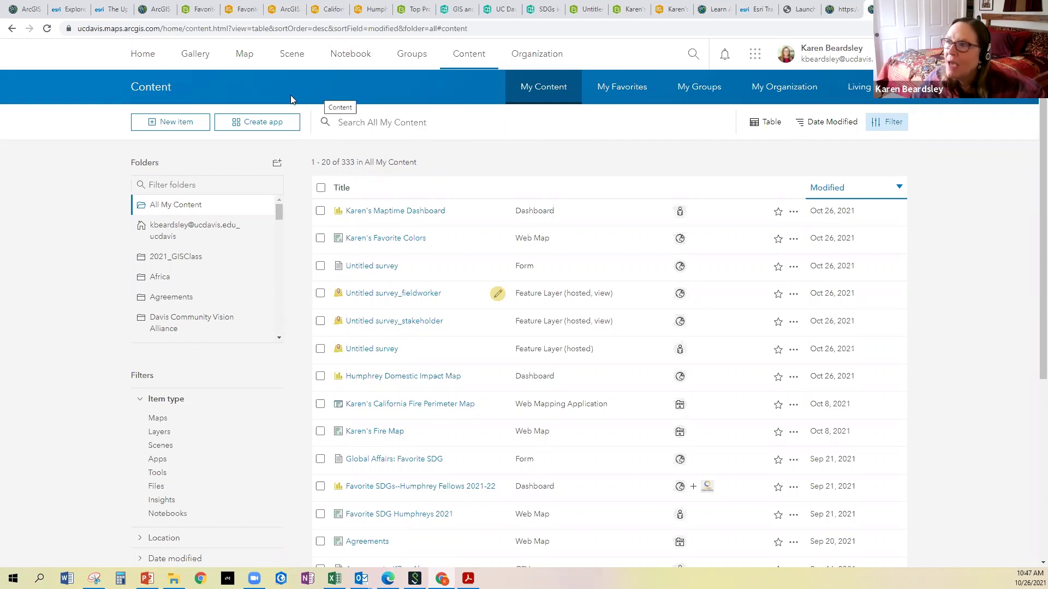
# Page through My Content via pages 2 and 3 to reach items 41–60 of 333
pyautogui.scroll(-4, 778, 246)
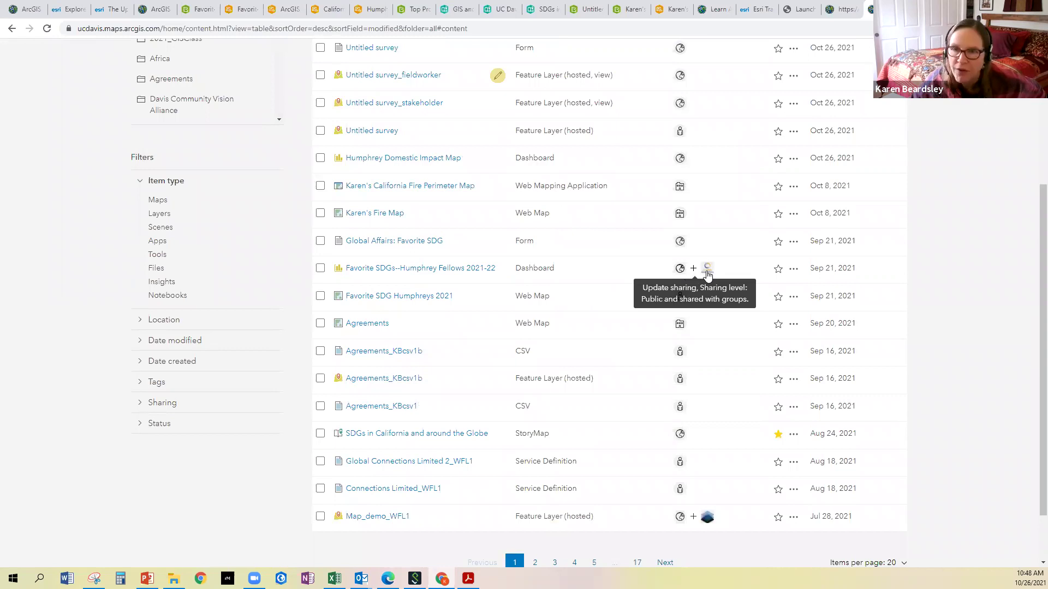
pyautogui.scroll(-2, 707, 273)
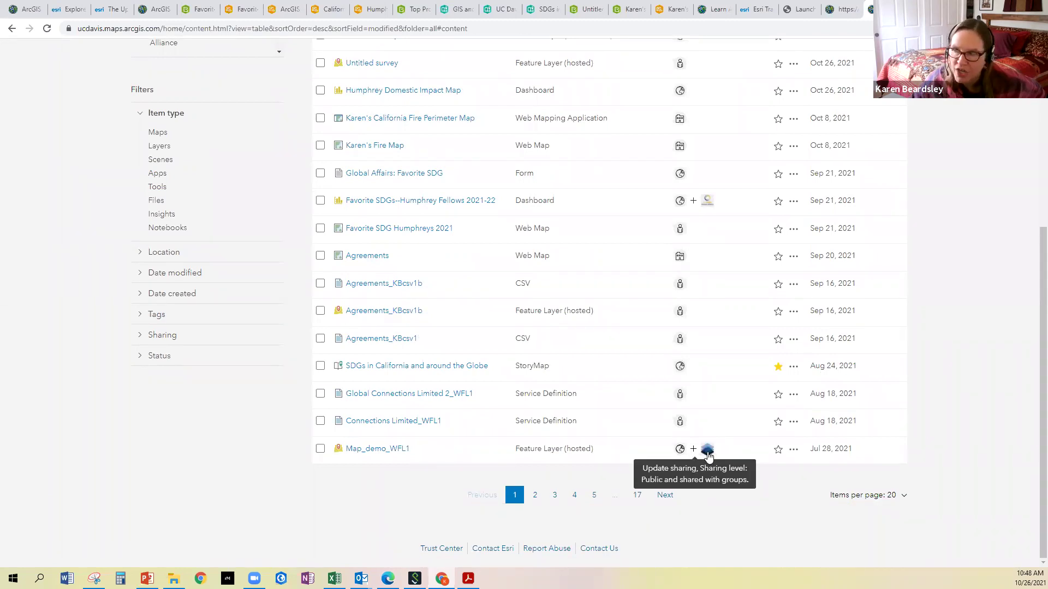
pyautogui.click(537, 496)
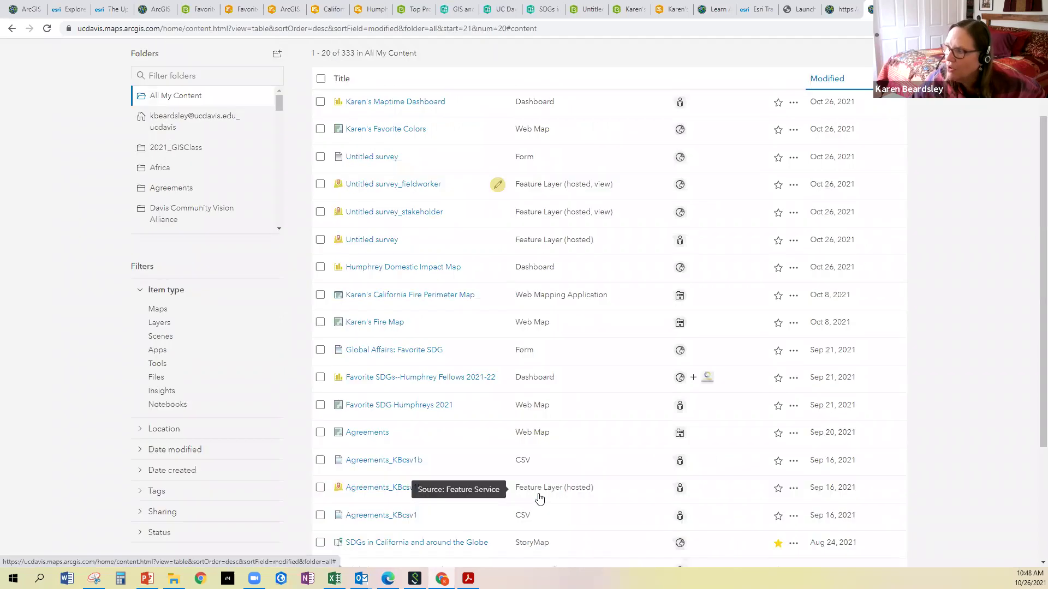
pyautogui.scroll(-4, 615, 235)
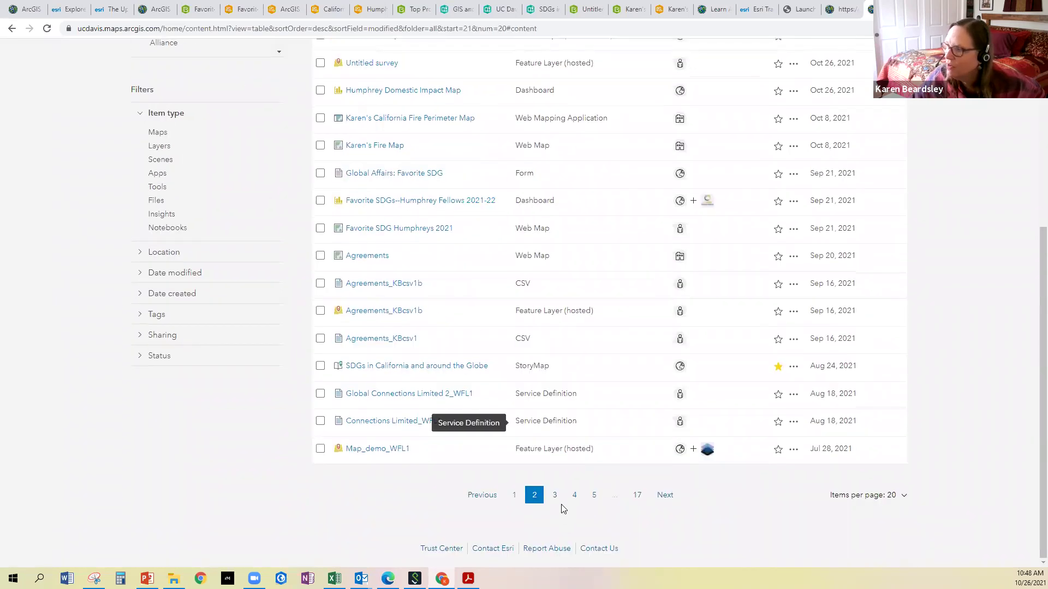
pyautogui.click(555, 496)
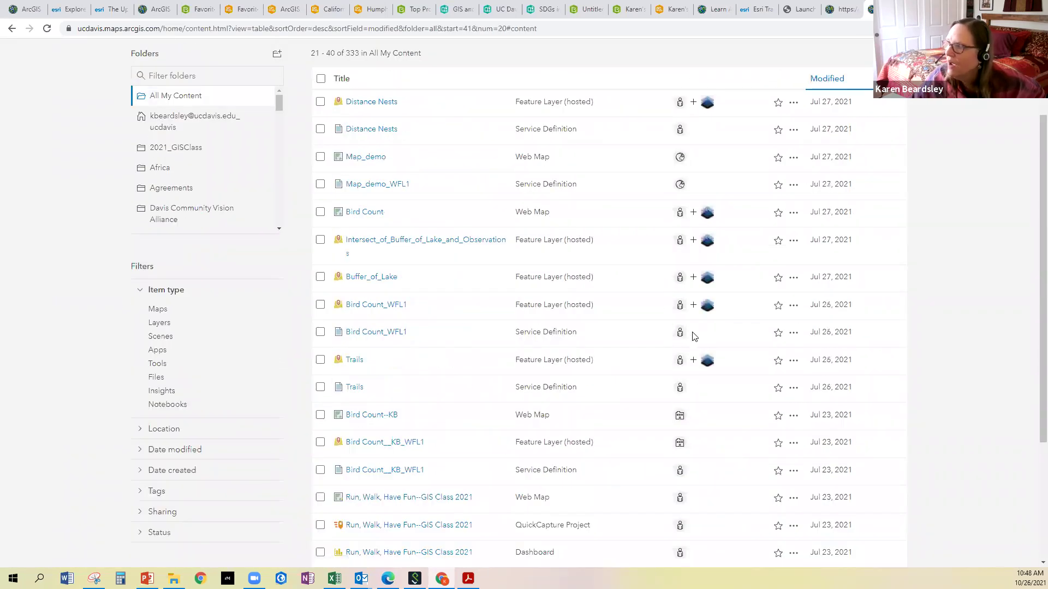
pyautogui.scroll(-5, 694, 335)
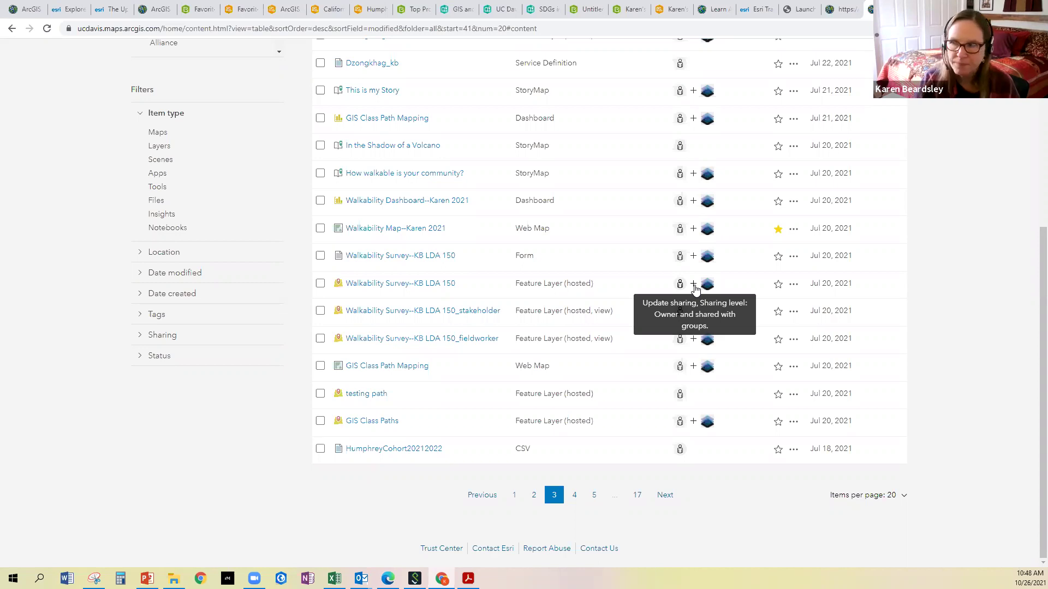
pyautogui.scroll(5, 648, 236)
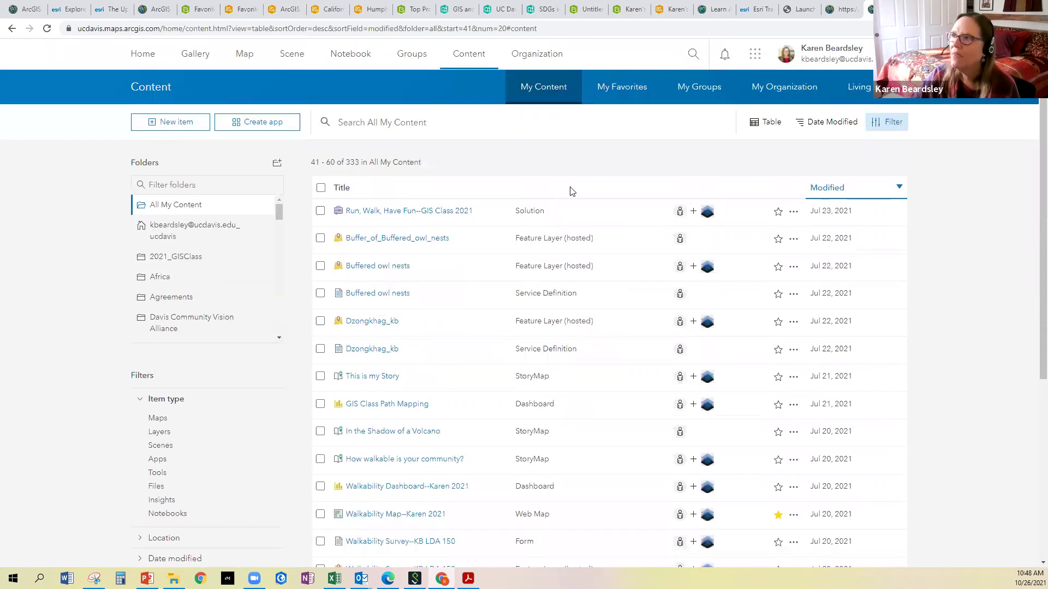
# Open My Groups and move to page 2, showing groups 21–40 of 44
pyautogui.click(406, 63)
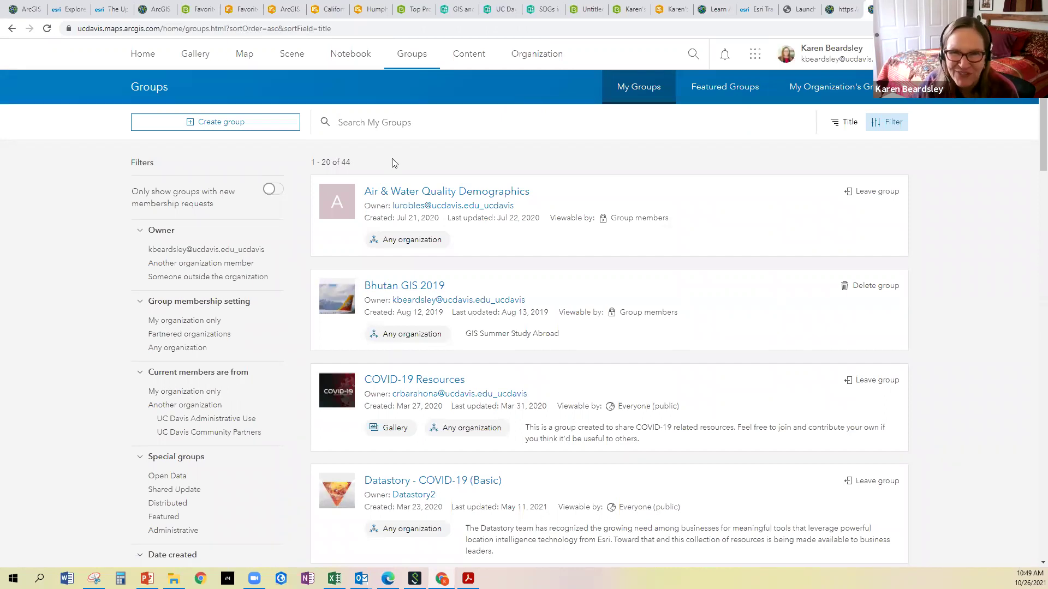
pyautogui.scroll(-5, 388, 180)
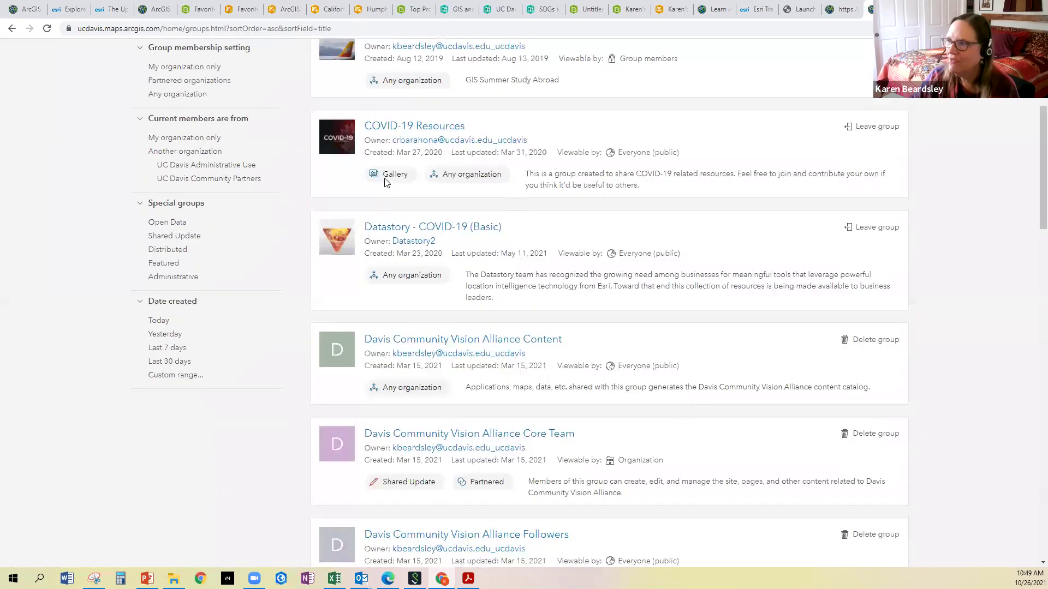
pyautogui.scroll(1, 408, 168)
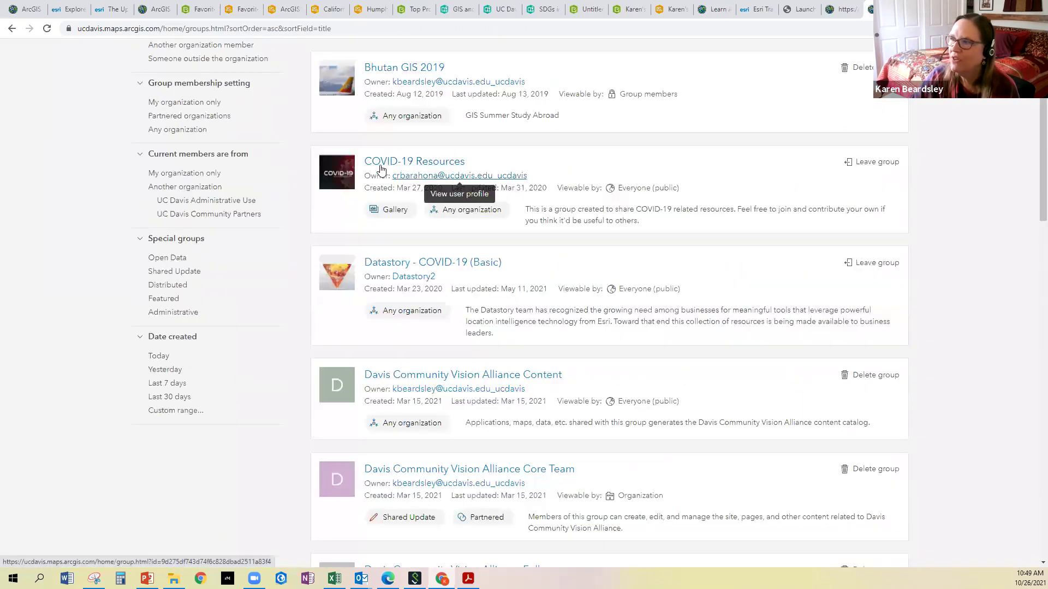
pyautogui.scroll(1, 412, 166)
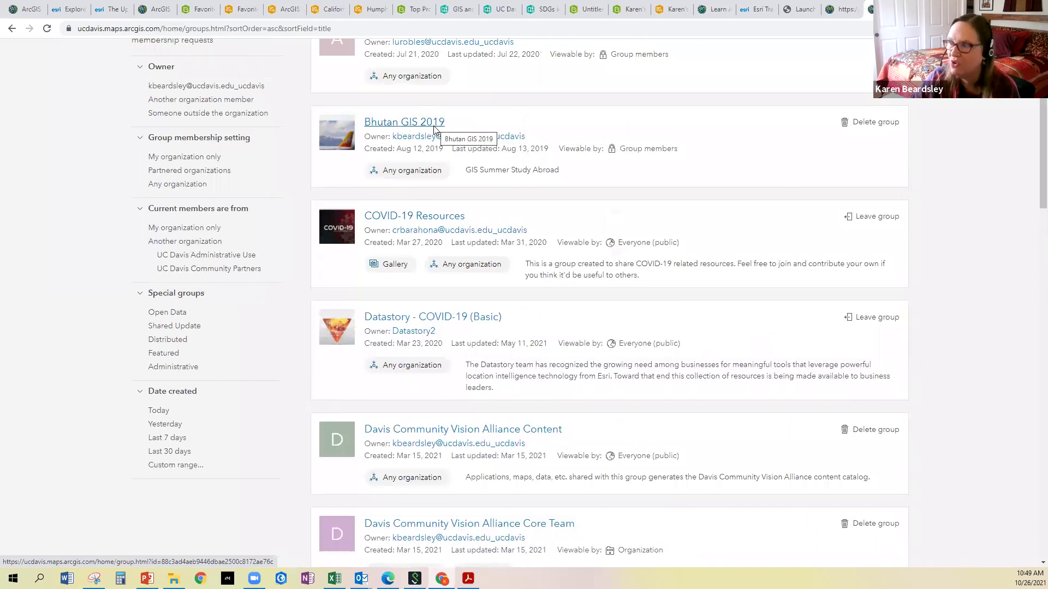
pyautogui.scroll(-7, 431, 164)
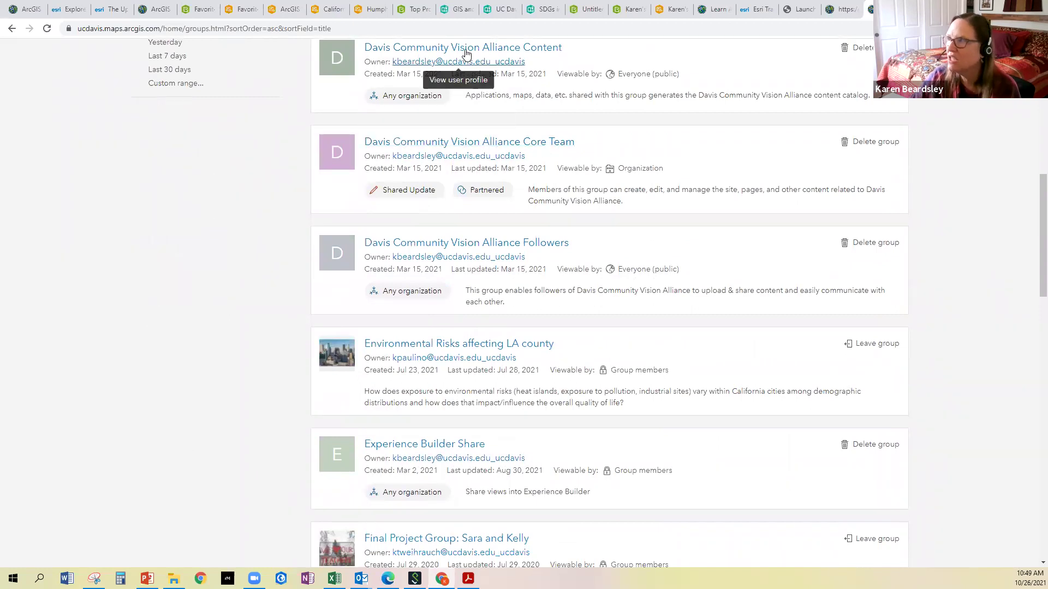
pyautogui.scroll(-8, 465, 316)
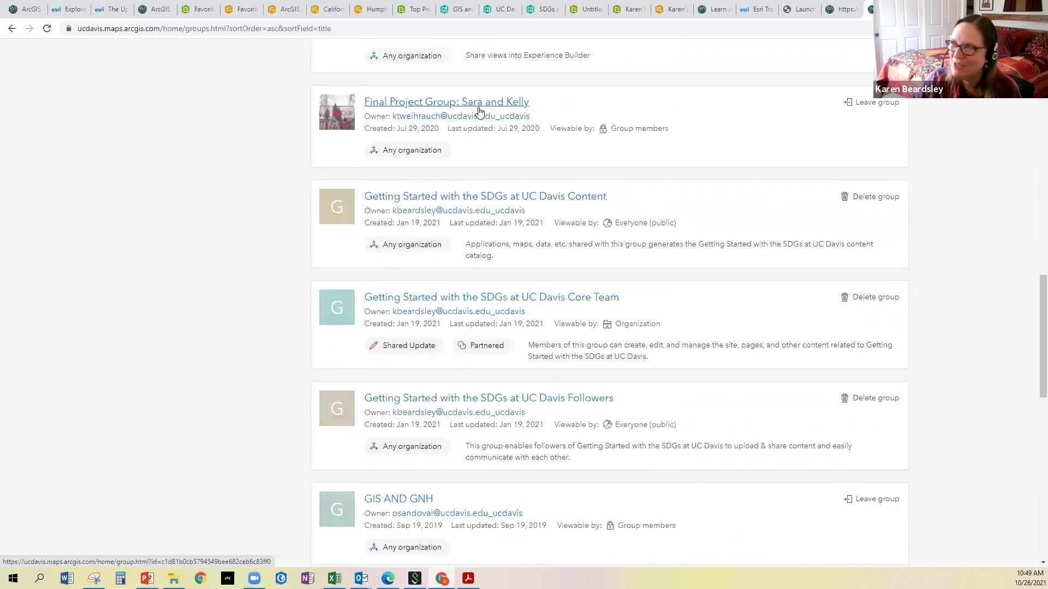
pyautogui.scroll(-9, 478, 115)
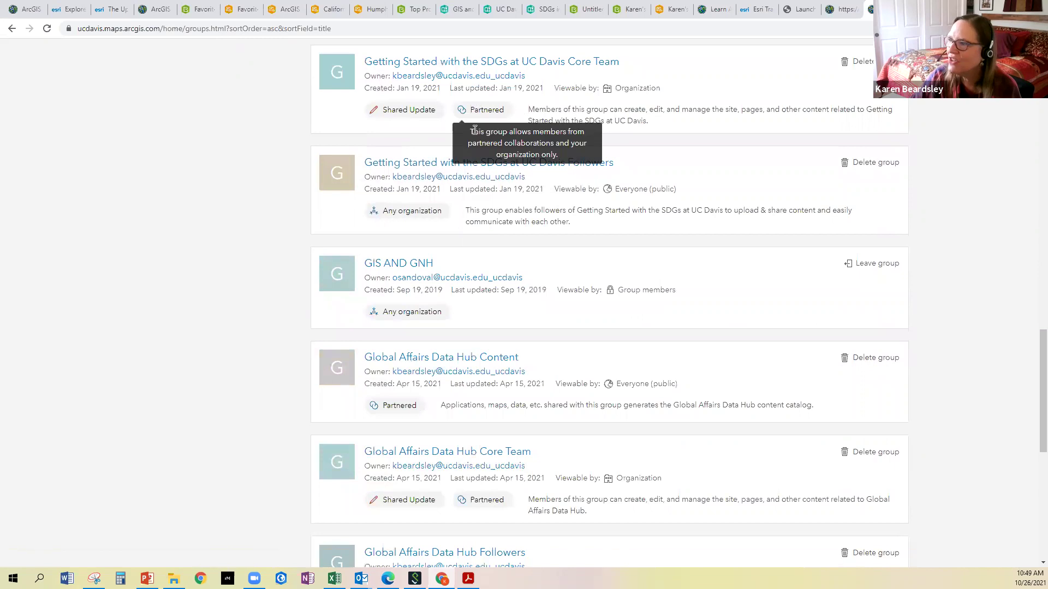
pyautogui.scroll(-4, 474, 141)
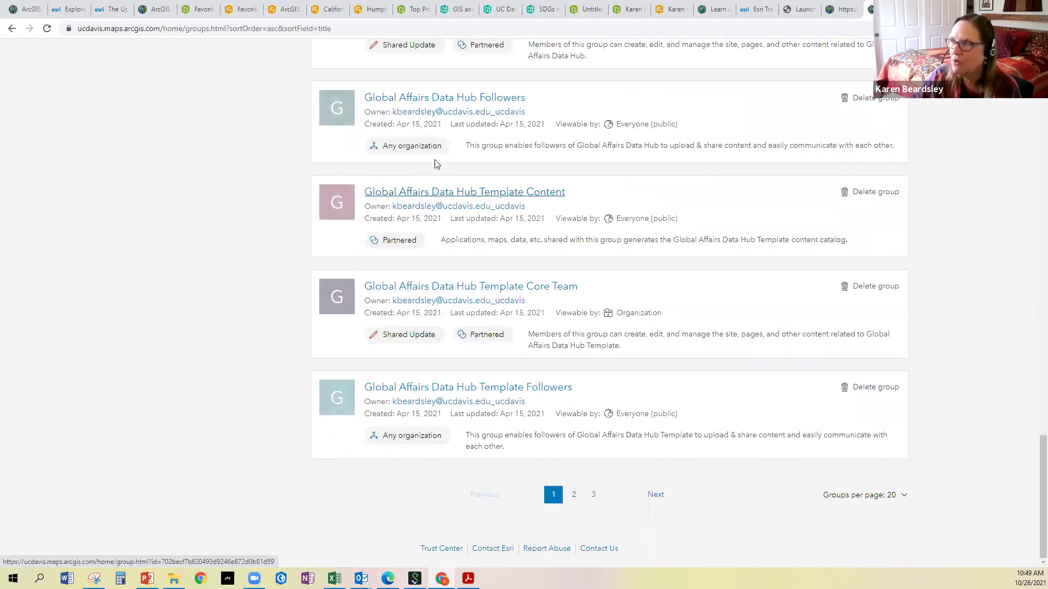
pyautogui.scroll(3, 432, 153)
pyautogui.scroll(-4, 433, 147)
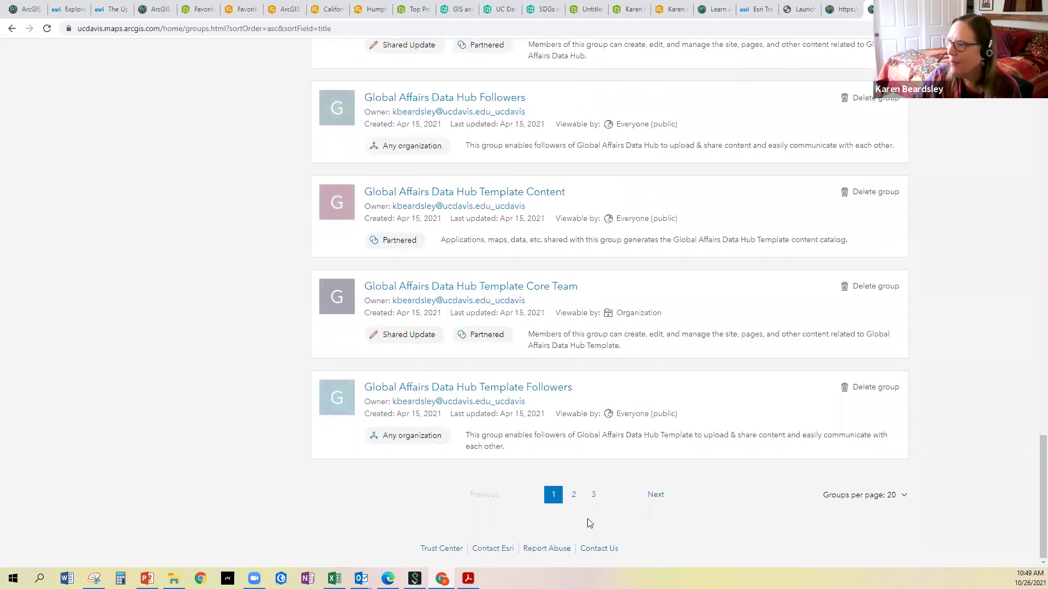
pyautogui.click(574, 494)
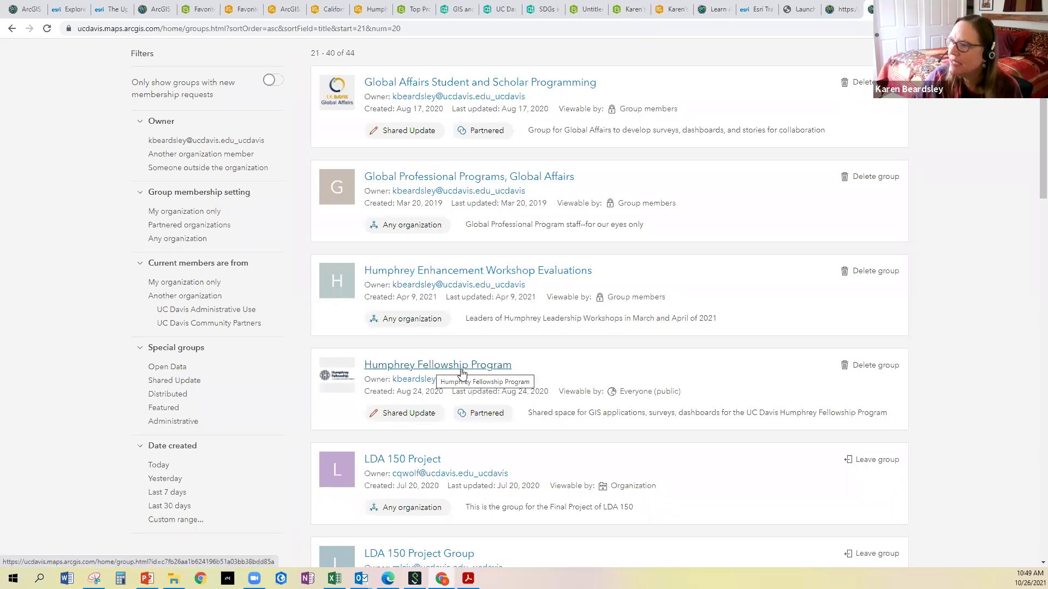
# View the Humphrey Fellowship Program group's three members, then go back to the Groups list
pyautogui.click(422, 369)
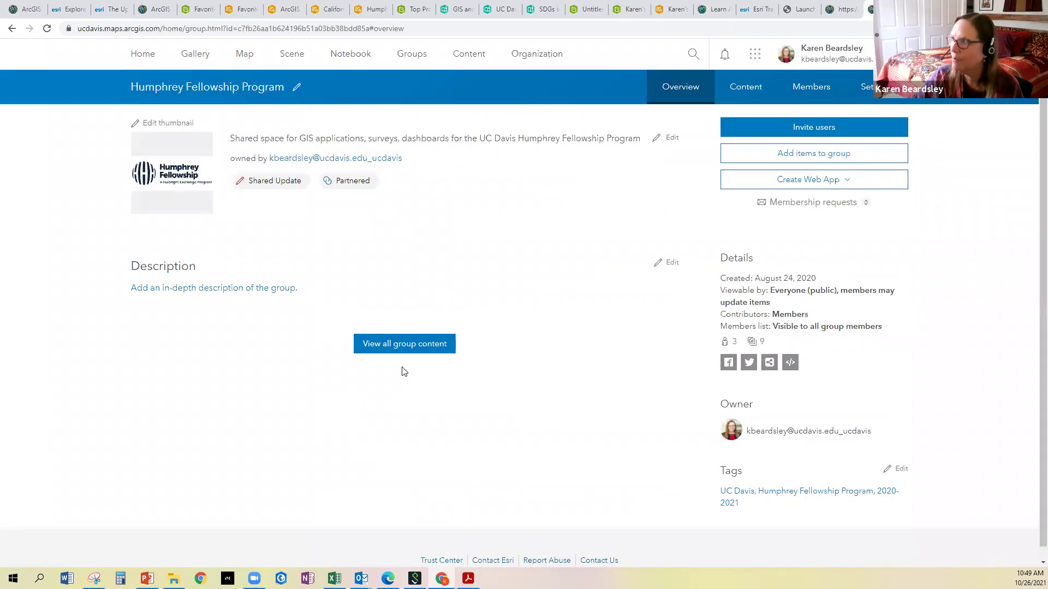
pyautogui.click(815, 94)
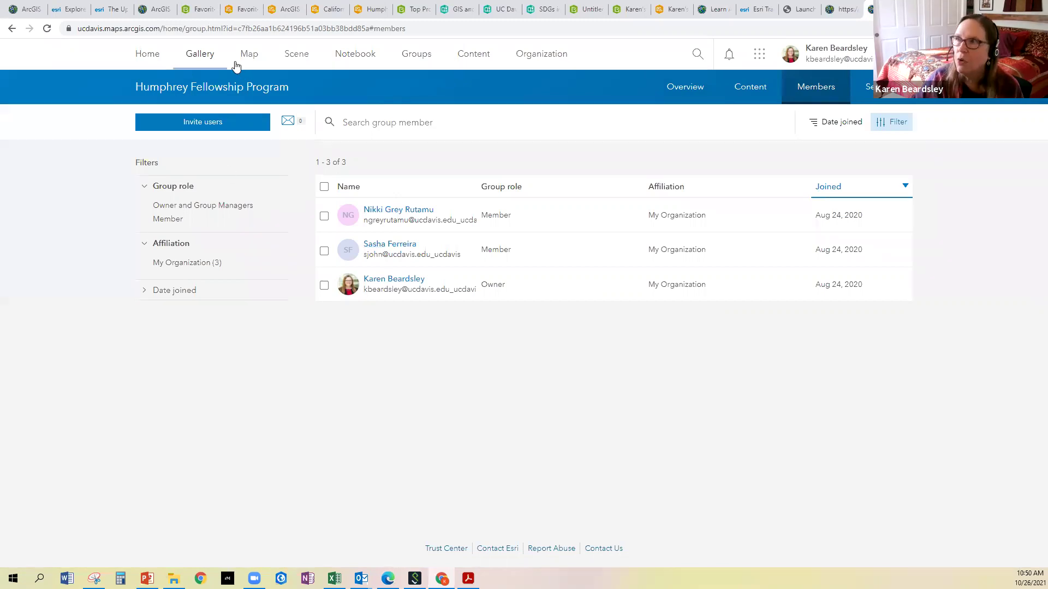
pyautogui.click(426, 57)
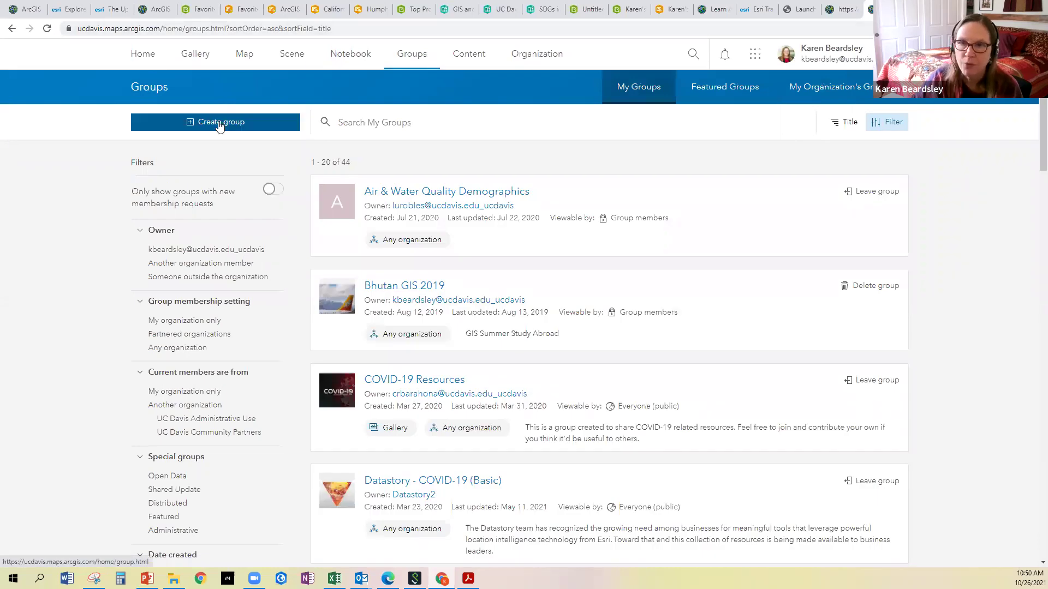
# Start a new group named Test Group with summary 'my test group' and tag UC Davis
pyautogui.click(220, 123)
pyautogui.click(289, 190)
pyautogui.write('Ts')
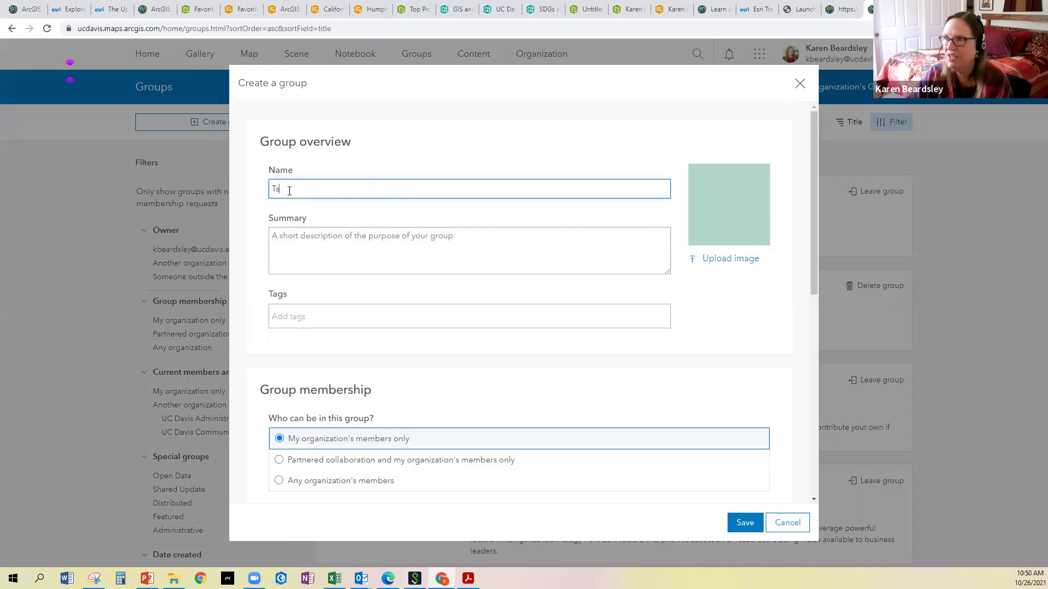
pyautogui.write('st Group')
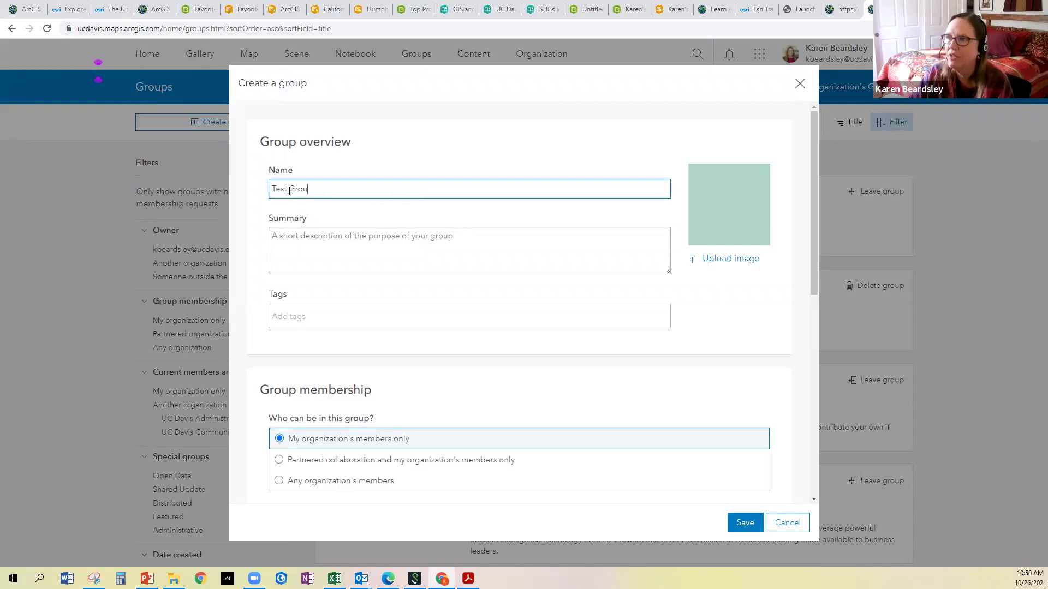
pyautogui.click(301, 250)
pyautogui.write('my test grop')
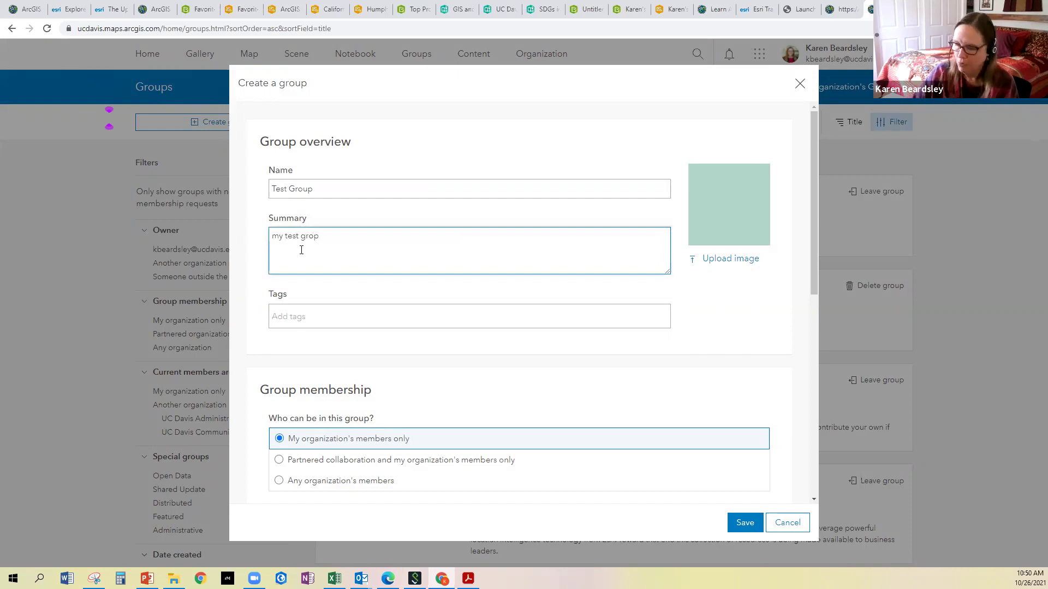
pyautogui.press('BackSpace')
pyautogui.write('up')
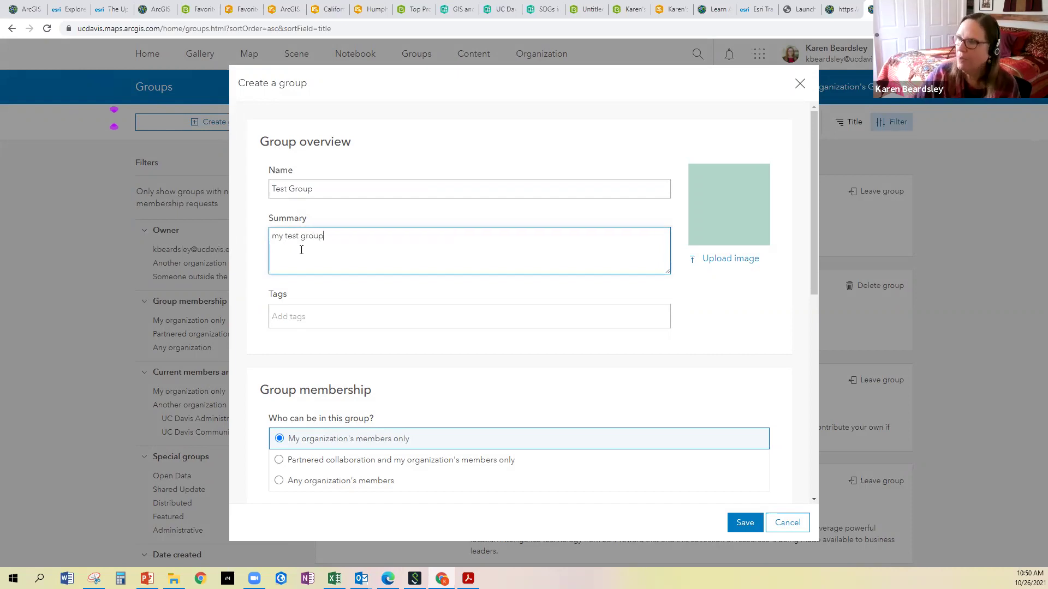
pyautogui.click(290, 322)
pyautogui.write('UC Davis')
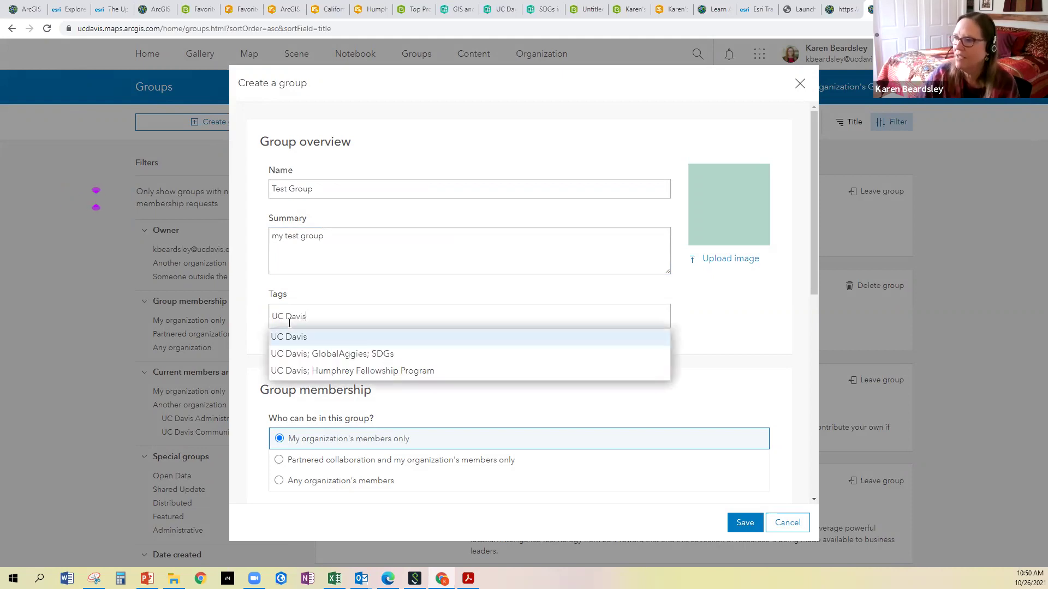
pyautogui.press('Return')
# Restrict viewing to group members only, enable shared update, and save the group
pyautogui.scroll(-4, 366, 384)
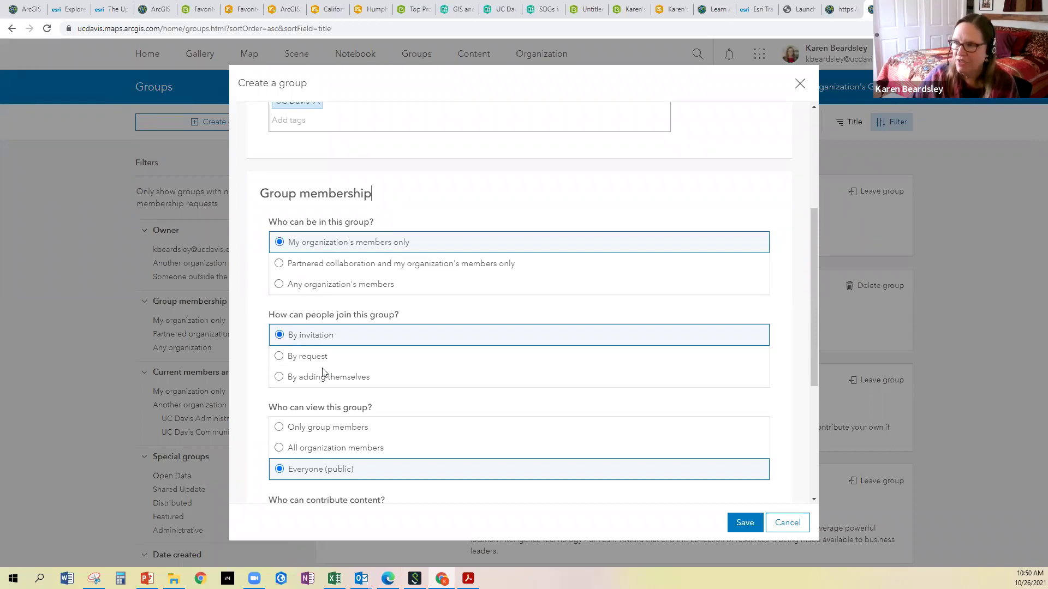
pyautogui.scroll(-3, 300, 420)
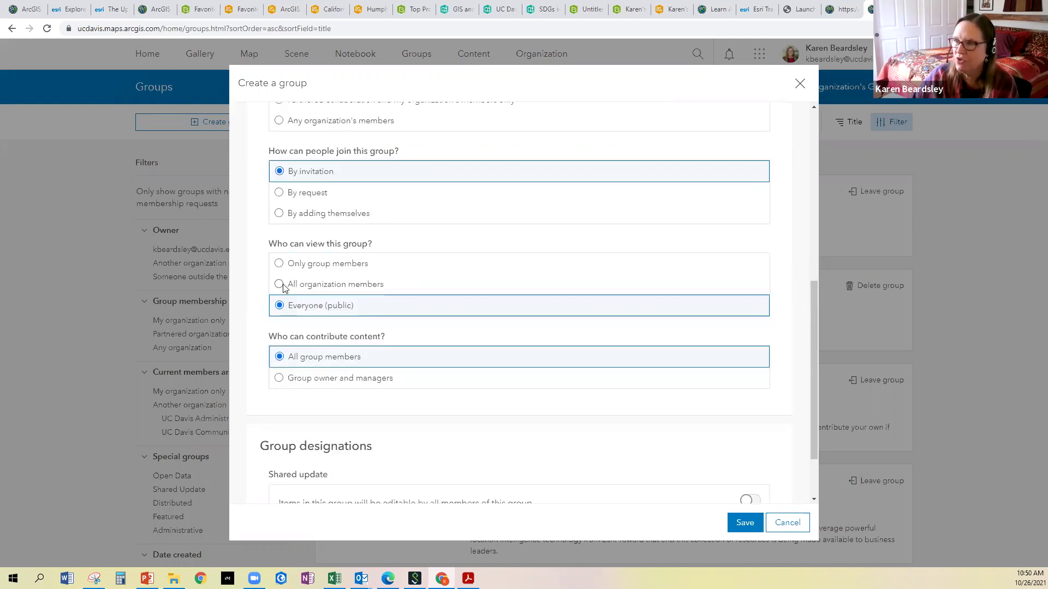
pyautogui.click(280, 265)
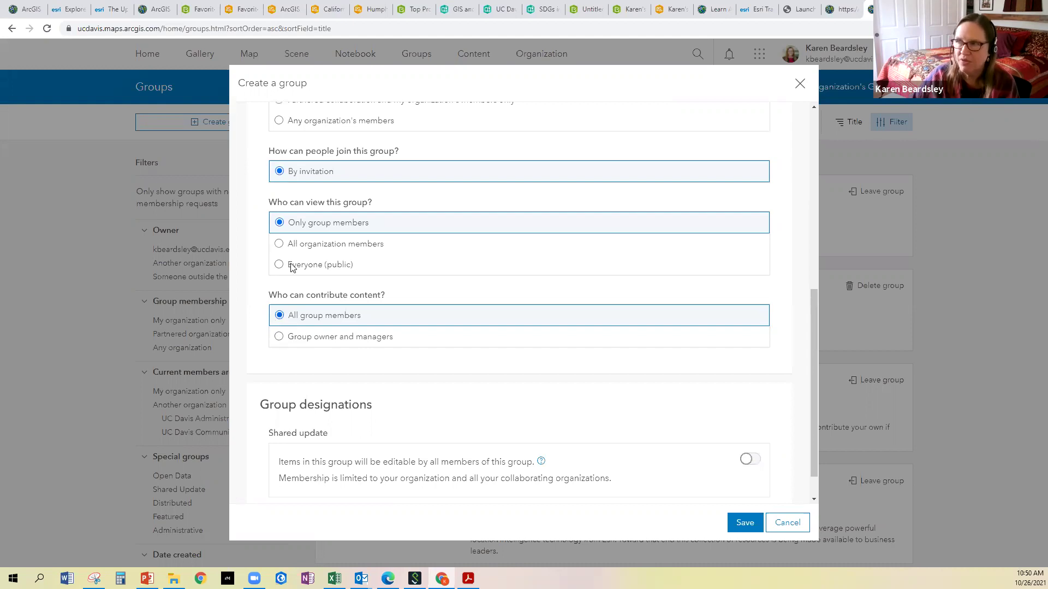
pyautogui.scroll(-1, 404, 354)
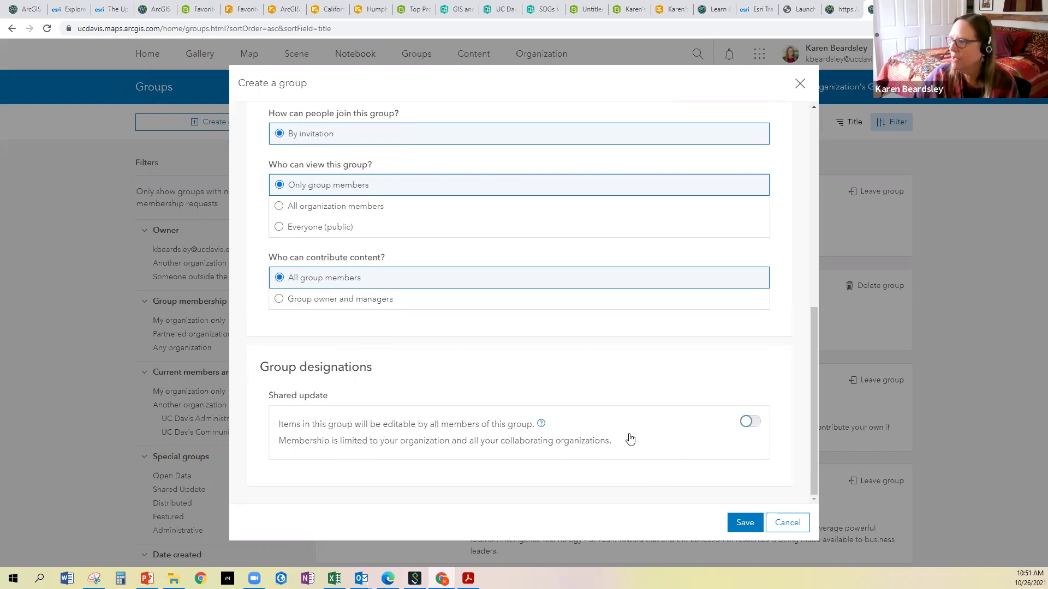
pyautogui.click(747, 428)
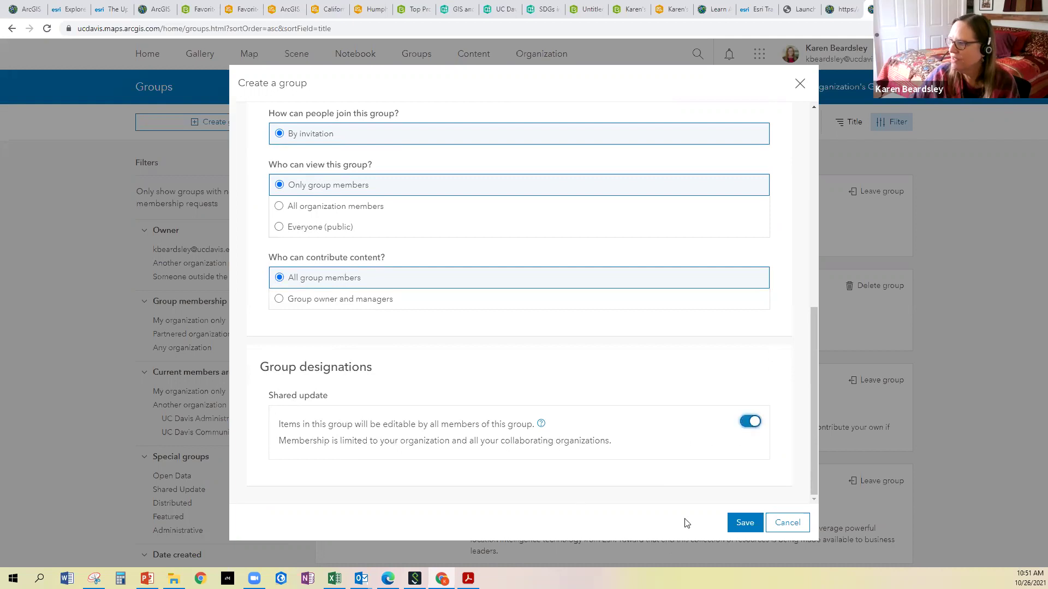
pyautogui.click(745, 524)
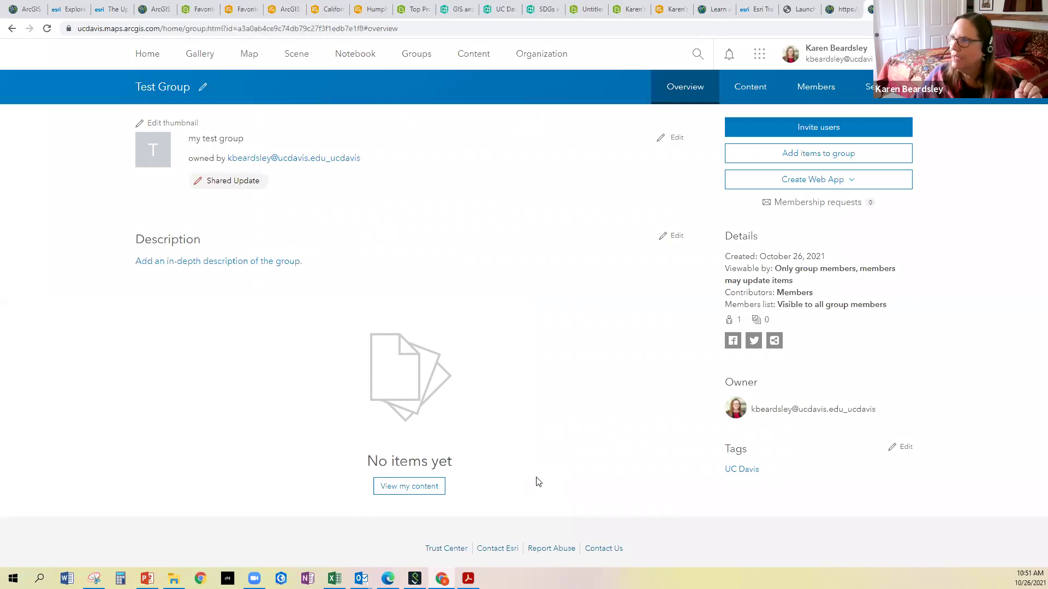
# Set Pictures photo 20190524-reshall-46 as Test Group's thumbnail, zoomed in slightly
pyautogui.click(162, 125)
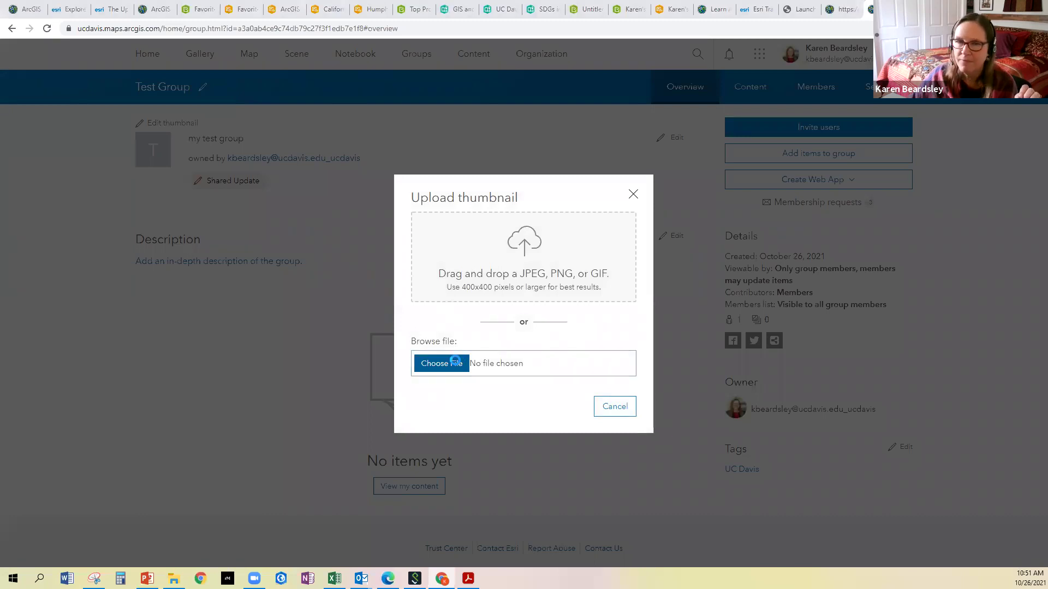
pyautogui.click(420, 365)
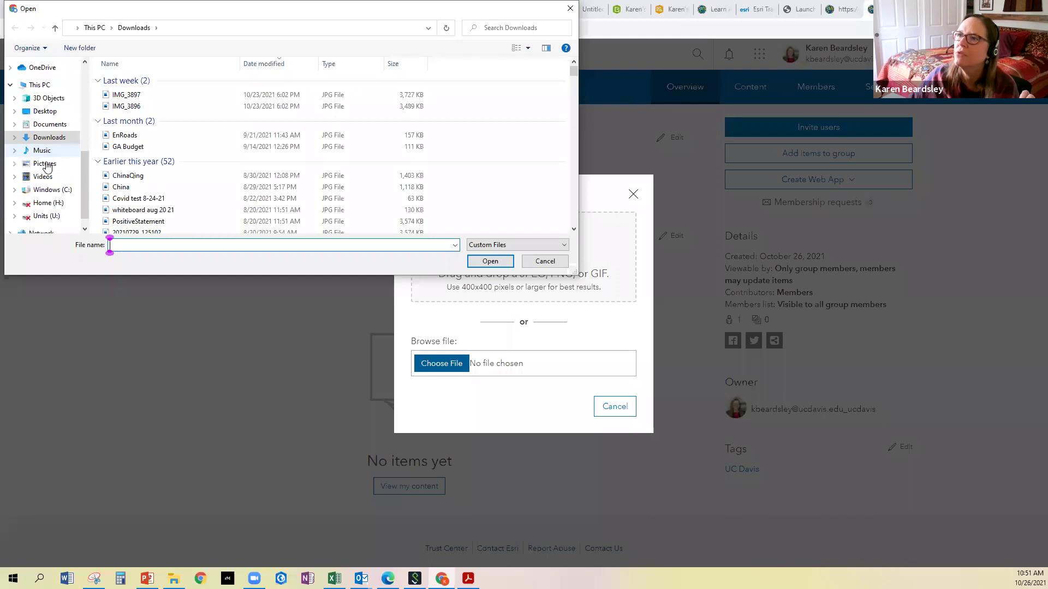
pyautogui.click(57, 163)
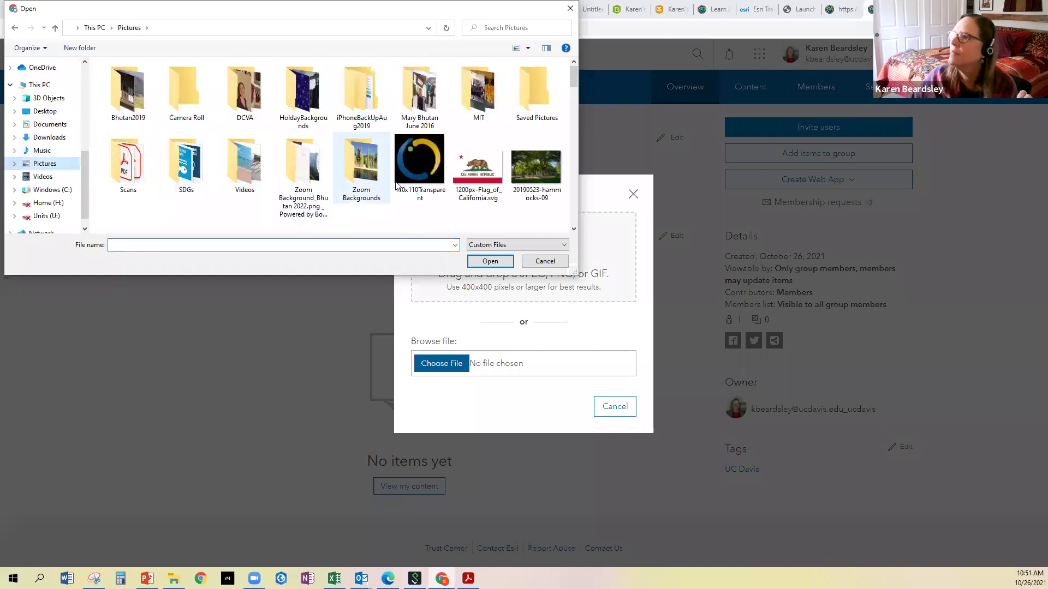
pyautogui.scroll(-1, 429, 183)
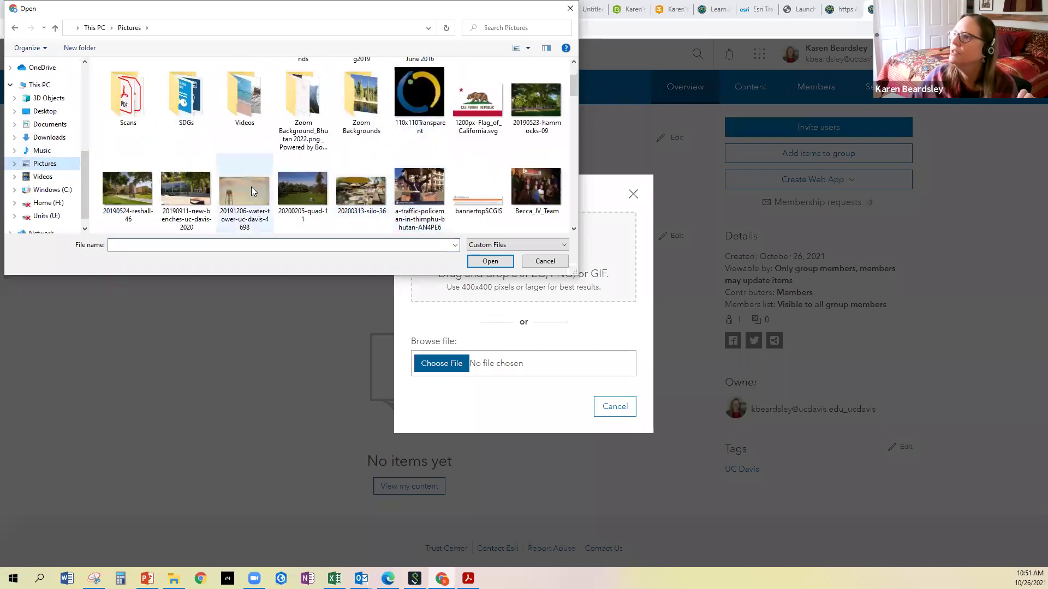
pyautogui.click(127, 191)
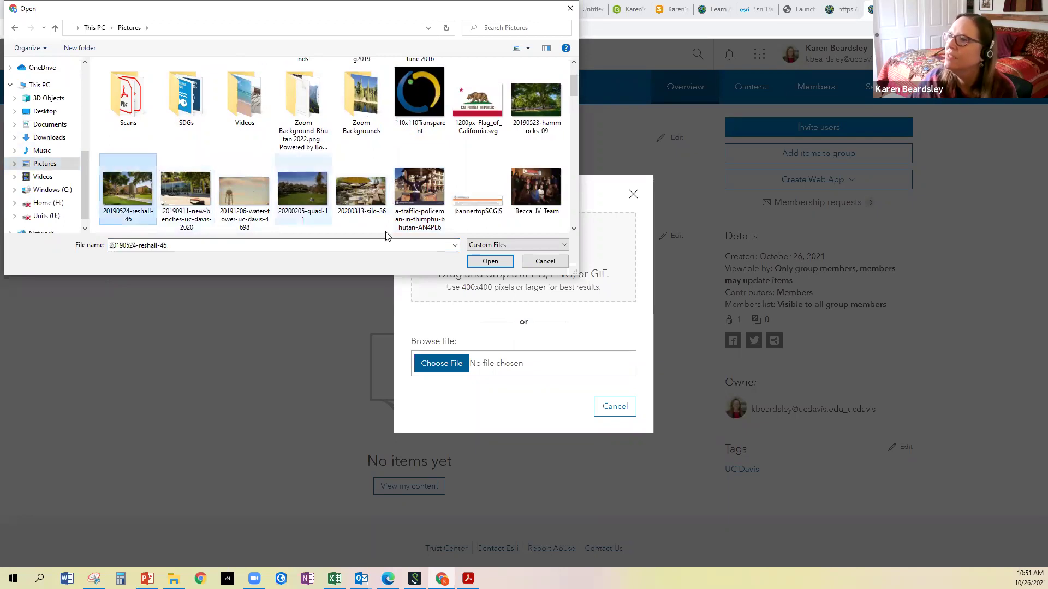
pyautogui.click(491, 261)
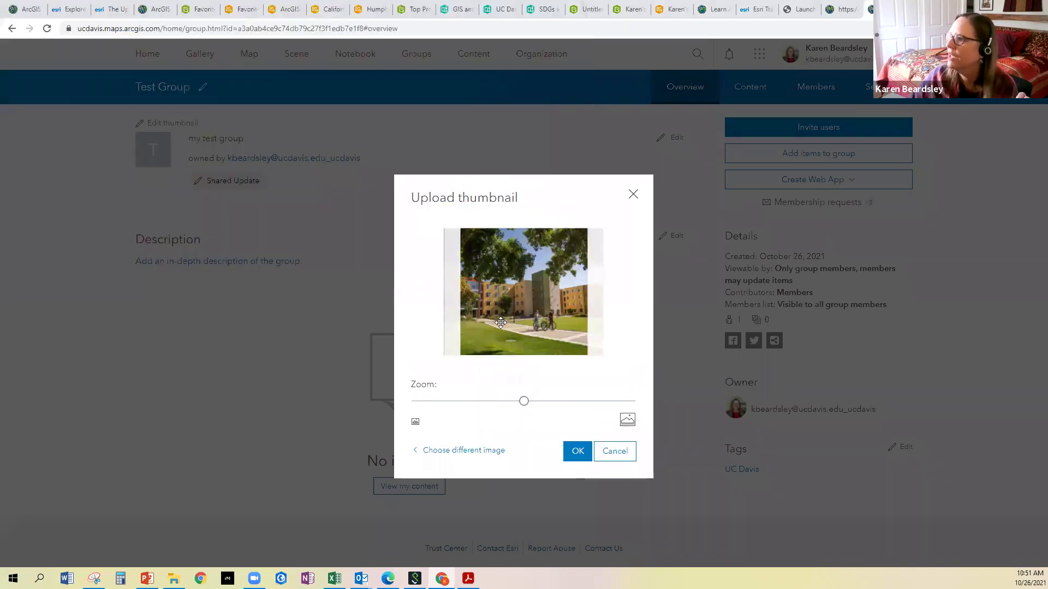
pyautogui.moveTo(525, 402); pyautogui.dragTo(532, 402)
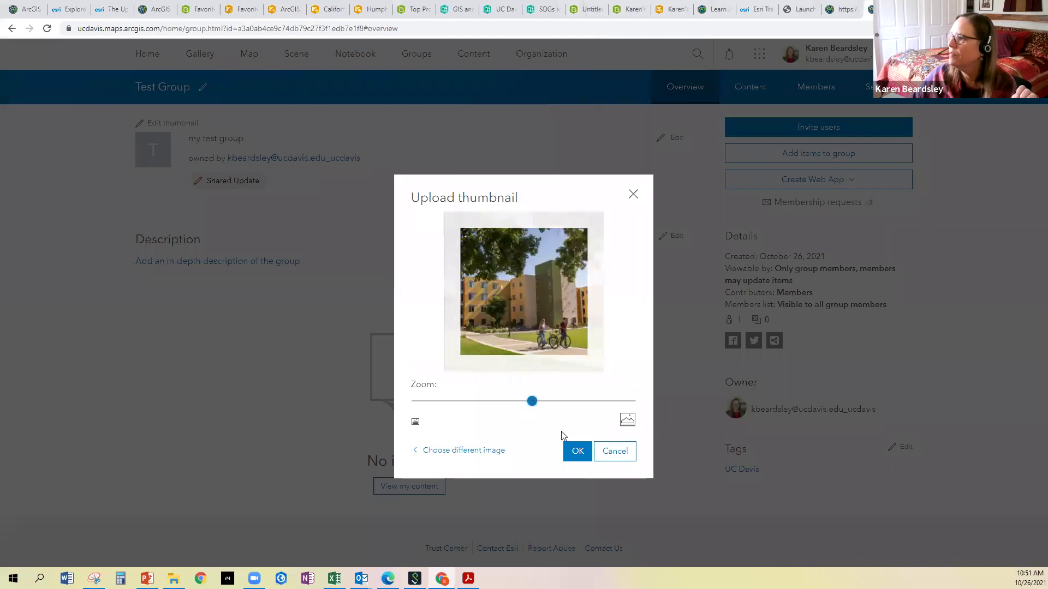
pyautogui.click(573, 450)
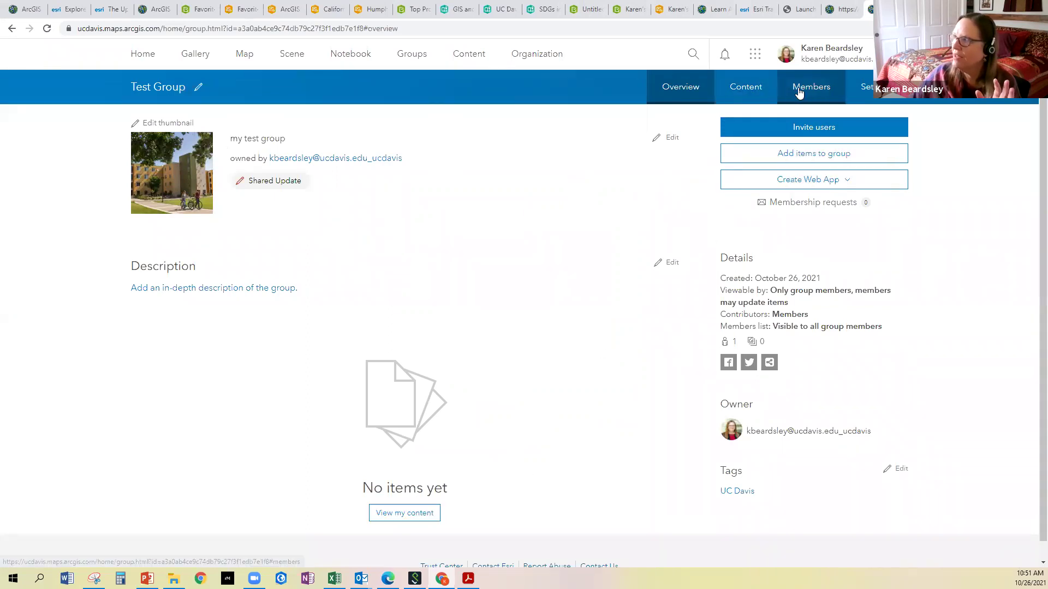
# Invite three organization members into Test Group, found by searching 's', 'n' and 'm'
pyautogui.click(804, 131)
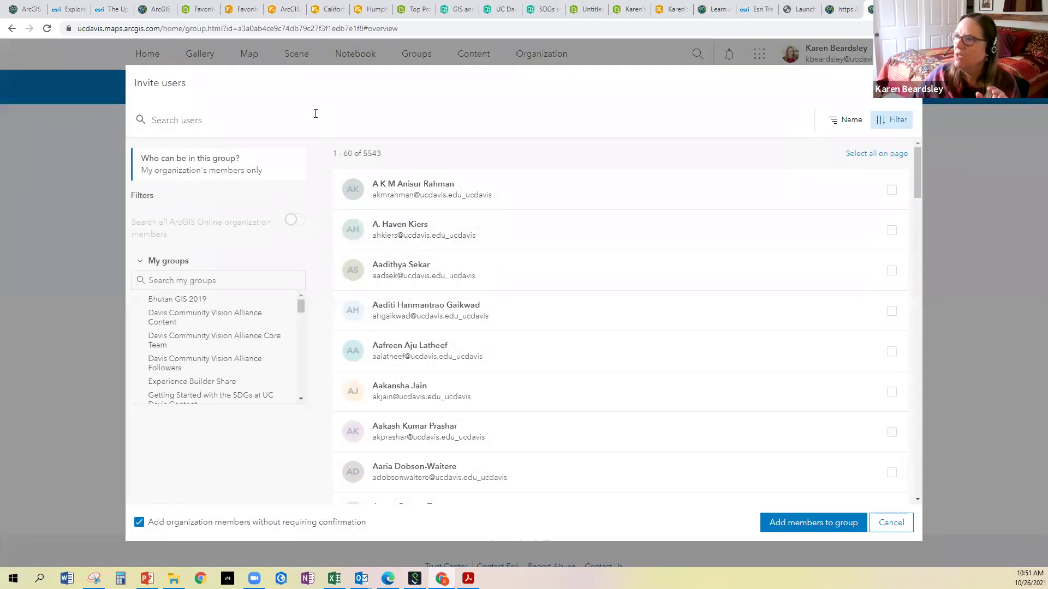
pyautogui.write('sheila')
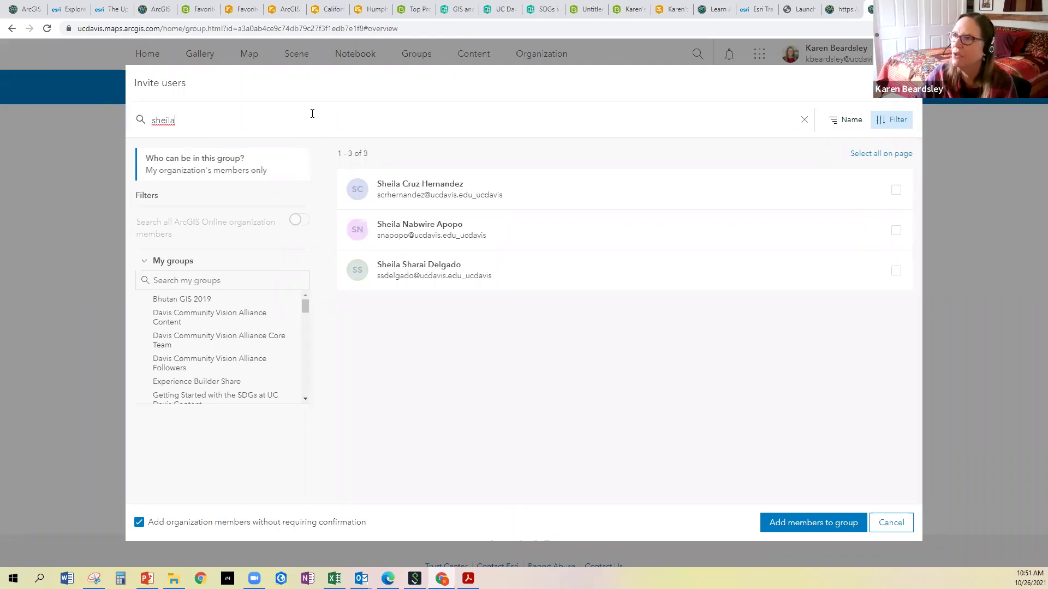
pyautogui.click(386, 226)
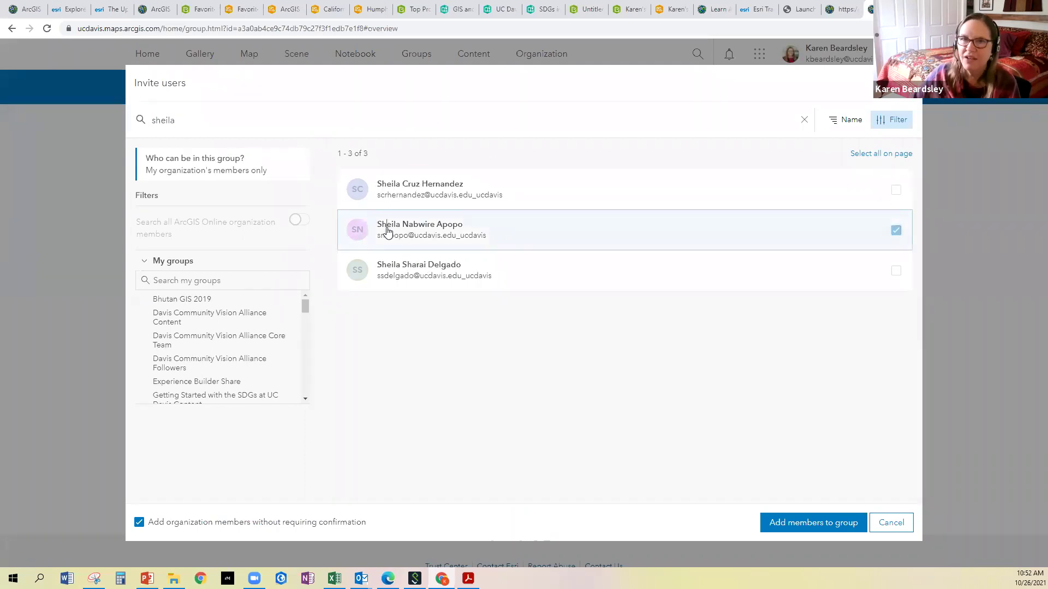
pyautogui.click(781, 524)
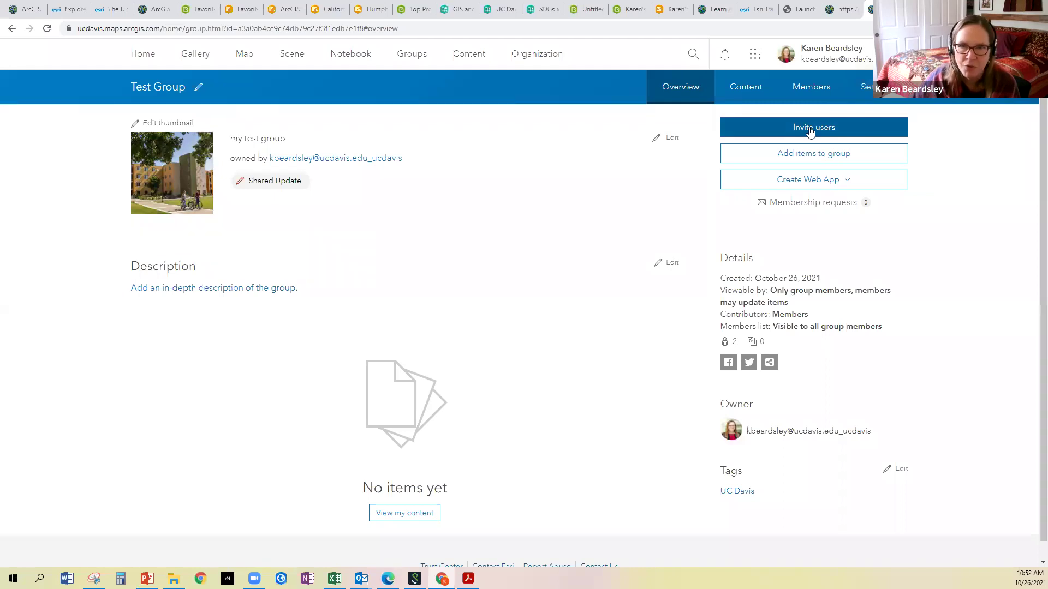
pyautogui.click(812, 129)
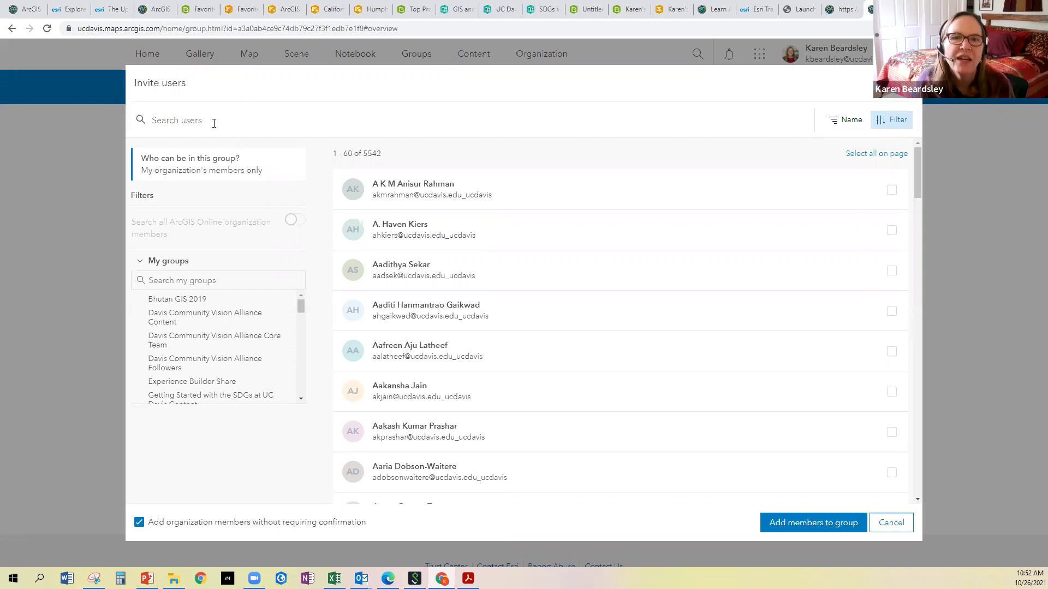
pyautogui.write('naomi')
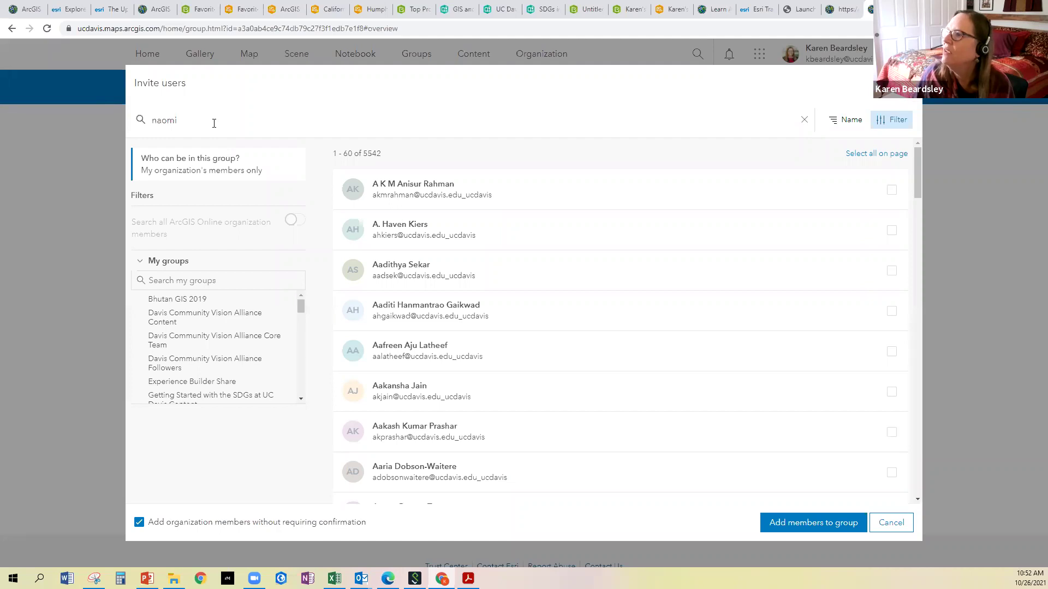
pyautogui.click(401, 267)
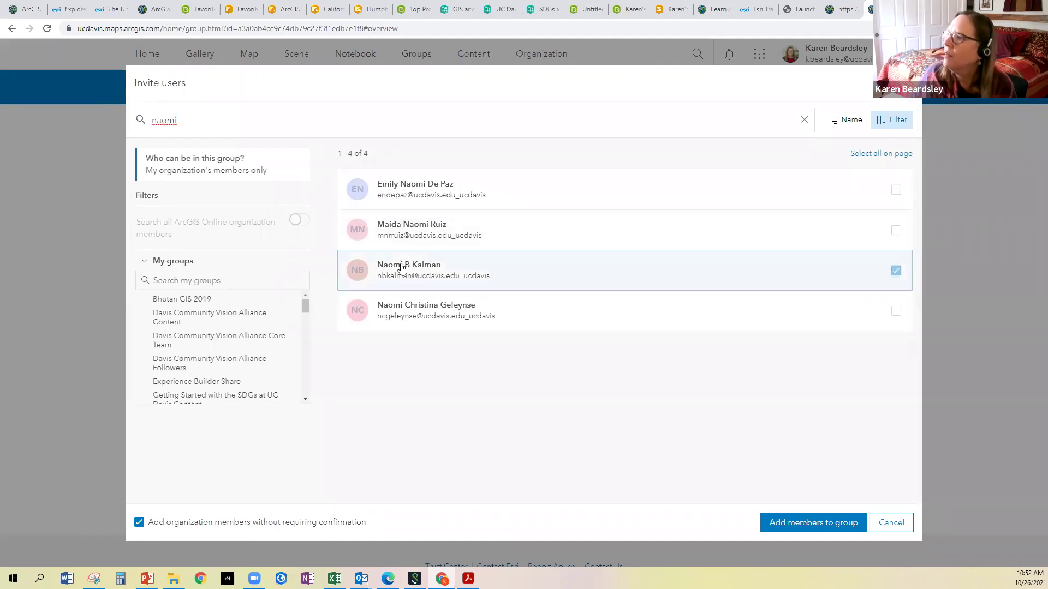
pyautogui.click(828, 524)
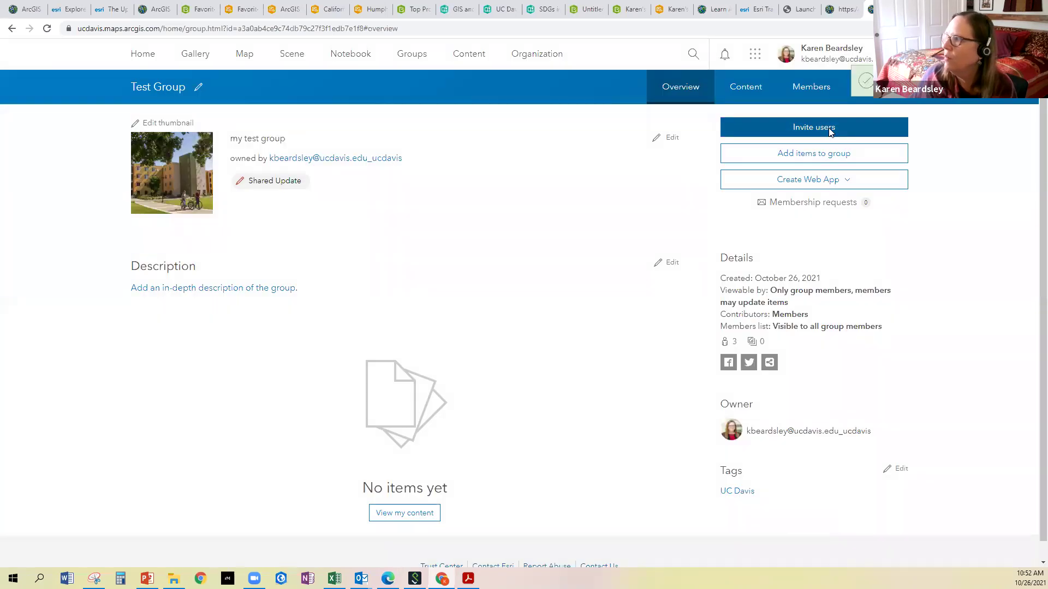
pyautogui.click(830, 133)
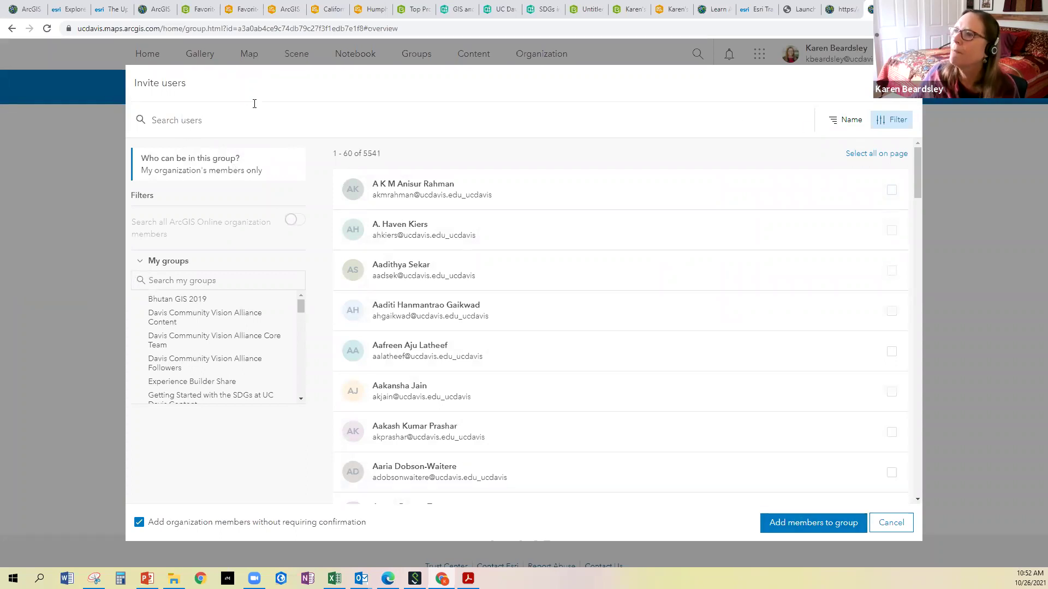
pyautogui.write('meysam')
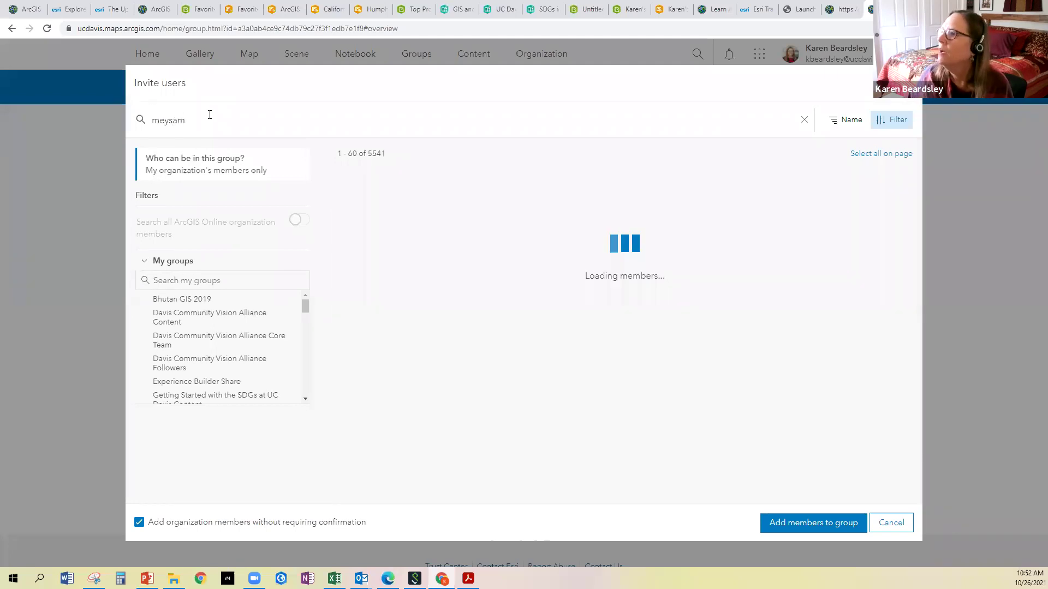
pyautogui.click(372, 185)
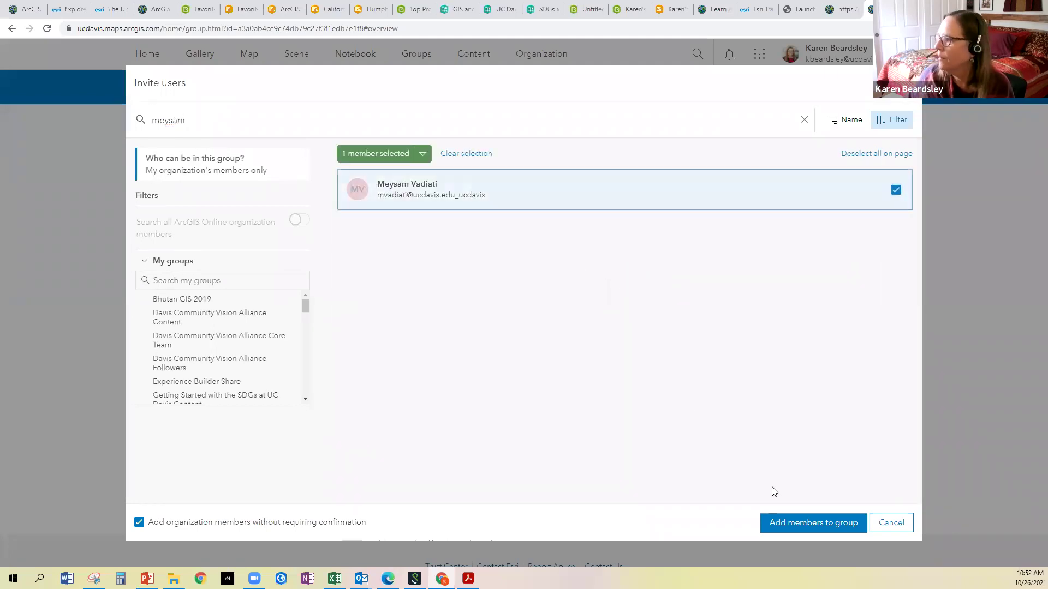
pyautogui.click(798, 524)
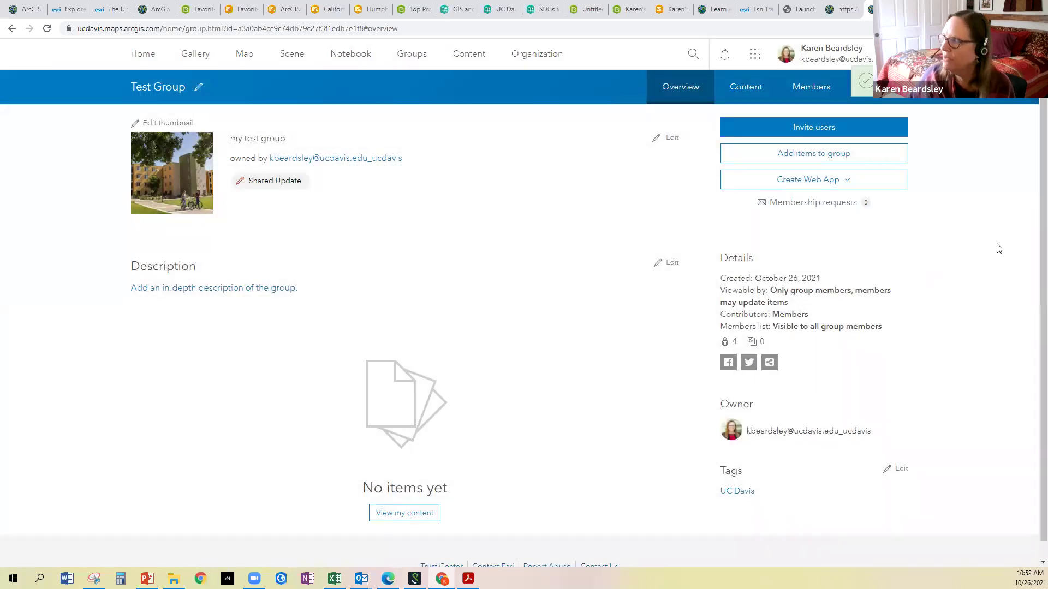
# Show Test Group's Members tab listing three Members and the Owner with join dates
pyautogui.click(799, 93)
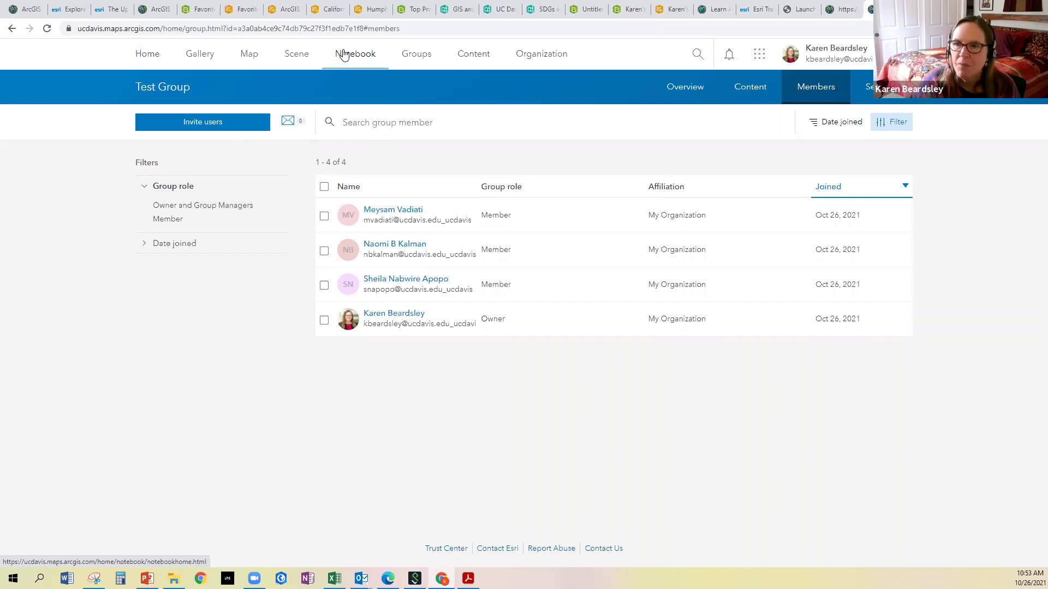
# Go via the Notebook page to the Gallery for UC Davis with its featured COVID-19 maps
pyautogui.click(349, 56)
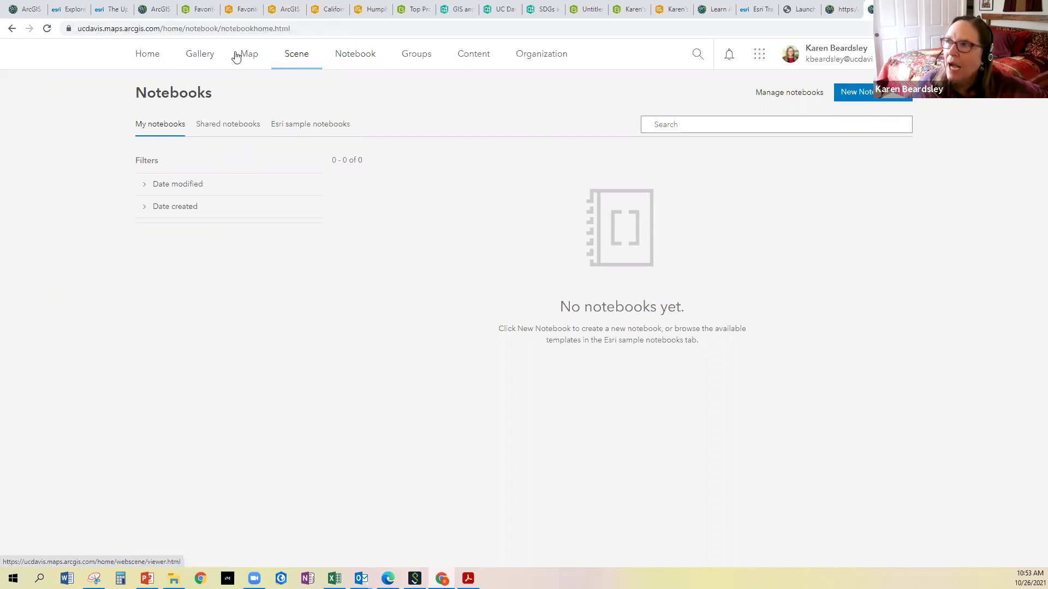
pyautogui.click(200, 57)
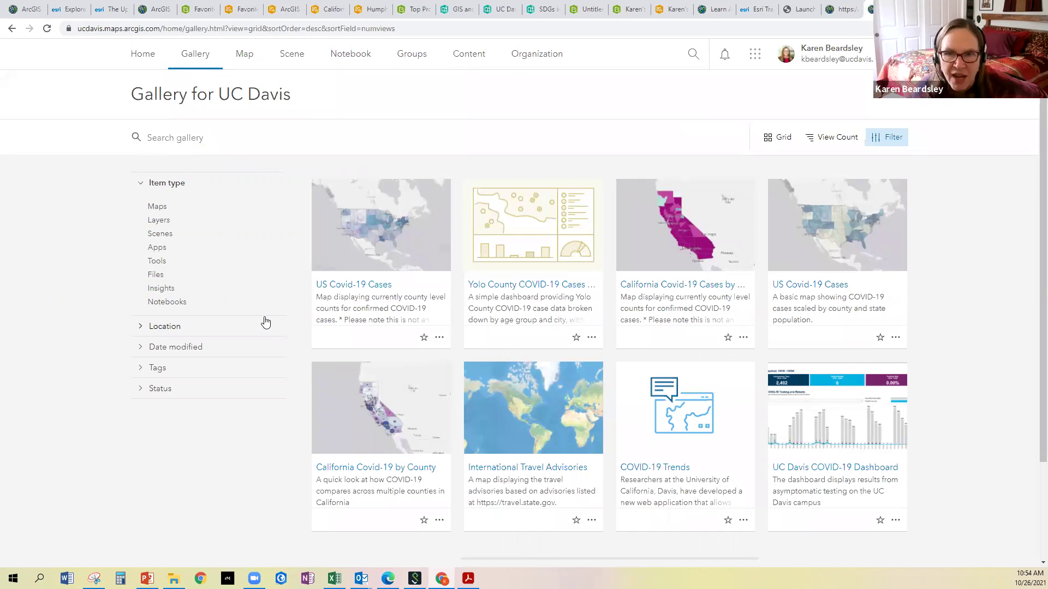
# Search the gallery for 'Humphrey', then replace the search term with 'Covid'
pyautogui.scroll(-2, 546, 273)
pyautogui.scroll(2, 543, 283)
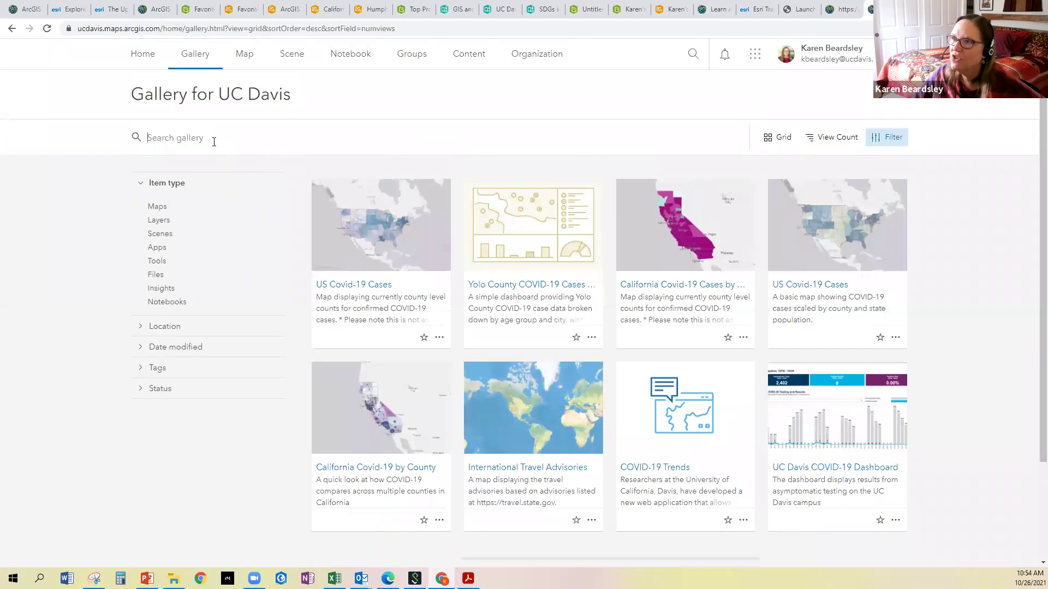
pyautogui.write('Humphrey')
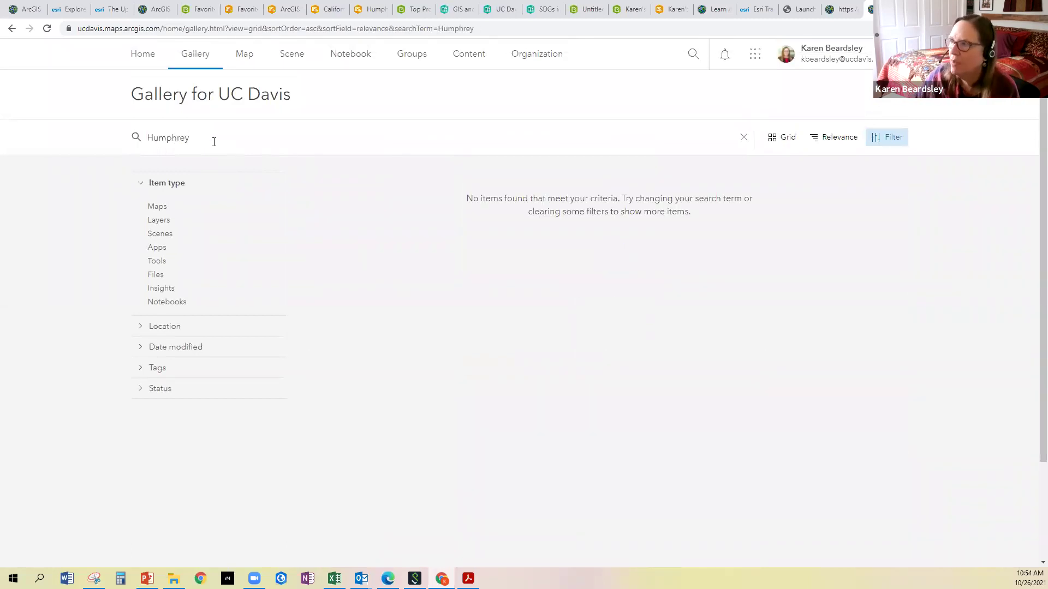
pyautogui.moveTo(196, 133); pyautogui.dragTo(120, 129)
pyautogui.write('Covid')
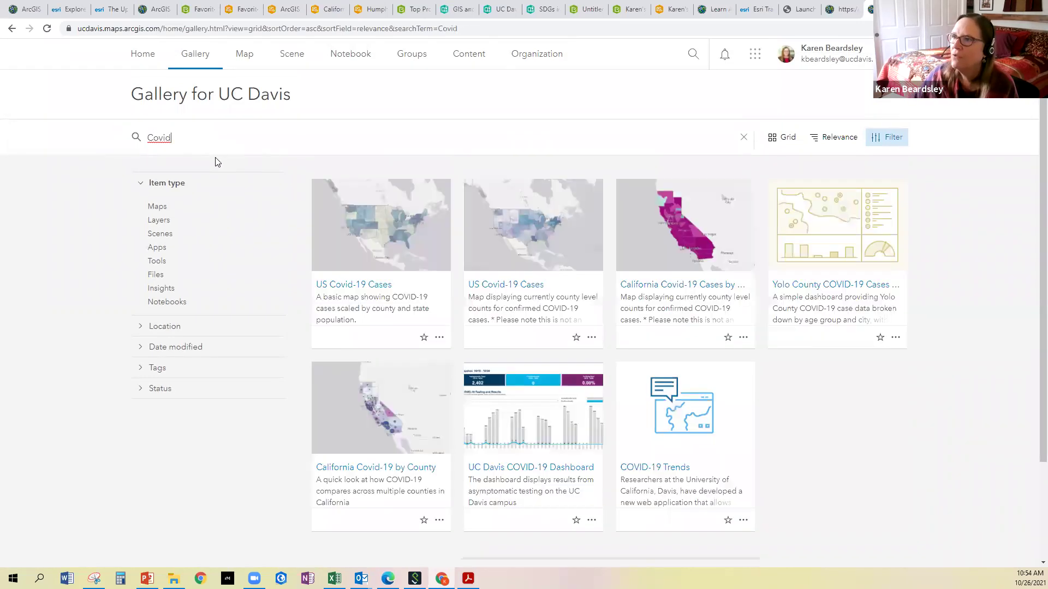
# Review the Covid results, then start a new untitled map in Map Viewer
pyautogui.scroll(-2, 584, 294)
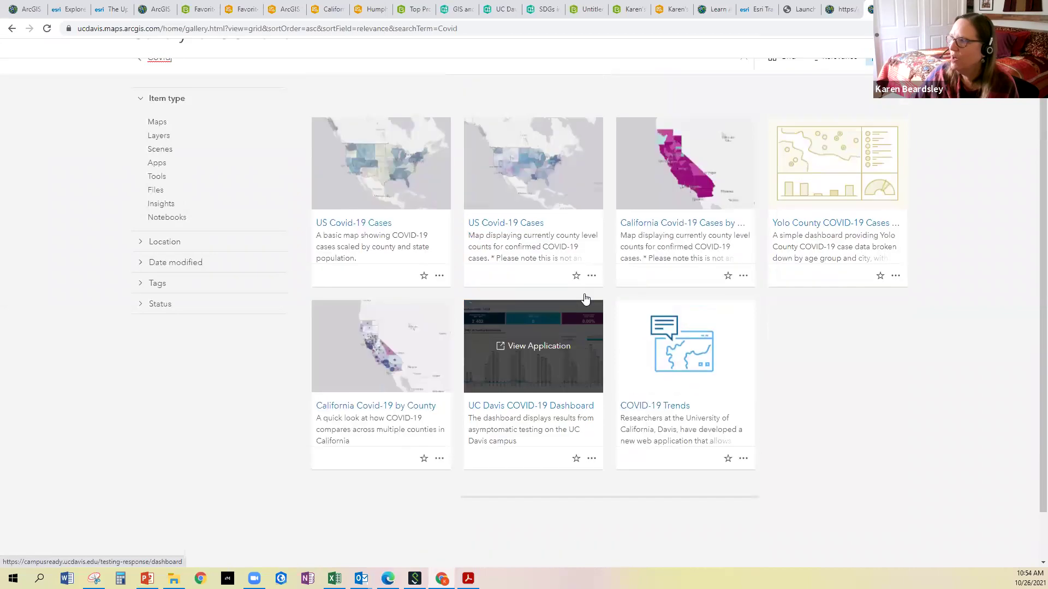
pyautogui.scroll(2, 587, 298)
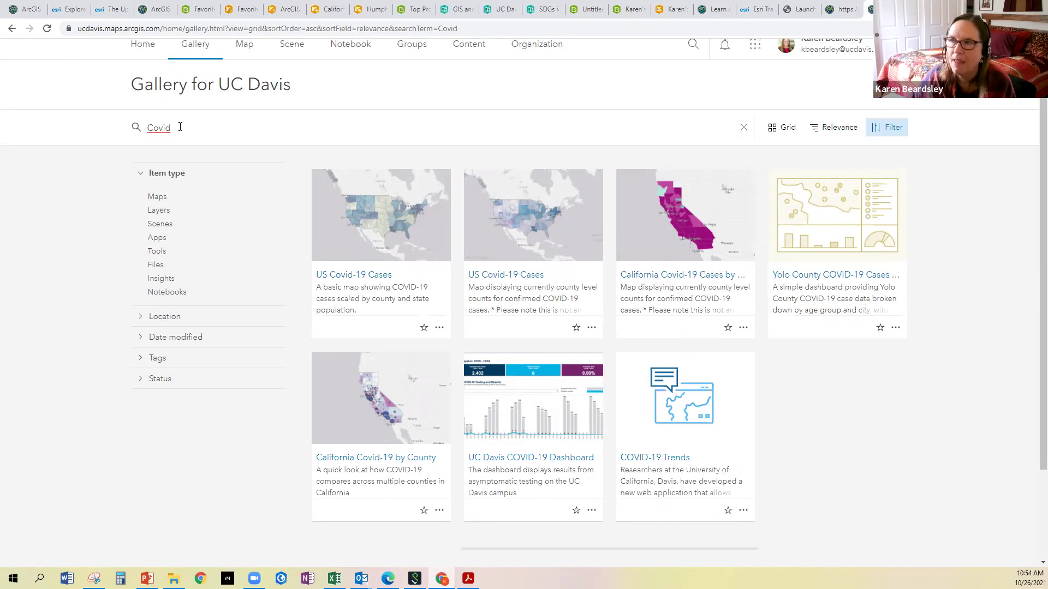
pyautogui.scroll(1, 230, 83)
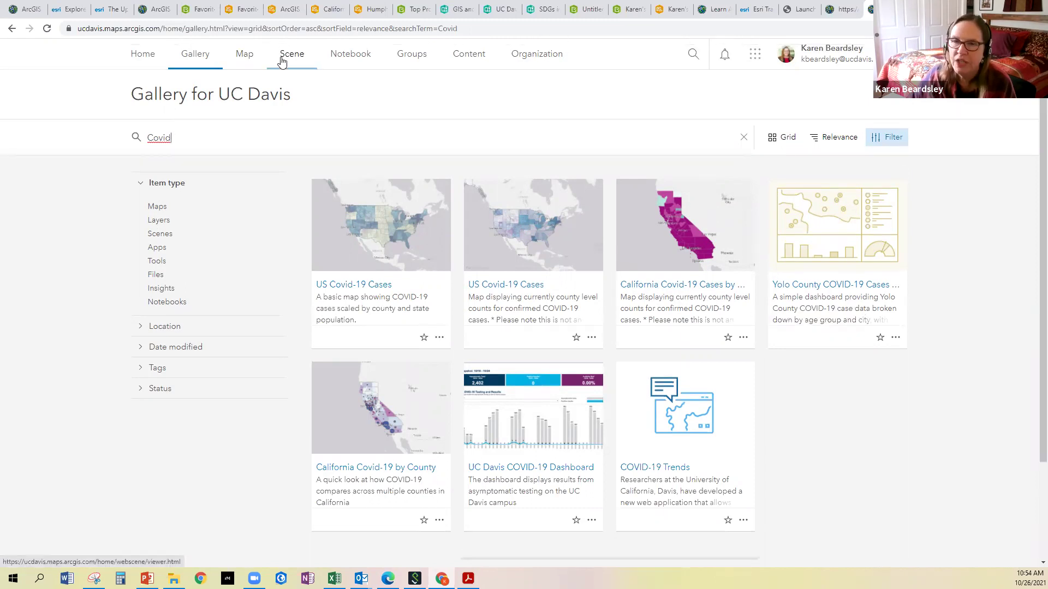
pyautogui.click(242, 61)
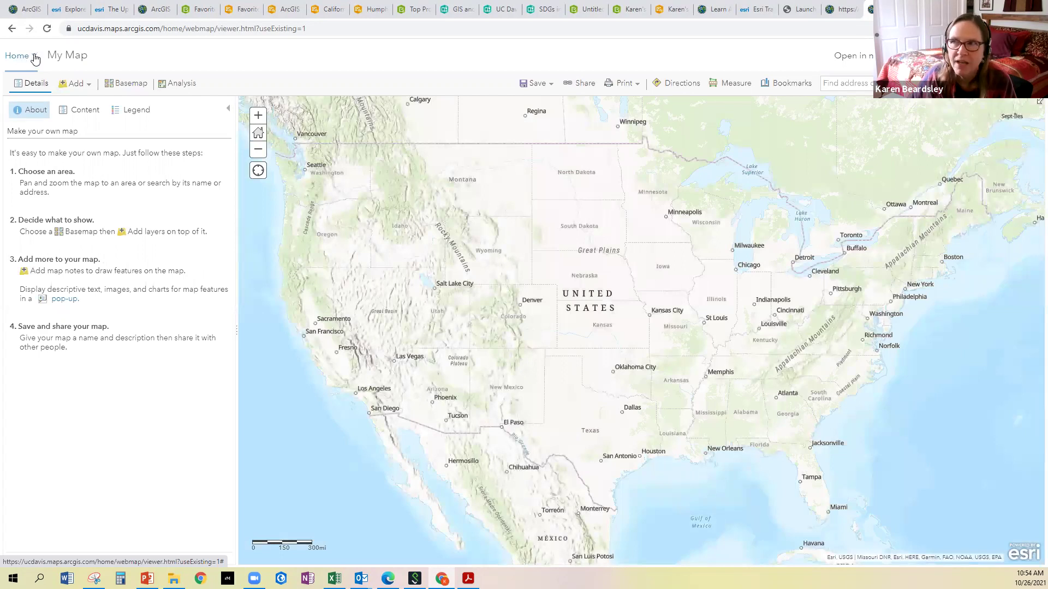
# Choose Home from the top-left site navigation list to leave Map Viewer
pyautogui.click(33, 56)
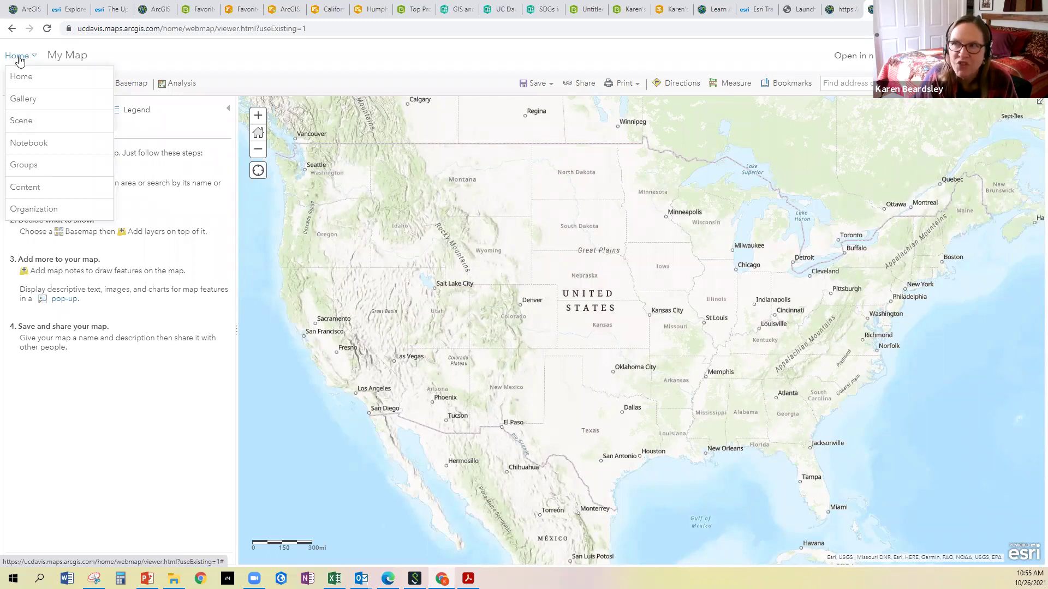
pyautogui.click(29, 79)
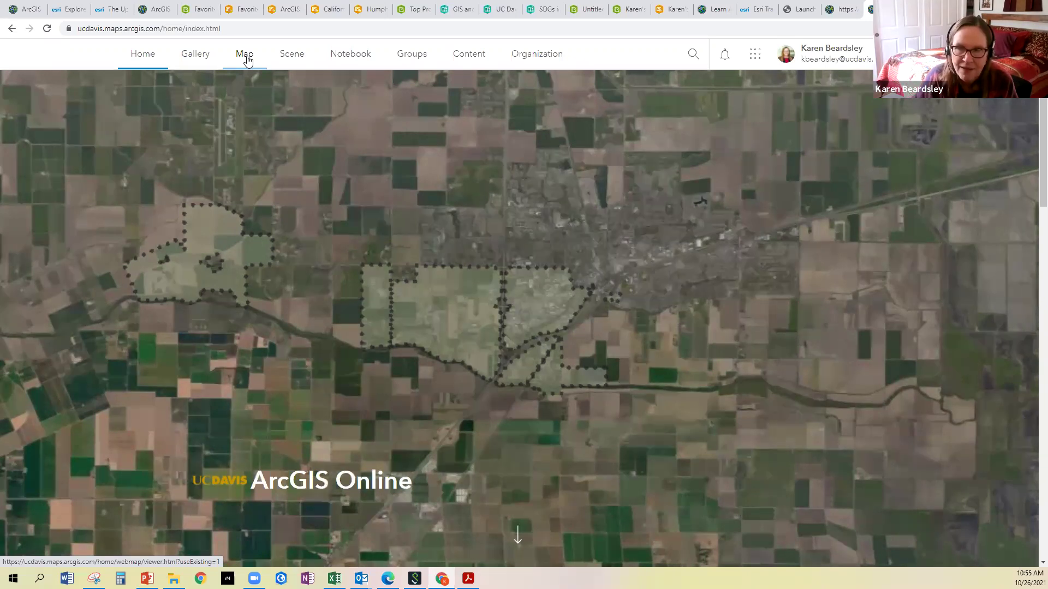
# Reopen the map and switch to the new Map Viewer on an empty untitled map
pyautogui.click(247, 60)
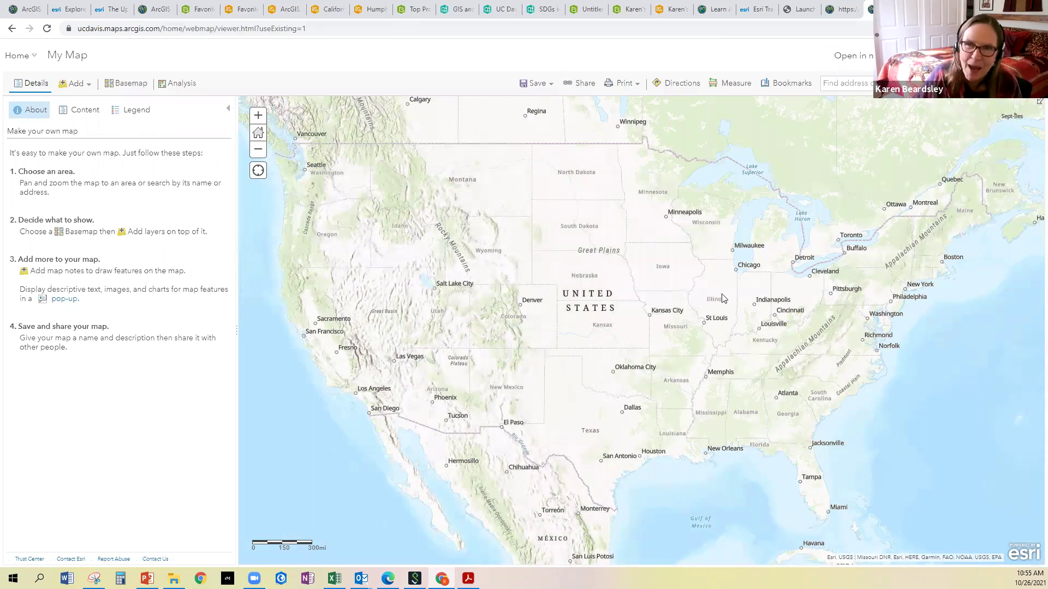
pyautogui.click(864, 57)
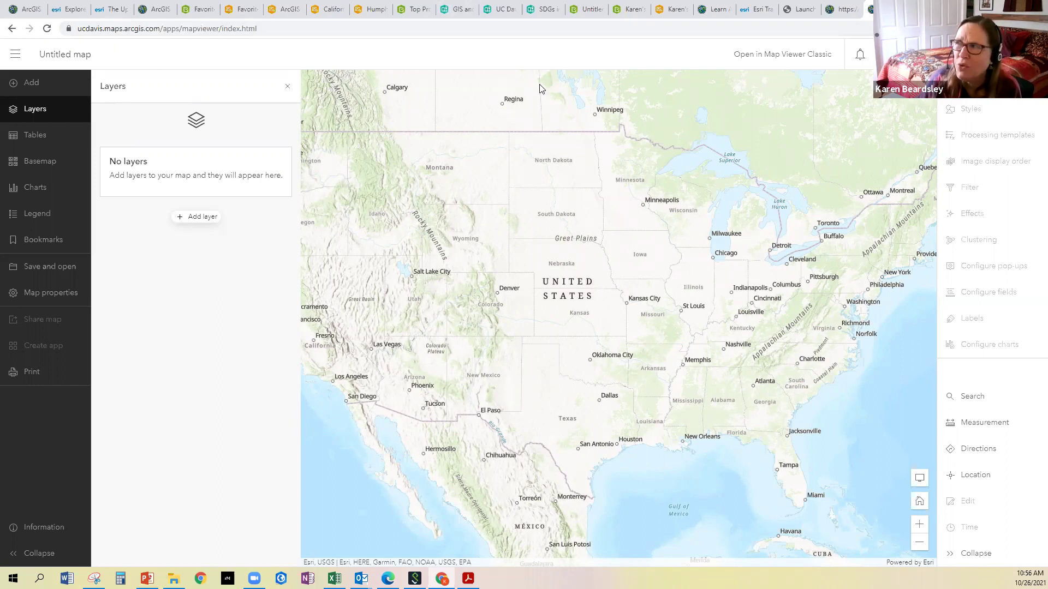
# Choose Home in the hamburger navigation drawer to reach the UC Davis home page
pyautogui.click(14, 56)
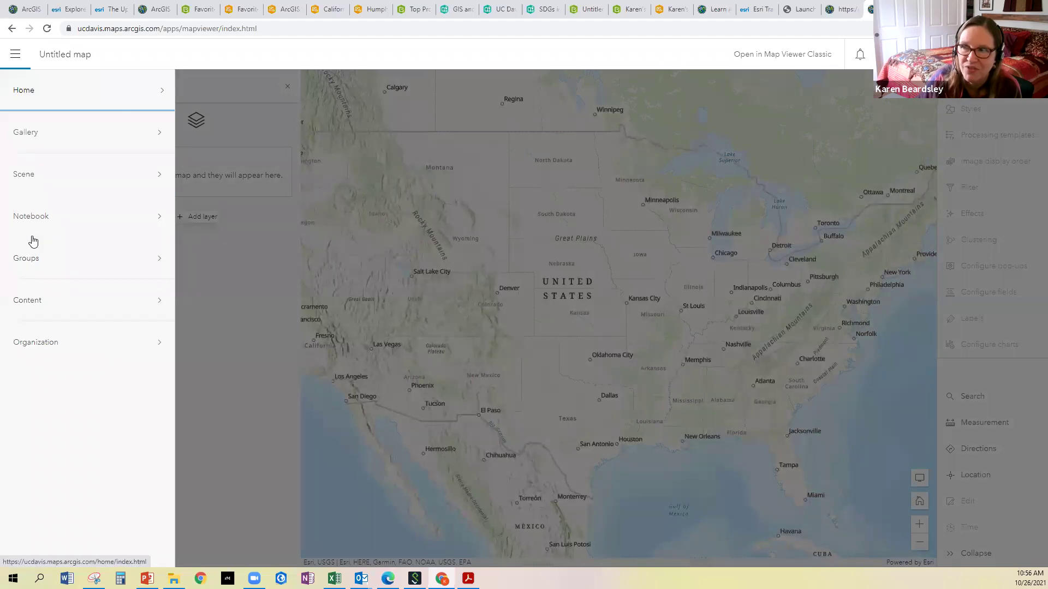
pyautogui.click(22, 93)
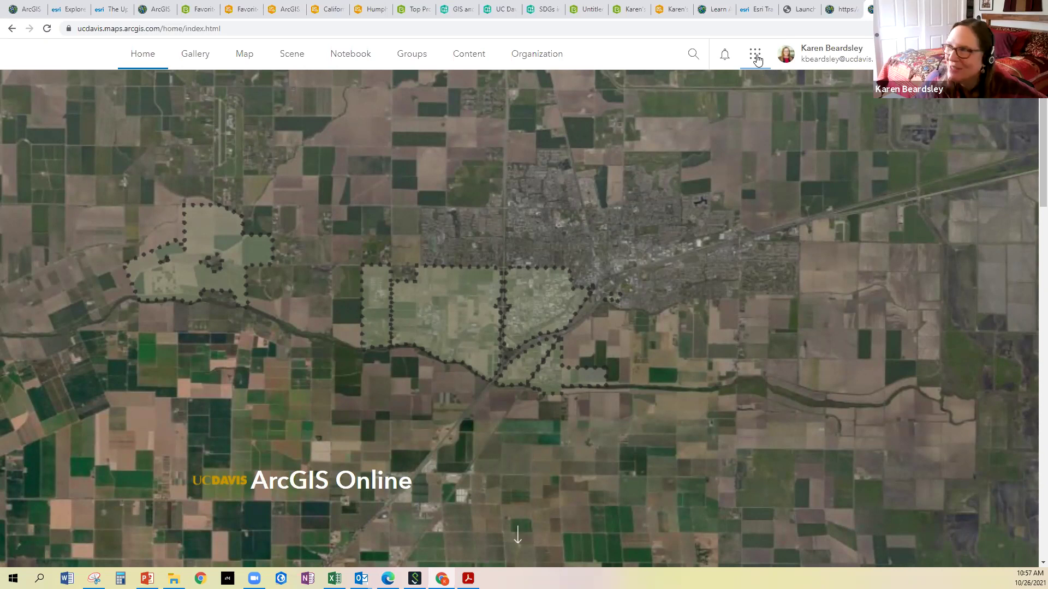
pyautogui.click(758, 59)
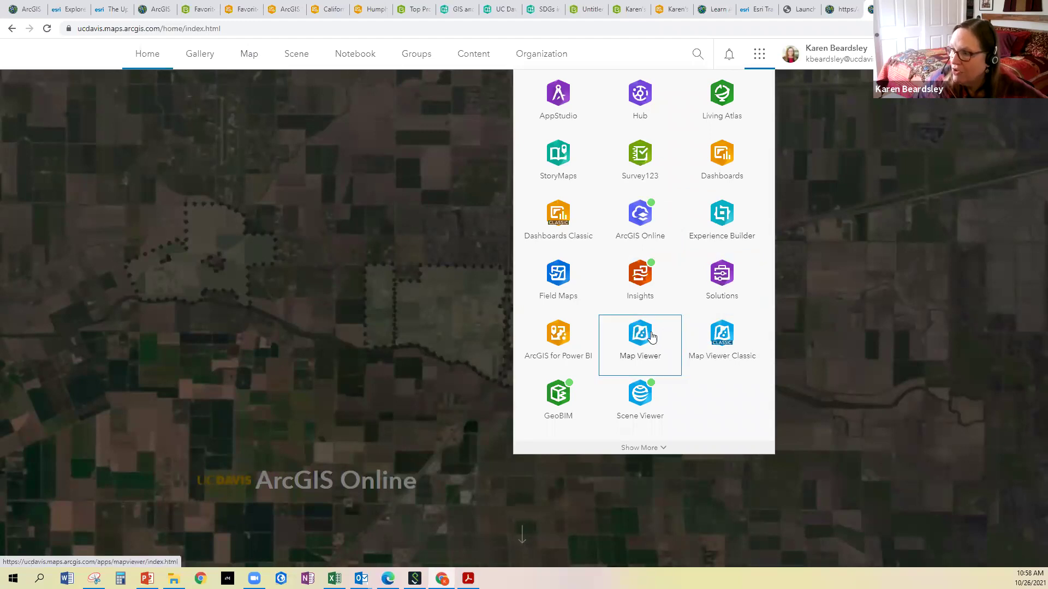
pyautogui.click(358, 31)
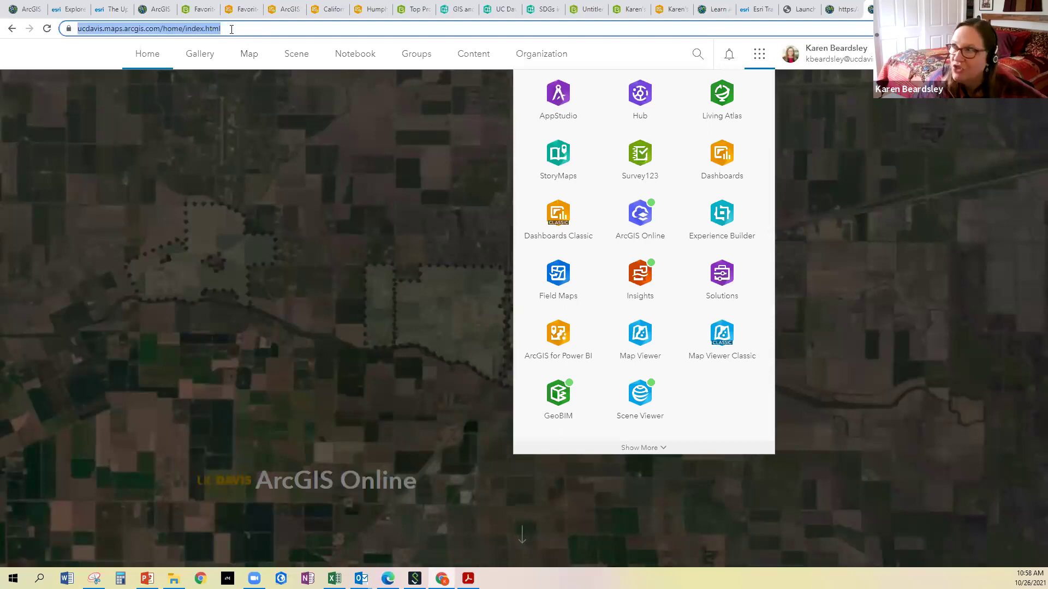
pyautogui.click(62, 57)
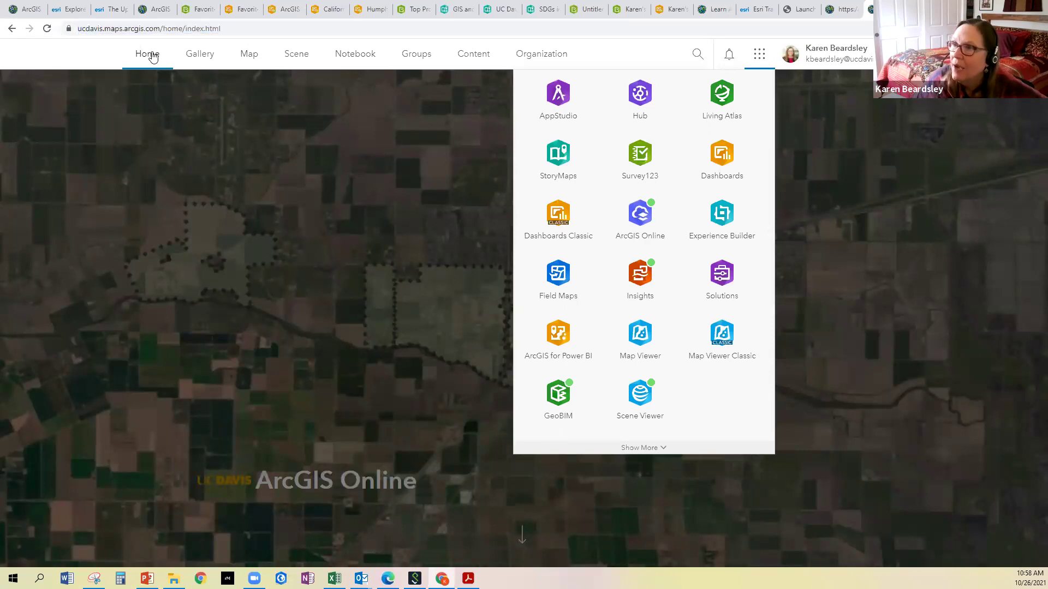
pyautogui.click(150, 56)
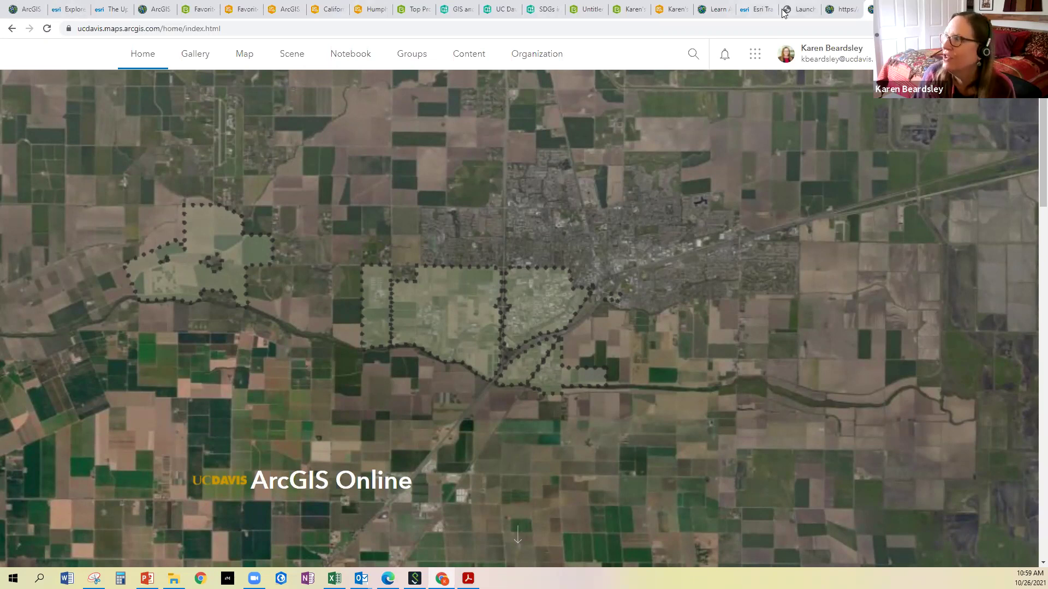
# Switch to Esri's Explore stories page and glance over its top
pyautogui.click(70, 10)
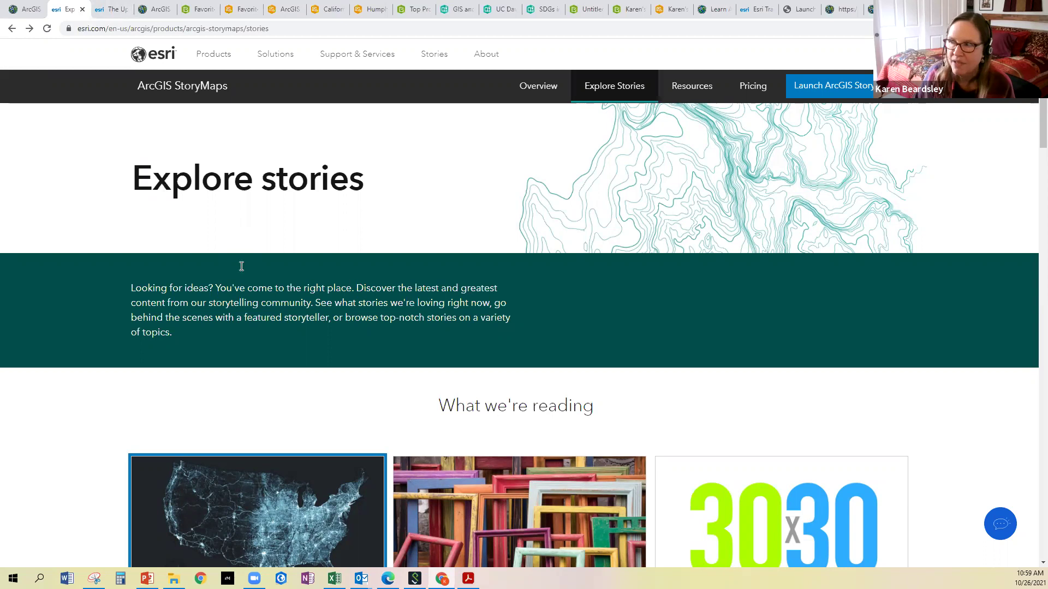
pyautogui.scroll(-1, 241, 276)
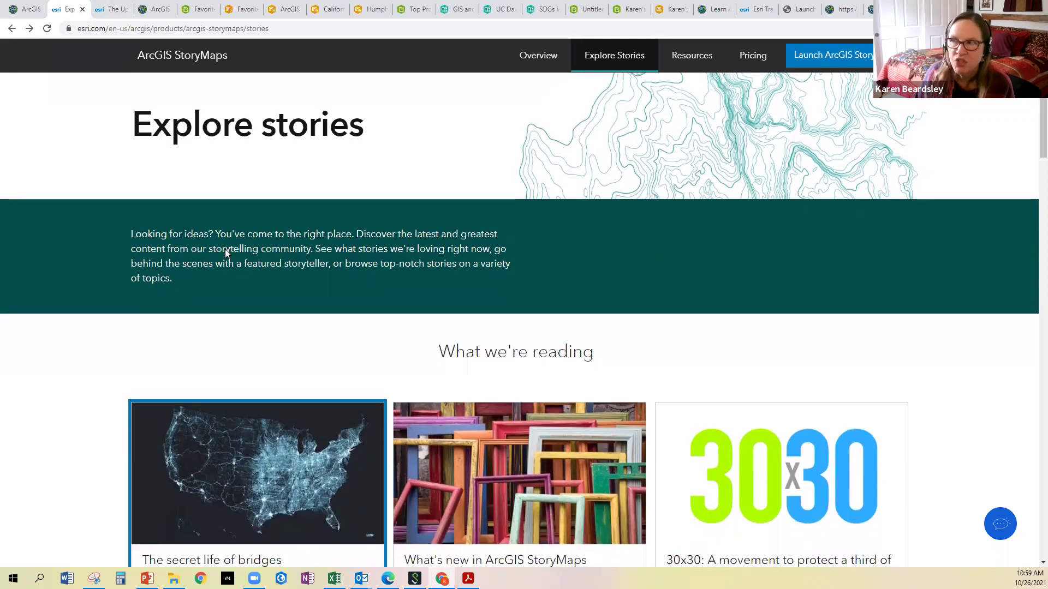
pyautogui.scroll(1, 229, 259)
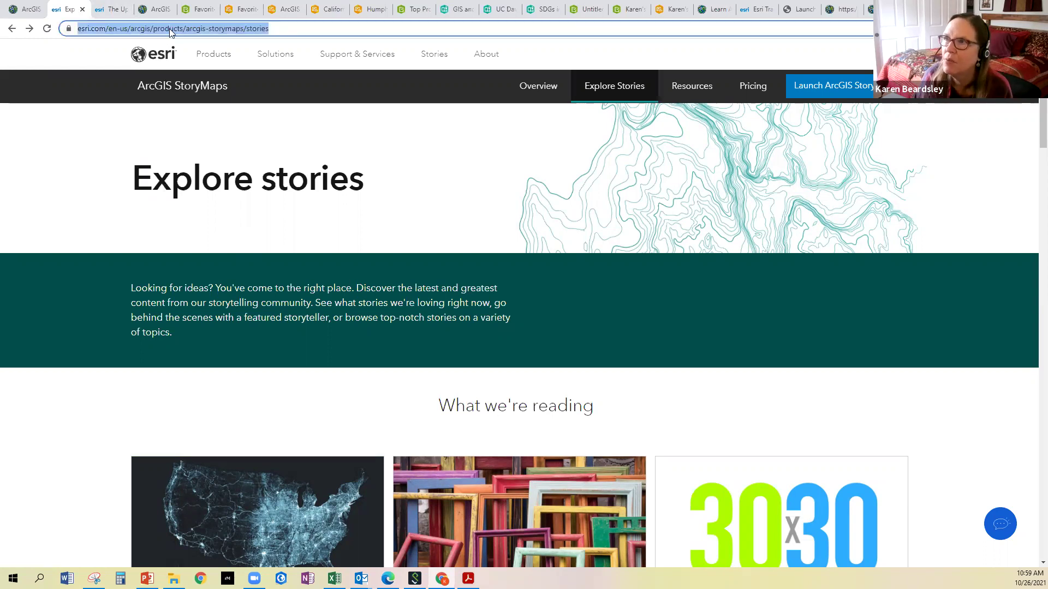
pyautogui.rightClick(171, 33)
pyautogui.click(180, 82)
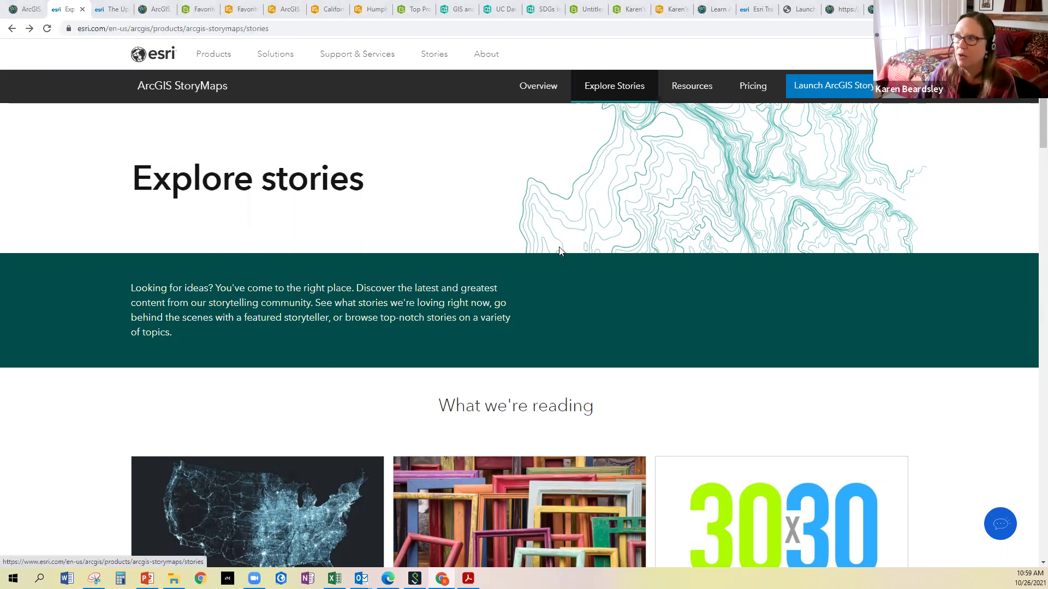
# Browse the story cards and albums, then open the 30x30 story
pyautogui.scroll(-4, 561, 247)
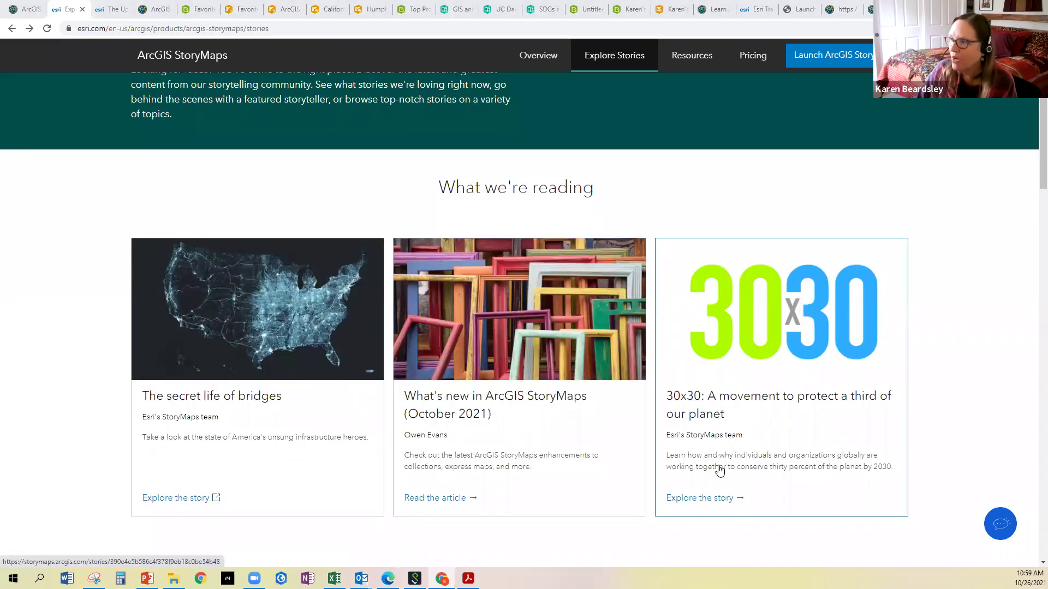
pyautogui.scroll(-13, 352, 404)
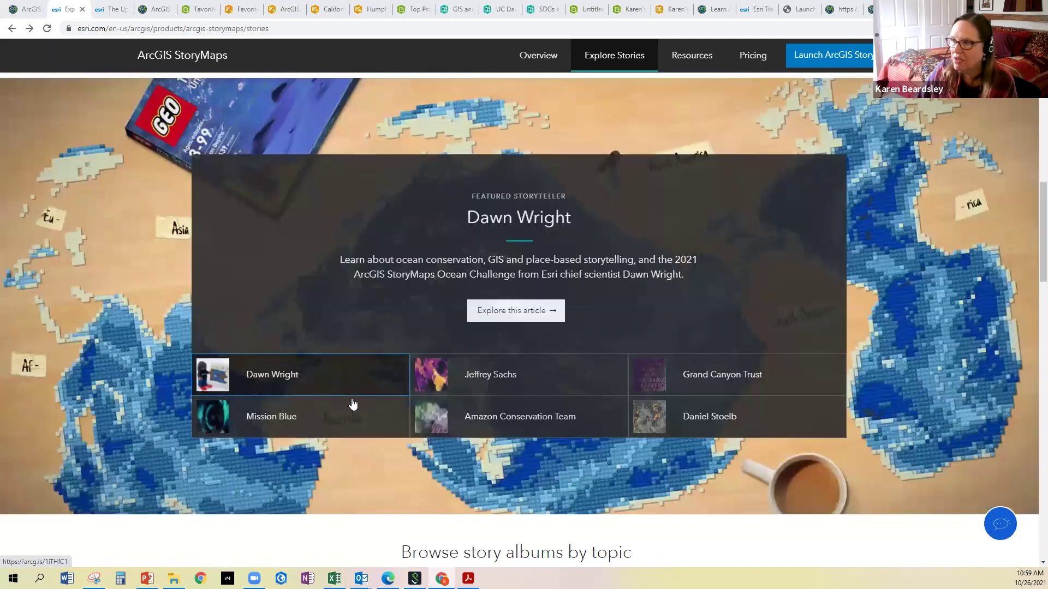
pyautogui.scroll(-7, 351, 404)
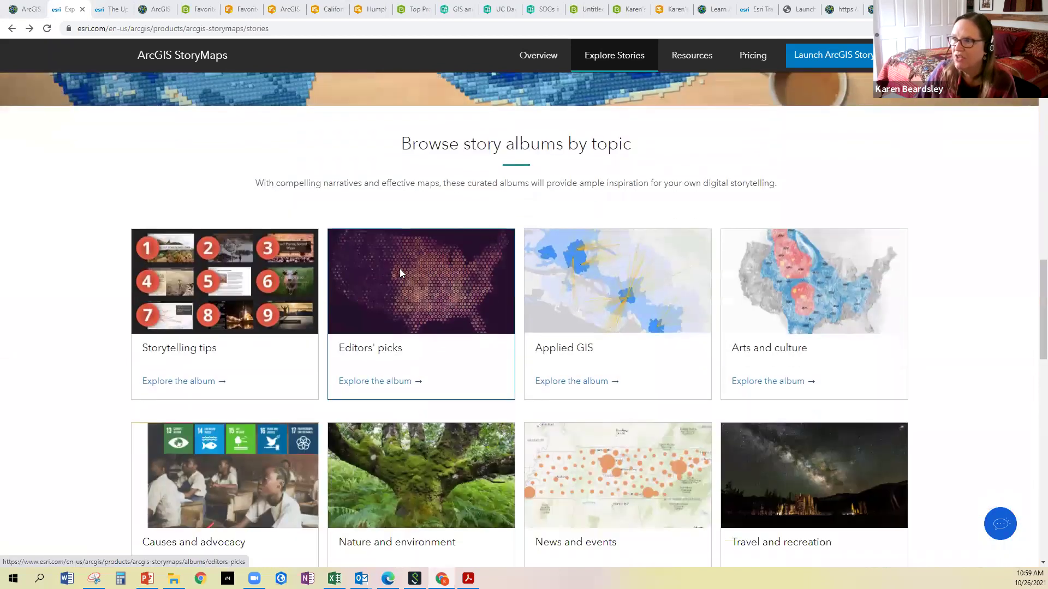
pyautogui.scroll(-2, 400, 272)
pyautogui.scroll(3, 203, 258)
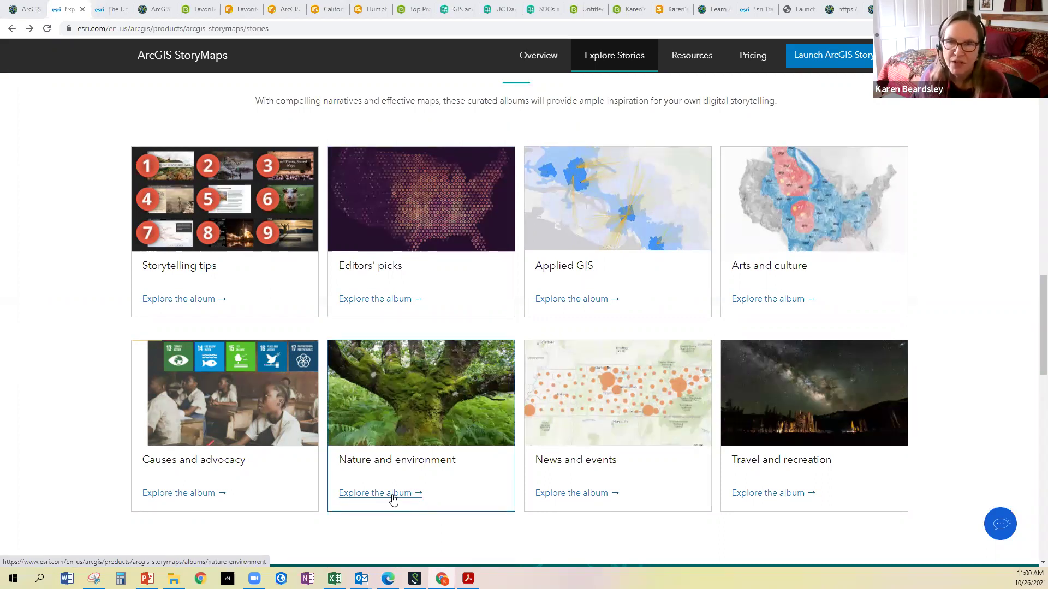
pyautogui.scroll(8, 393, 500)
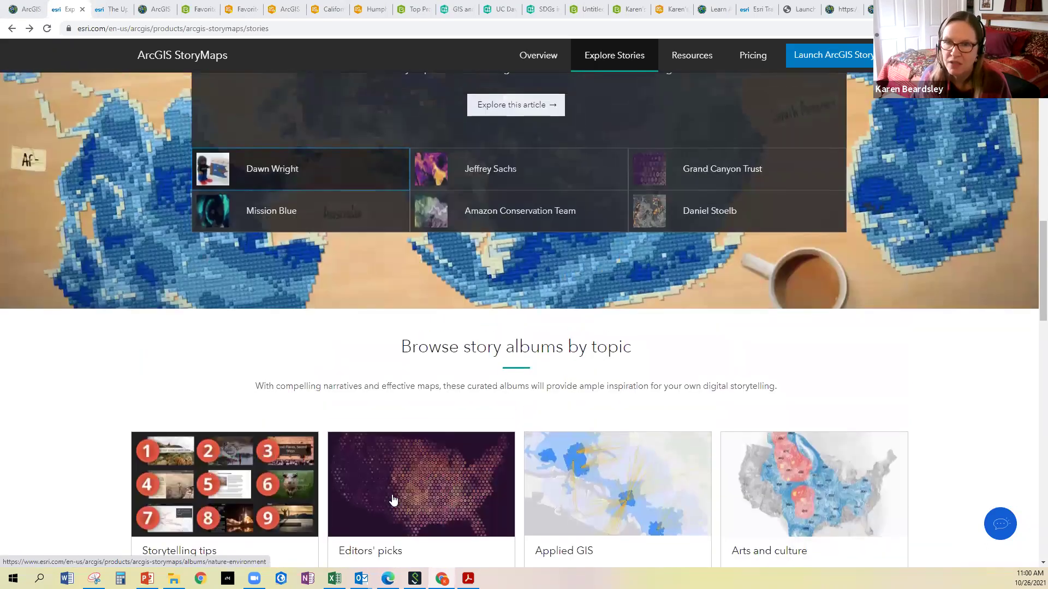
pyautogui.scroll(8, 393, 500)
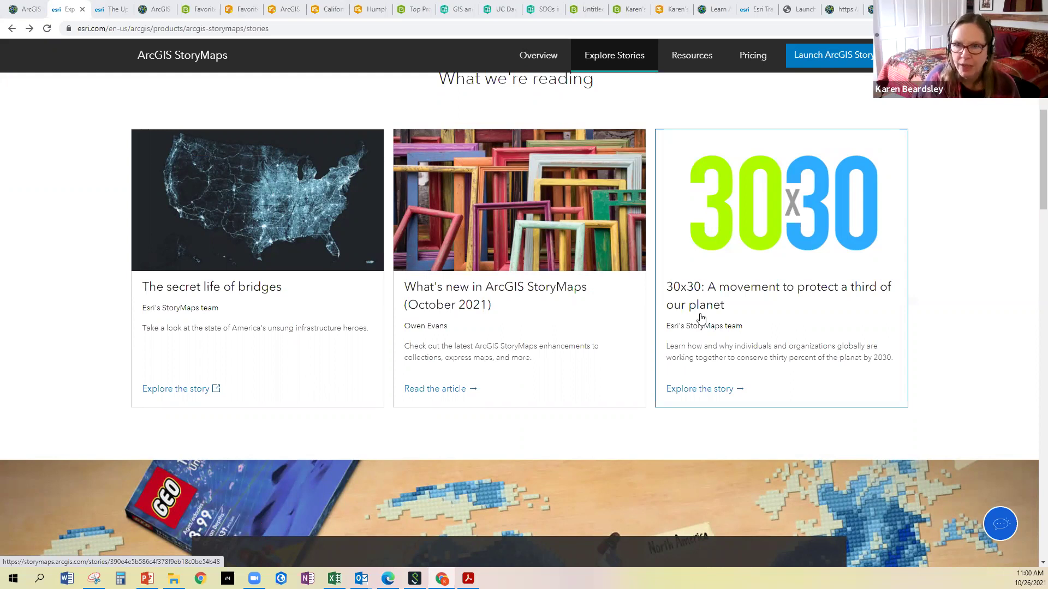
pyautogui.click(717, 389)
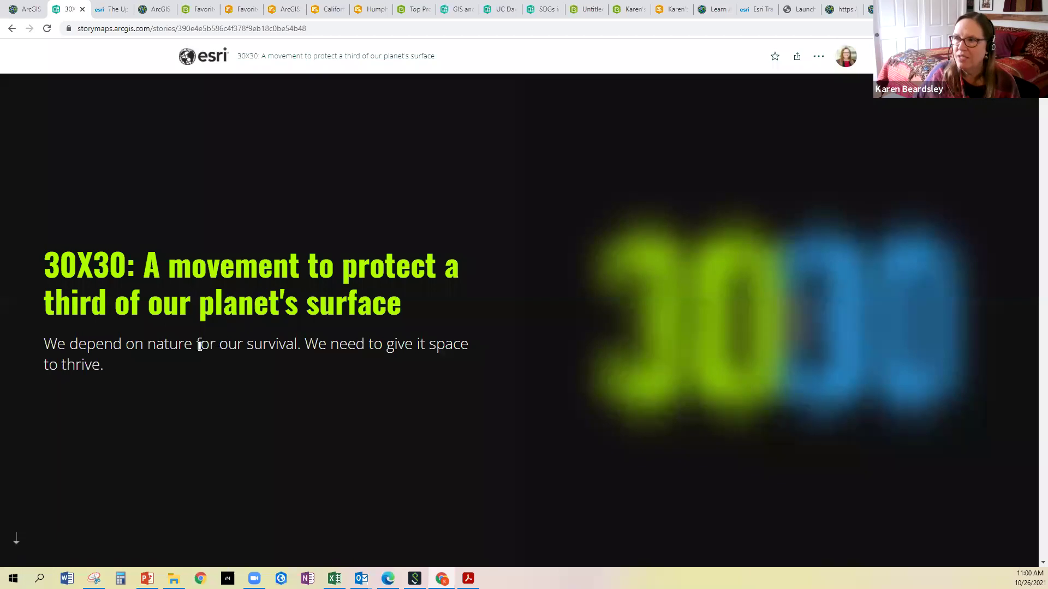
# Scroll to the goal of protecting 30% of Earth's lands and waters by 2030
pyautogui.scroll(-1, 318, 345)
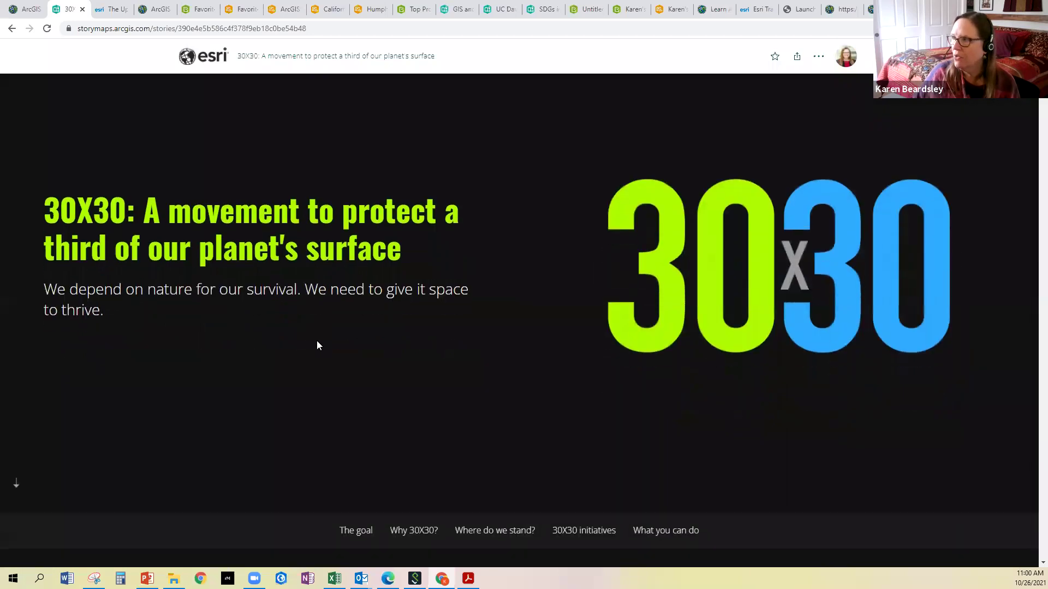
pyautogui.scroll(-6, 318, 343)
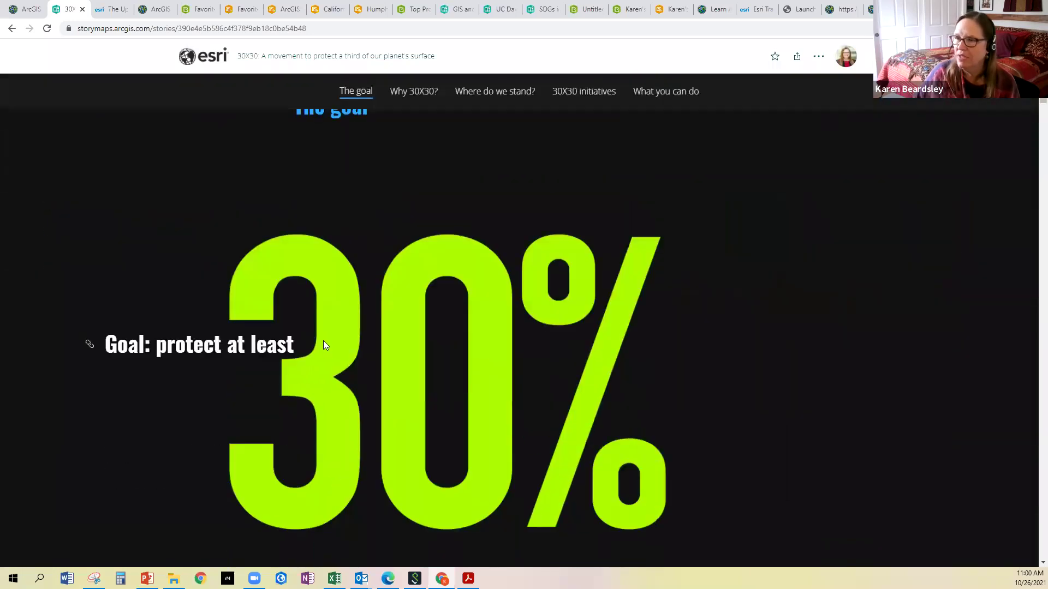
pyautogui.scroll(-8, 323, 344)
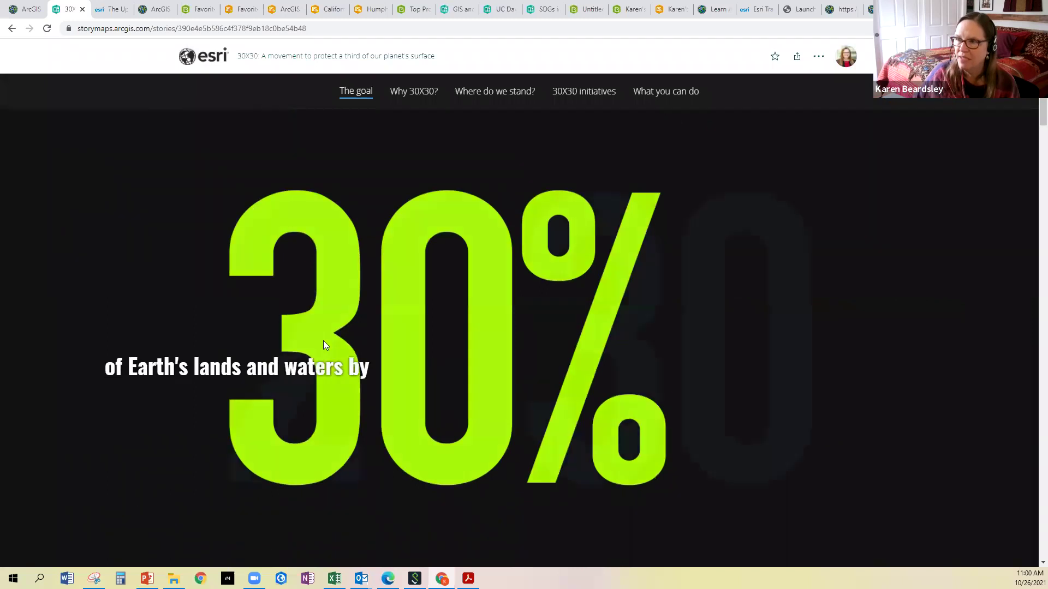
pyautogui.scroll(-5, 323, 343)
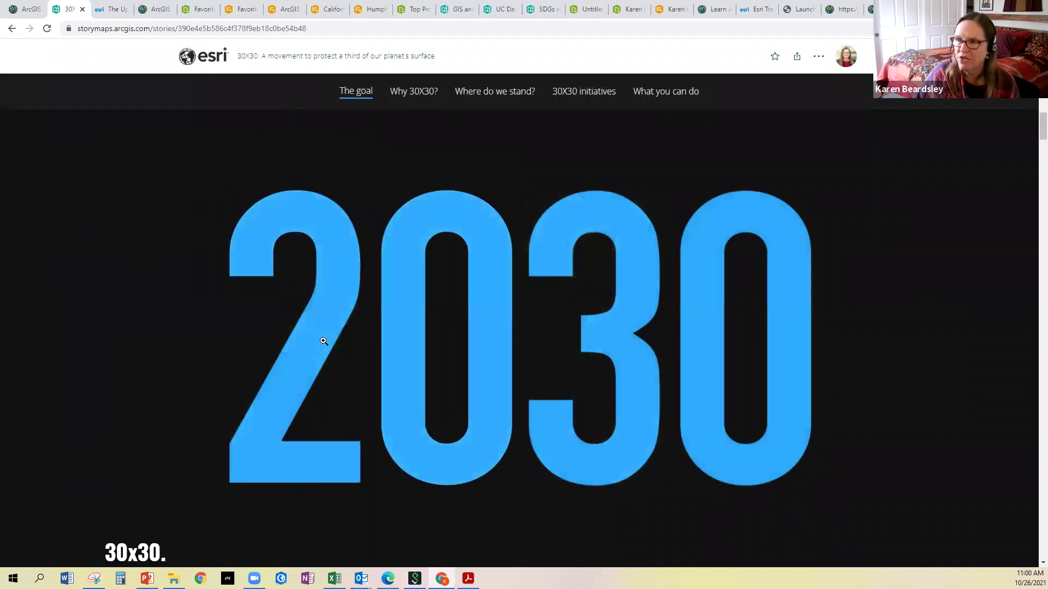
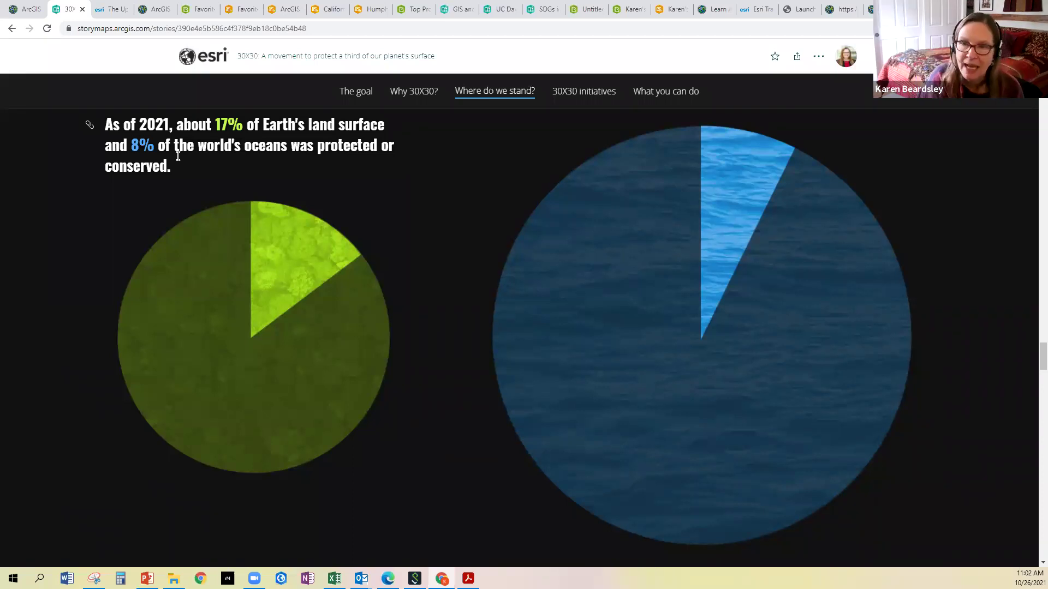
# Scroll past the land and ocean protection charts to the map of 70+ countries supporting 30X30
pyautogui.scroll(-5, 178, 157)
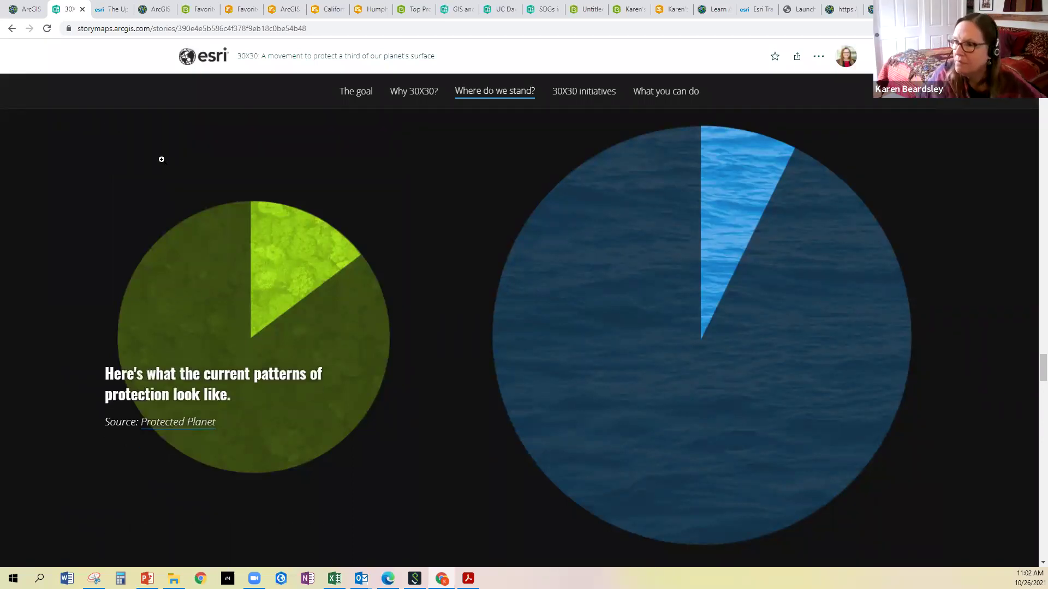
pyautogui.scroll(-2, 161, 159)
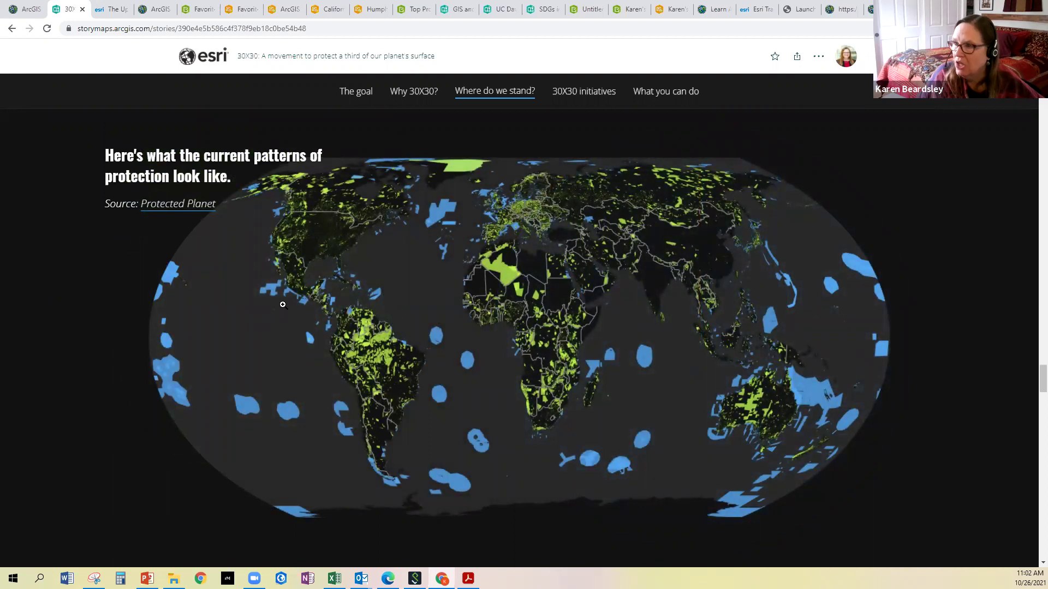
pyautogui.scroll(-3, 506, 242)
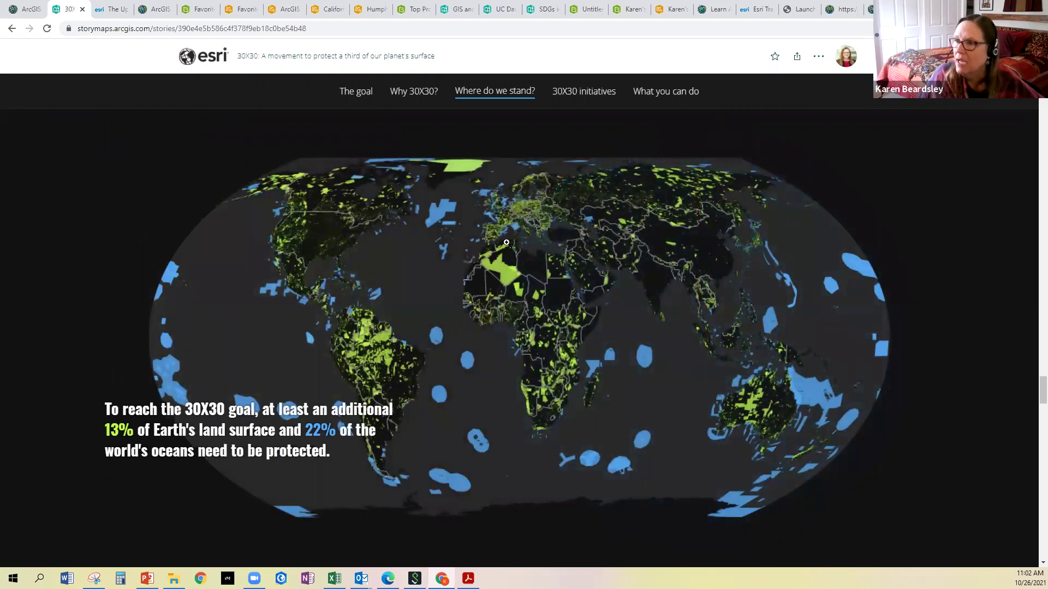
pyautogui.scroll(-3, 506, 242)
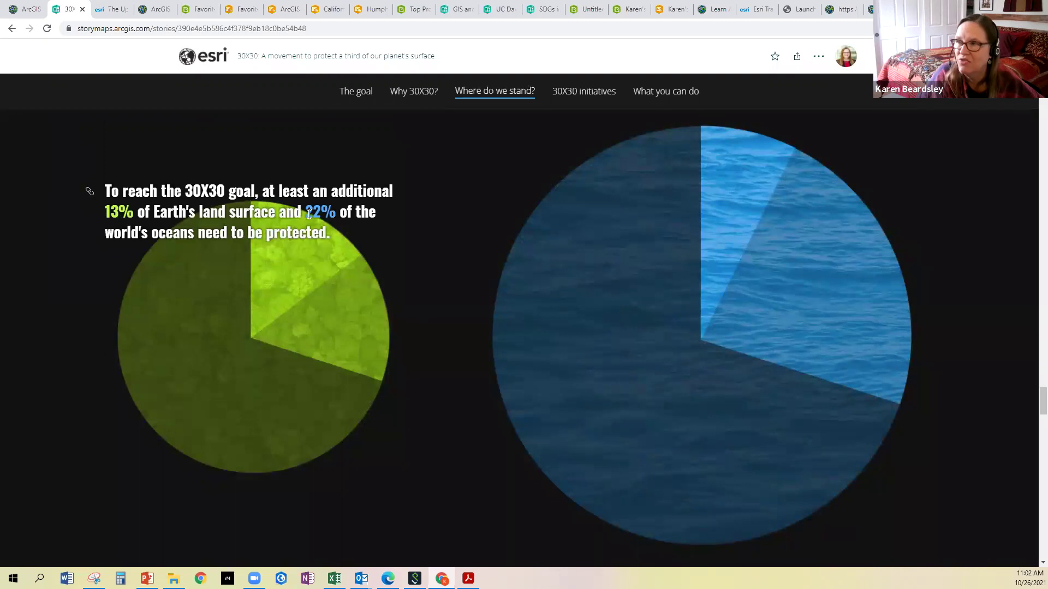
pyautogui.scroll(-5, 279, 228)
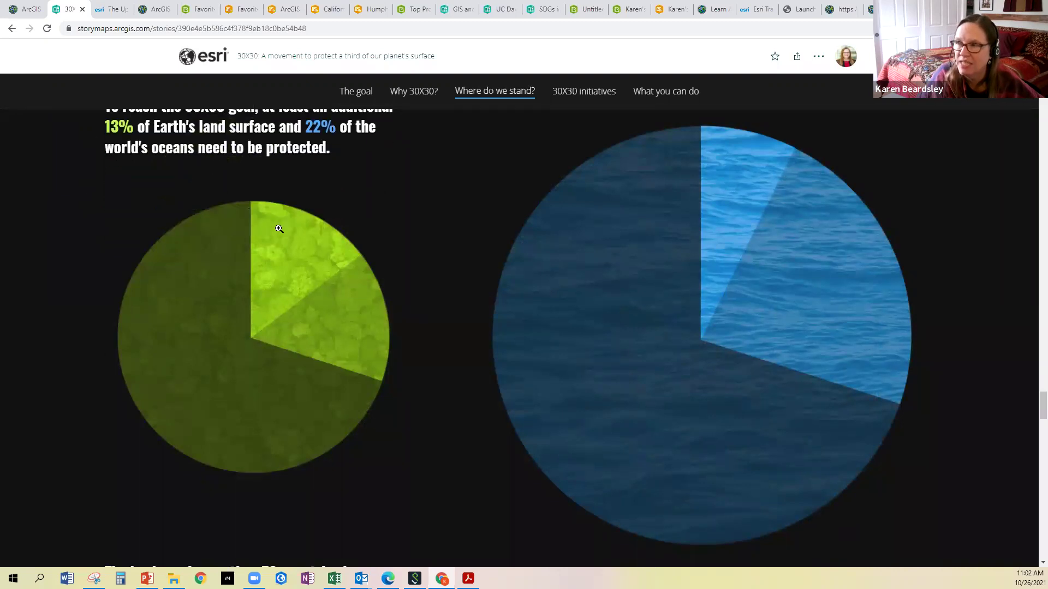
pyautogui.scroll(-5, 279, 233)
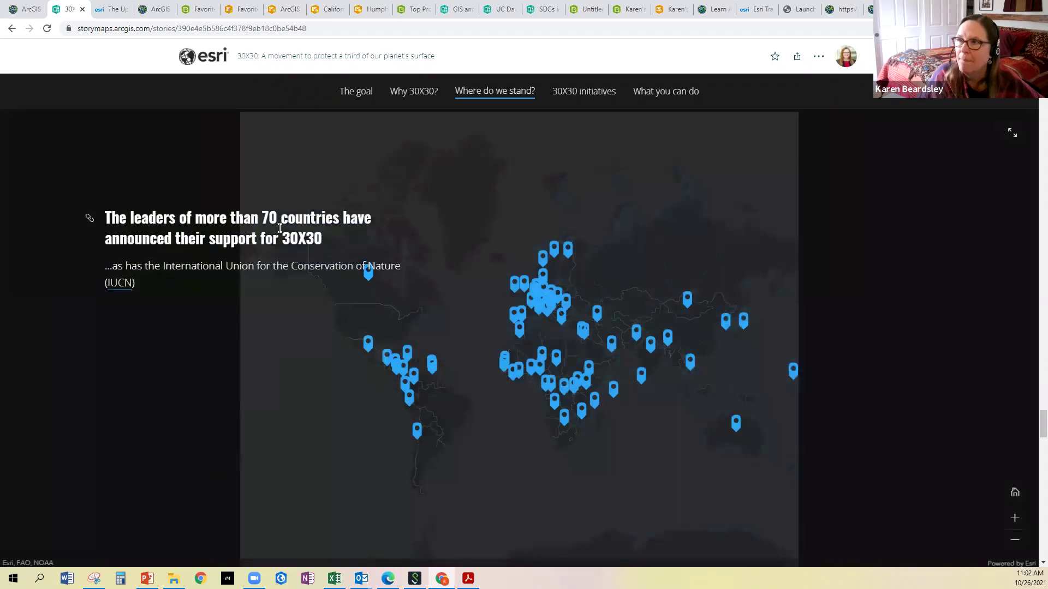
pyautogui.scroll(-6, 278, 233)
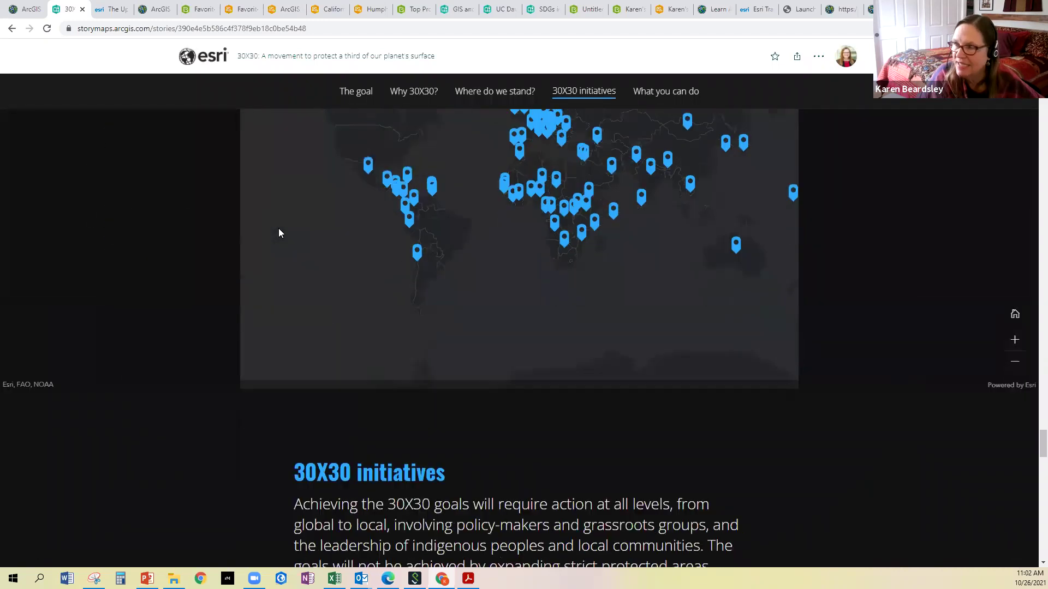
pyautogui.scroll(3, 501, 223)
pyautogui.scroll(1, 502, 224)
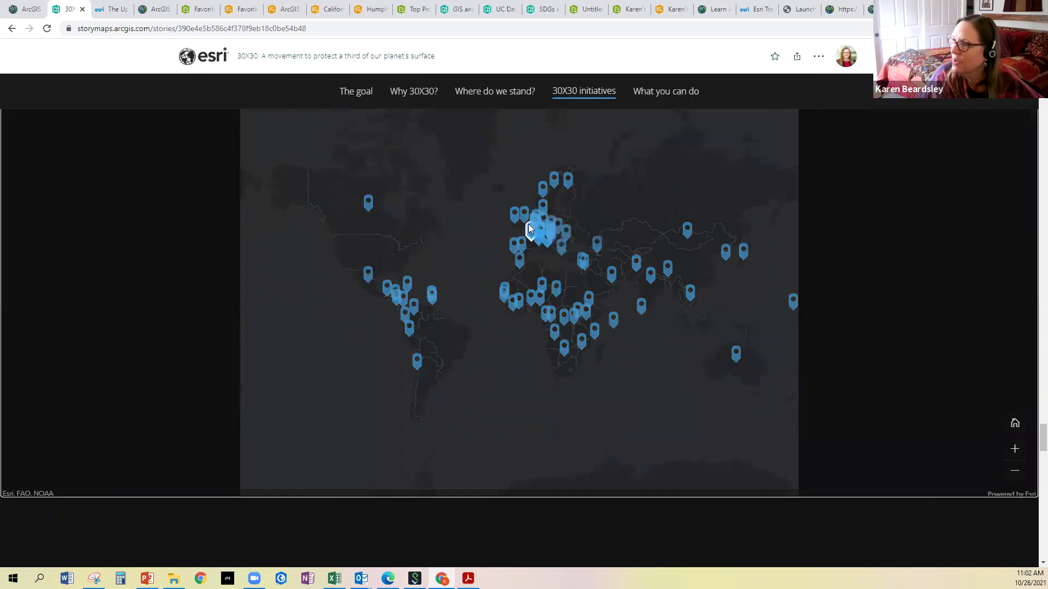
pyautogui.moveTo(522, 216)
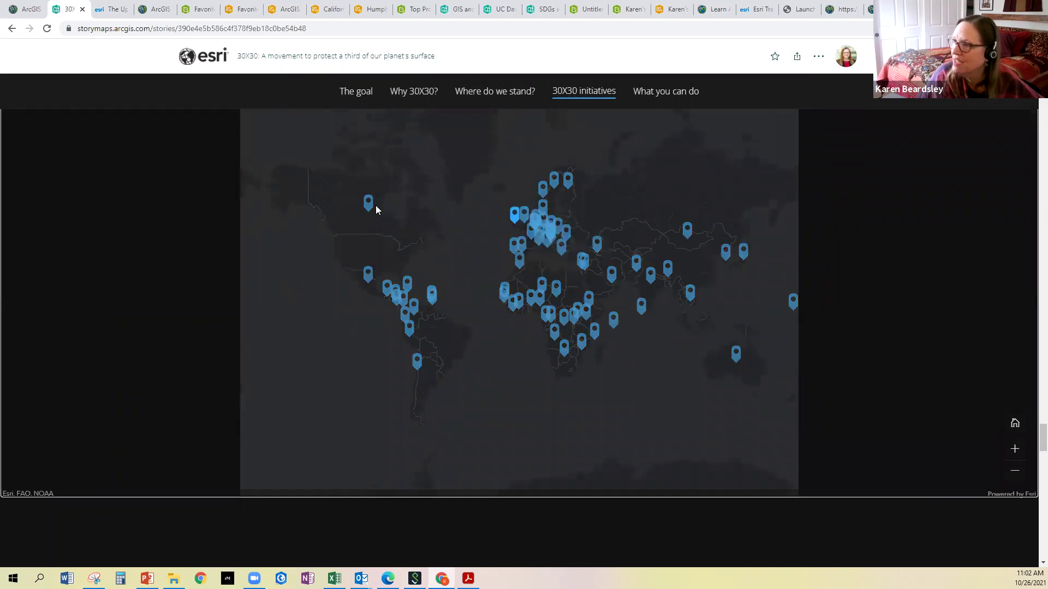
pyautogui.moveTo(368, 206)
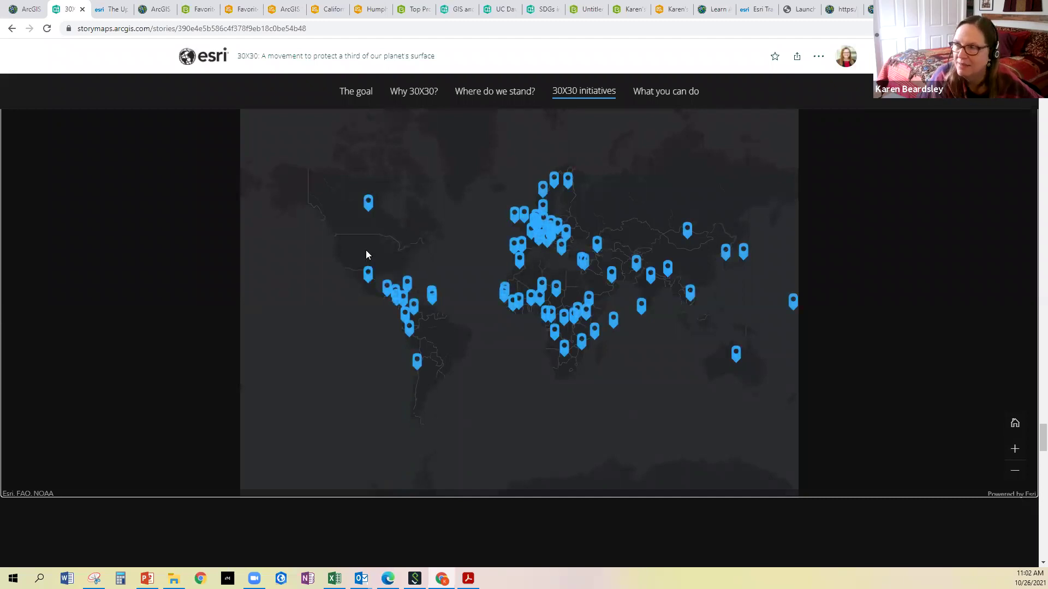
pyautogui.moveTo(367, 275)
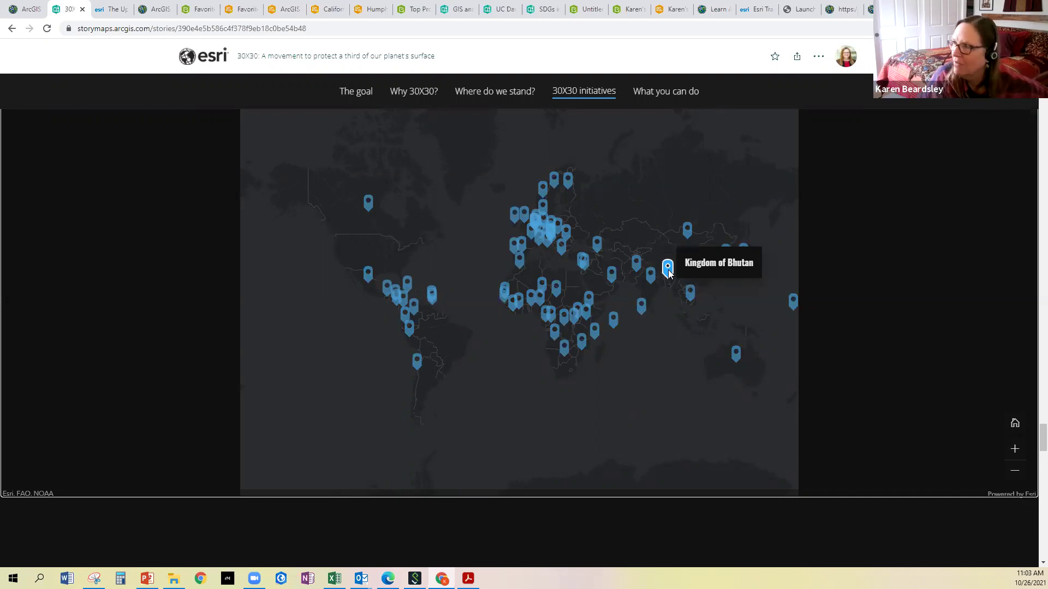
pyautogui.scroll(-1, 633, 273)
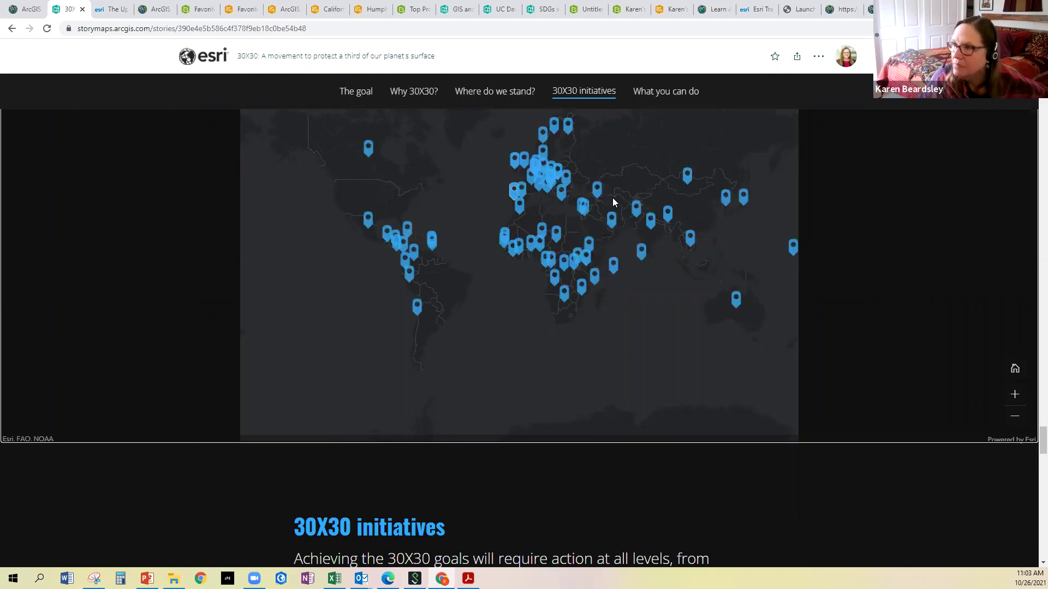
pyautogui.scroll(-7, 371, 195)
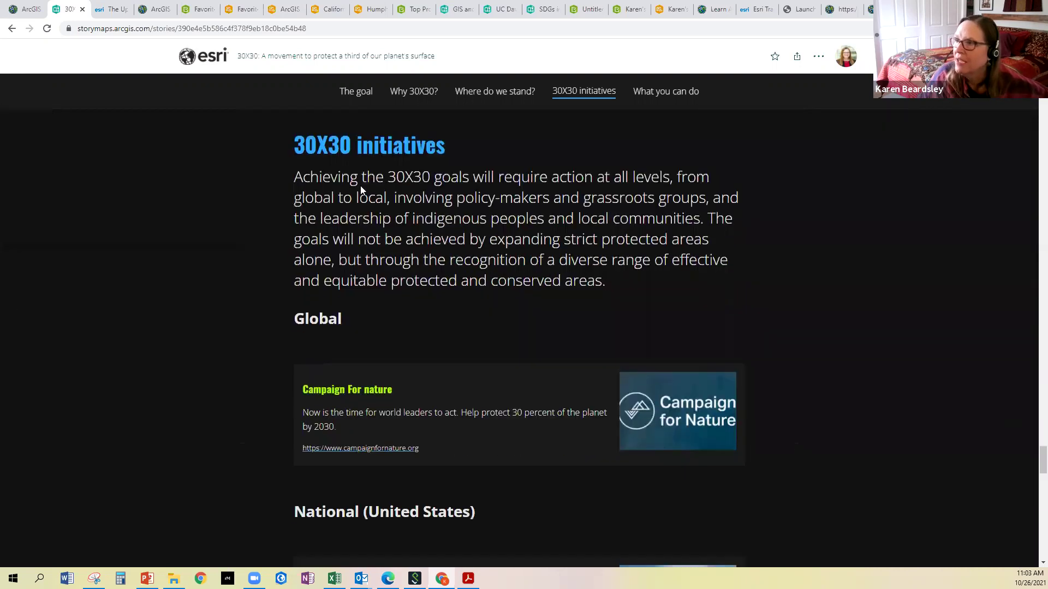
# Read the initiatives and 'What you can do' sections to the footer, then jump back to the title cover
pyautogui.scroll(-4, 356, 218)
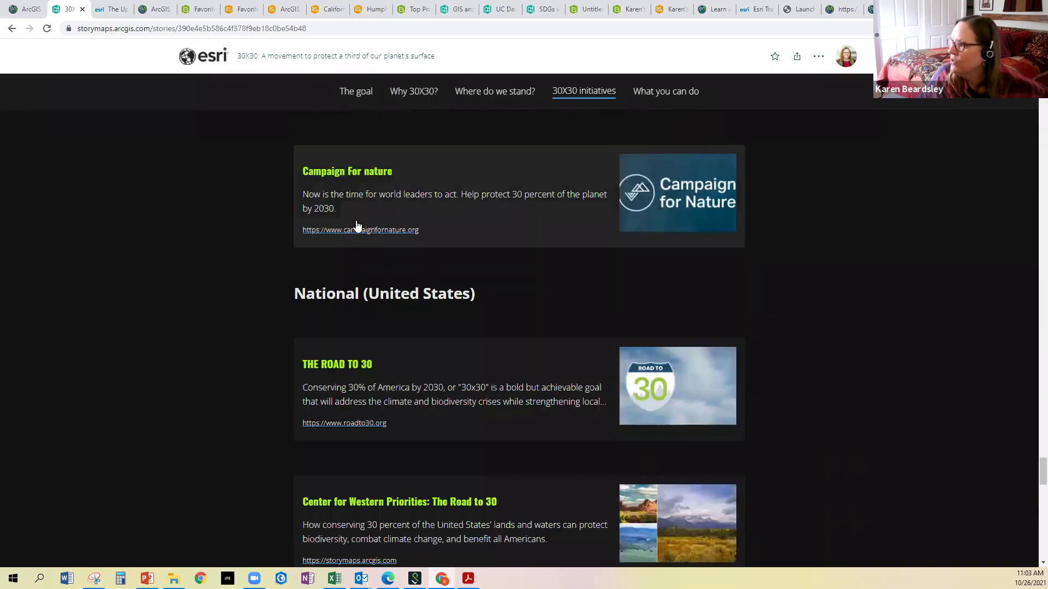
pyautogui.scroll(-6, 351, 356)
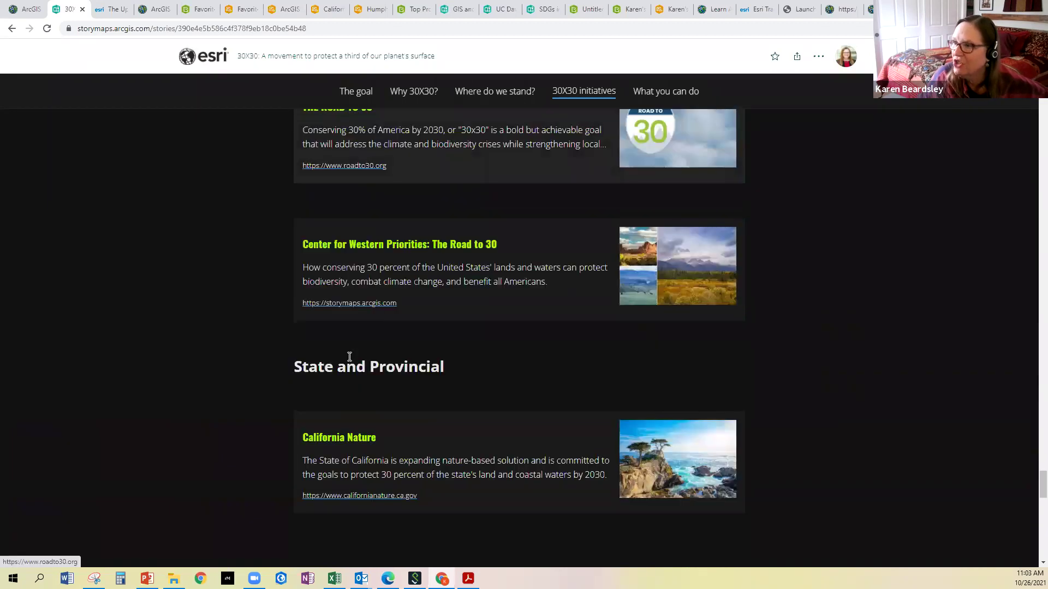
pyautogui.scroll(-6, 335, 382)
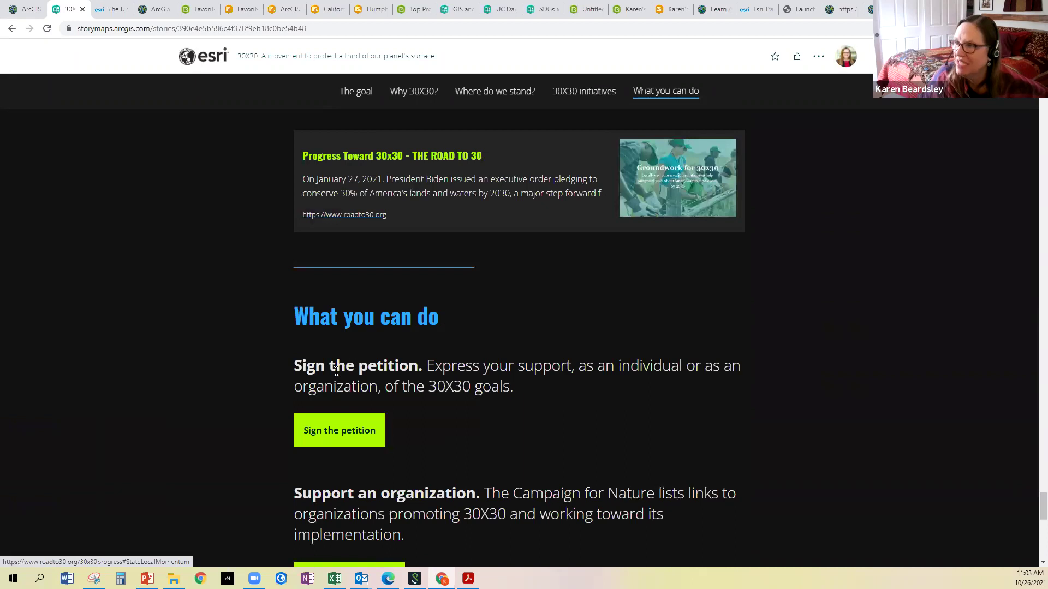
pyautogui.scroll(-4, 349, 328)
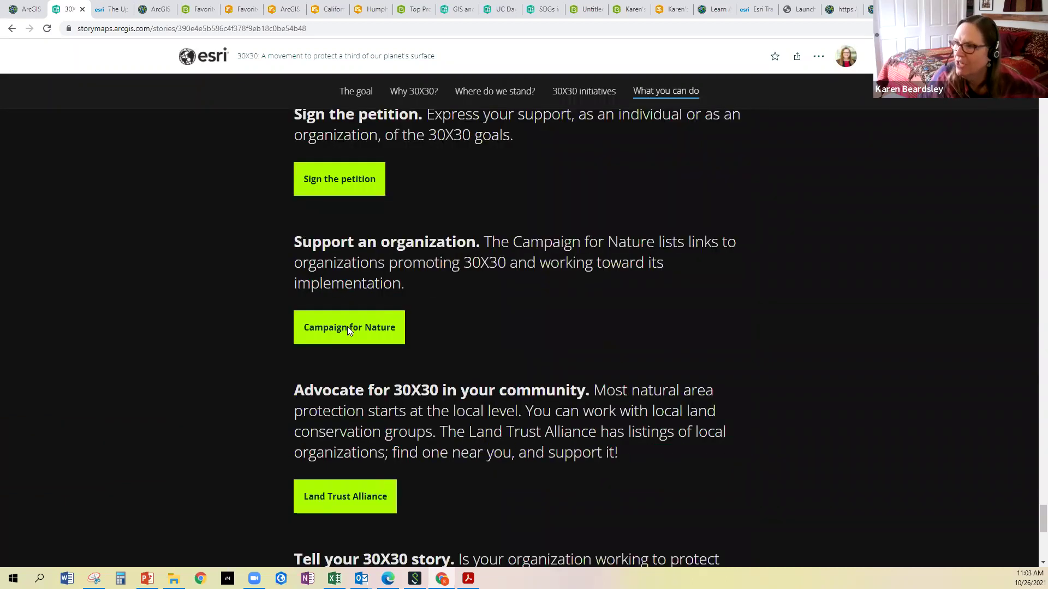
pyautogui.scroll(-5, 328, 353)
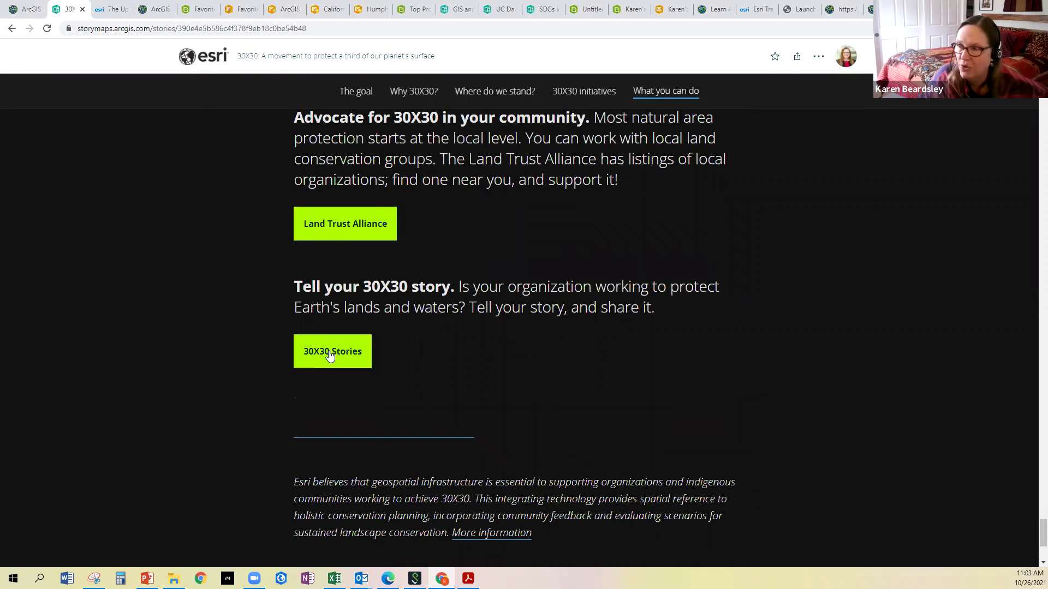
pyautogui.scroll(-3, 329, 355)
pyautogui.scroll(-2, 329, 355)
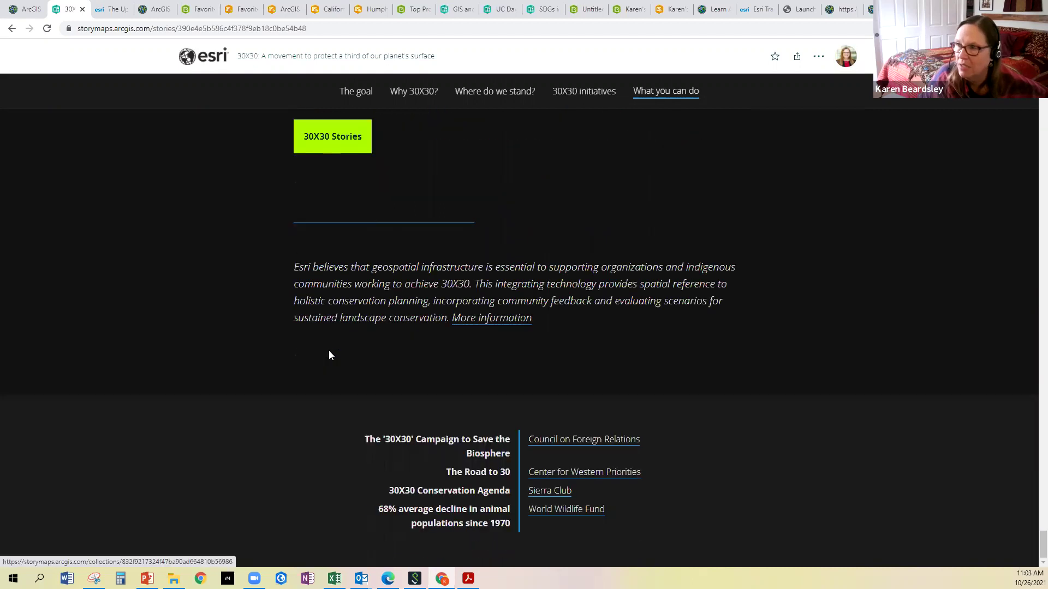
pyautogui.click(360, 93)
pyautogui.scroll(8, 353, 133)
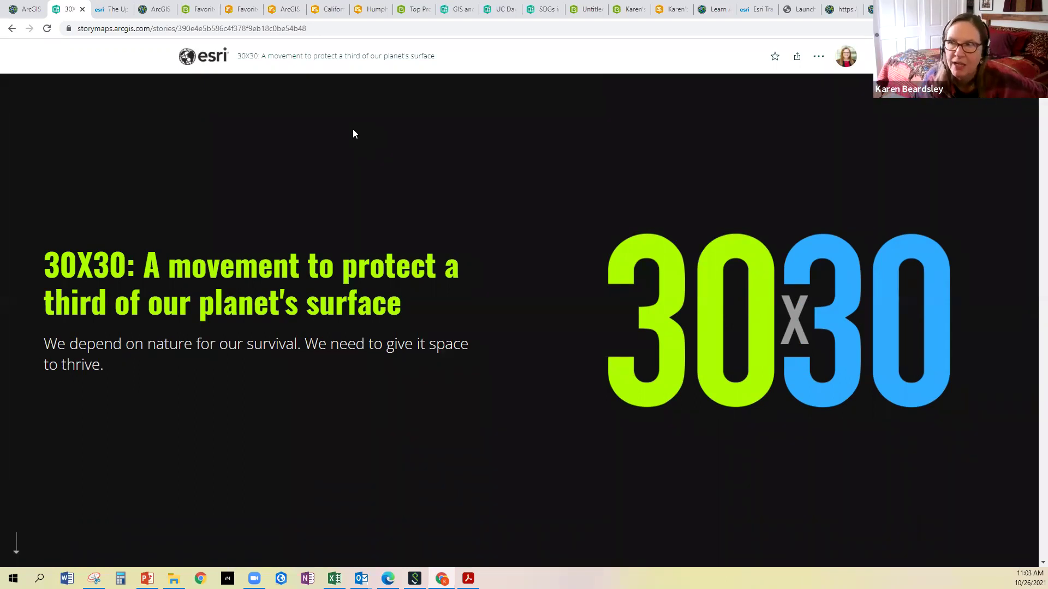
# Compare The Uprooted story's web address with the 30X30 story's address
pyautogui.click(108, 10)
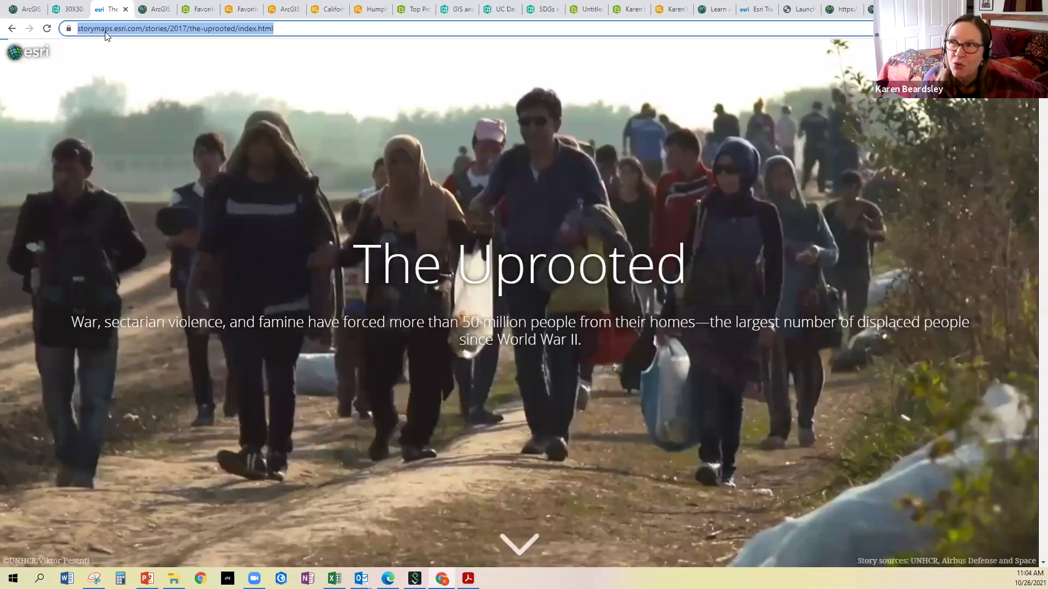
pyautogui.click(72, 11)
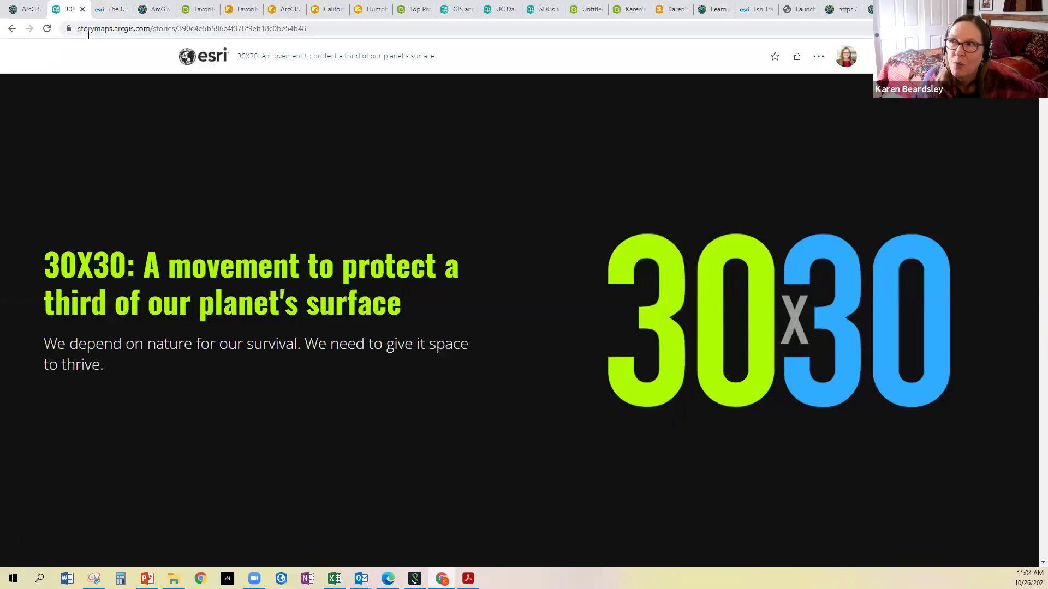
pyautogui.doubleClick(117, 30)
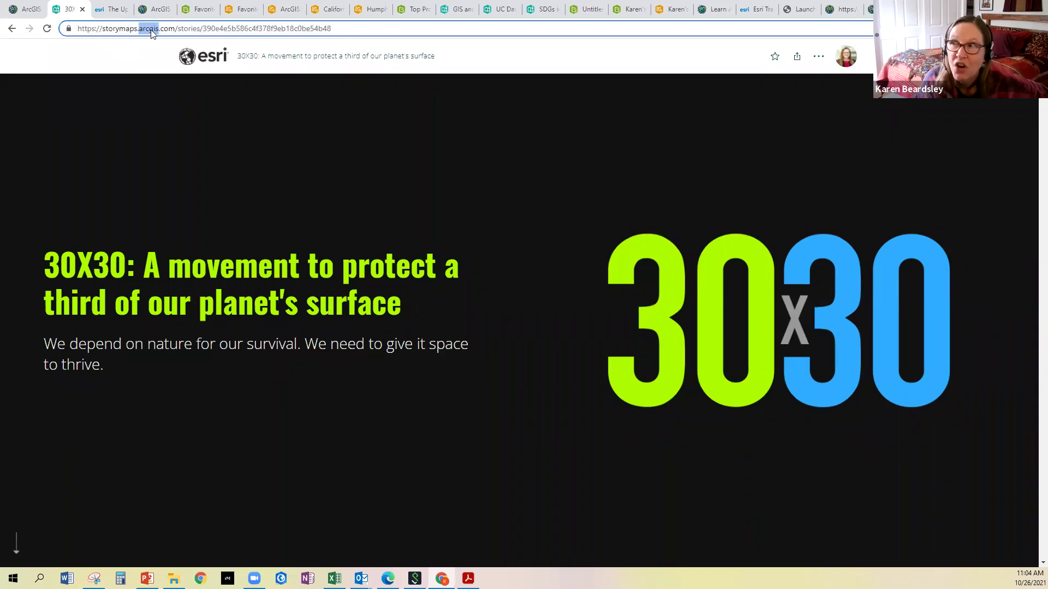
pyautogui.click(114, 12)
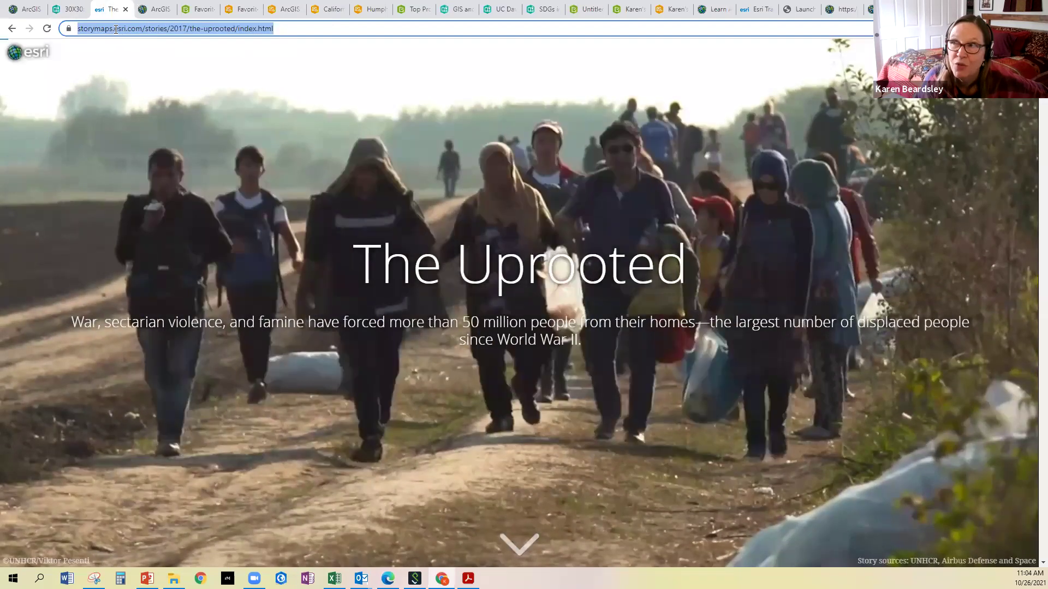
# Copy The Uprooted story's full web address from the address bar
pyautogui.click(140, 28)
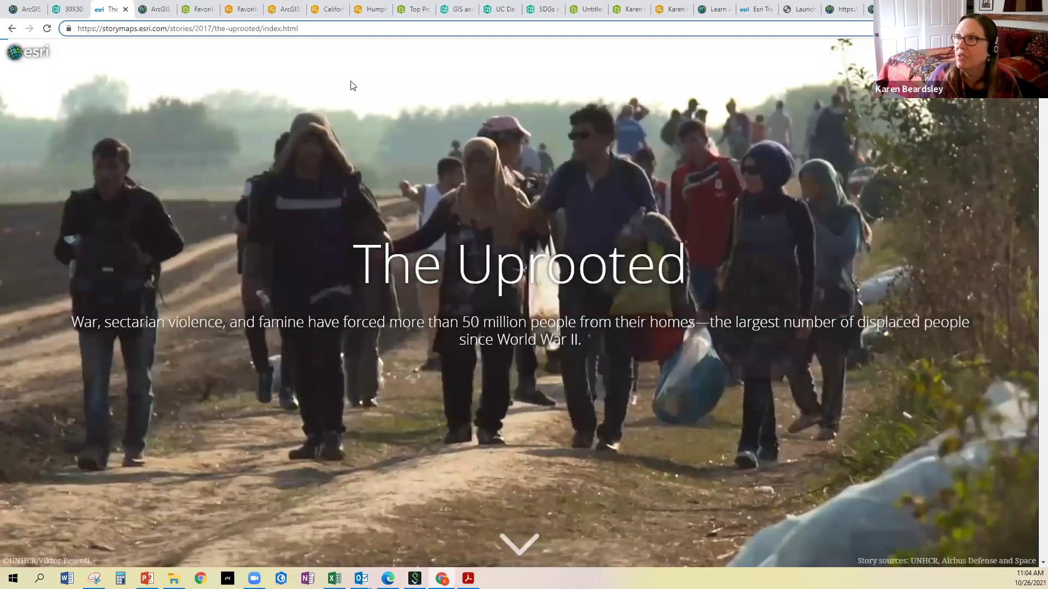
pyautogui.click(280, 30)
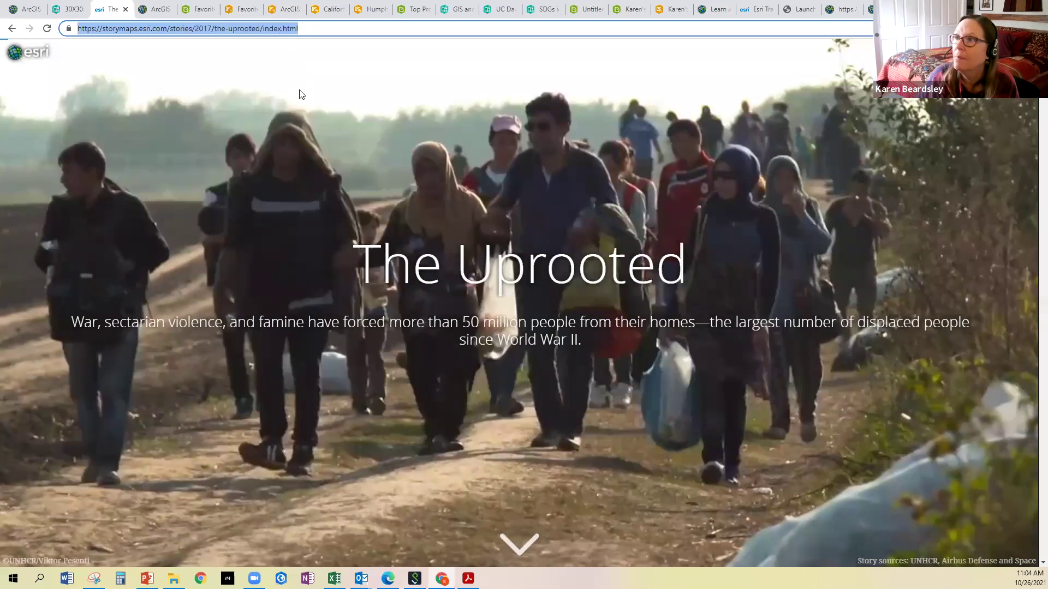
pyautogui.rightClick(279, 29)
pyautogui.click(305, 89)
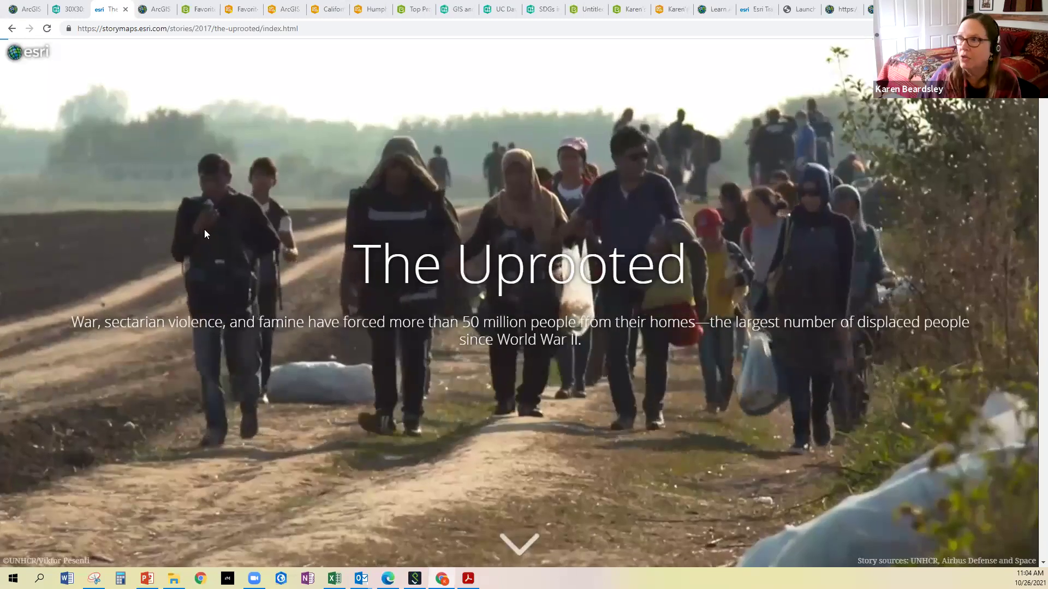
# Scroll past the Displaced People Worldwide chart to the Refugees 2014 by country of origin map
pyautogui.scroll(-3, 409, 330)
pyautogui.scroll(-6, 408, 330)
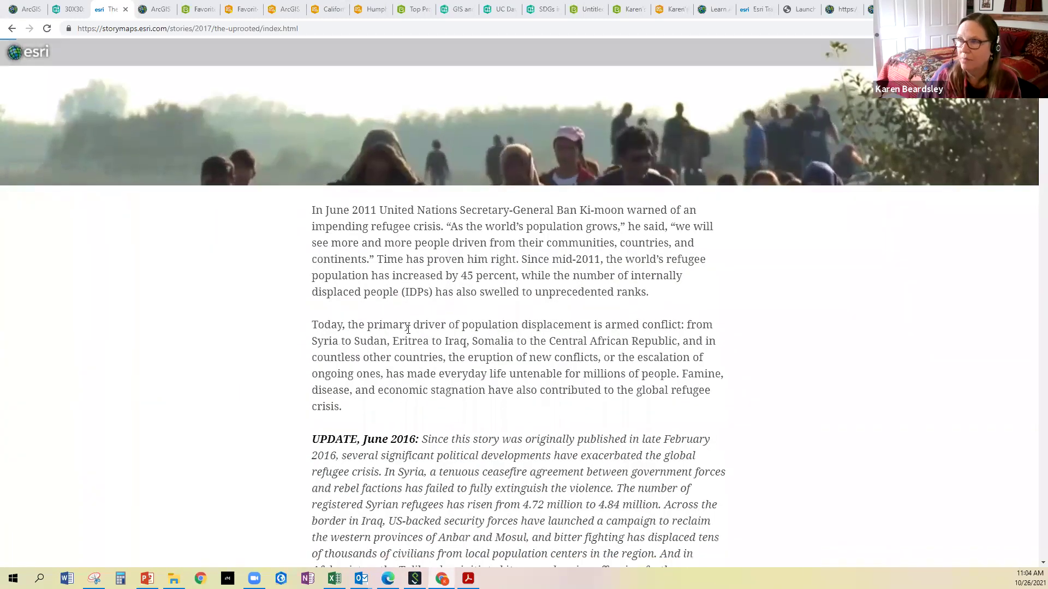
pyautogui.scroll(-4, 411, 333)
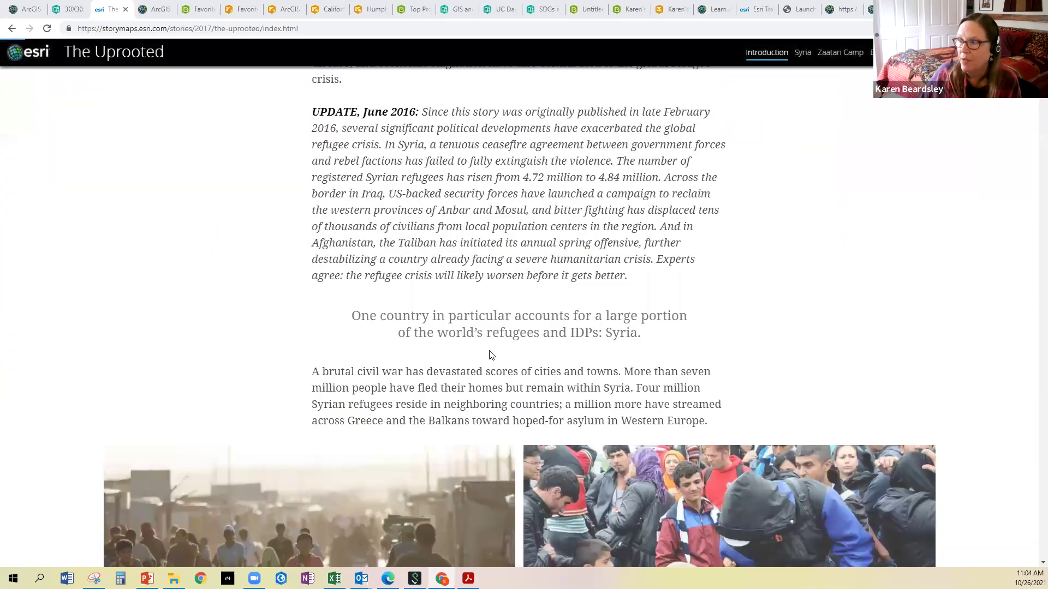
pyautogui.scroll(-3, 489, 352)
pyautogui.scroll(-5, 489, 355)
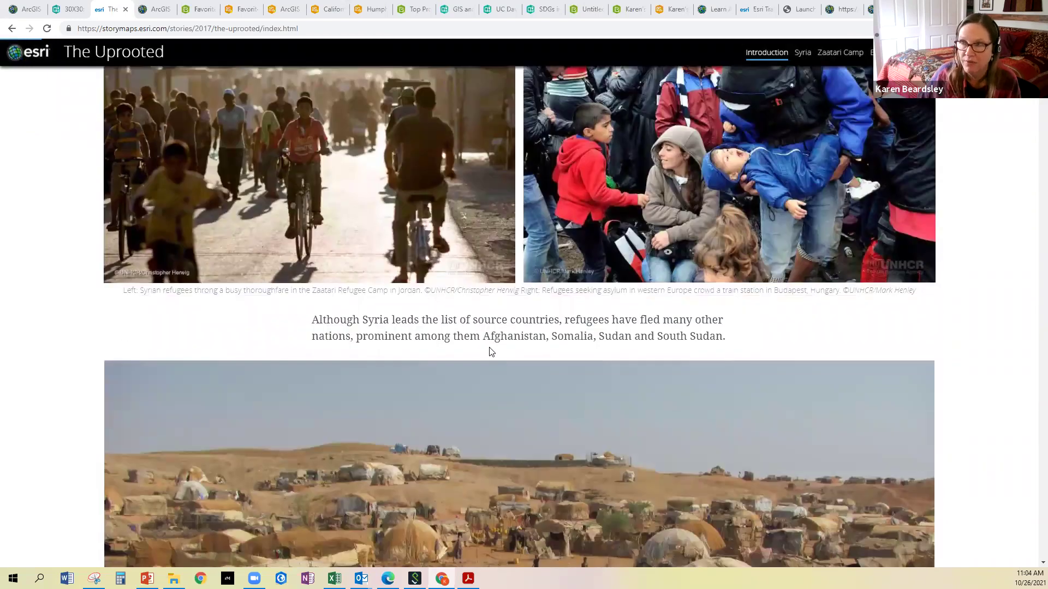
pyautogui.scroll(-4, 491, 352)
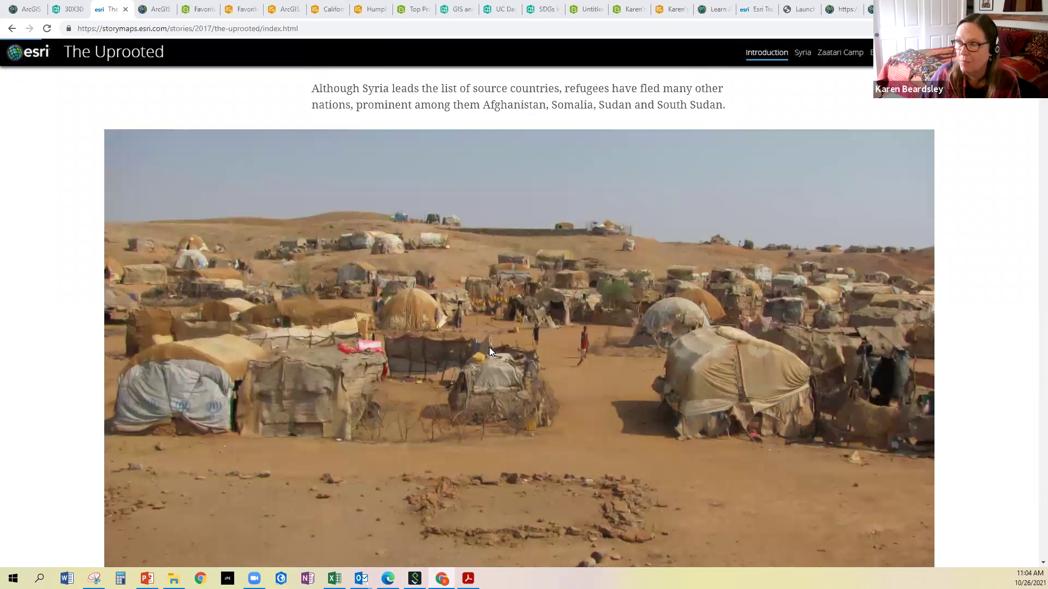
pyautogui.scroll(-6, 489, 348)
pyautogui.scroll(-2, 466, 305)
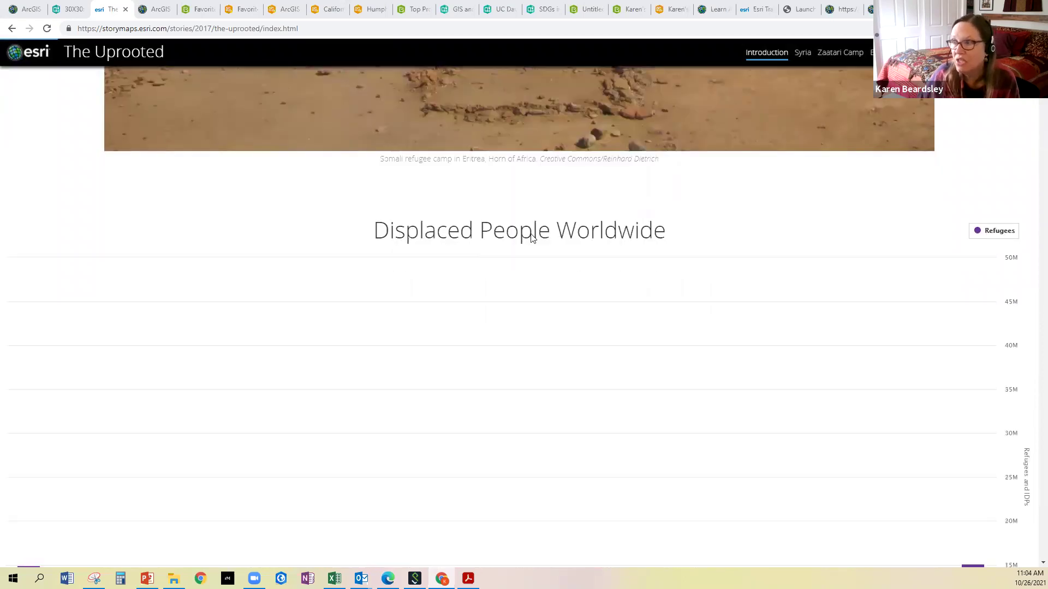
pyautogui.scroll(-2, 532, 238)
pyautogui.scroll(-1, 532, 238)
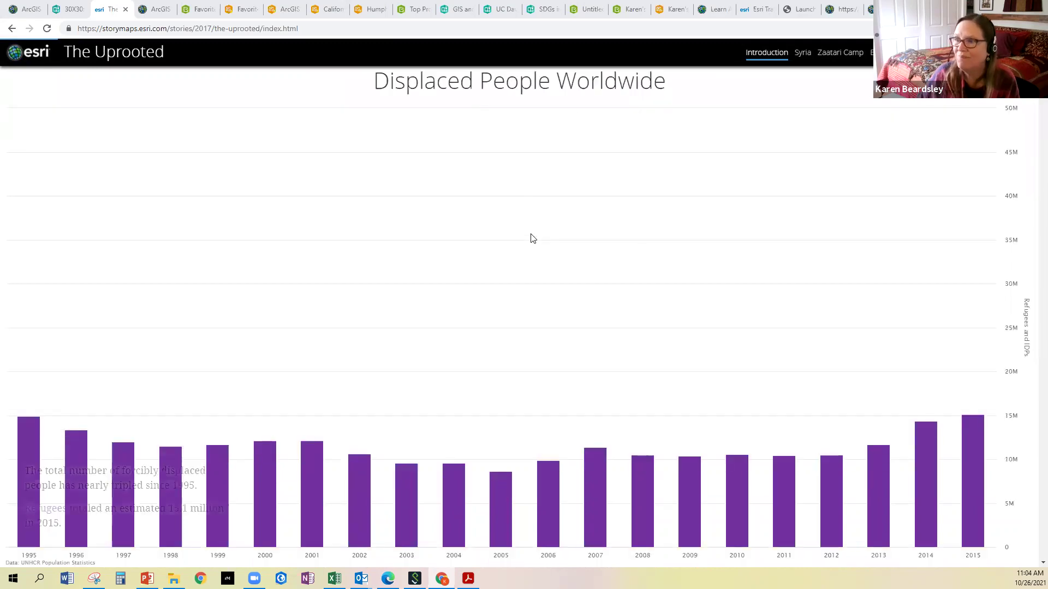
pyautogui.scroll(-2, 532, 239)
pyautogui.scroll(-2, 533, 238)
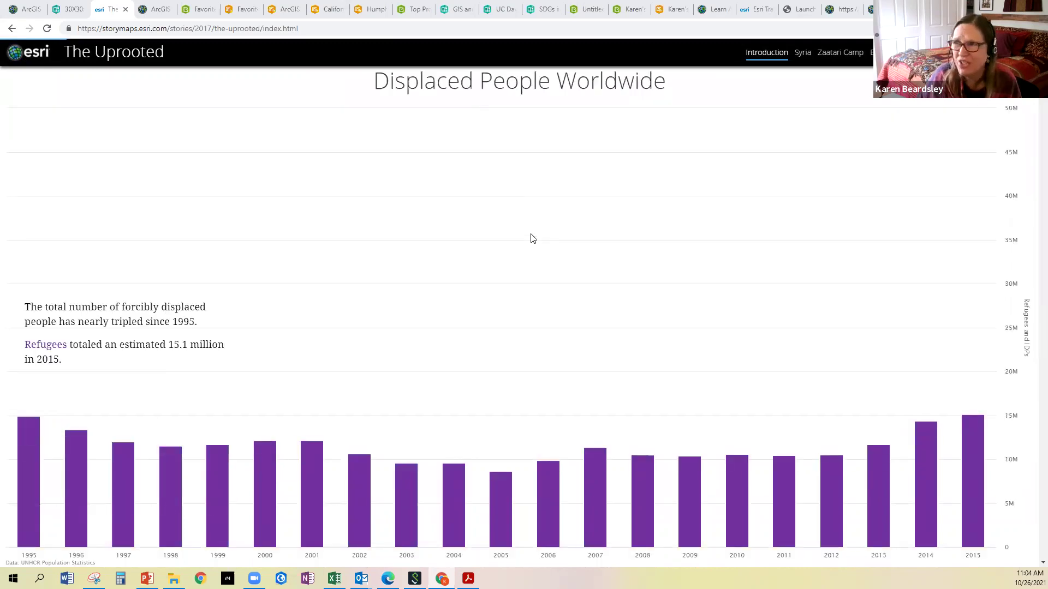
pyautogui.scroll(-4, 532, 238)
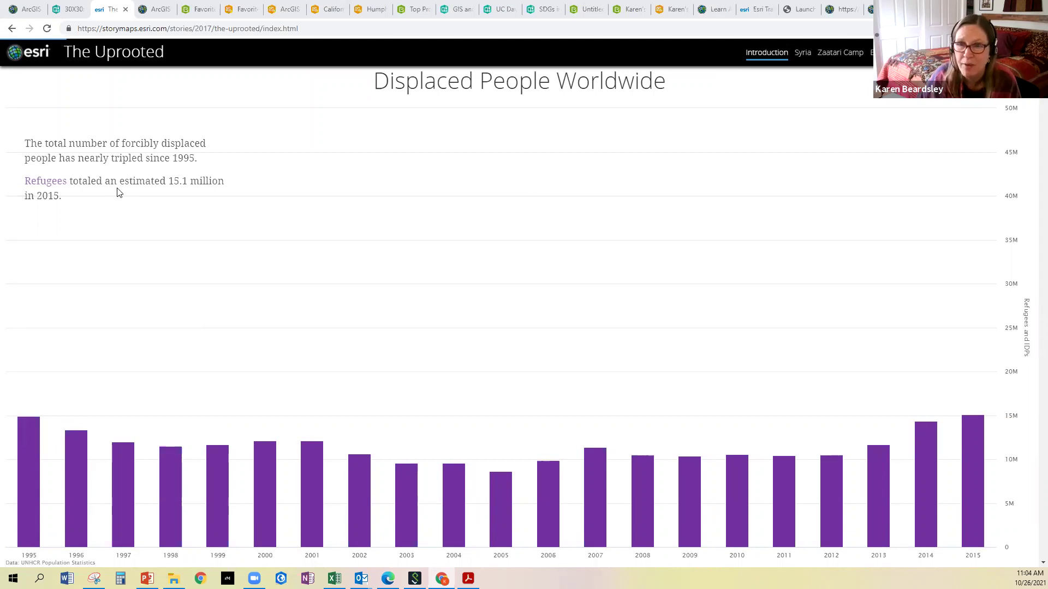
pyautogui.scroll(-5, 118, 193)
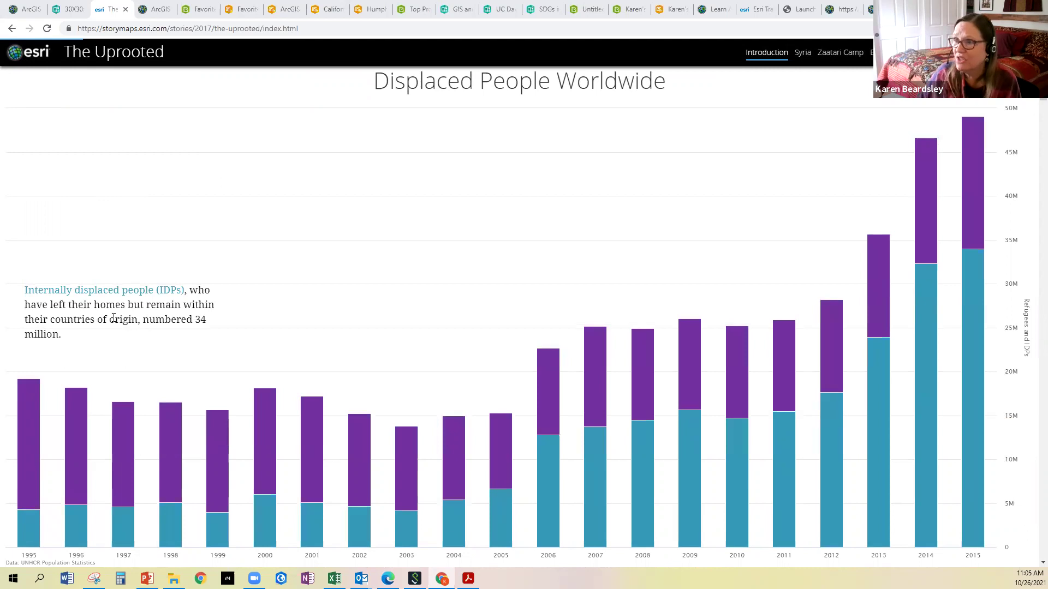
pyautogui.scroll(-4, 226, 304)
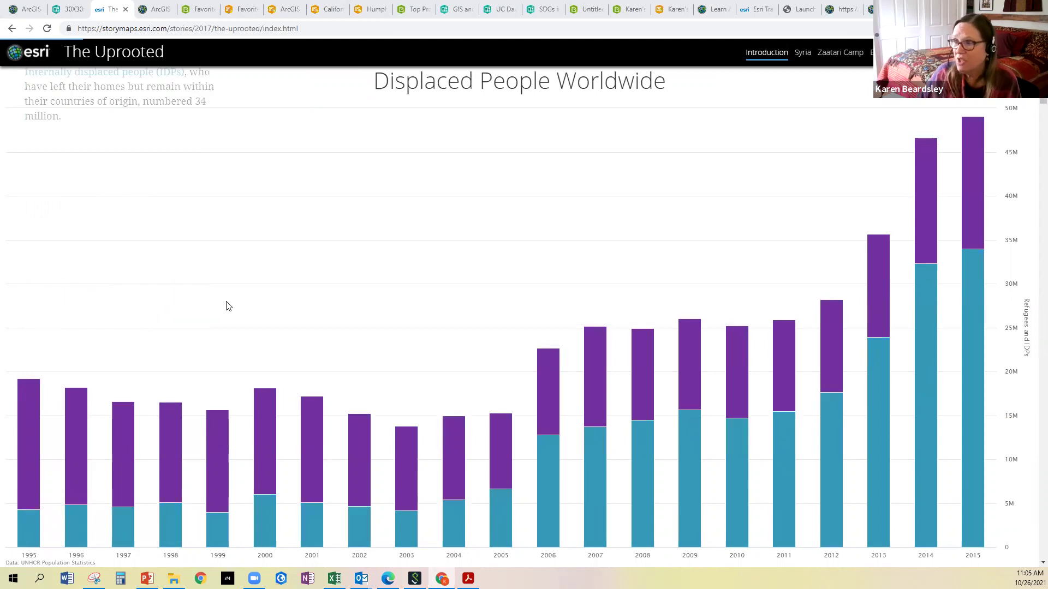
pyautogui.scroll(-5, 228, 306)
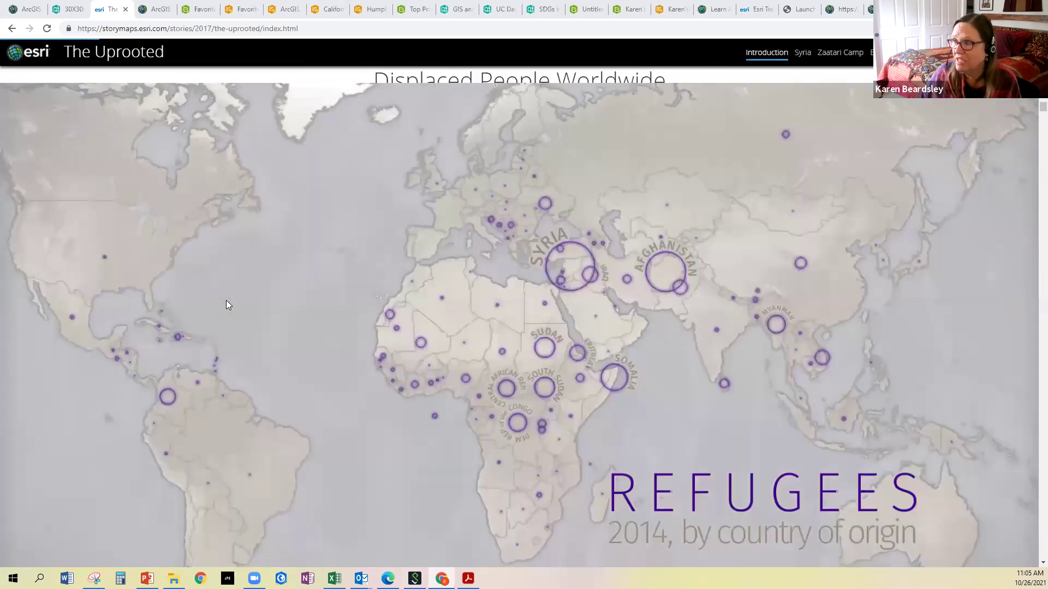
# Scroll through the refugee and IDP maps, flow globe and Syria section to the Zaatari Camp satellite map
pyautogui.scroll(-5, 228, 306)
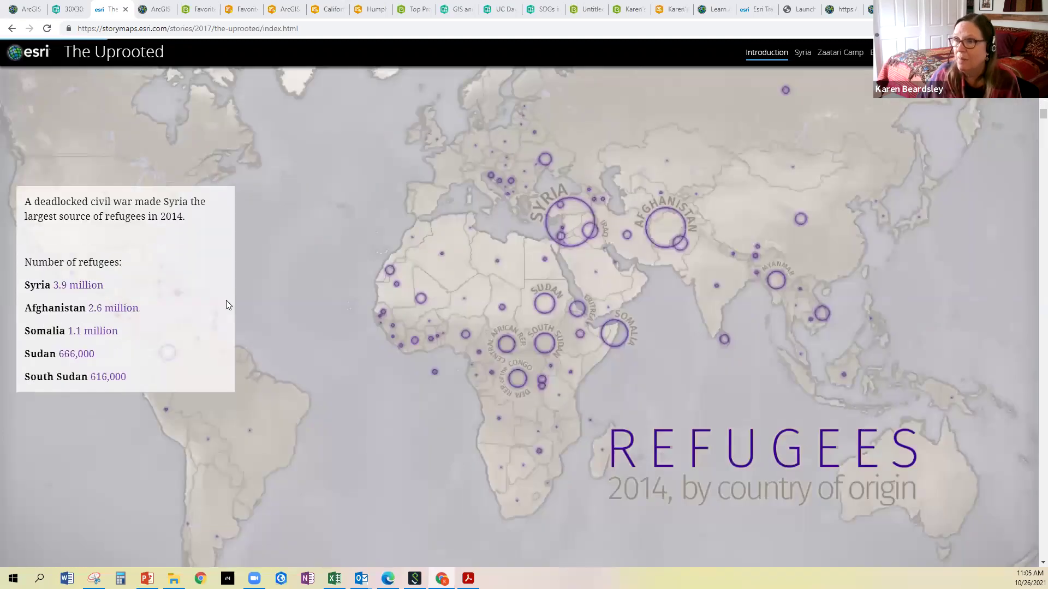
pyautogui.scroll(-1, 154, 337)
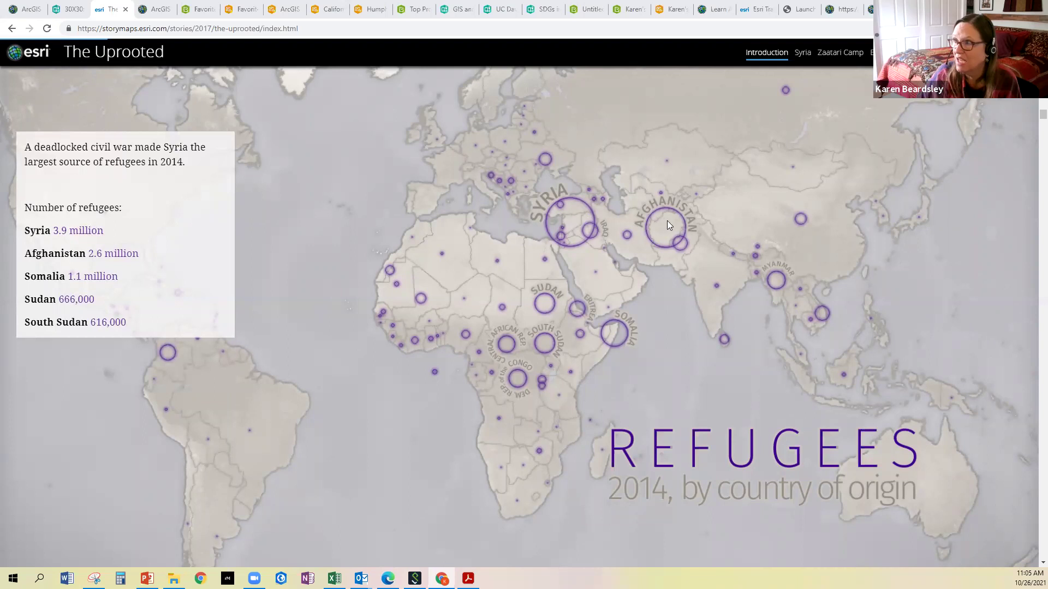
pyautogui.scroll(-5, 541, 315)
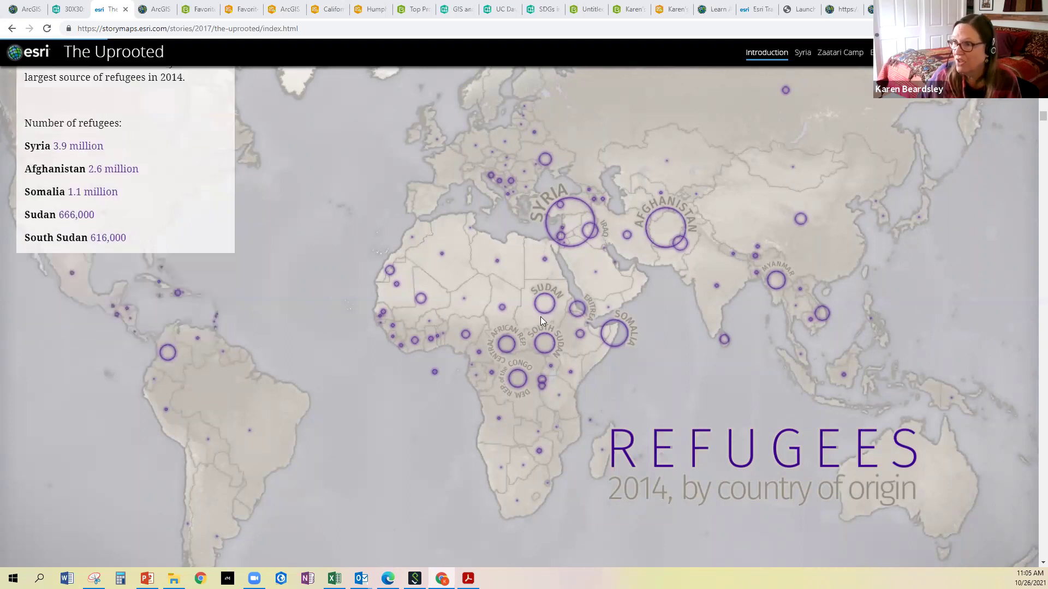
pyautogui.scroll(-6, 595, 308)
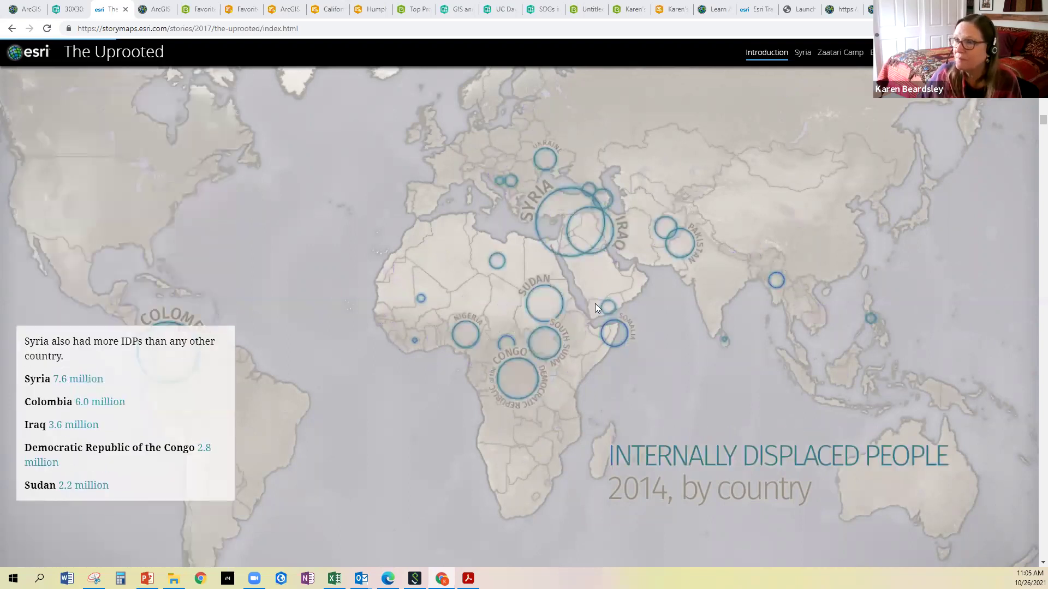
pyautogui.scroll(-5, 528, 302)
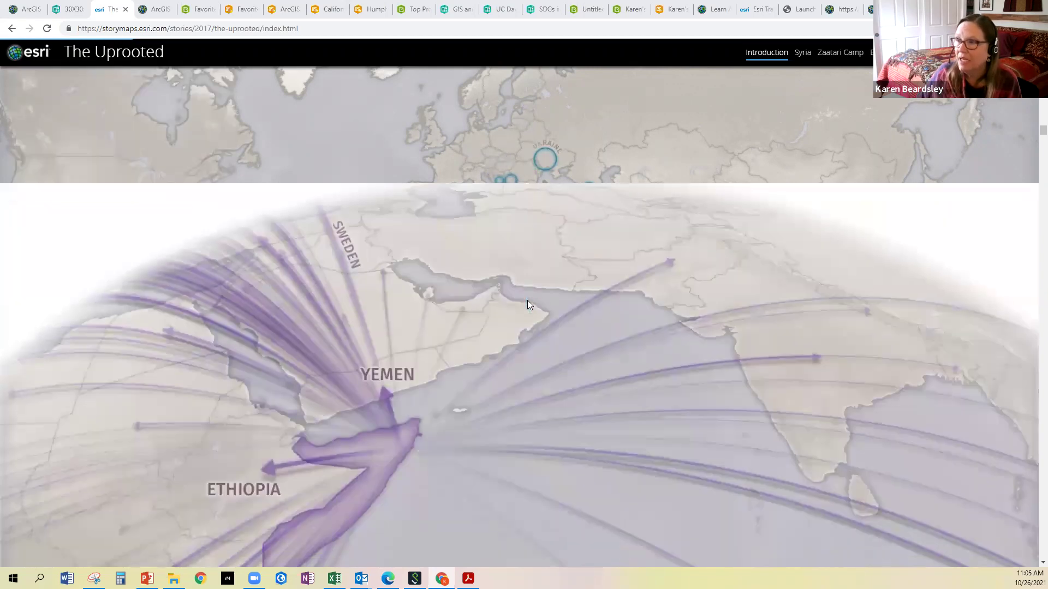
pyautogui.scroll(-3, 527, 304)
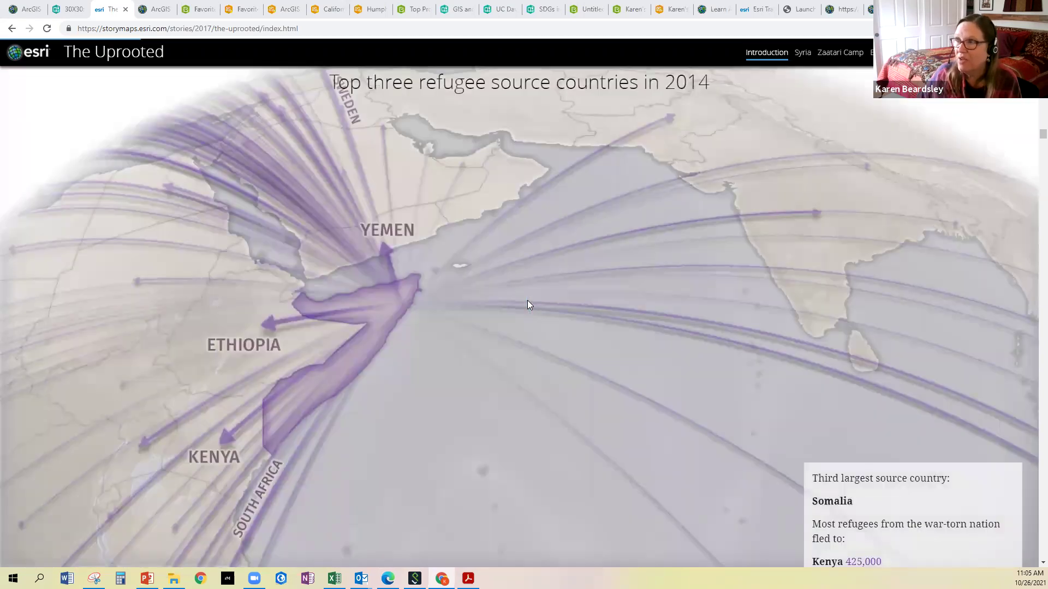
pyautogui.scroll(-8, 528, 301)
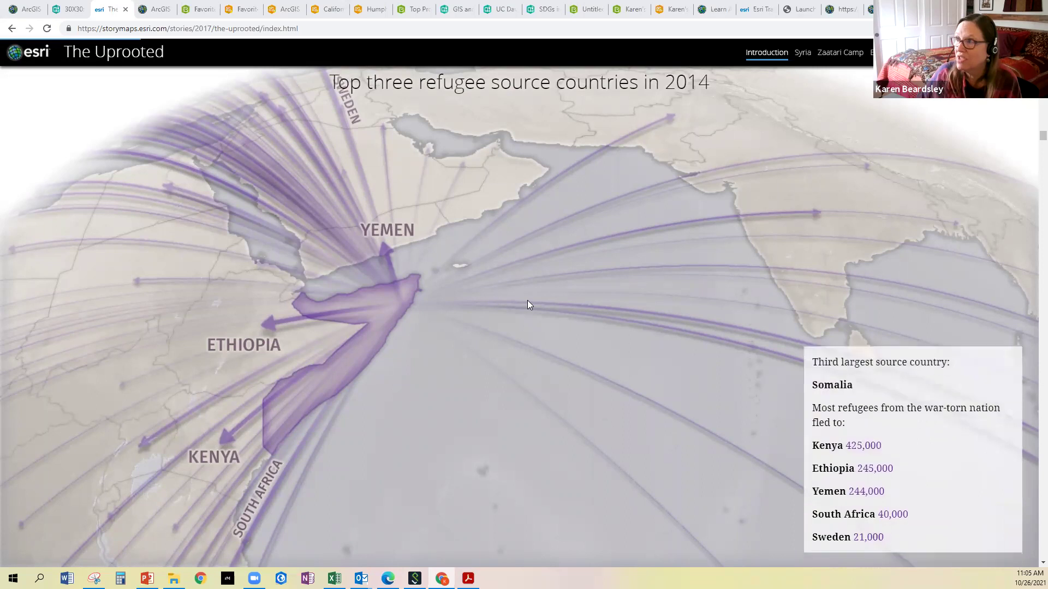
pyautogui.scroll(-10, 527, 300)
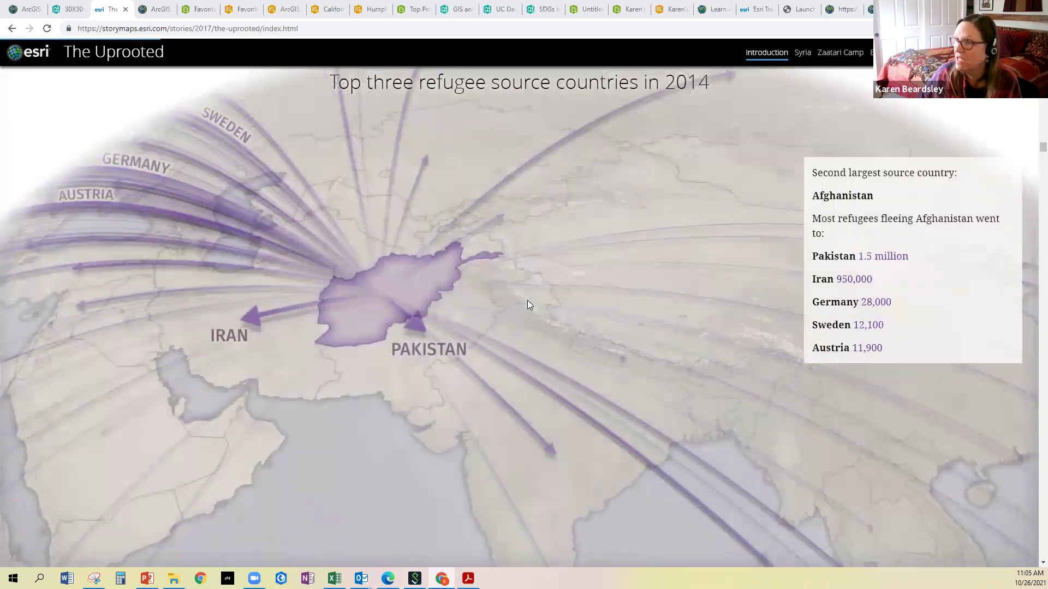
pyautogui.scroll(-8, 527, 294)
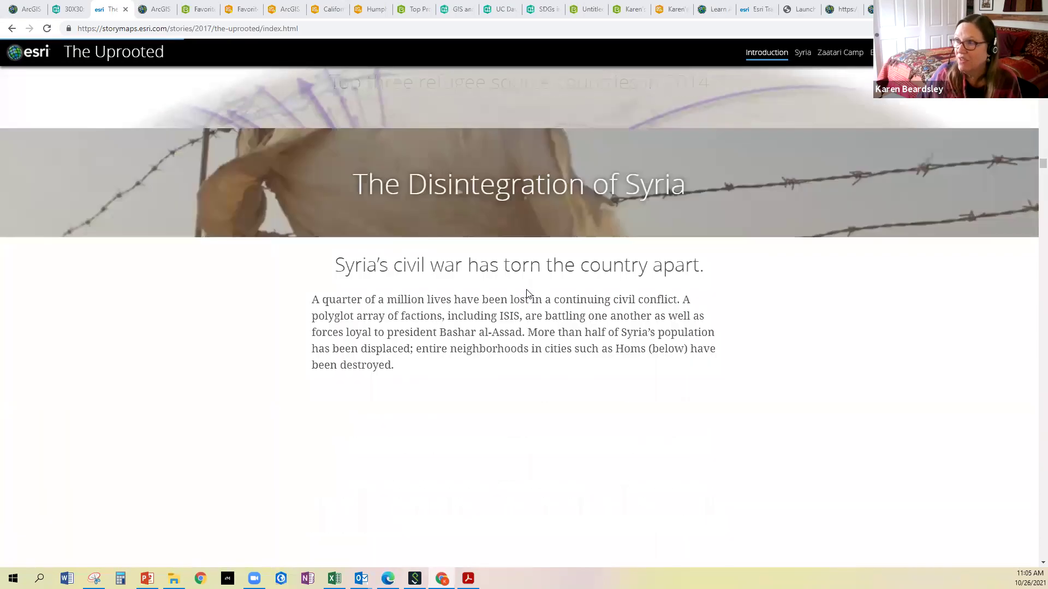
pyautogui.scroll(1, 527, 295)
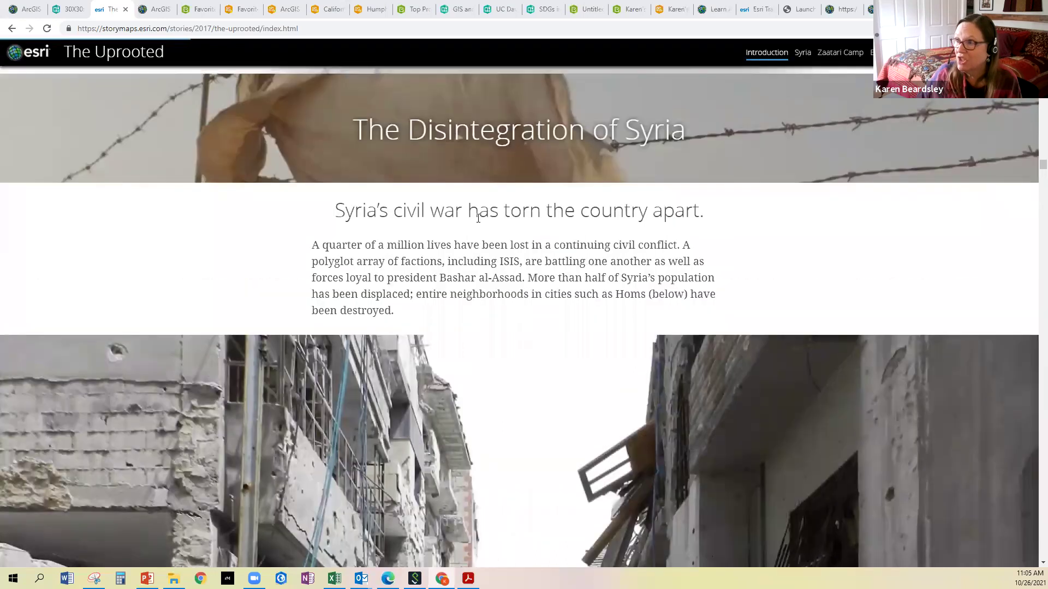
pyautogui.scroll(-7, 473, 218)
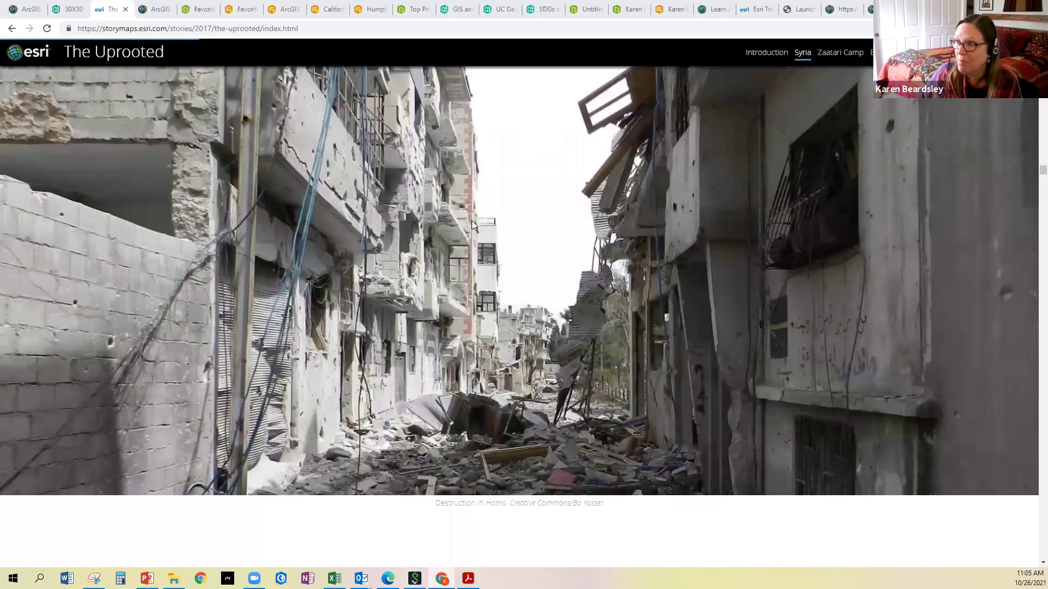
pyautogui.scroll(-7, 472, 224)
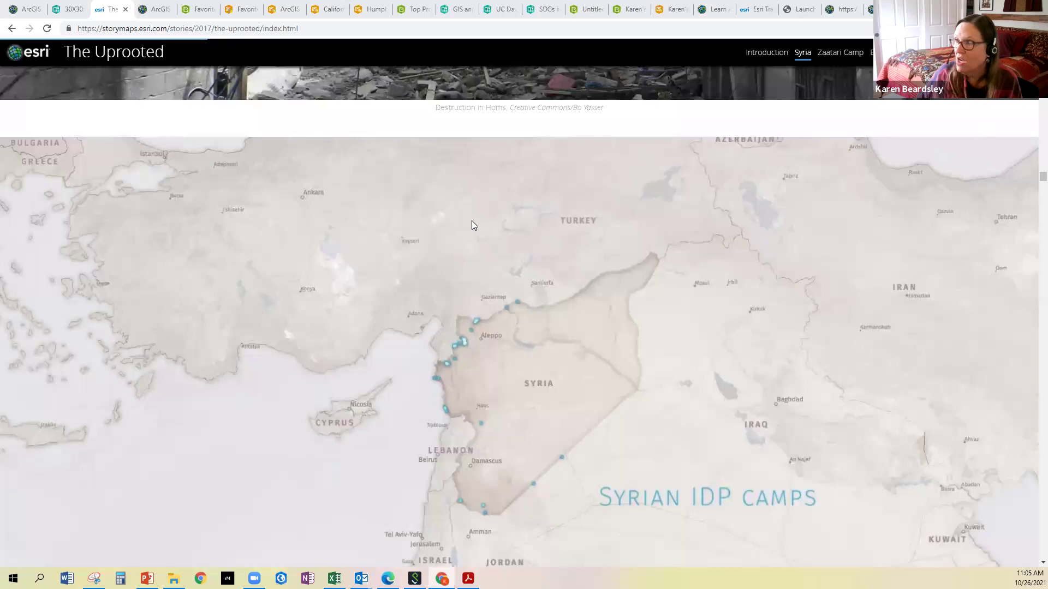
pyautogui.scroll(-2, 473, 223)
pyautogui.scroll(-2, 472, 221)
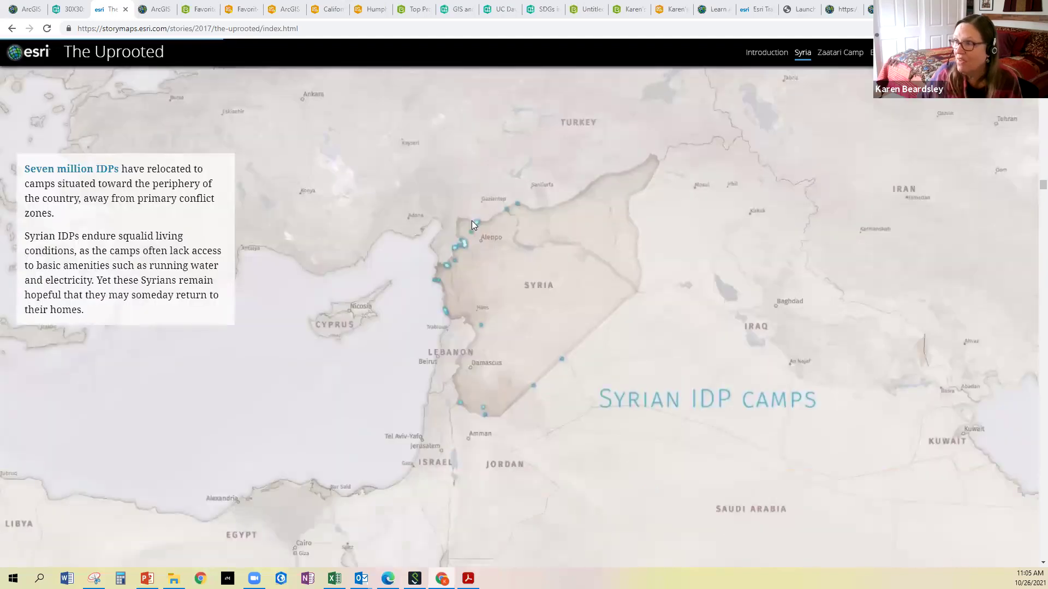
pyautogui.scroll(-2, 472, 221)
pyautogui.scroll(-3, 473, 225)
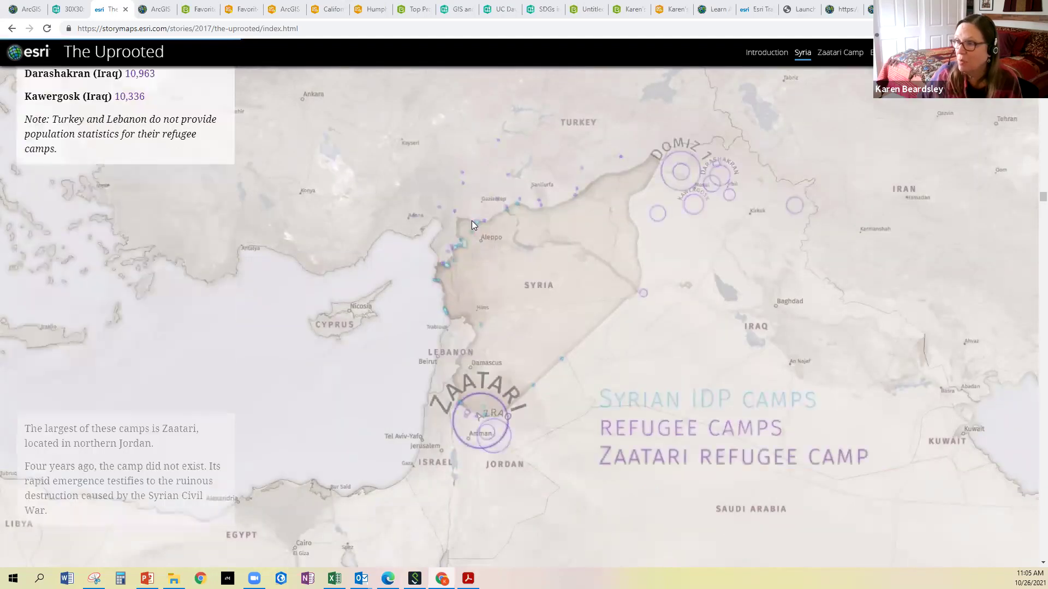
pyautogui.scroll(-5, 472, 221)
pyautogui.scroll(-5, 471, 224)
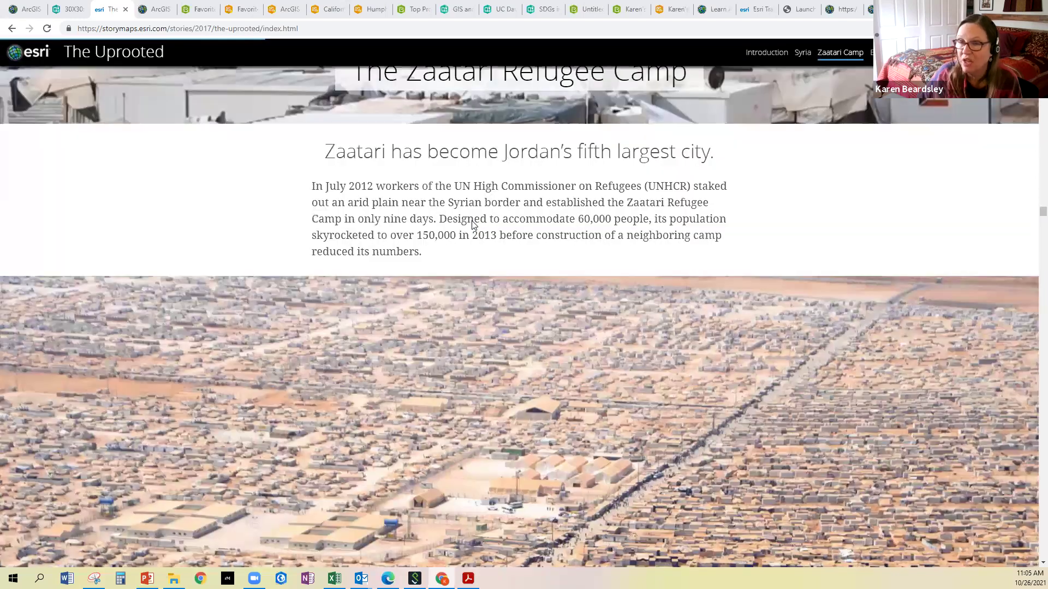
pyautogui.scroll(-3, 473, 224)
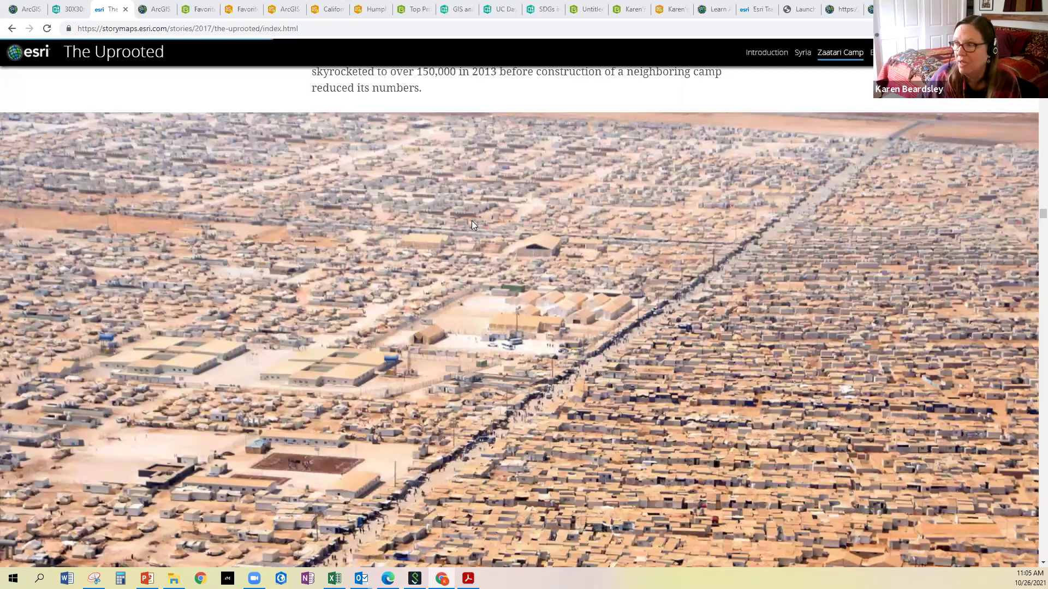
pyautogui.scroll(-2, 471, 221)
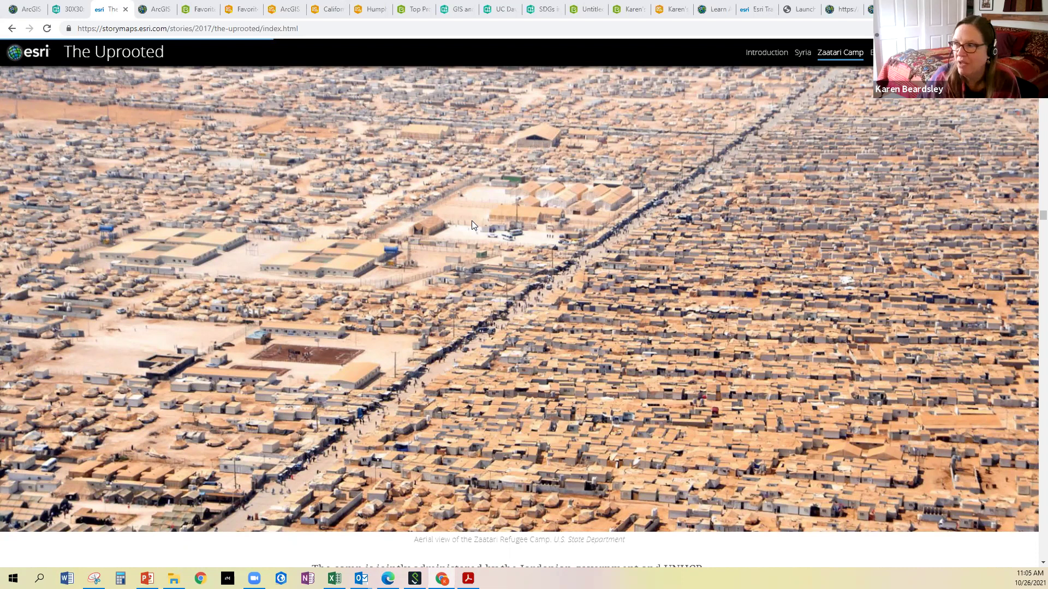
pyautogui.scroll(-8, 471, 221)
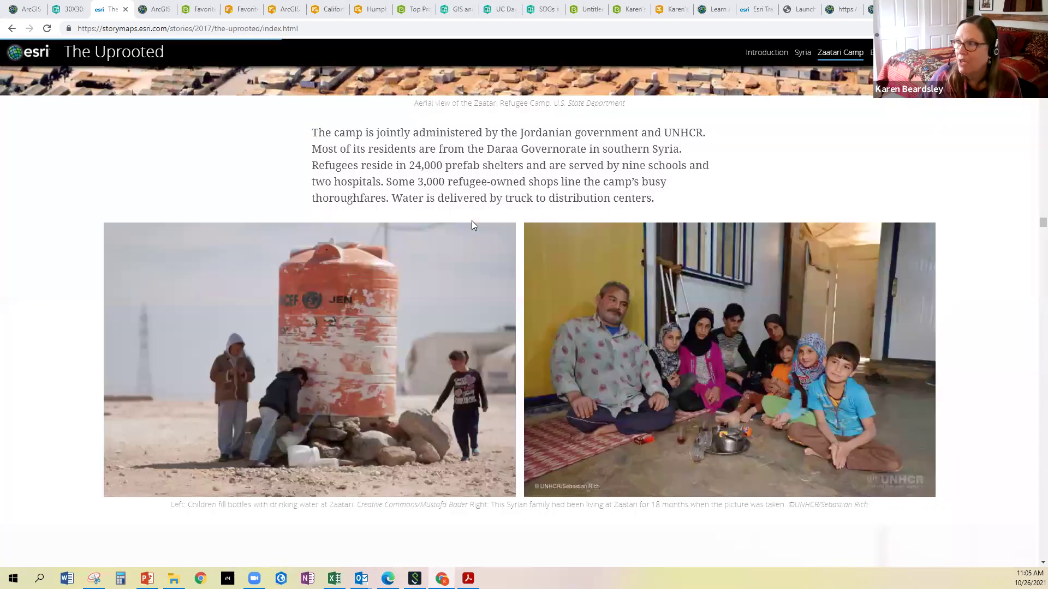
pyautogui.scroll(-4, 472, 220)
pyautogui.scroll(-6, 471, 221)
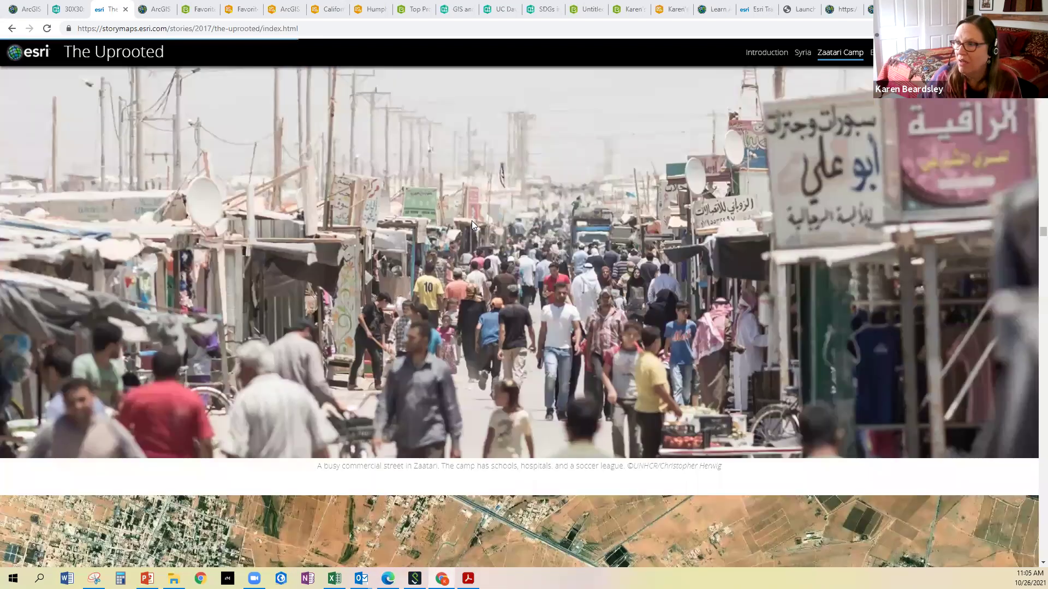
pyautogui.scroll(-2, 472, 220)
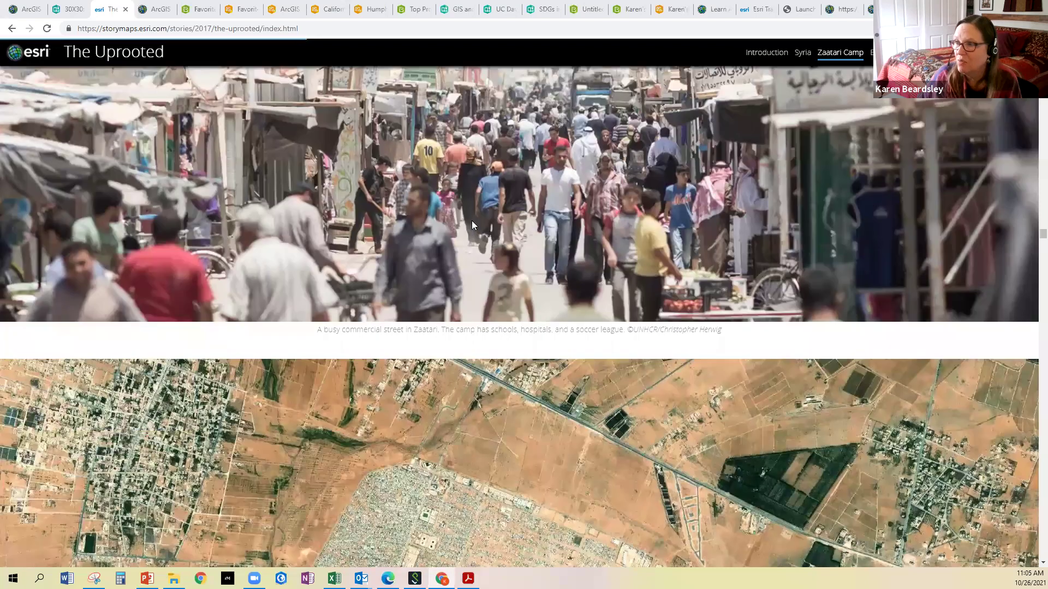
pyautogui.scroll(-5, 472, 224)
pyautogui.scroll(-2, 472, 220)
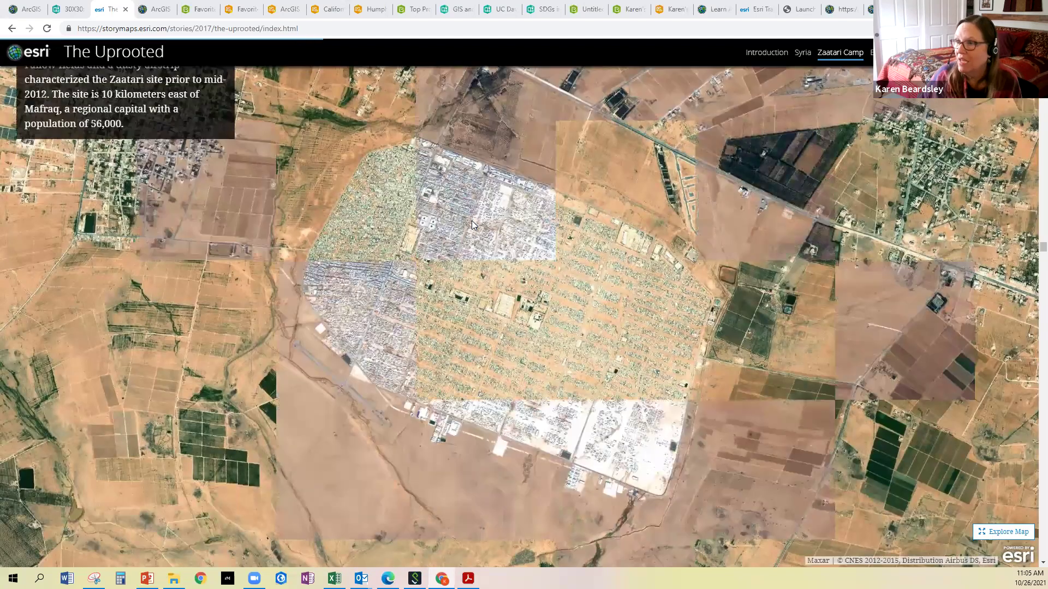
# Scroll through the refugee boat photos and the section on Greece's border fence
pyautogui.scroll(-3, 472, 220)
pyautogui.scroll(-3, 472, 221)
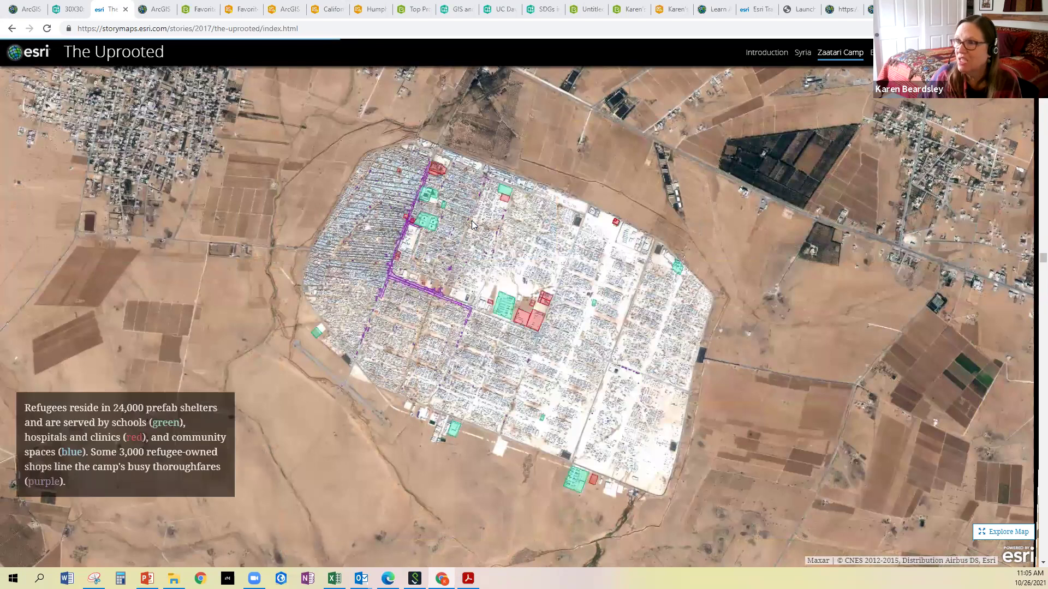
pyautogui.scroll(-4, 472, 224)
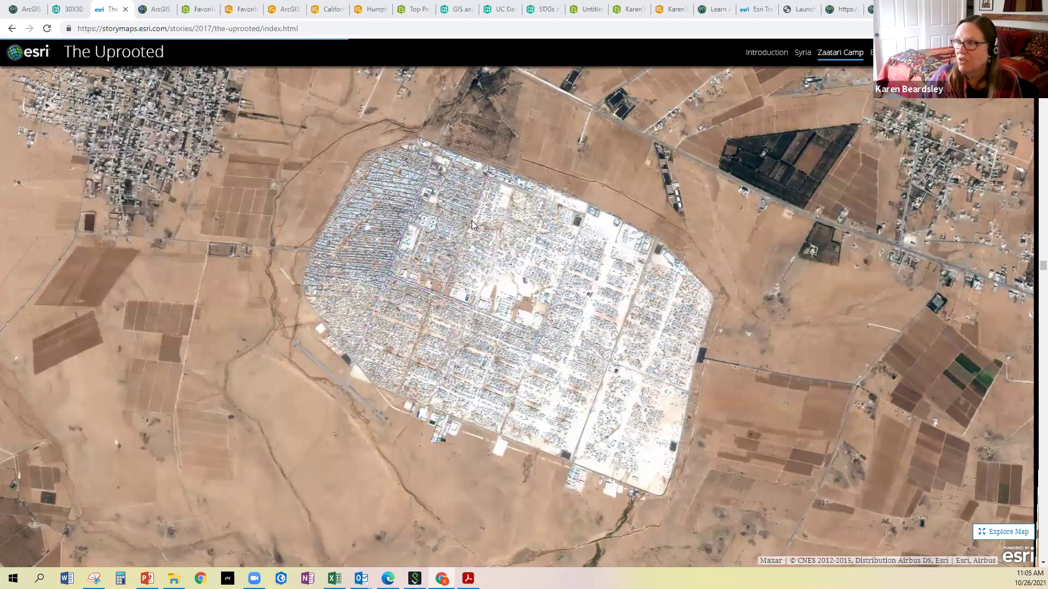
pyautogui.scroll(-3, 473, 224)
pyautogui.scroll(-3, 473, 224)
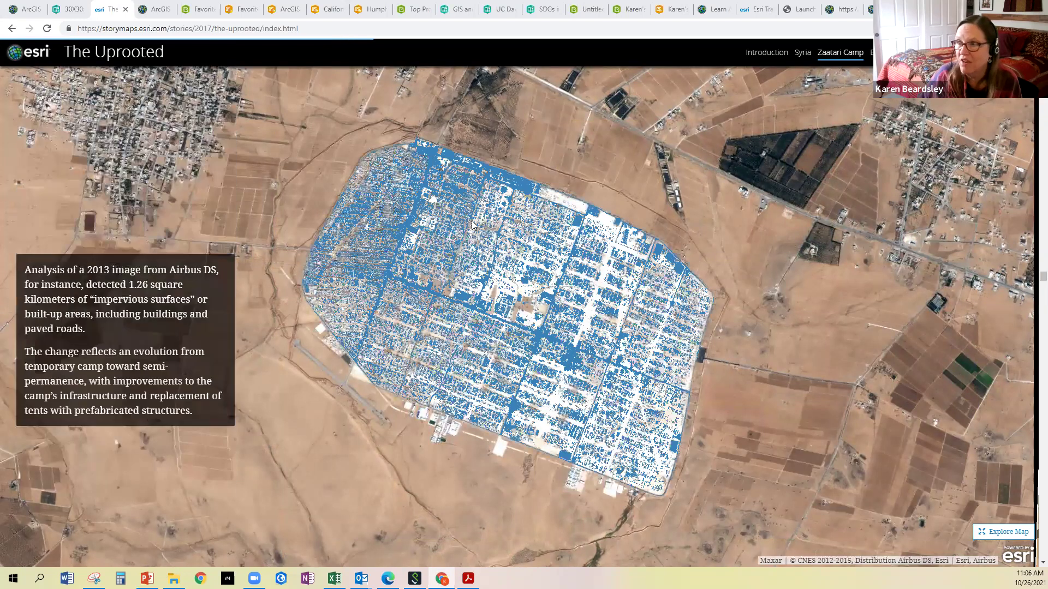
pyautogui.scroll(-3, 473, 225)
pyautogui.scroll(-5, 472, 224)
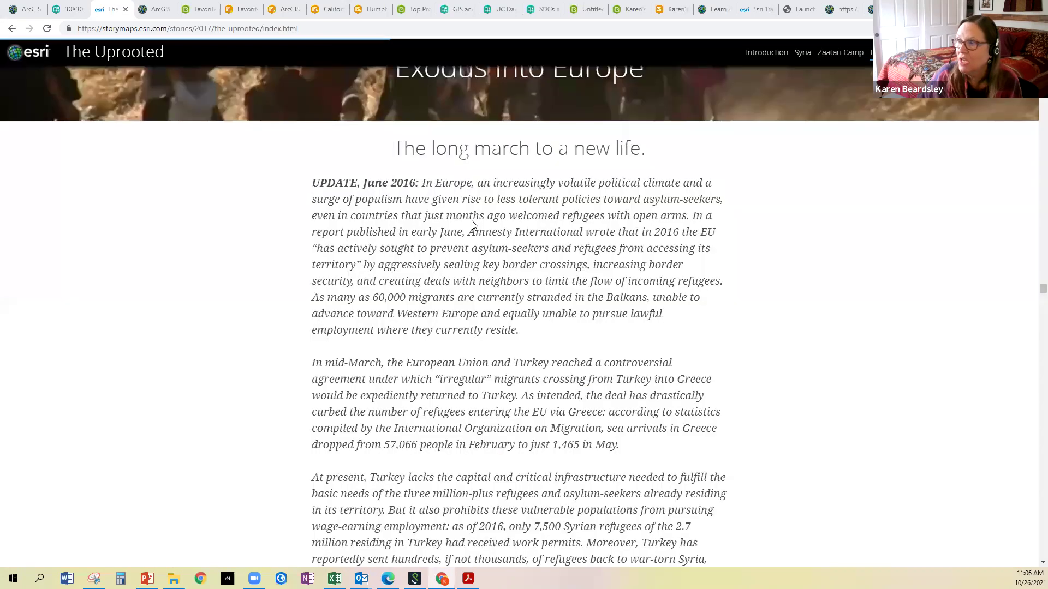
pyautogui.scroll(-5, 473, 224)
pyautogui.scroll(-4, 473, 225)
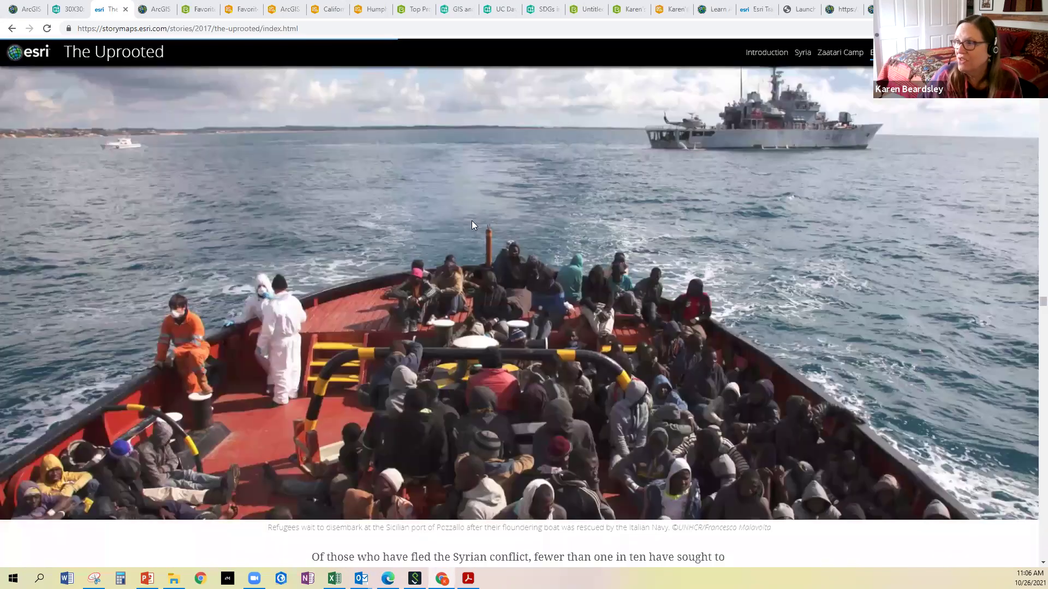
pyautogui.scroll(-5, 472, 221)
pyautogui.scroll(-8, 472, 221)
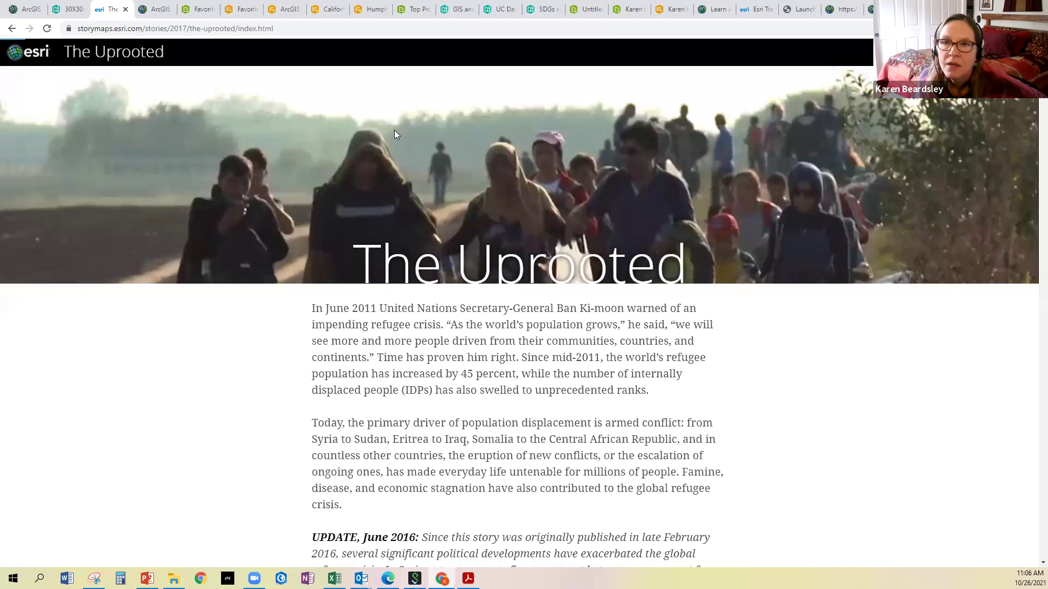
# Return to the story's top, glance at ArcGIS Online, then bring up the Favorite SDG survey form
pyautogui.scroll(5, 394, 130)
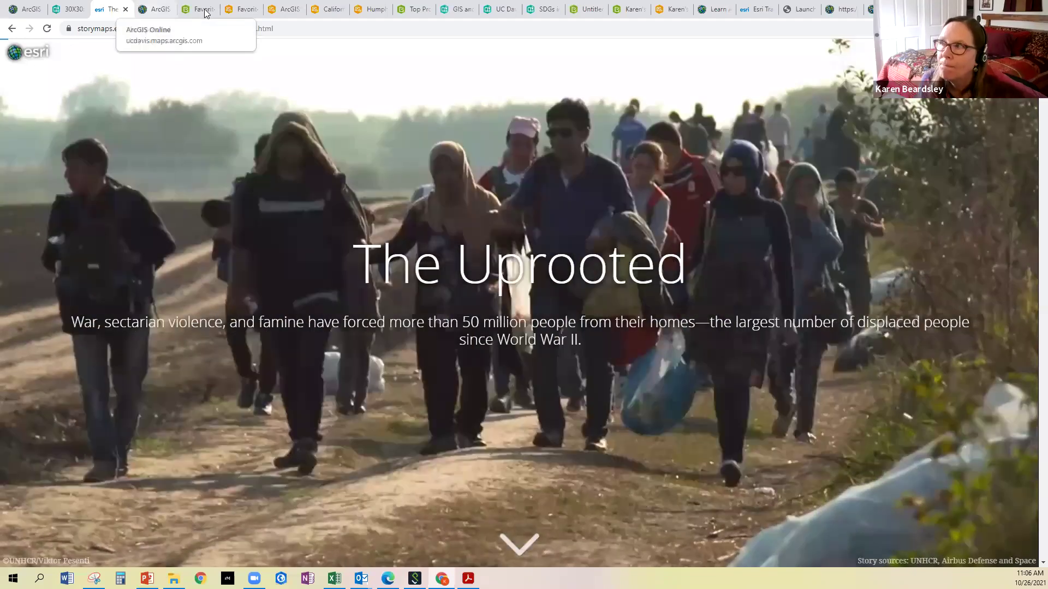
pyautogui.click(157, 9)
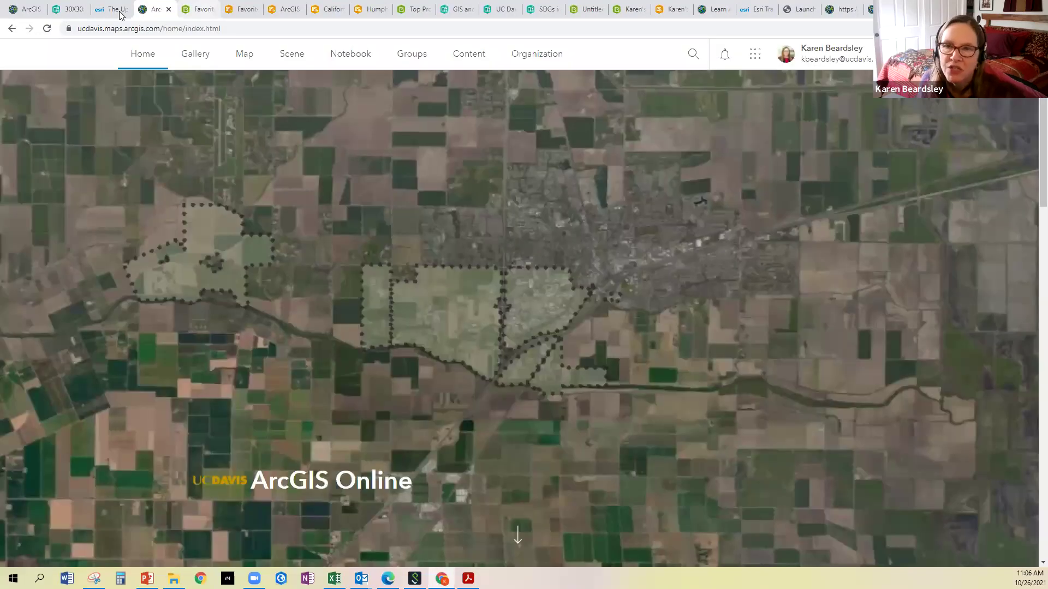
pyautogui.click(120, 10)
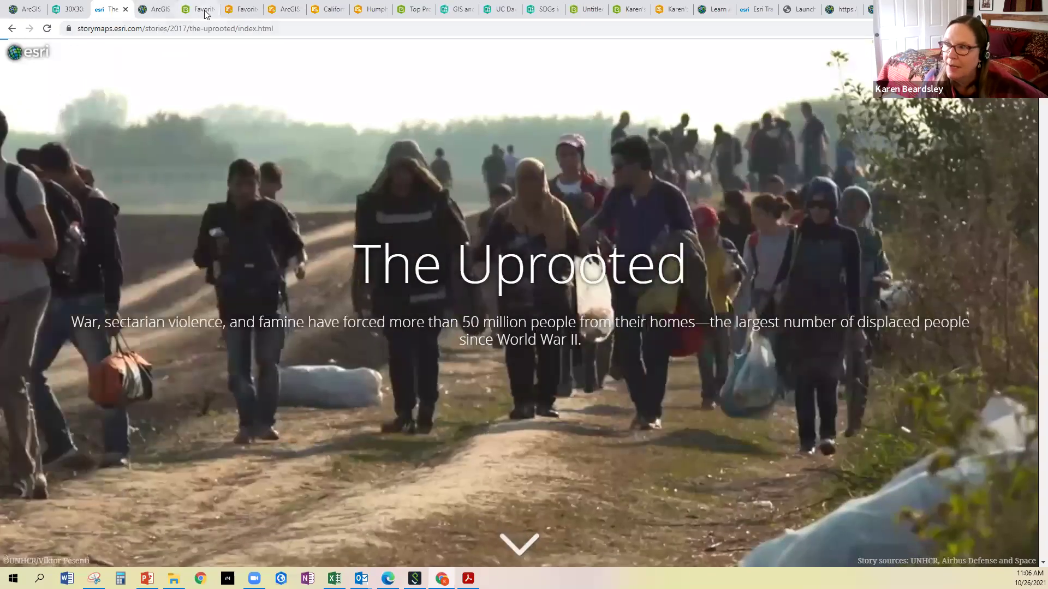
pyautogui.click(206, 14)
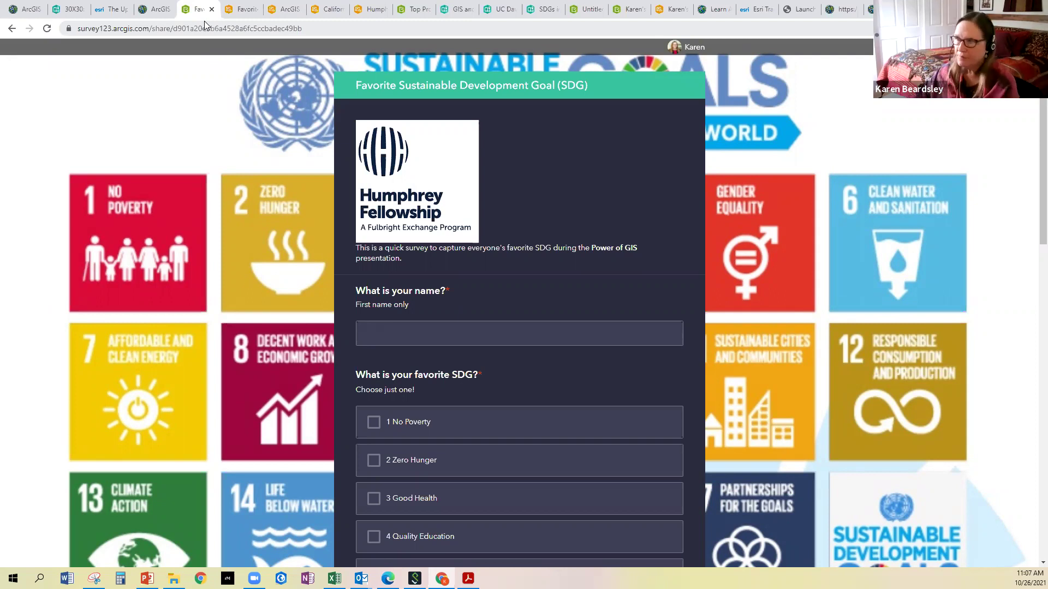
# Select the survey's web address, then switch to the Favorite SDGs dashboard with 18 responses
pyautogui.click(235, 30)
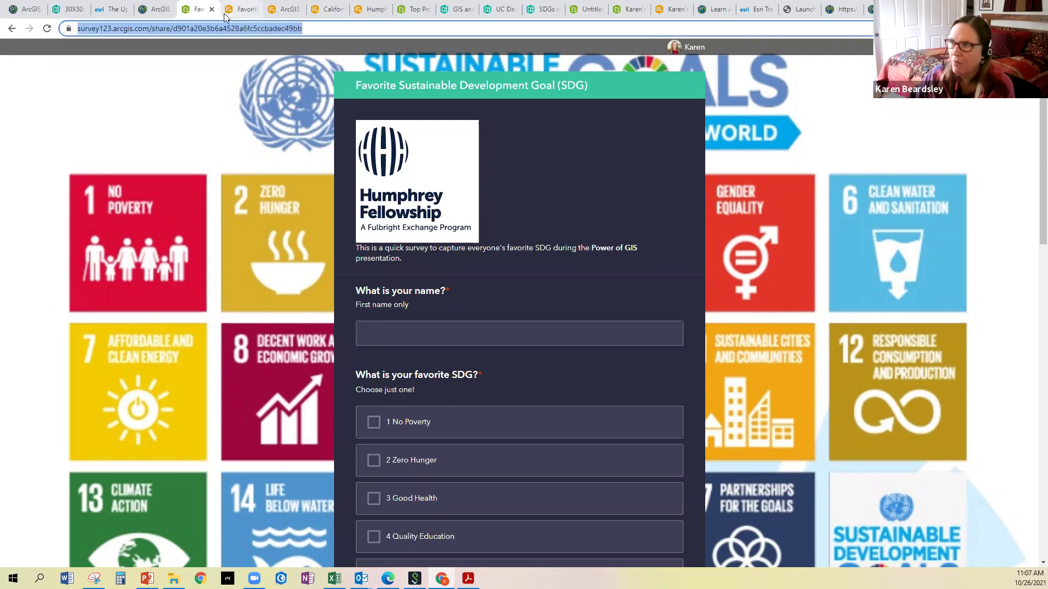
pyautogui.click(240, 11)
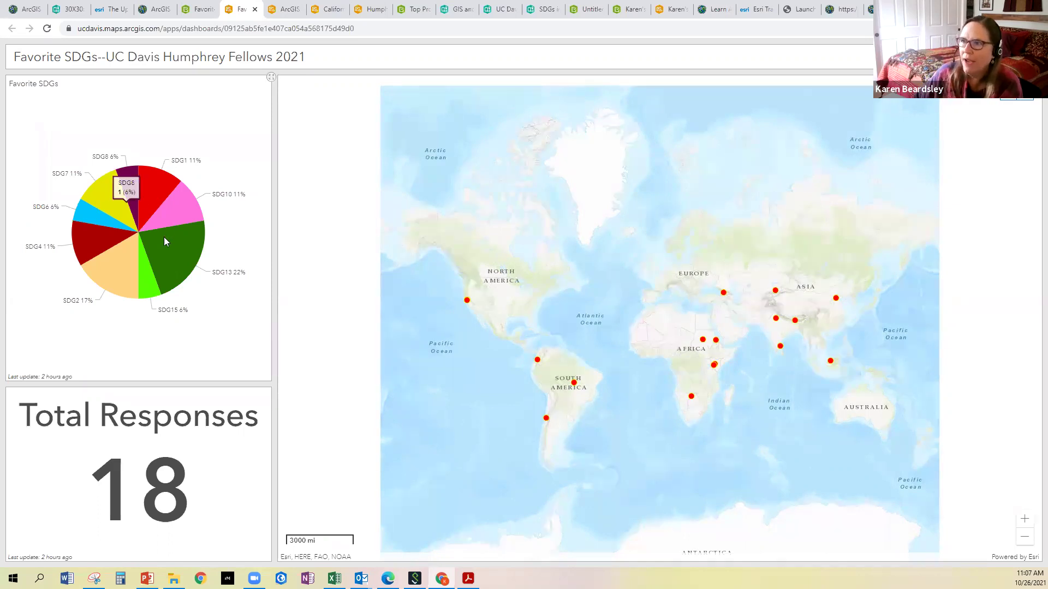
# Check the dashboard's SDG pie chart, then return to the survey form with Ctrl+Page Up
pyautogui.moveTo(146, 242)
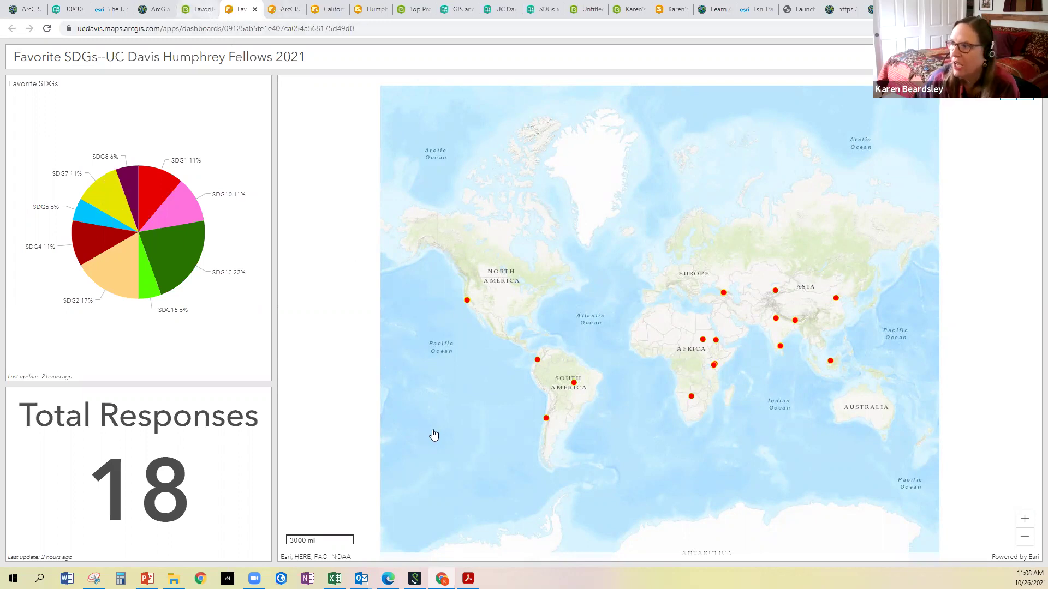
pyautogui.hotkey('ctrl', 'pageup')
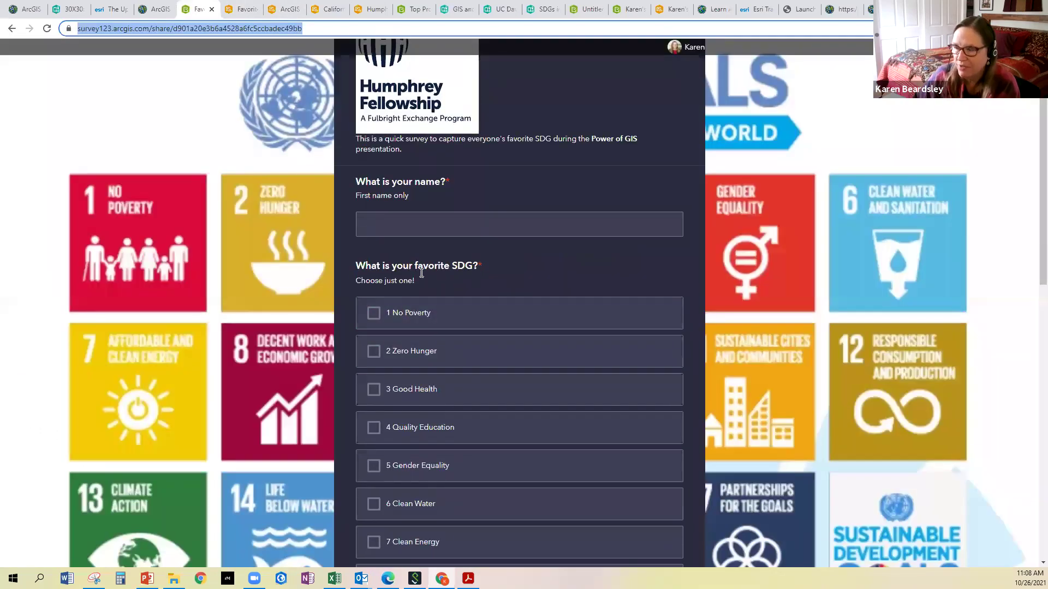
pyautogui.scroll(-1, 408, 275)
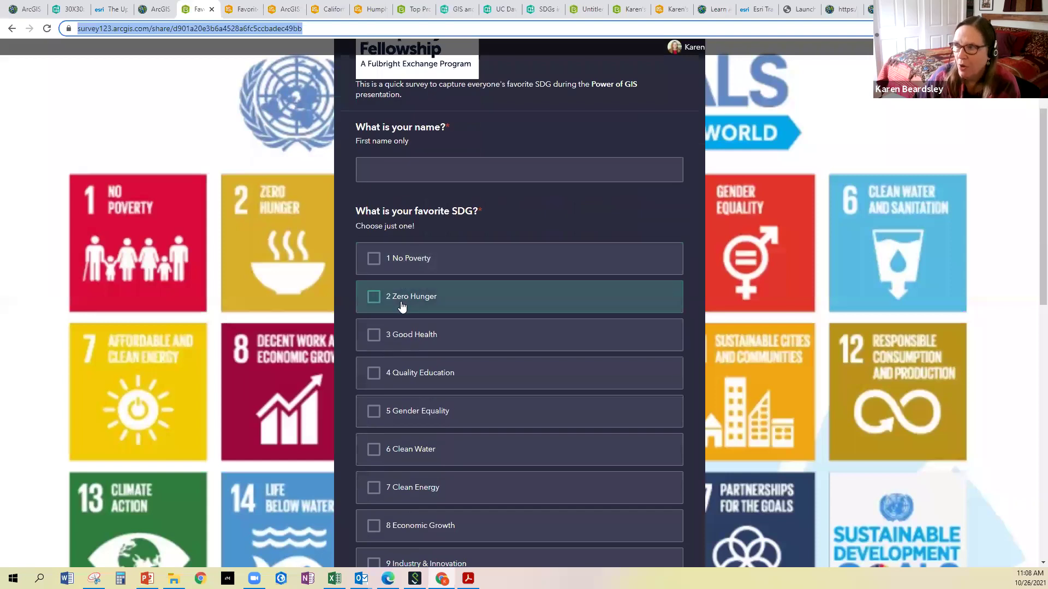
pyautogui.scroll(-6, 407, 358)
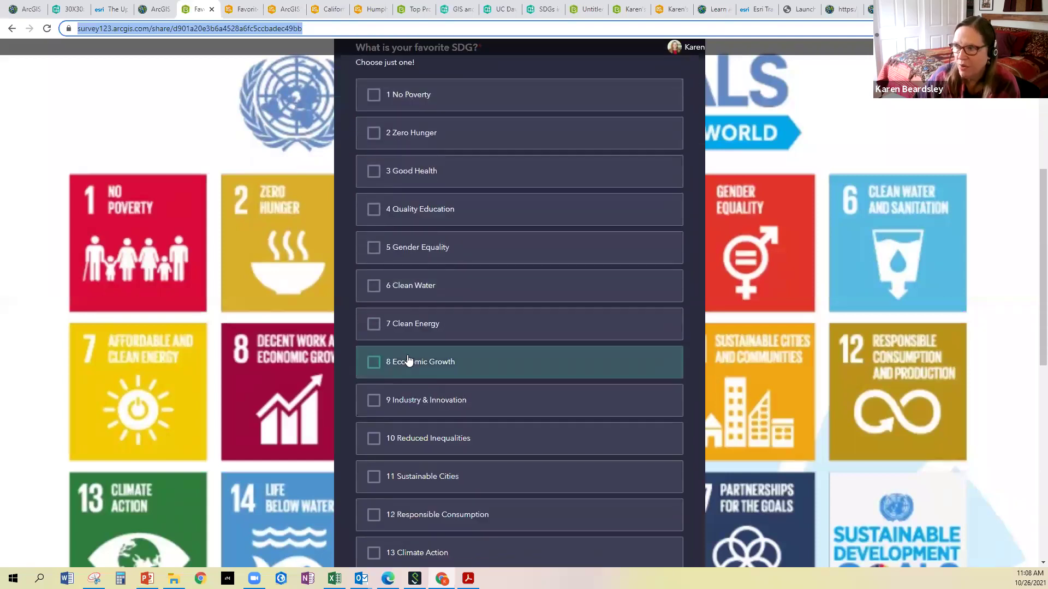
pyautogui.scroll(-1, 408, 360)
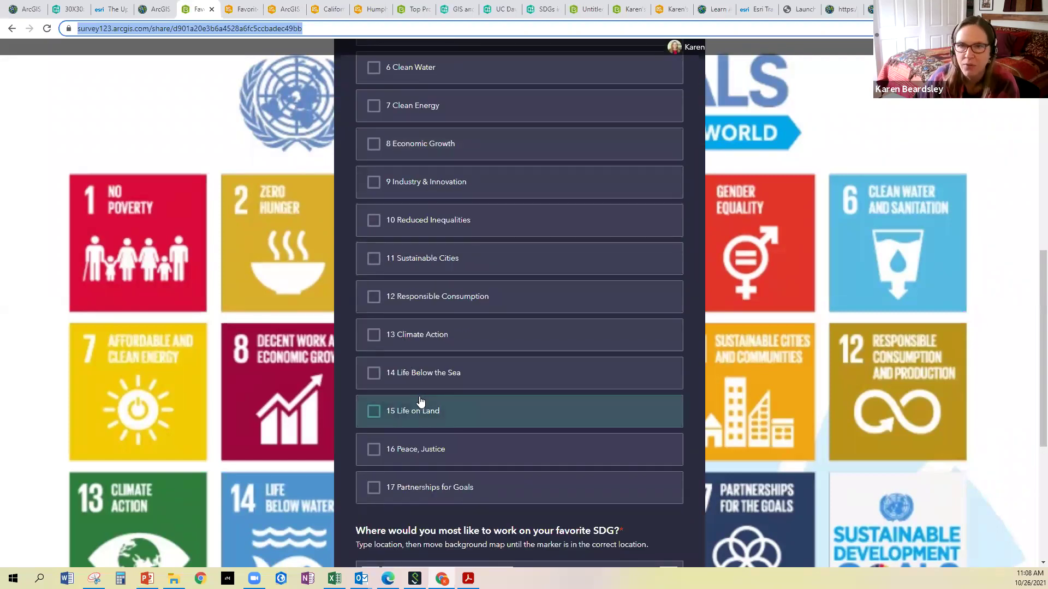
pyautogui.scroll(-2, 417, 404)
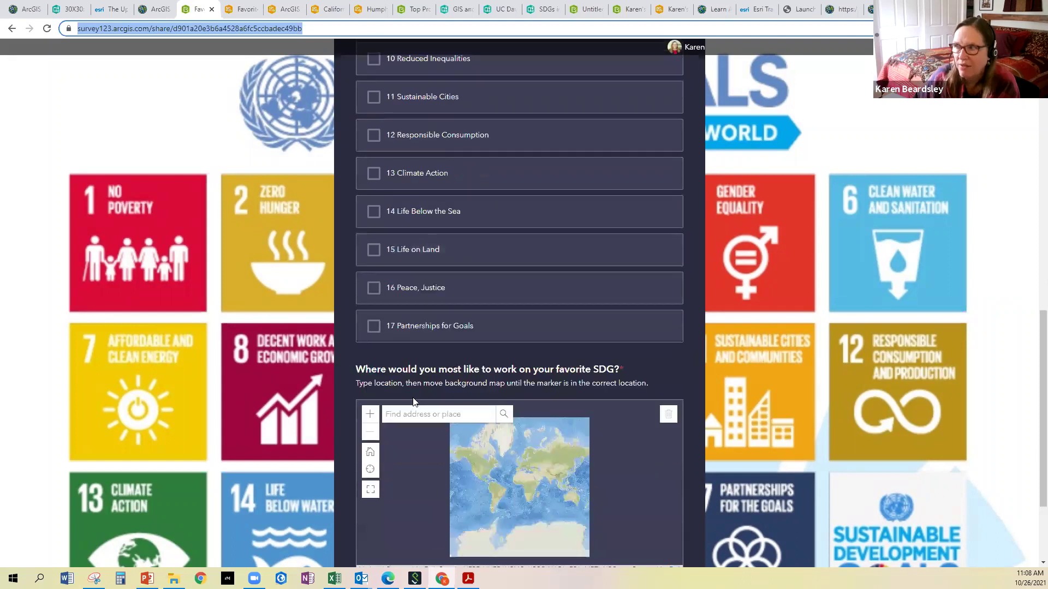
pyautogui.scroll(12, 413, 399)
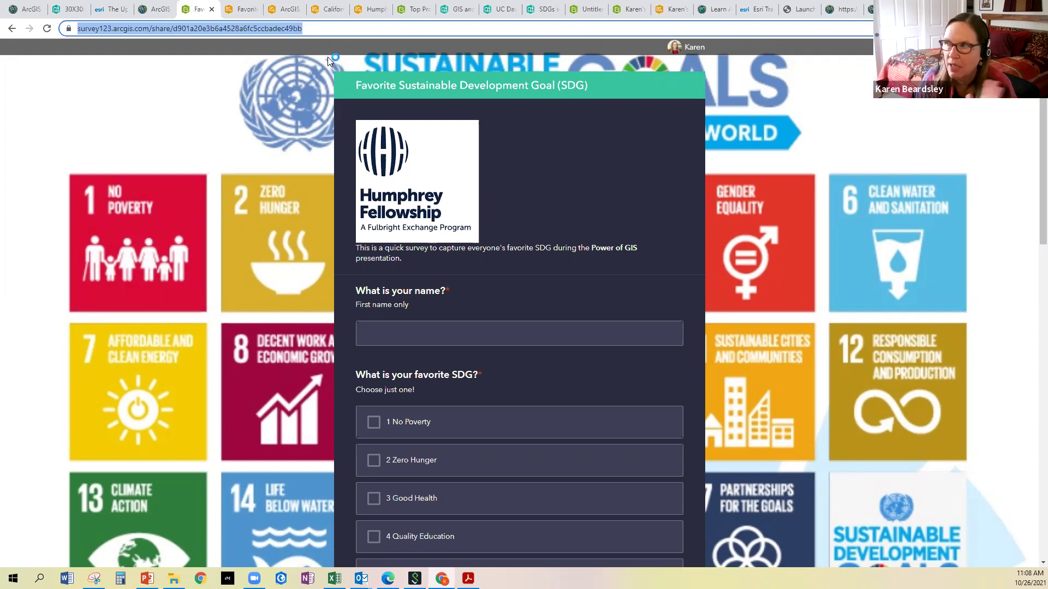
pyautogui.click(238, 12)
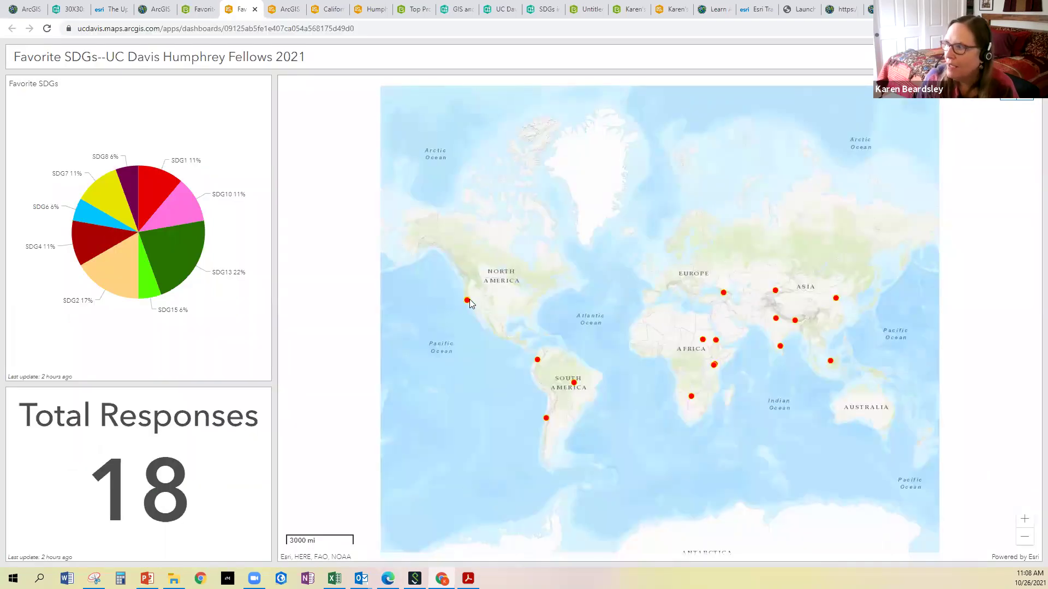
pyautogui.click(796, 322)
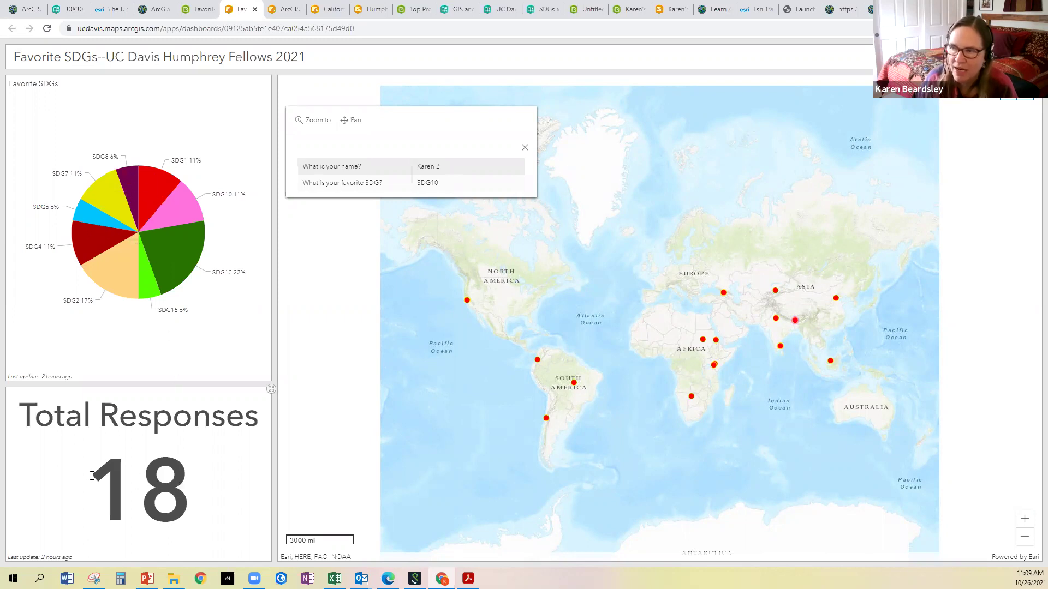
pyautogui.click(525, 147)
pyautogui.click(468, 301)
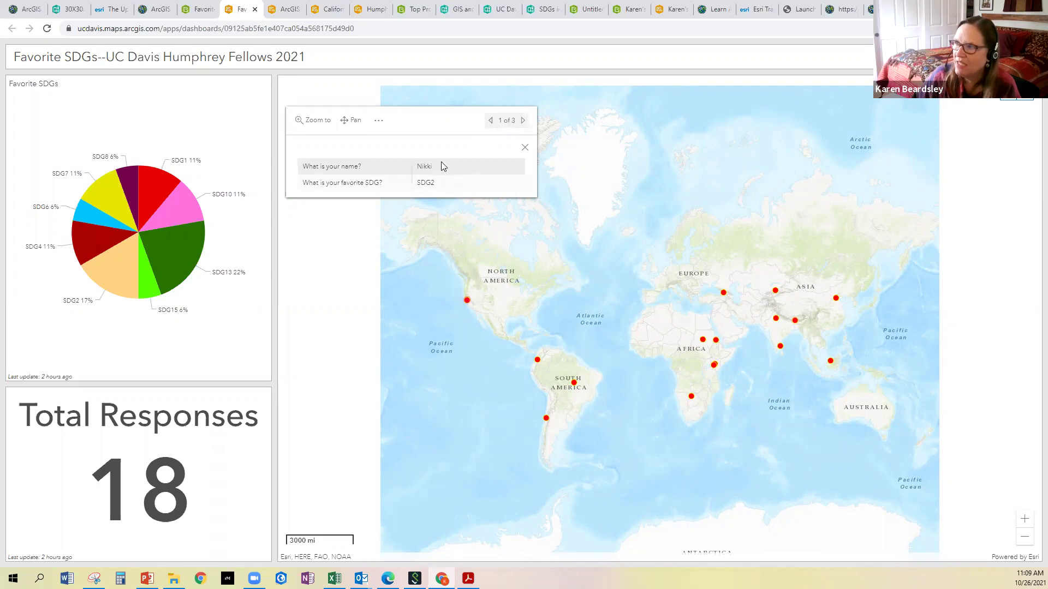
pyautogui.click(523, 120)
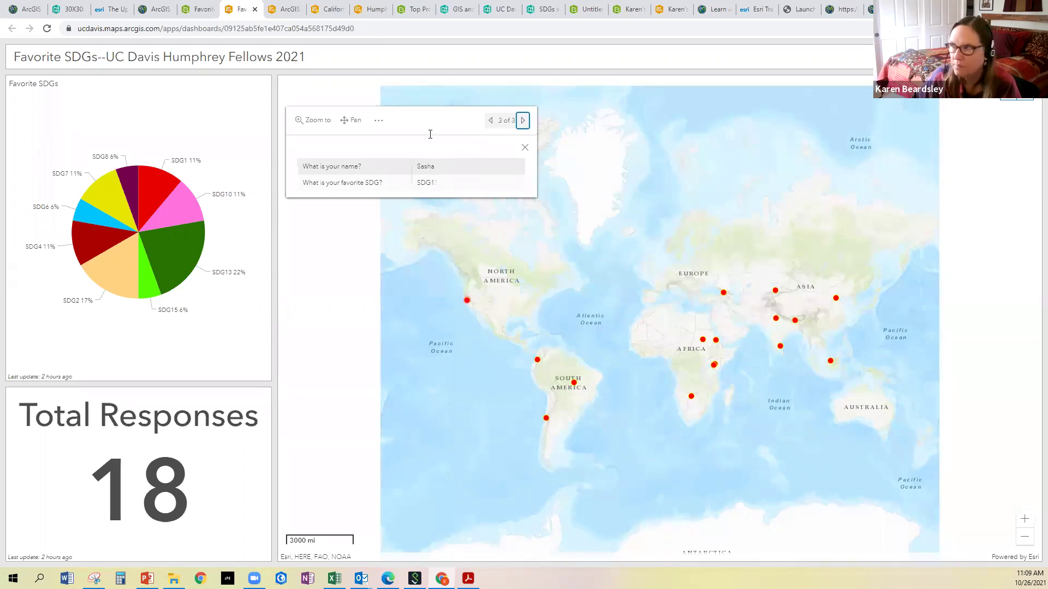
pyautogui.click(525, 149)
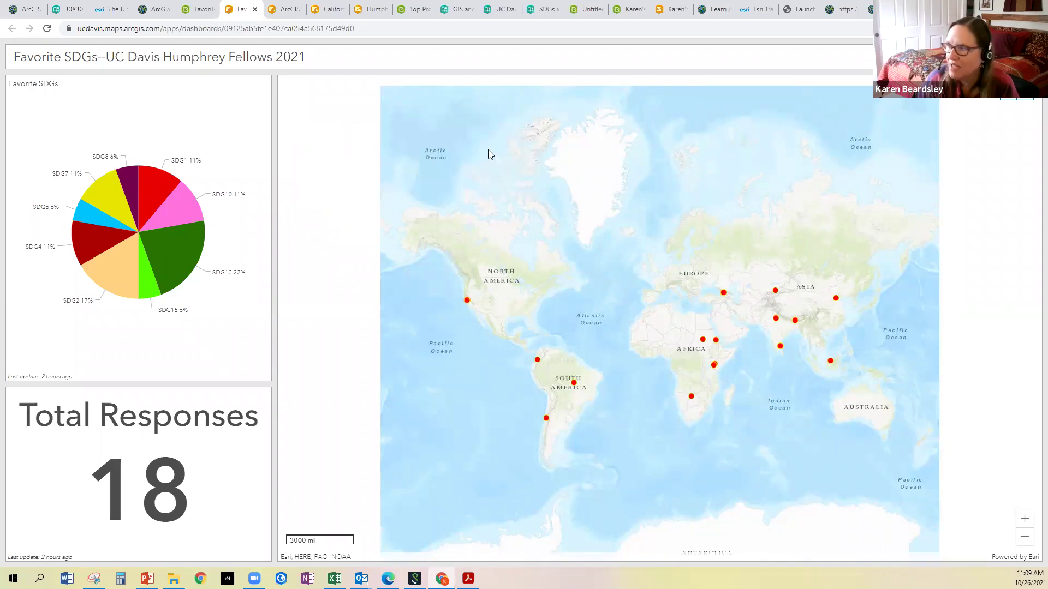
pyautogui.click(692, 396)
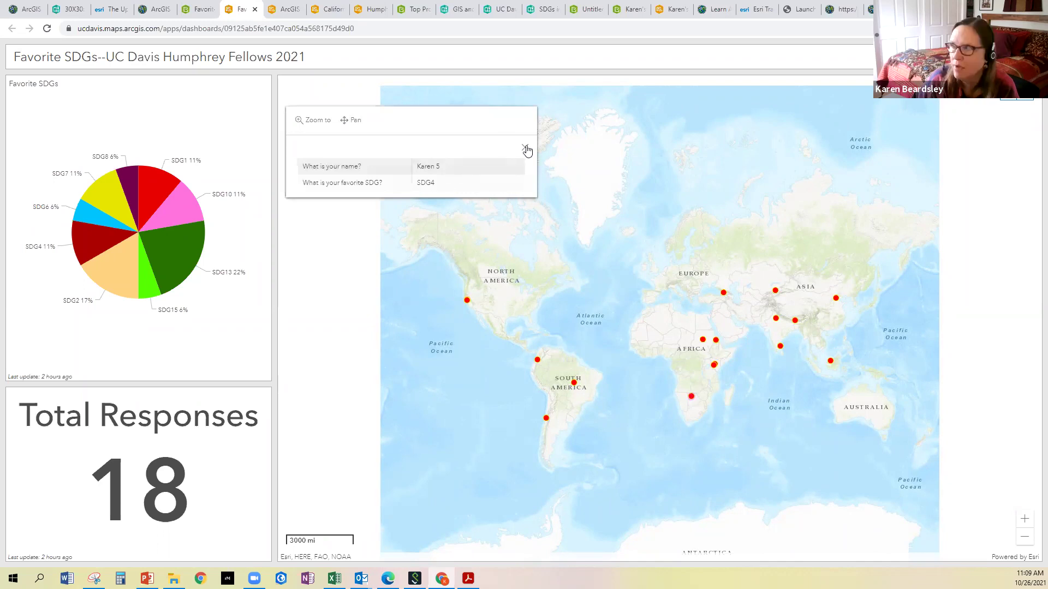
pyautogui.click(525, 147)
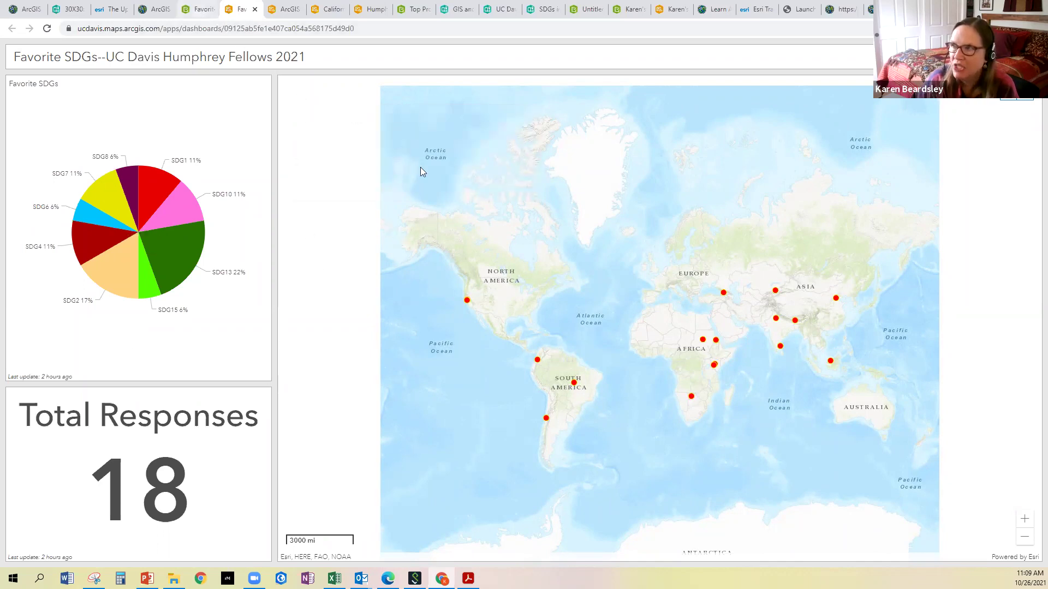
pyautogui.hotkey('ctrl', 'shift', 'Tab')
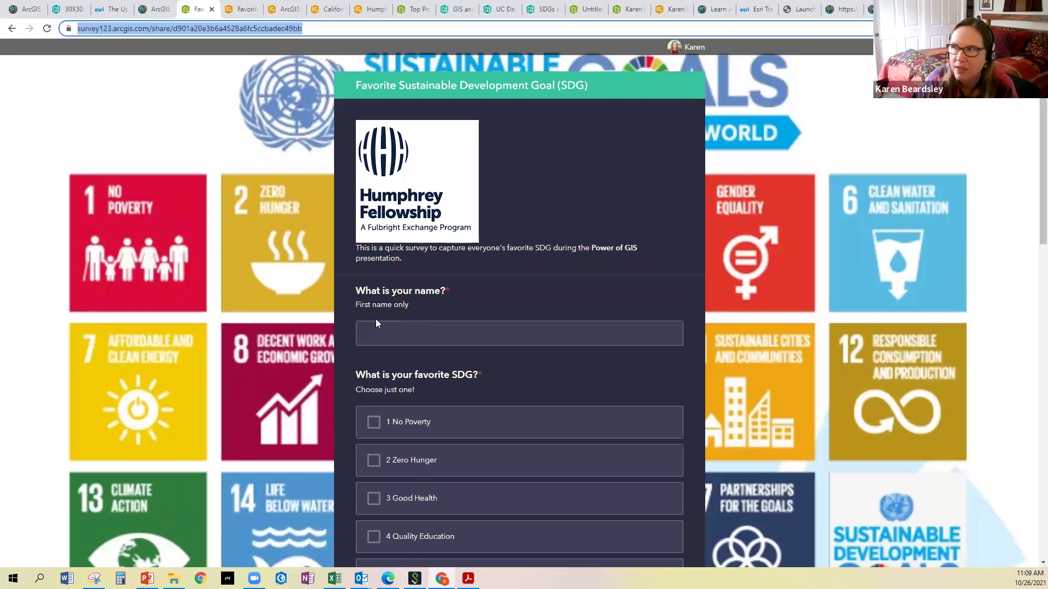
# Copy the Favorite SDG survey's web address and look over the form
pyautogui.rightClick(267, 25)
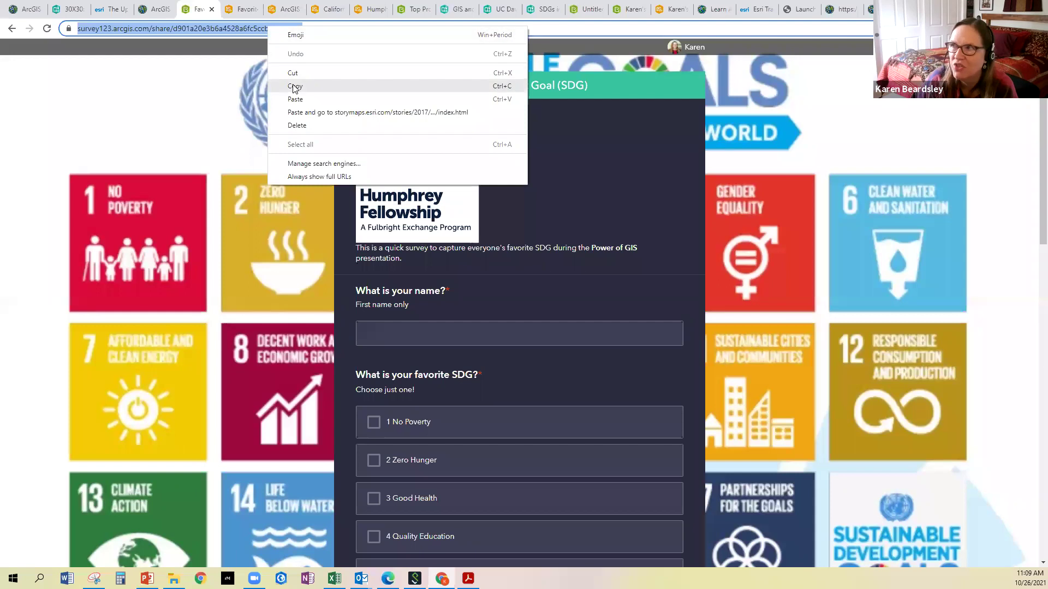
pyautogui.click(295, 87)
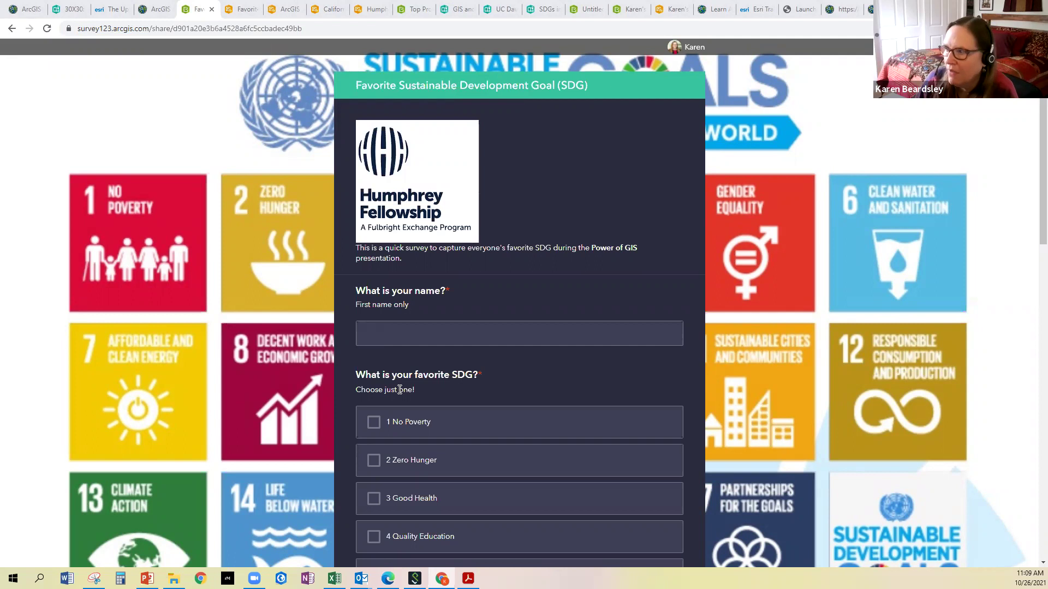
pyautogui.scroll(-1, 404, 385)
pyautogui.scroll(-13, 404, 384)
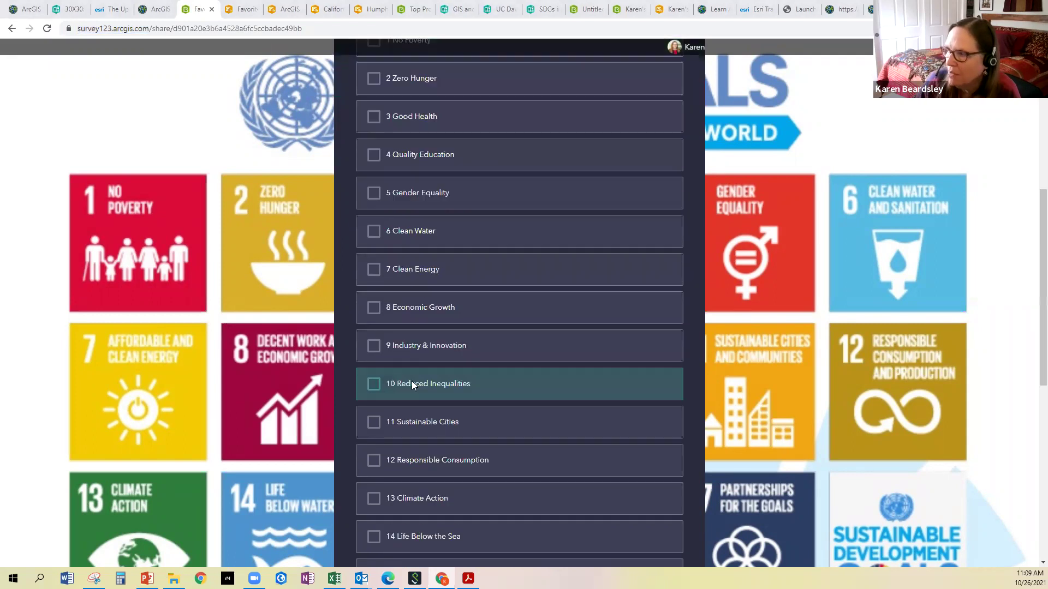
pyautogui.scroll(10, 477, 438)
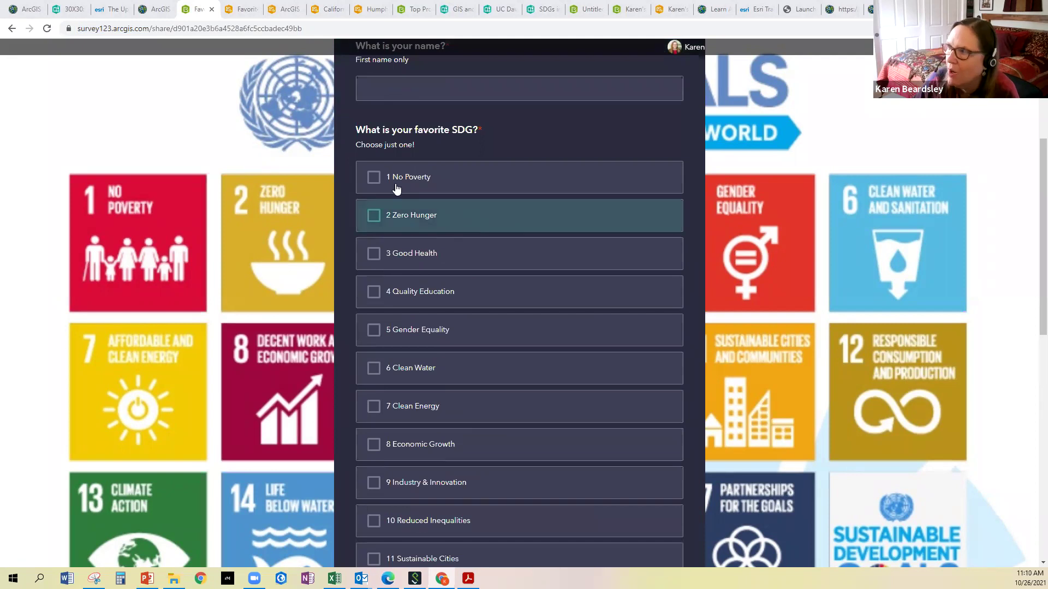
pyautogui.scroll(3, 394, 250)
# Enter a first name, choose 2 Zero Hunger as the favorite SDG, and reach the map question
pyautogui.click(394, 251)
pyautogui.write('Karen 999')
pyautogui.click(388, 306)
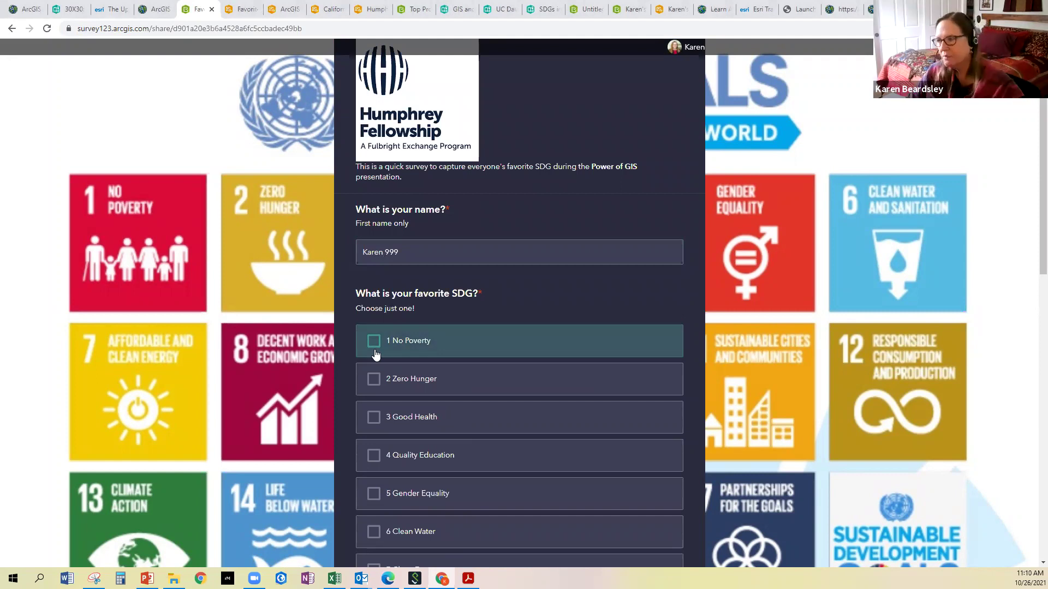
pyautogui.click(375, 381)
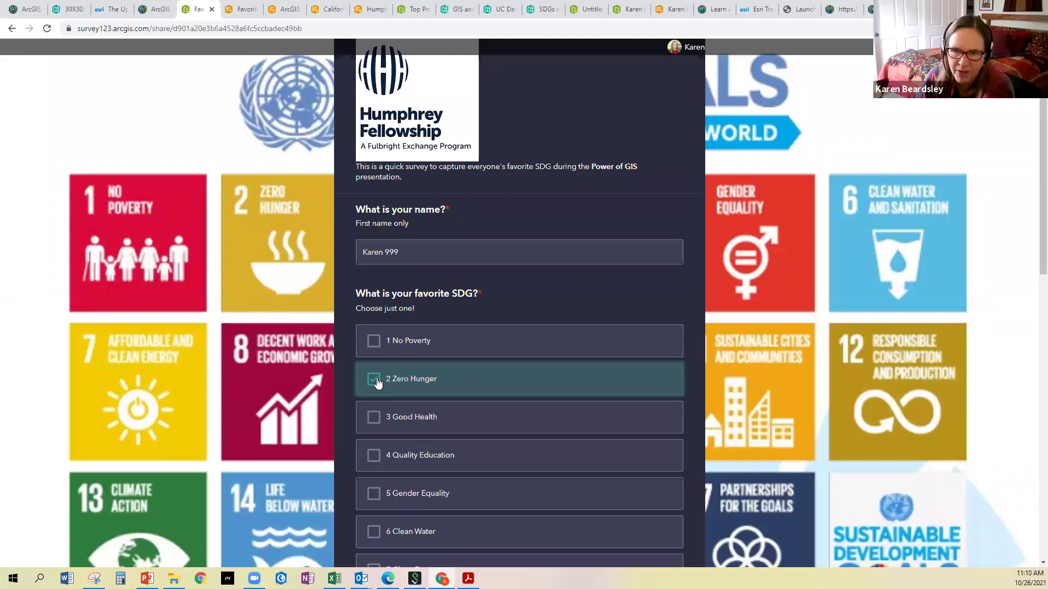
pyautogui.scroll(-7, 376, 387)
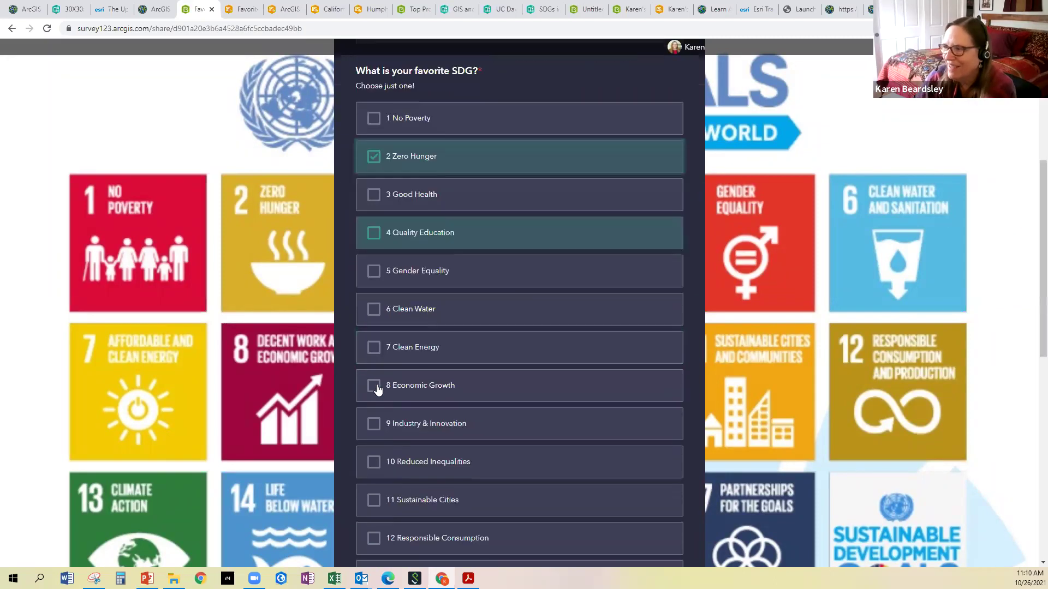
pyautogui.scroll(-6, 378, 391)
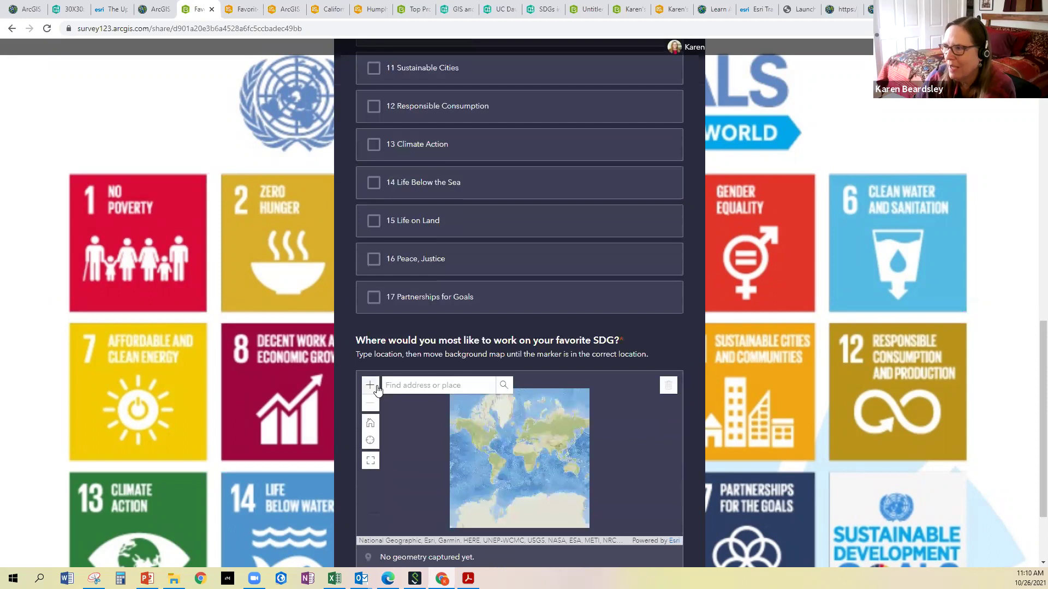
pyautogui.scroll(-1, 432, 360)
# Search 'Colombi' in the location question's map to drop a marker at Lat 15.46667, Lon 74.03333
pyautogui.click(440, 281)
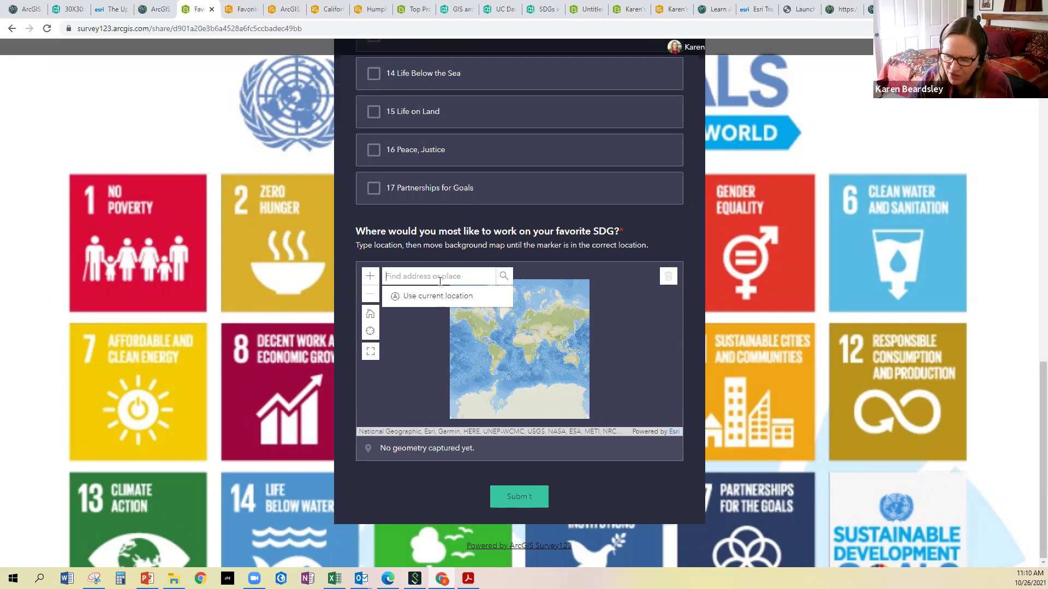
pyautogui.write('Colombi')
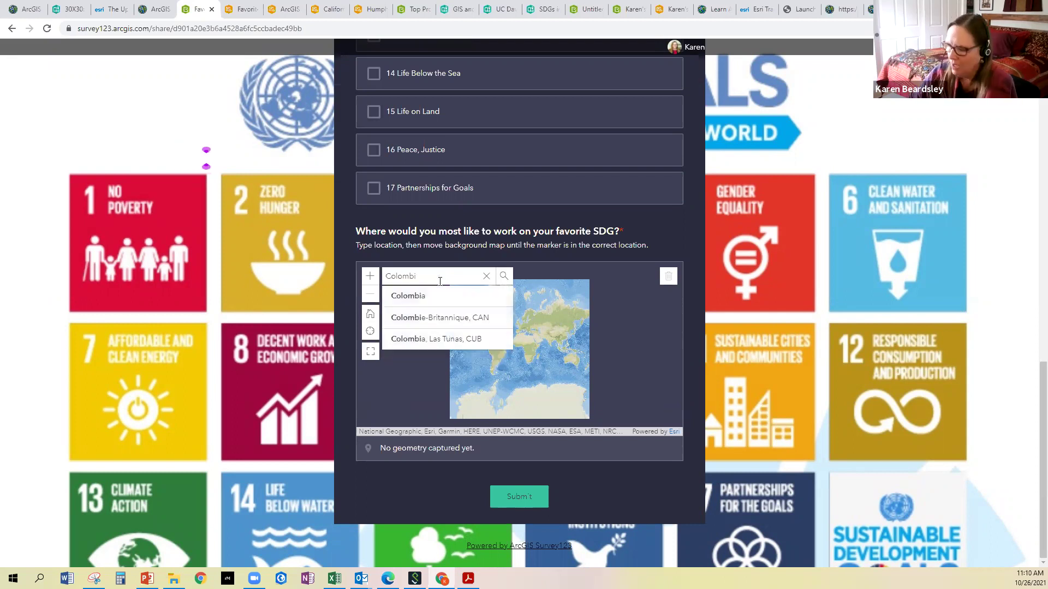
pyautogui.press('Return')
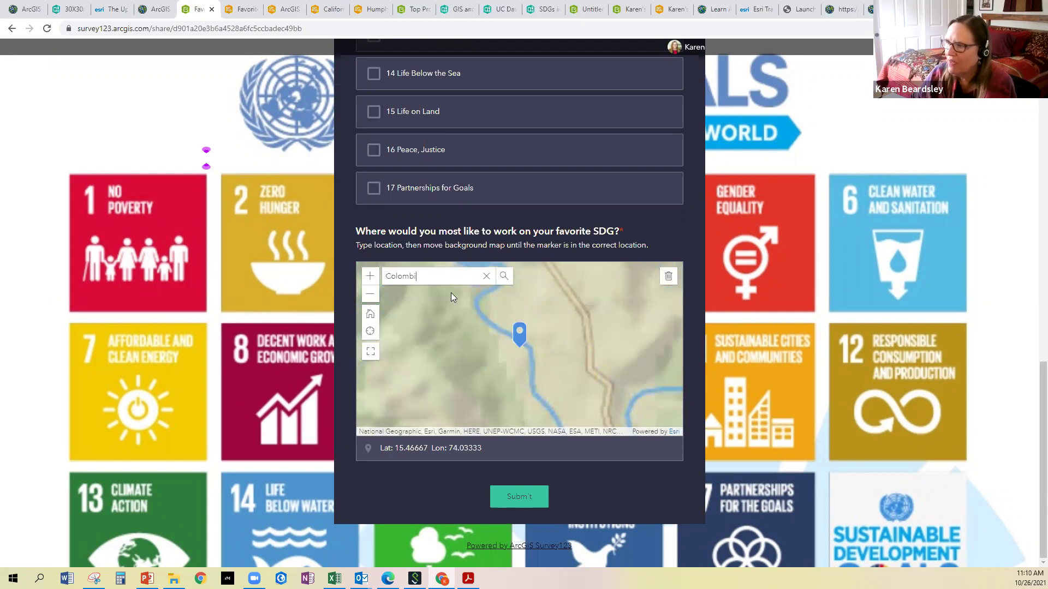
# Expand the location map to fullscreen, zoom out, and pick Colombia from the search suggestions
pyautogui.click(370, 353)
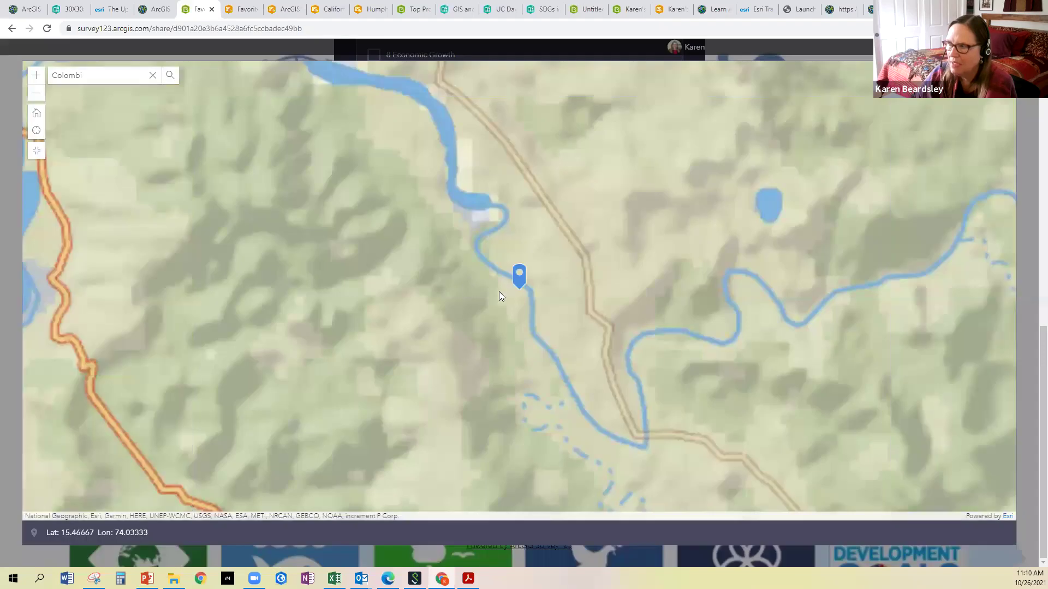
pyautogui.scroll(-2, 474, 304)
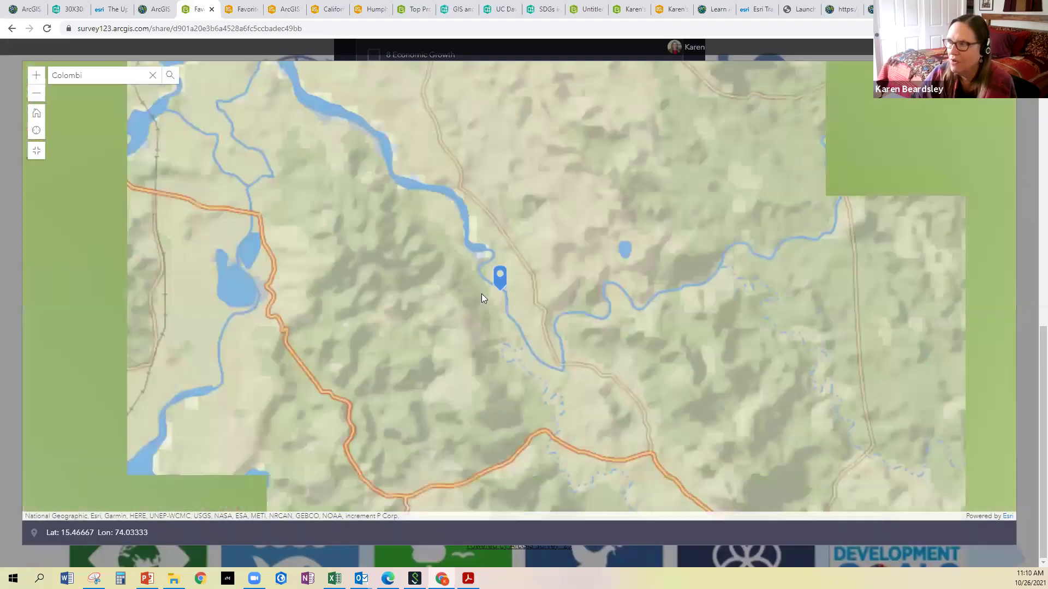
pyautogui.scroll(-1, 482, 295)
pyautogui.scroll(-1, 482, 295)
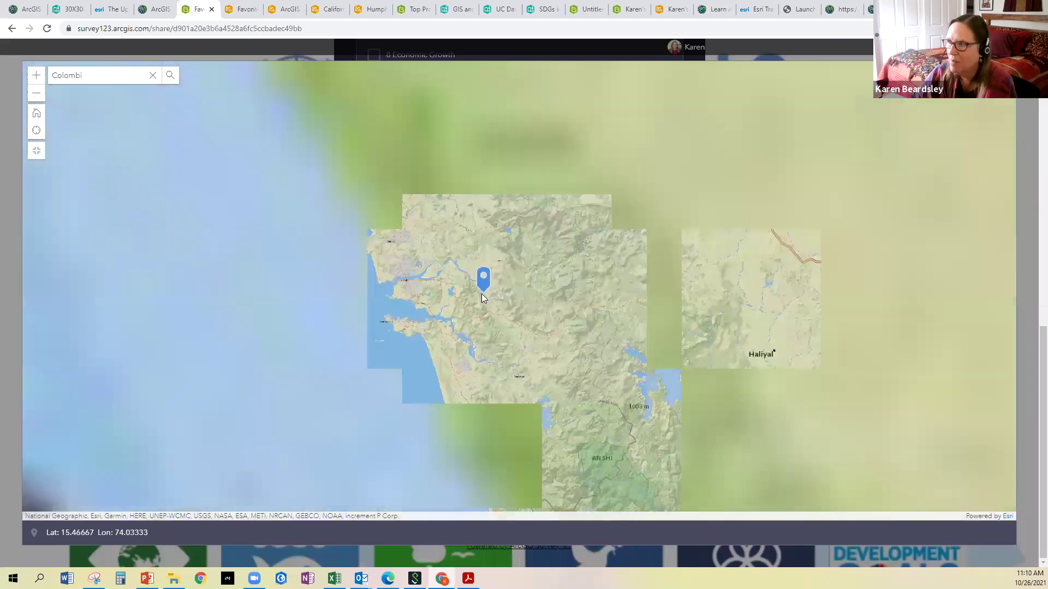
pyautogui.scroll(-1, 481, 295)
pyautogui.scroll(-1, 482, 295)
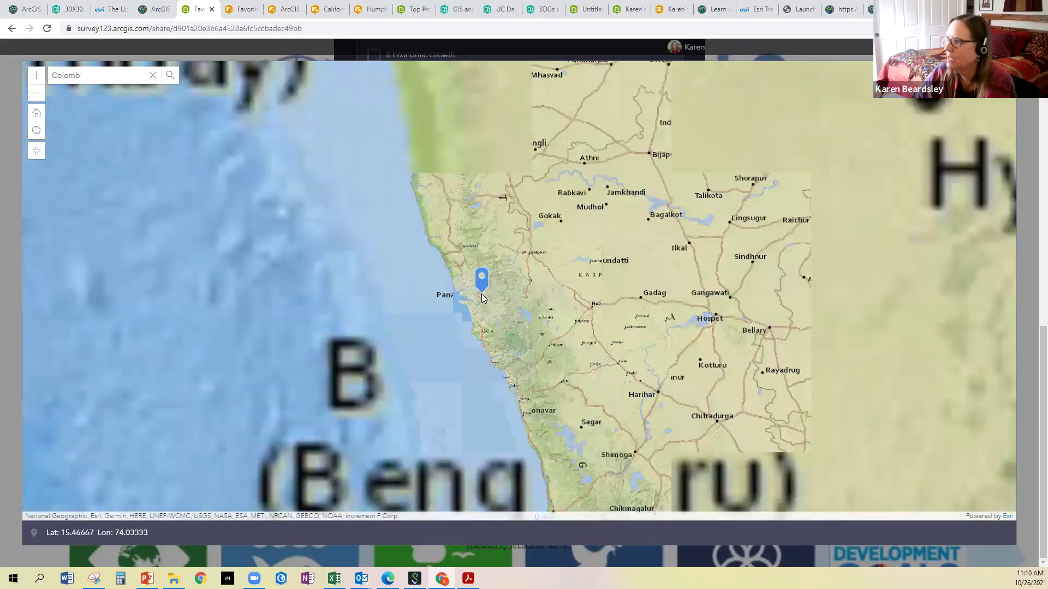
pyautogui.scroll(-1, 482, 298)
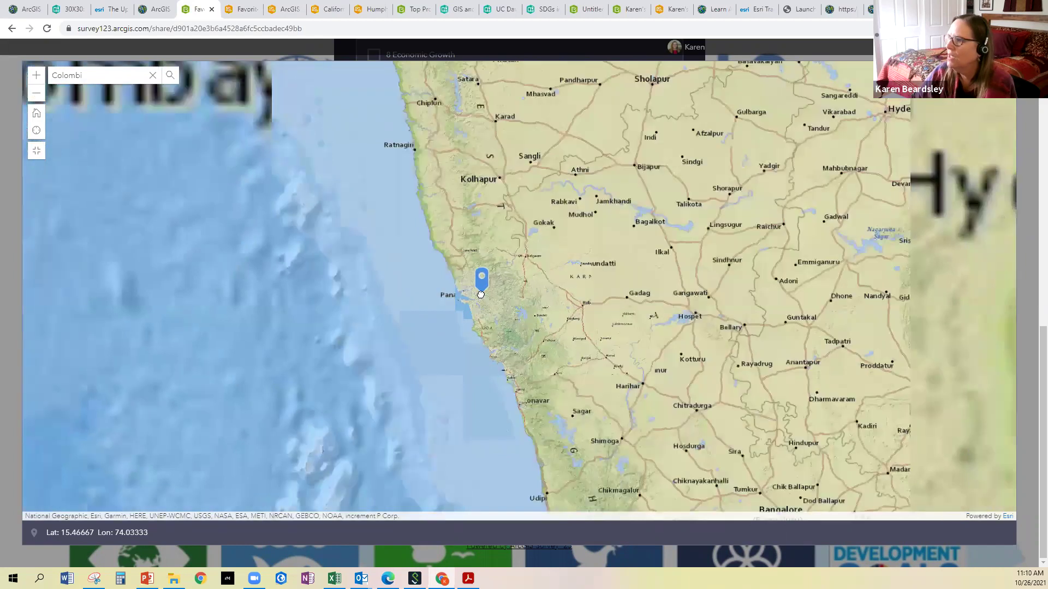
pyautogui.scroll(-1, 483, 298)
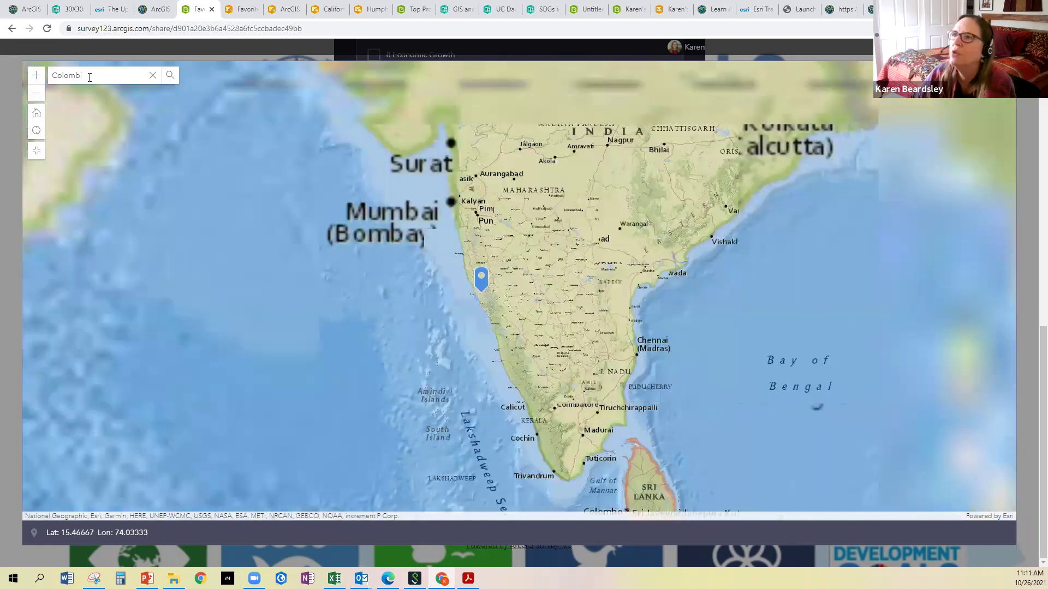
pyautogui.write('a')
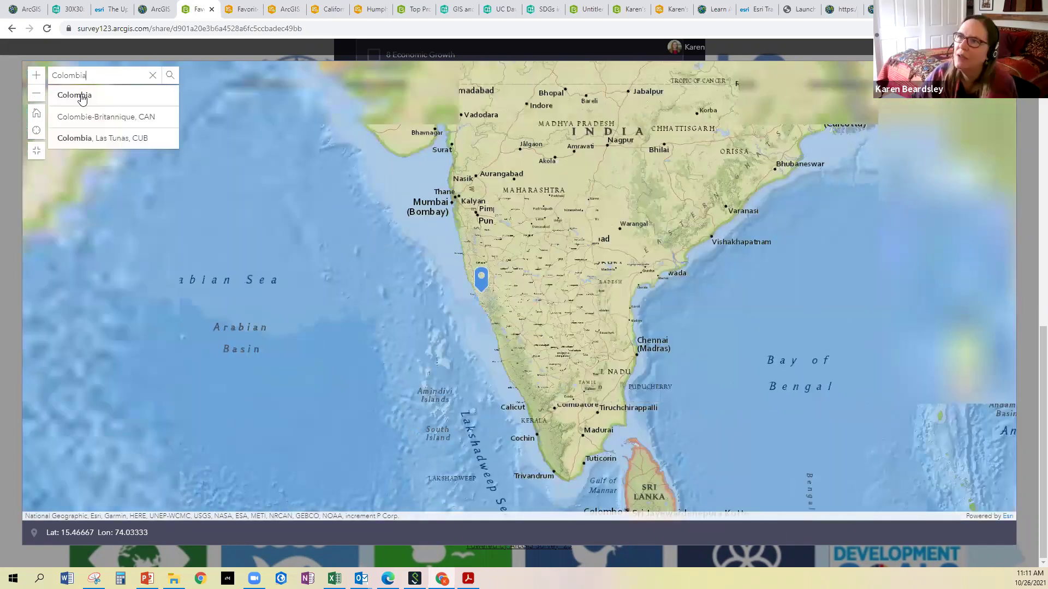
pyautogui.click(83, 95)
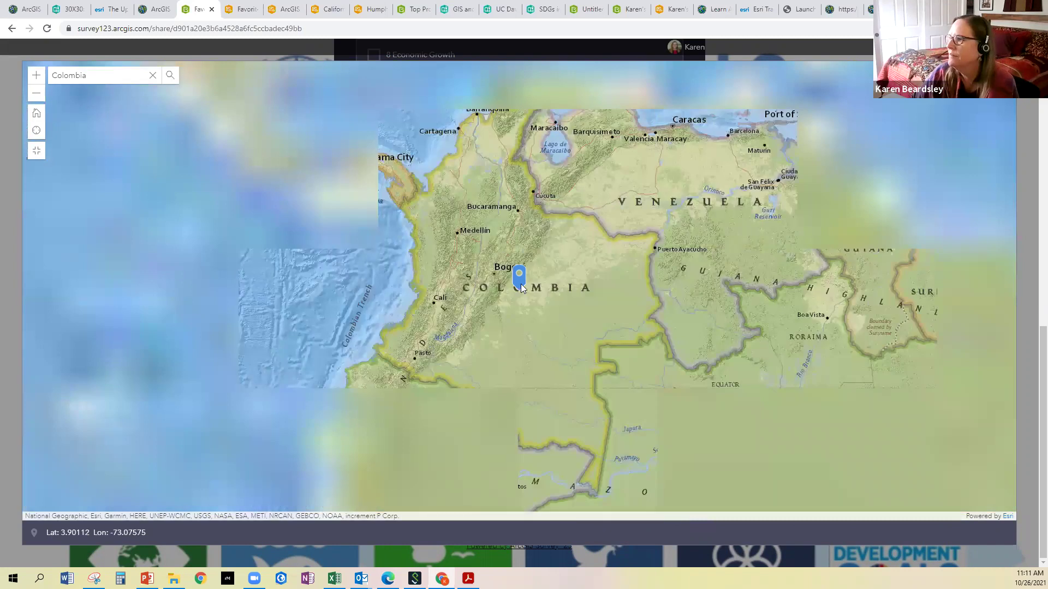
# Move the marker to Medellín (Lat 6.26048, Lon -75.59162) and restore the map's normal size
pyautogui.click(457, 235)
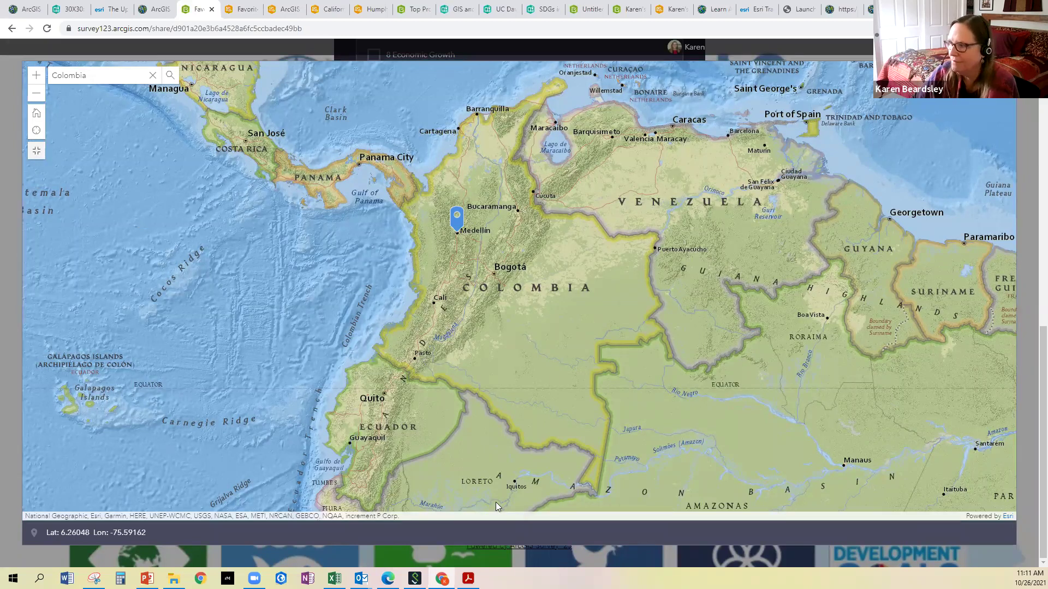
pyautogui.press('Escape')
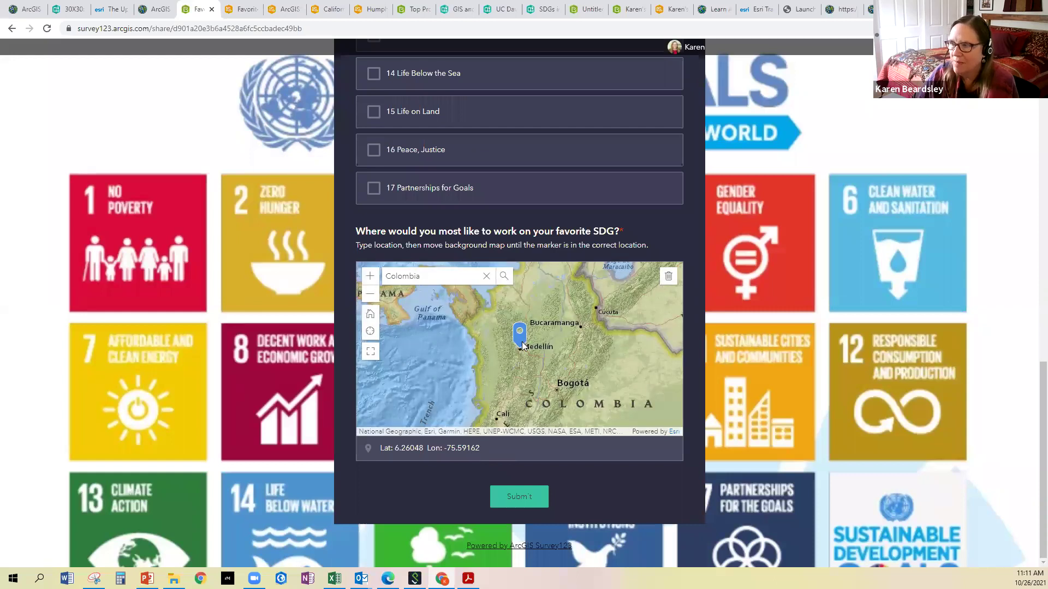
# Search for UC Davis and place the location marker at a spot in Davis
pyautogui.doubleClick(396, 276)
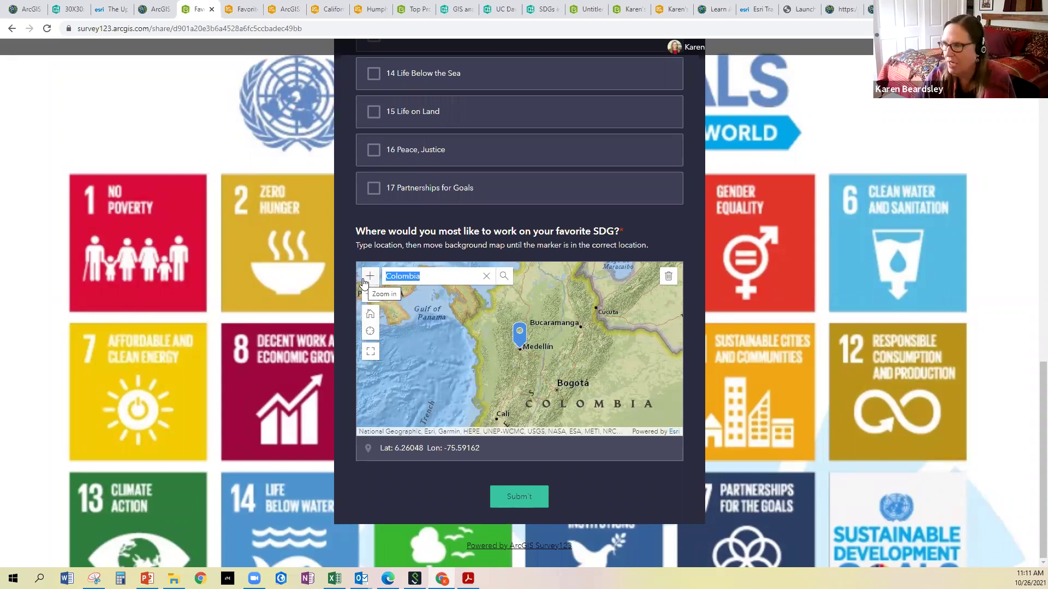
pyautogui.write('UC Davis')
pyautogui.press('Return')
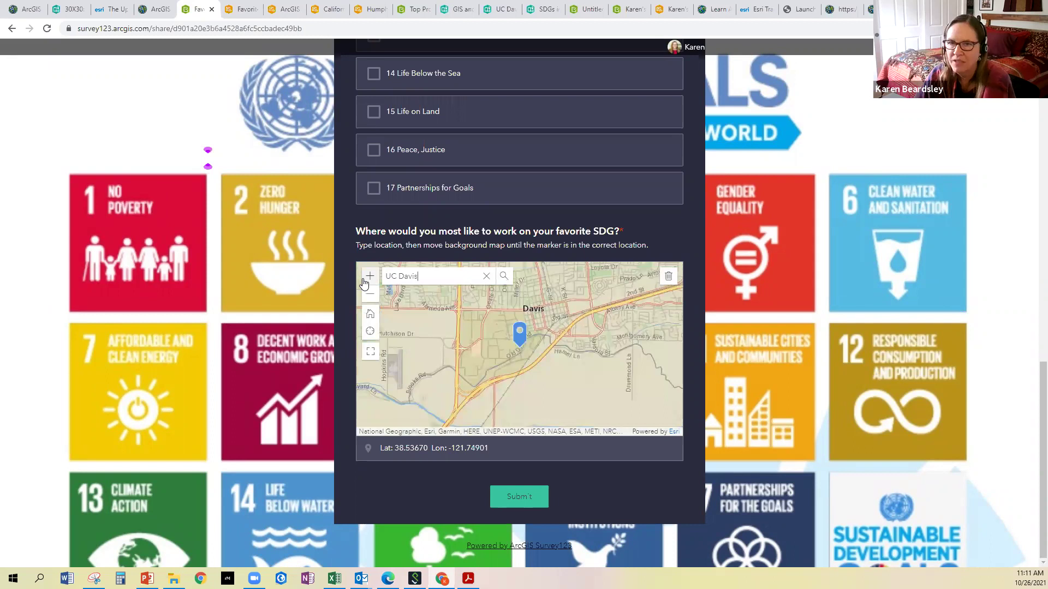
pyautogui.click(465, 373)
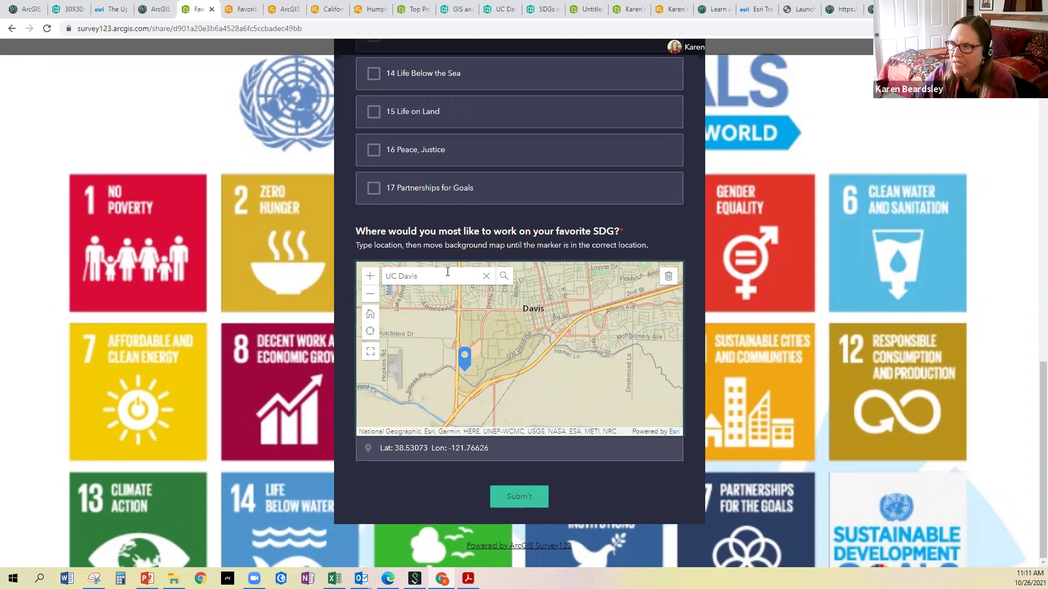
# Replace the location with Medellín, Antioquia, COL (Lat 6.24589, Lon -75.57457)
pyautogui.press('Return')
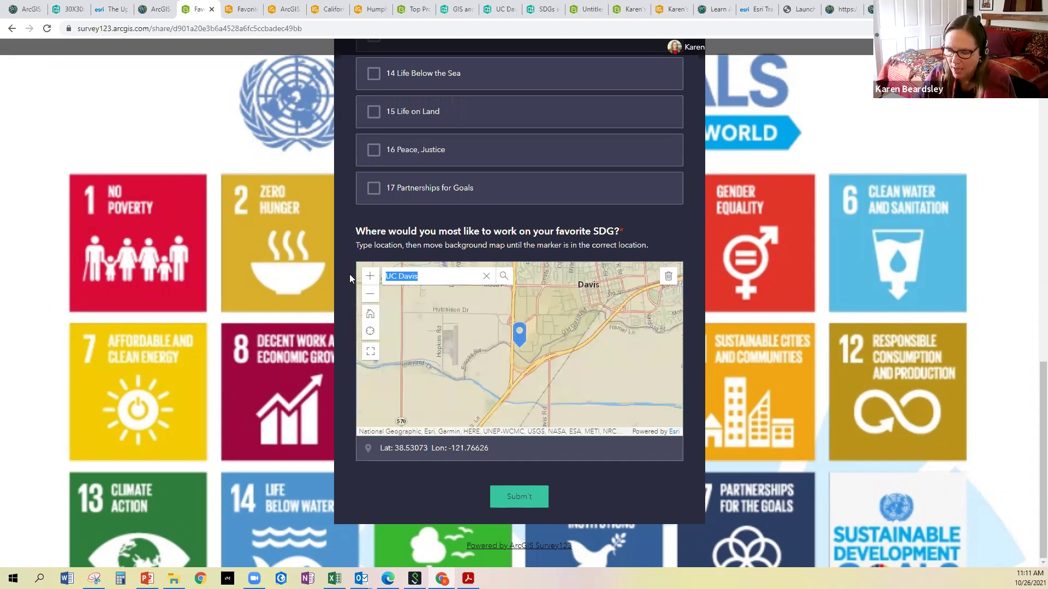
pyautogui.write('Med')
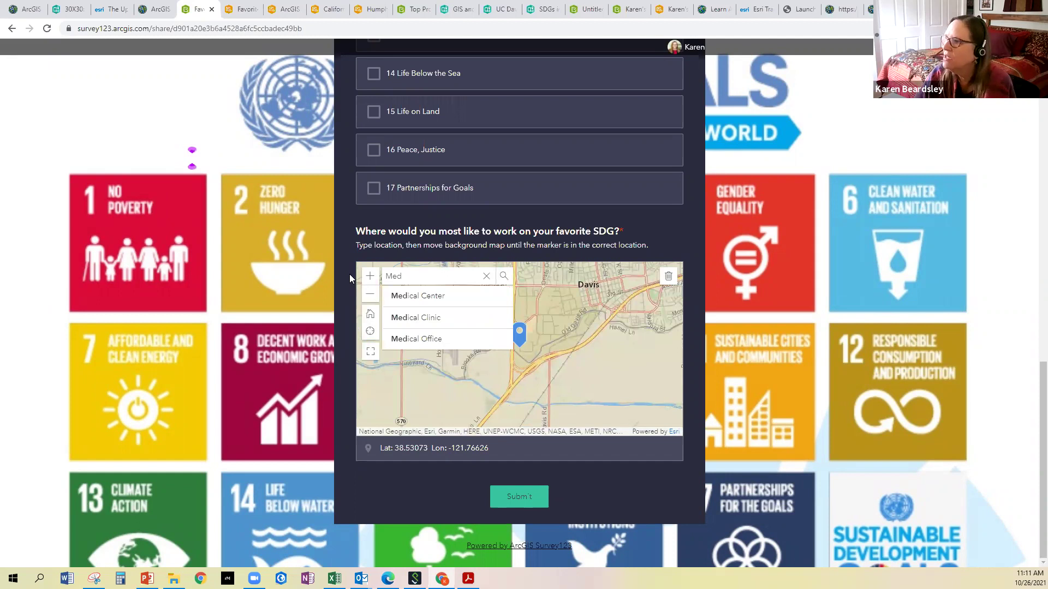
pyautogui.write('e')
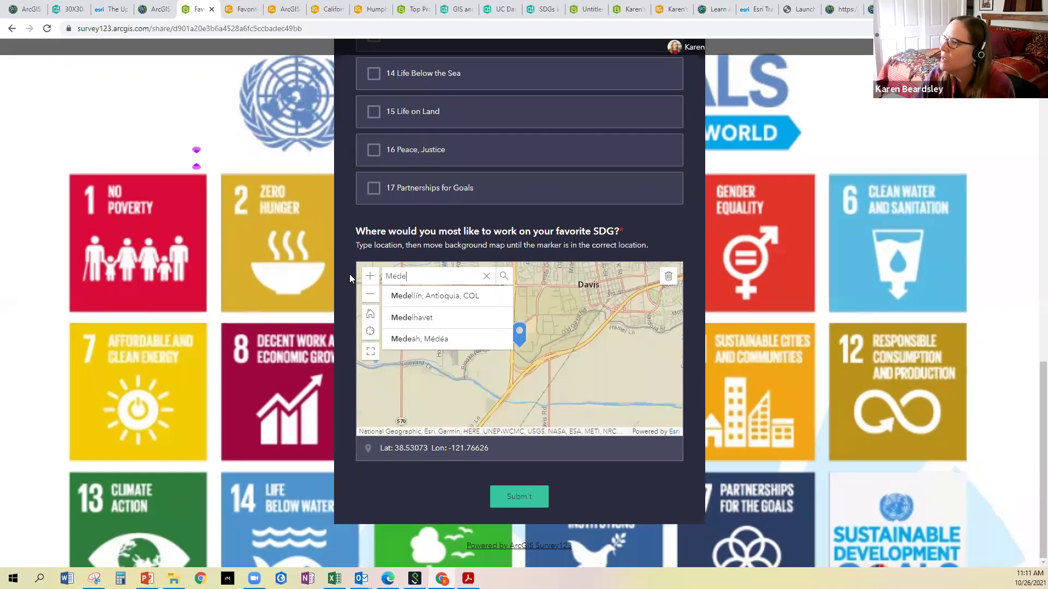
pyautogui.click(411, 294)
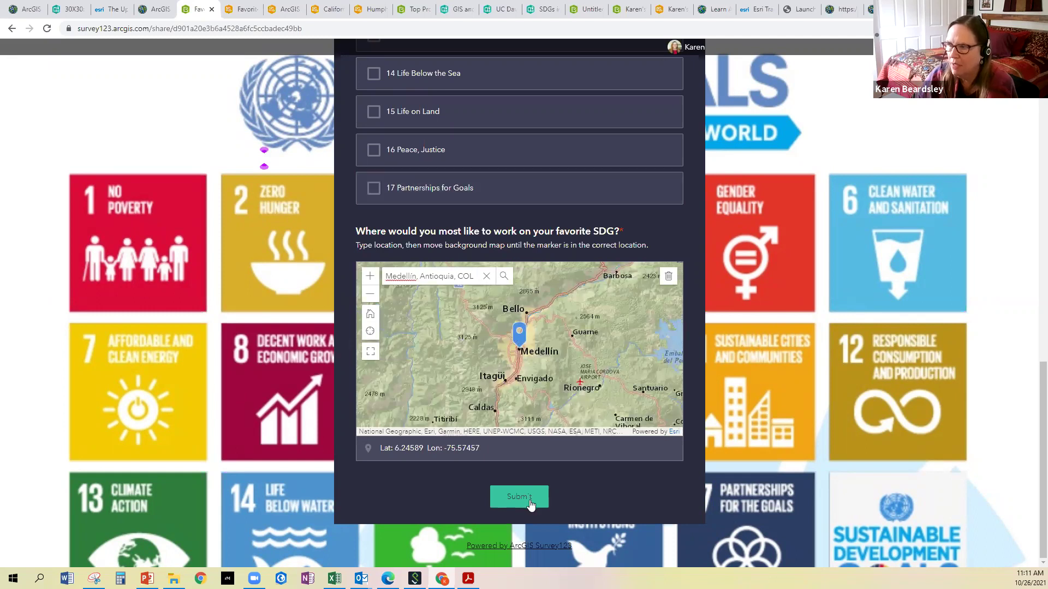
# Review the answers (2 Zero Hunger, Medellín location) and submit; the form reports 'Failed to submit.'
pyautogui.scroll(5, 450, 263)
pyautogui.scroll(6, 450, 263)
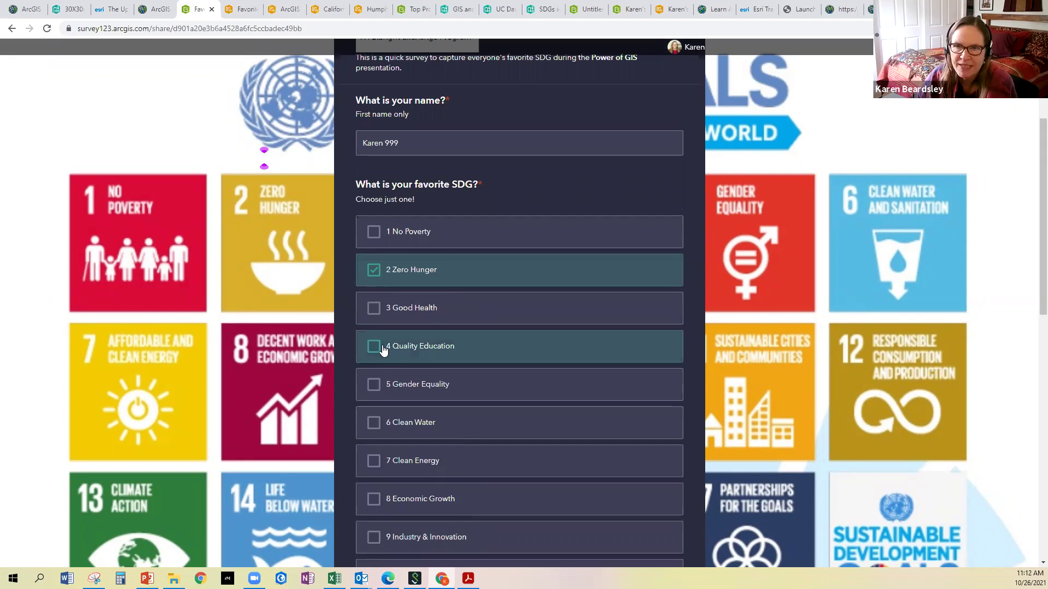
pyautogui.scroll(1, 382, 342)
pyautogui.scroll(2, 382, 343)
pyautogui.scroll(-13, 382, 343)
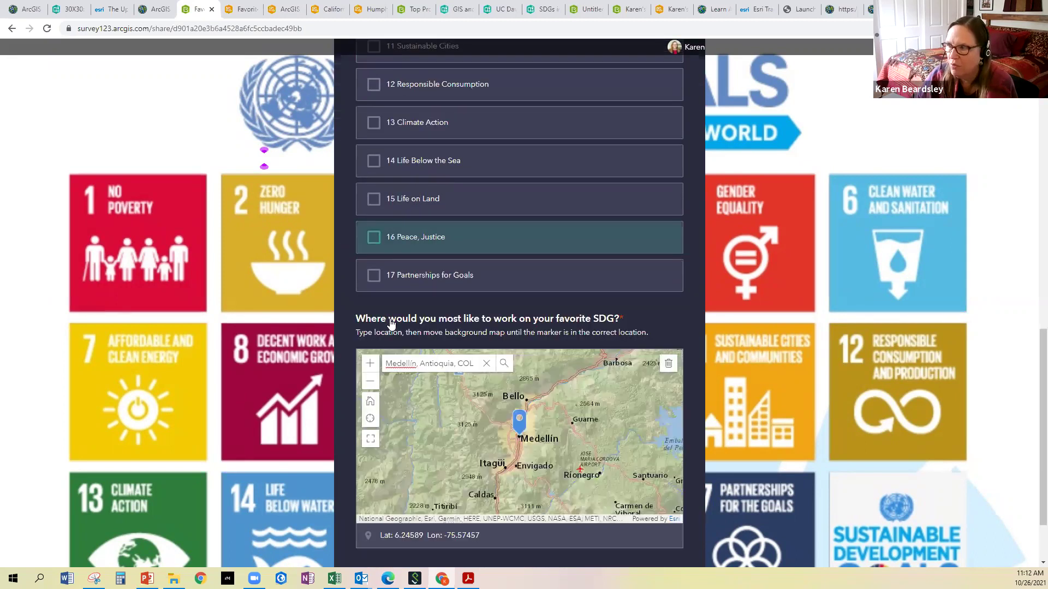
pyautogui.scroll(-2, 391, 323)
pyautogui.click(519, 498)
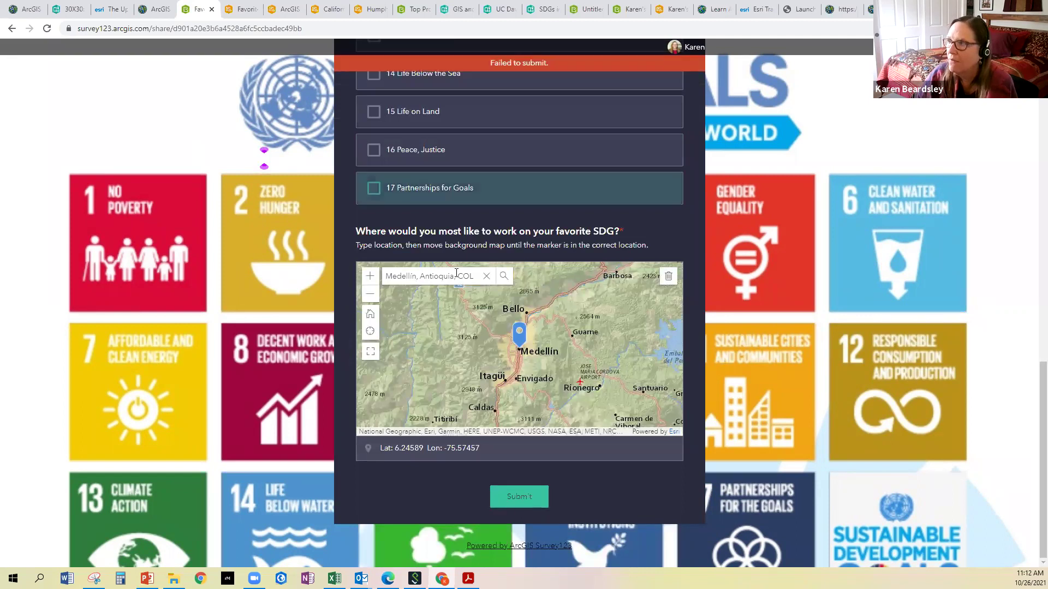
pyautogui.scroll(4, 480, 284)
pyautogui.scroll(12, 480, 284)
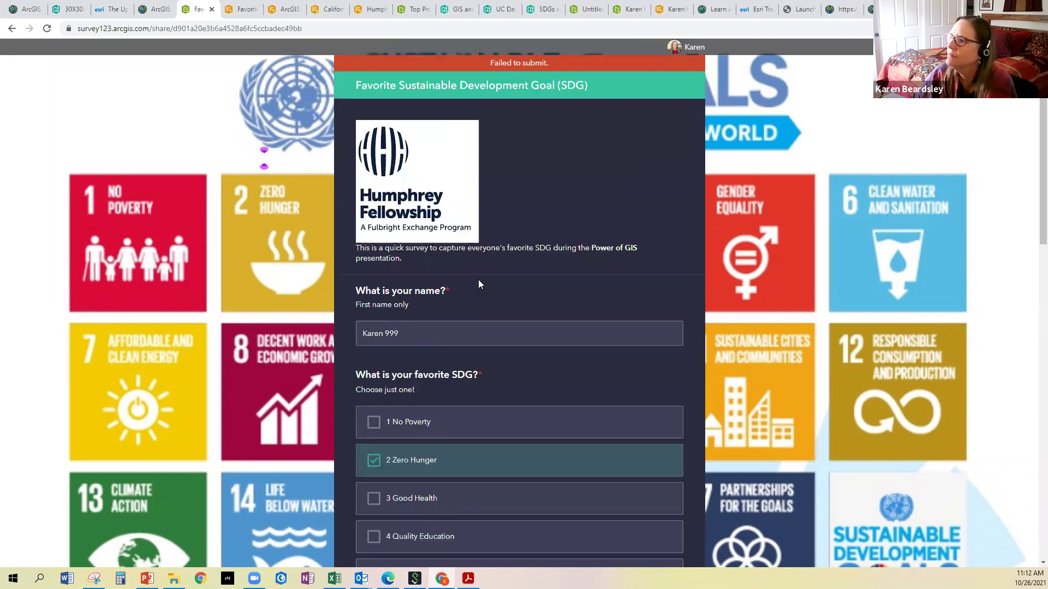
pyautogui.scroll(-14, 479, 281)
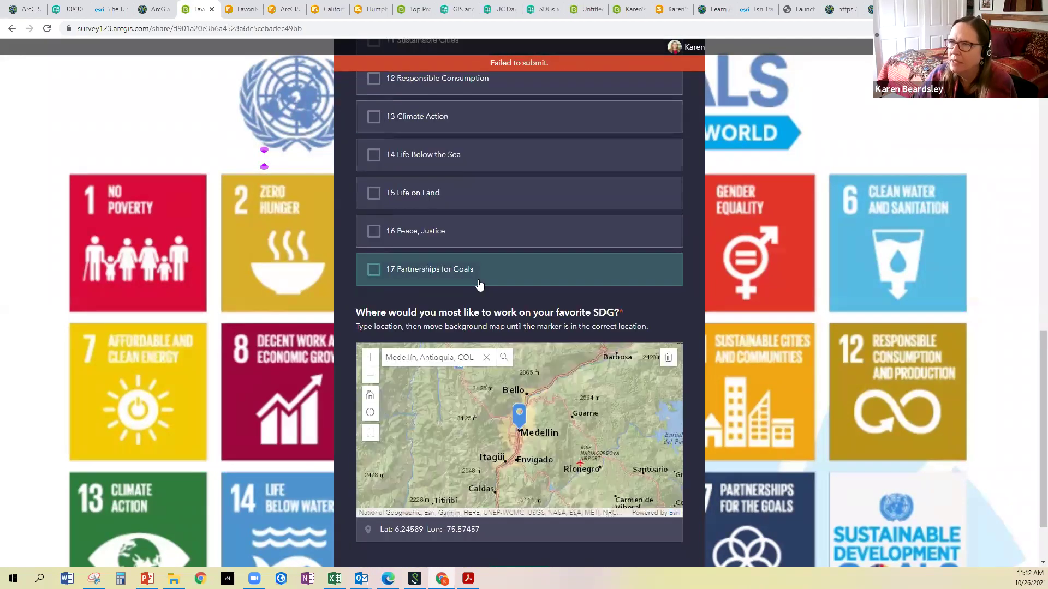
pyautogui.scroll(-2, 479, 285)
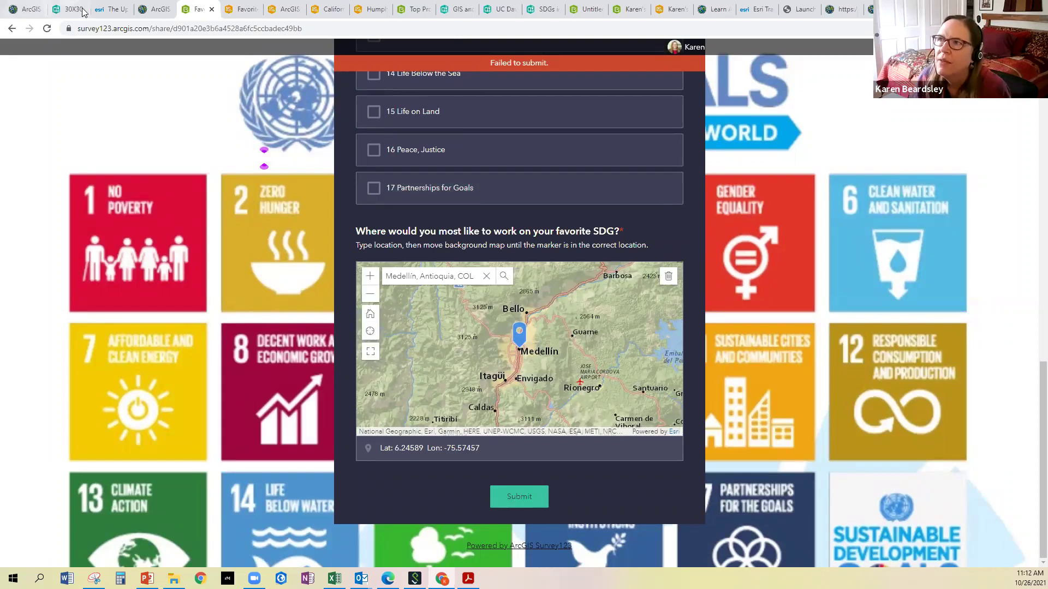
# Open Survey123's My Surveys list from the ArcGIS Online app launcher, then return to the Favorite SDGs dashboard
pyautogui.click(162, 10)
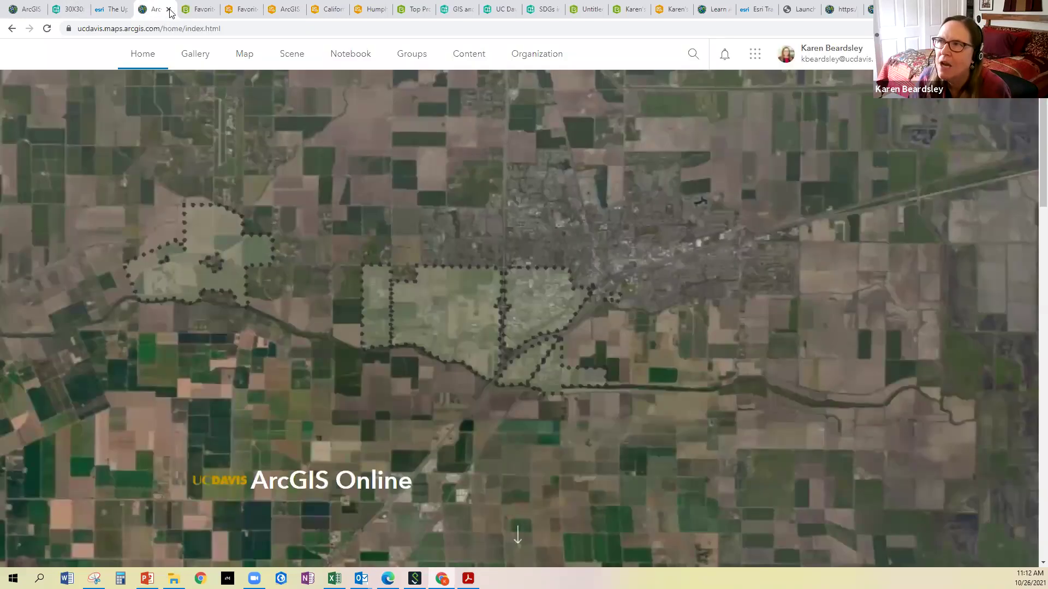
pyautogui.click(754, 55)
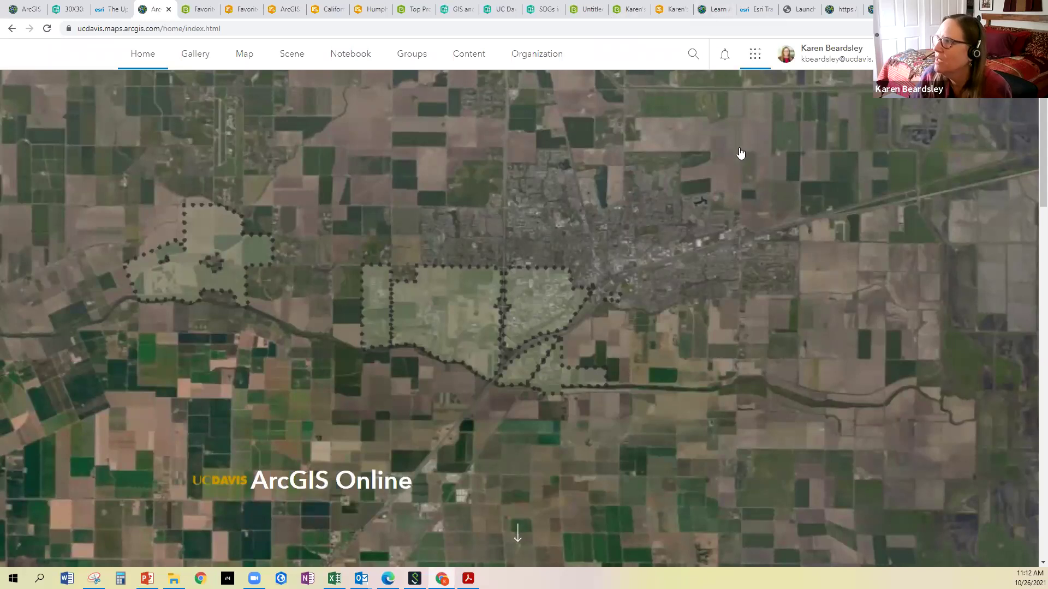
pyautogui.click(629, 160)
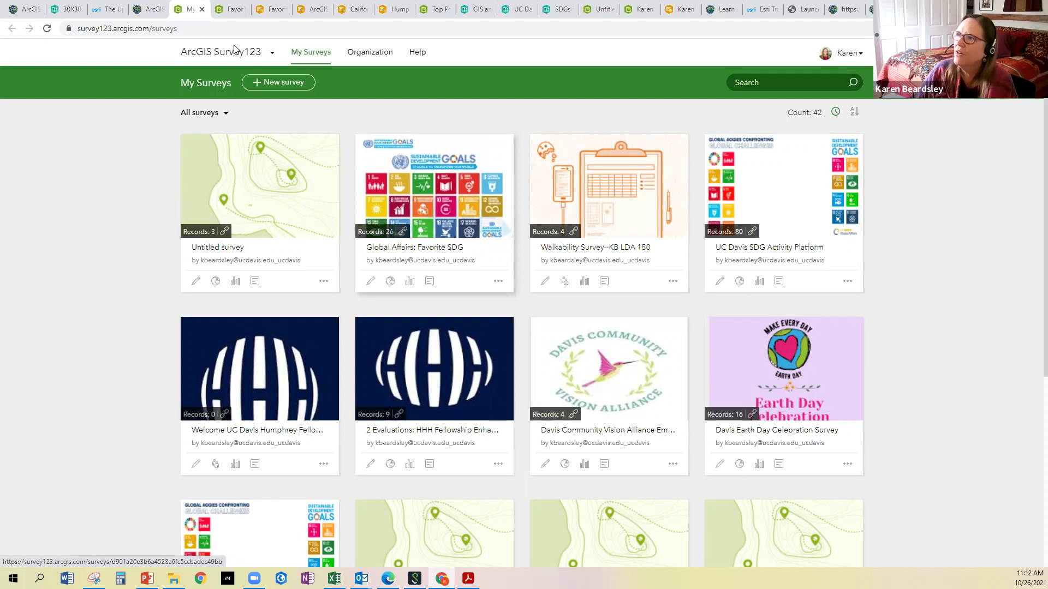
pyautogui.click(261, 12)
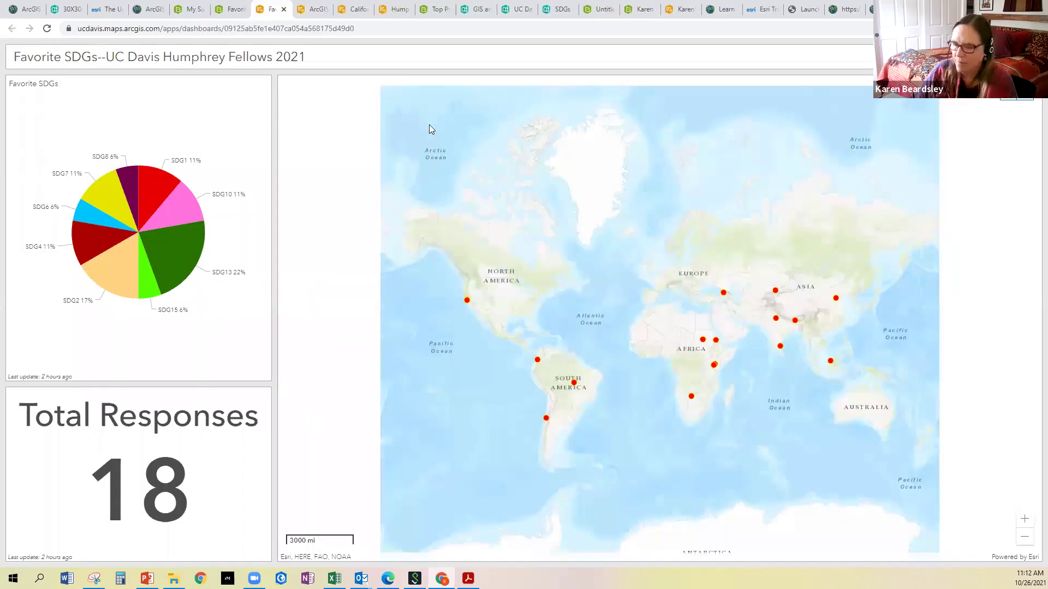
# Reload the Favorite SDGs dashboard and view the North American and Birmingham response details
pyautogui.press('F5')
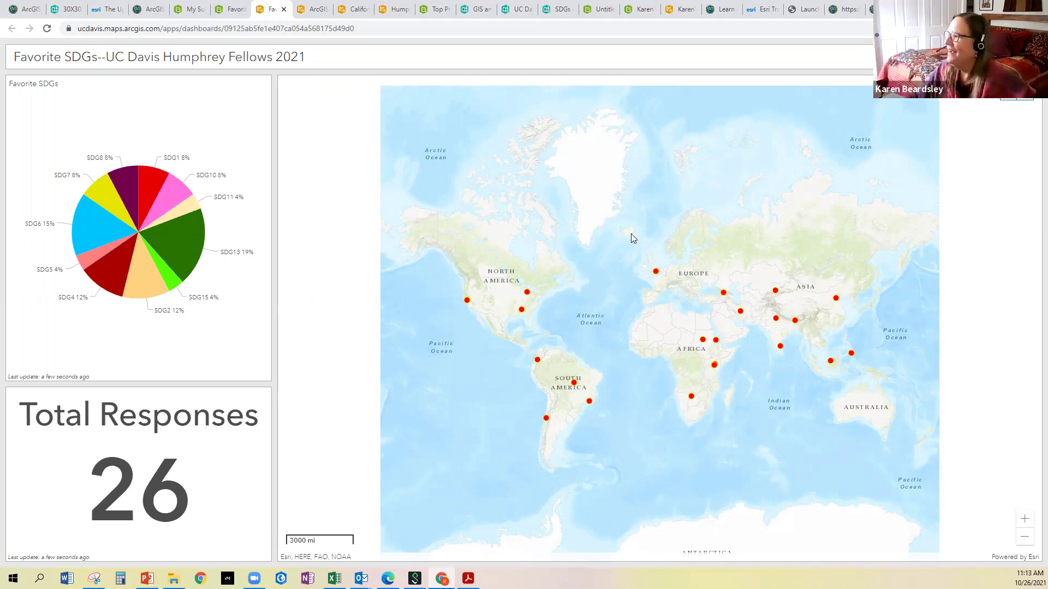
pyautogui.click(527, 294)
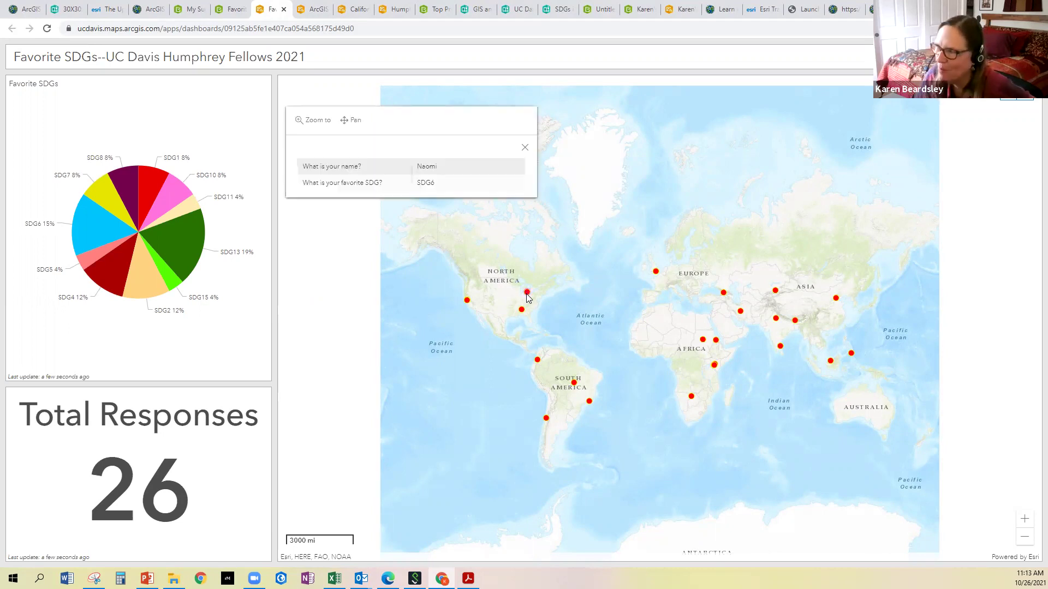
pyautogui.scroll(1, 526, 293)
pyautogui.scroll(4, 525, 294)
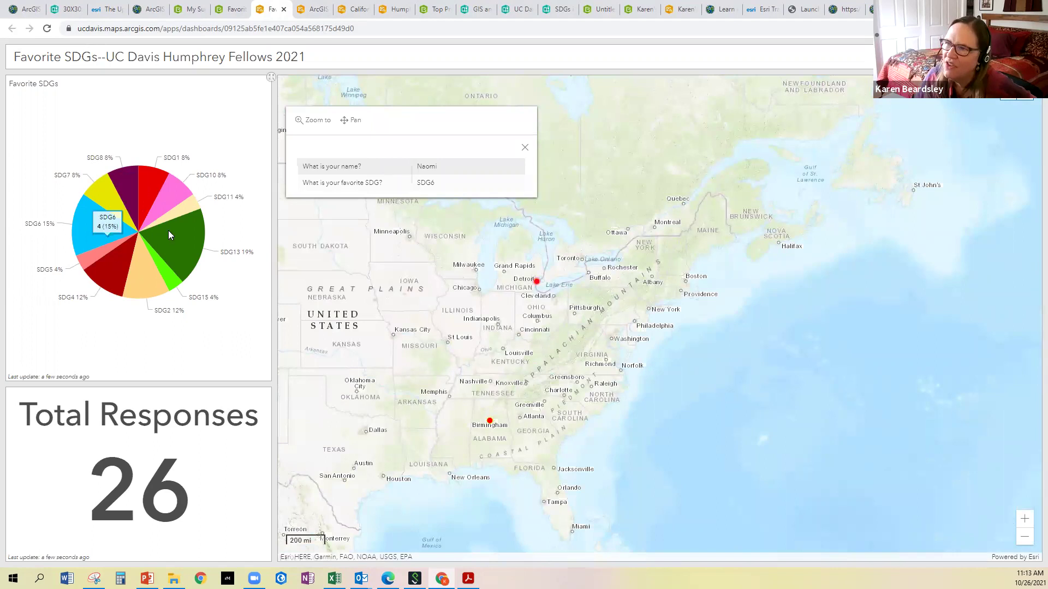
pyautogui.click(490, 423)
pyautogui.click(489, 423)
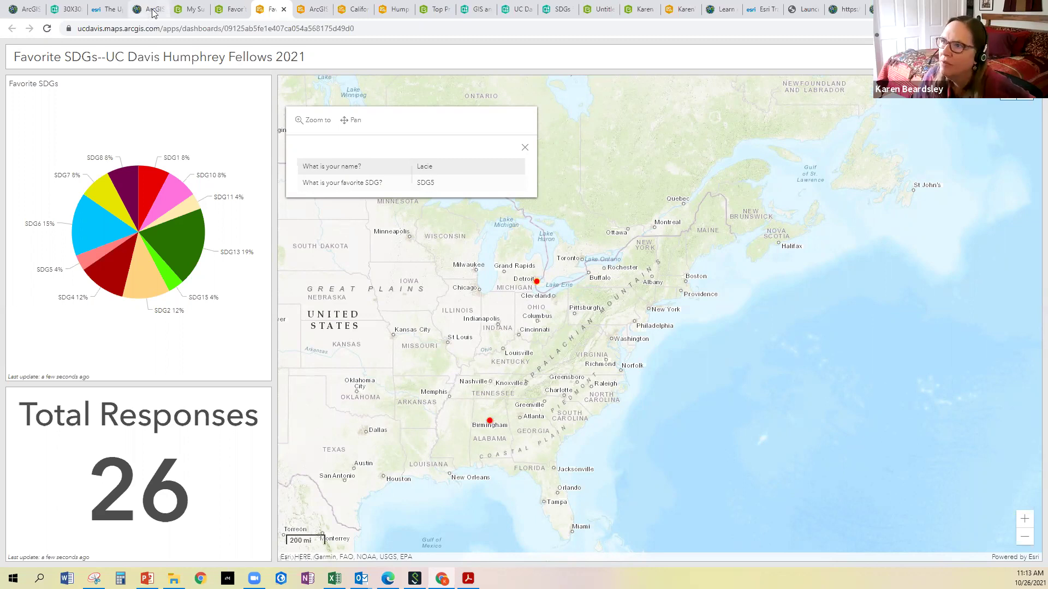
# Check the ArcGIS Online home, My Surveys list and survey form tabs, then return to the dashboard
pyautogui.hotkey('ctrl', '4')
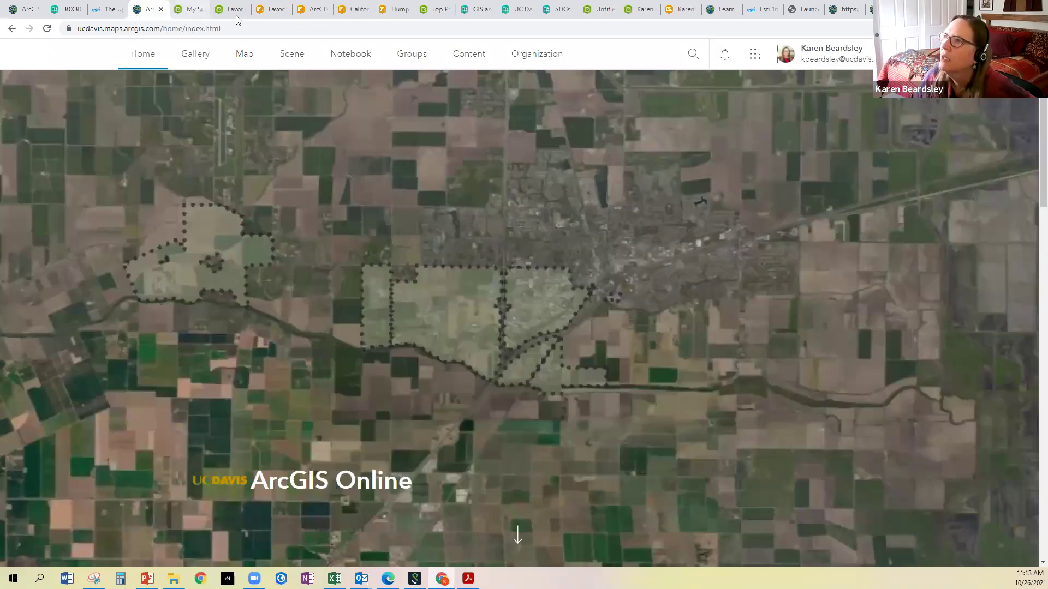
pyautogui.click(187, 11)
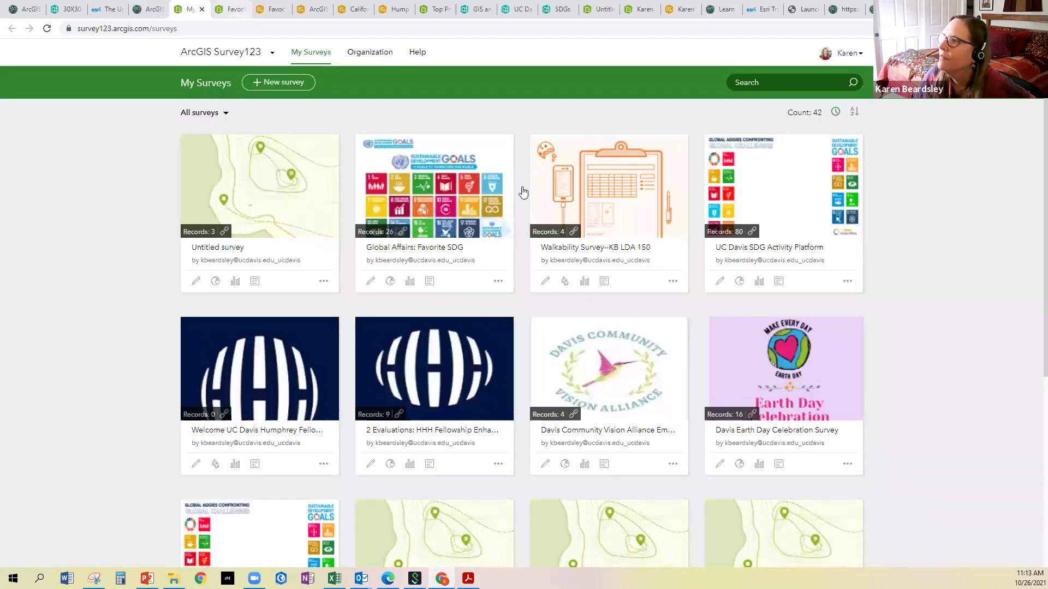
pyautogui.hotkey('ctrl', 'Tab')
pyautogui.scroll(8, 521, 188)
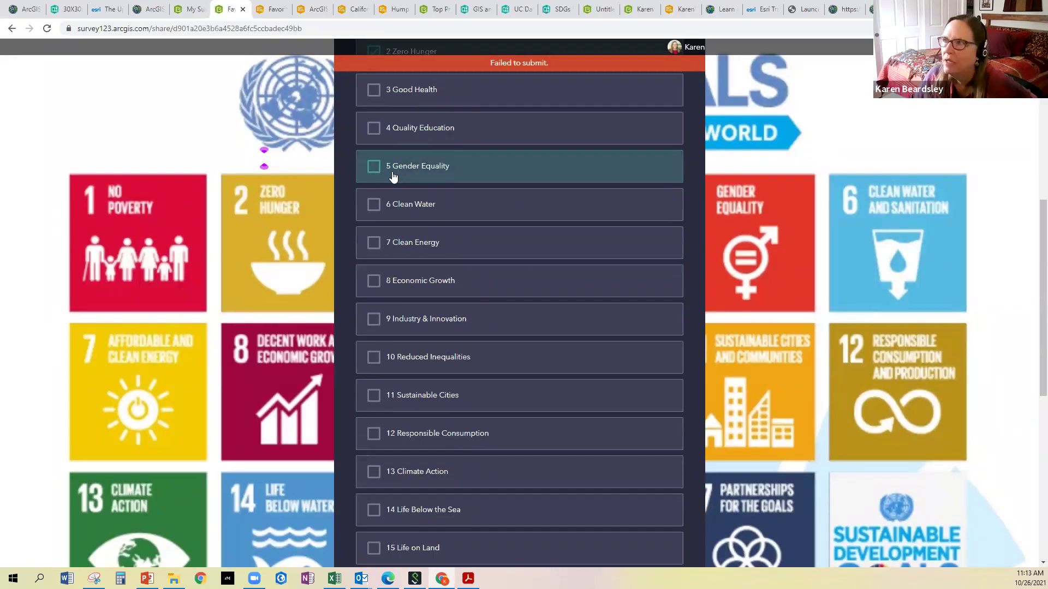
pyautogui.hotkey('ctrl', 'Tab')
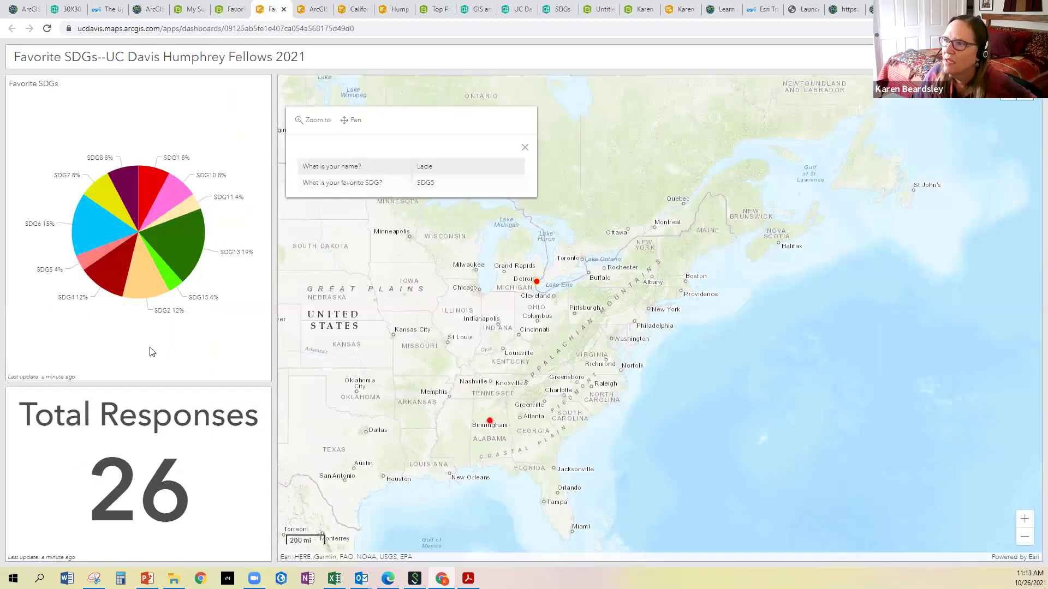
# Close the respondent popup, zoom the map out to world view, then open the My dashboards gallery
pyautogui.click(525, 150)
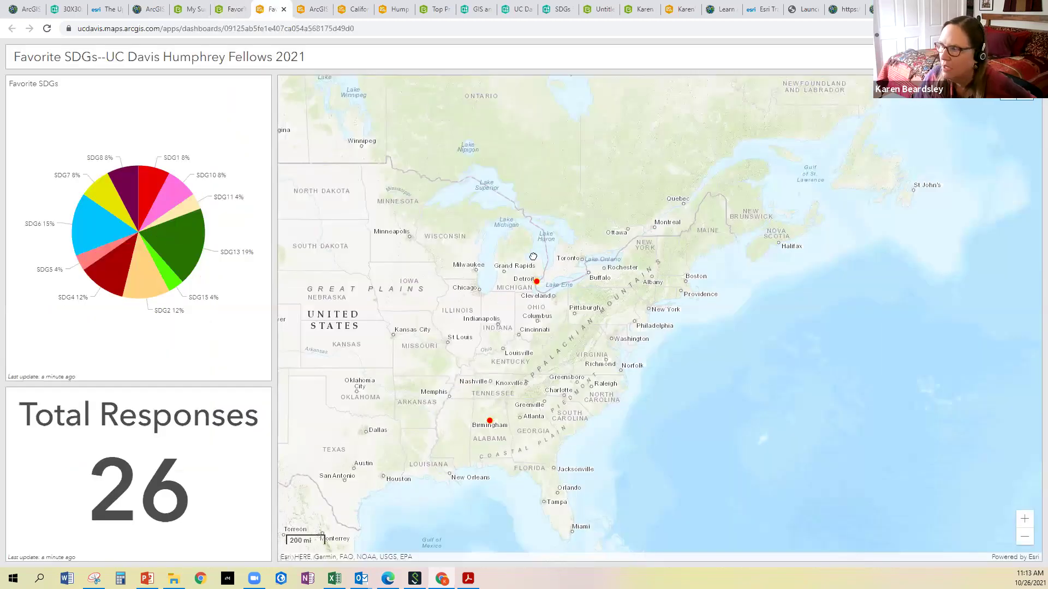
pyautogui.scroll(-1, 502, 285)
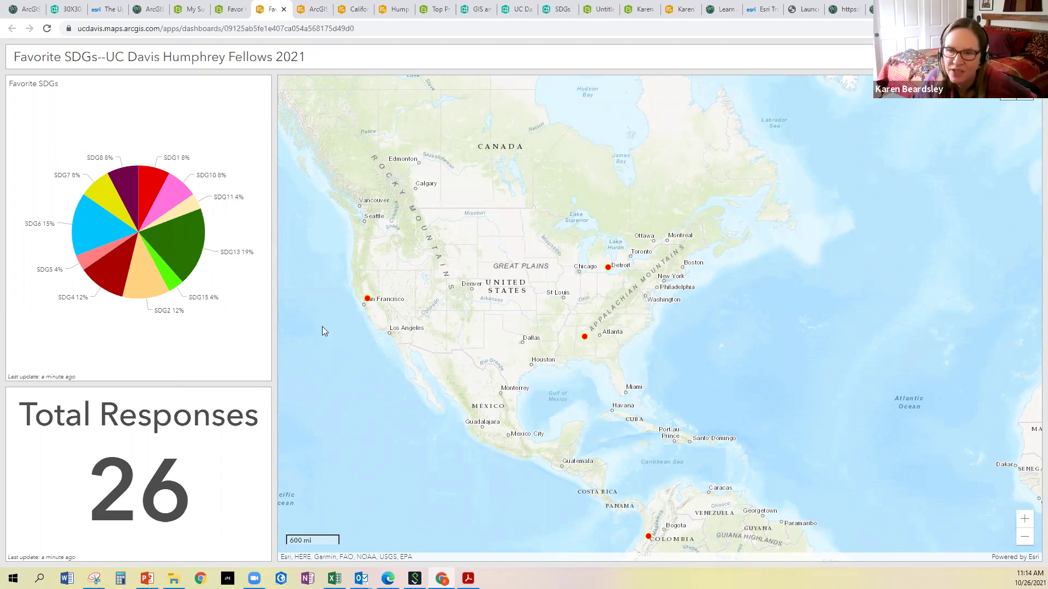
pyautogui.scroll(-3, 322, 331)
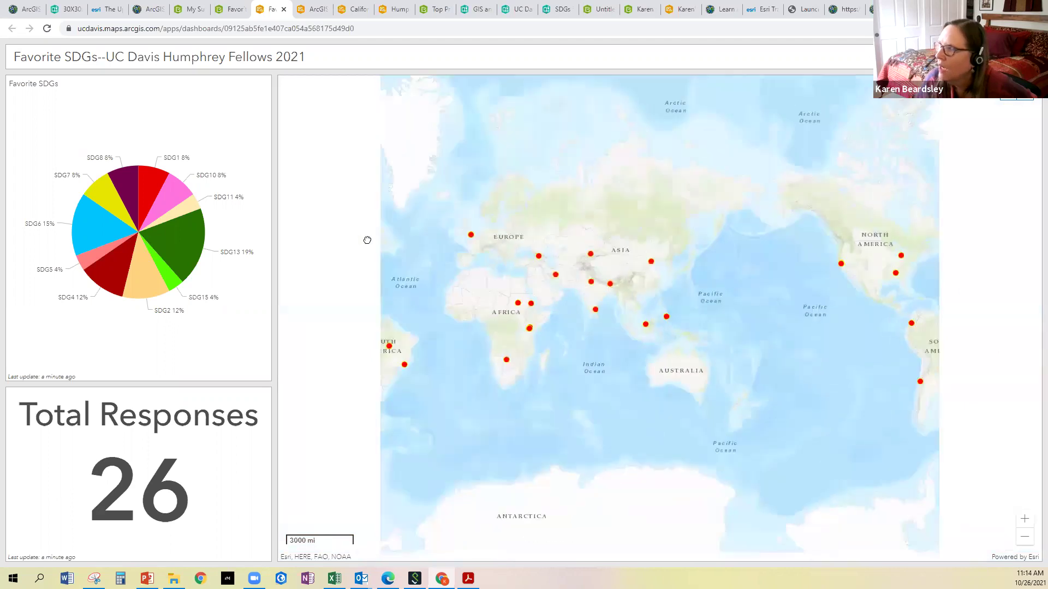
pyautogui.scroll(-2, 475, 284)
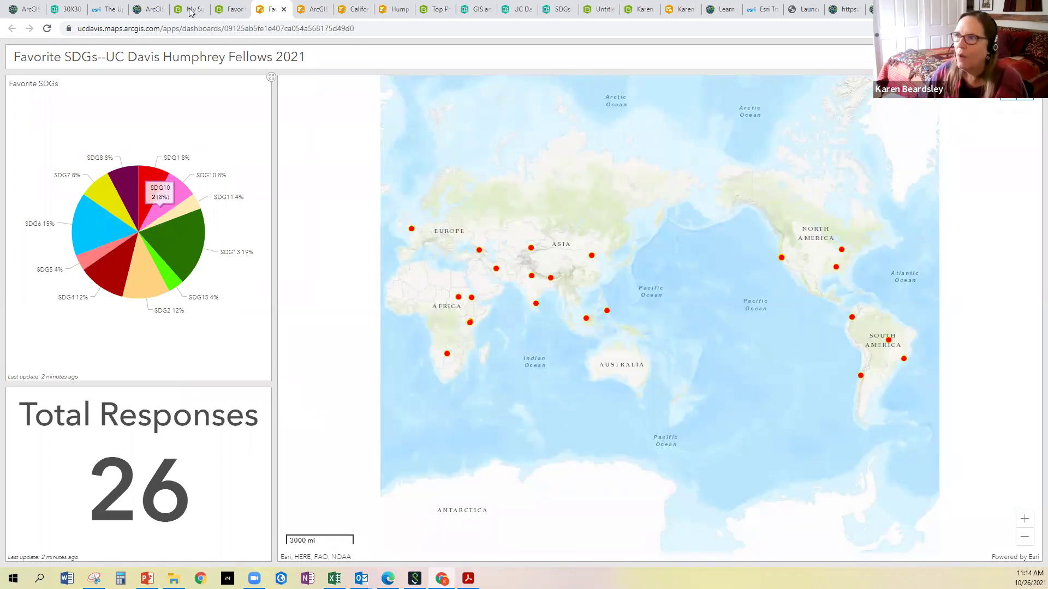
pyautogui.click(316, 10)
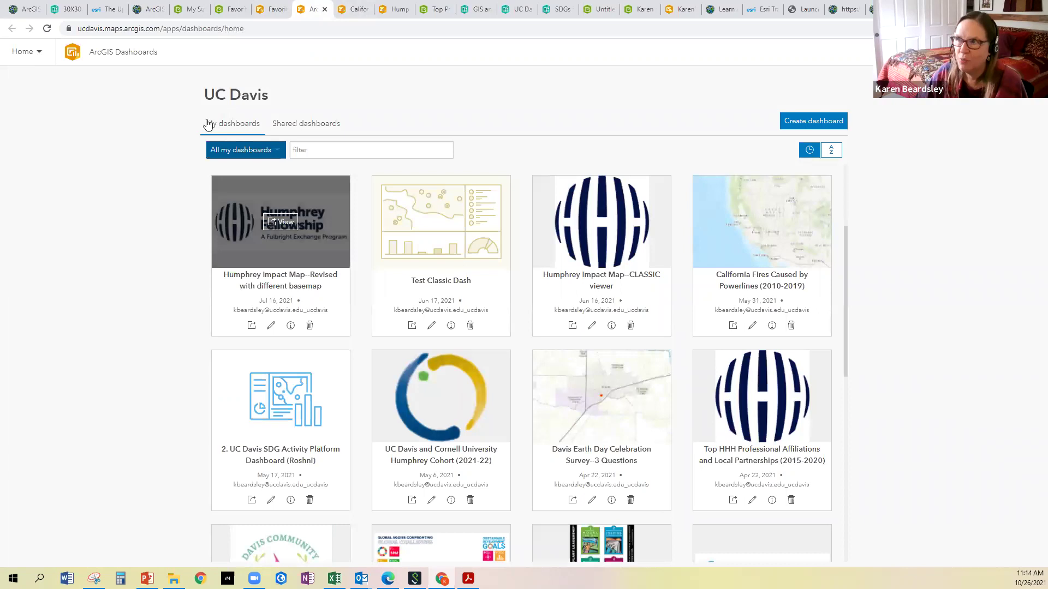
# Launch Dashboards in a new tab from the ArcGIS Online app launcher
pyautogui.click(149, 10)
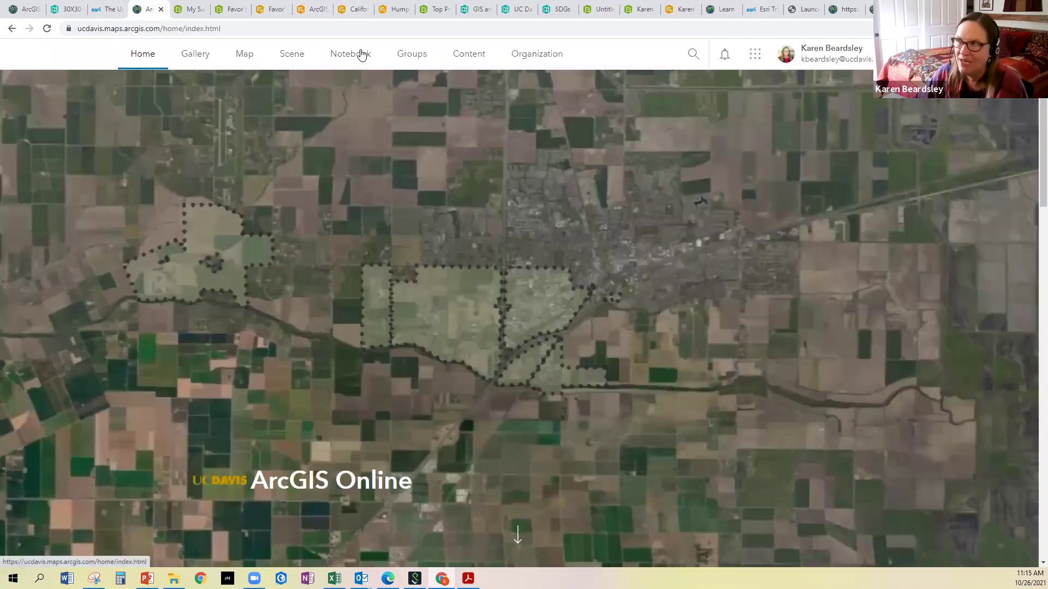
pyautogui.click(755, 57)
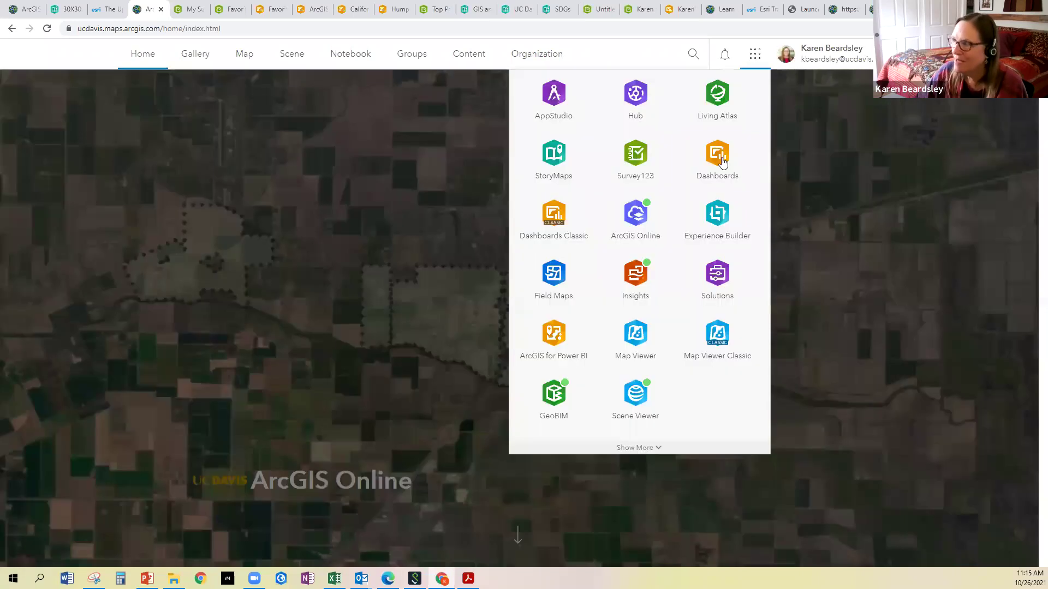
pyautogui.click(721, 160)
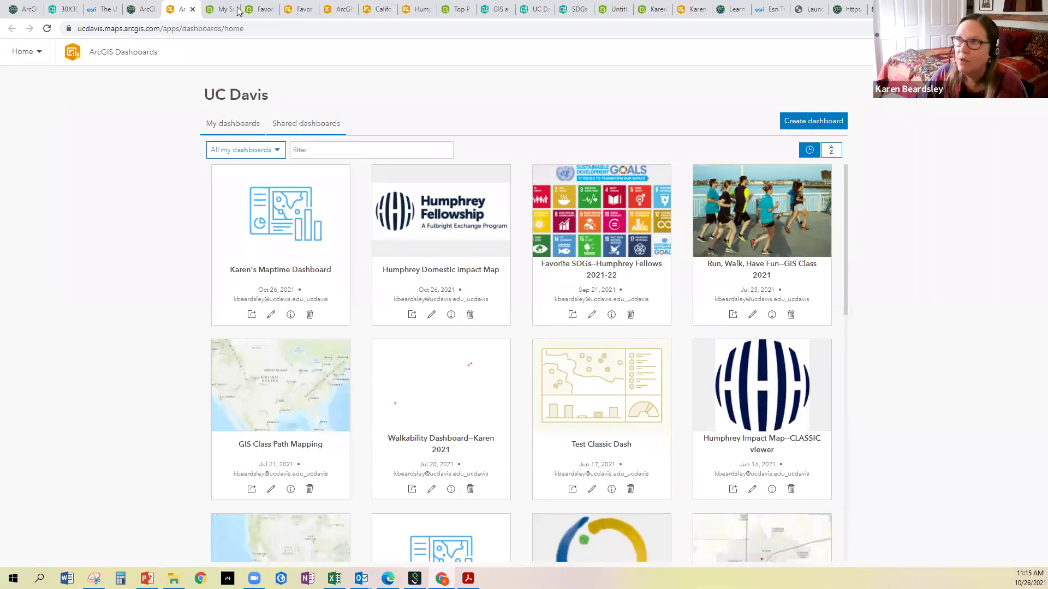
# Switch to the California fire causes dashboard showing 199 powerline fires of 3.9k for 2010–2020
pyautogui.click(260, 15)
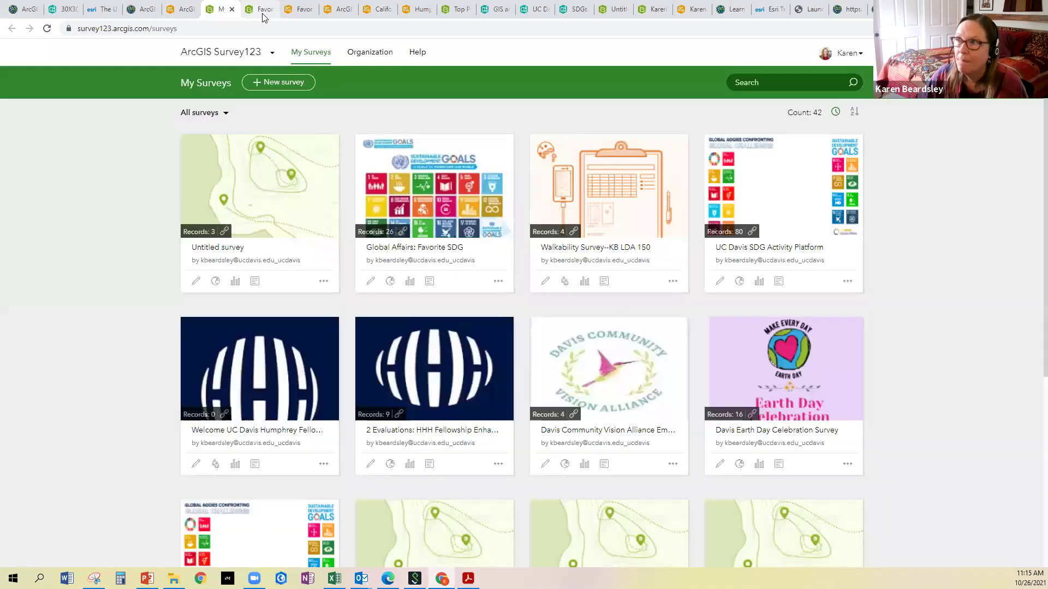
pyautogui.hotkey('ctrl', 'Tab')
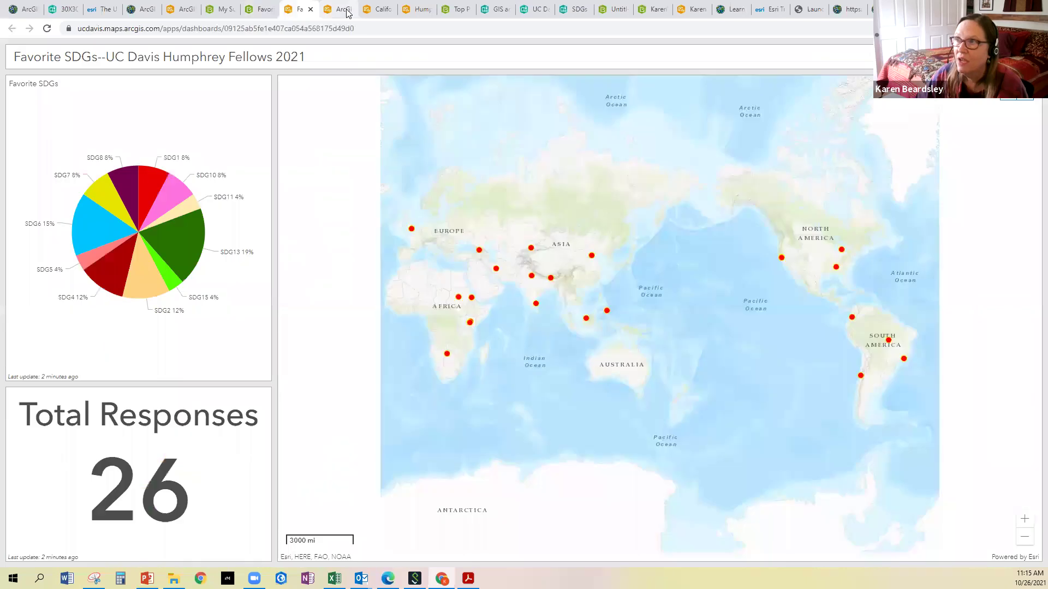
pyautogui.click(346, 11)
pyautogui.click(384, 11)
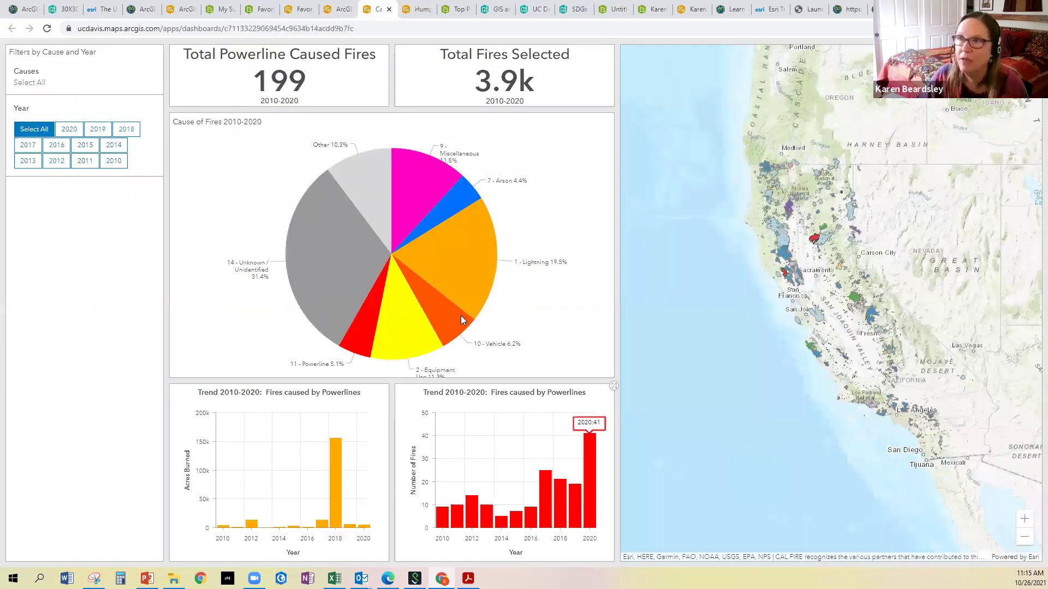
# Pan the California fire map, inspect the cause charts, and try the 2020 and 2019 Year filters
pyautogui.moveTo(460, 316)
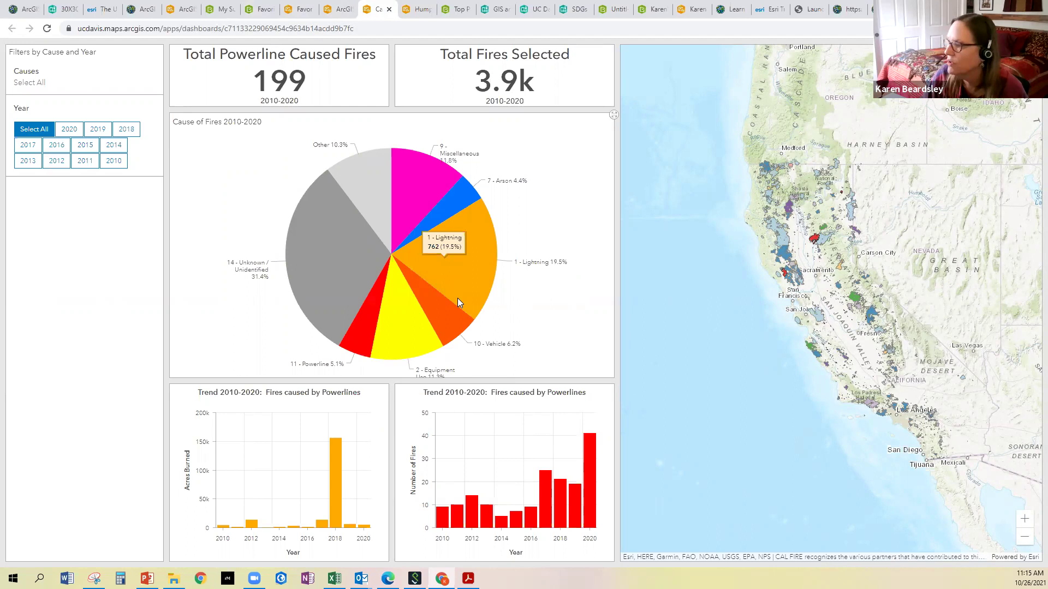
pyautogui.moveTo(794, 243); pyautogui.dragTo(710, 238)
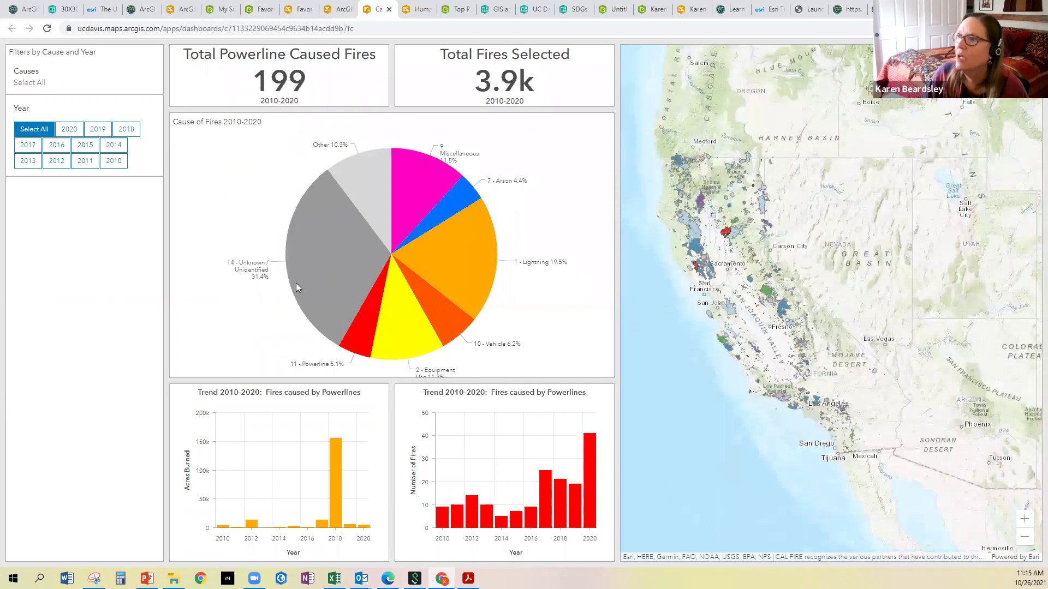
pyautogui.moveTo(360, 338)
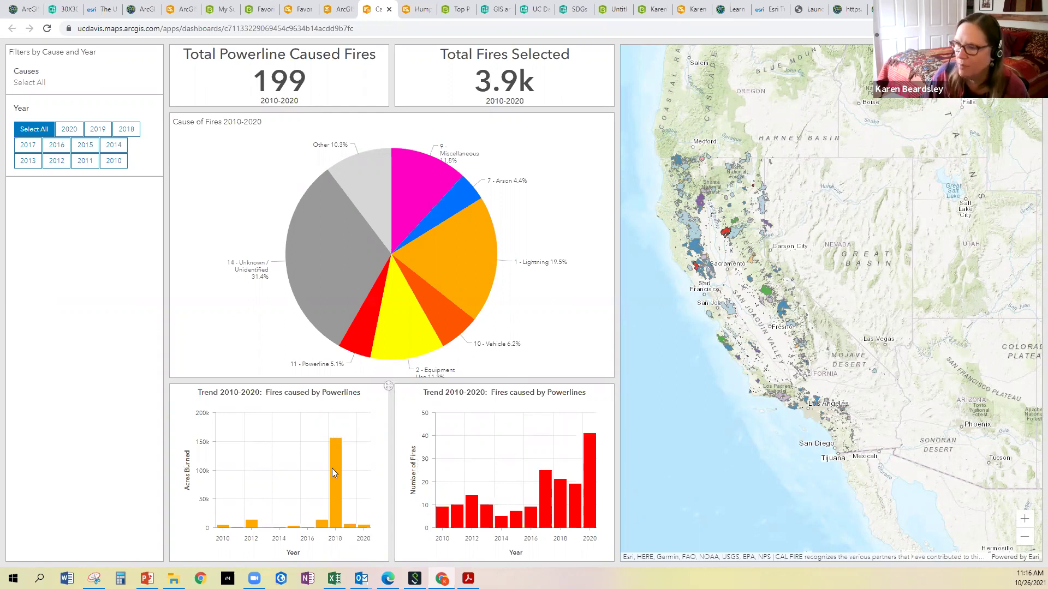
pyautogui.moveTo(335, 461)
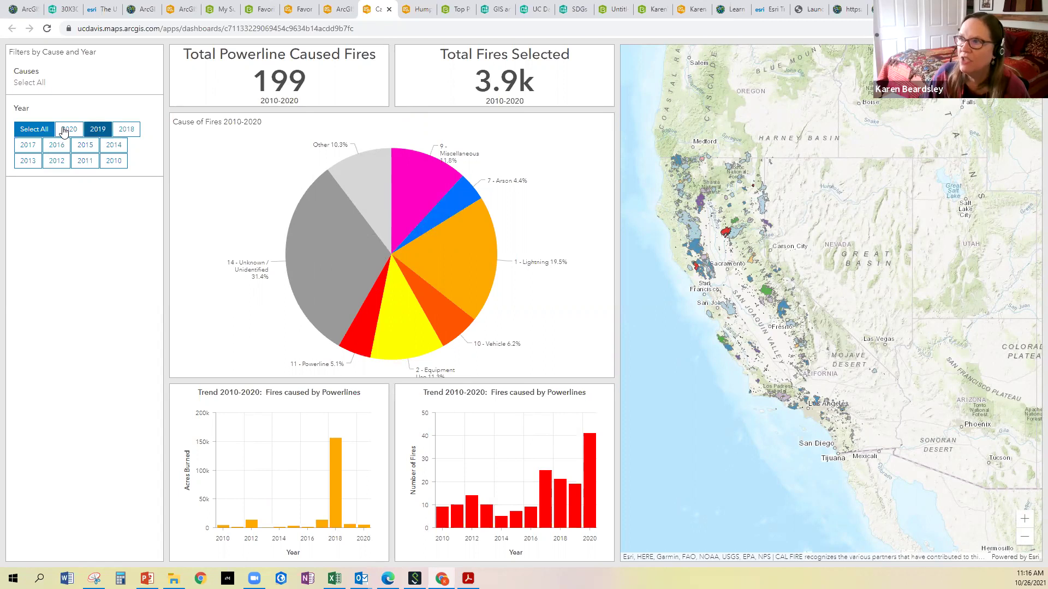
pyautogui.click(61, 134)
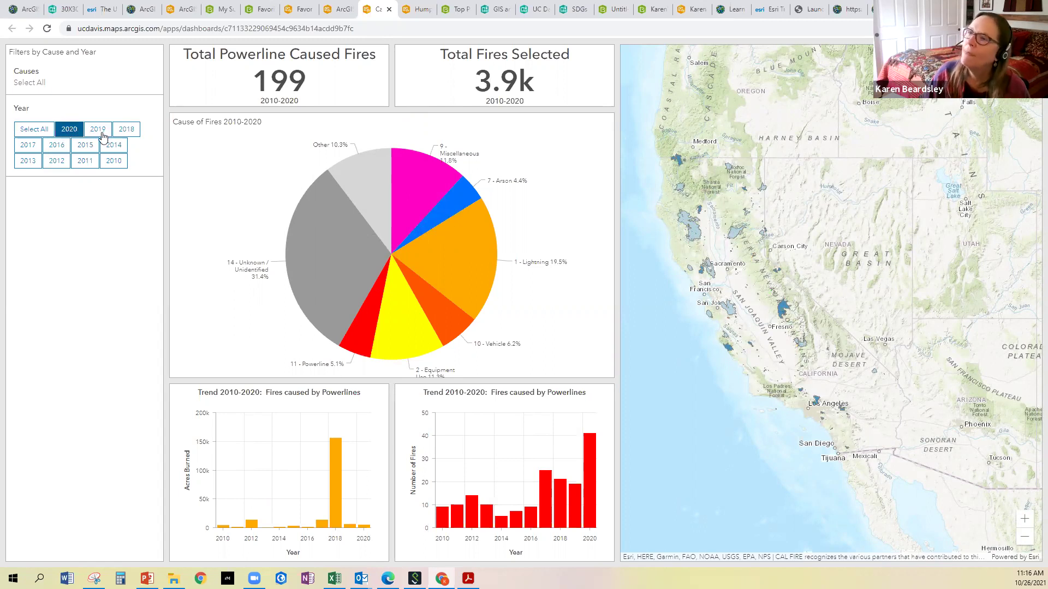
pyautogui.click(101, 134)
pyautogui.click(75, 134)
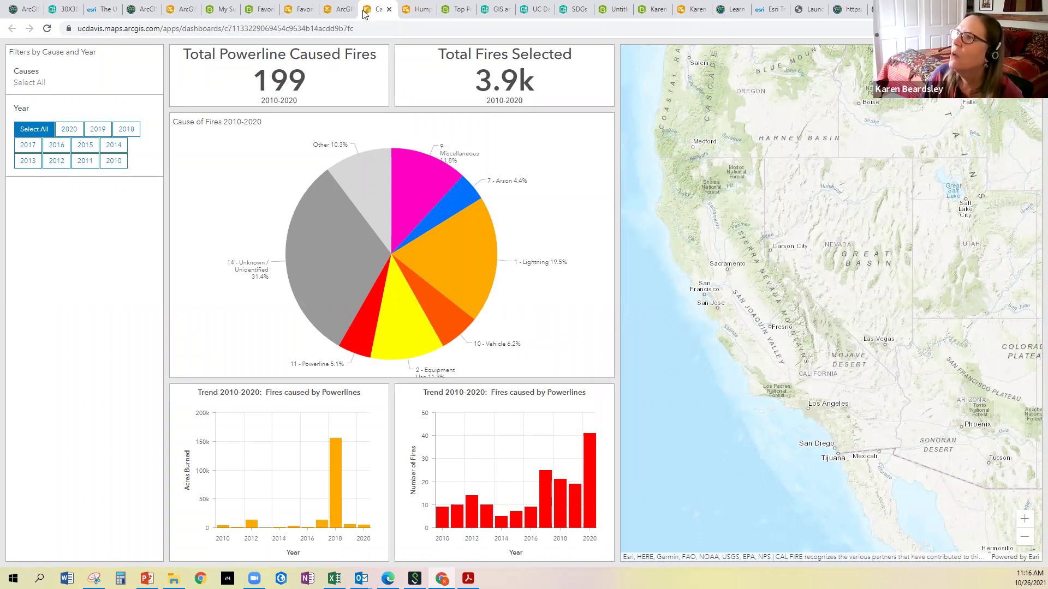
# Return to the Humphrey Fellowship tab and reload it as the Domestic Impact Map
pyautogui.click(410, 10)
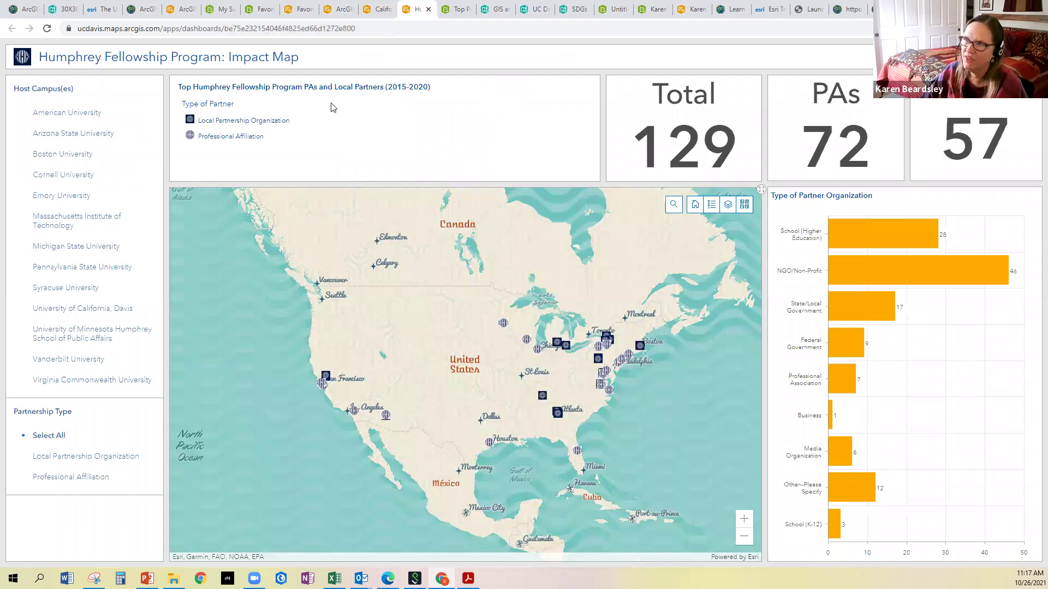
pyautogui.hotkey('ctrl', 'shift', 'Tab')
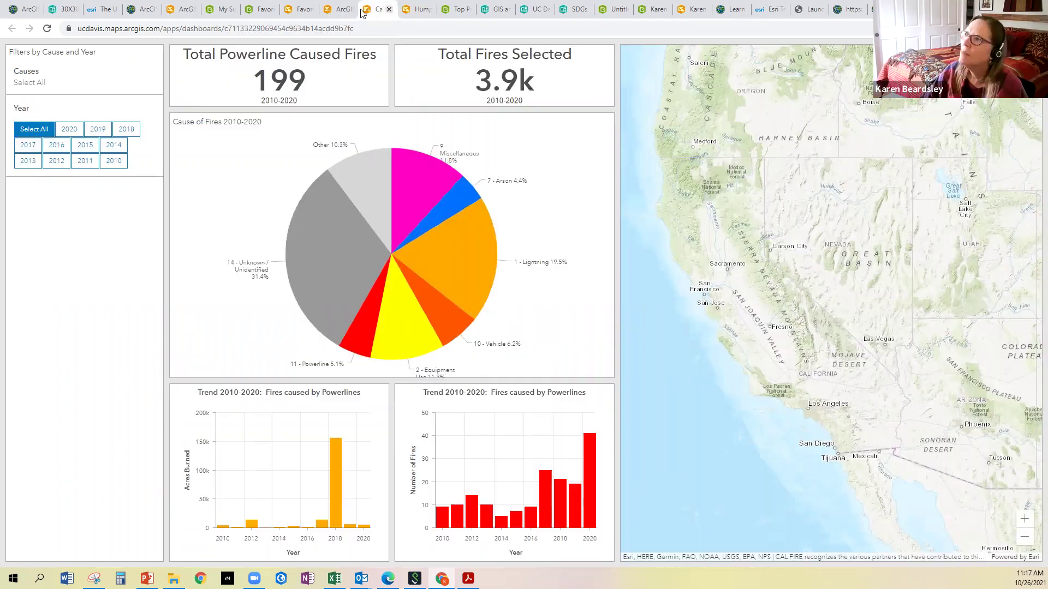
pyautogui.hotkey('ctrl', 'shift', 'Tab')
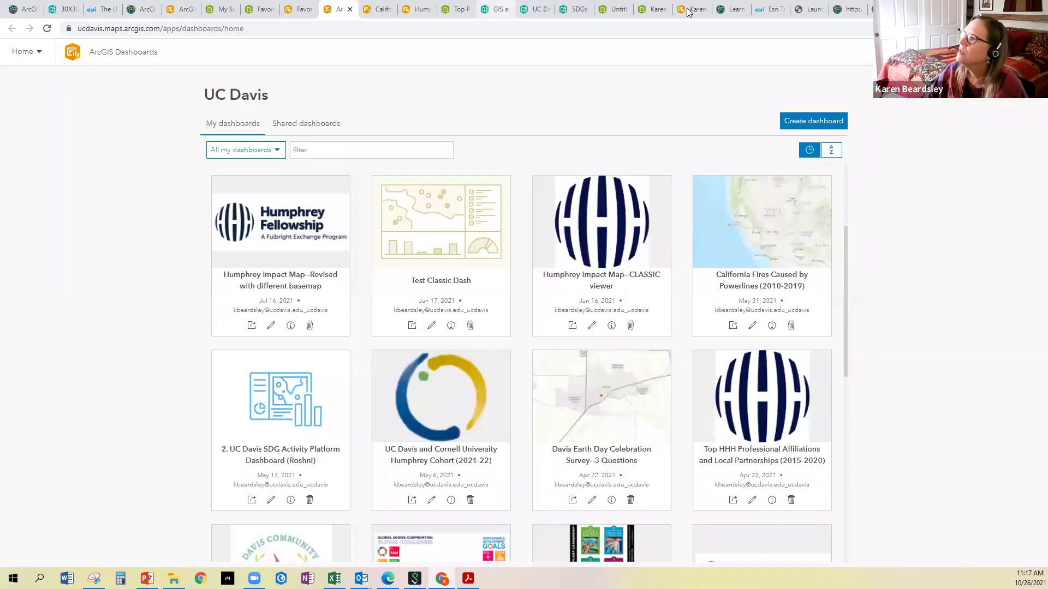
pyautogui.click(692, 10)
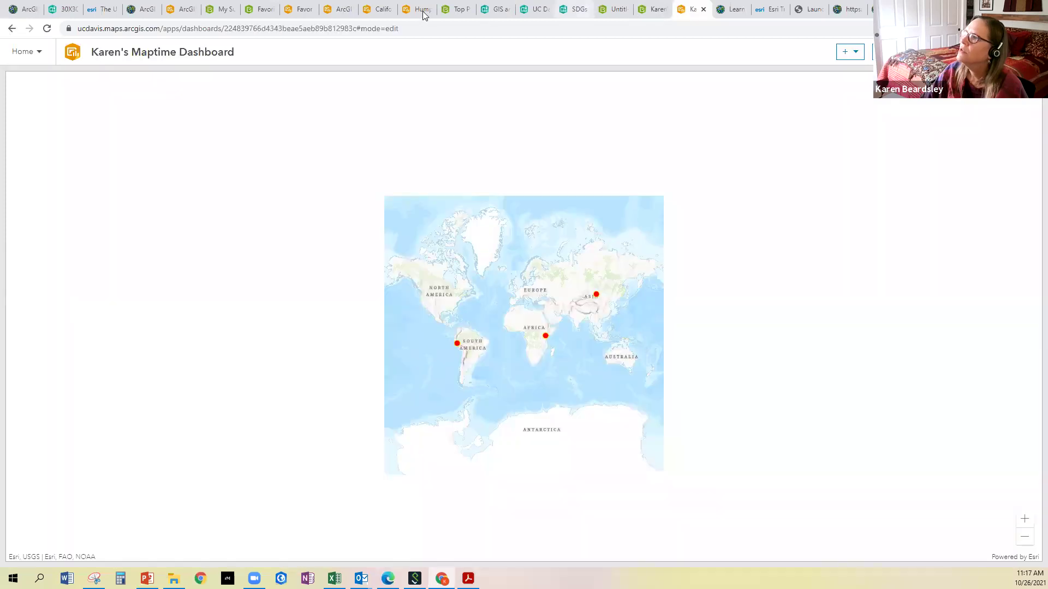
pyautogui.click(423, 9)
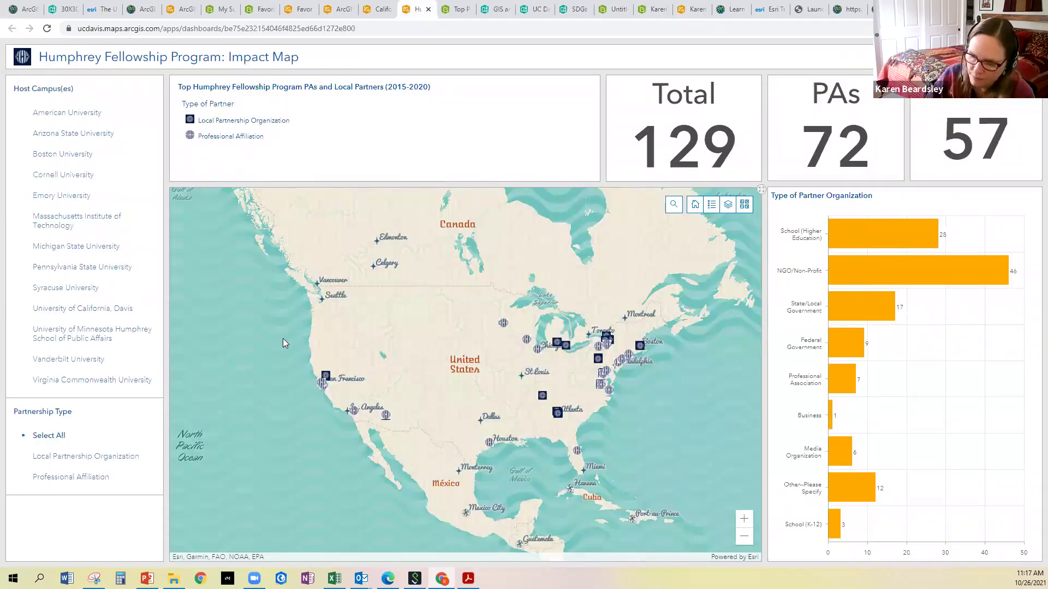
pyautogui.press('F5')
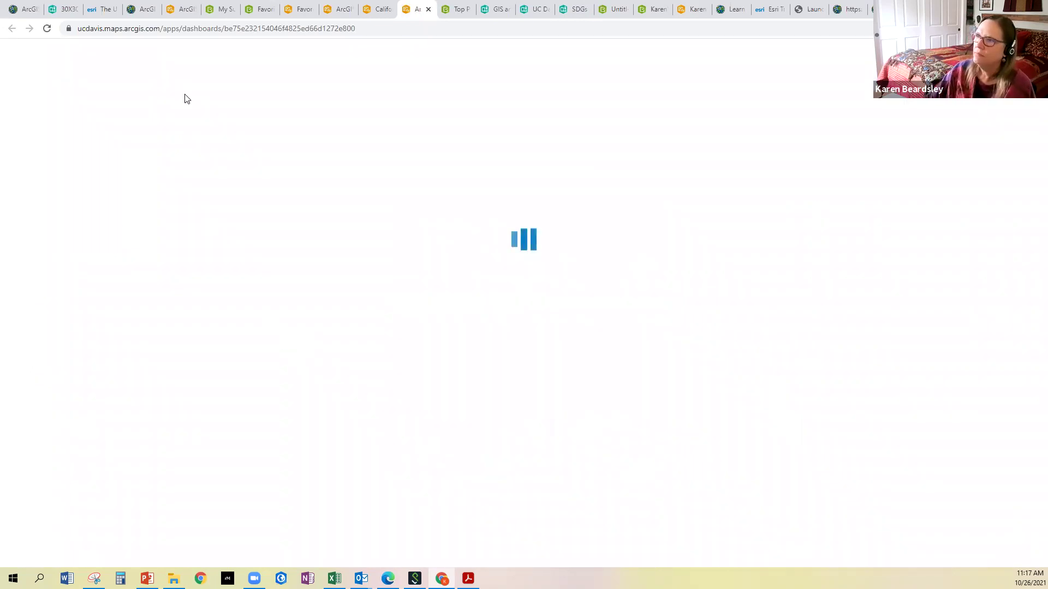
# Copy the Domestic Impact Map's web address from the address bar
pyautogui.click(211, 29)
pyautogui.rightClick(210, 28)
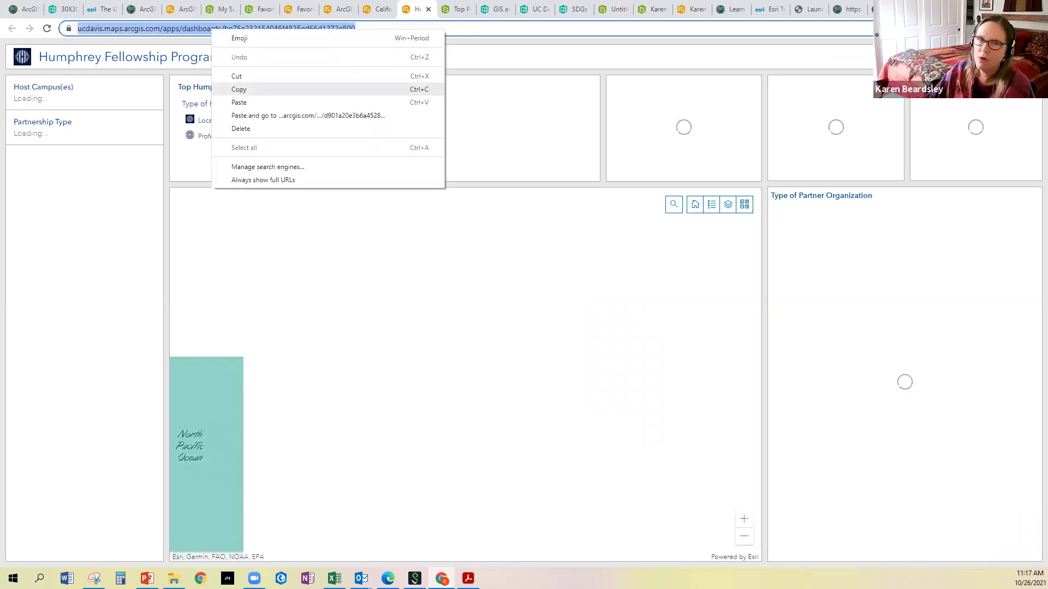
pyautogui.click(238, 91)
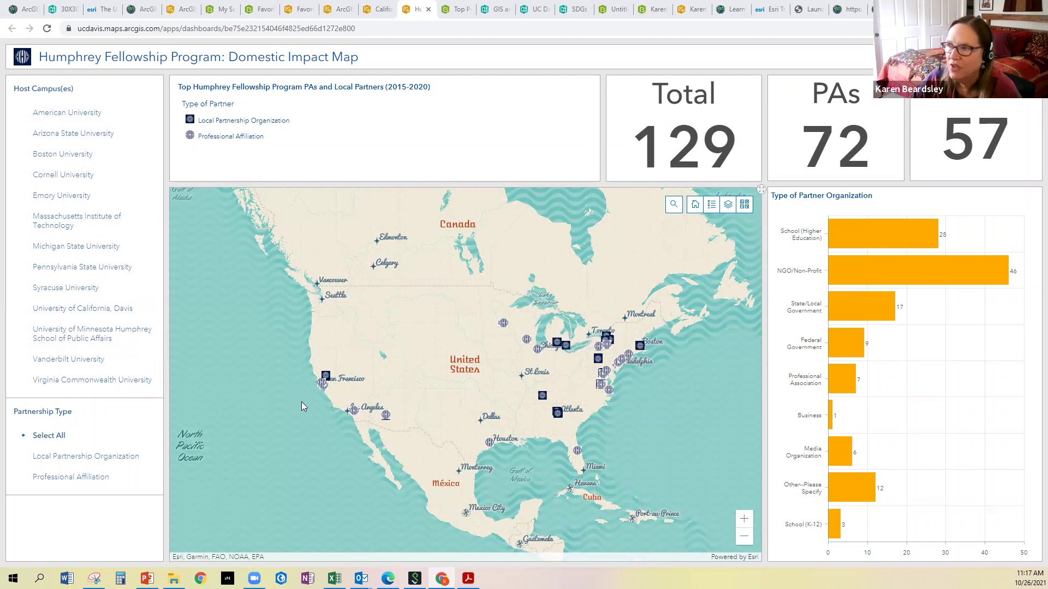
# View and close the Yolo Food Bank details, then zoom out to show all 10 partners
pyautogui.scroll(2, 301, 402)
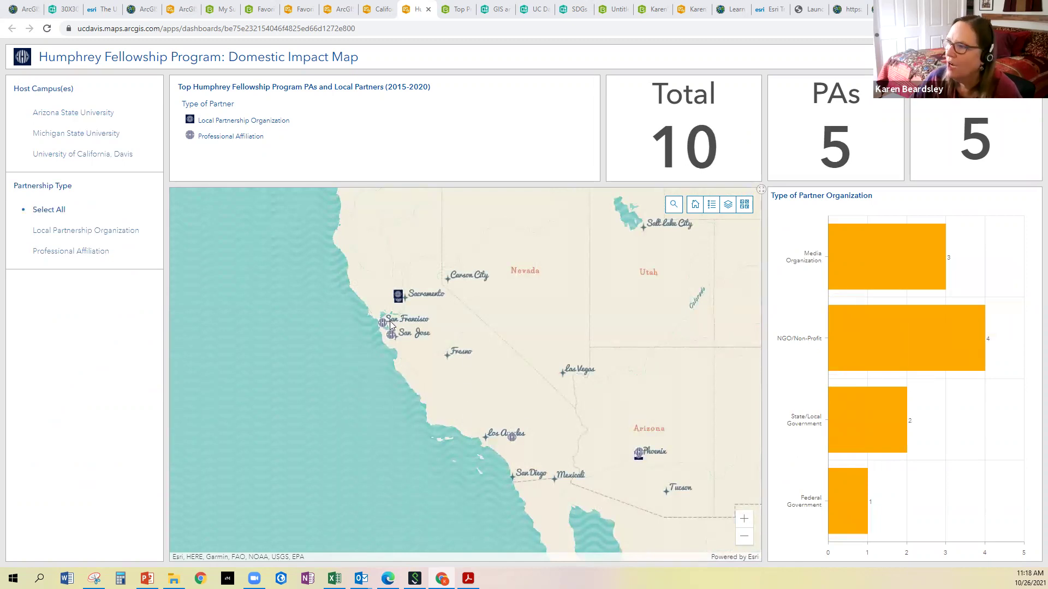
pyautogui.scroll(1, 390, 322)
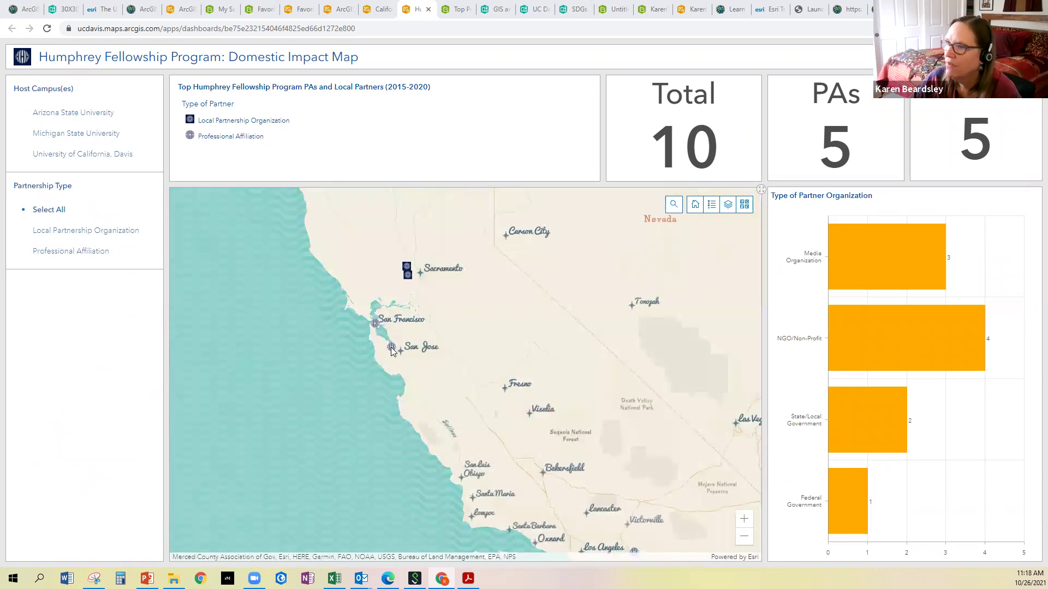
pyautogui.click(407, 276)
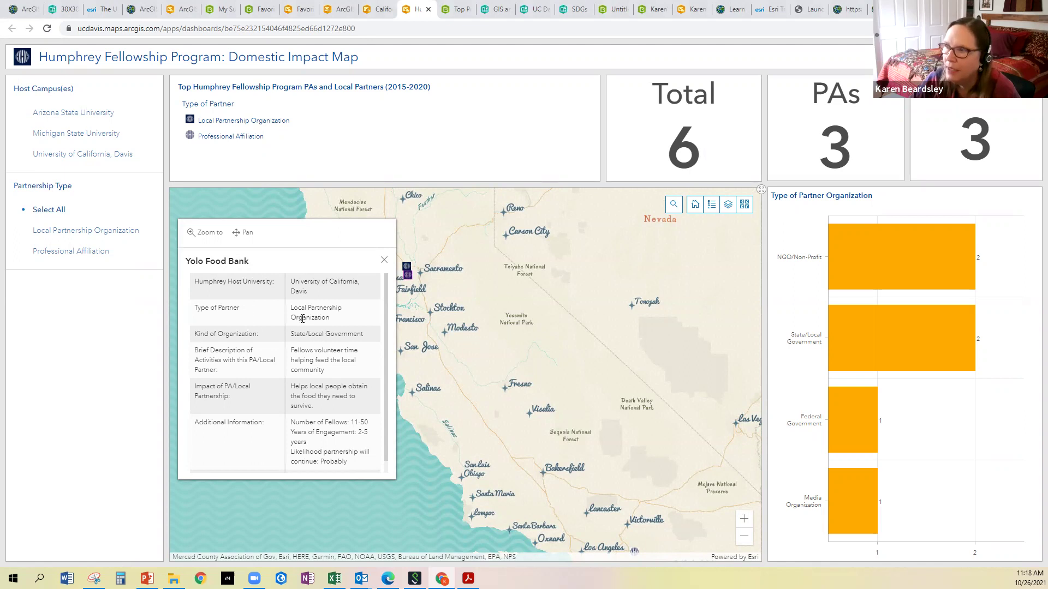
pyautogui.scroll(-1, 326, 363)
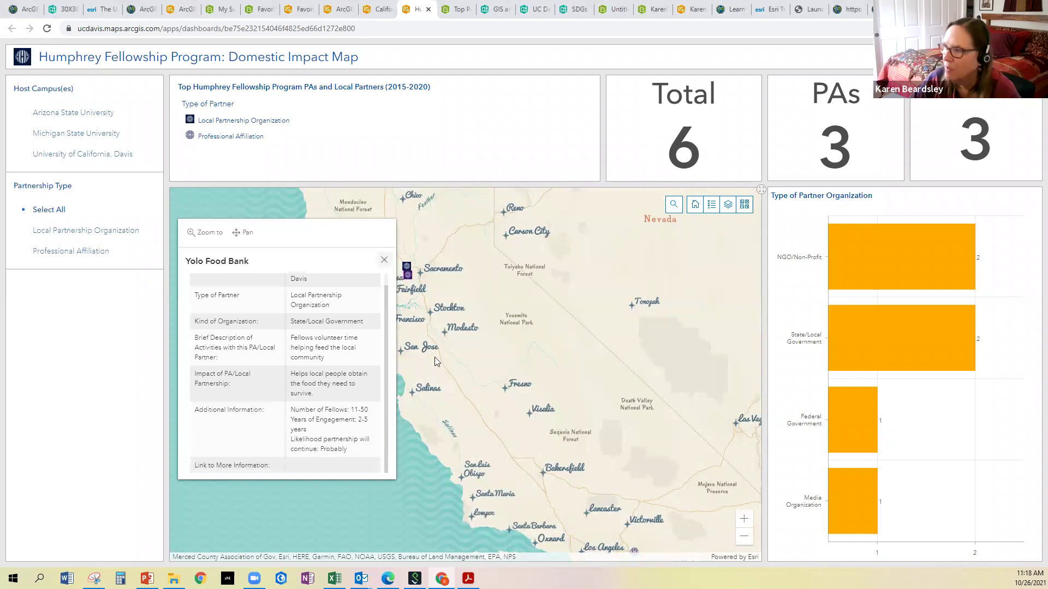
pyautogui.click(386, 261)
pyautogui.scroll(-3, 495, 492)
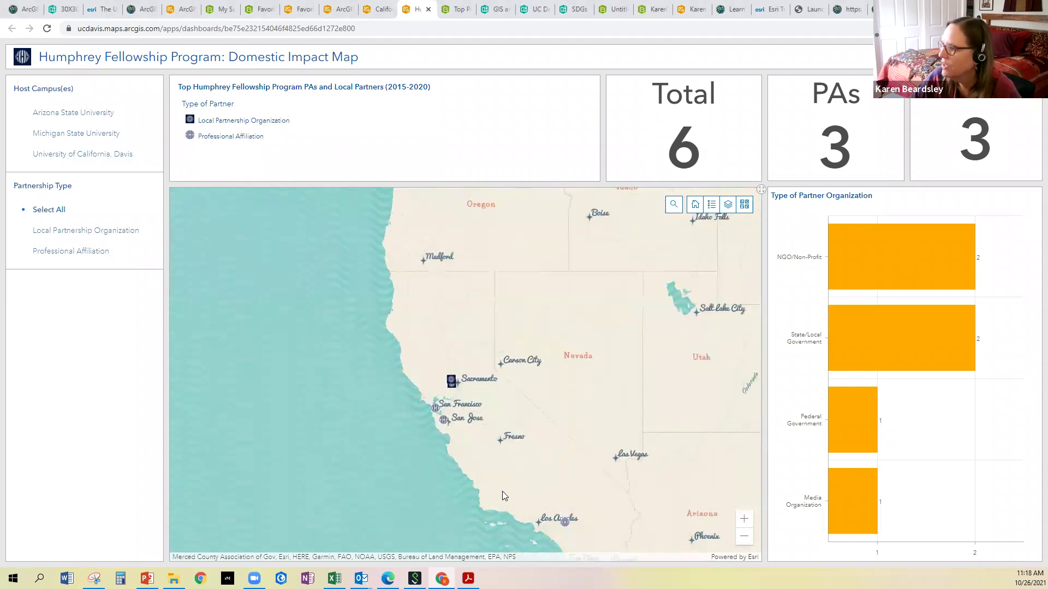
pyautogui.scroll(3, 502, 491)
pyautogui.scroll(-1, 571, 528)
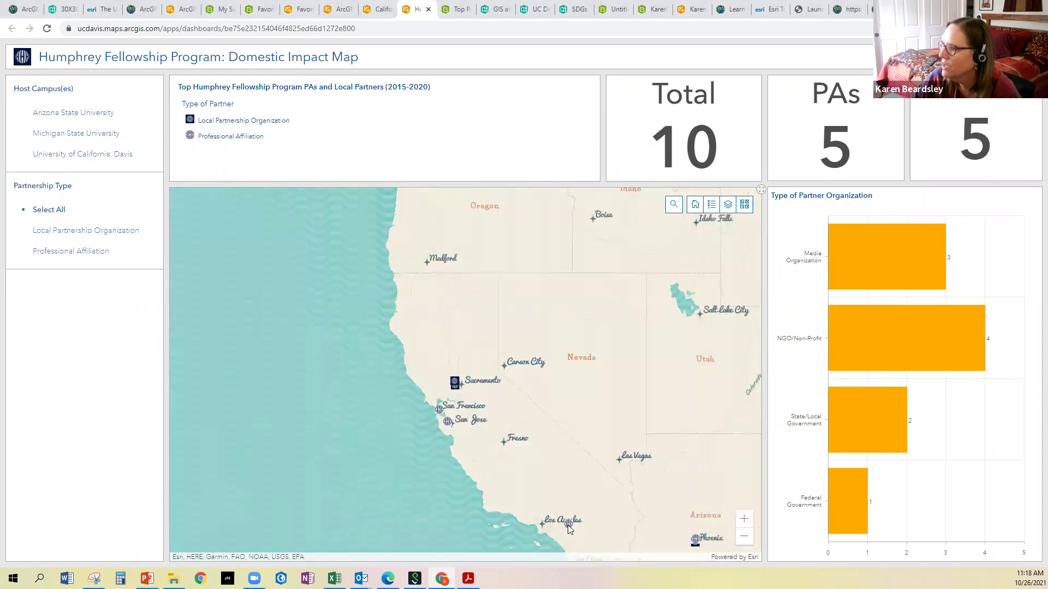
# Open the Los Angeles SCGIS partner's details and its IMG_6403.JPG photo attachment
pyautogui.click(568, 525)
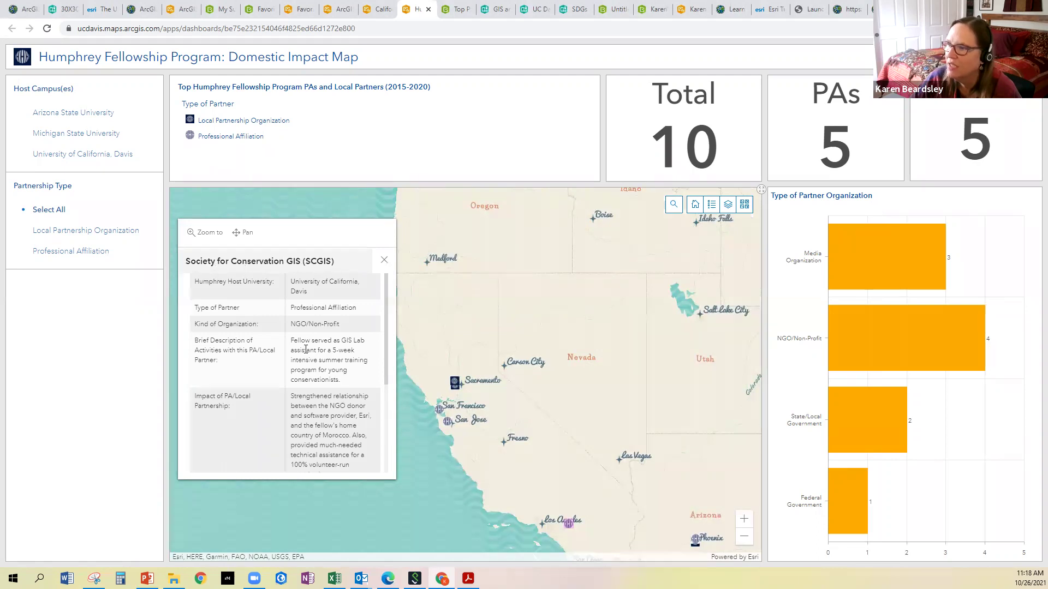
pyautogui.scroll(-3, 306, 349)
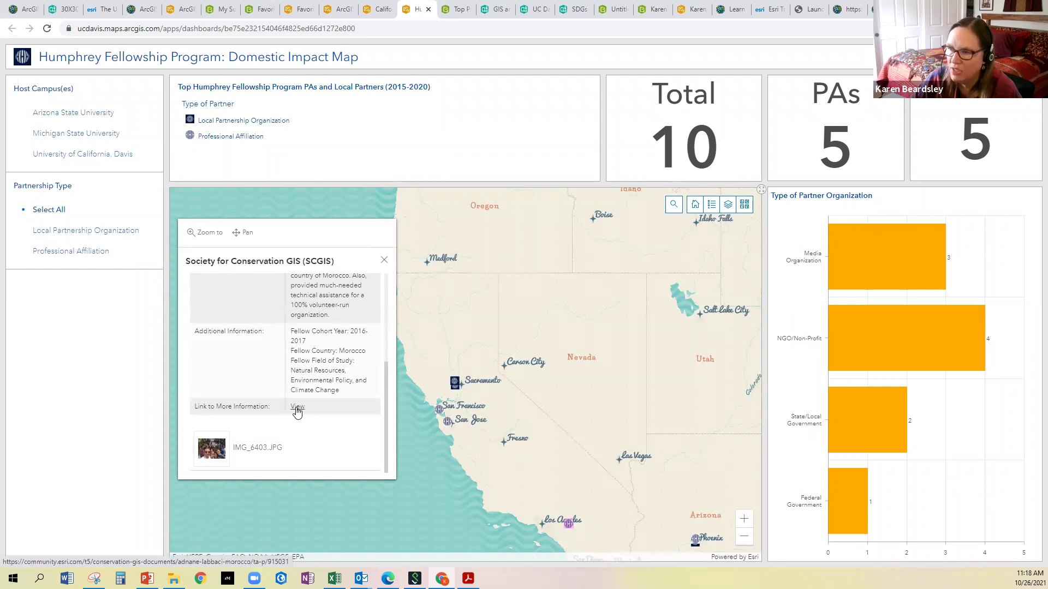
pyautogui.click(250, 452)
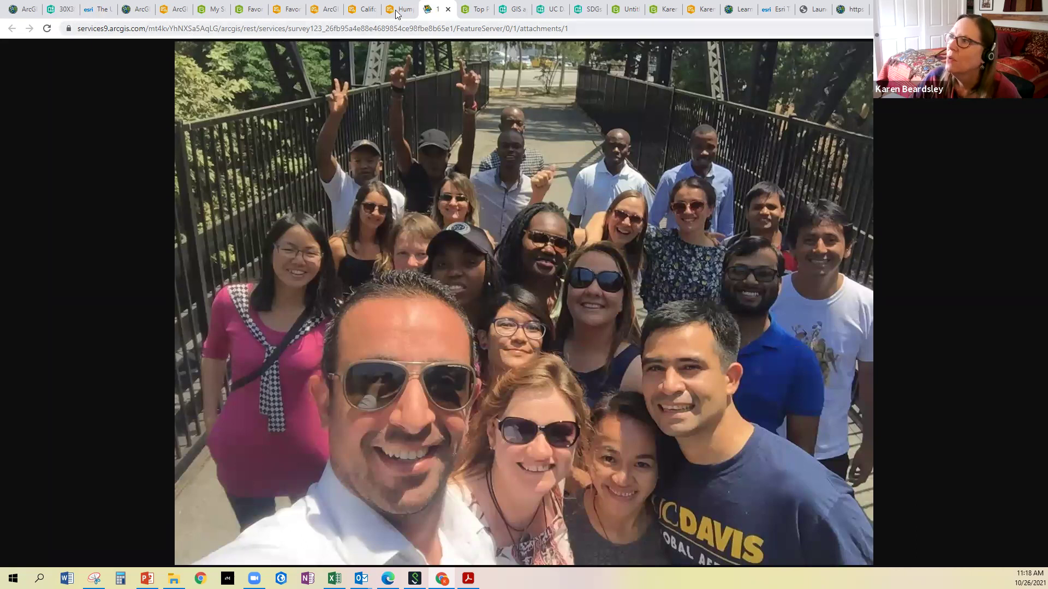
# Back on the dashboard, close the partner popup and zoom out to all 129 North American partners
pyautogui.hotkey('ctrl', 'shift', 'Tab')
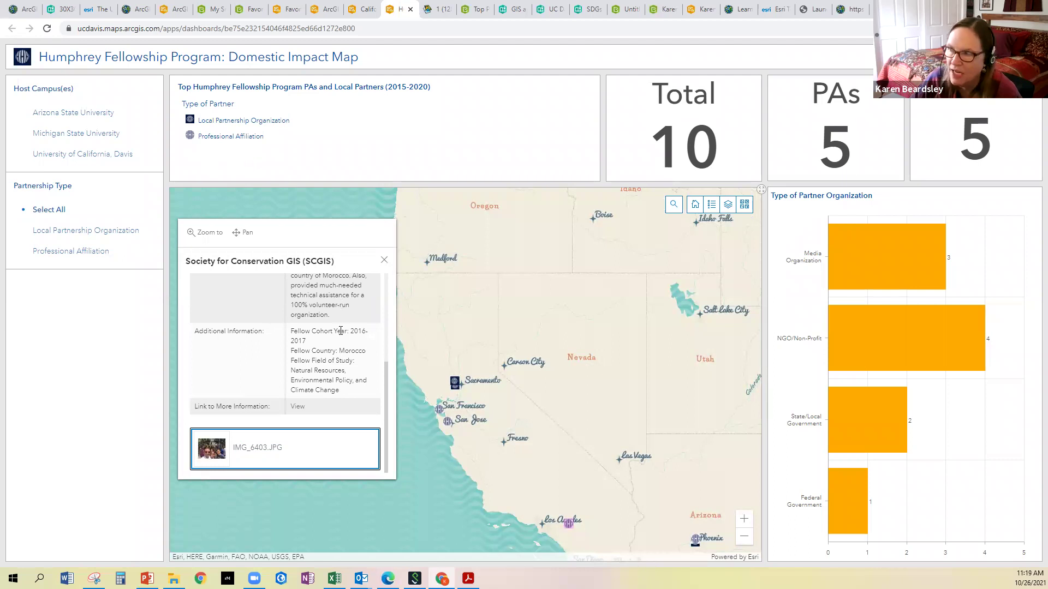
pyautogui.scroll(3, 343, 323)
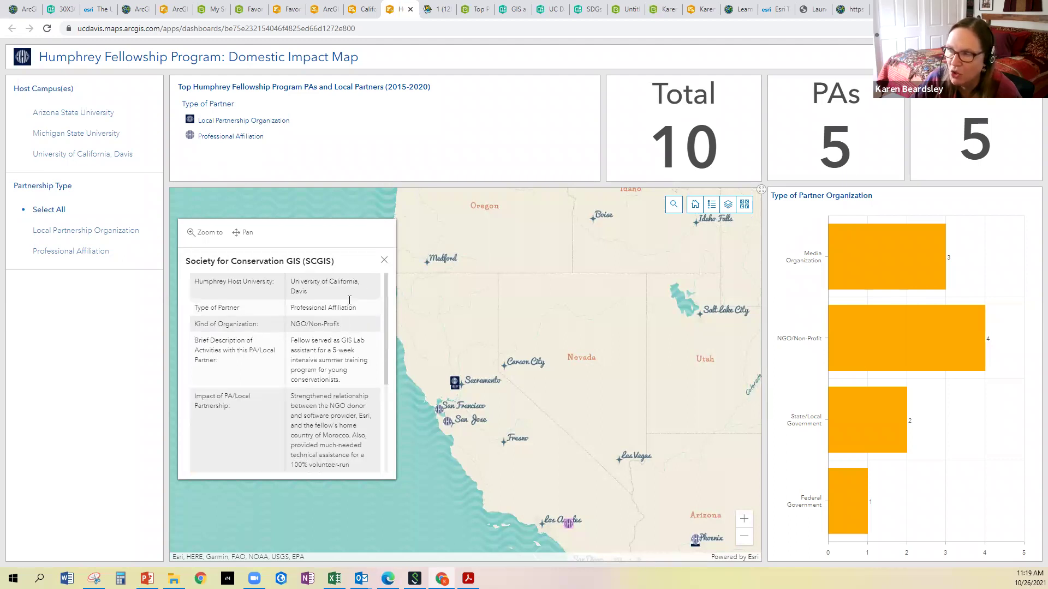
pyautogui.scroll(-2, 343, 332)
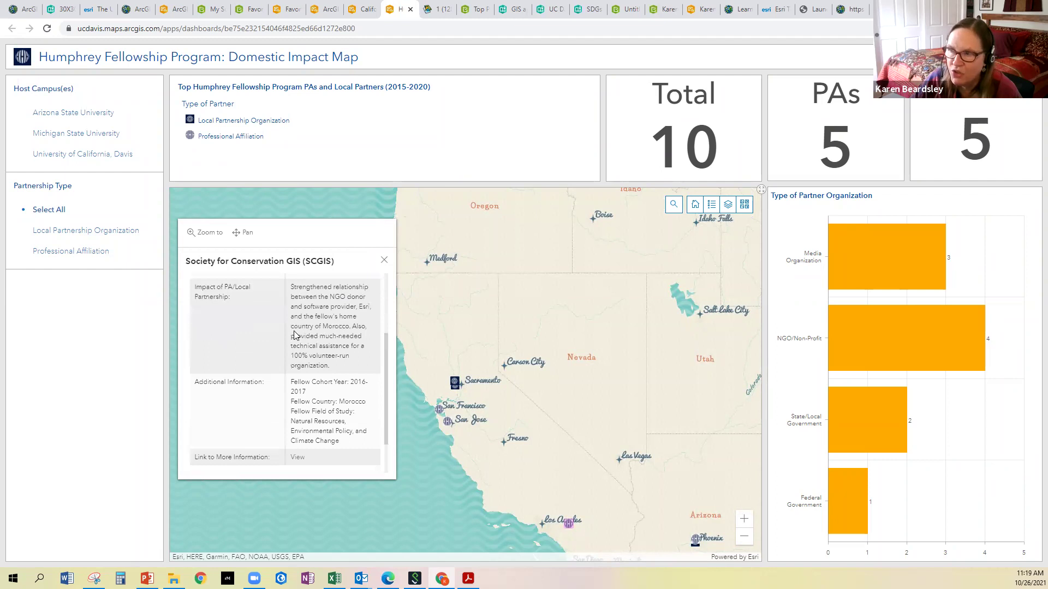
pyautogui.scroll(2, 295, 336)
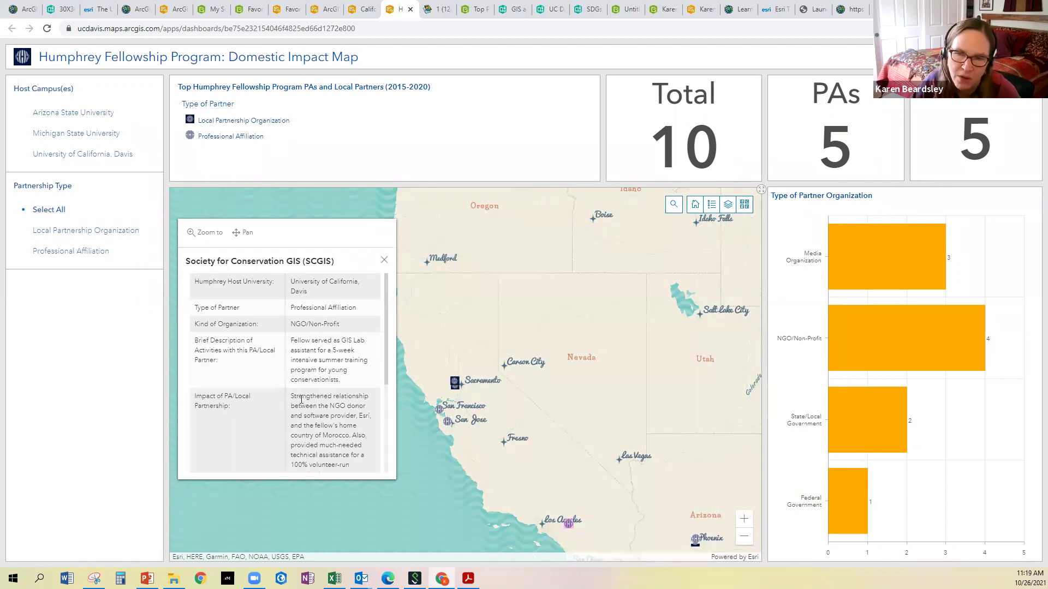
pyautogui.click(384, 259)
pyautogui.scroll(-3, 383, 307)
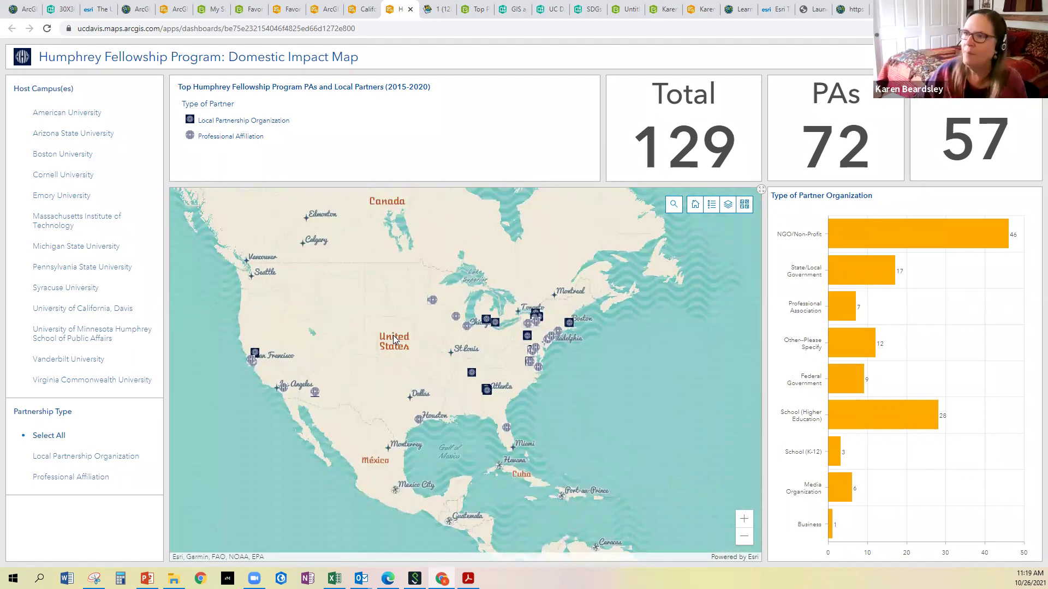
pyautogui.click(53, 137)
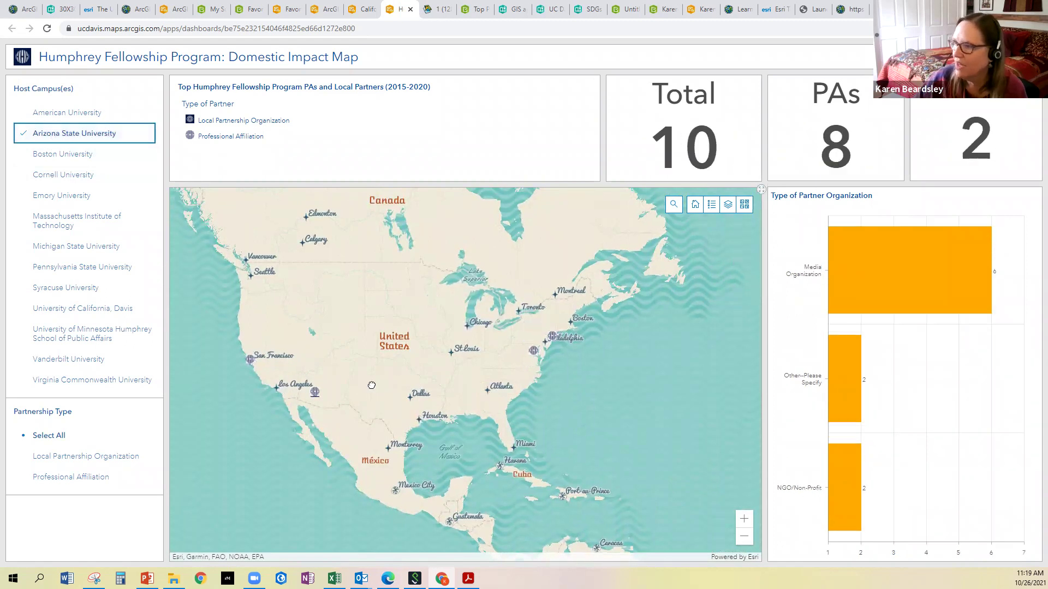
pyautogui.scroll(2, 344, 389)
pyautogui.moveTo(463, 357); pyautogui.dragTo(632, 357)
pyautogui.scroll(1, 457, 429)
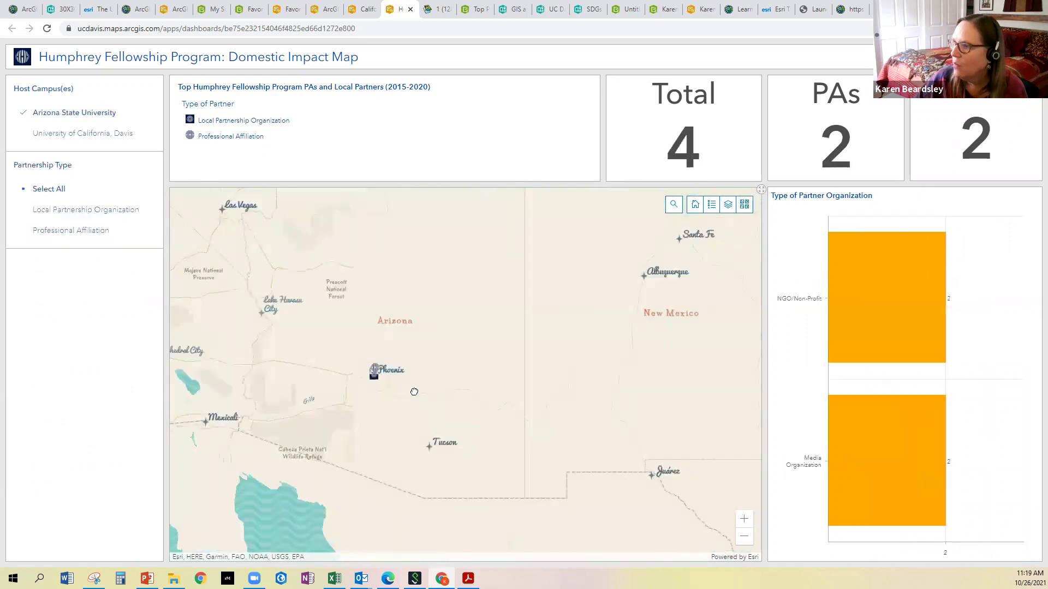
pyautogui.moveTo(414, 390); pyautogui.dragTo(443, 397)
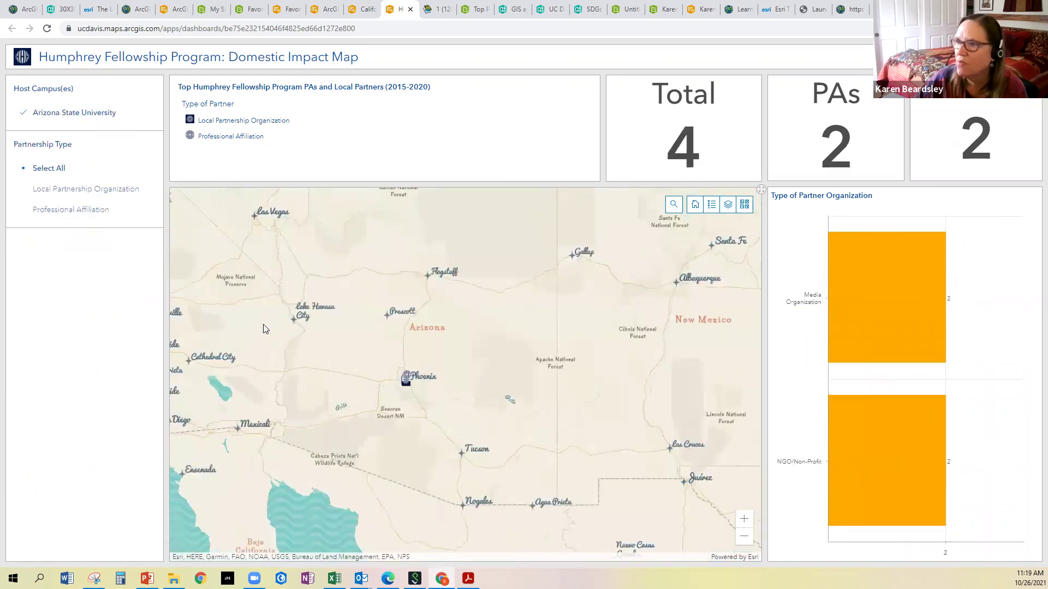
pyautogui.click(74, 212)
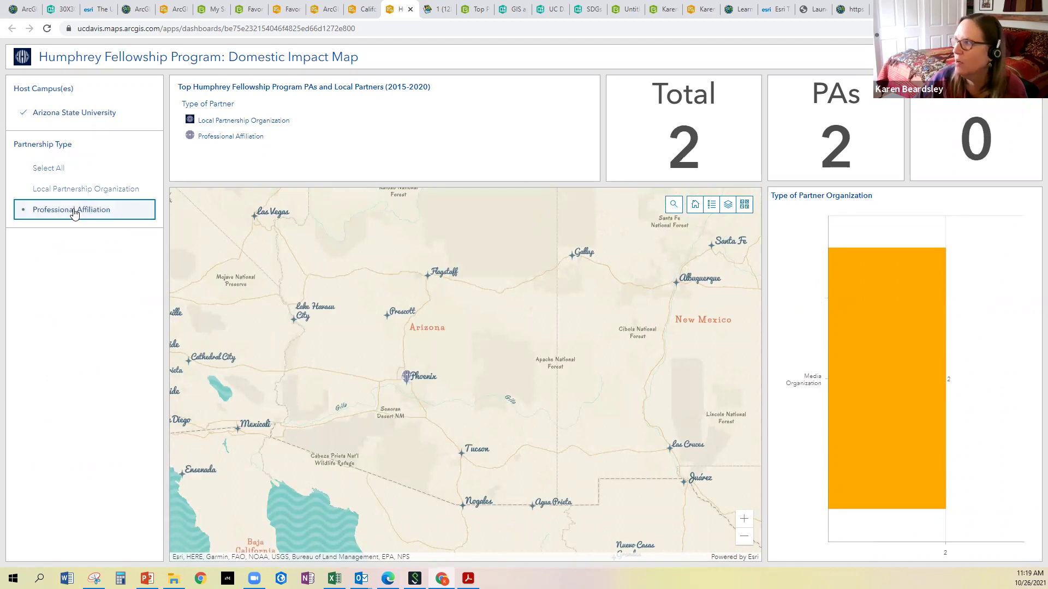
pyautogui.click(48, 169)
pyautogui.click(67, 118)
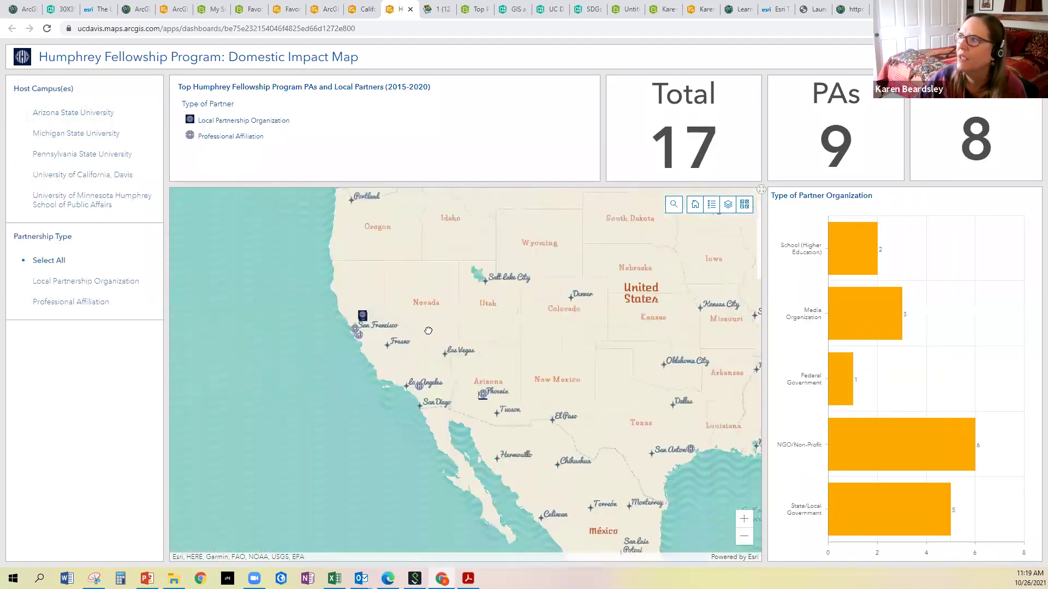
pyautogui.click(695, 205)
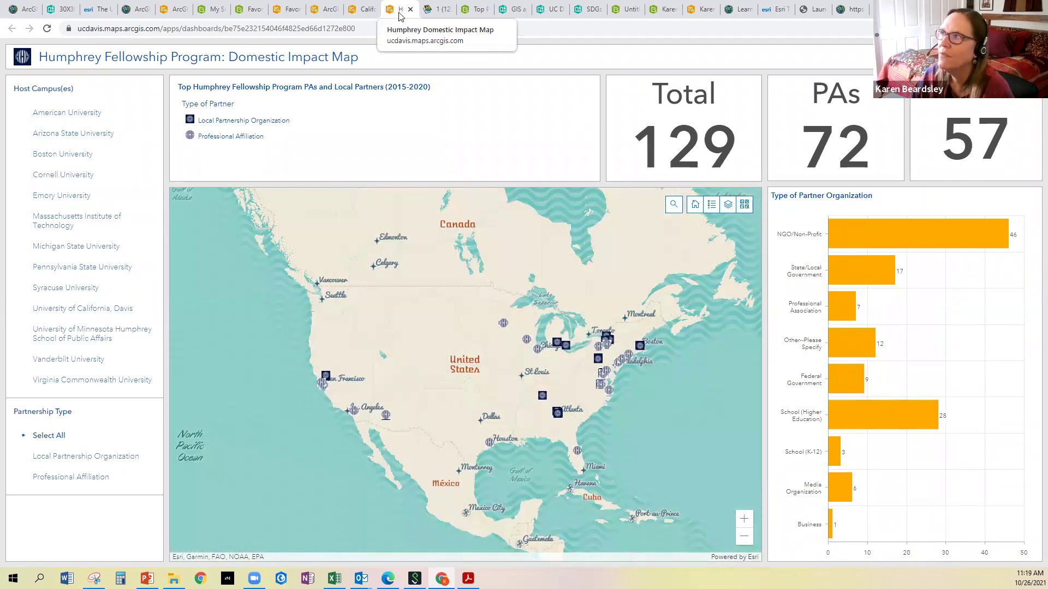
pyautogui.click(475, 12)
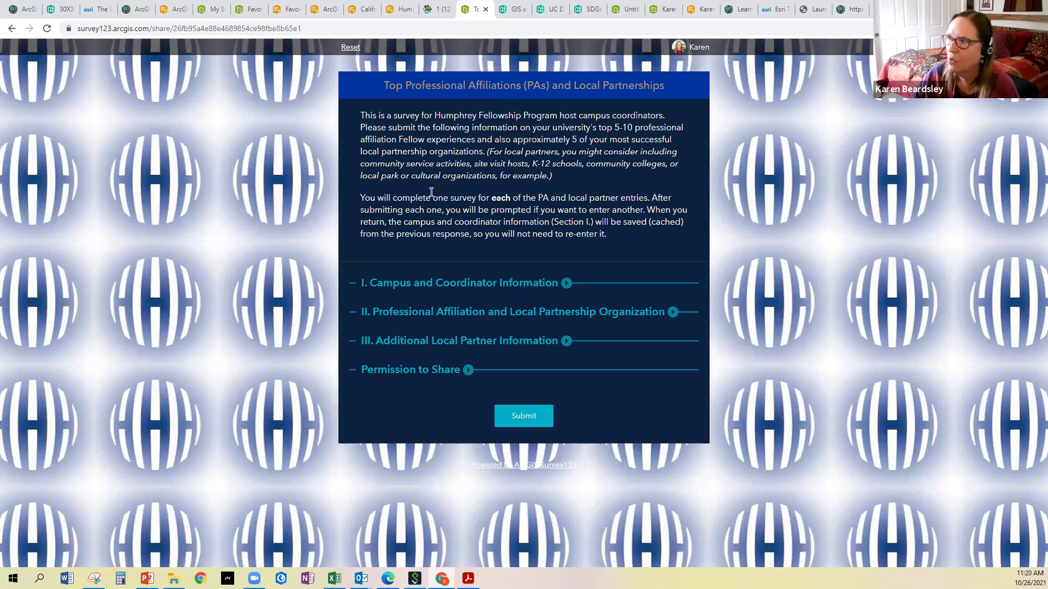
# Expand the Campus and Coordinator, partner organization, Additional Local Partner and Permission to Share sections
pyautogui.click(566, 282)
pyautogui.scroll(-3, 444, 349)
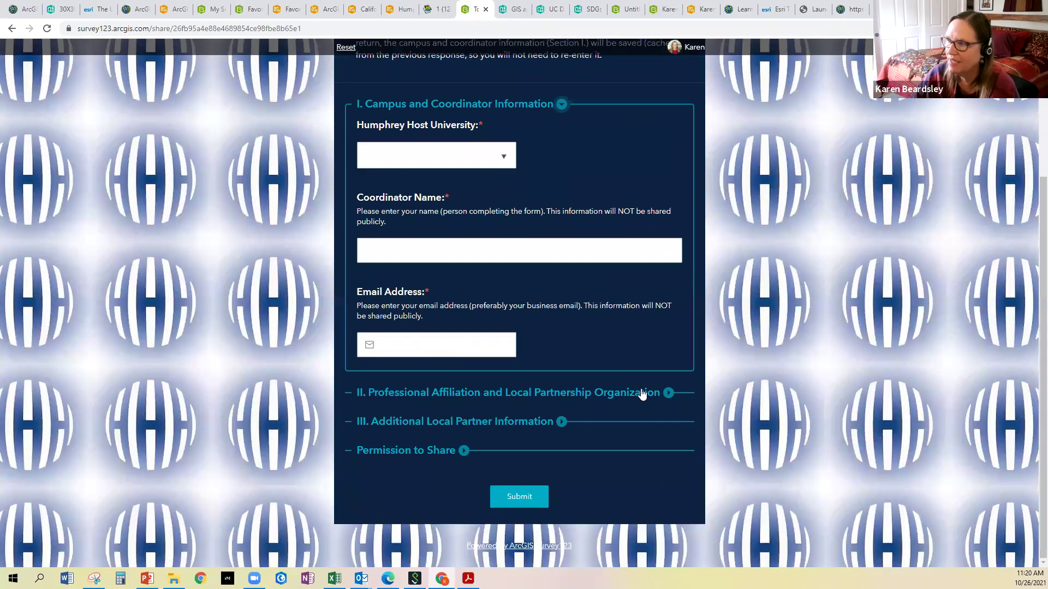
pyautogui.click(667, 394)
pyautogui.scroll(-4, 577, 404)
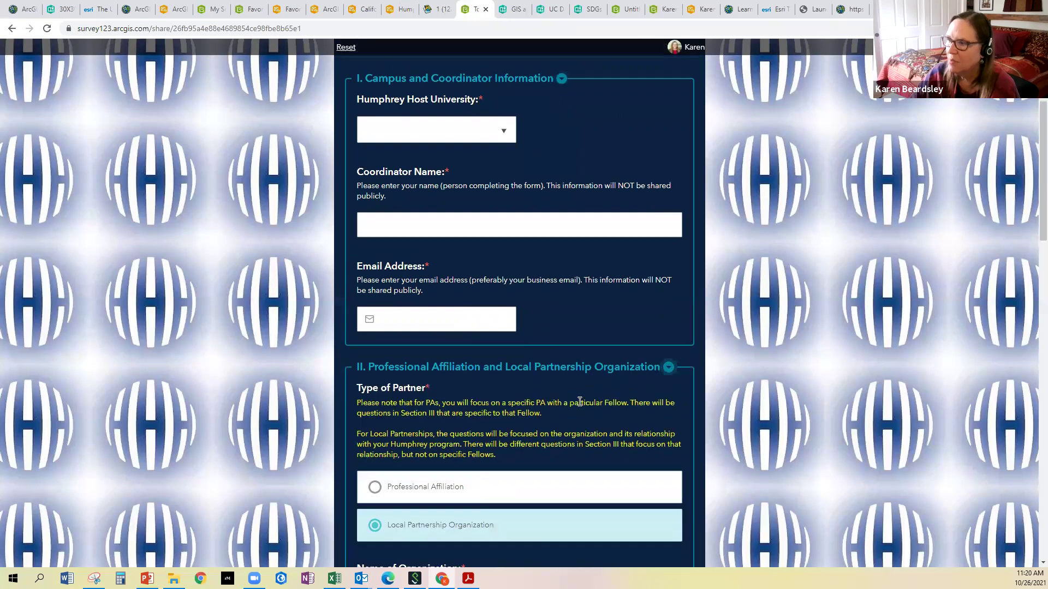
pyautogui.scroll(-5, 578, 404)
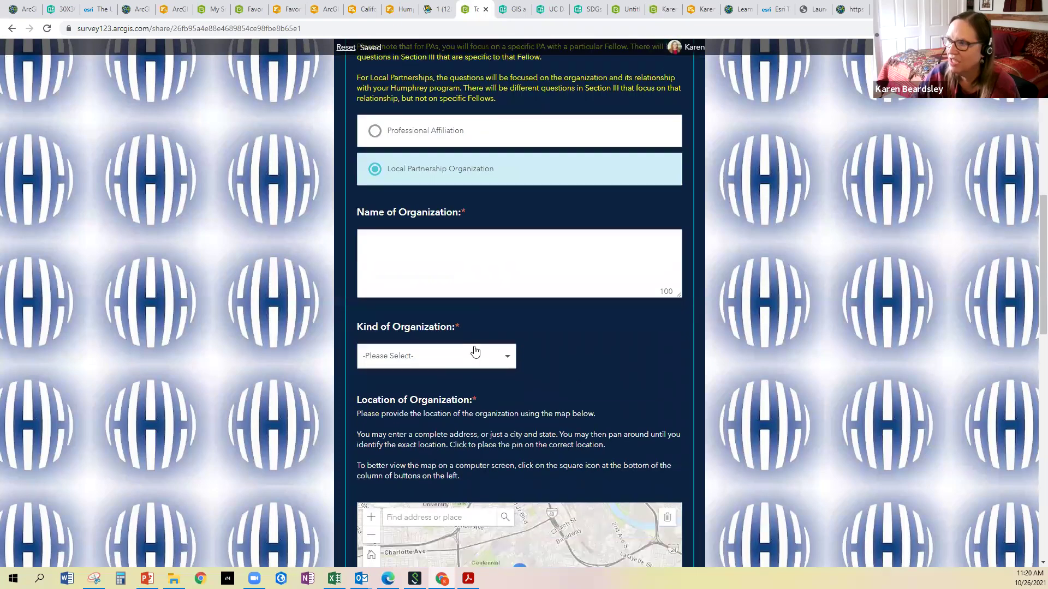
pyautogui.scroll(-12, 474, 351)
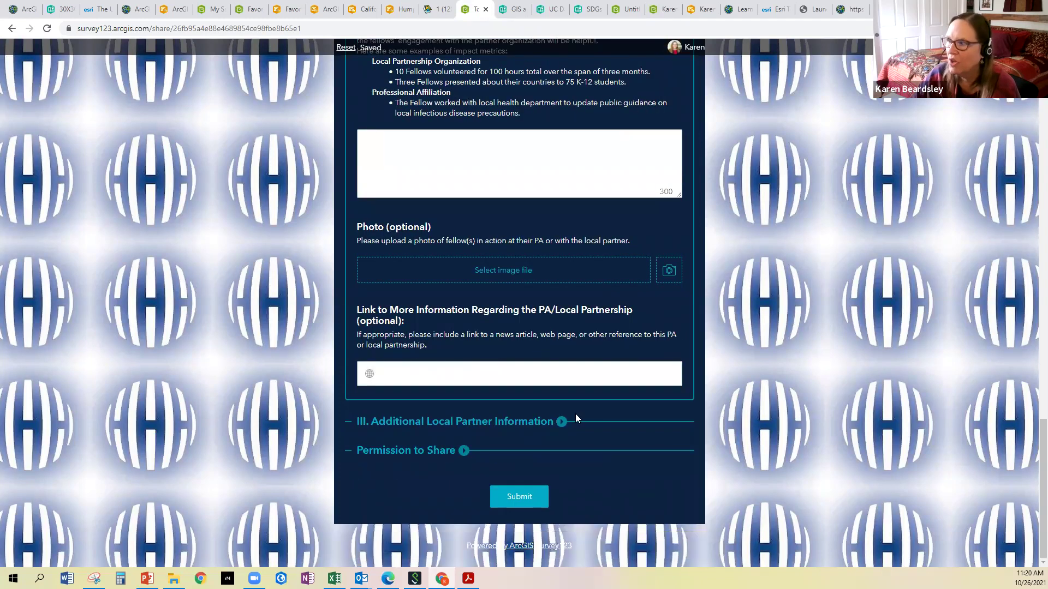
pyautogui.click(562, 421)
pyautogui.scroll(-4, 480, 395)
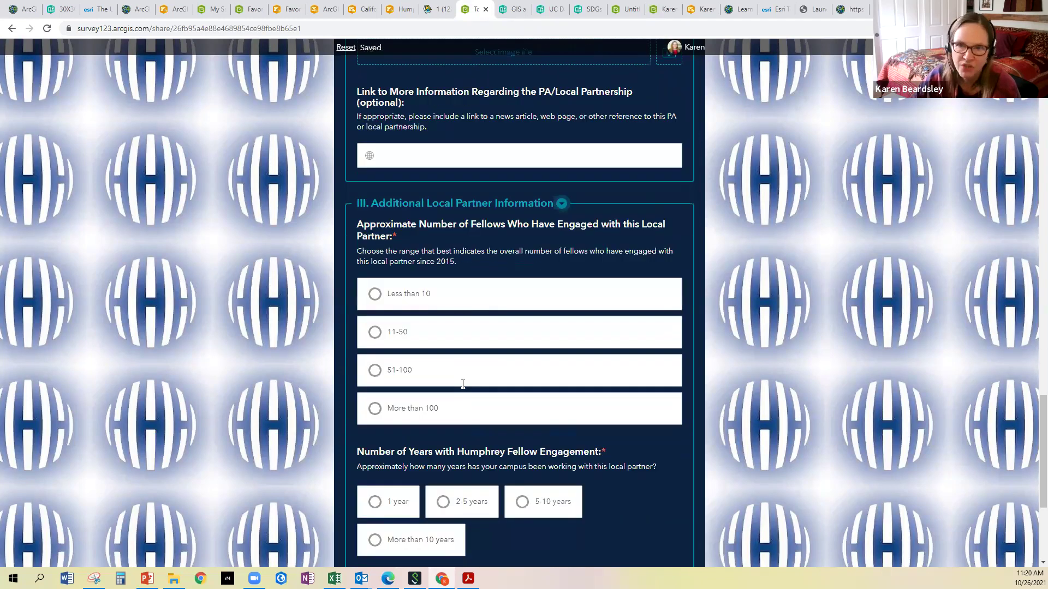
pyautogui.scroll(-4, 463, 384)
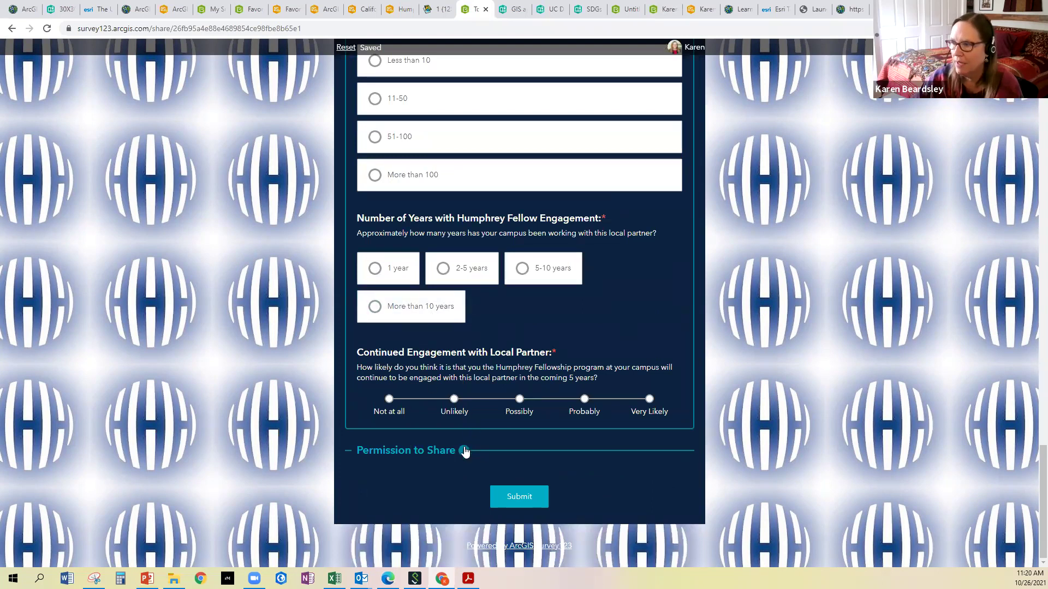
pyautogui.click(464, 451)
pyautogui.scroll(-2, 392, 377)
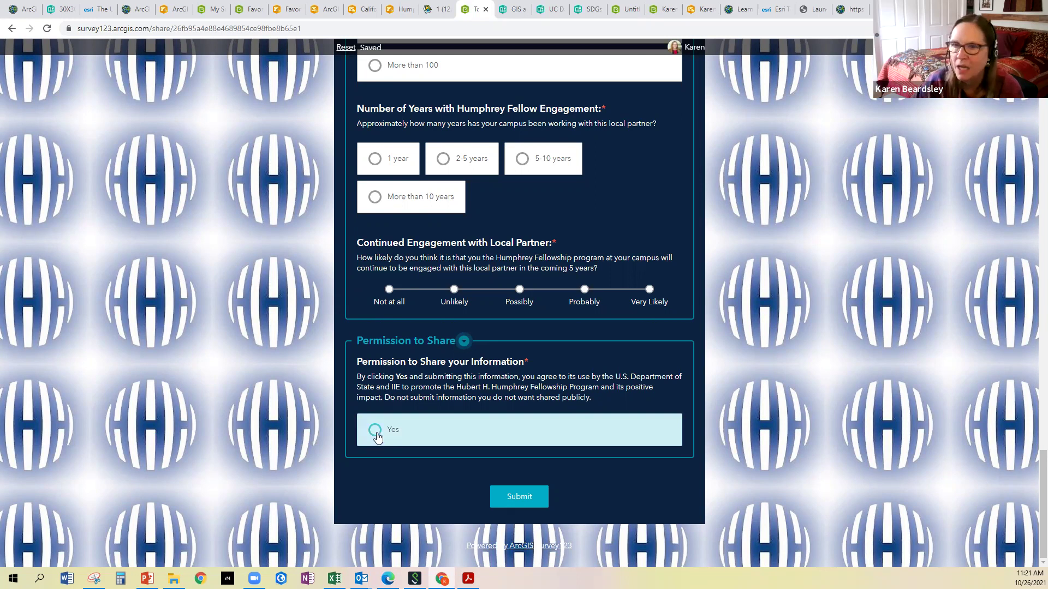
# Select Yes under Permission to Share, then return to the top of the form
pyautogui.click(376, 431)
pyautogui.scroll(7, 382, 382)
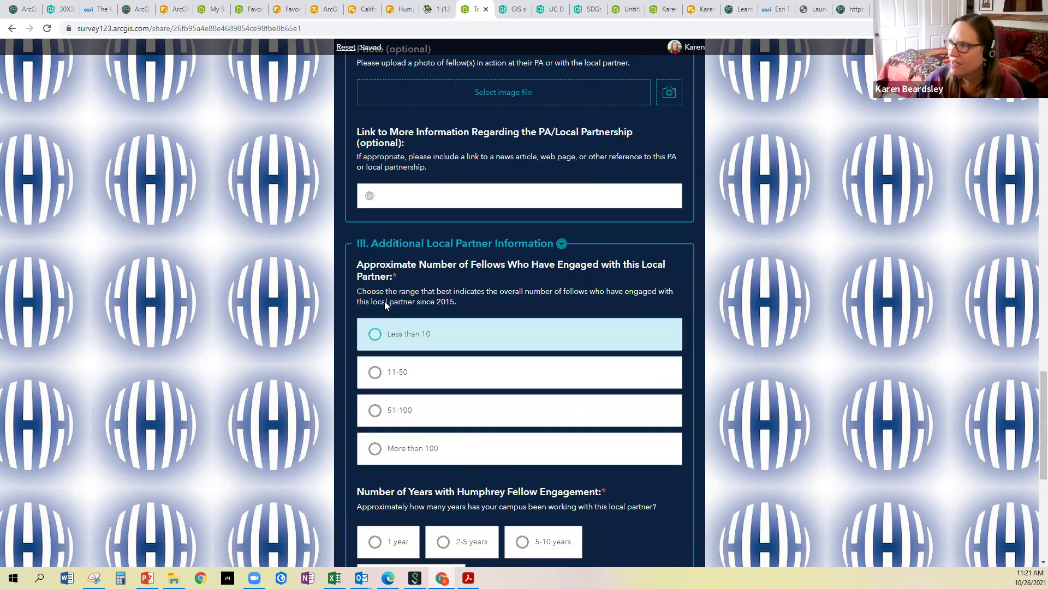
pyautogui.scroll(20, 384, 301)
pyautogui.scroll(3, 385, 306)
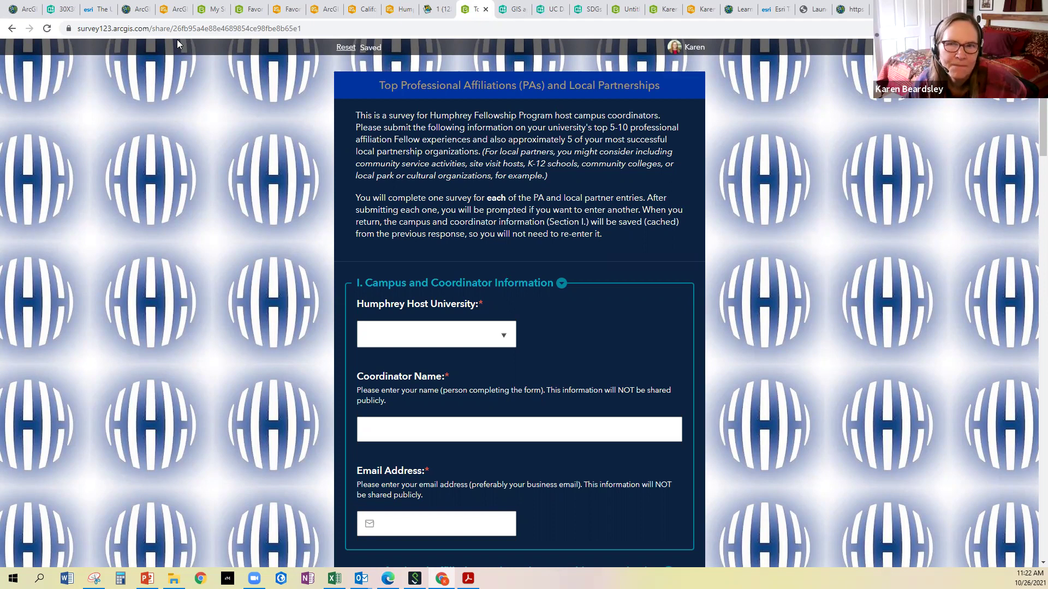
# In the GIS and GNH story, scroll past the group photo to the Student Final Projects list
pyautogui.click(510, 10)
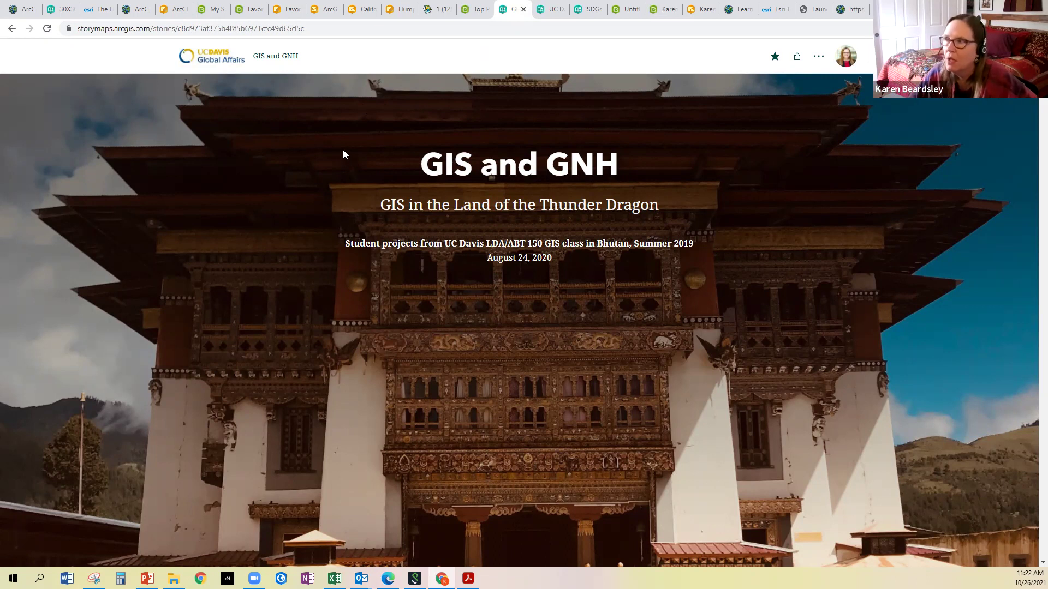
pyautogui.scroll(-1, 438, 175)
pyautogui.scroll(-10, 438, 178)
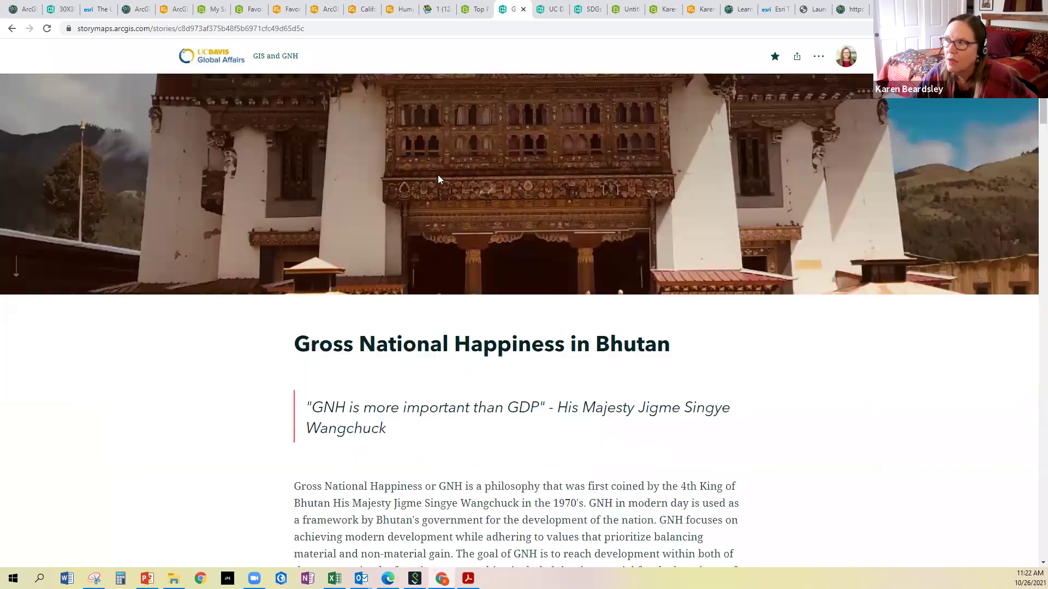
pyautogui.scroll(3, 440, 179)
pyautogui.scroll(-5, 438, 175)
pyautogui.scroll(5, 438, 175)
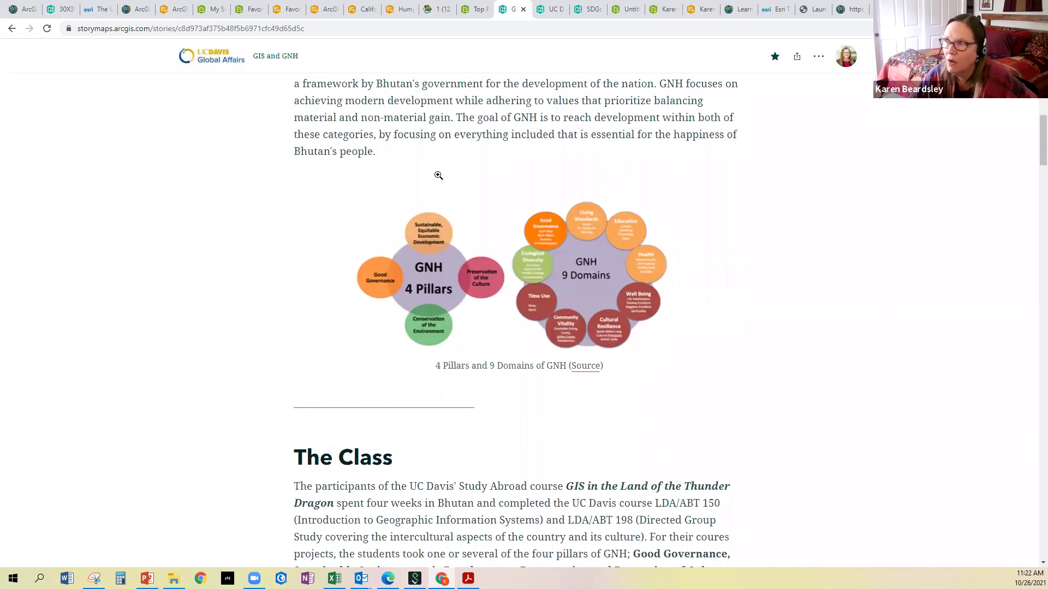
pyautogui.scroll(-8, 439, 175)
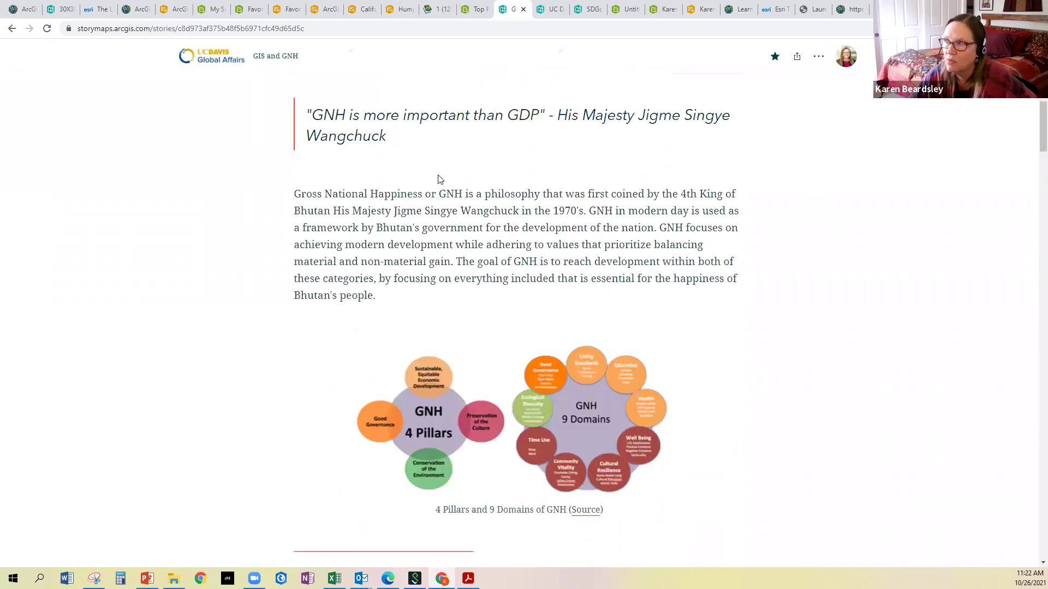
pyautogui.scroll(-3, 440, 175)
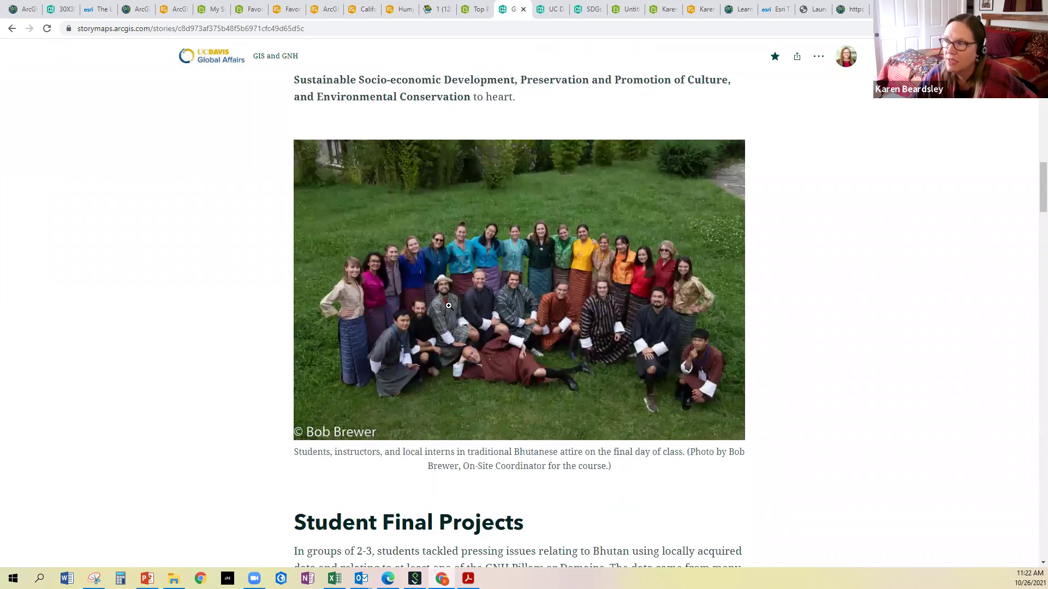
pyautogui.scroll(-3, 519, 278)
pyautogui.scroll(-1, 515, 280)
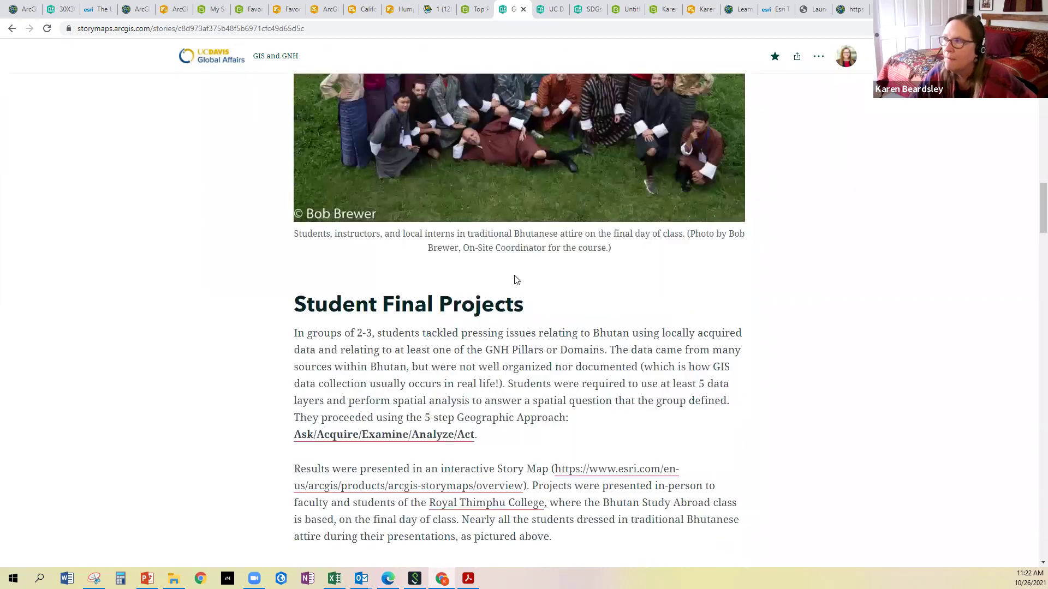
pyautogui.scroll(1, 344, 248)
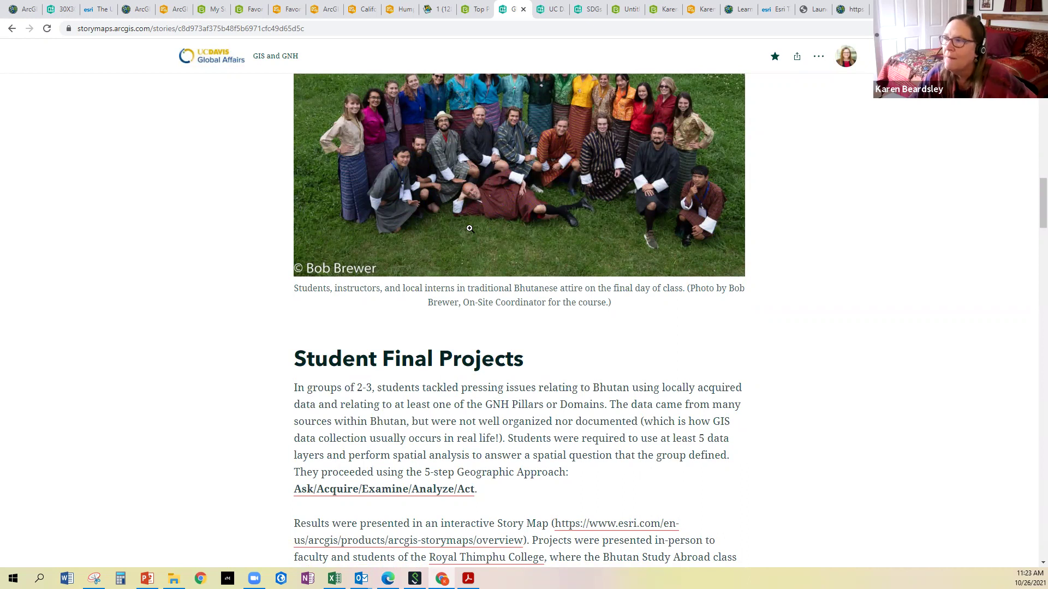
pyautogui.scroll(1, 473, 228)
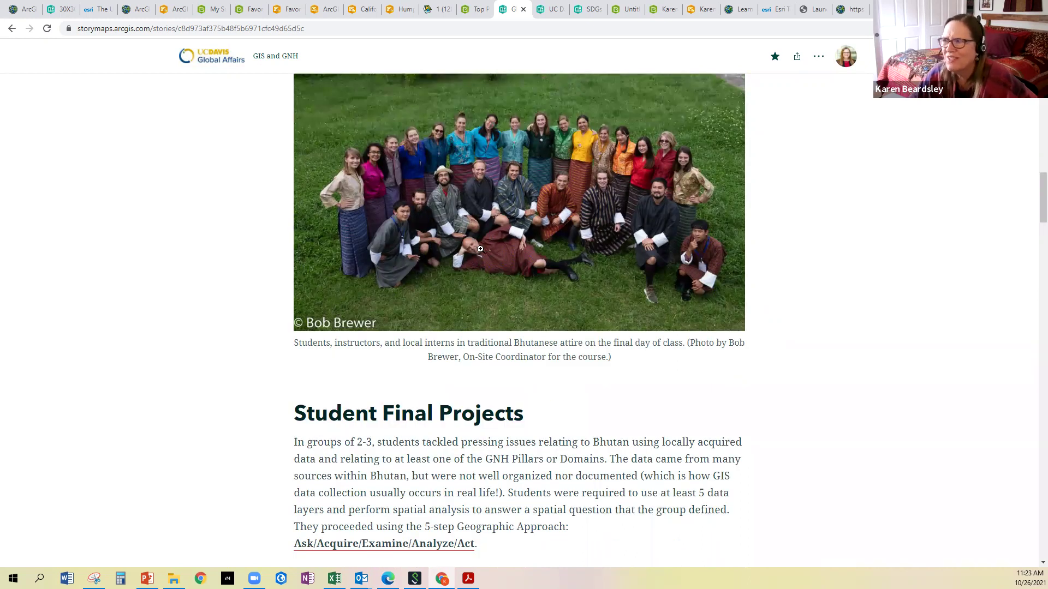
pyautogui.scroll(-4, 465, 288)
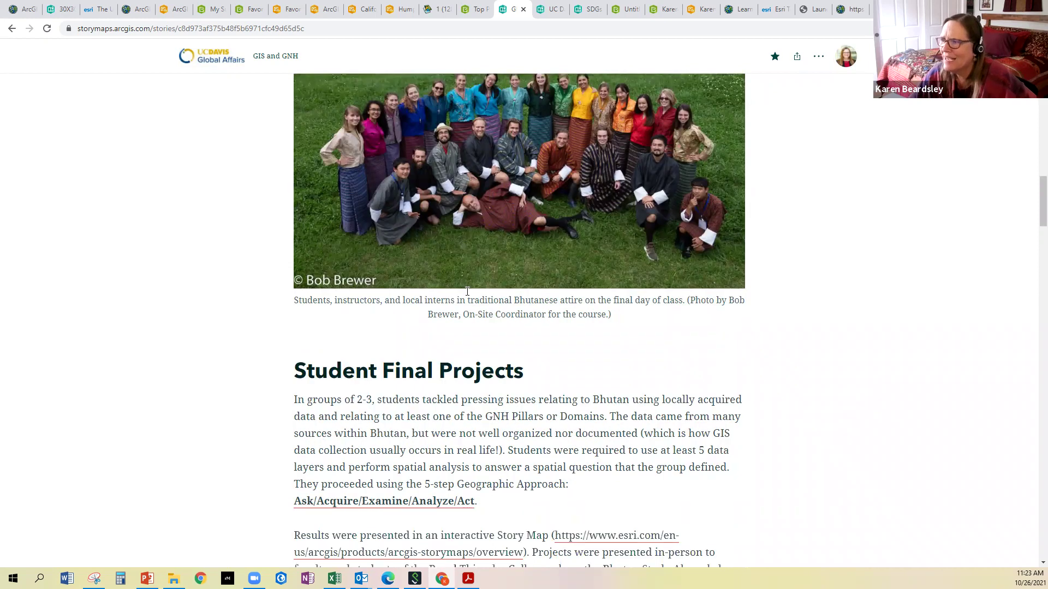
pyautogui.scroll(-4, 361, 235)
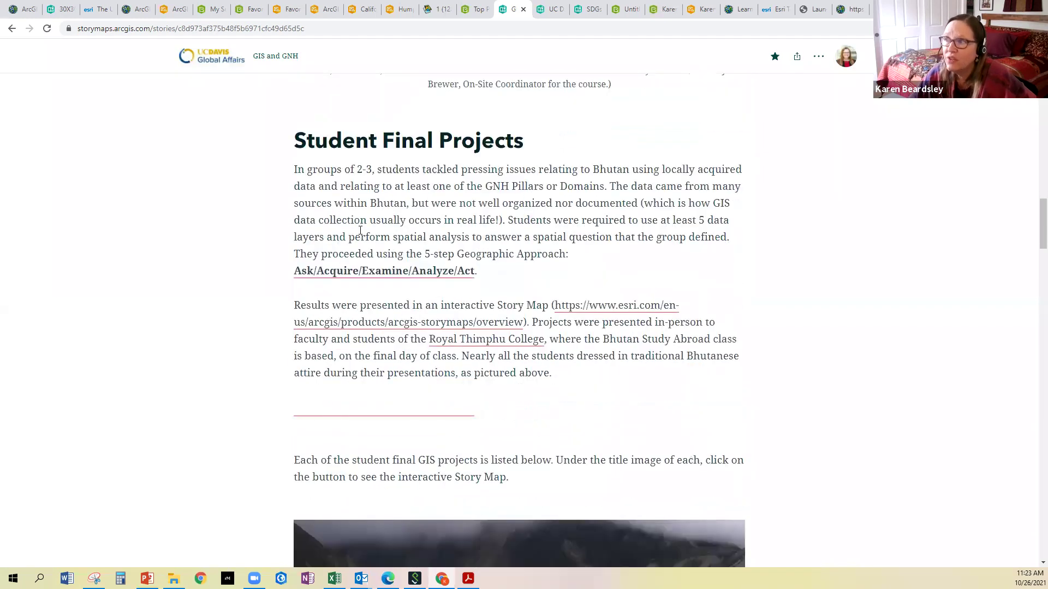
pyautogui.scroll(-3, 361, 235)
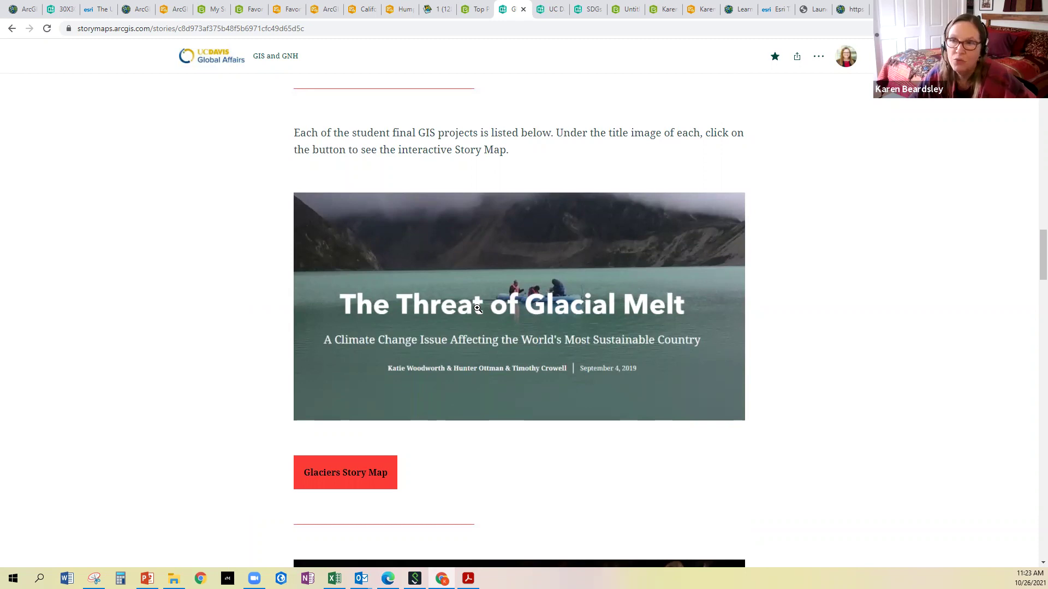
# Scroll through the student project tiles starting from The Threat of Glacial Melt
pyautogui.scroll(-1, 478, 309)
pyautogui.scroll(1, 477, 309)
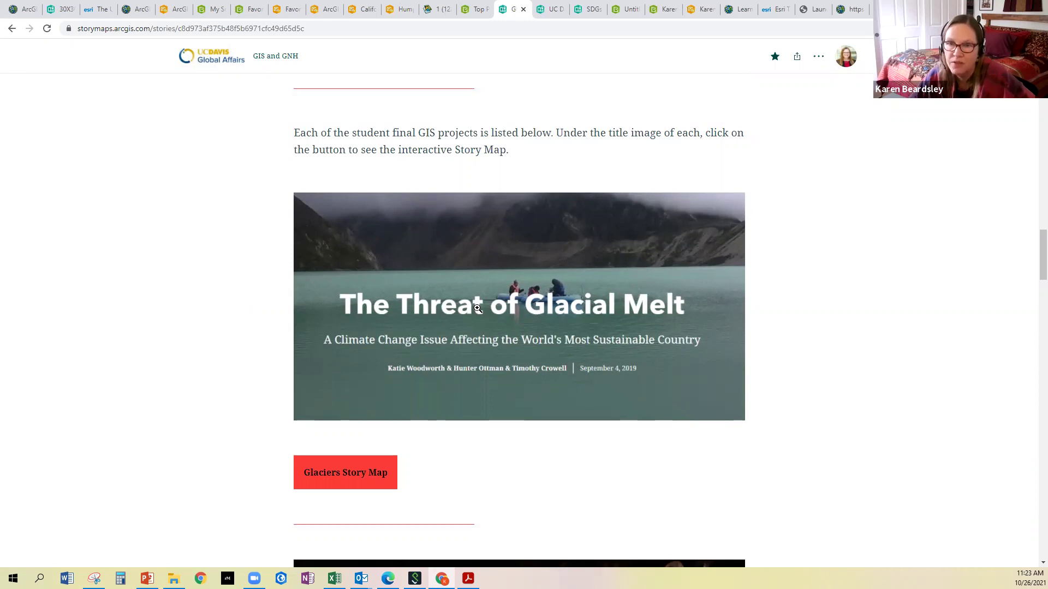
pyautogui.scroll(-4, 477, 309)
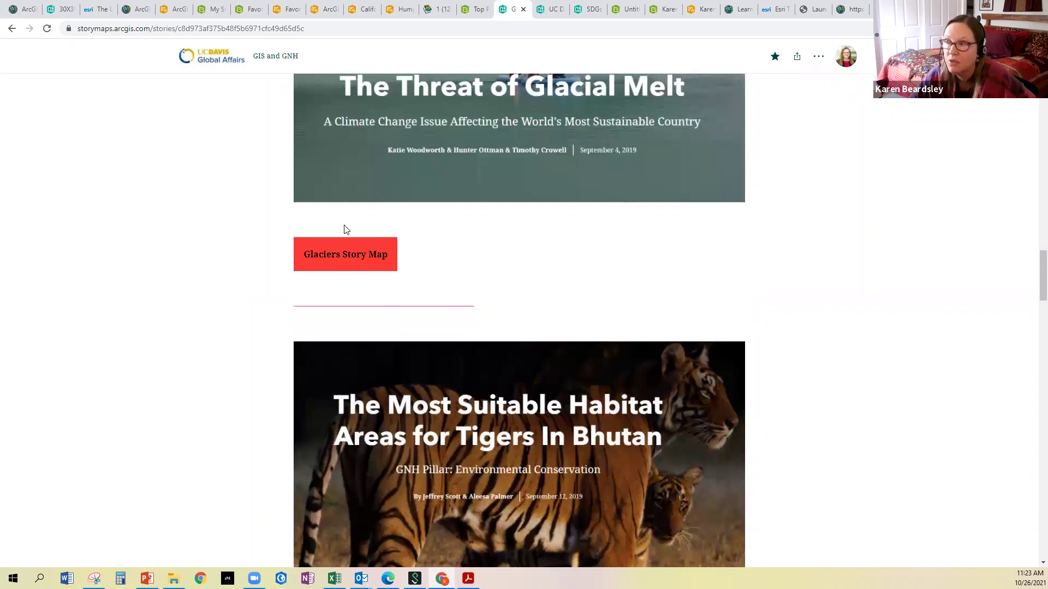
pyautogui.scroll(3, 442, 228)
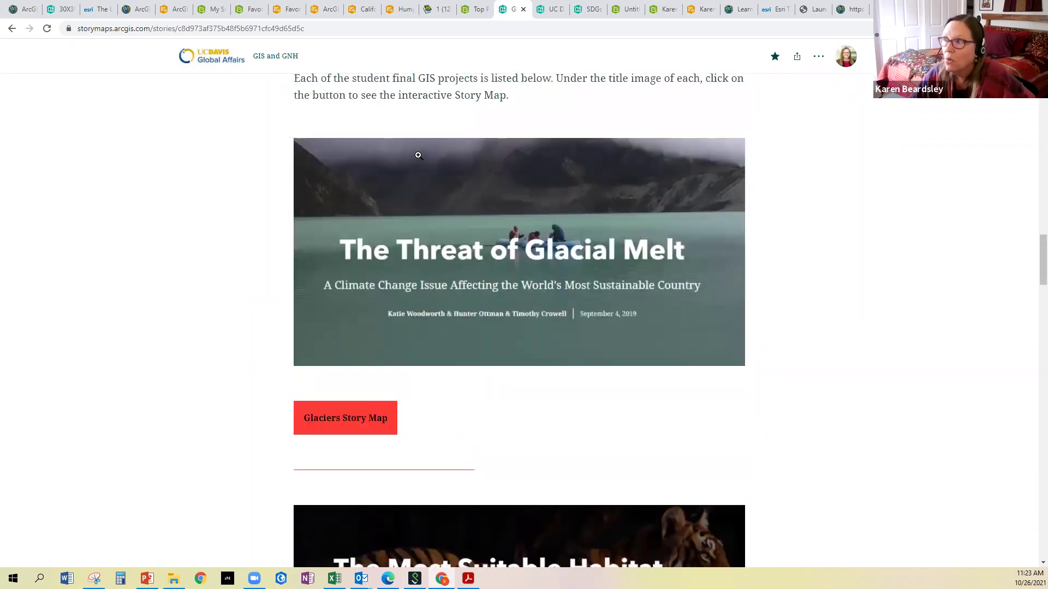
pyautogui.scroll(-6, 446, 226)
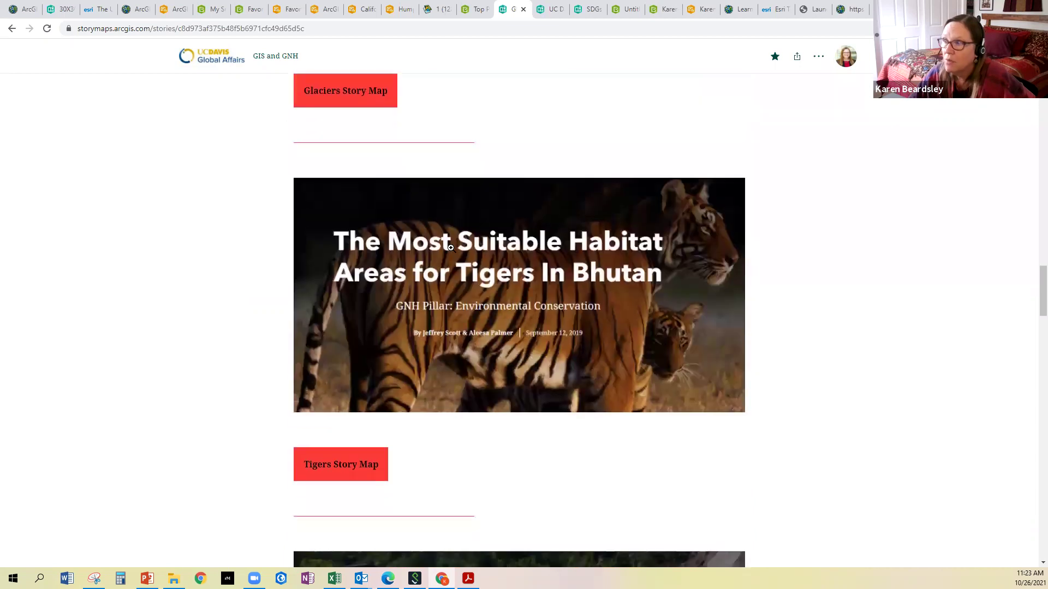
pyautogui.scroll(-7, 518, 245)
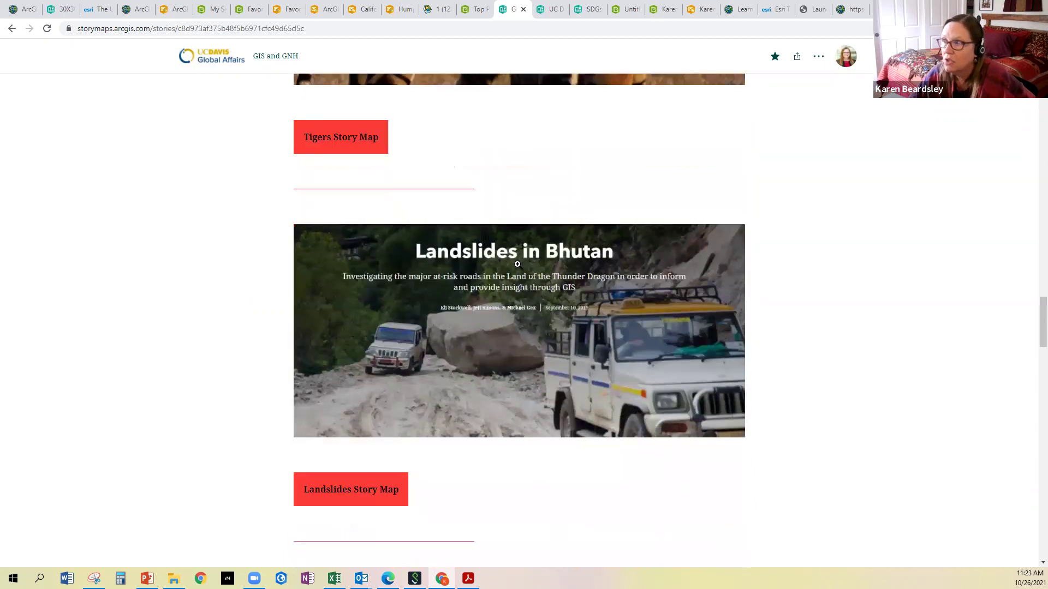
pyautogui.scroll(-6, 501, 227)
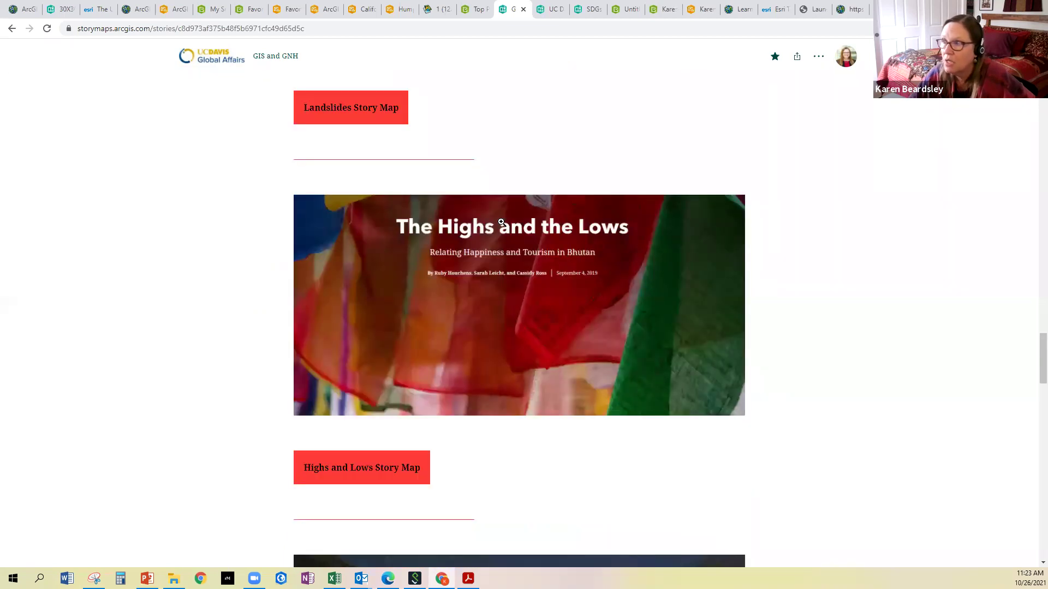
pyautogui.scroll(-6, 508, 248)
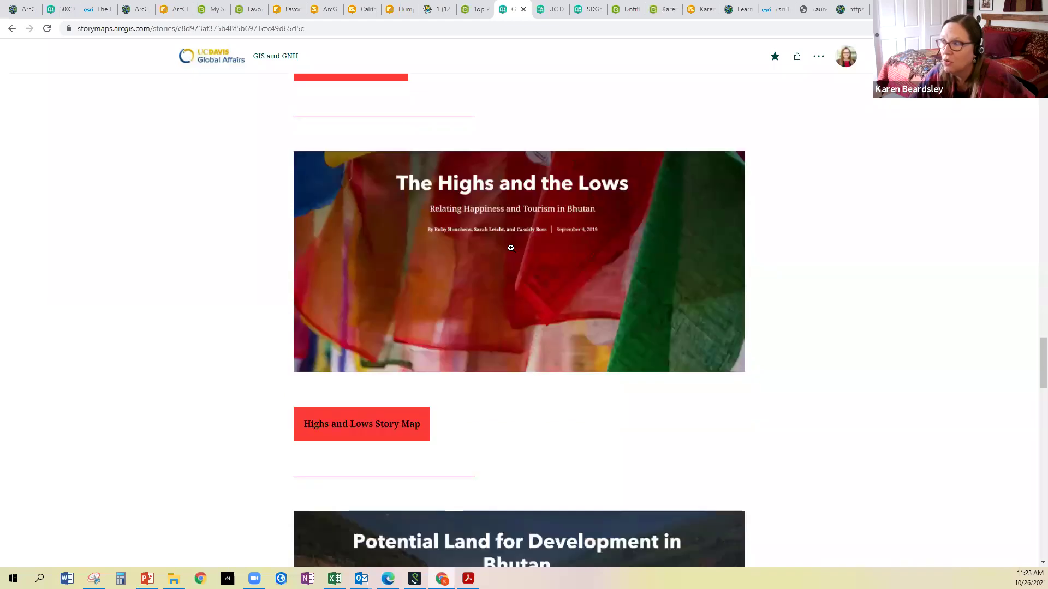
pyautogui.scroll(-1, 511, 249)
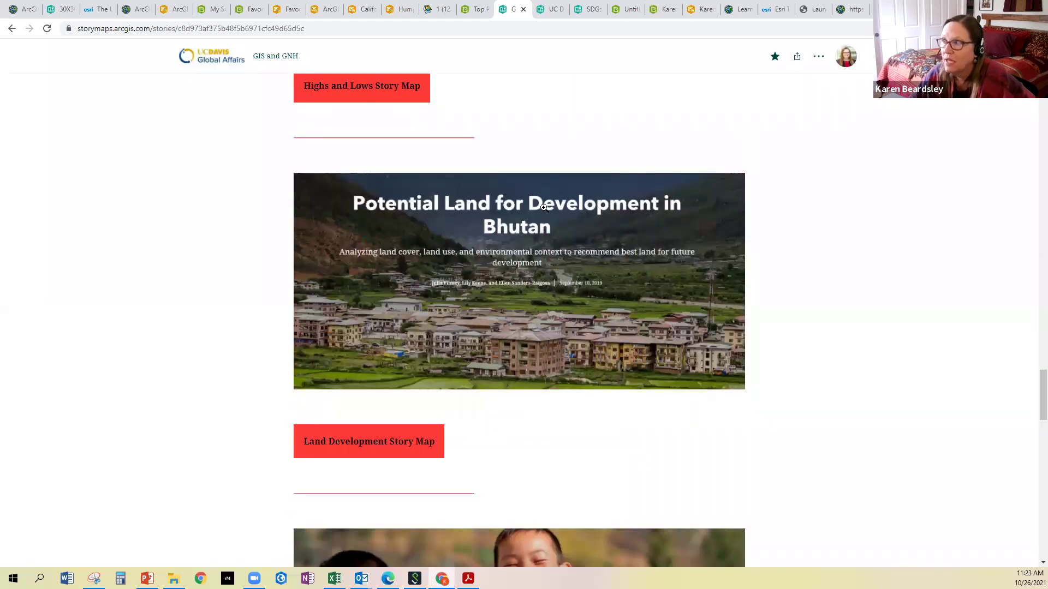
pyautogui.scroll(-6, 544, 208)
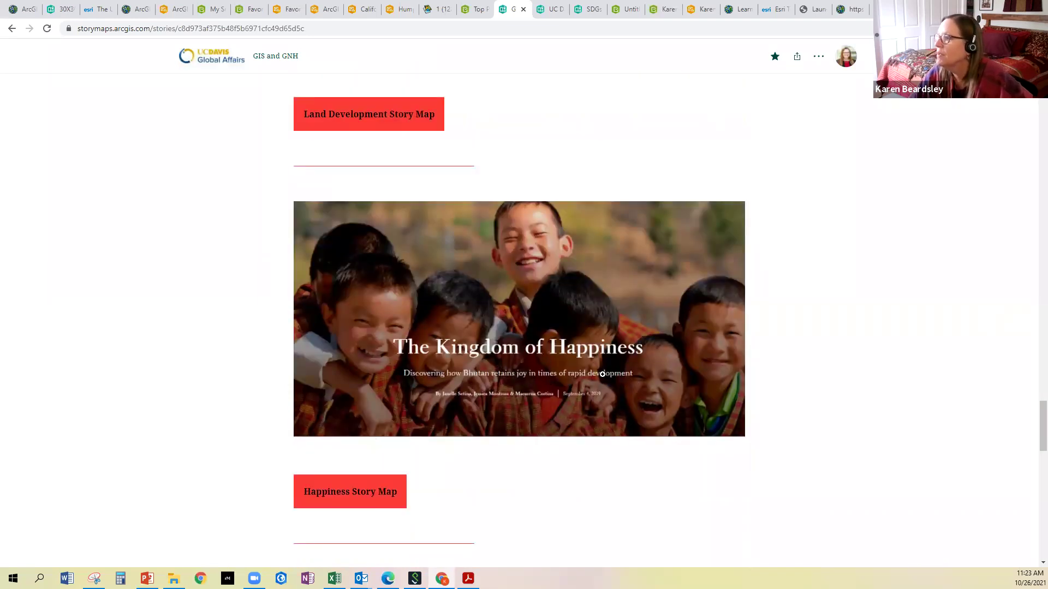
pyautogui.scroll(-1, 606, 376)
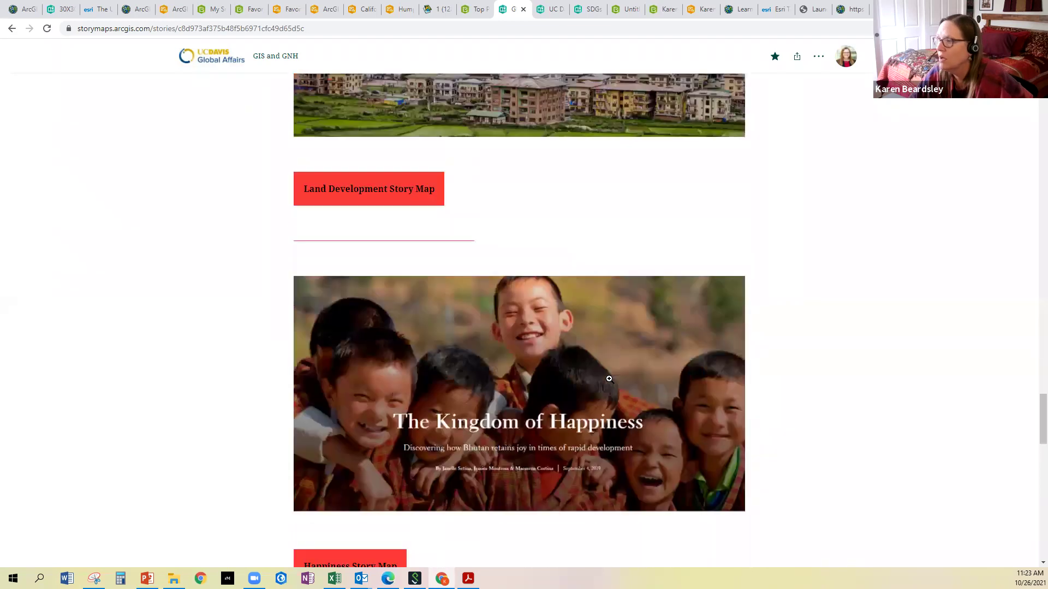
pyautogui.scroll(-5, 611, 382)
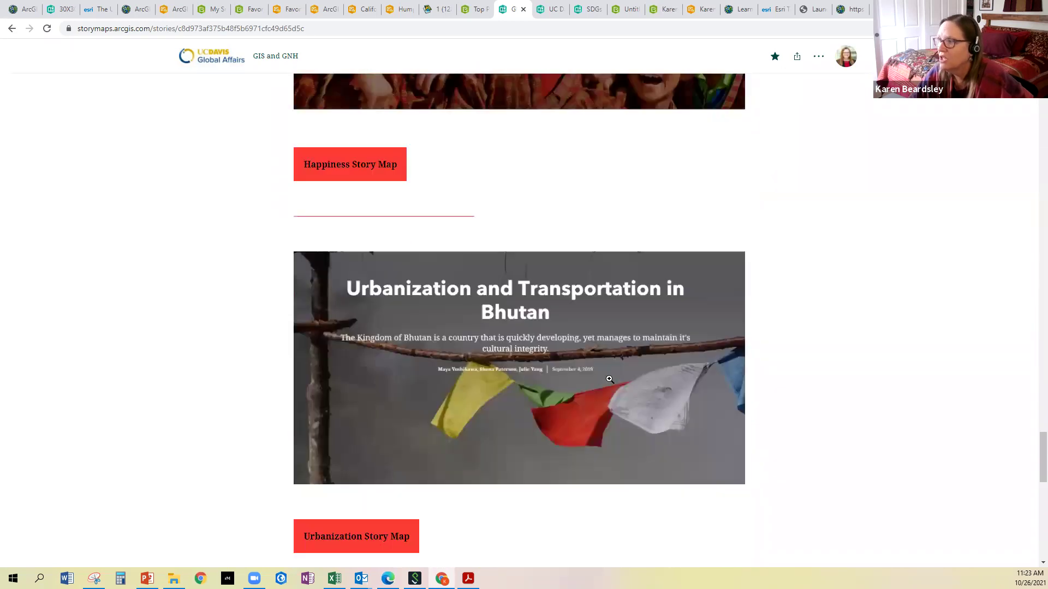
# Return to the tiger habitat tile and open its Tigers Story Map
pyautogui.scroll(6, 610, 379)
pyautogui.scroll(14, 609, 379)
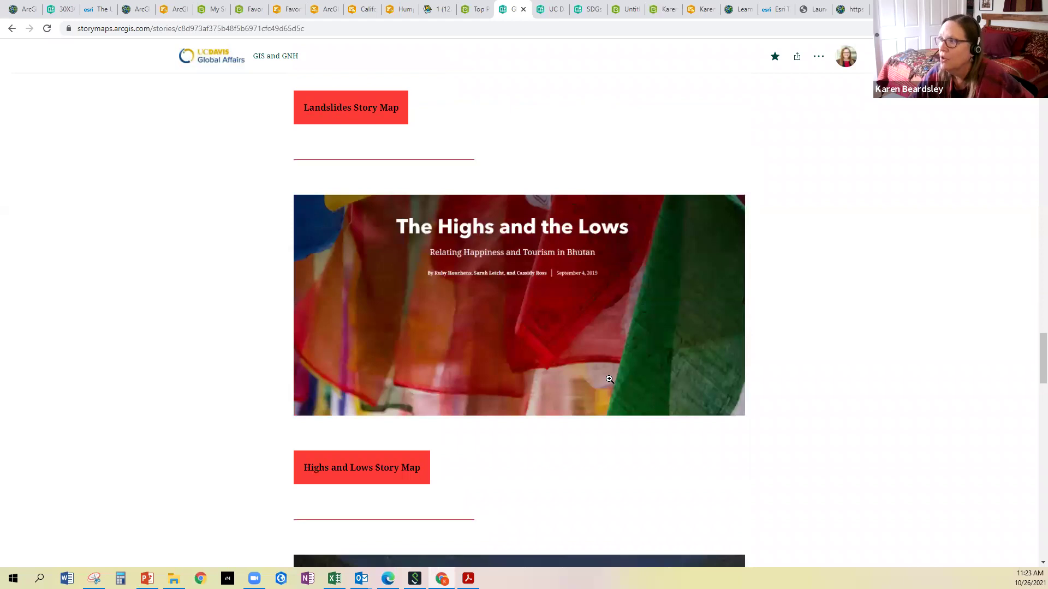
pyautogui.scroll(12, 609, 379)
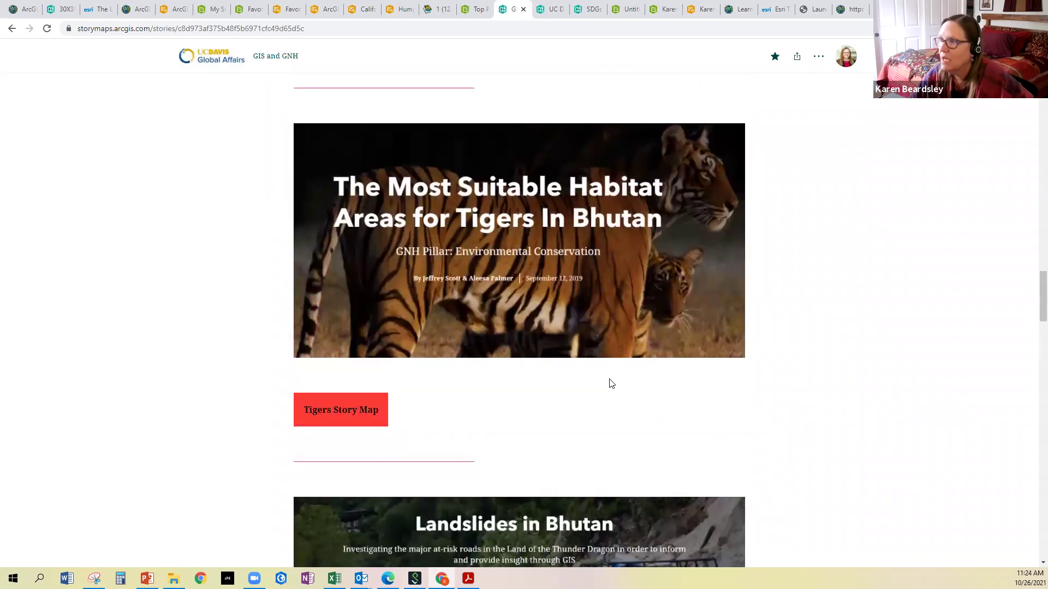
pyautogui.scroll(1, 568, 415)
pyautogui.scroll(4, 401, 261)
pyautogui.scroll(-6, 392, 304)
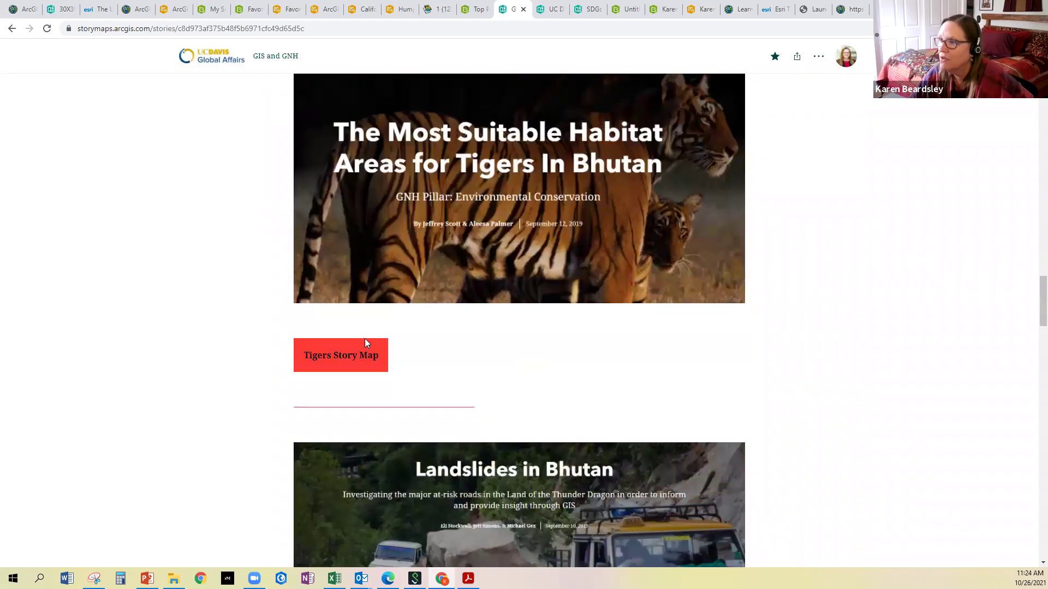
pyautogui.click(360, 356)
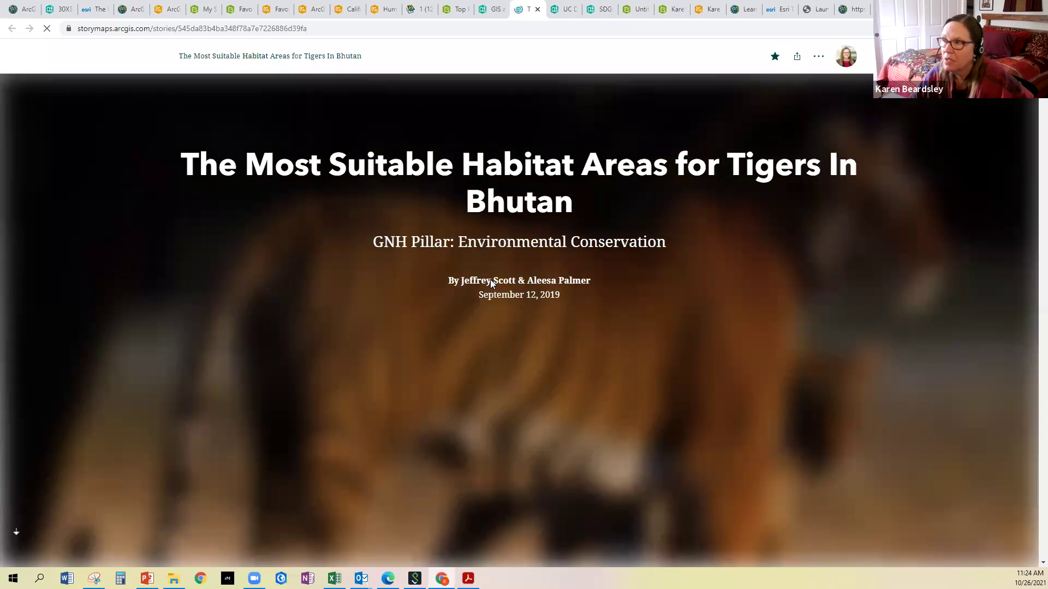
# Scroll past The Bengal Tiger facts to the Countries with Wild Tigers world map
pyautogui.scroll(-1, 490, 279)
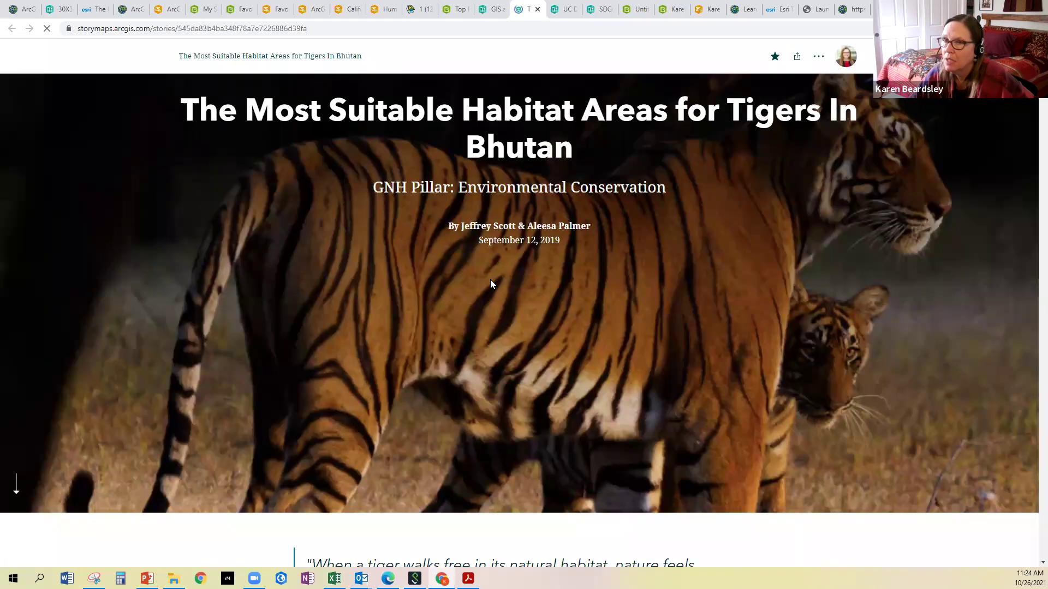
pyautogui.scroll(-6, 490, 284)
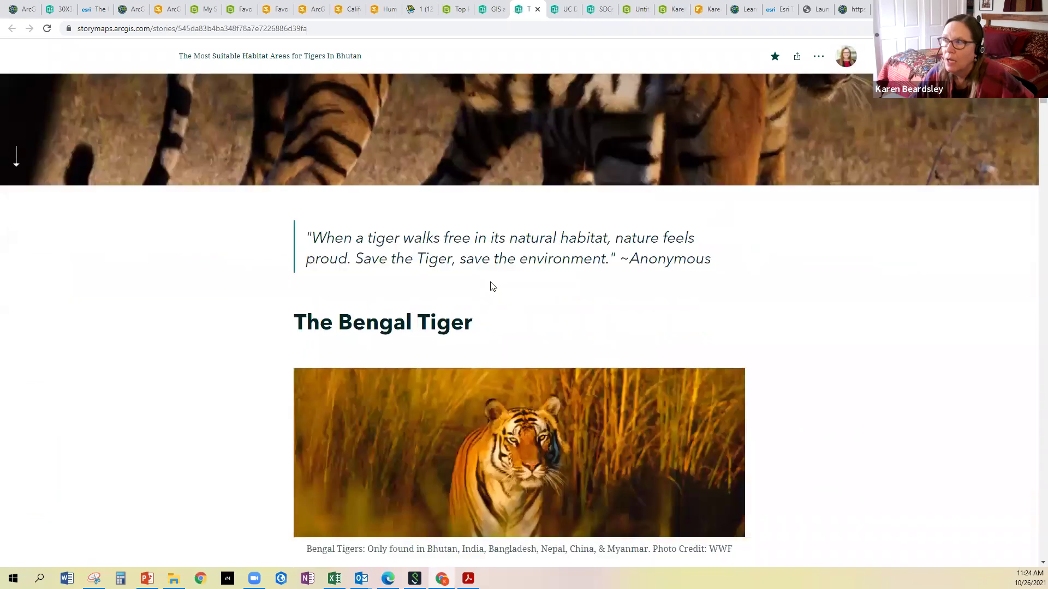
pyautogui.scroll(-5, 442, 254)
pyautogui.scroll(-1, 442, 261)
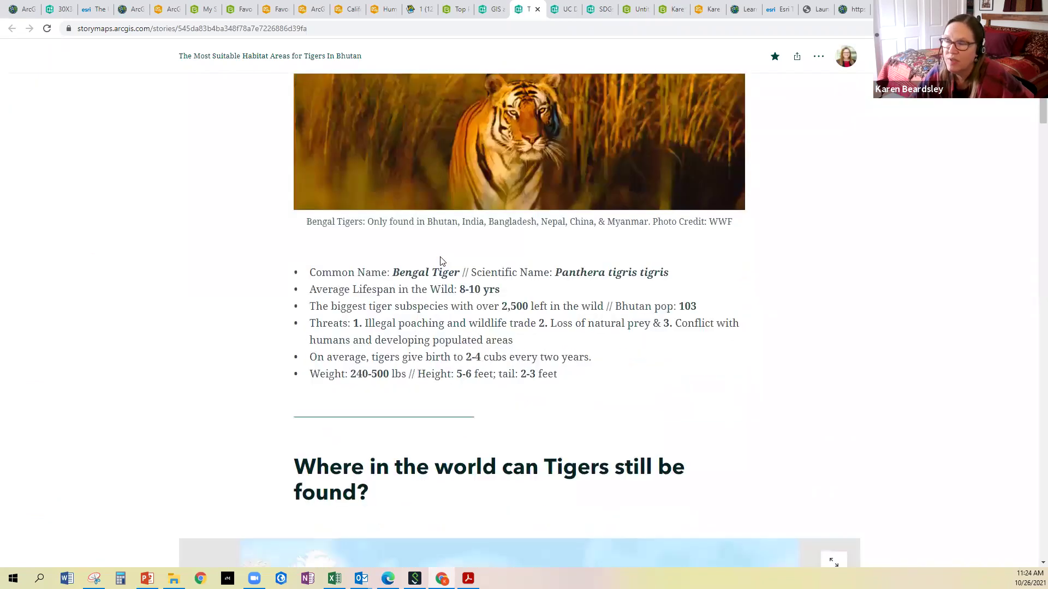
pyautogui.scroll(-1, 442, 261)
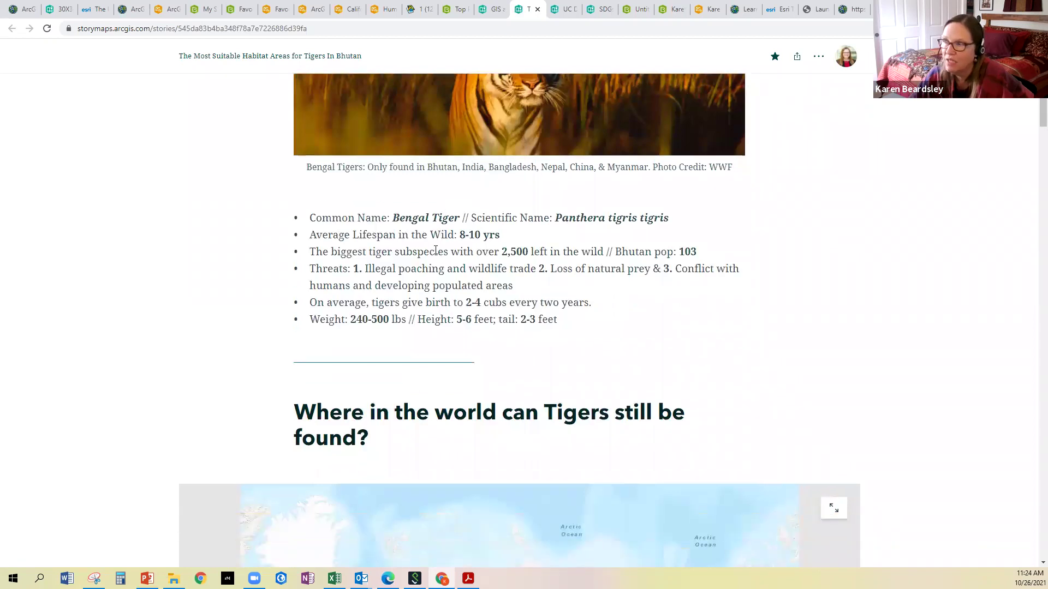
pyautogui.scroll(-5, 436, 257)
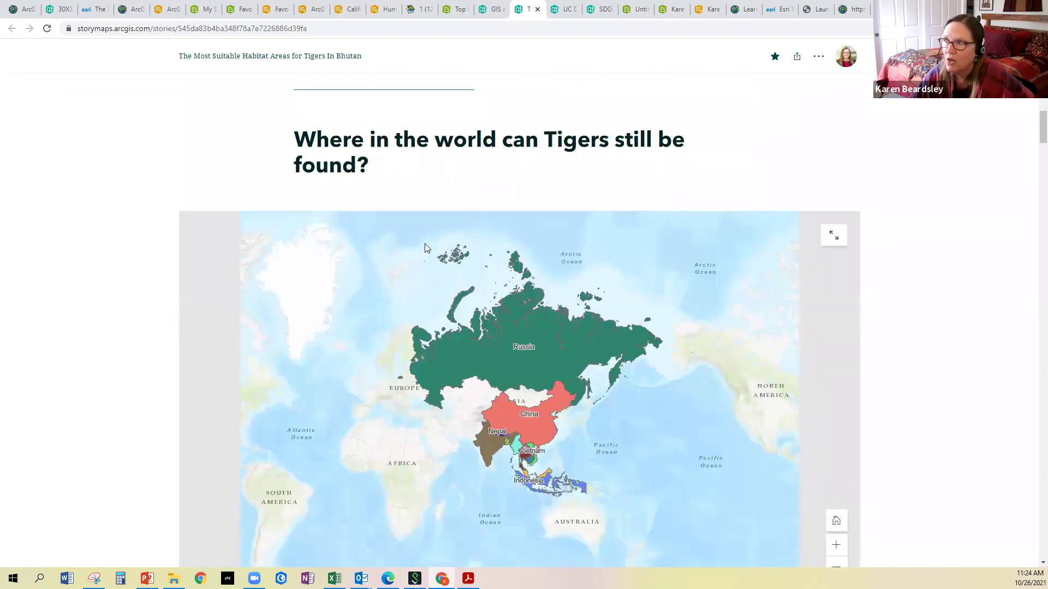
pyautogui.scroll(-2, 523, 212)
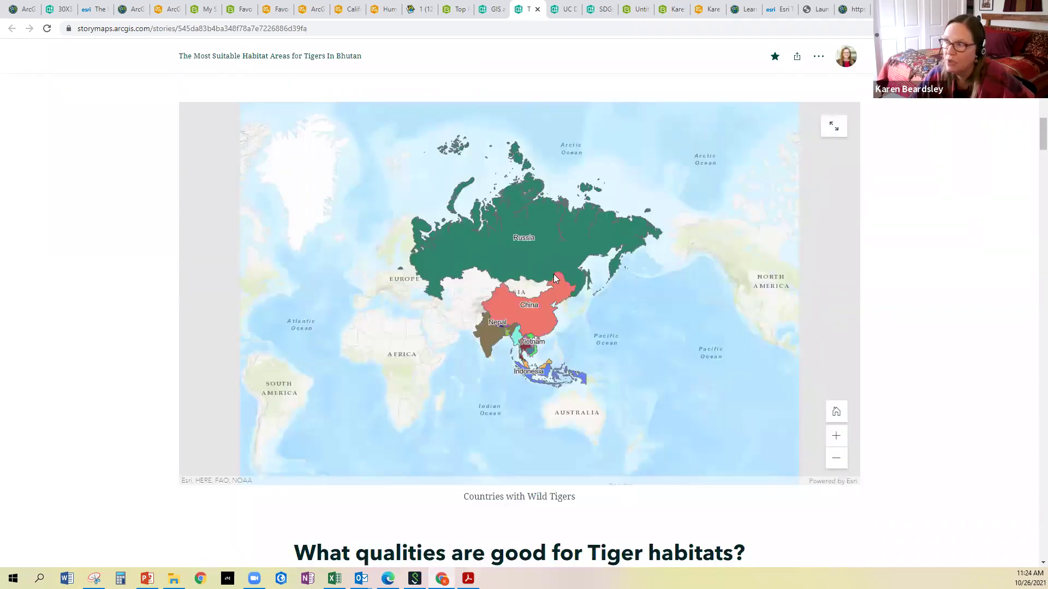
# Expand the wild-tiger map, check China's pop-up of 50 tigers, then collapse the map
pyautogui.click(831, 128)
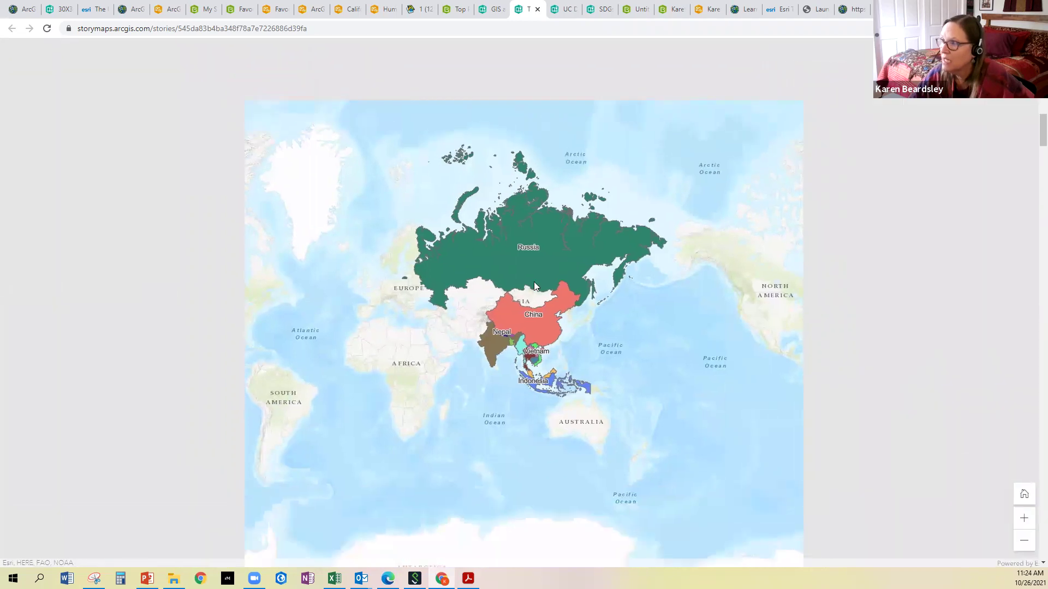
pyautogui.click(534, 332)
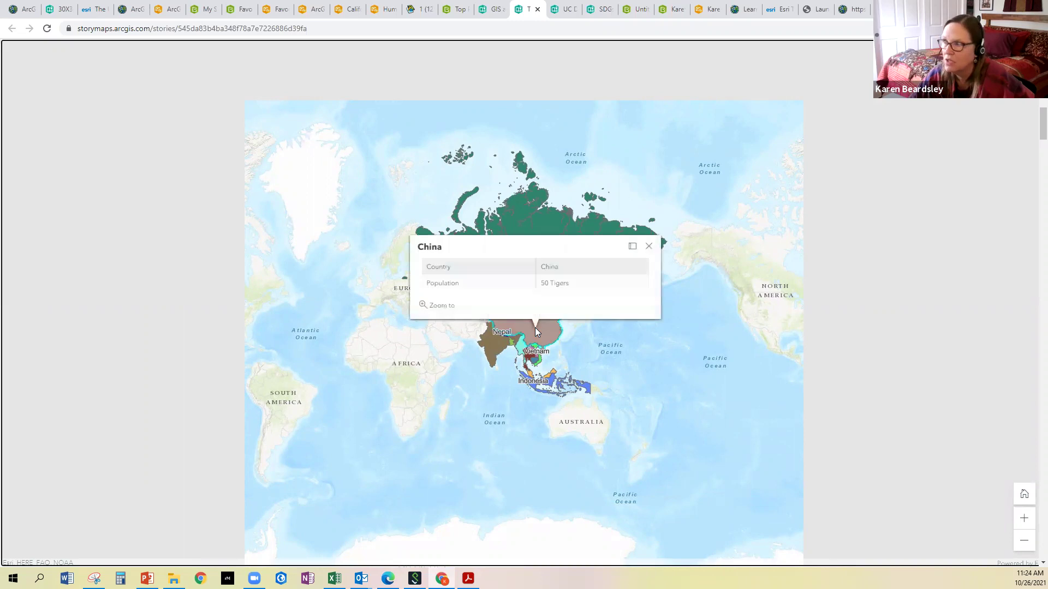
pyautogui.click(649, 246)
pyautogui.click(1022, 59)
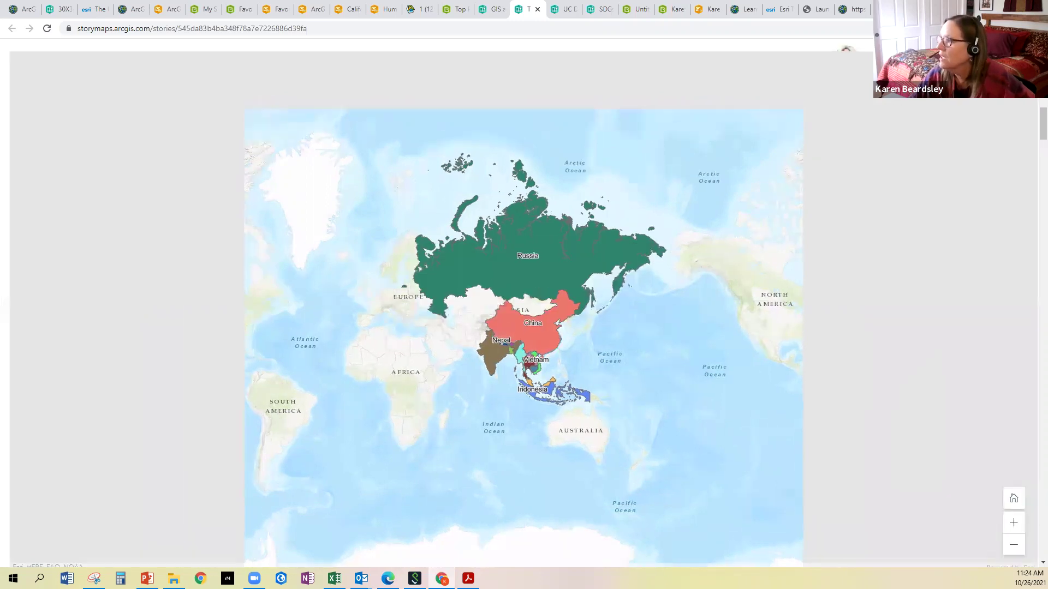
# Scroll through the Rivers & Roads, Elevation, Slope, Protected Areas, Intact Forest and Land use maps
pyautogui.scroll(-4, 452, 358)
pyautogui.scroll(-6, 452, 363)
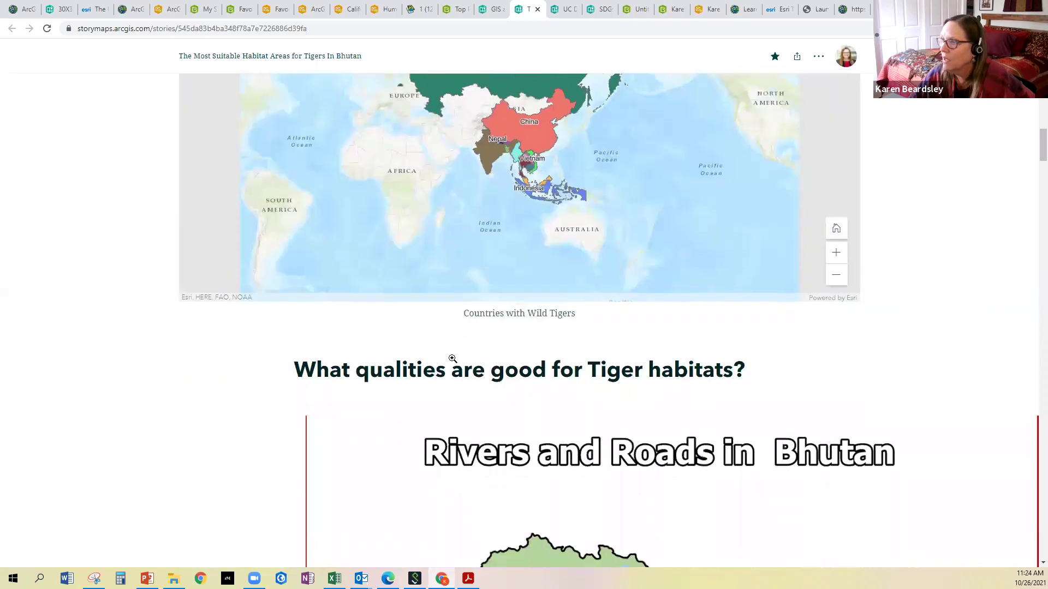
pyautogui.scroll(-1, 364, 147)
pyautogui.scroll(1, 366, 147)
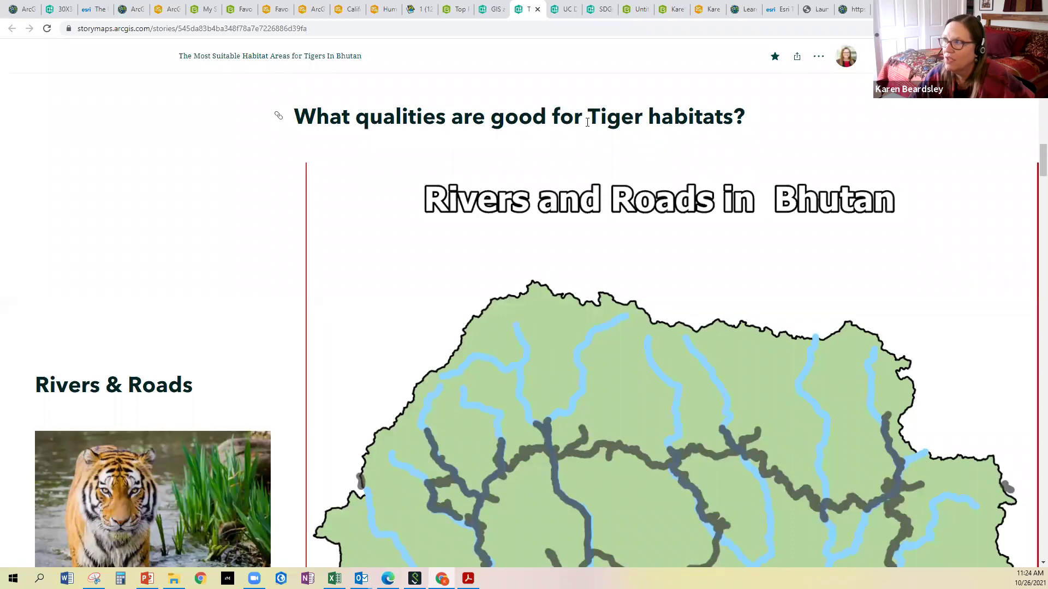
pyautogui.scroll(-2, 478, 240)
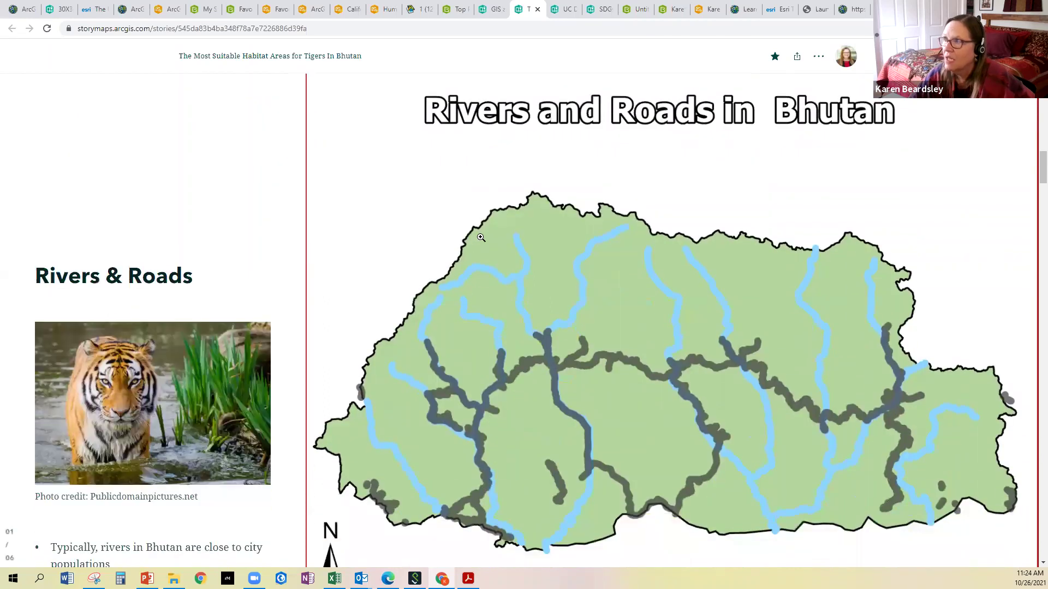
pyautogui.scroll(-1, 546, 213)
pyautogui.scroll(-4, 551, 156)
pyautogui.scroll(-5, 551, 153)
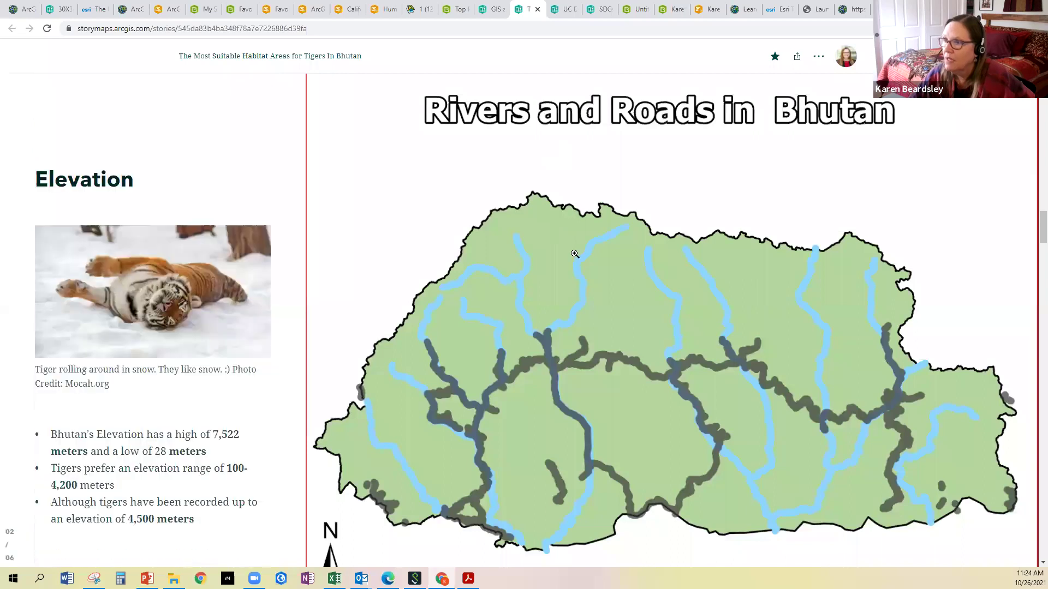
pyautogui.scroll(-6, 575, 254)
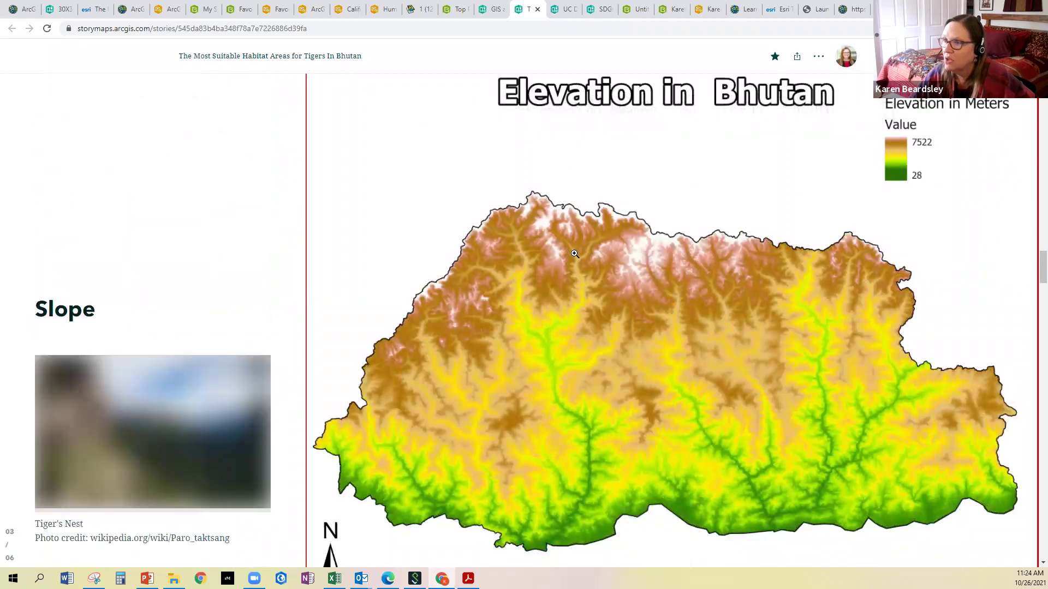
pyautogui.scroll(-8, 574, 254)
pyautogui.scroll(-8, 575, 253)
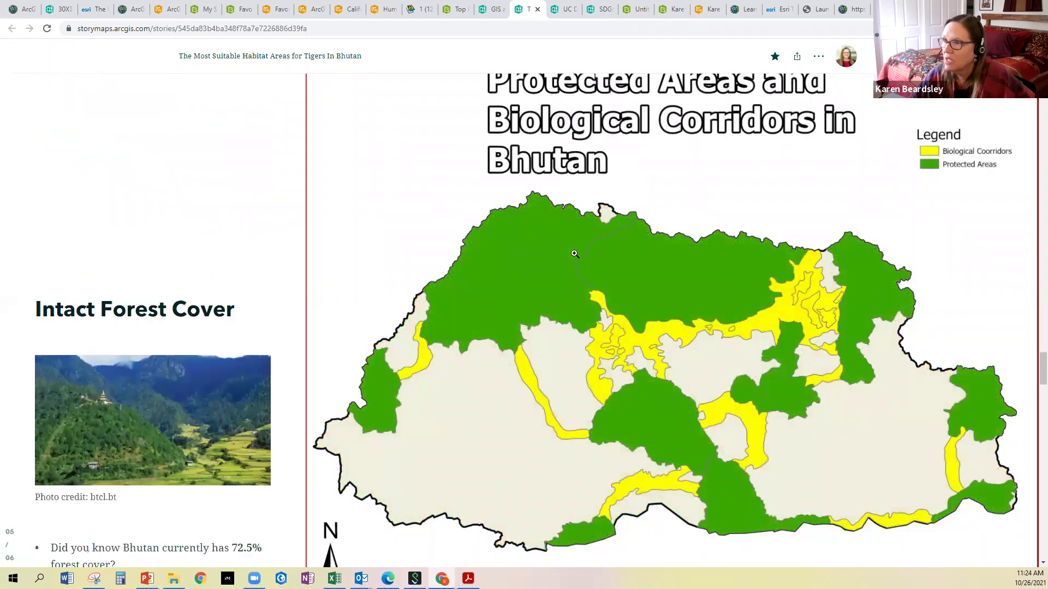
pyautogui.scroll(-8, 575, 253)
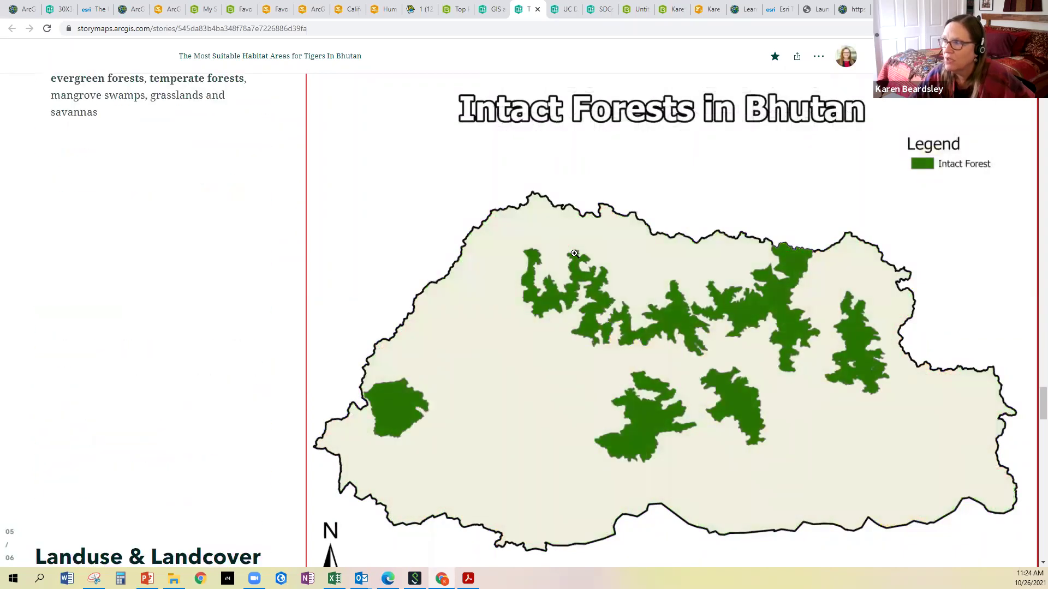
pyautogui.scroll(-8, 574, 253)
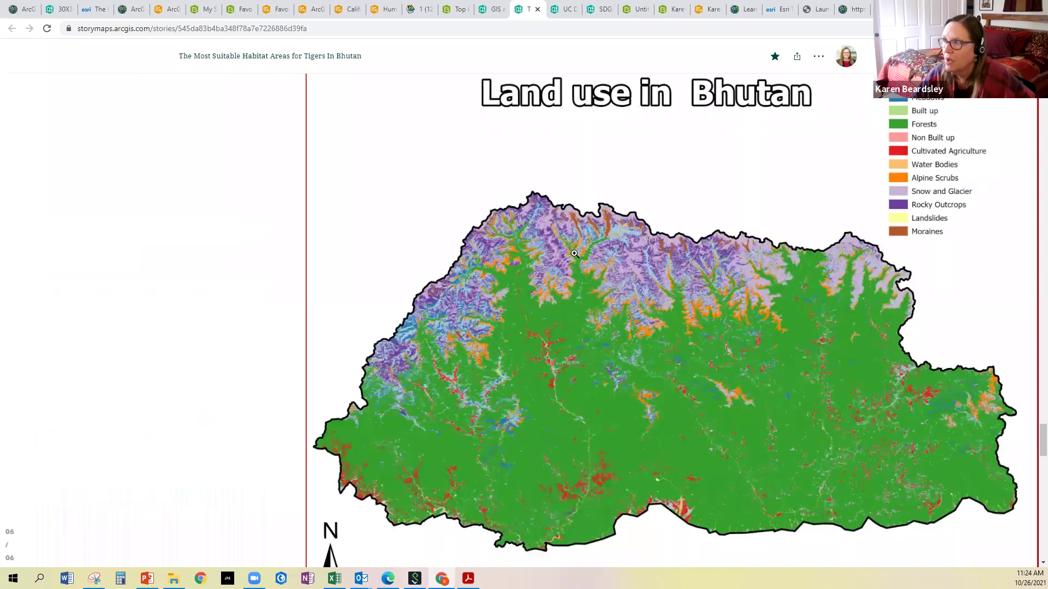
pyautogui.scroll(-10, 574, 254)
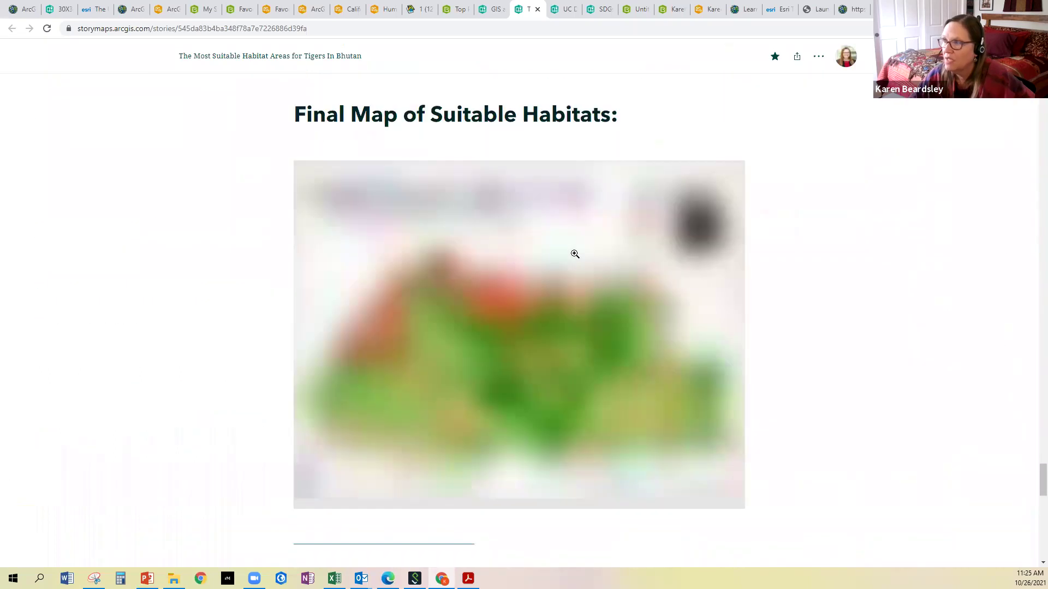
pyautogui.scroll(1, 441, 234)
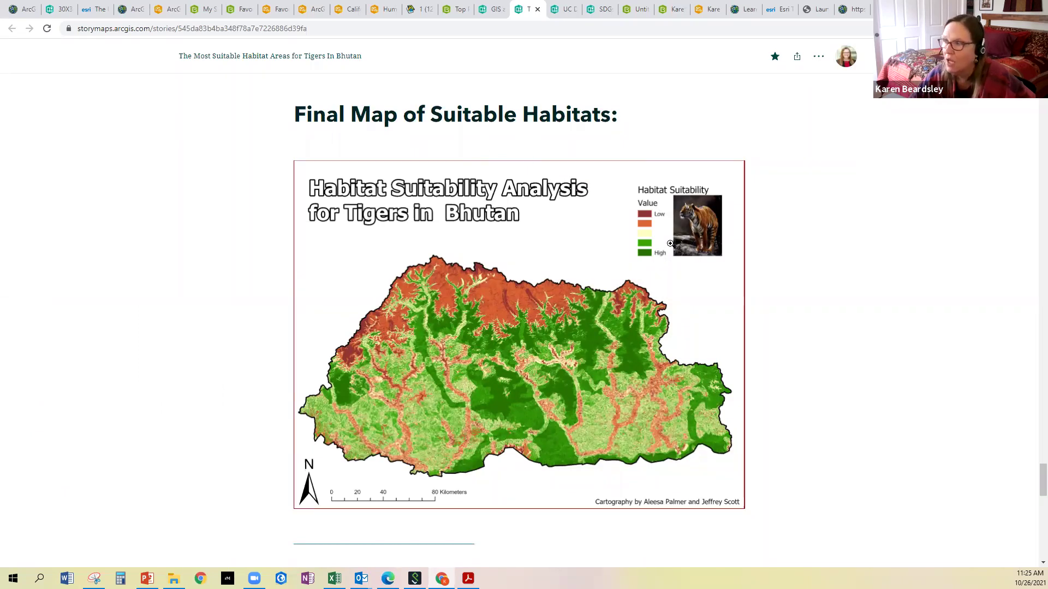
# Scroll down to The end!! closing photo and the Sources buttons
pyautogui.scroll(-6, 670, 244)
pyautogui.scroll(-6, 671, 244)
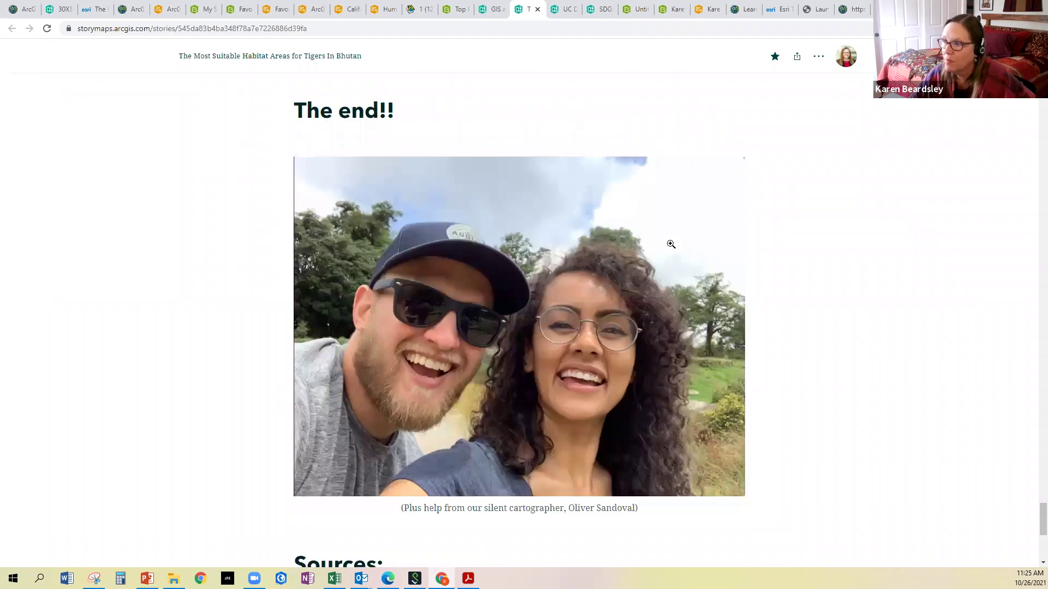
pyautogui.scroll(-5, 672, 243)
pyautogui.scroll(-2, 244, 274)
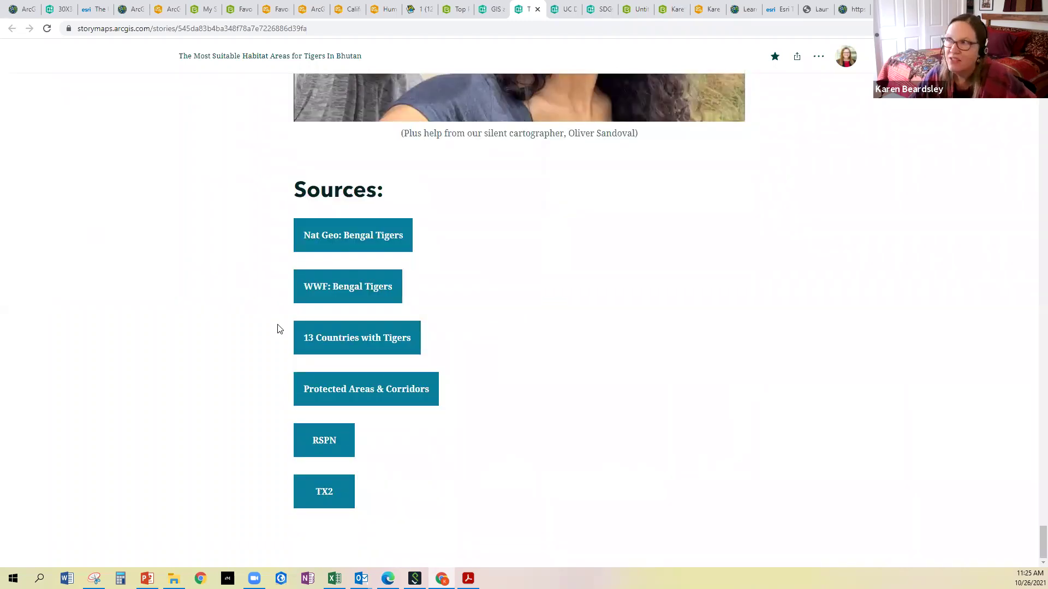
pyautogui.scroll(3, 277, 328)
pyautogui.scroll(-2, 278, 328)
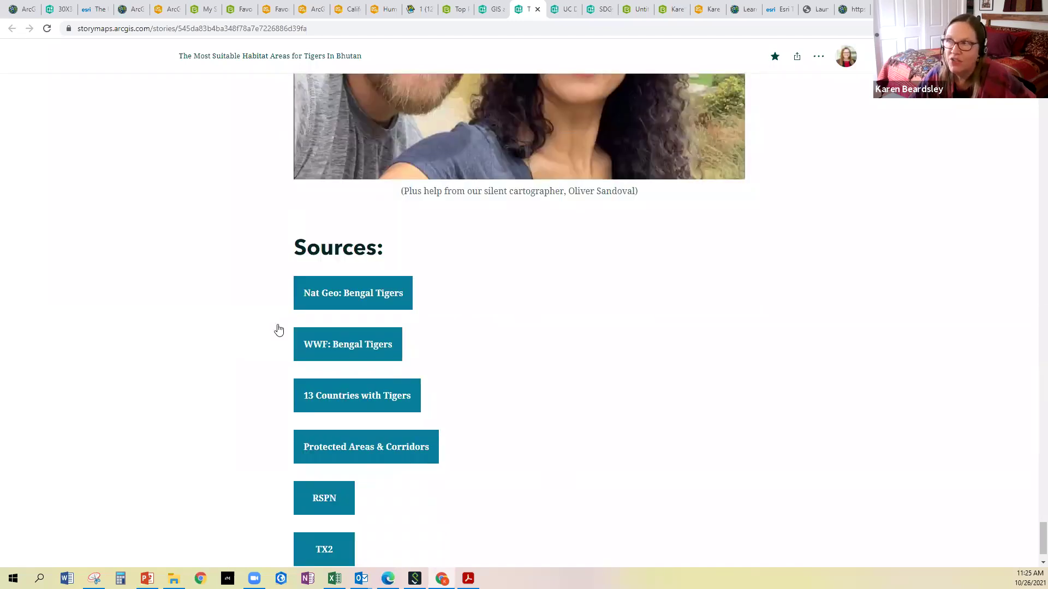
# Scroll all the way back up to the tiger story's title cover
pyautogui.scroll(9, 277, 328)
pyautogui.scroll(10, 277, 328)
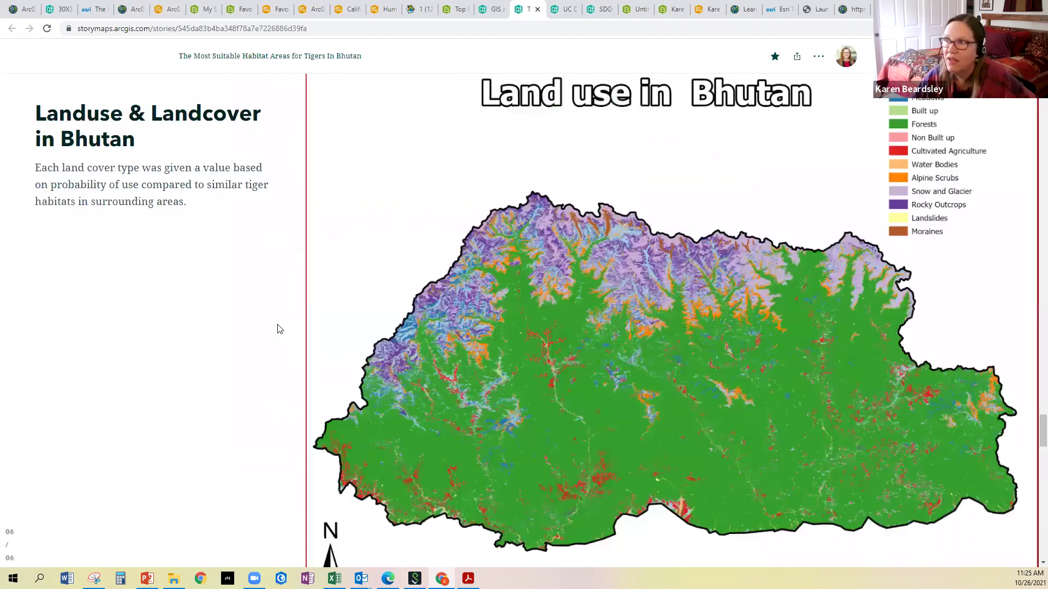
pyautogui.scroll(5, 277, 328)
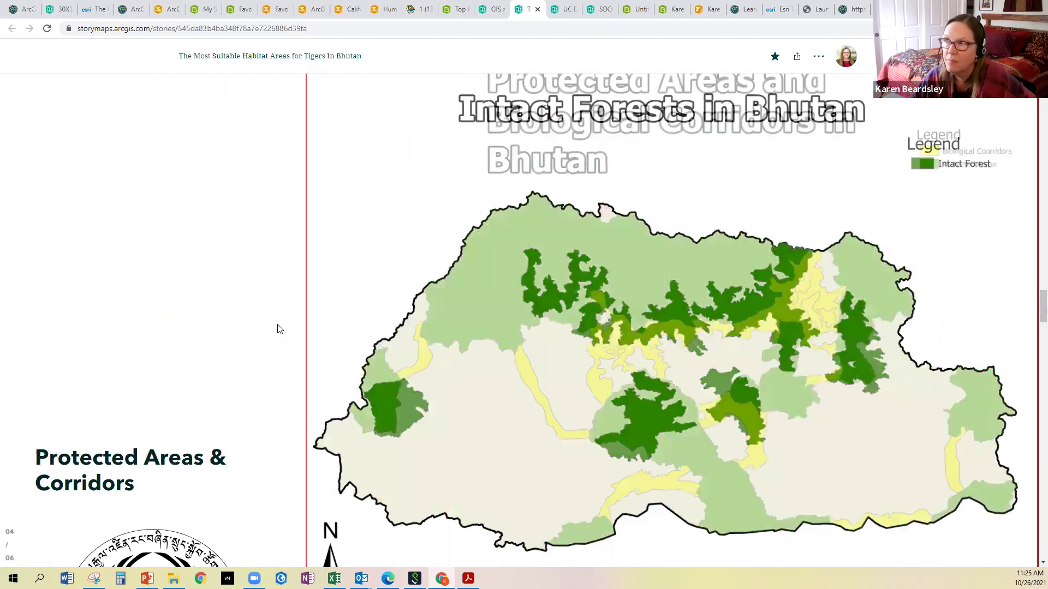
pyautogui.scroll(8, 277, 328)
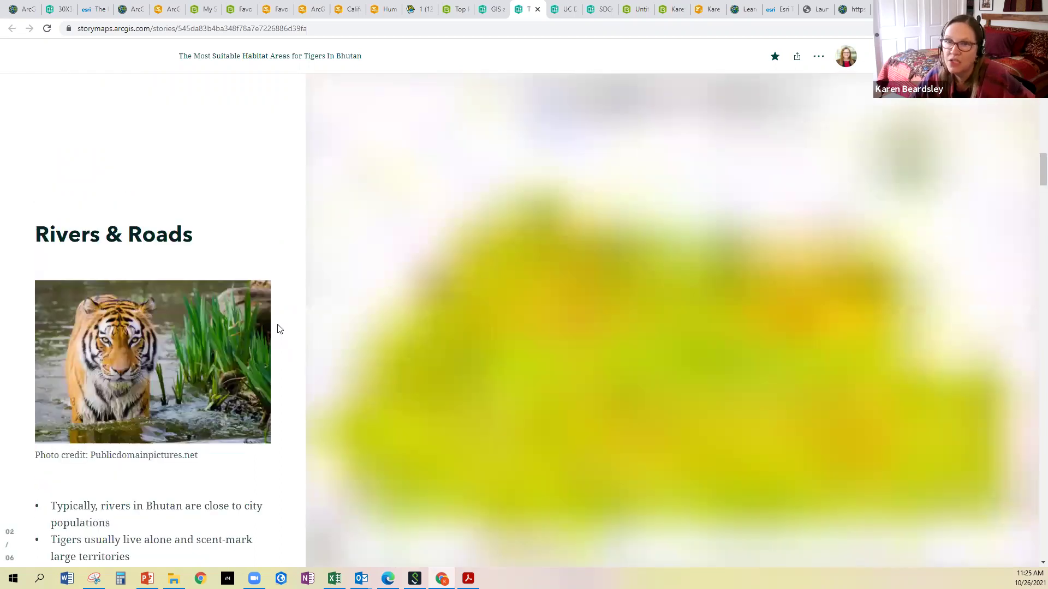
pyautogui.scroll(5, 277, 328)
pyautogui.scroll(5, 277, 328)
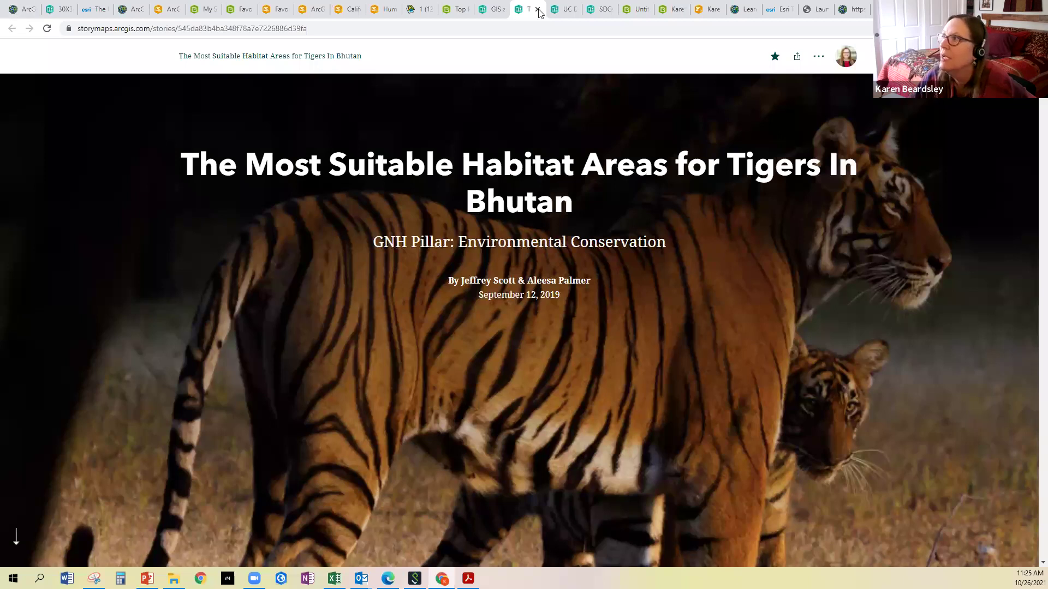
# Copy the GIS and GNH story's web address, then switch to the UC Davis GIS class collection
pyautogui.click(565, 9)
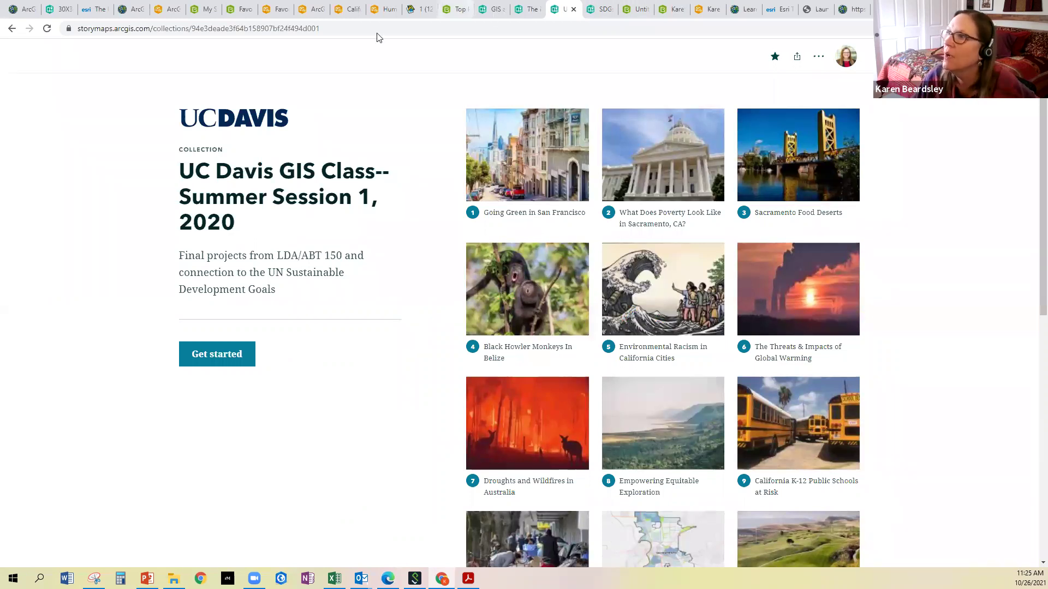
pyautogui.click(527, 9)
pyautogui.click(489, 10)
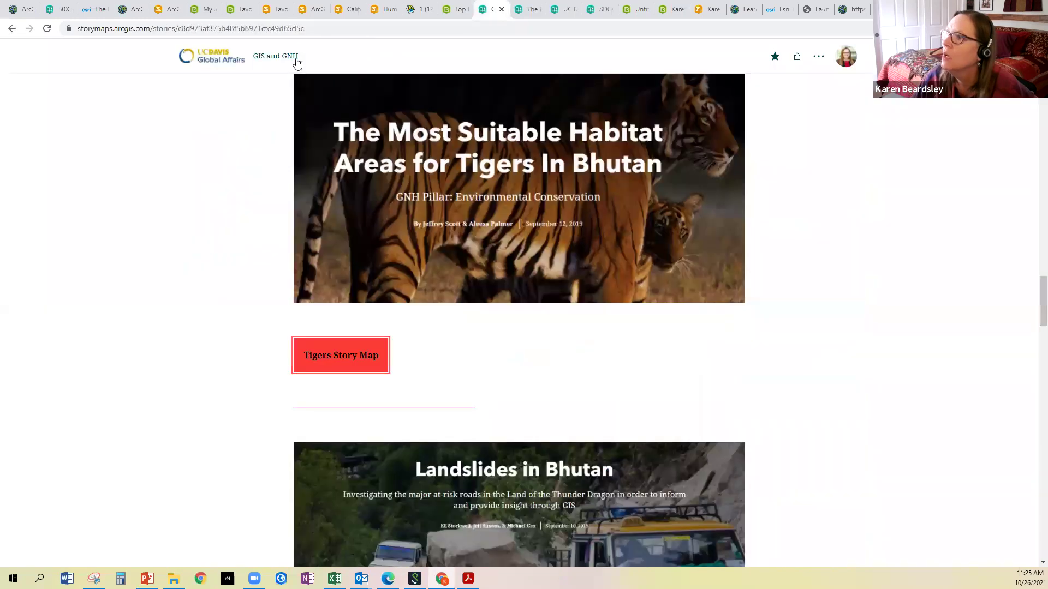
pyautogui.scroll(5, 226, 25)
pyautogui.rightClick(226, 25)
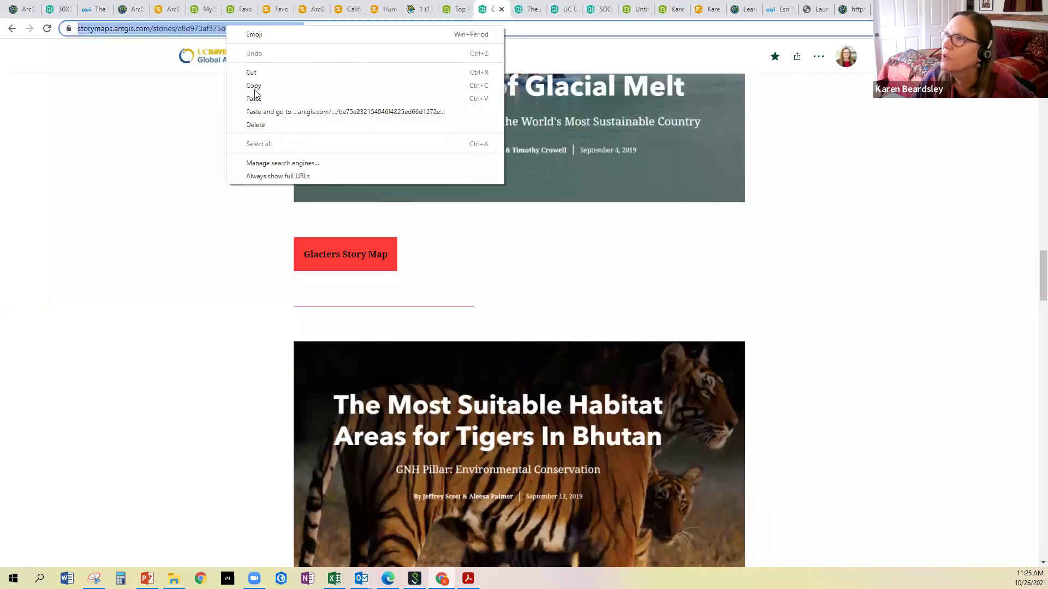
pyautogui.click(254, 85)
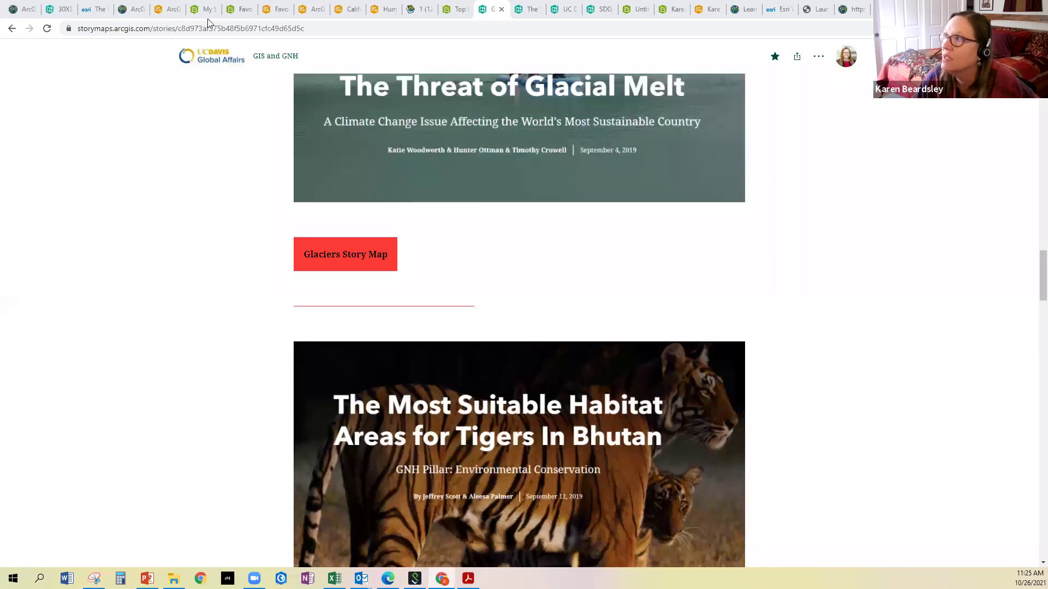
pyautogui.click(533, 11)
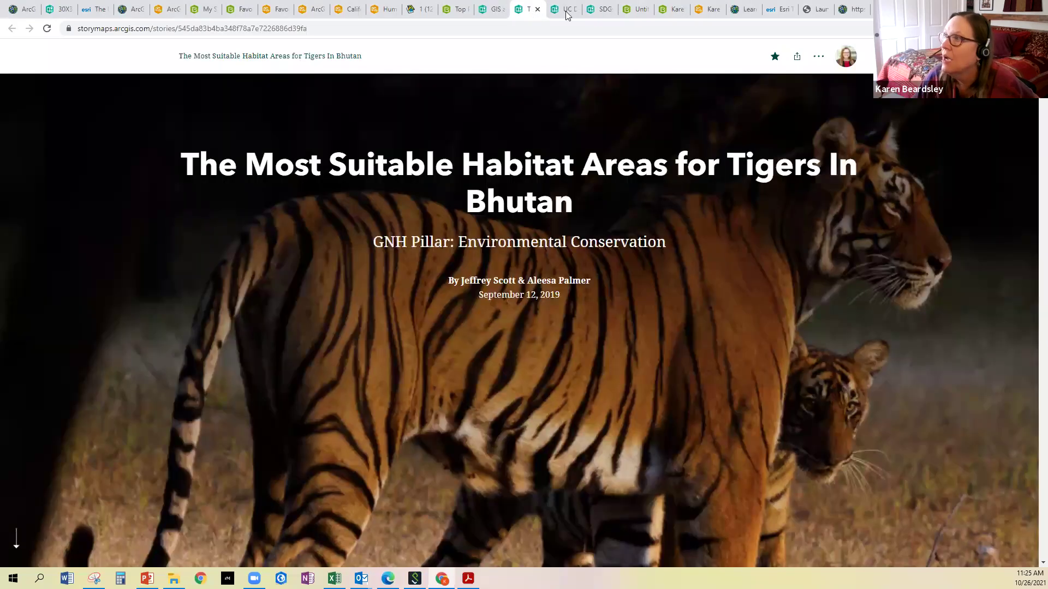
pyautogui.click(566, 11)
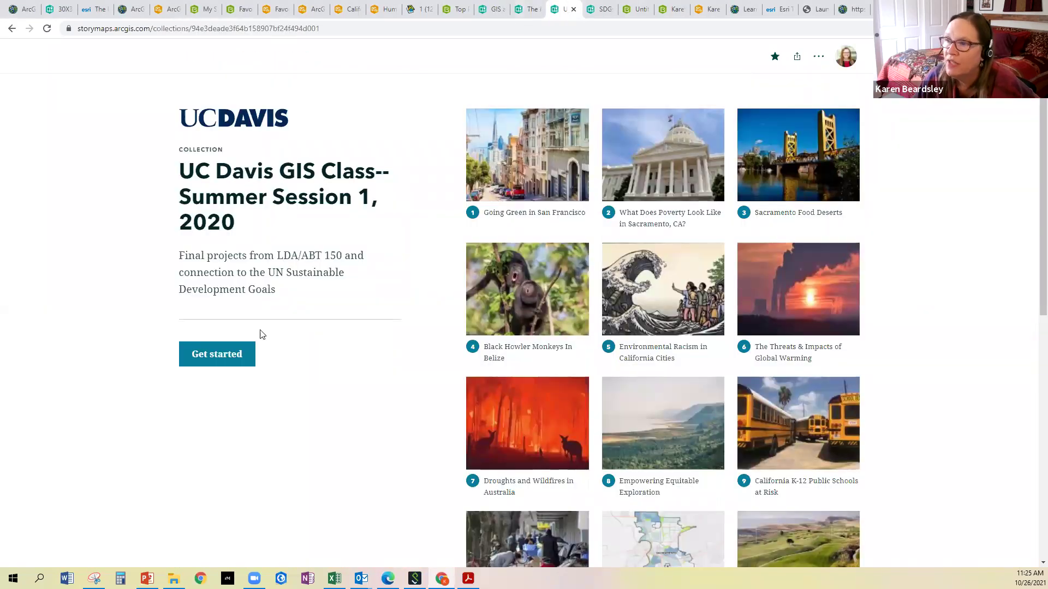
# Scroll through the 21 class project cards in the UC Davis GIS Class collection
pyautogui.scroll(-9, 568, 303)
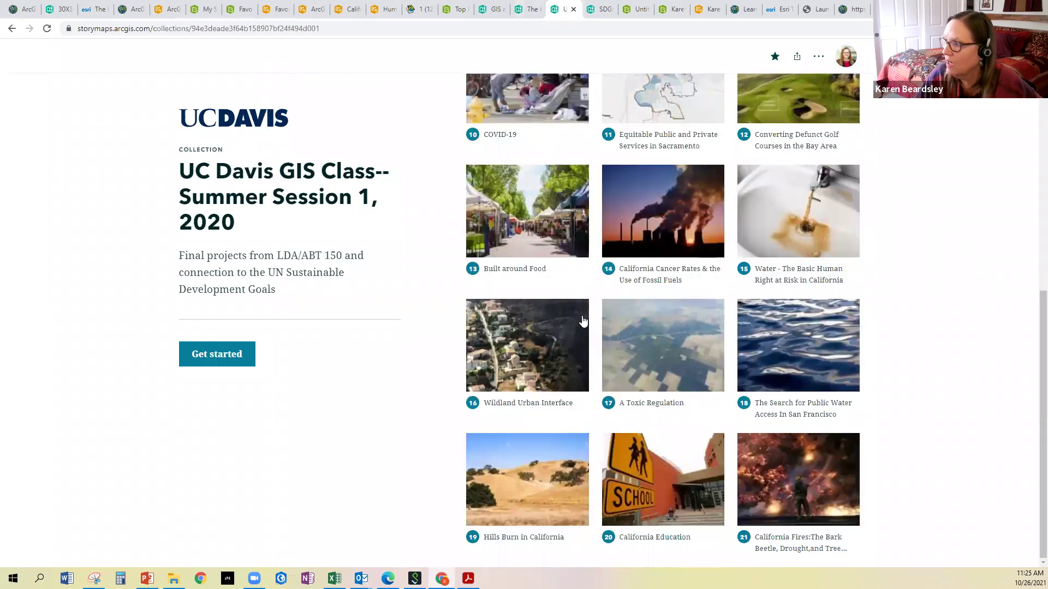
pyautogui.scroll(4, 557, 370)
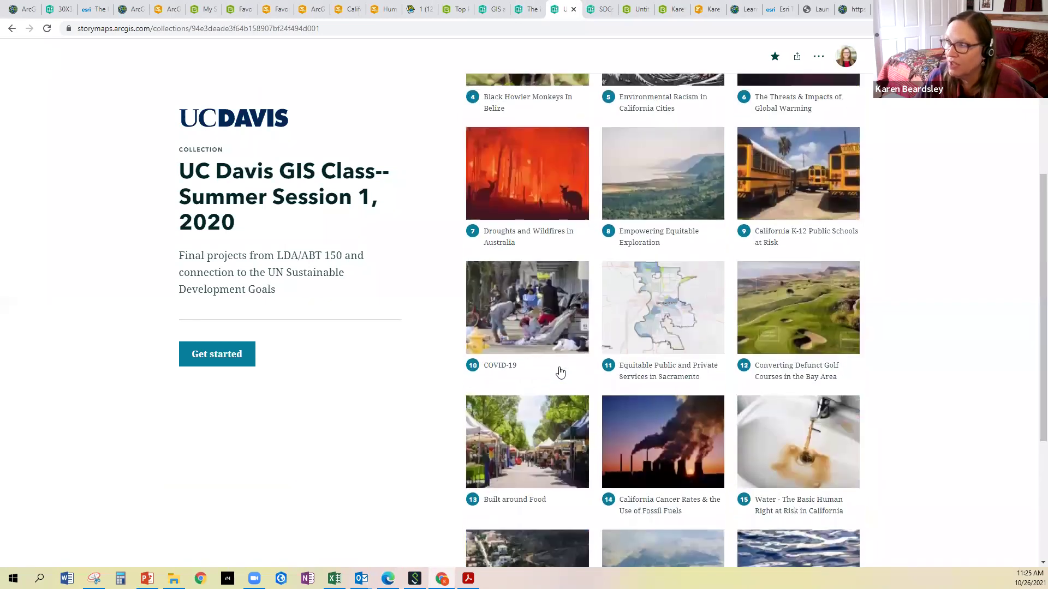
pyautogui.scroll(4, 560, 373)
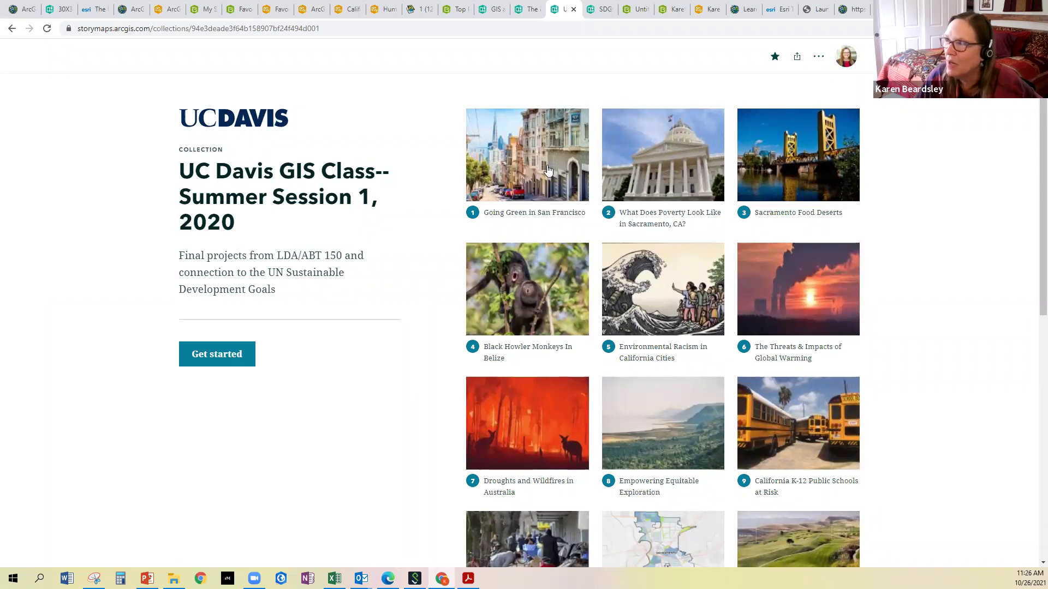
# Copy the UC Davis GIS Class collection's web address from the address bar
pyautogui.click(283, 27)
pyautogui.rightClick(282, 28)
pyautogui.click(309, 88)
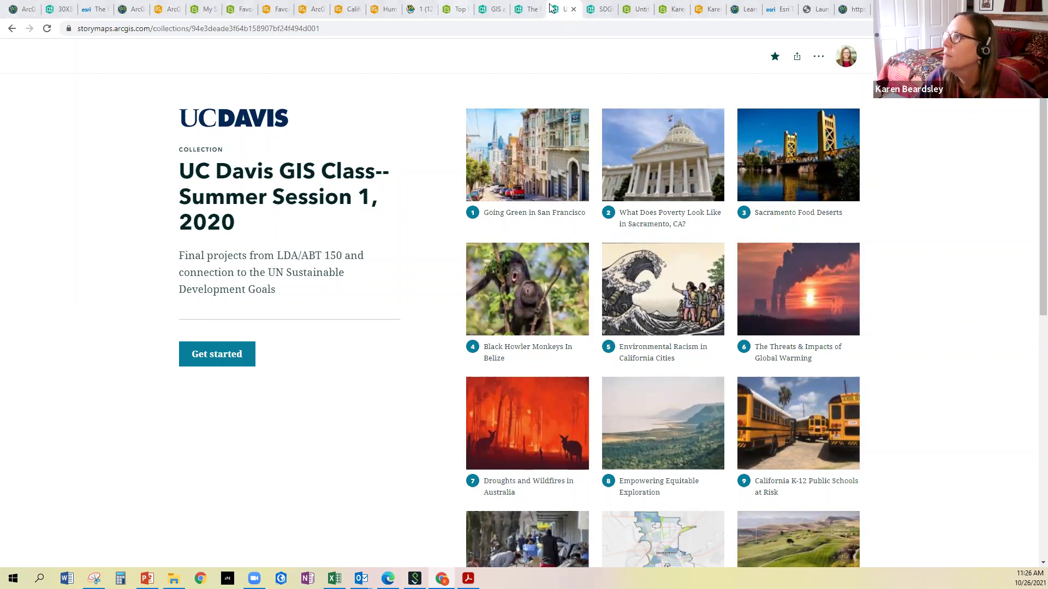
pyautogui.click(601, 9)
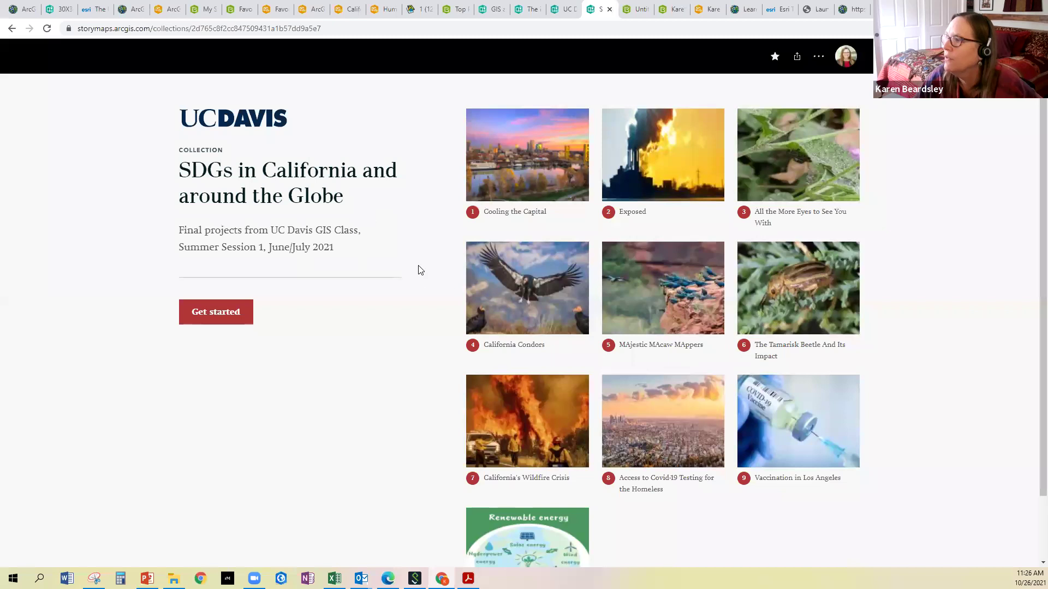
# Scroll to the last of the 10 SDGs projects and copy that collection's web address
pyautogui.scroll(-2, 491, 371)
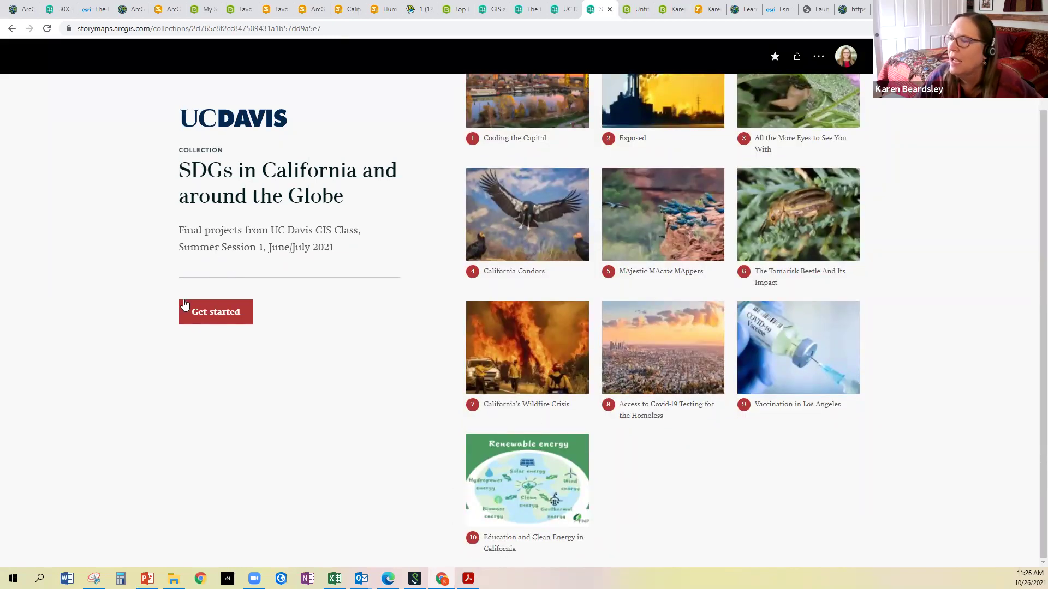
pyautogui.click(248, 26)
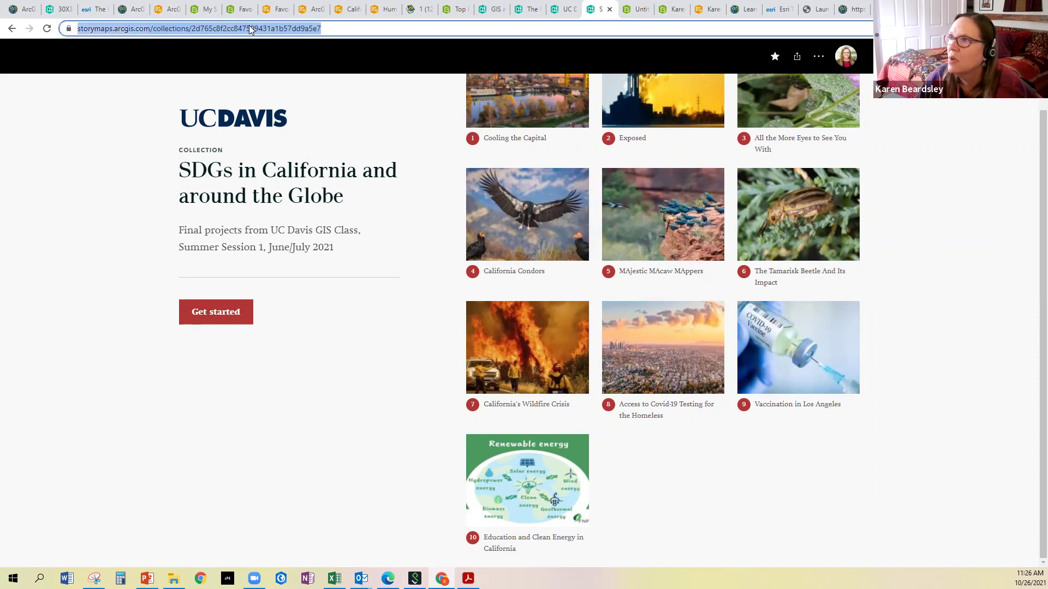
pyautogui.rightClick(249, 25)
pyautogui.click(276, 86)
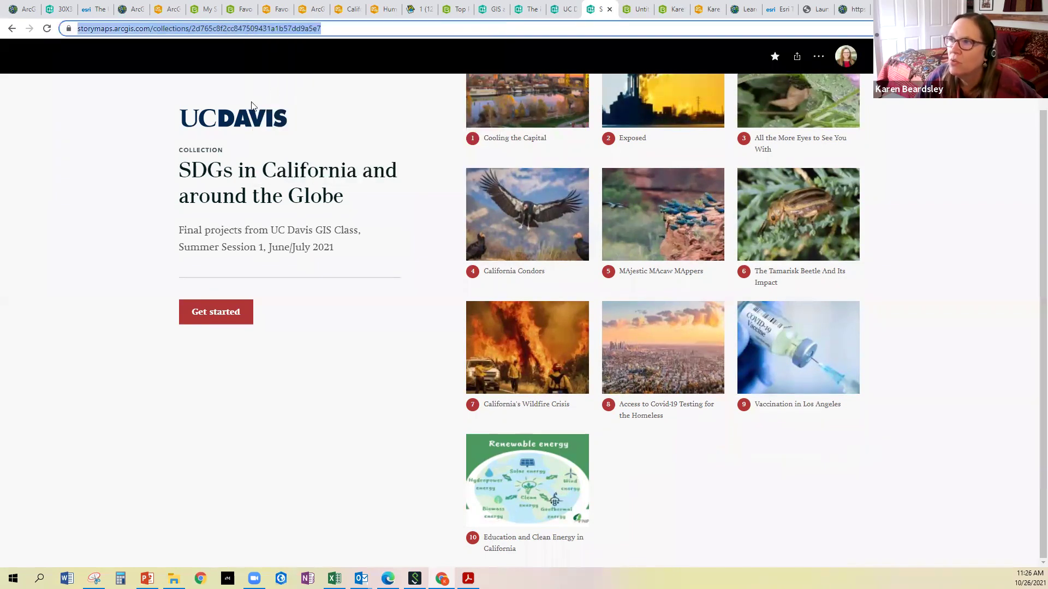
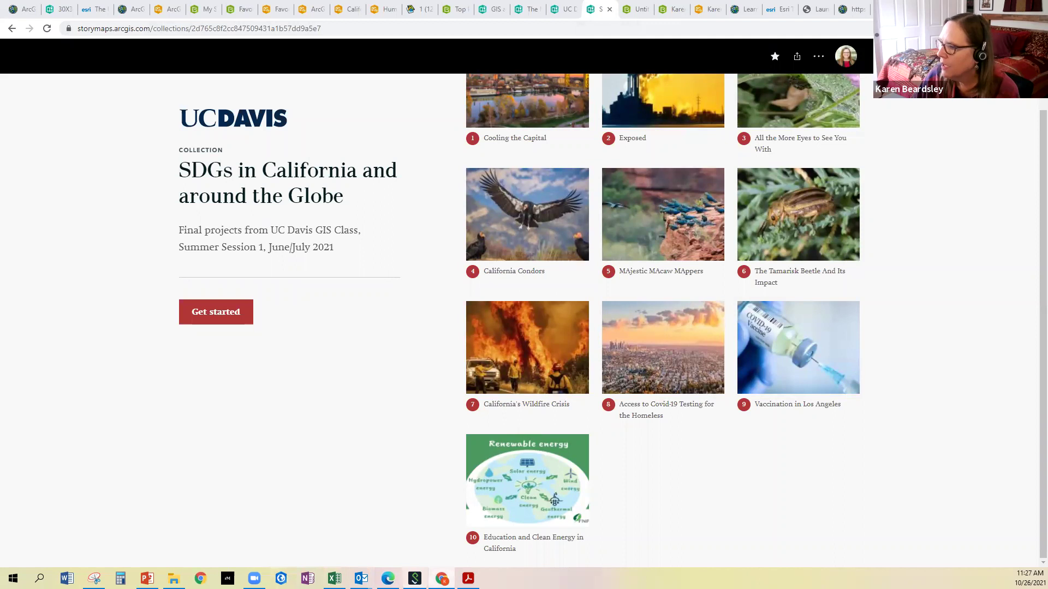
# Bring the 'Steps to creating a Survey' PDF in front of the StoryMaps collection page
pyautogui.click(468, 579)
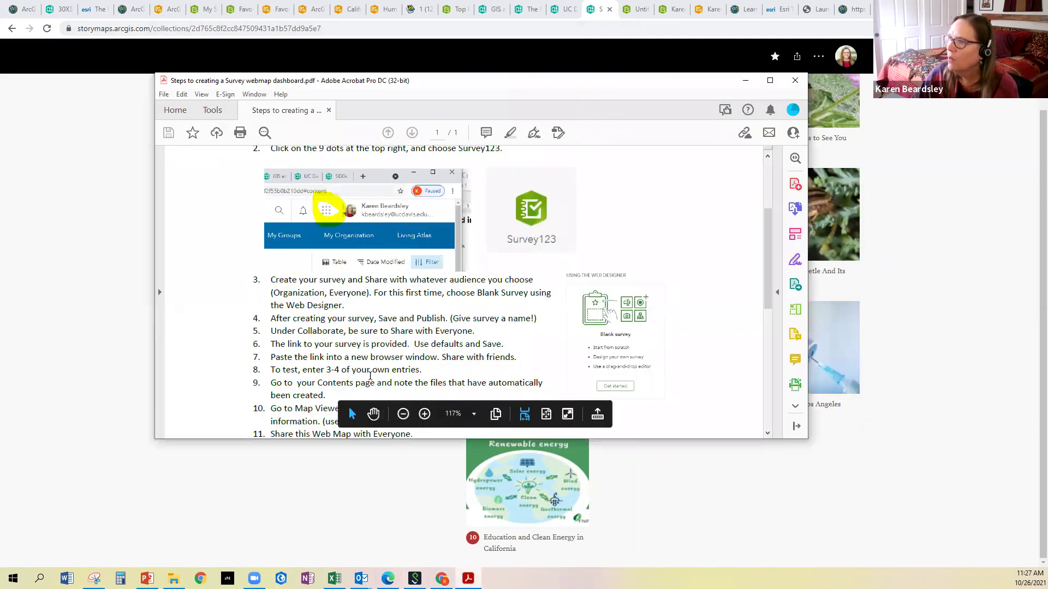
# Enlarge the survey-steps PDF, read through step 15, then start a new browser tab
pyautogui.moveTo(417, 441); pyautogui.dragTo(417, 536)
pyautogui.scroll(5, 260, 212)
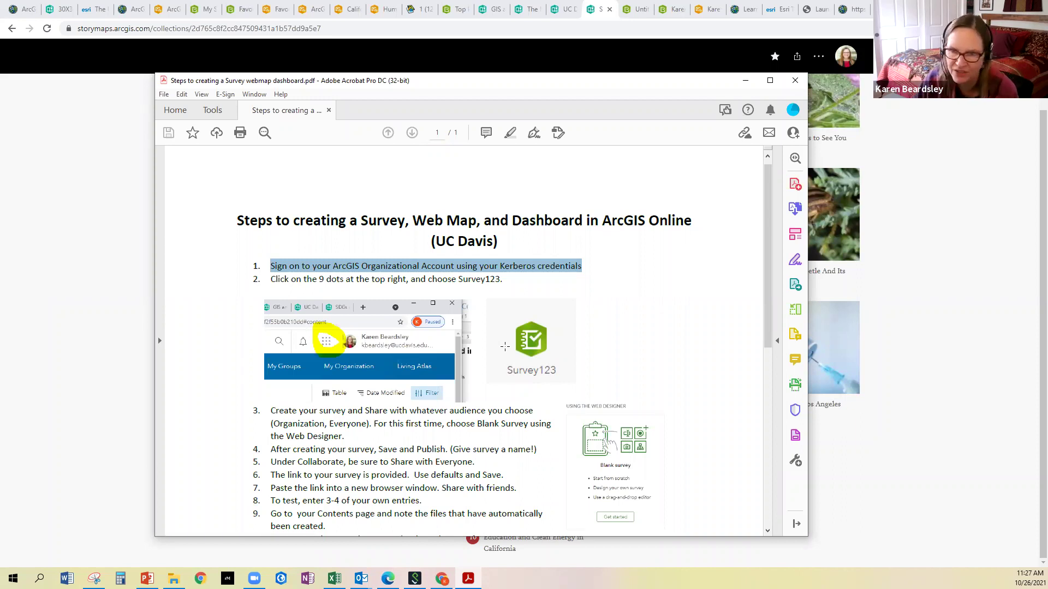
pyautogui.scroll(-3, 506, 376)
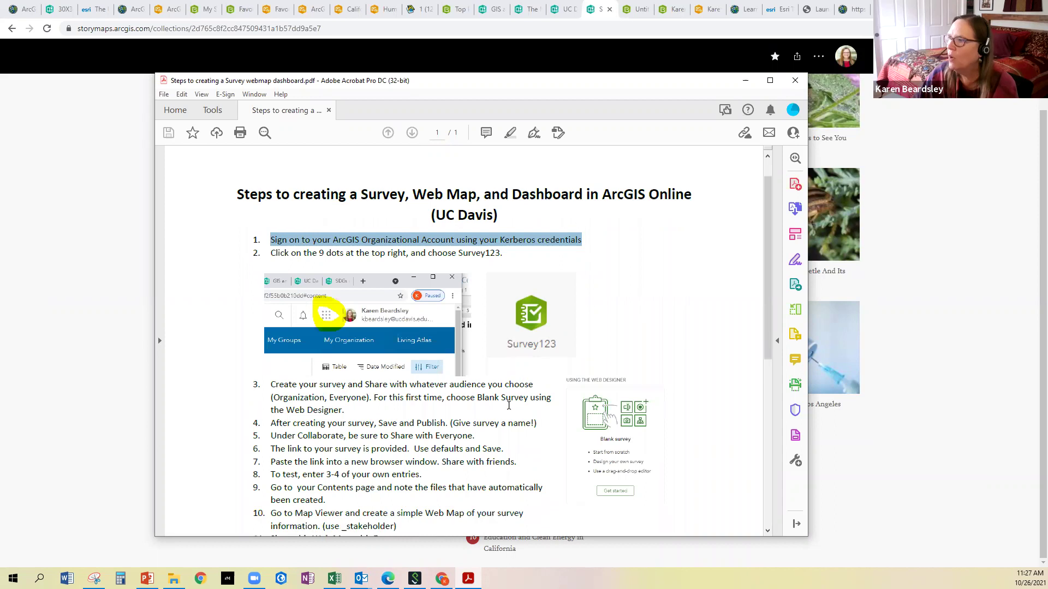
pyautogui.scroll(-1, 509, 406)
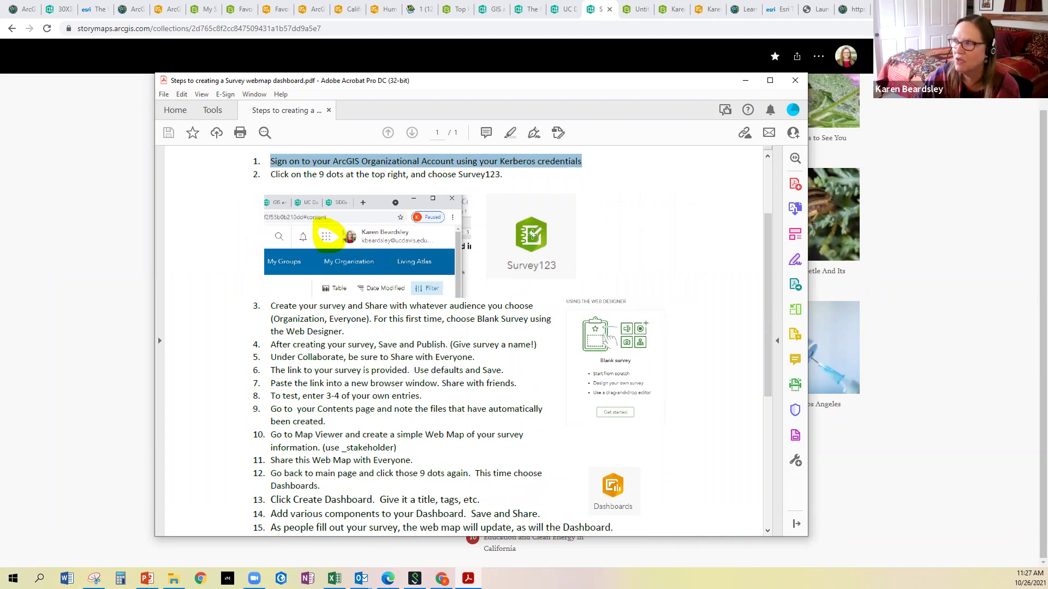
pyautogui.click(582, 34)
pyautogui.click(880, 10)
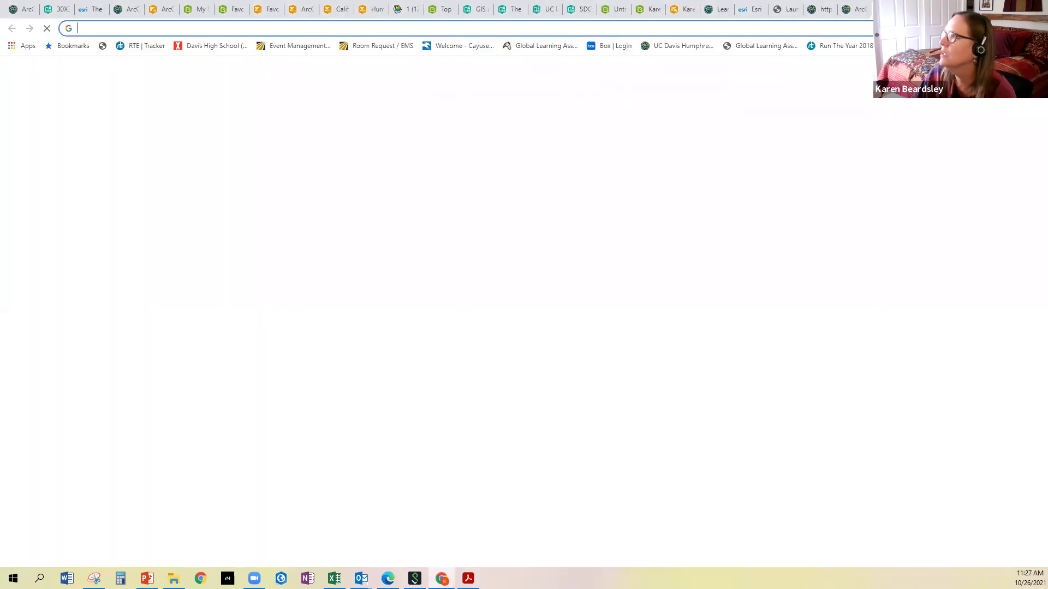
# Load ucdavis.maps.arcgis.com/home/index.html and launch Survey123 from the apps list
pyautogui.write('ucdavis.maps.arcgis.com/home/index.html')
pyautogui.press('Return')
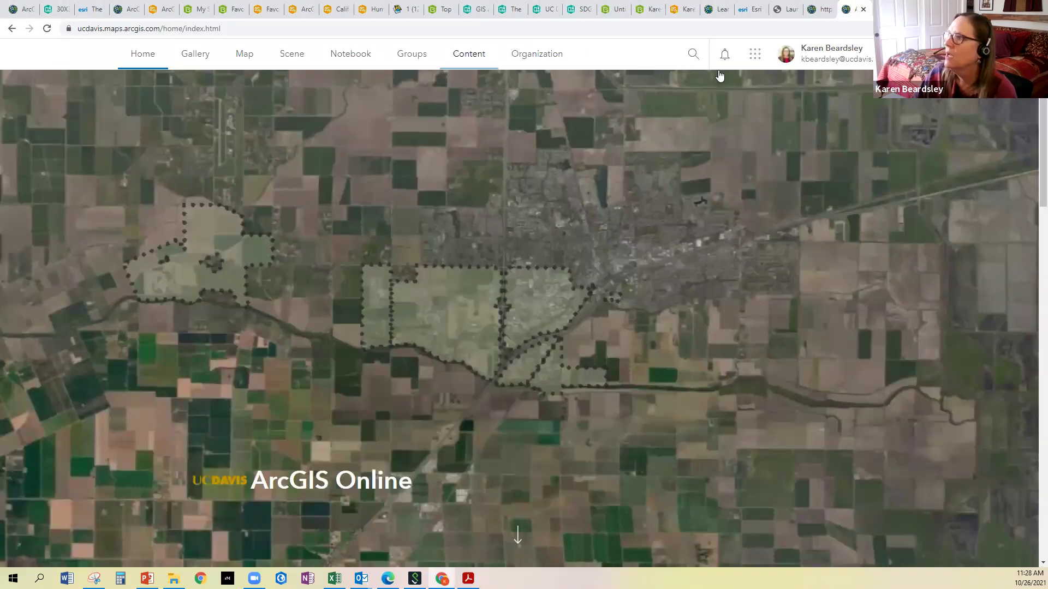
pyautogui.click(755, 59)
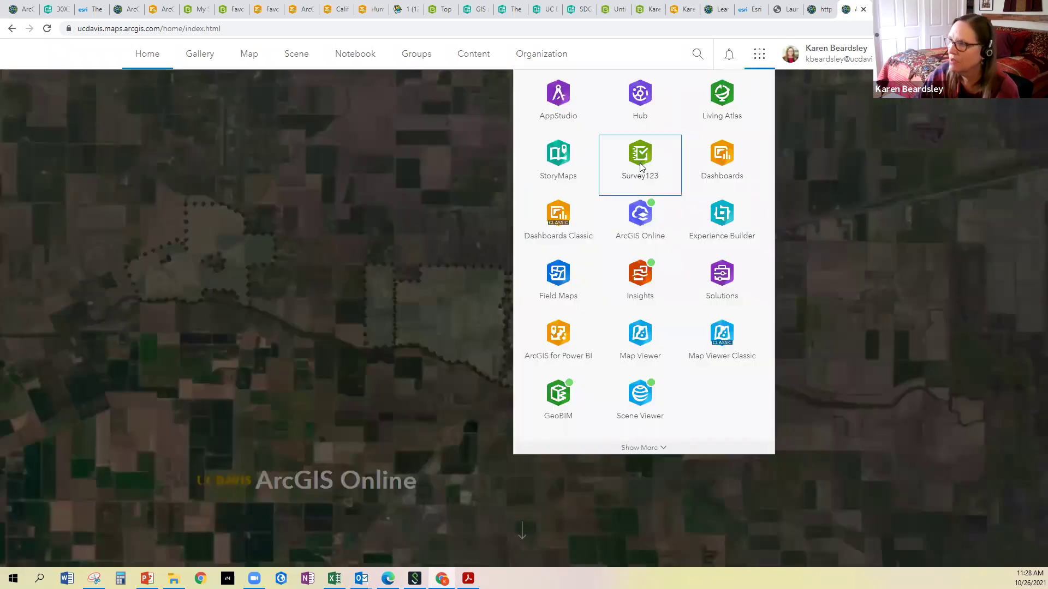
pyautogui.click(641, 168)
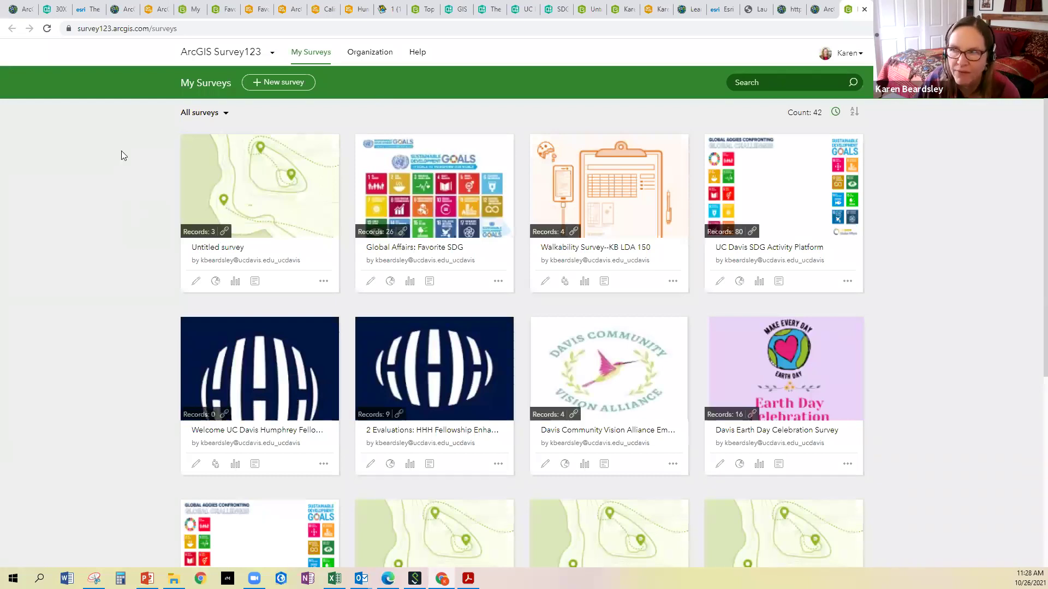
# Start a new survey, check the steps PDF, and return to the New survey options
pyautogui.click(268, 83)
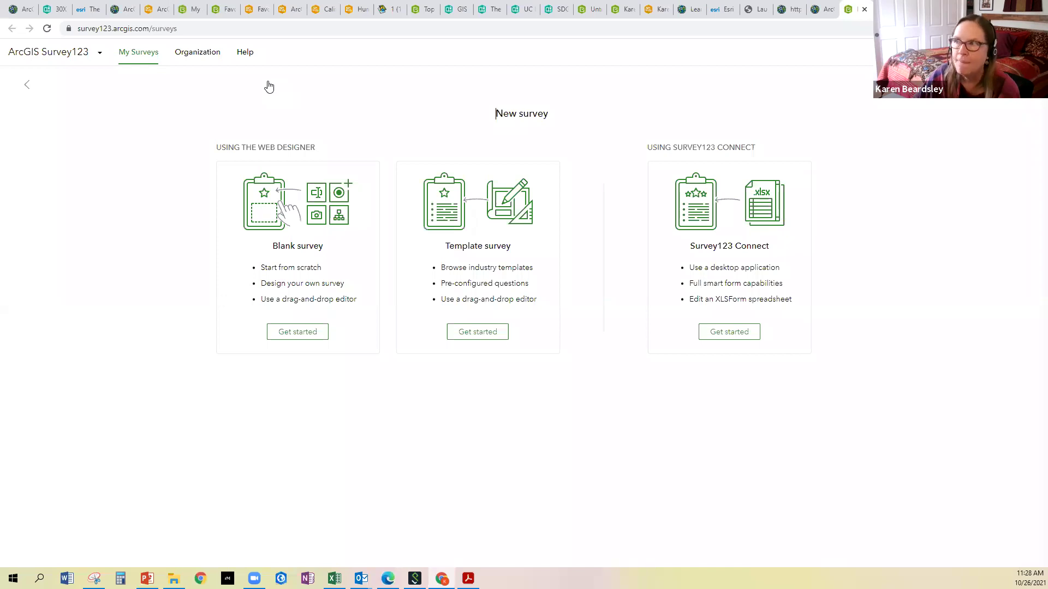
pyautogui.moveTo(468, 578)
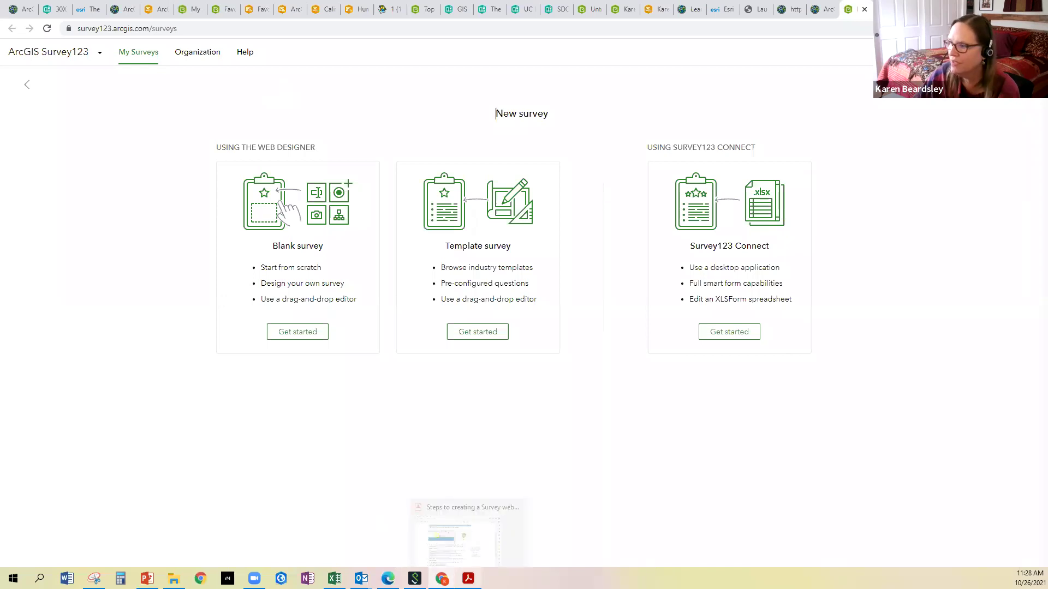
pyautogui.click(467, 533)
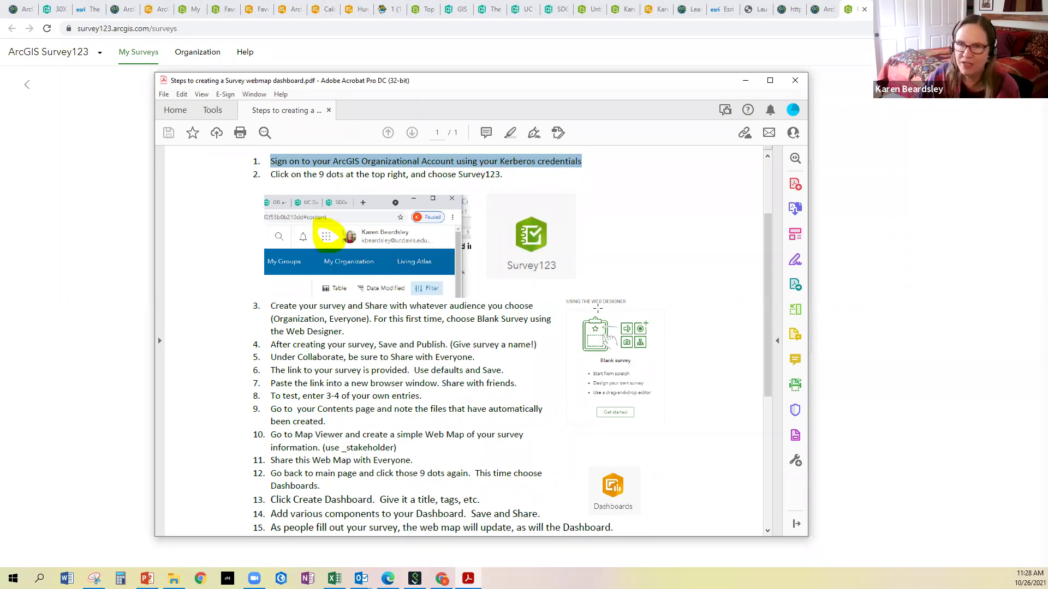
pyautogui.click(359, 68)
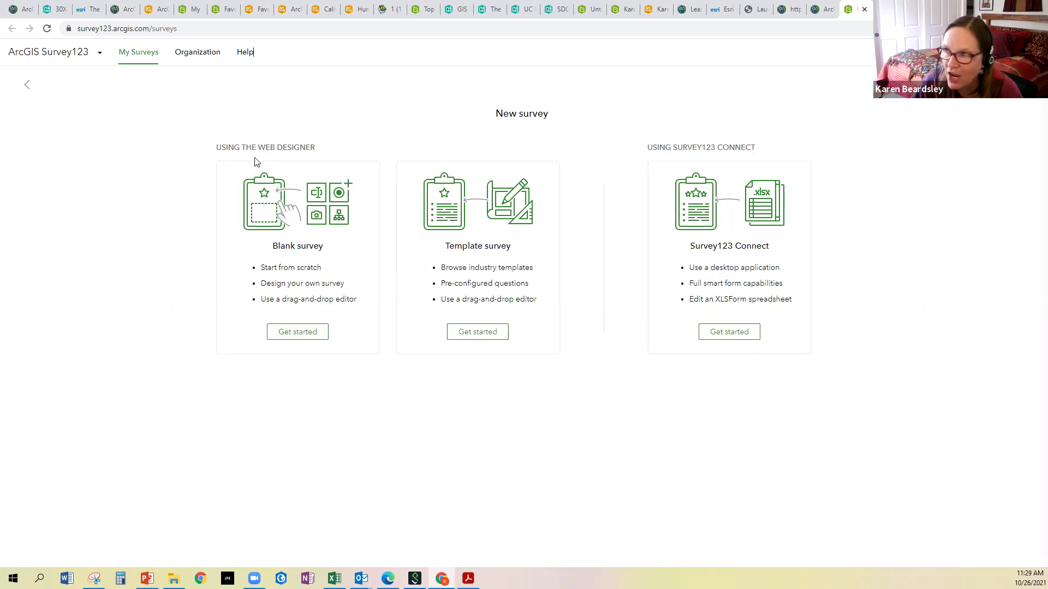
# Start a blank survey and rename it '<owner's name>'s Favorite Color and Place Survey'
pyautogui.click(303, 332)
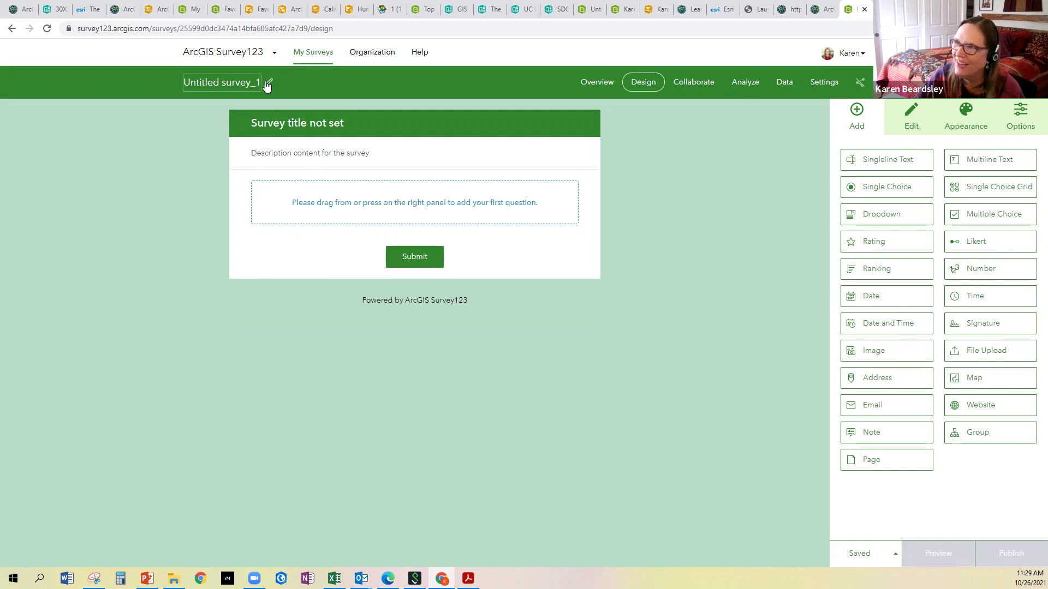
pyautogui.click(265, 83)
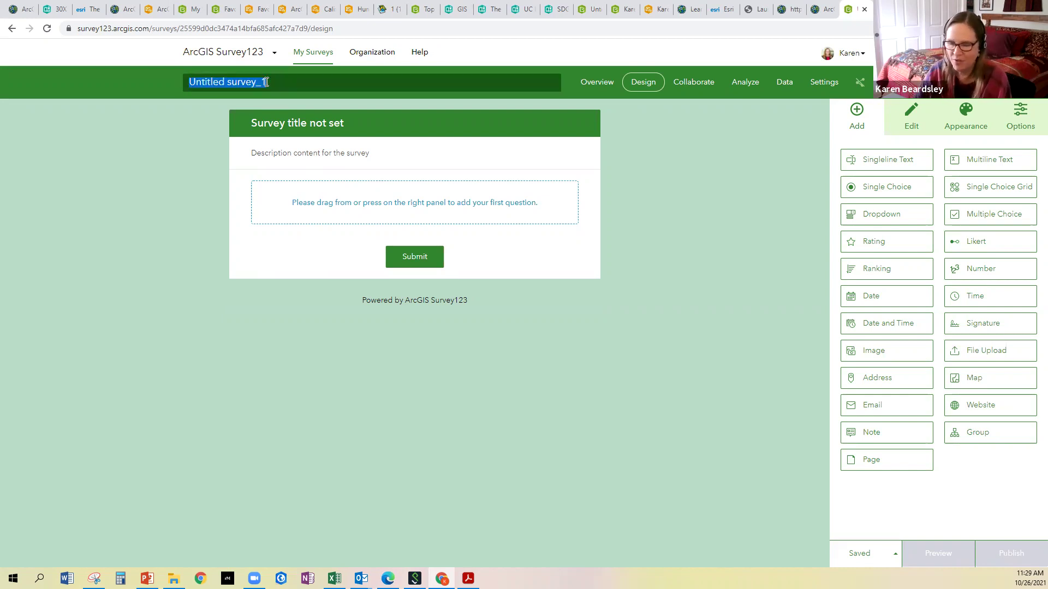
pyautogui.write('Karen F')
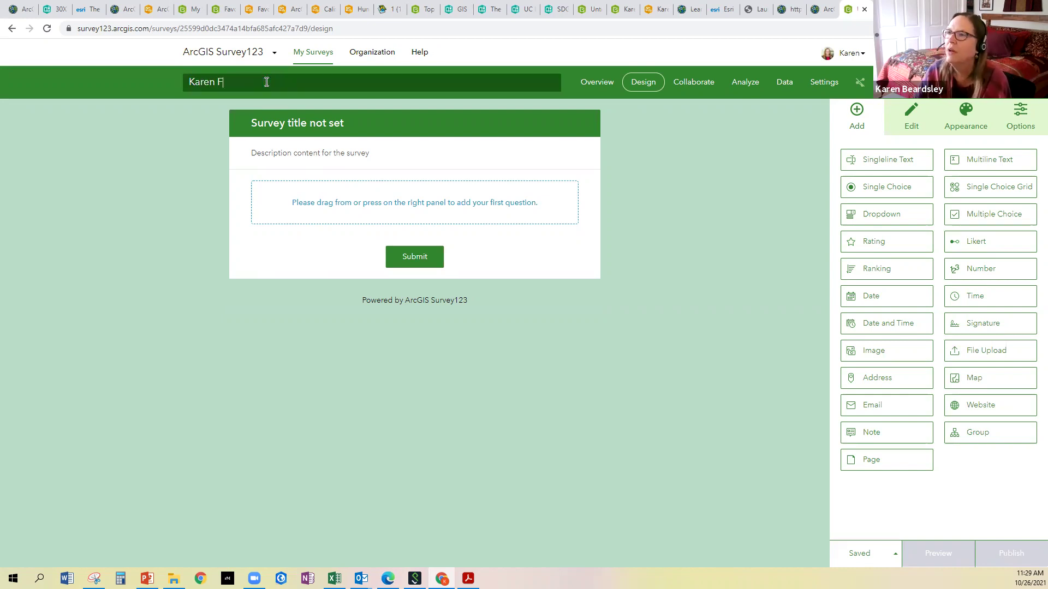
pyautogui.write('avorite Color ')
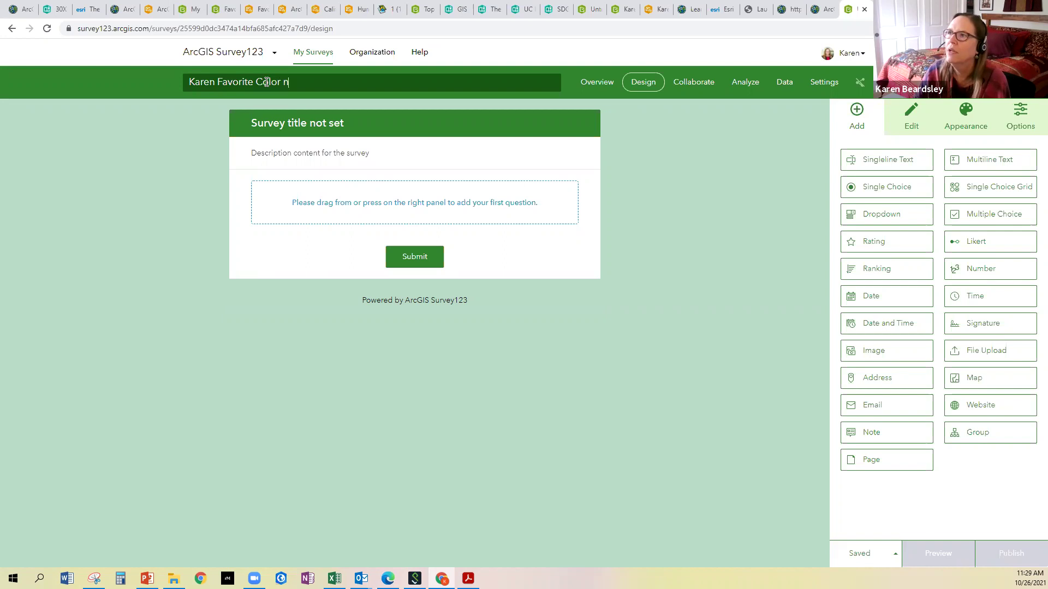
pyautogui.write('and Place Survey')
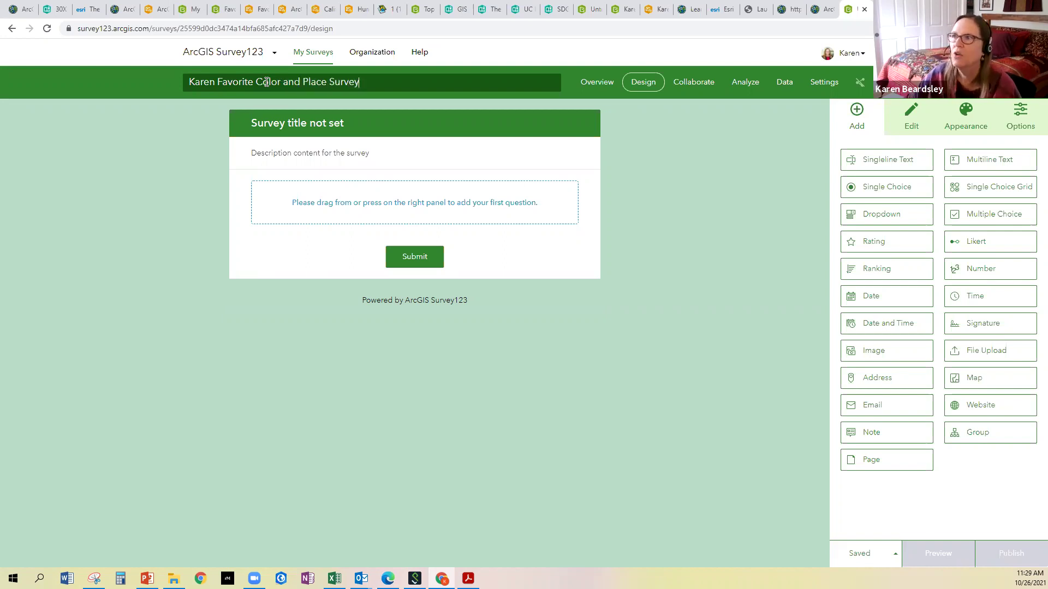
pyautogui.click(214, 83)
pyautogui.write("'s")
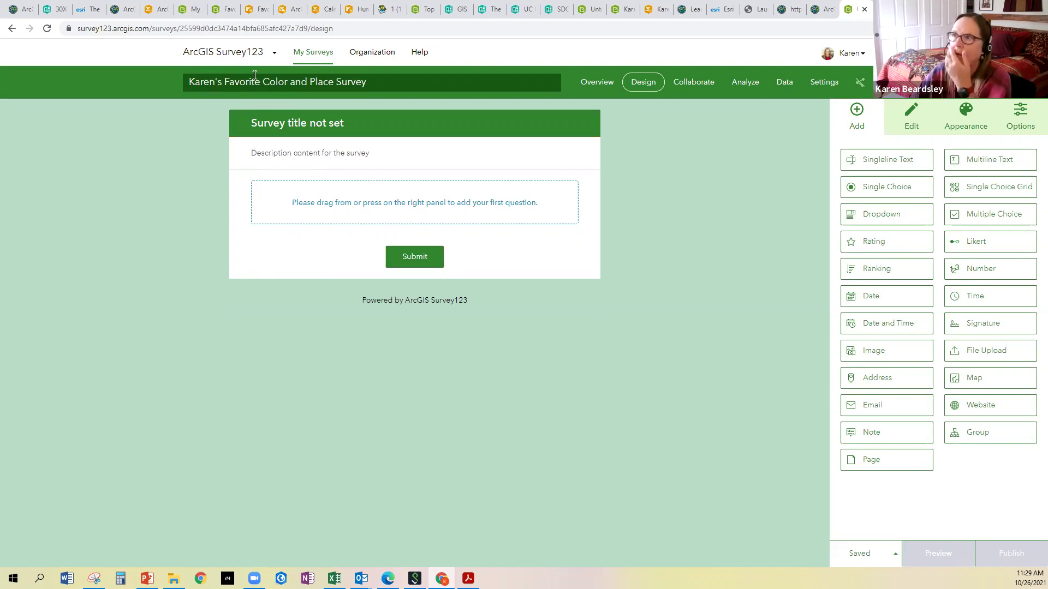
pyautogui.click(395, 75)
pyautogui.click(399, 131)
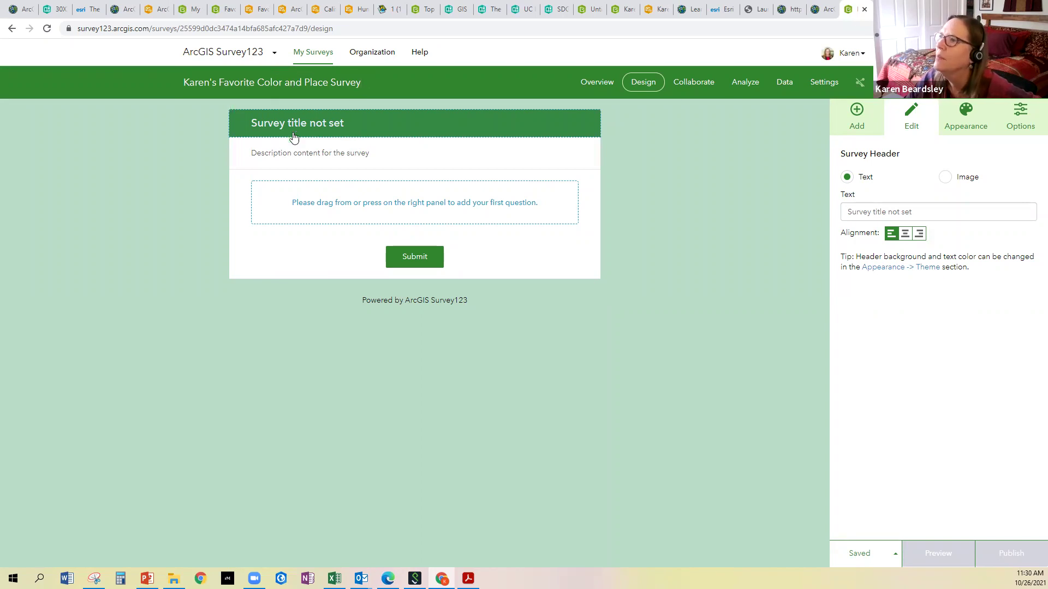
# Change the form header title to 'Faviorite Color and Place'
pyautogui.click(293, 153)
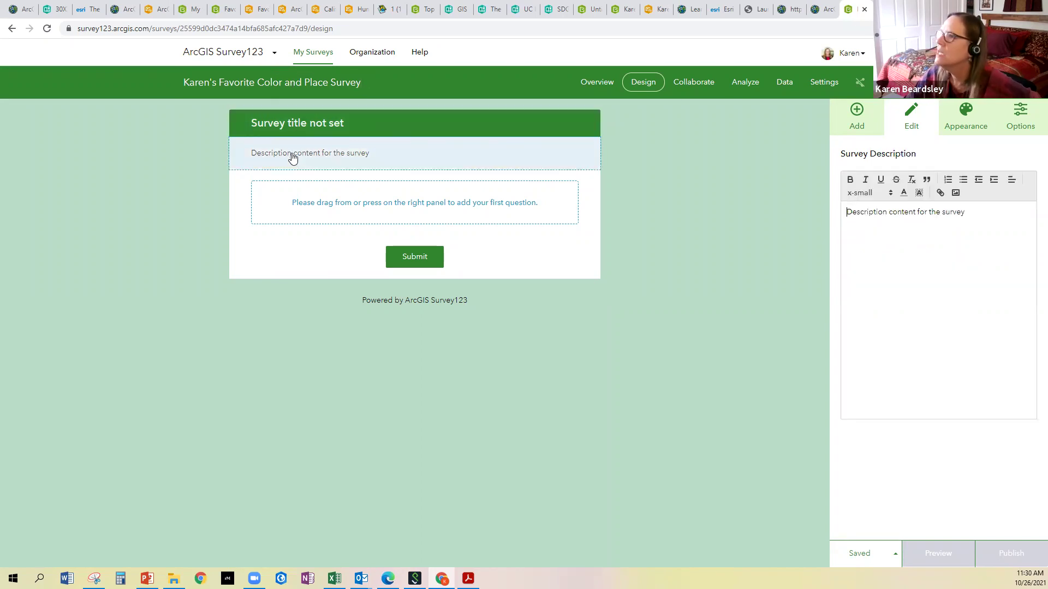
pyautogui.click(310, 129)
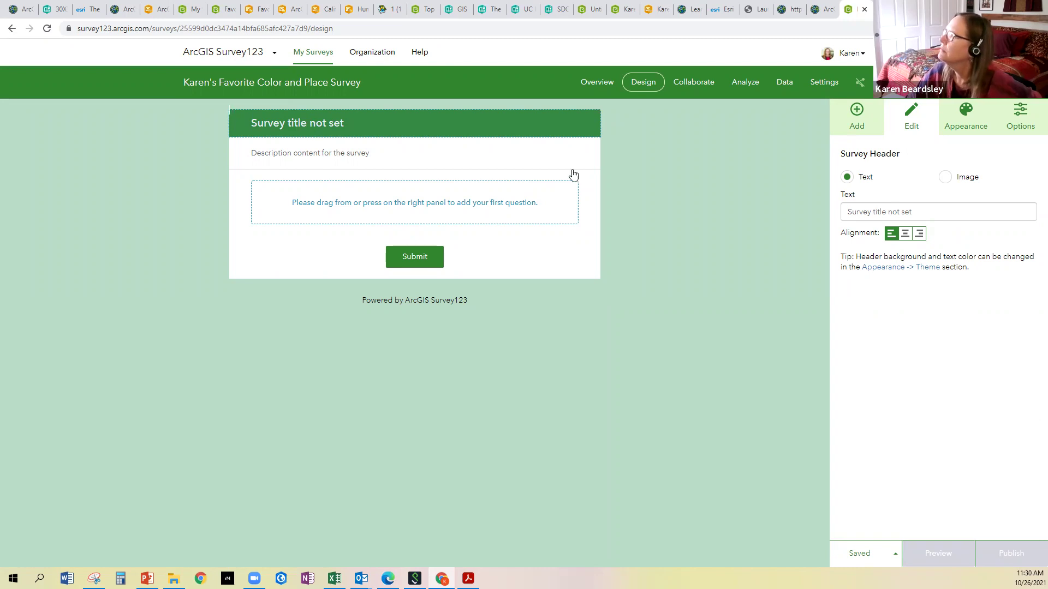
pyautogui.tripleClick(929, 211)
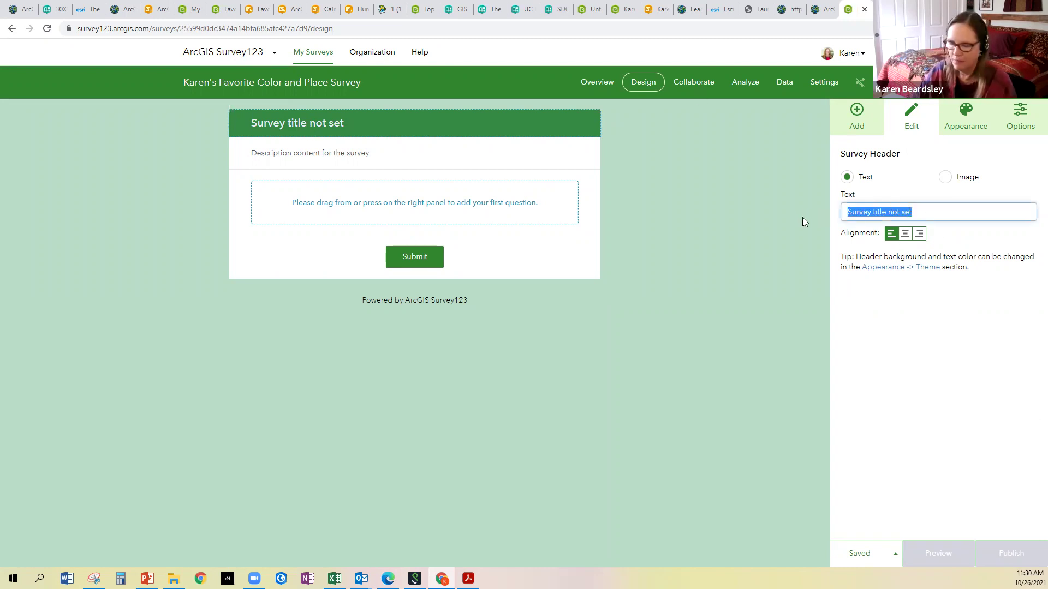
pyautogui.write('Favi')
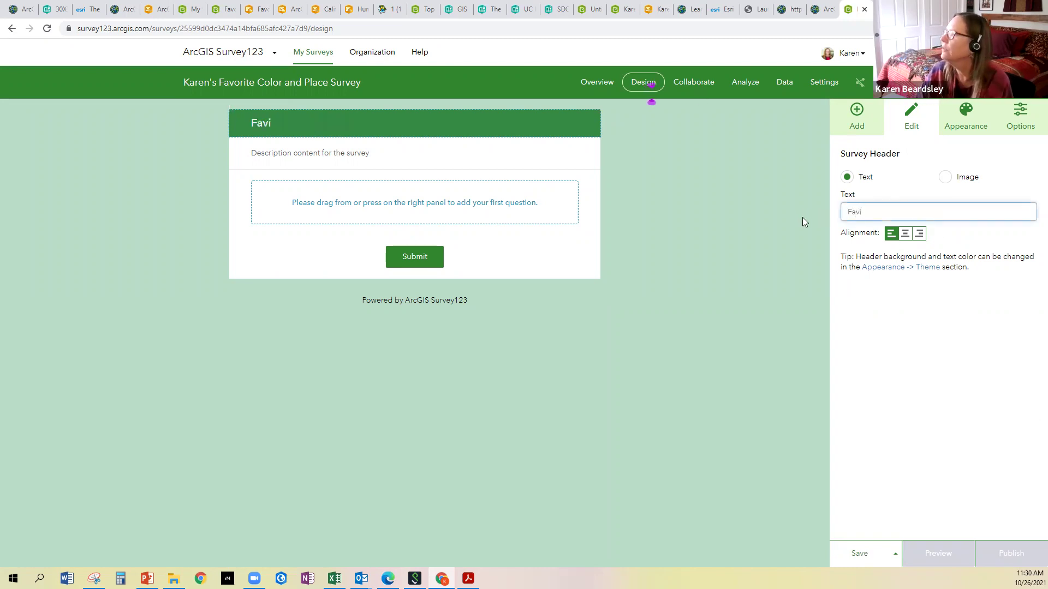
pyautogui.press('BackSpace')
pyautogui.write('orite ')
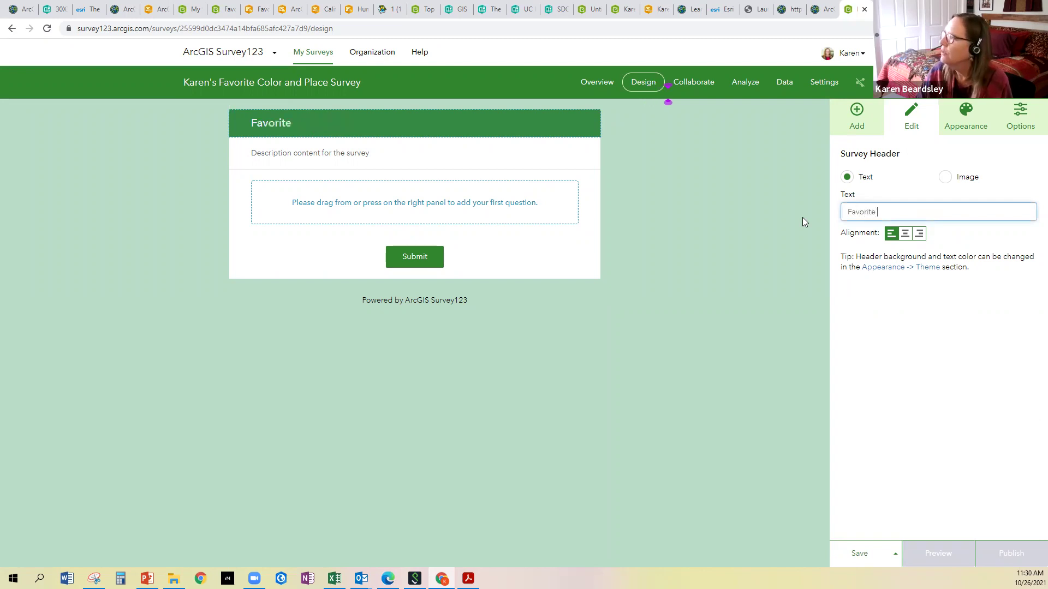
pyautogui.write('Color and Place')
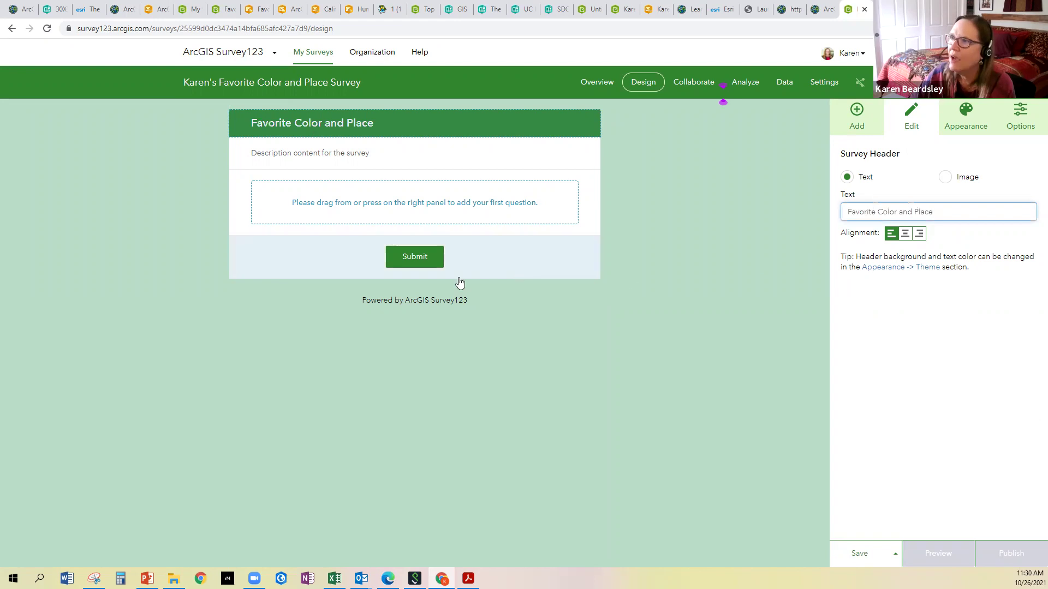
# Replace the description with an invitation to share your favorite color and place, then save
pyautogui.click(388, 159)
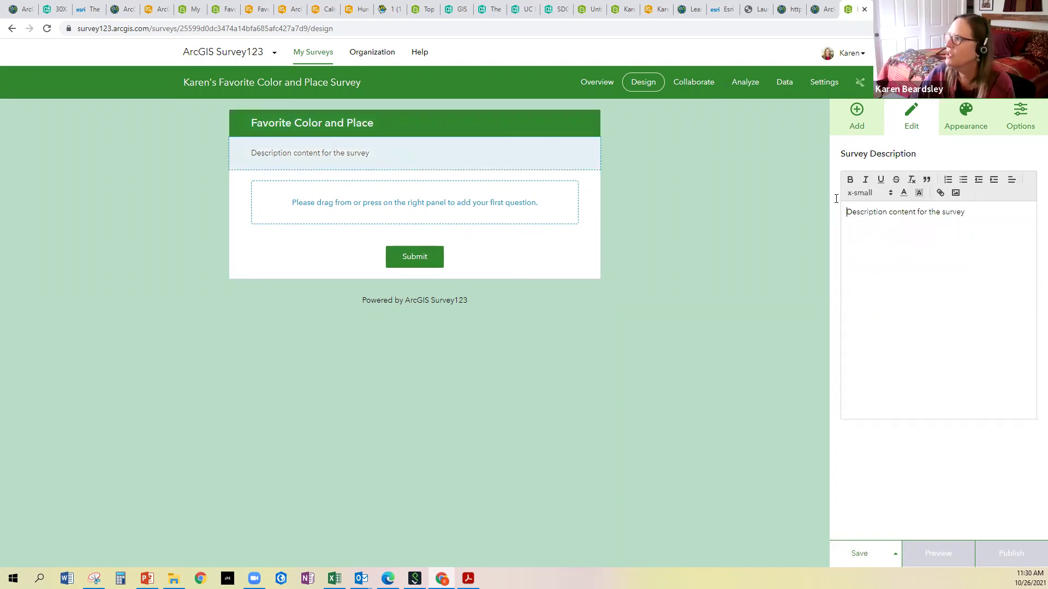
pyautogui.moveTo(1005, 214); pyautogui.dragTo(825, 216)
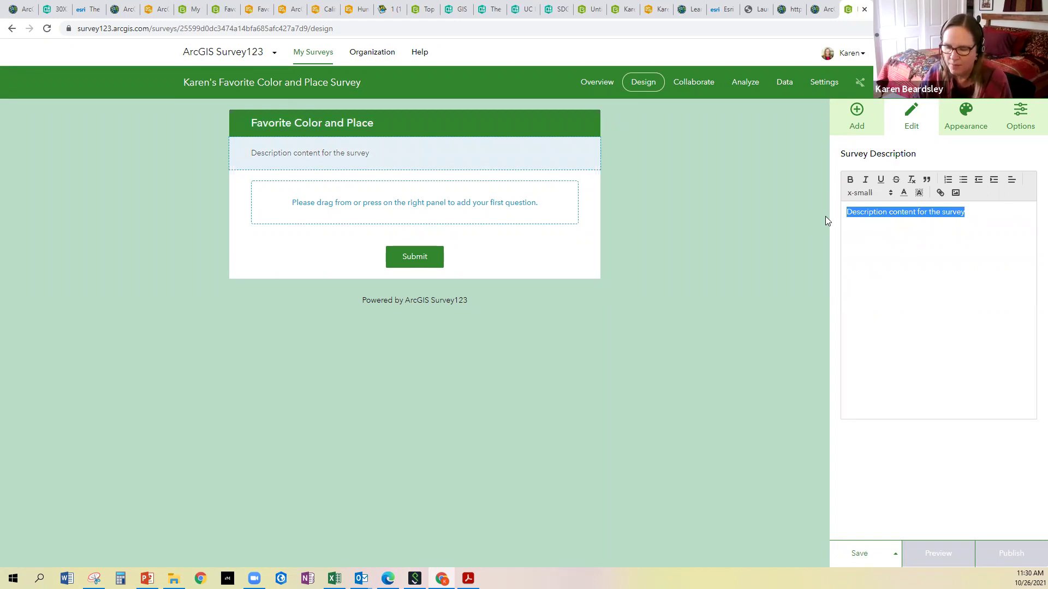
pyautogui.press('BackSpace')
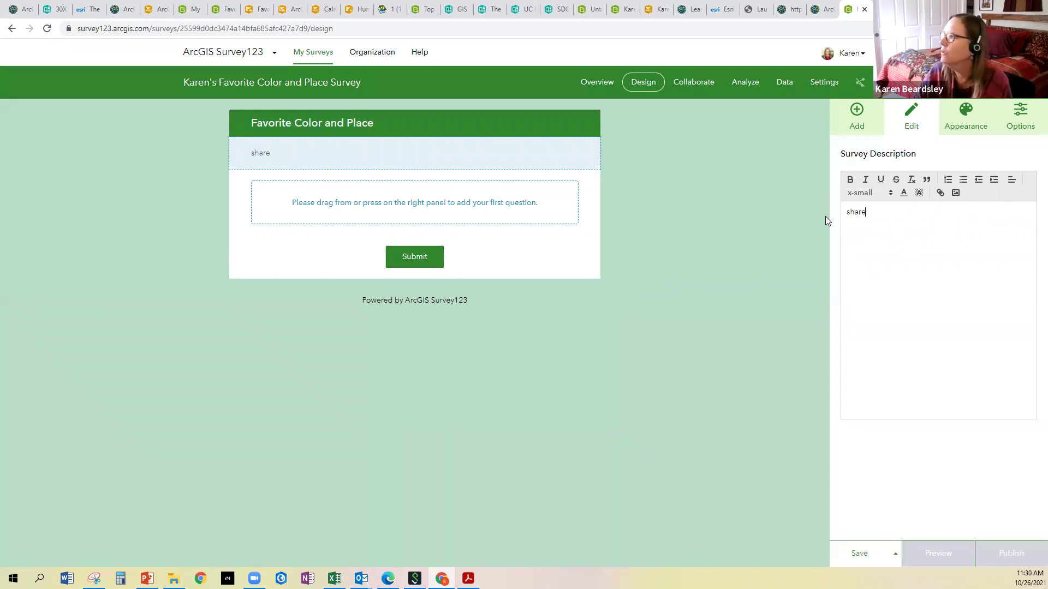
pyautogui.write('Share you')
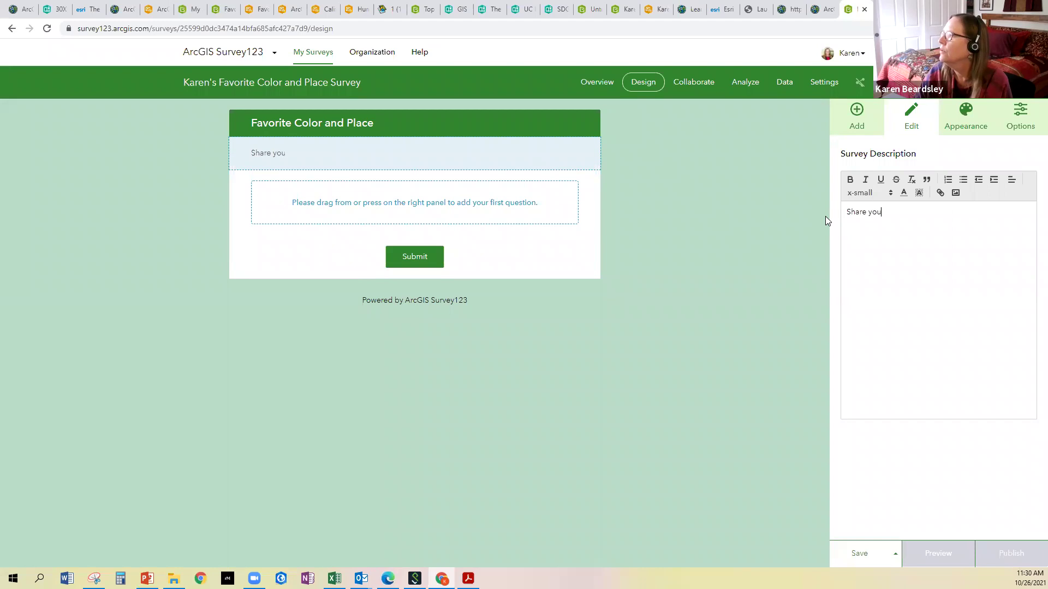
pyautogui.write('r favorite Colo')
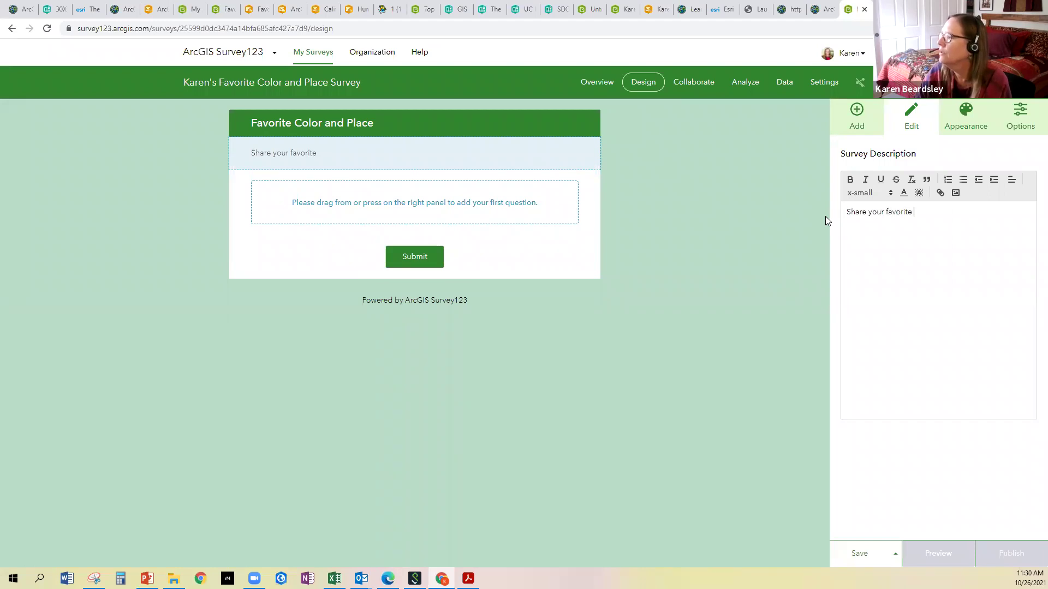
pyautogui.press('BackSpace')
pyautogui.press('BackSpace')
pyautogui.press('BackSpace')
pyautogui.press('BackSpace')
pyautogui.write('color and place with Karen!')
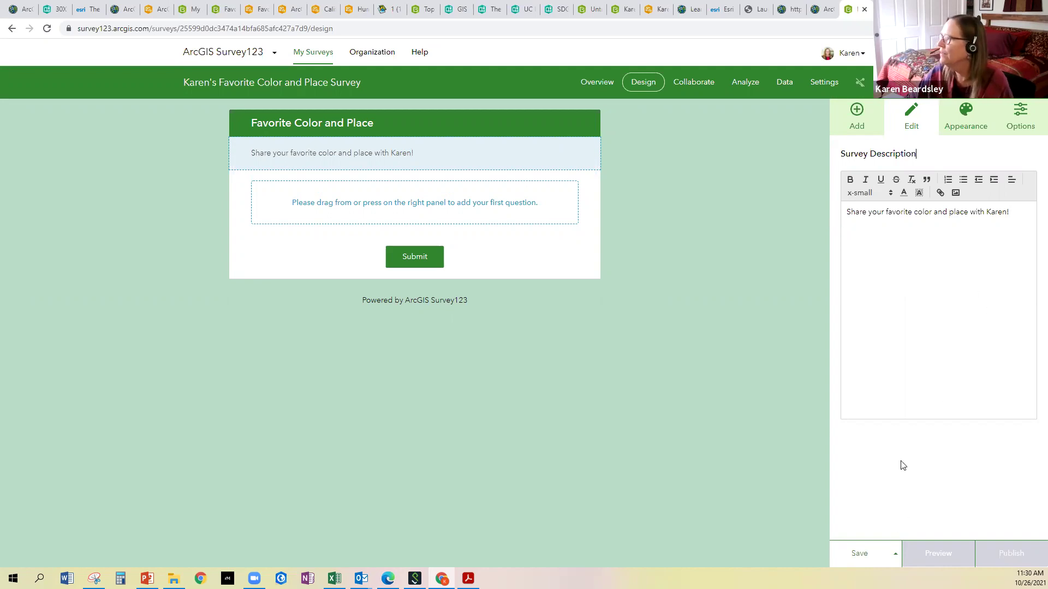
pyautogui.click(868, 555)
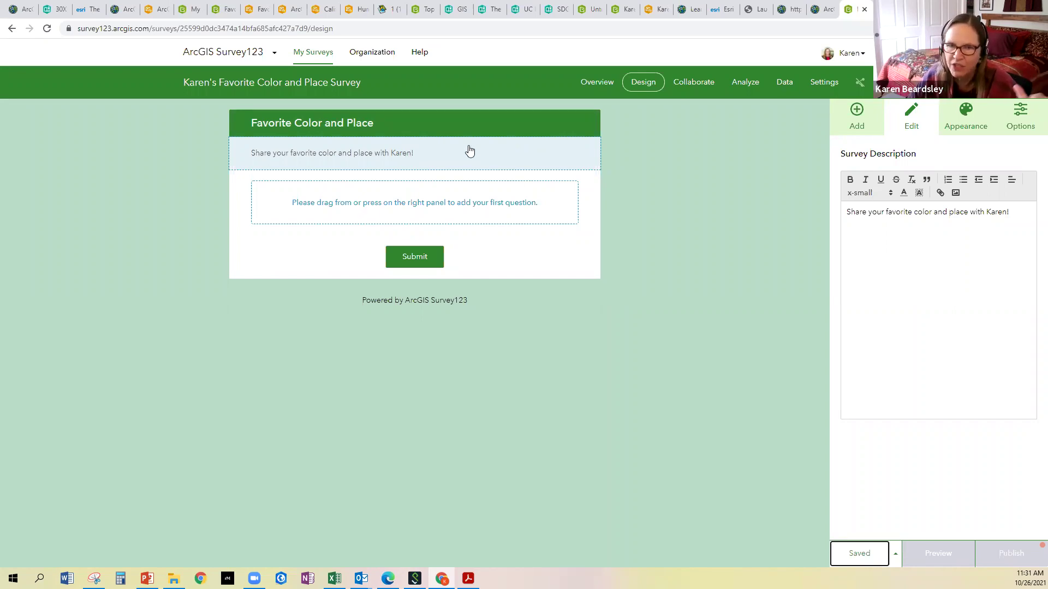
# Place a Singleline Text question on the empty form
pyautogui.click(857, 112)
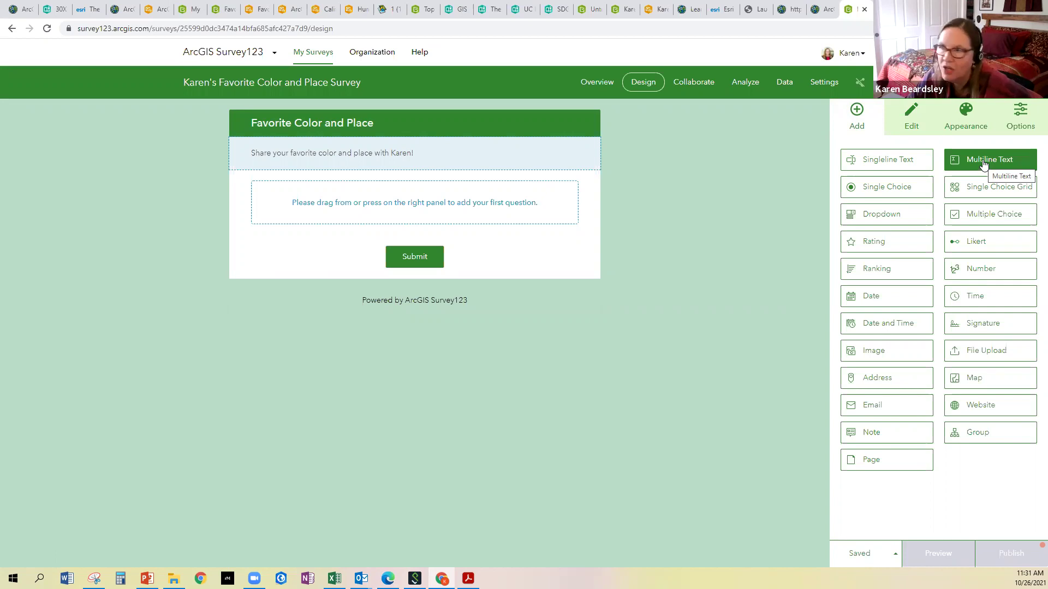
pyautogui.moveTo(901, 161); pyautogui.dragTo(441, 188)
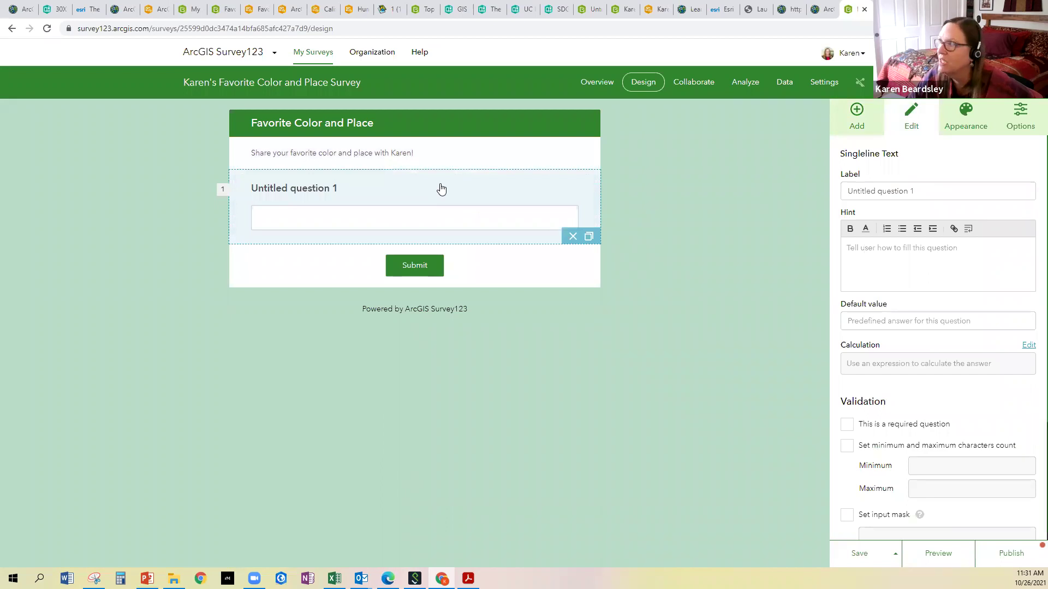
pyautogui.click(857, 113)
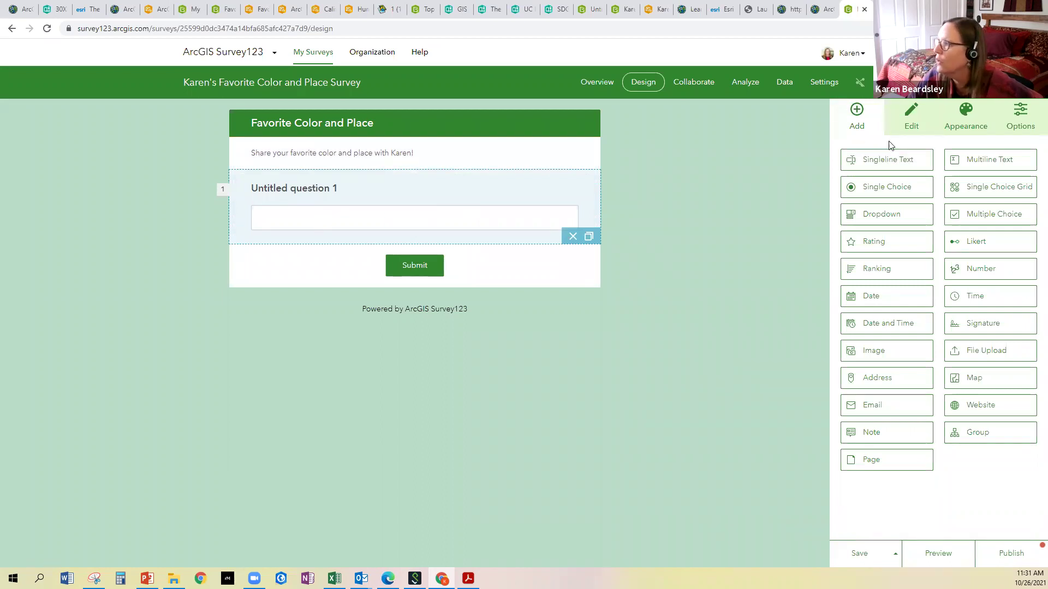
pyautogui.click(396, 194)
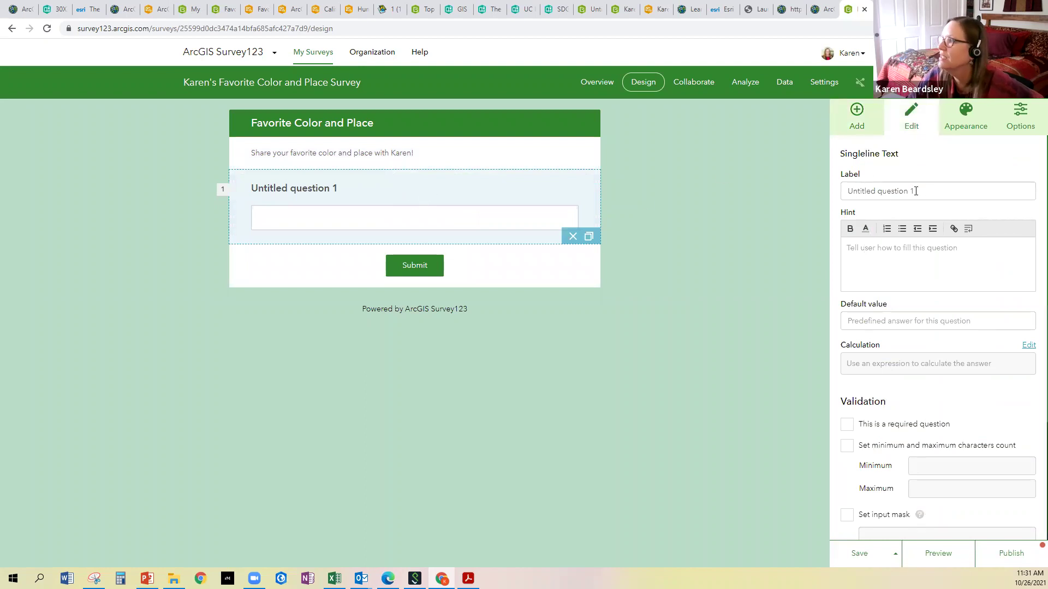
# Label it Name, hint 'What is your first name or whatever name you want to give?', save
pyautogui.tripleClick(915, 193)
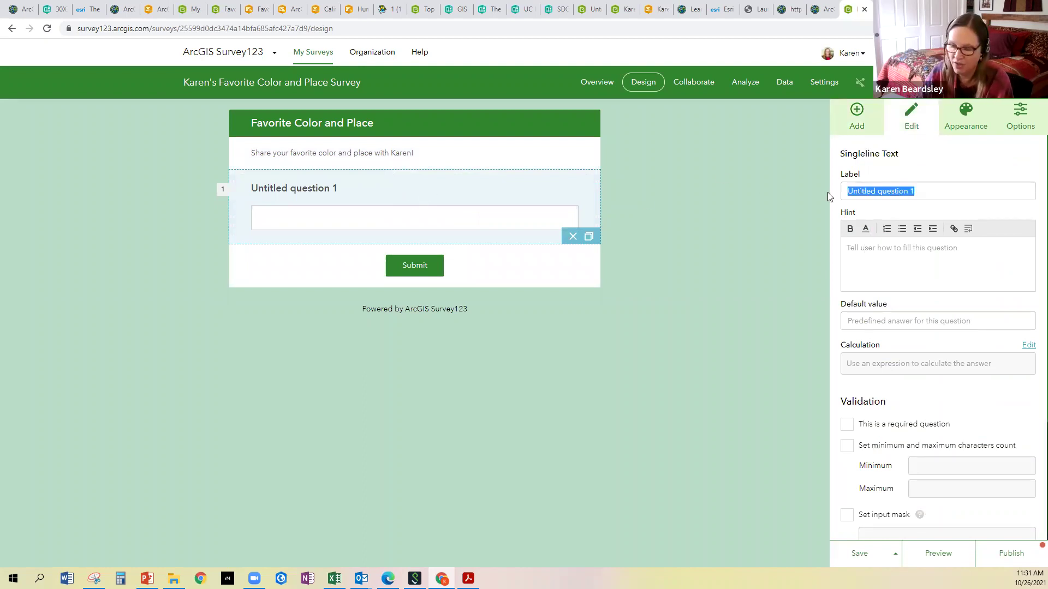
pyautogui.write('Name')
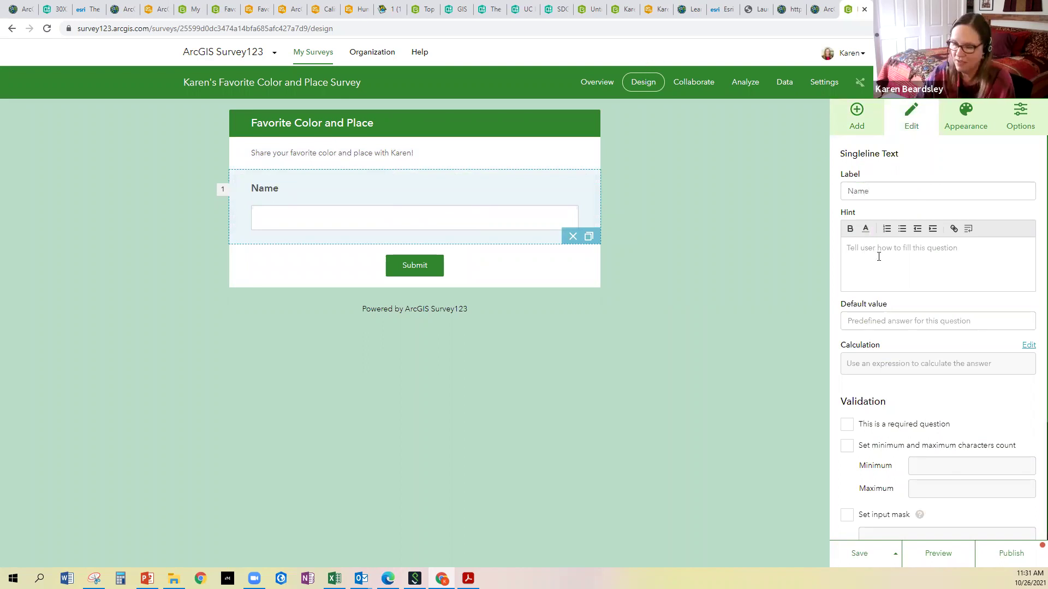
pyautogui.write('What is your first nam')
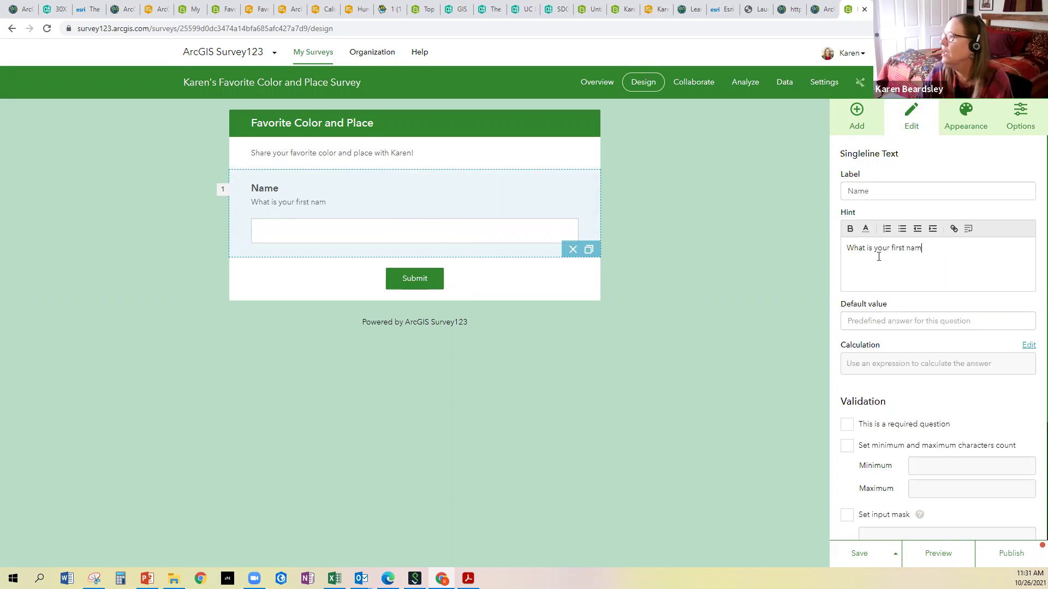
pyautogui.write('e or whatever name you want to give>?')
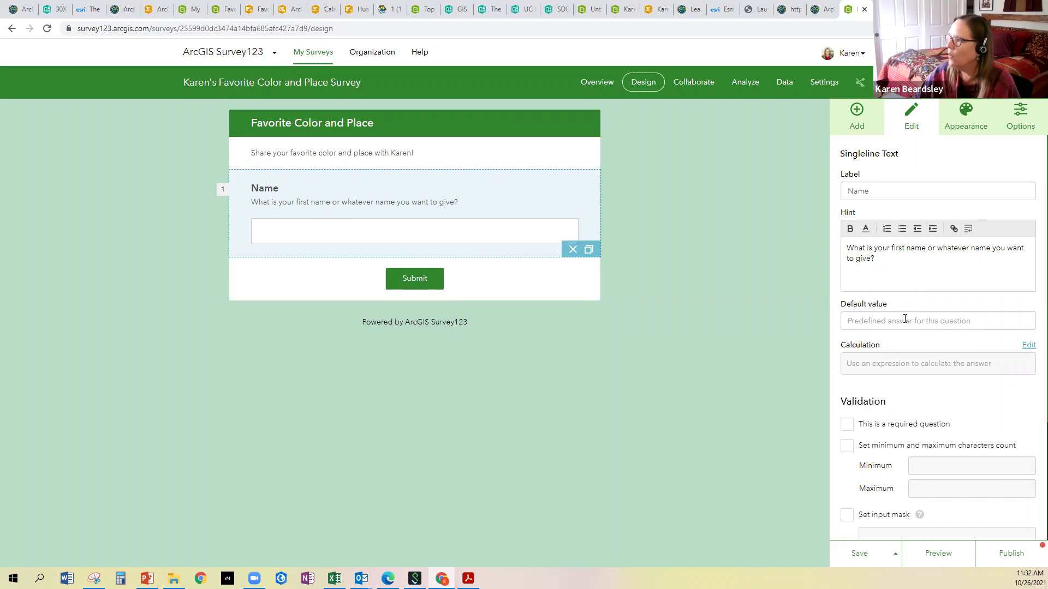
pyautogui.scroll(-1, 888, 320)
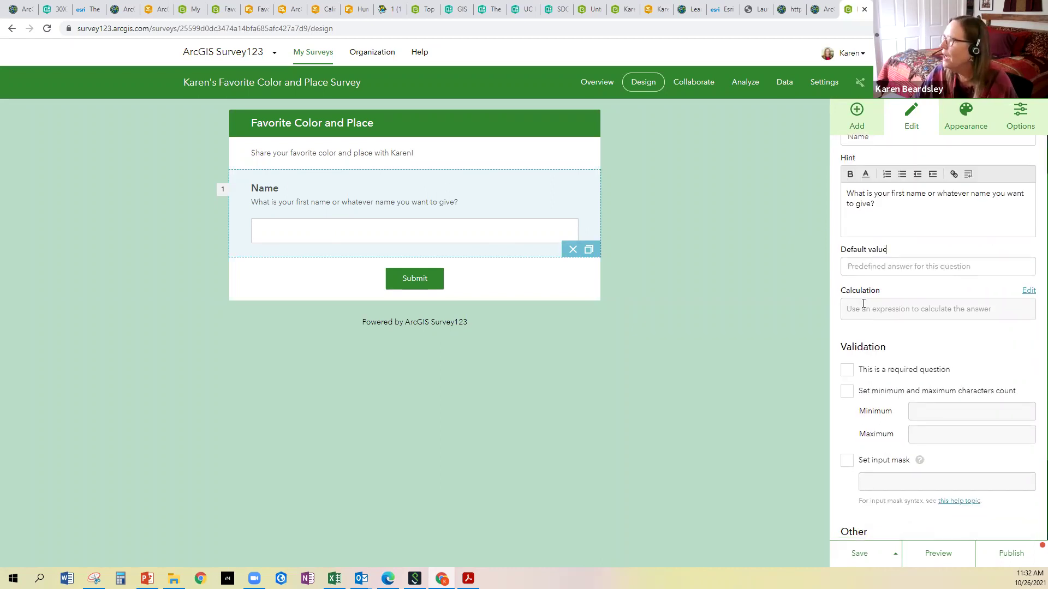
pyautogui.scroll(-1, 860, 309)
pyautogui.scroll(-2, 859, 308)
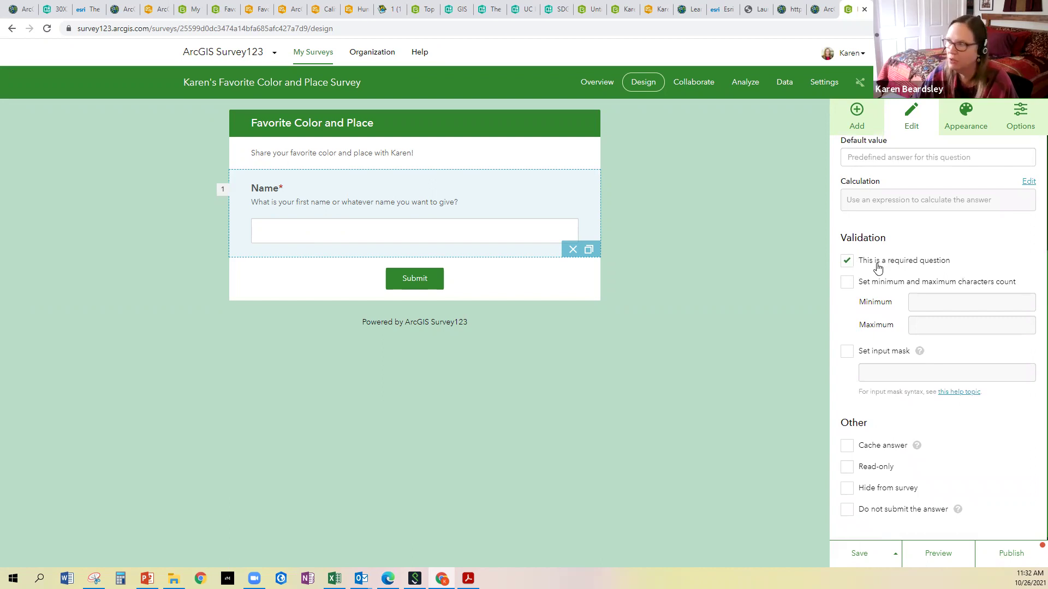
pyautogui.scroll(-1, 887, 311)
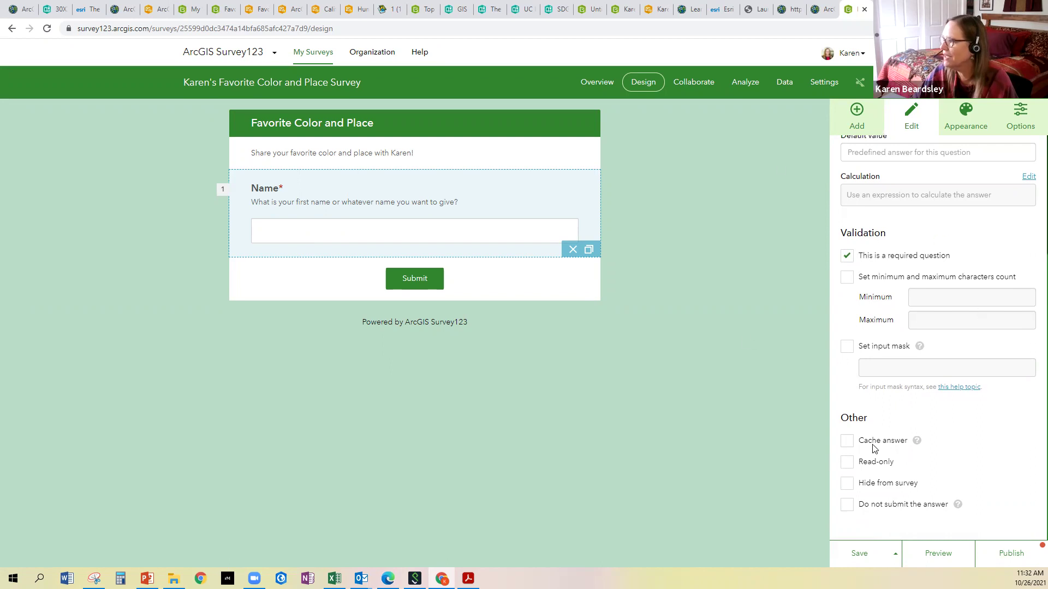
pyautogui.click(853, 558)
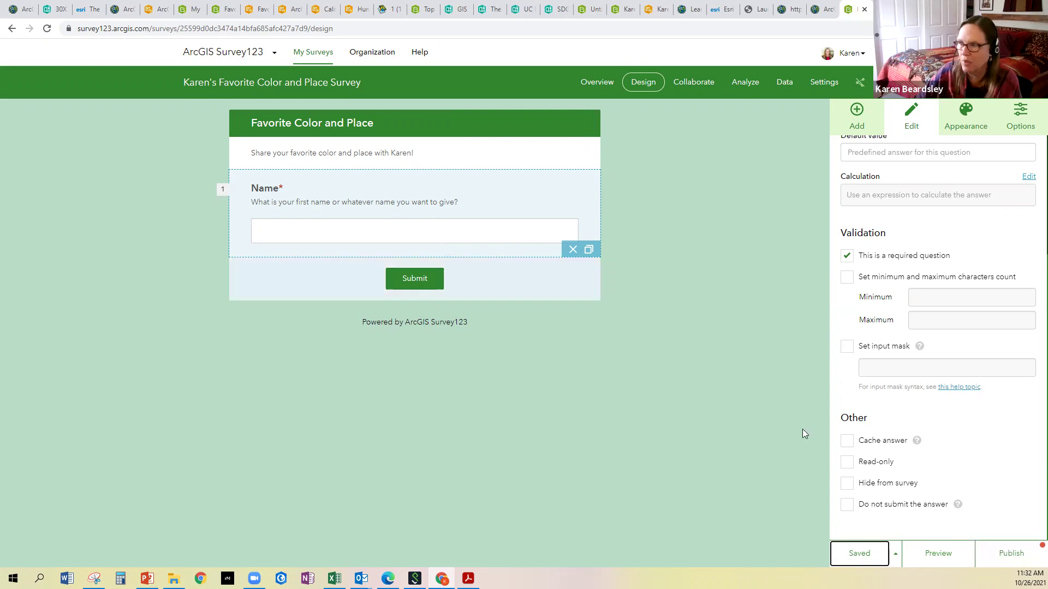
pyautogui.click(944, 558)
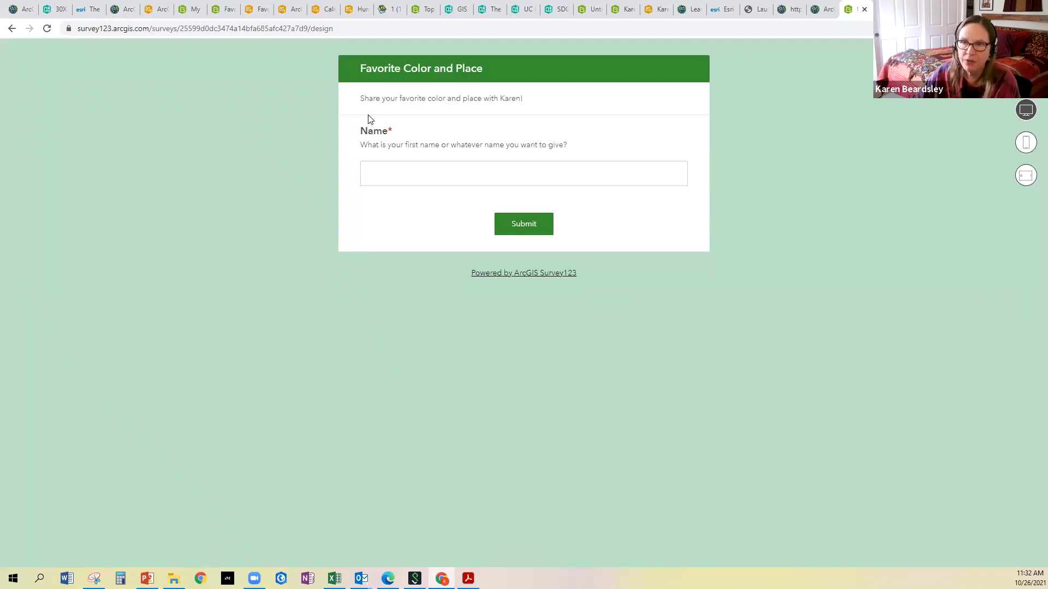
pyautogui.click(1024, 144)
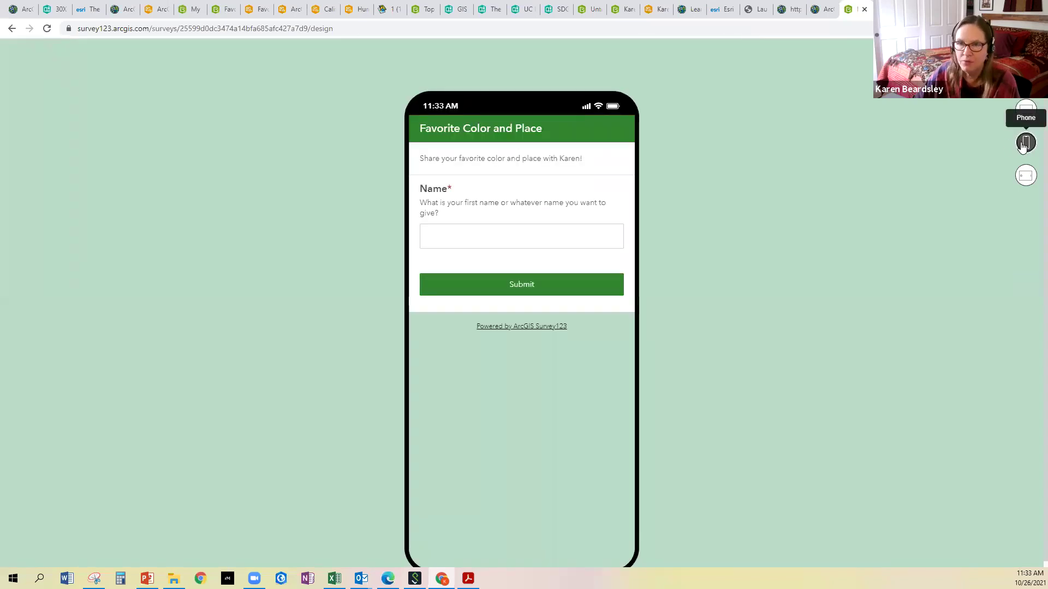
pyautogui.click(1027, 178)
pyautogui.click(1026, 143)
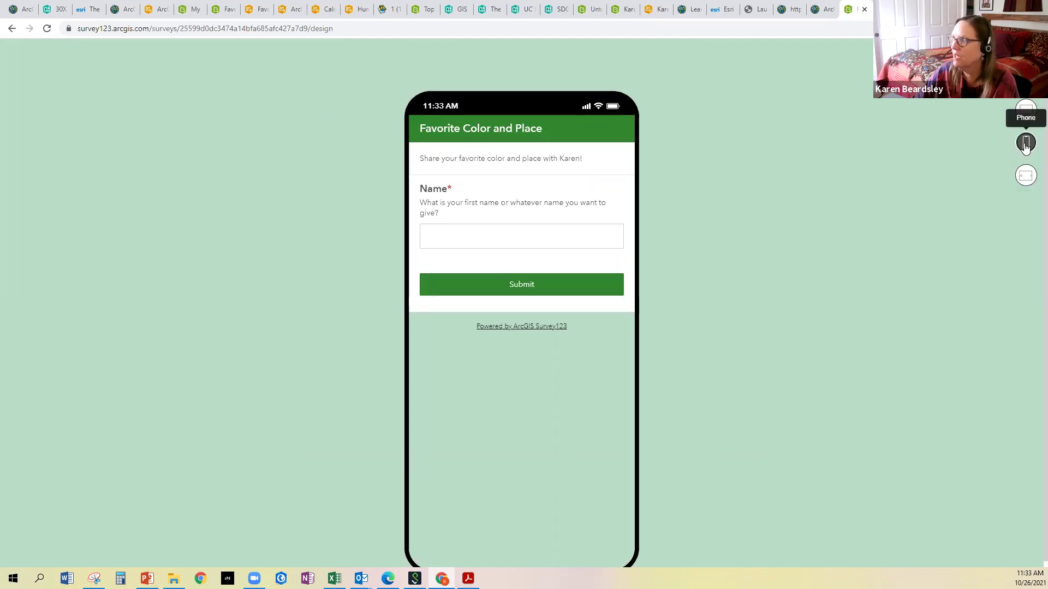
pyautogui.click(1024, 116)
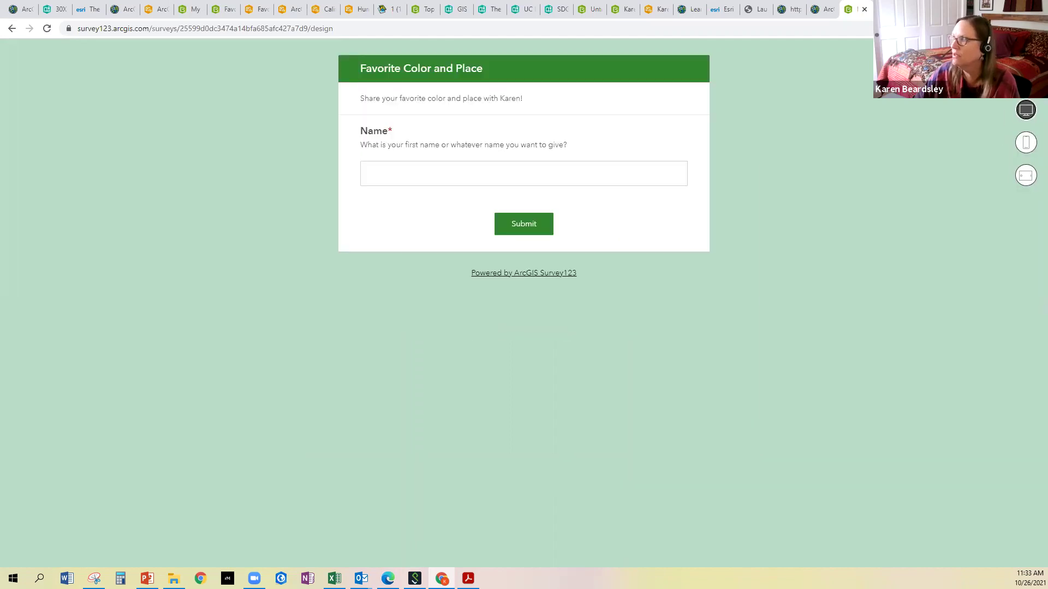
pyautogui.click(1026, 77)
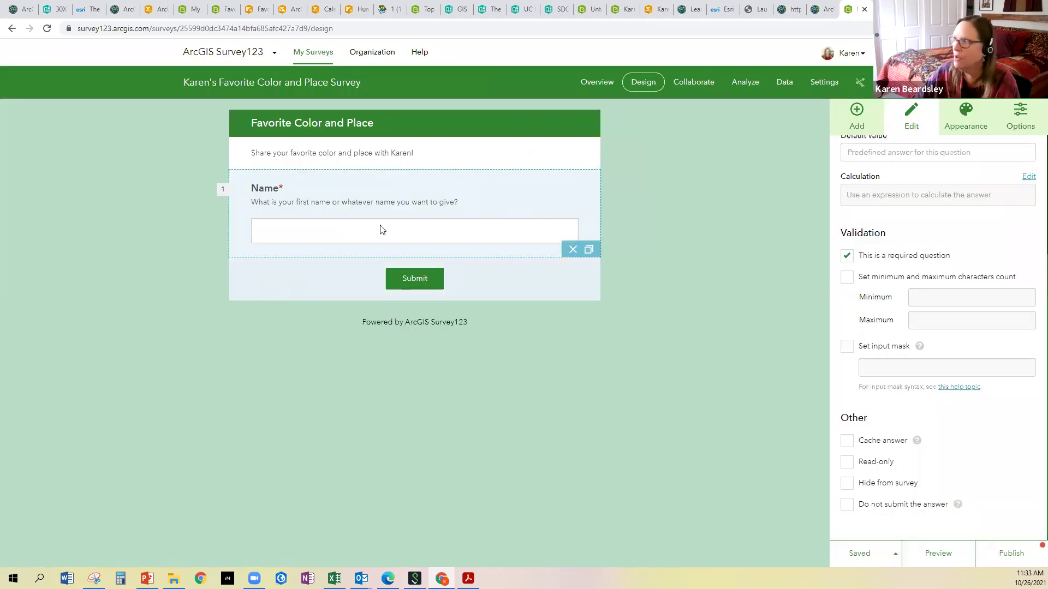
# Show the question-type buttons in the Add panel
pyautogui.click(857, 113)
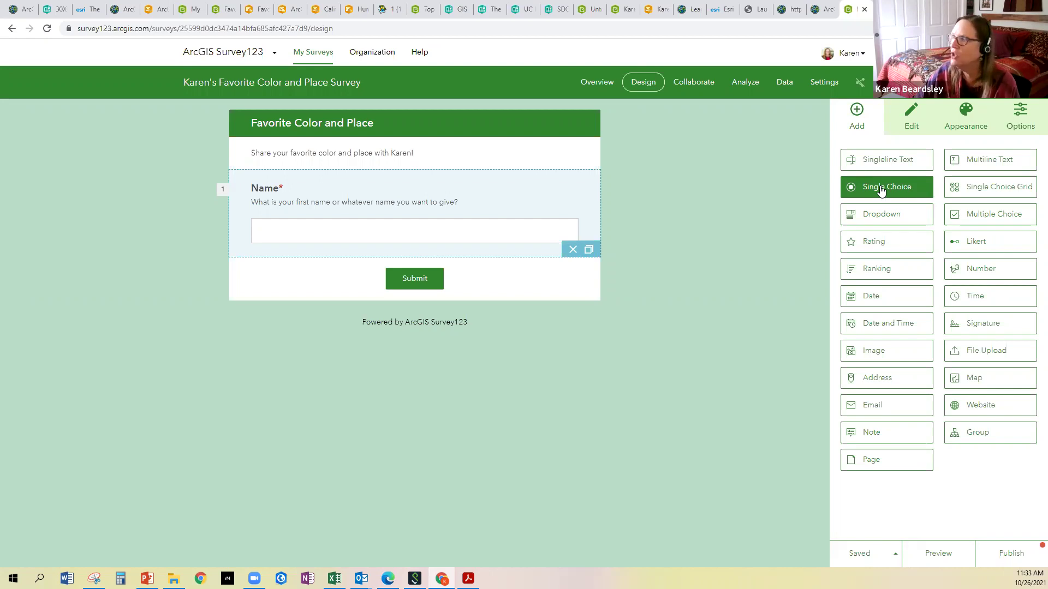
# Add a single-choice 'Favorite color' question below Name, hinting 'What is your favorite color out of those listed?'
pyautogui.moveTo(880, 189); pyautogui.dragTo(351, 279)
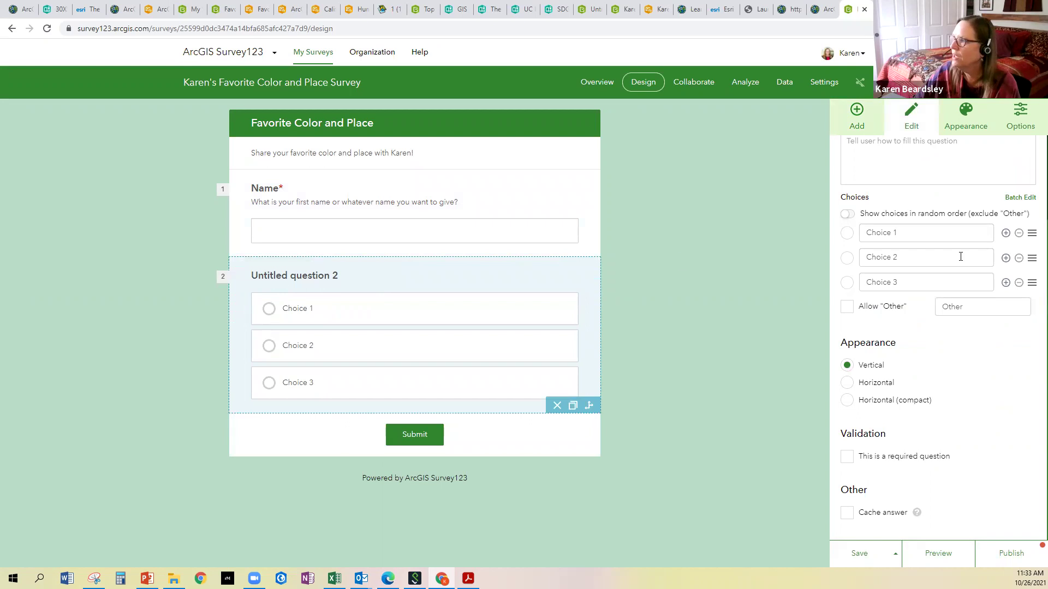
pyautogui.scroll(2, 955, 252)
pyautogui.click(909, 191)
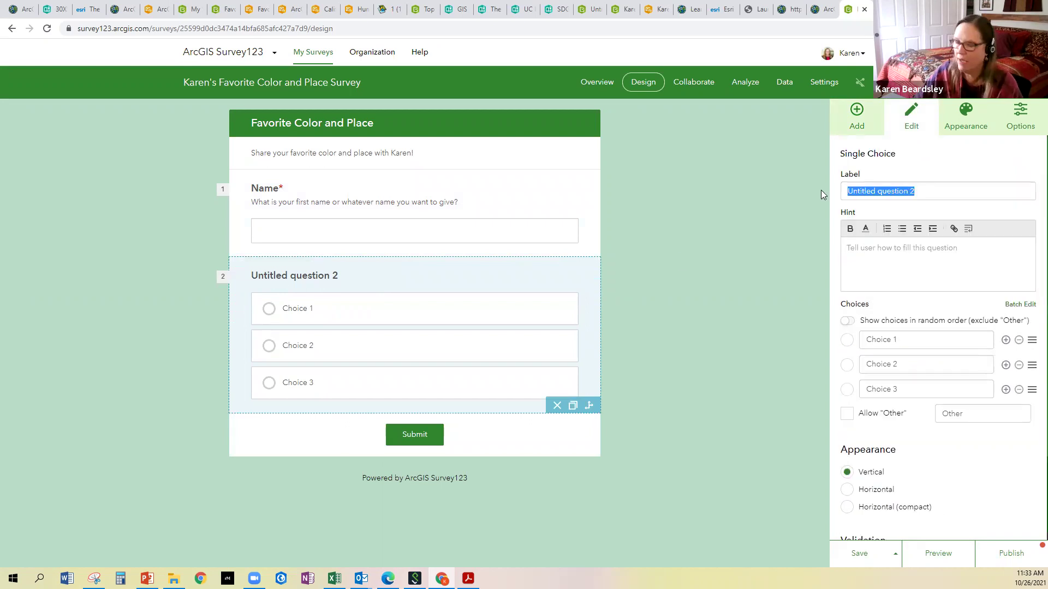
pyautogui.write('Favor')
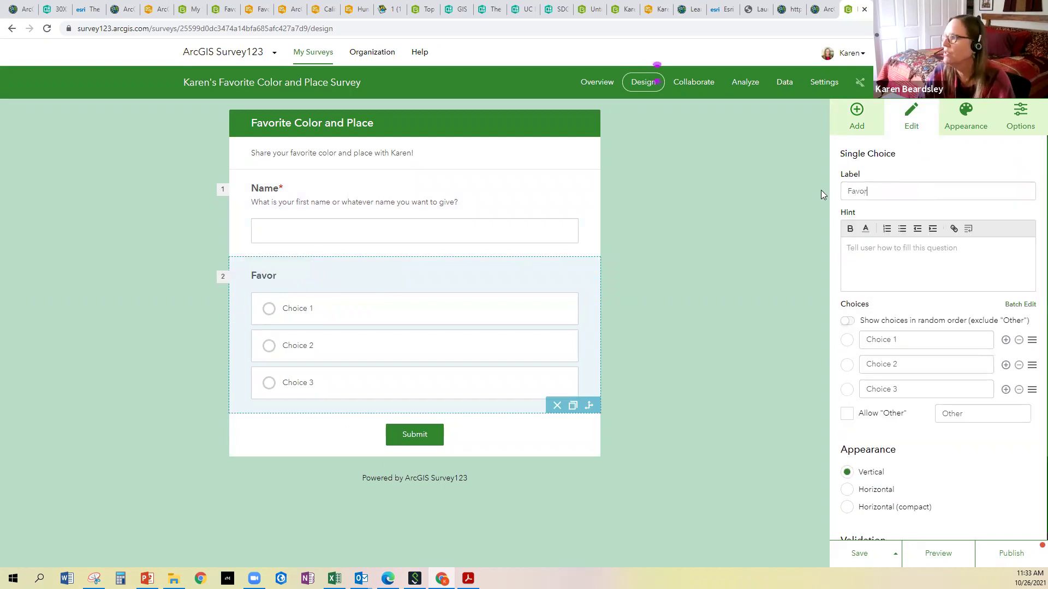
pyautogui.write('ite color')
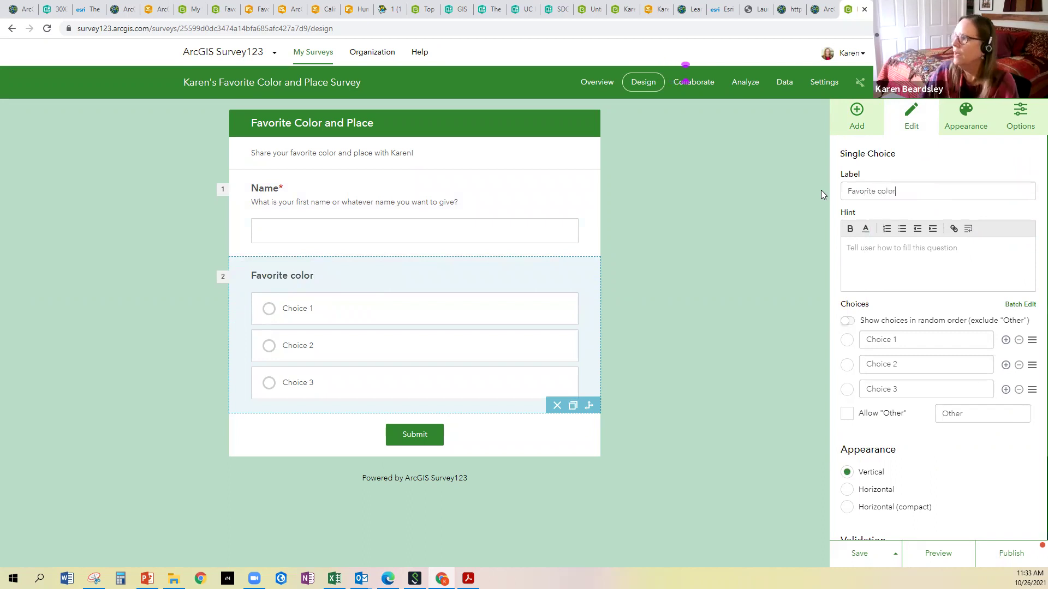
pyautogui.click(866, 250)
pyautogui.write('What is your fovorite color out of those ls')
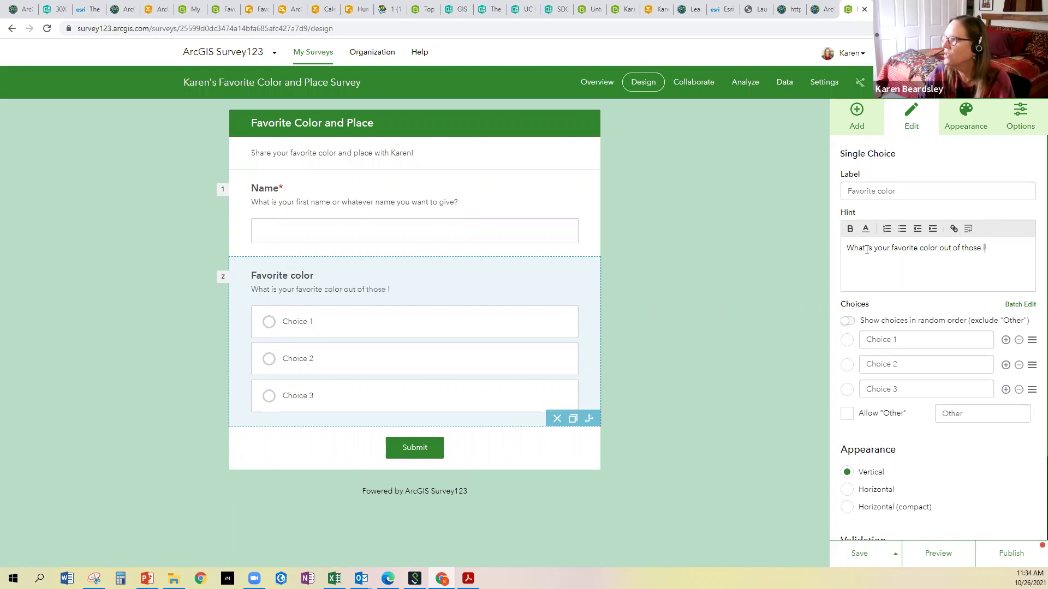
pyautogui.write('sted?')
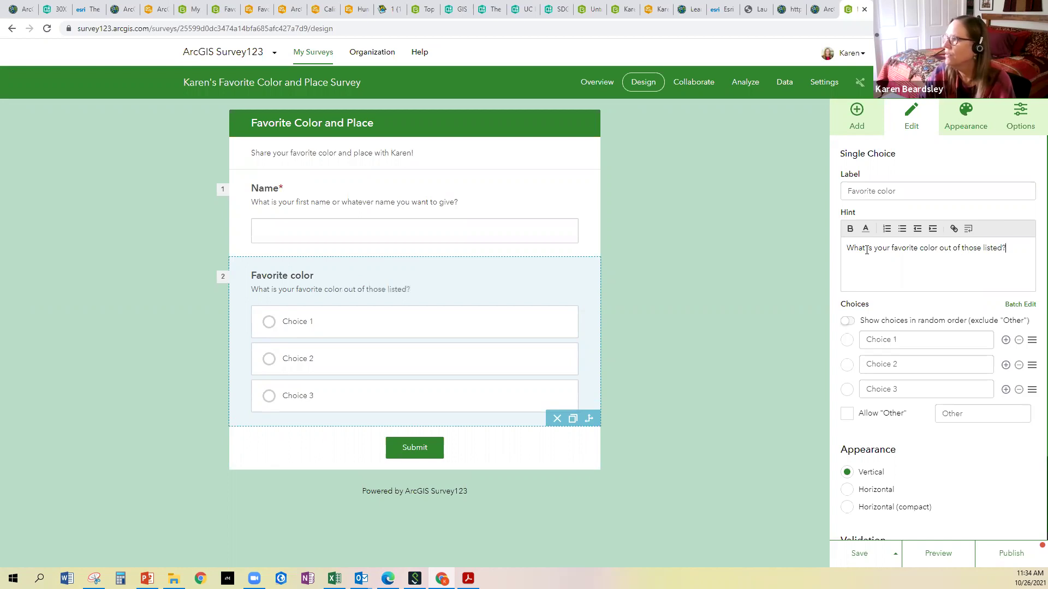
pyautogui.click(900, 339)
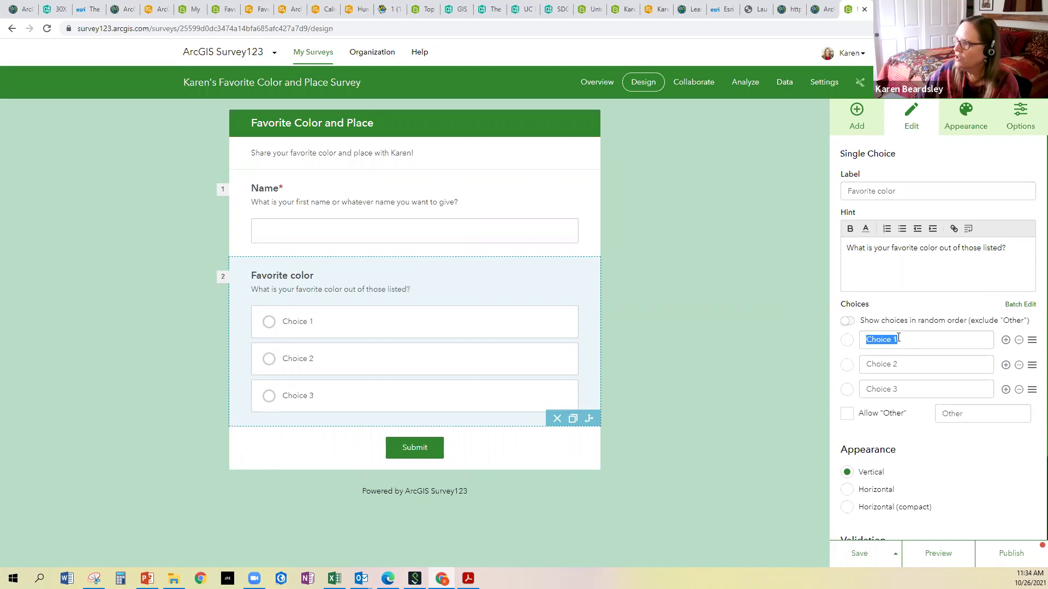
# Fill the first three color choices with Orange, Burgandy and Lavender
pyautogui.write('Orange')
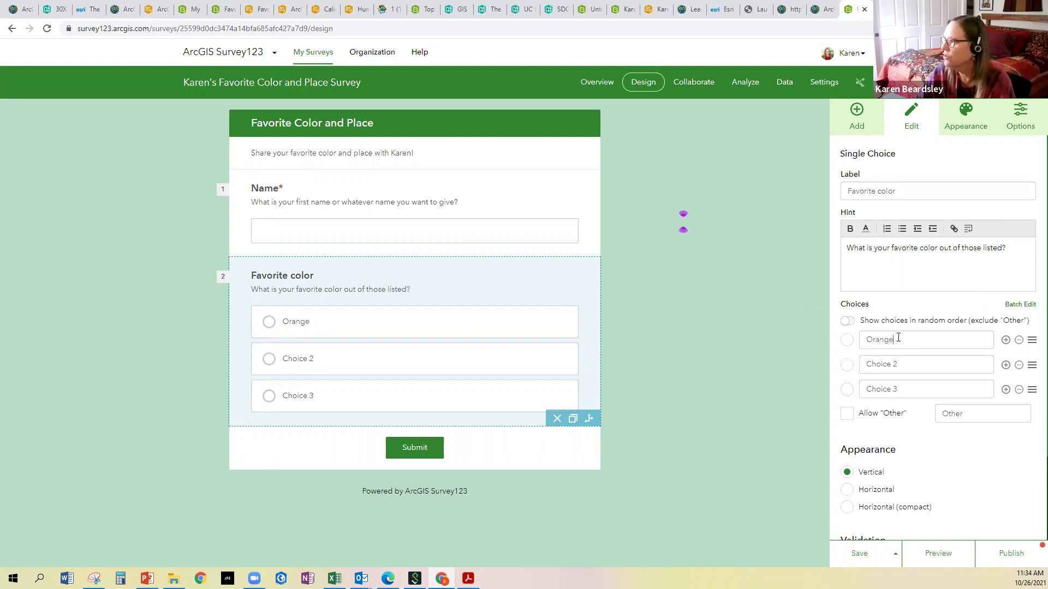
pyautogui.click(894, 365)
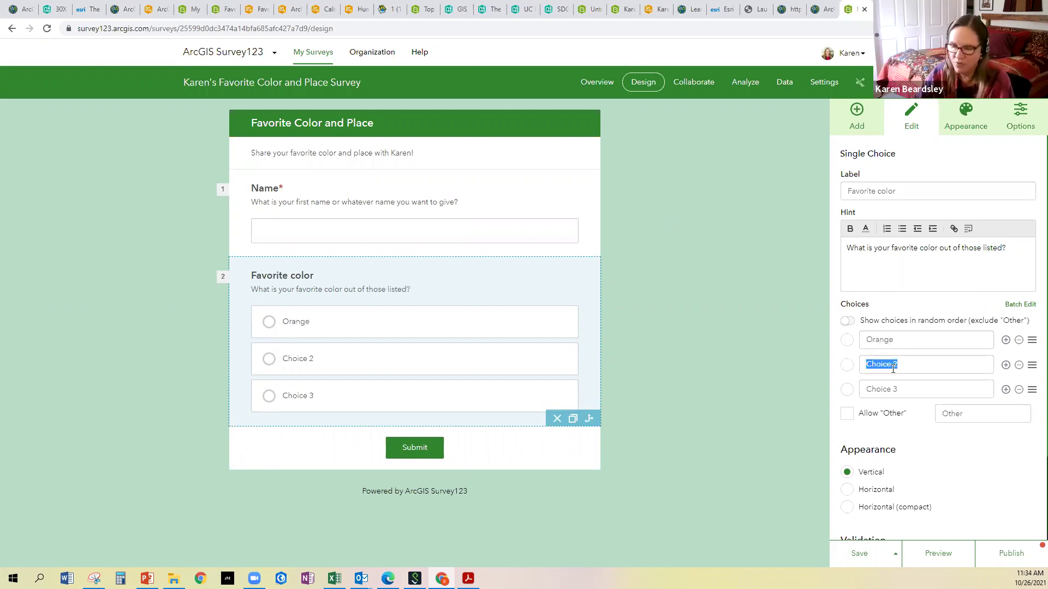
pyautogui.write('Burgandy')
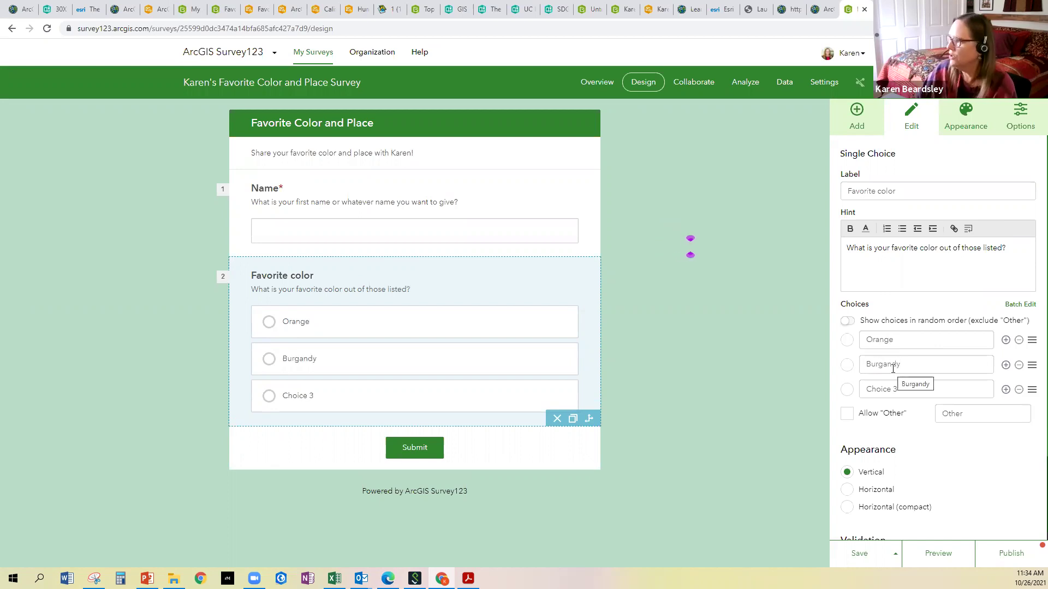
pyautogui.click(878, 391)
pyautogui.write('Lavenda')
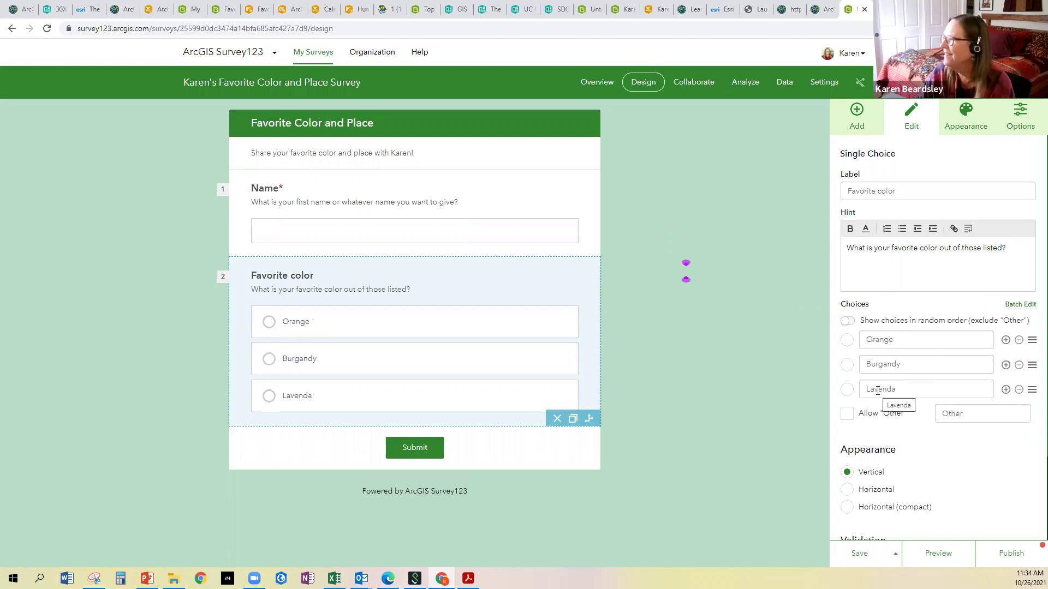
pyautogui.press('BackSpace')
pyautogui.write('er')
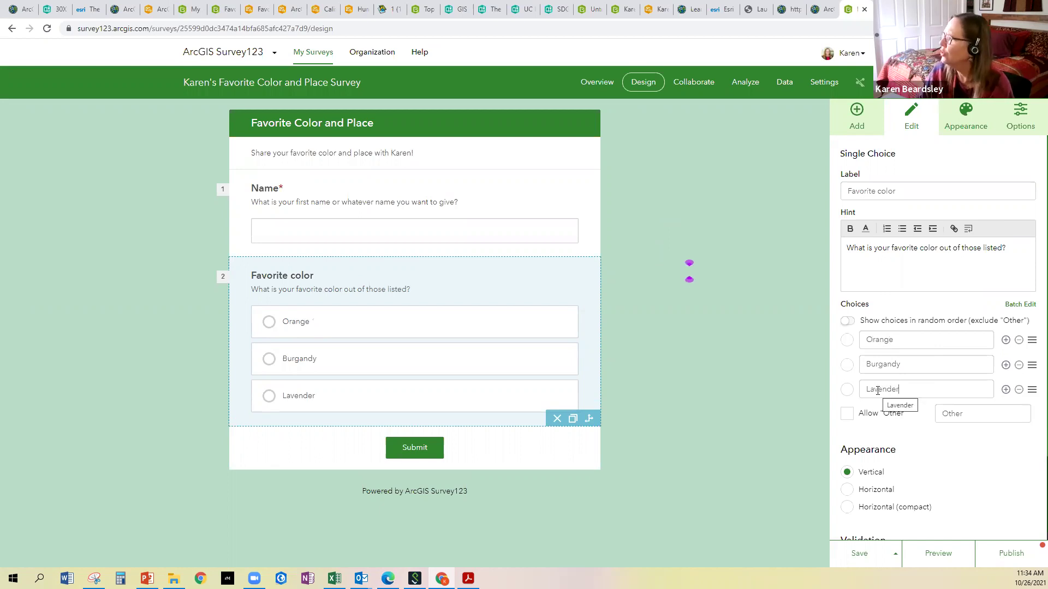
# Add Sky Blue and Magenta as the fourth and fifth choices
pyautogui.click(1006, 389)
pyautogui.tripleClick(881, 415)
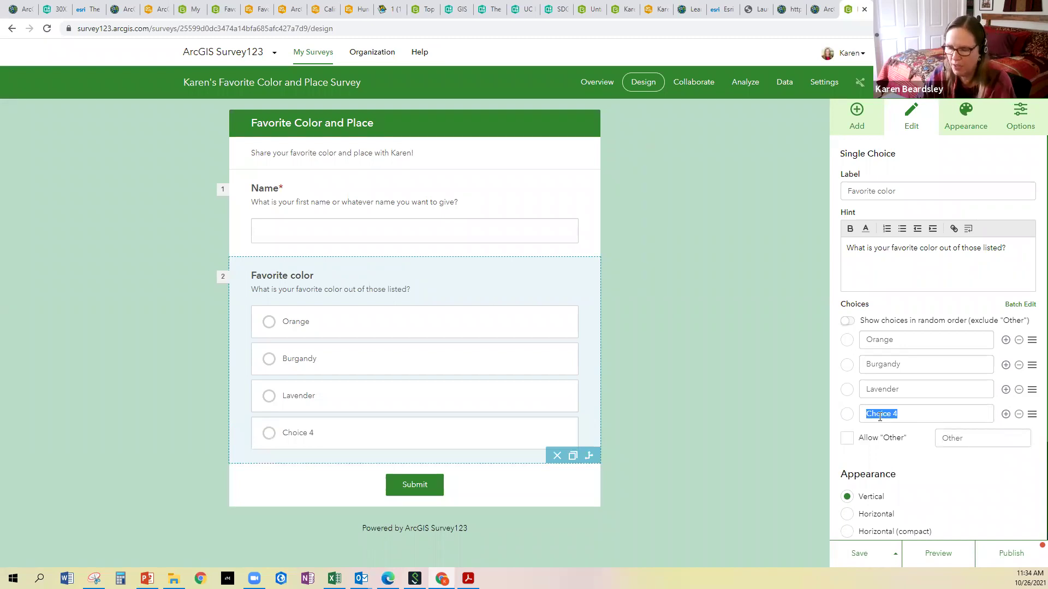
pyautogui.write('T')
pyautogui.press('BackSpace')
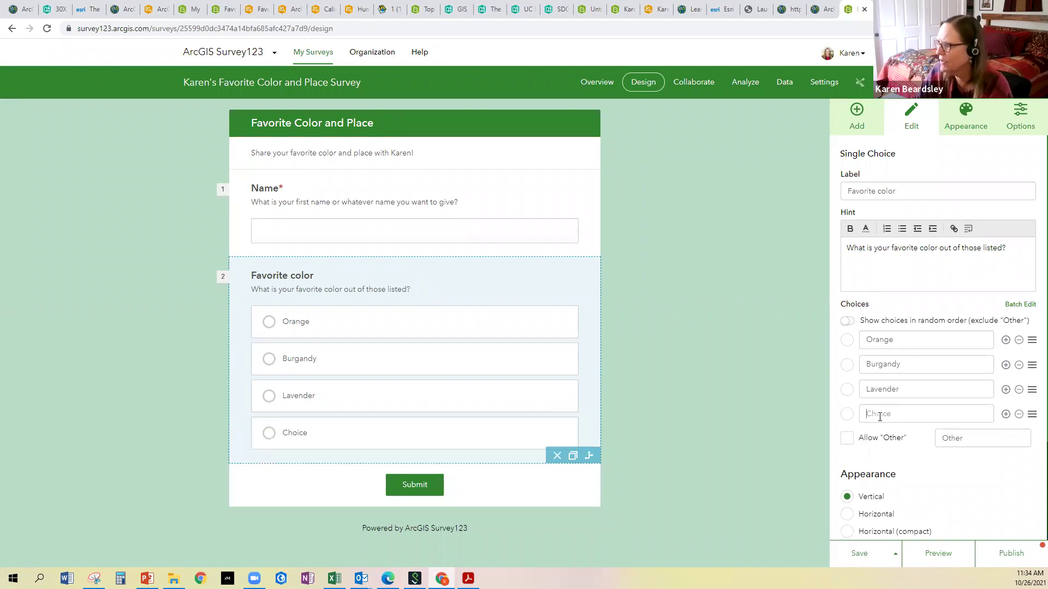
pyautogui.write('Sky Blue')
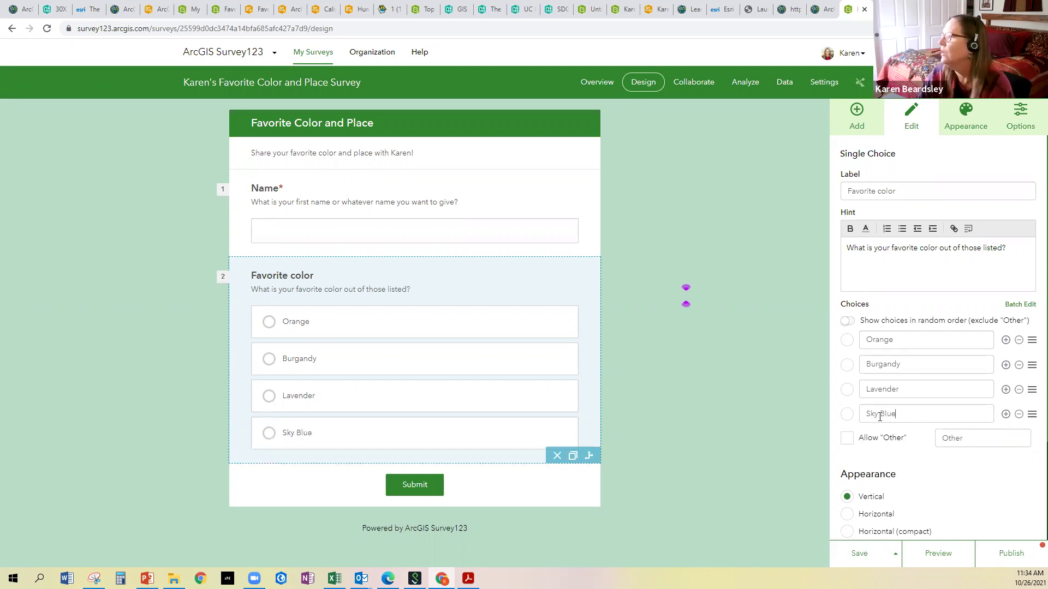
pyautogui.click(921, 474)
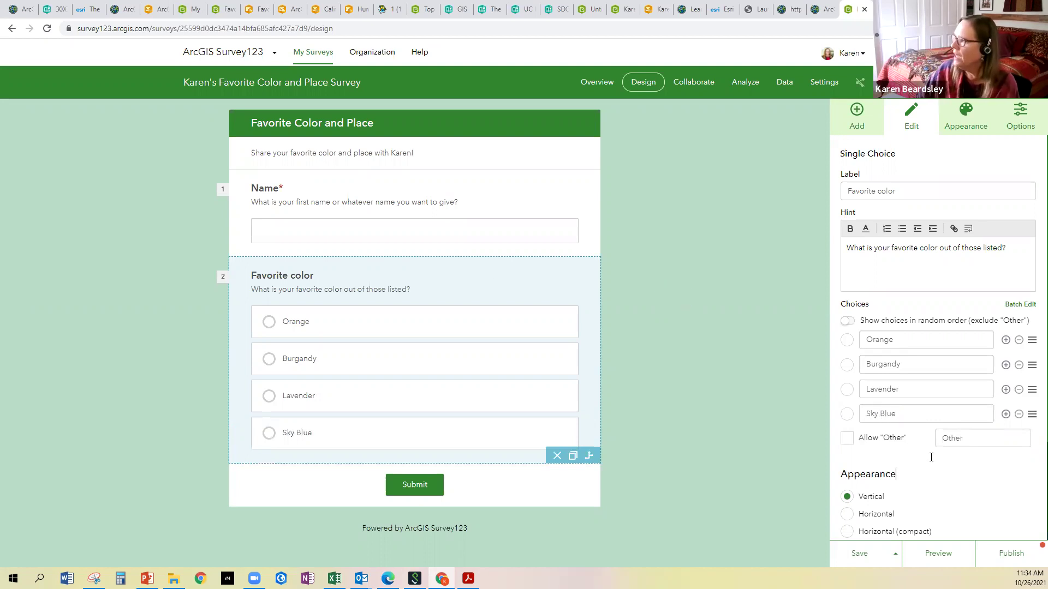
pyautogui.click(1005, 414)
pyautogui.click(916, 441)
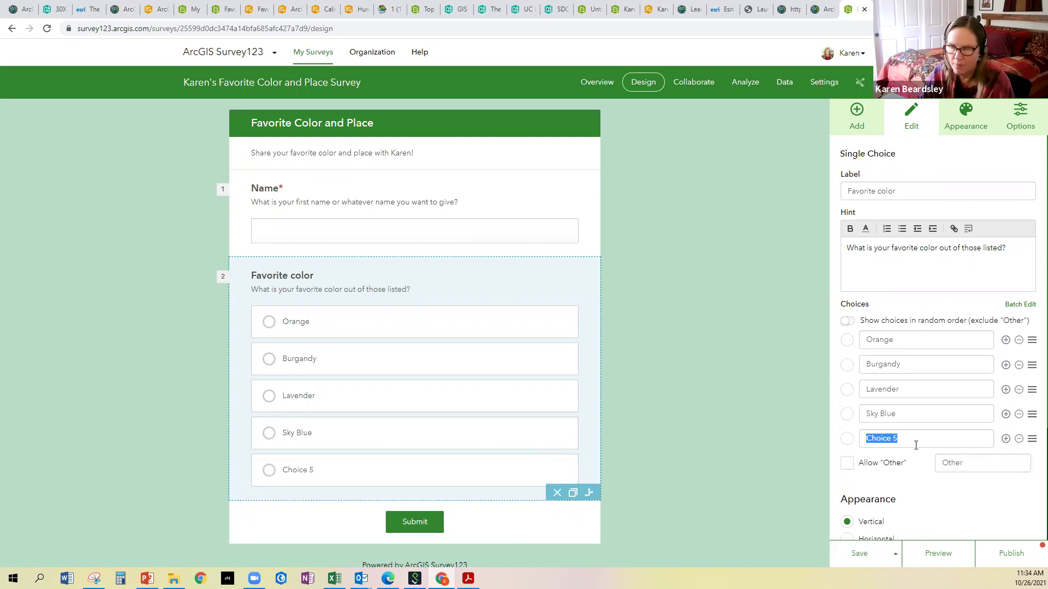
pyautogui.write('Mag')
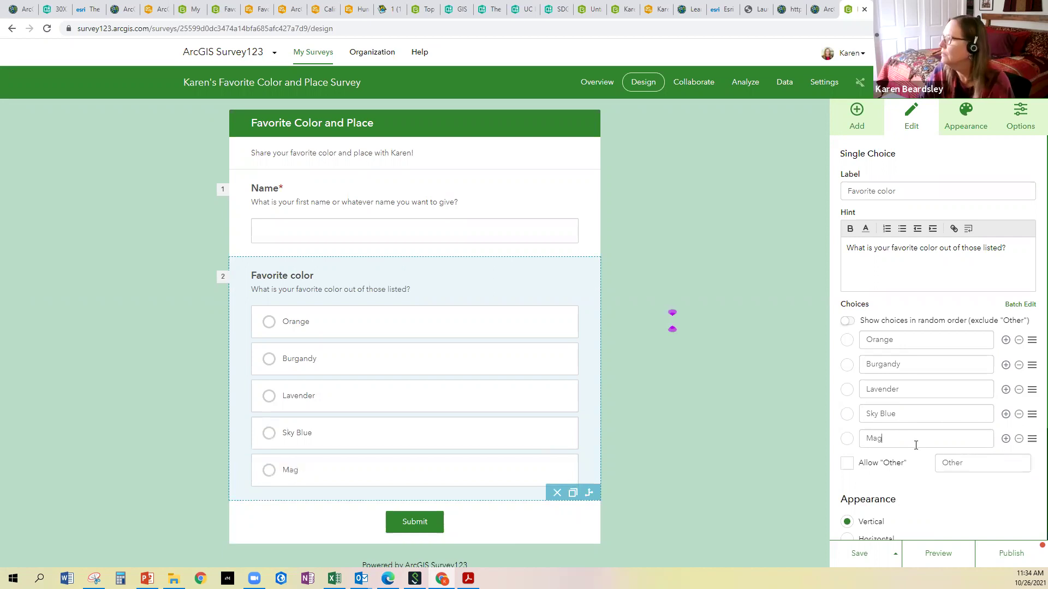
pyautogui.write('enta')
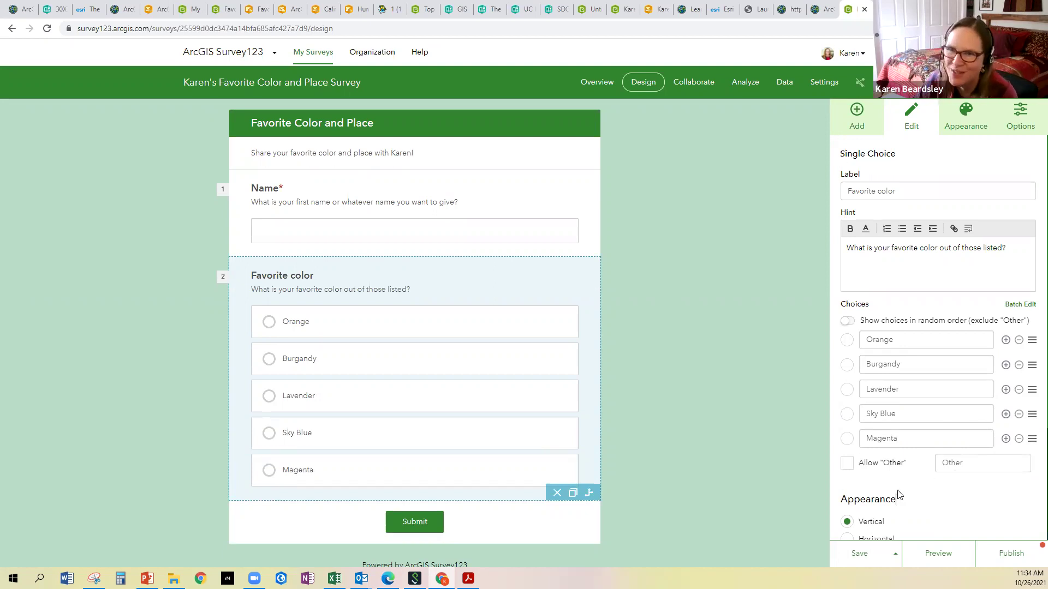
pyautogui.scroll(-1, 898, 495)
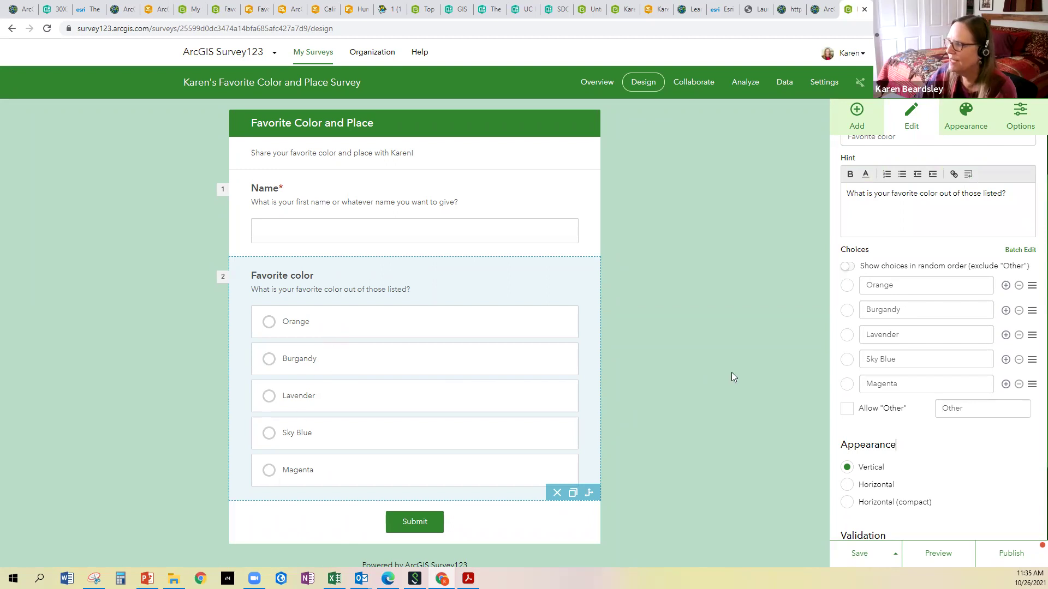
# Compare the vertical and compact layouts, then set the Favorite color choices to Horizontal
pyautogui.click(875, 489)
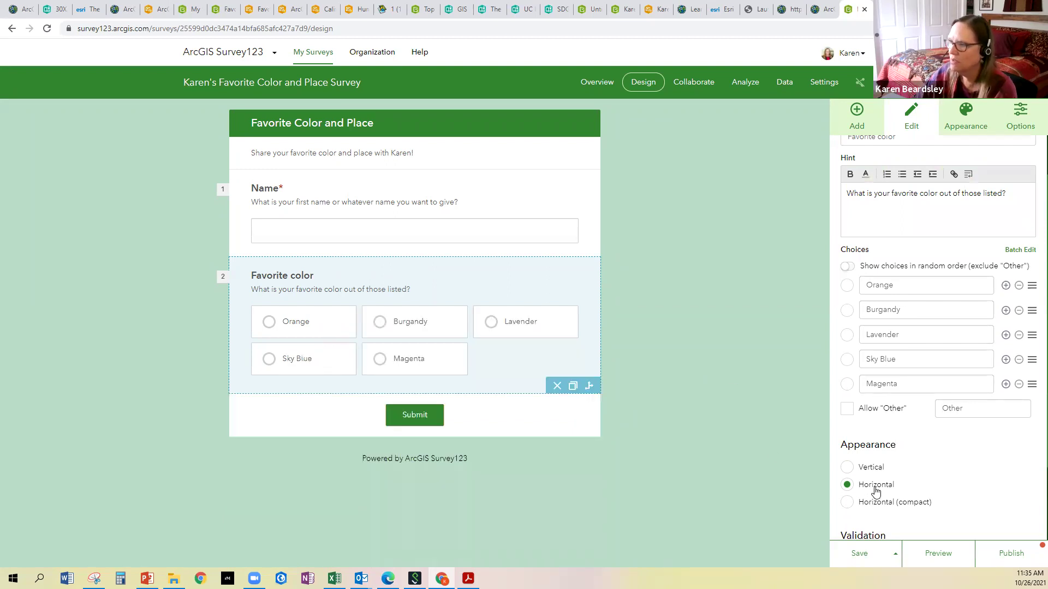
pyautogui.click(849, 504)
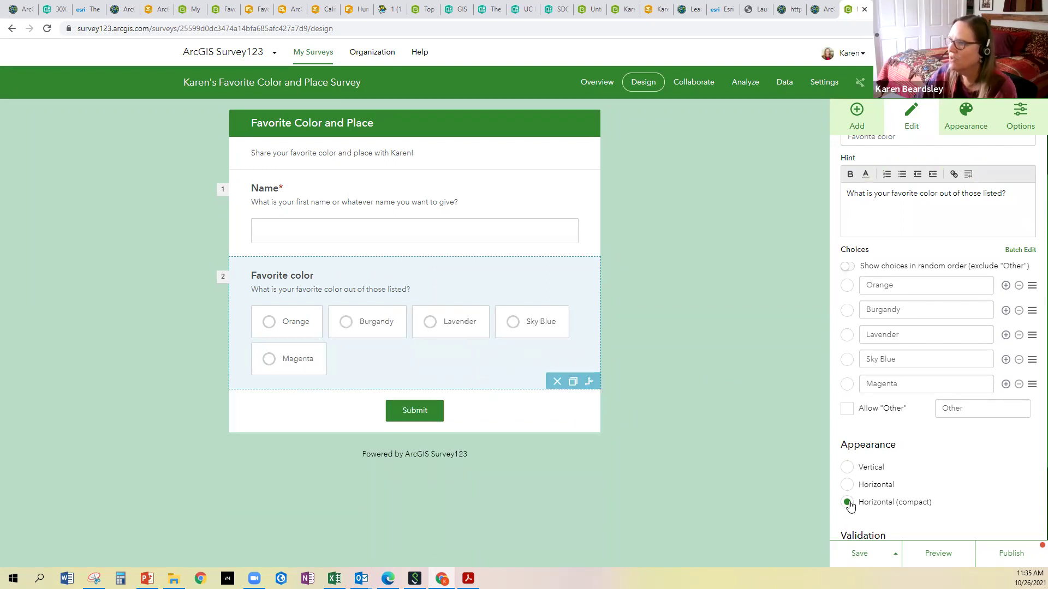
pyautogui.click(848, 486)
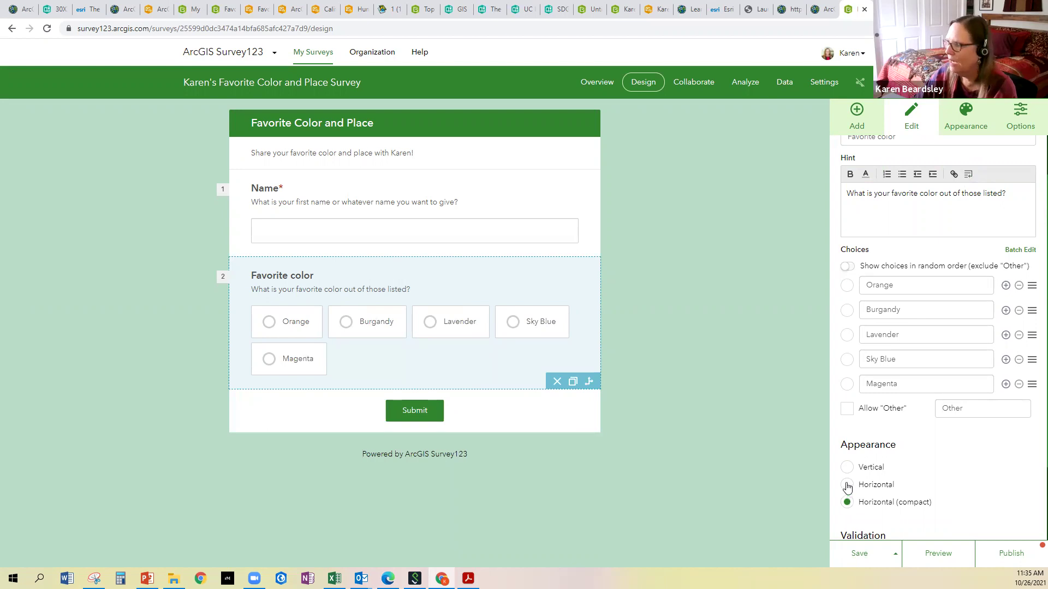
pyautogui.click(847, 468)
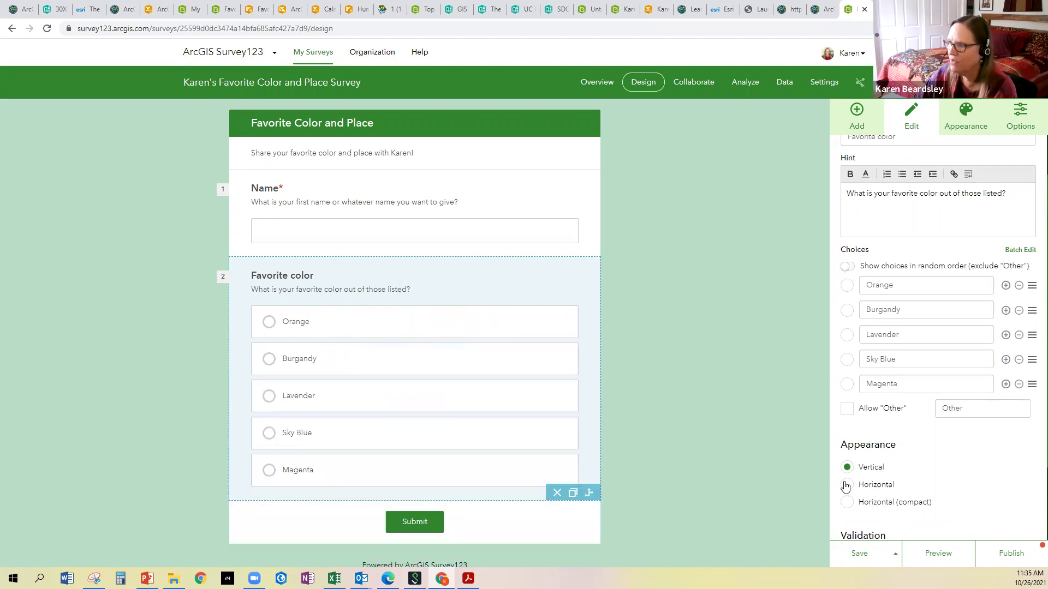
pyautogui.click(848, 485)
pyautogui.click(848, 503)
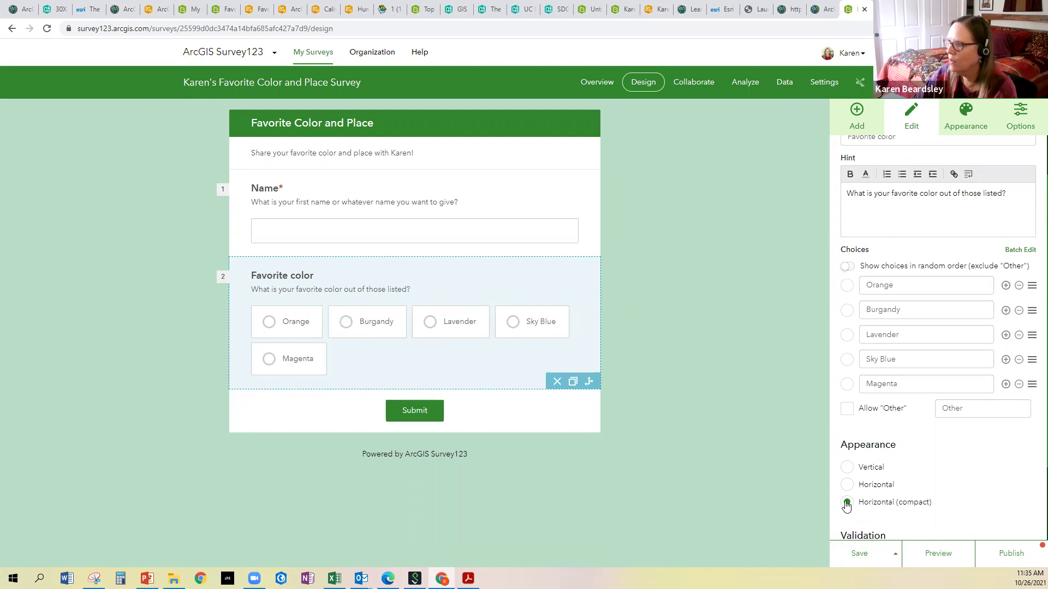
pyautogui.click(847, 487)
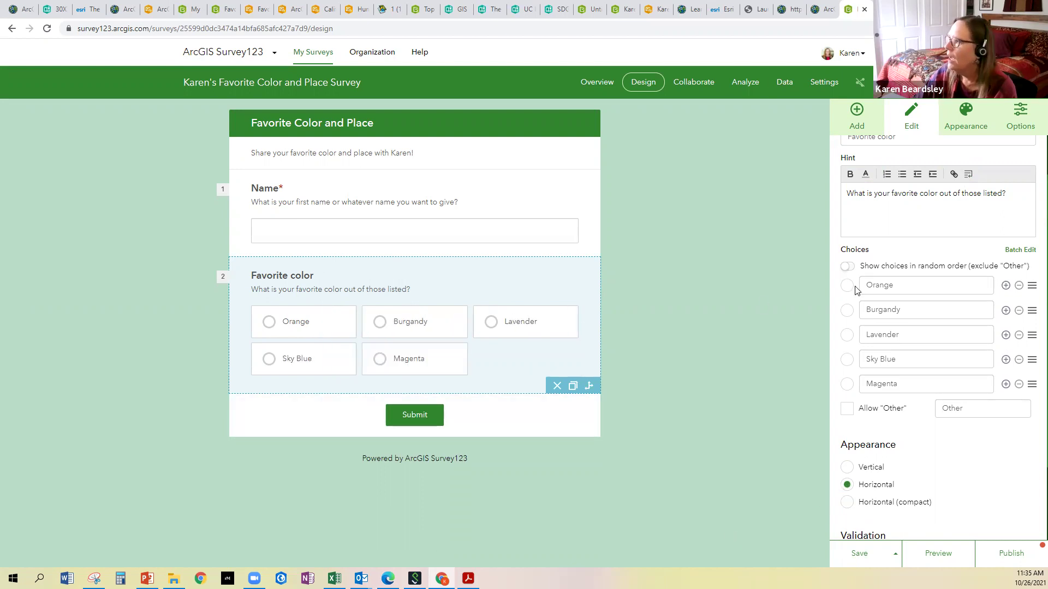
pyautogui.scroll(1, 859, 240)
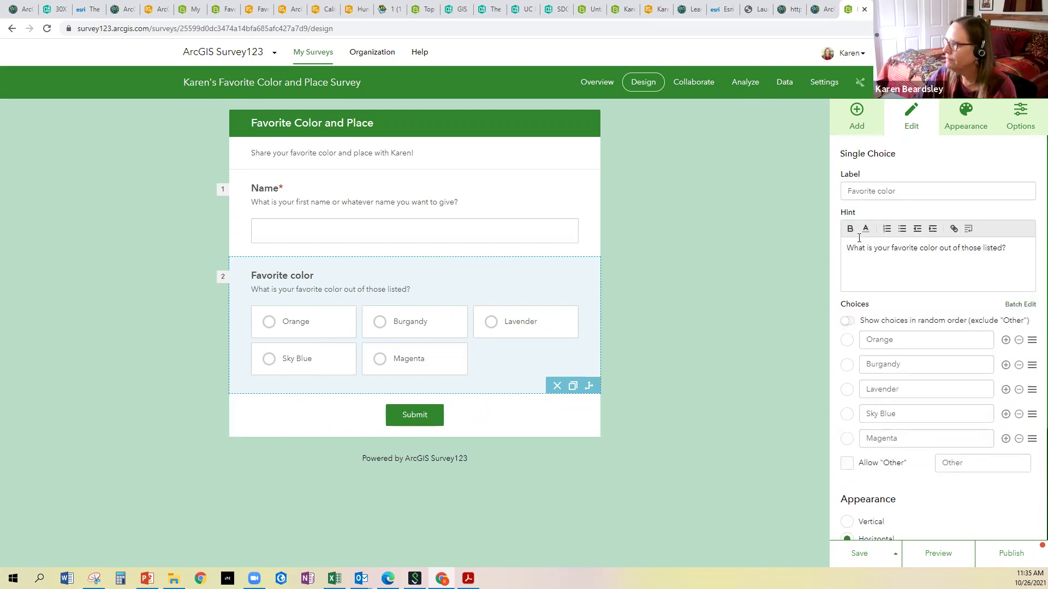
pyautogui.scroll(-3, 891, 262)
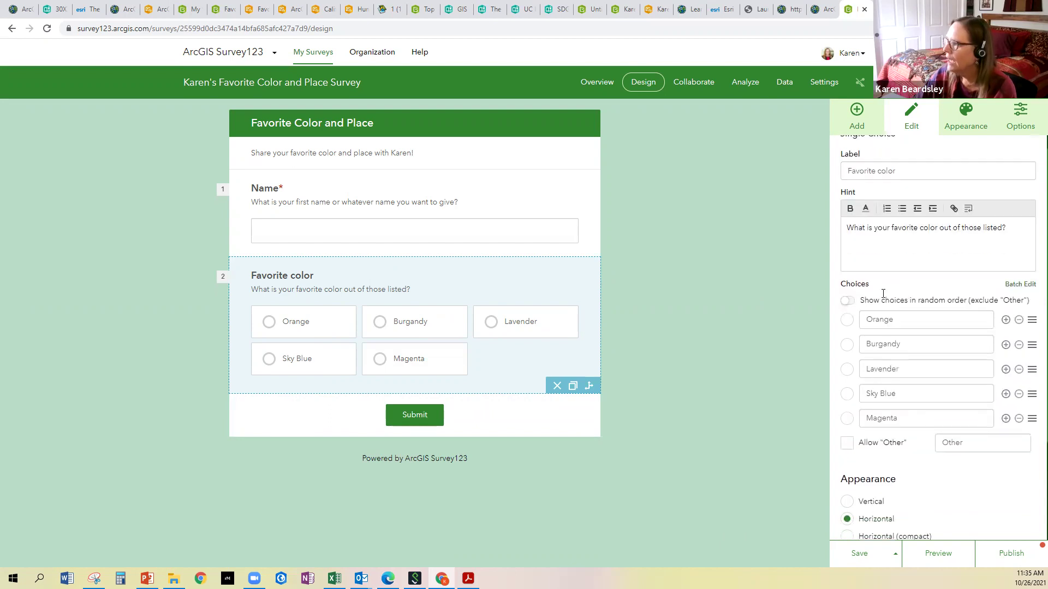
# Make Favorite color a required question and save the survey
pyautogui.click(848, 458)
pyautogui.click(859, 553)
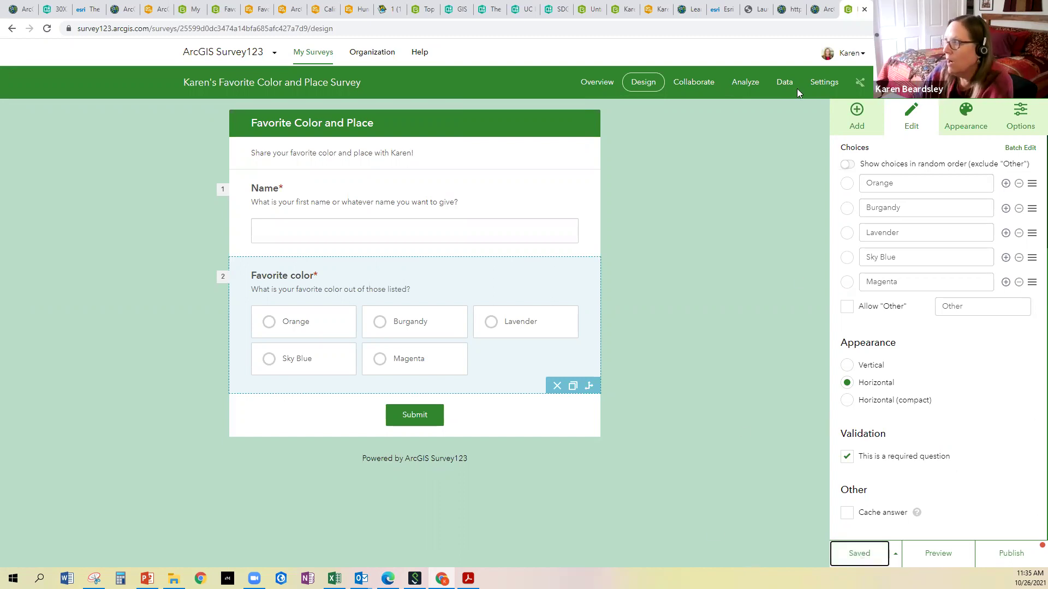
pyautogui.click(857, 115)
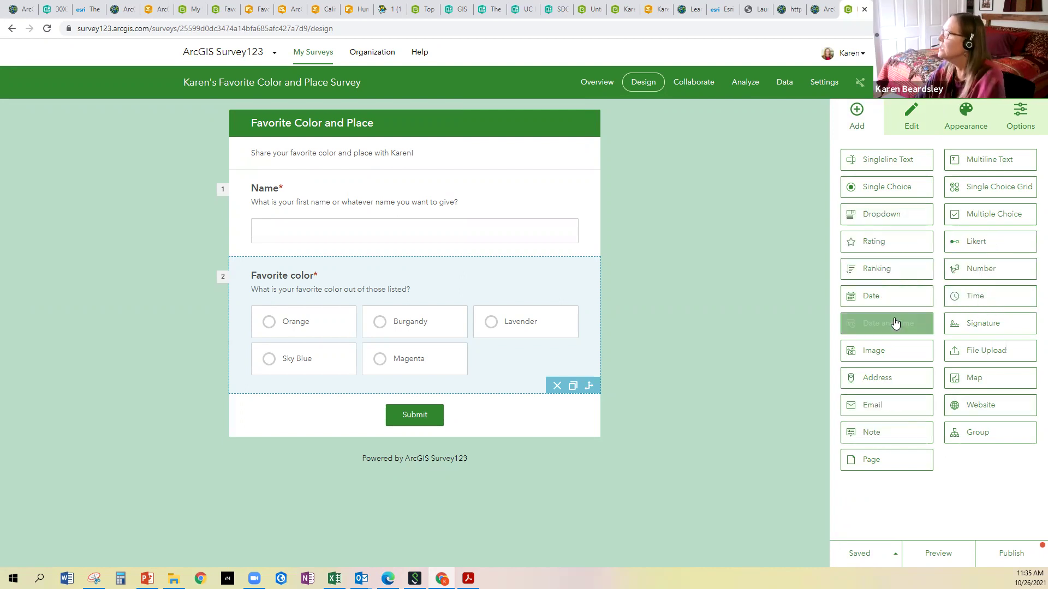
# Add a map question below Favorite color labelled 'Favorite place'
pyautogui.moveTo(996, 380); pyautogui.dragTo(411, 409)
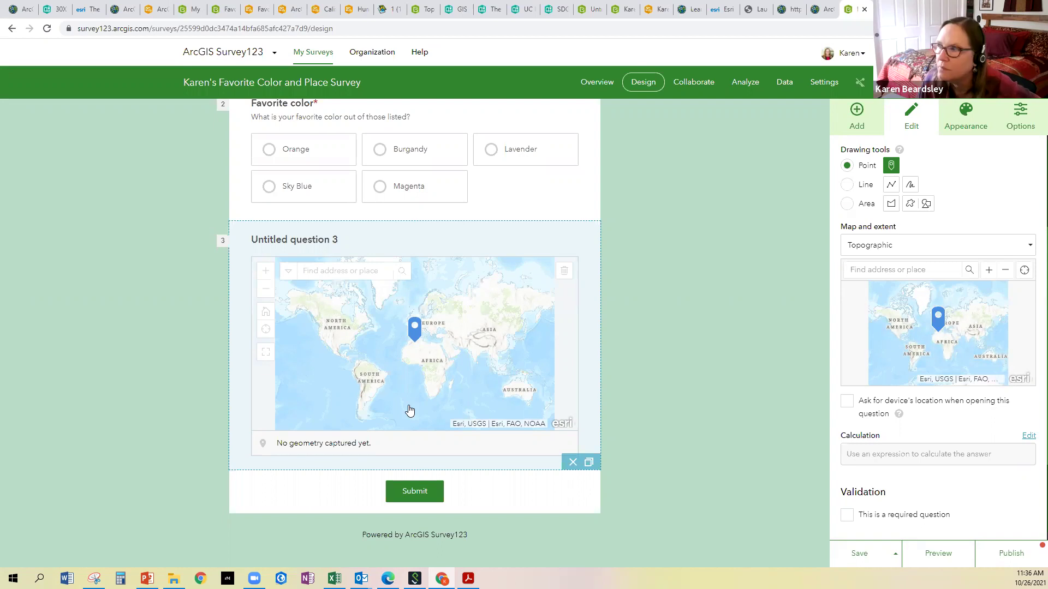
pyautogui.scroll(3, 895, 281)
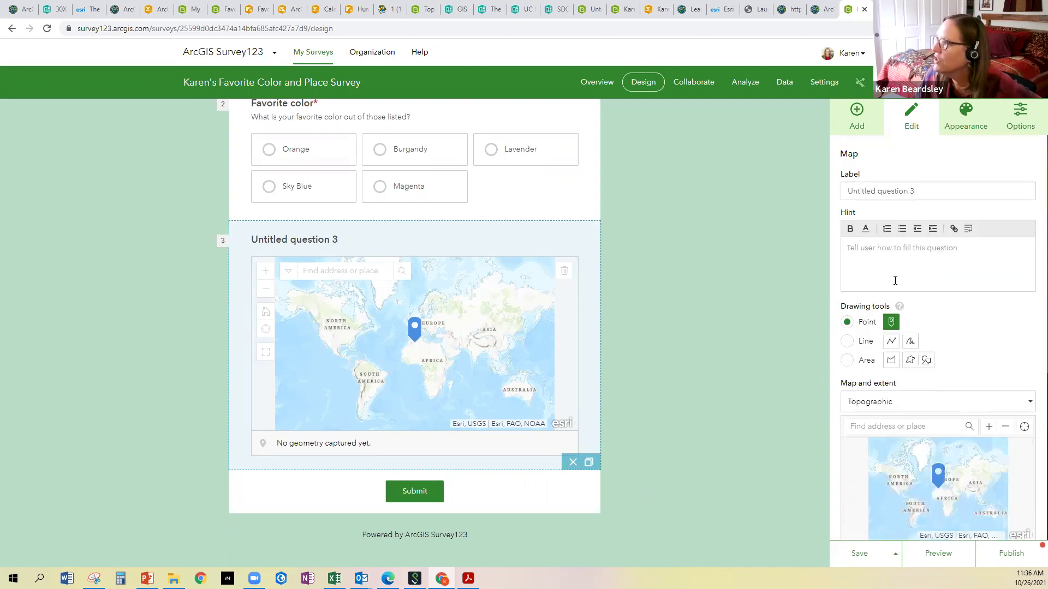
pyautogui.moveTo(921, 196); pyautogui.dragTo(845, 193)
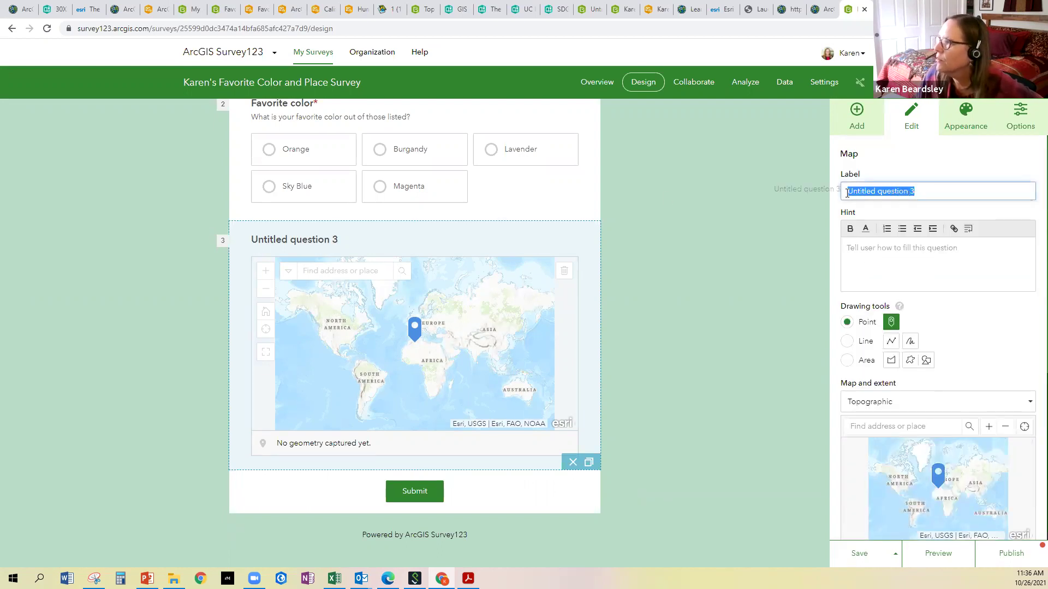
pyautogui.write('Wh')
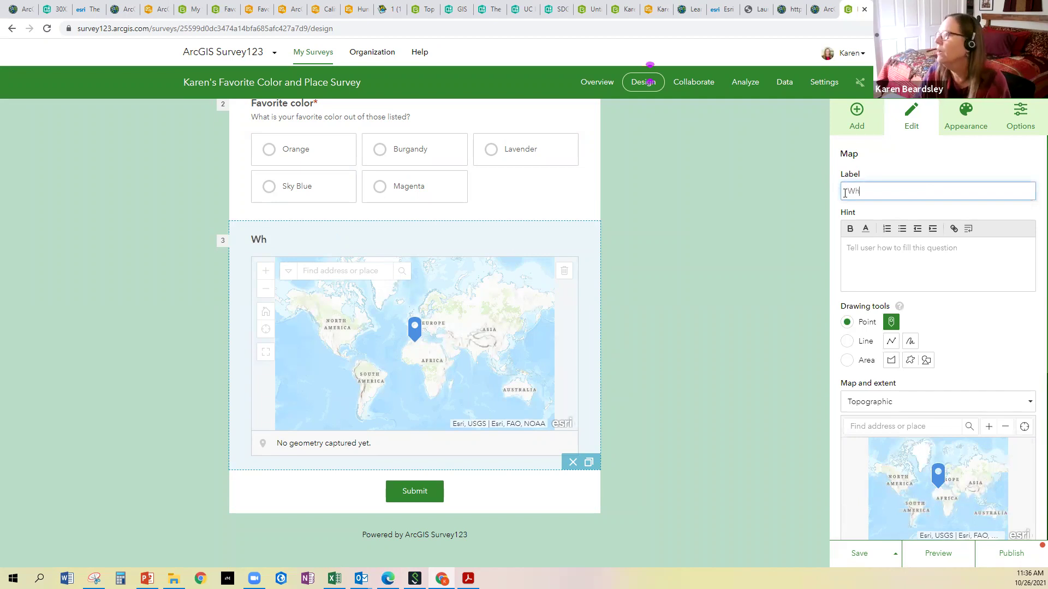
pyautogui.press('BackSpace')
pyautogui.press('BackSpace')
pyautogui.write('Favorite place')
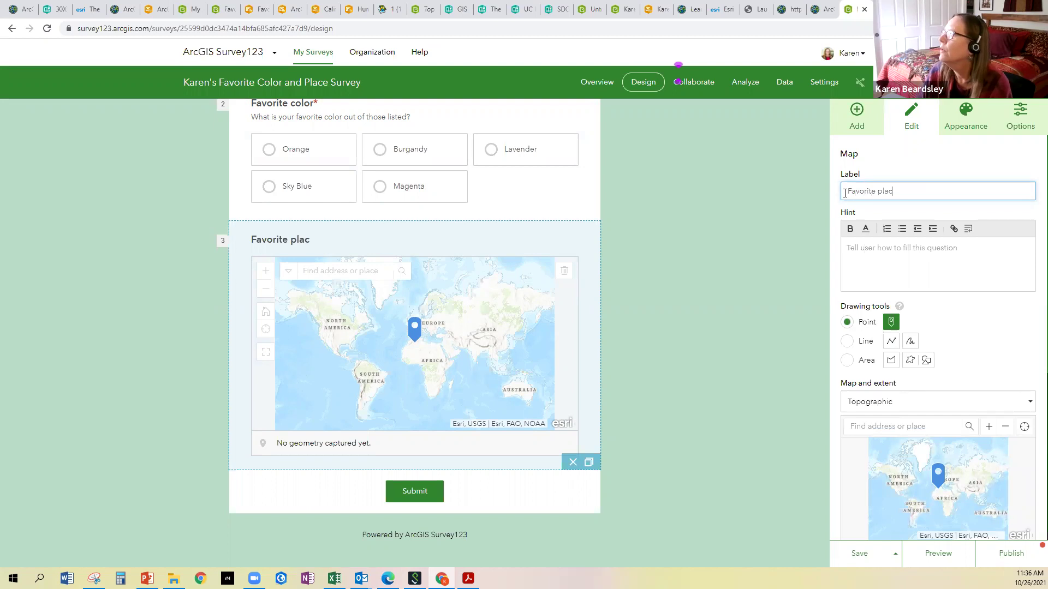
# Give it the hint 'If you could go anywhere besides Davis right now, where would it be?'
pyautogui.click(852, 249)
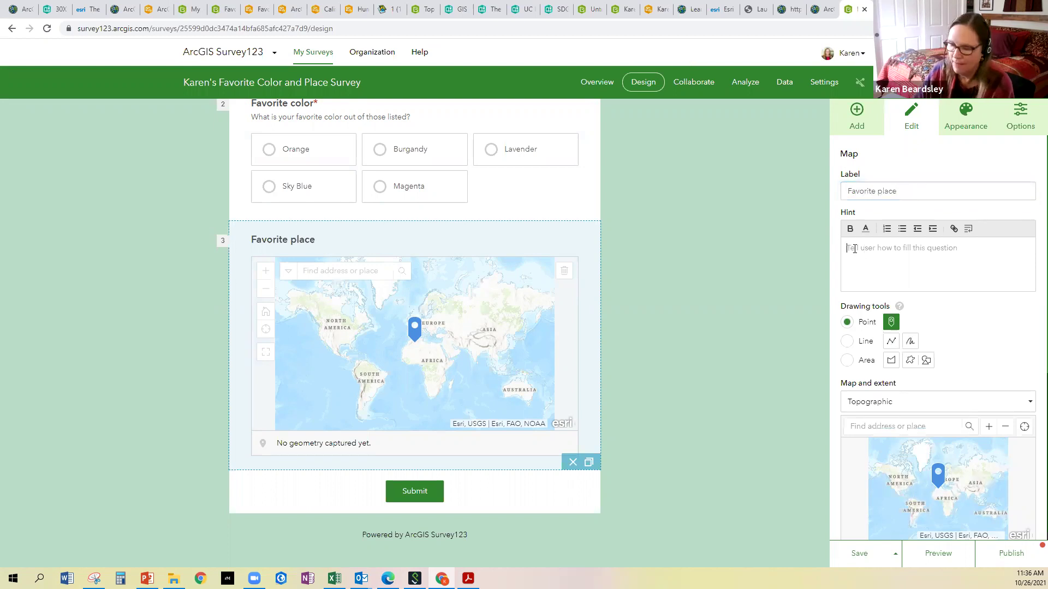
pyautogui.write('If you could go anywhere besides Davis rig')
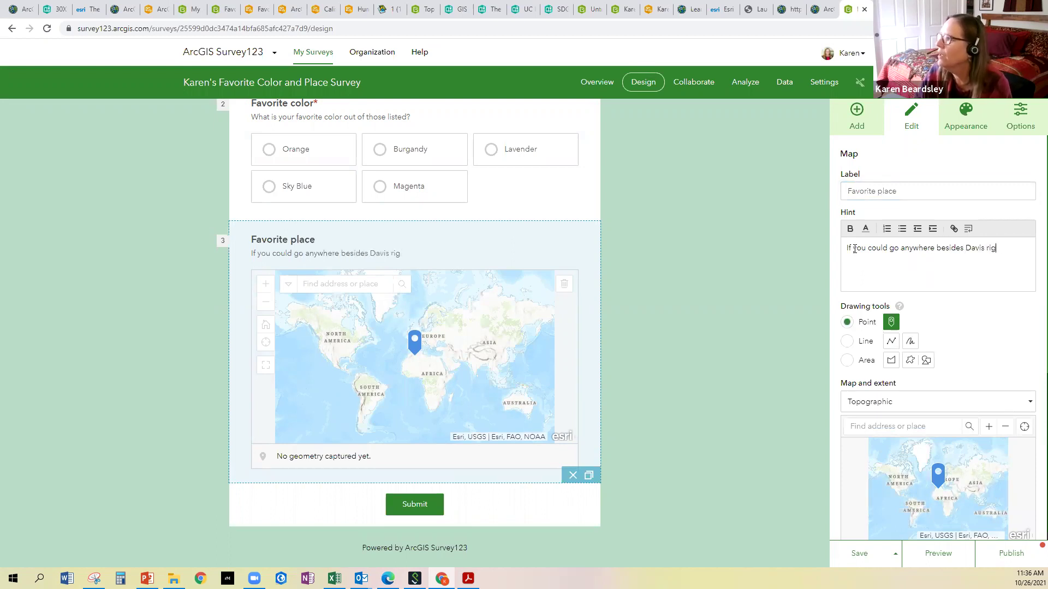
pyautogui.write('where would it be?')
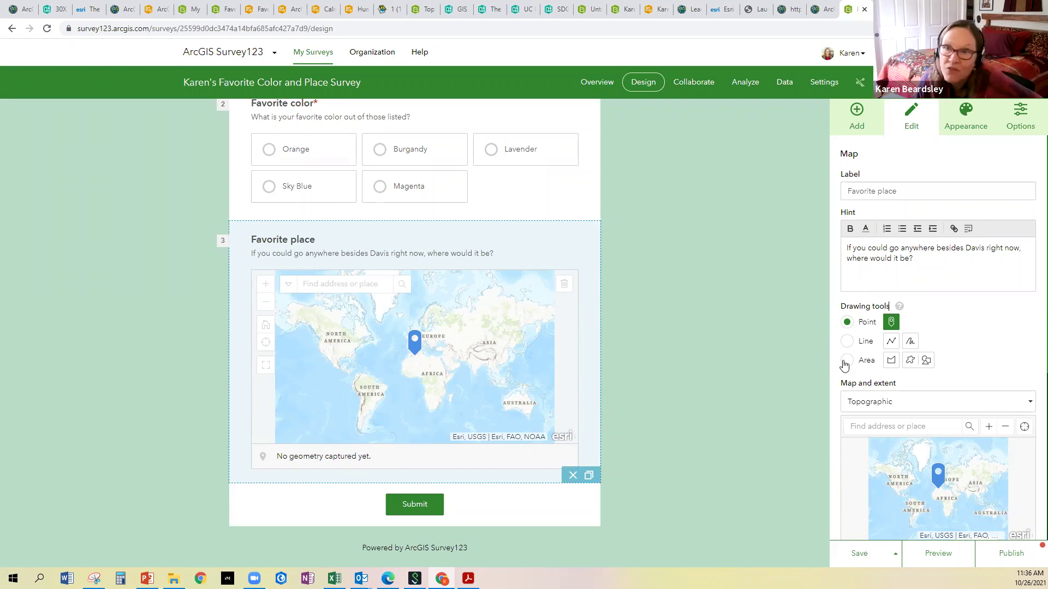
pyautogui.scroll(-3, 869, 346)
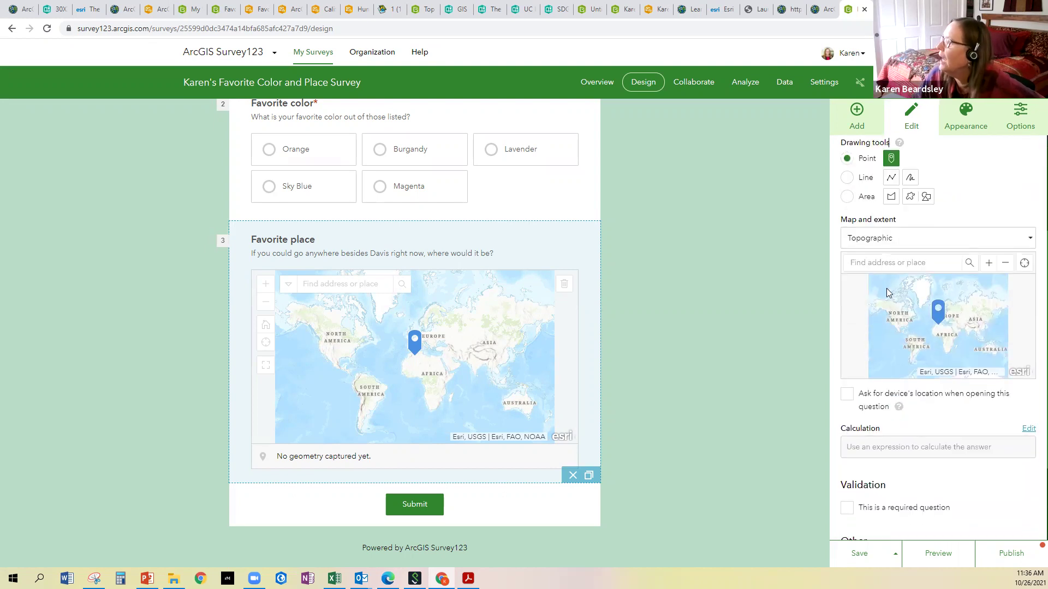
# Switch the Favorite place basemap to National Geographic Style Map and pan its extent over Africa
pyautogui.click(1032, 240)
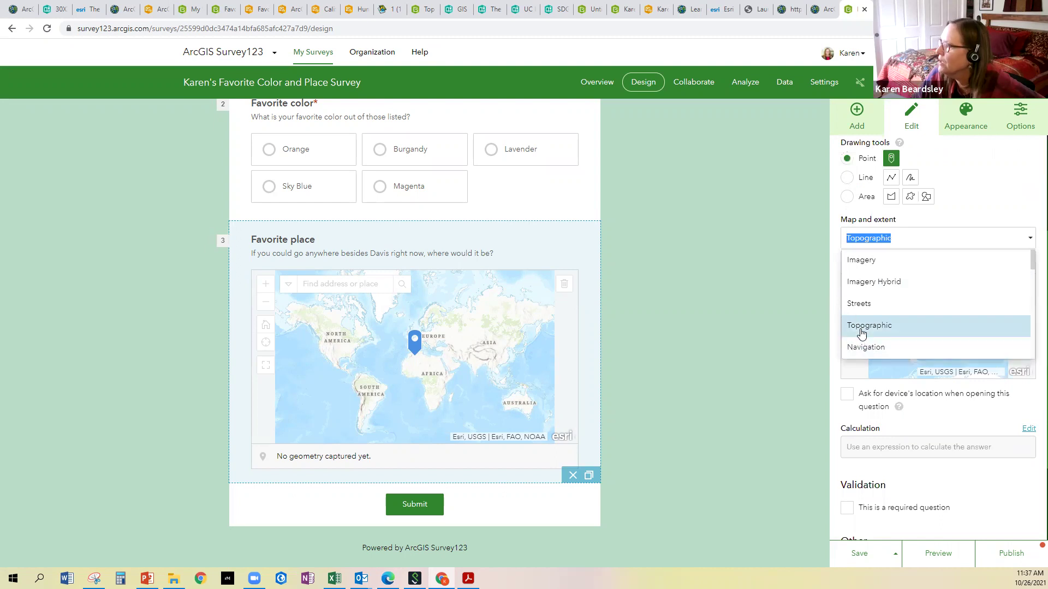
pyautogui.scroll(-2, 869, 276)
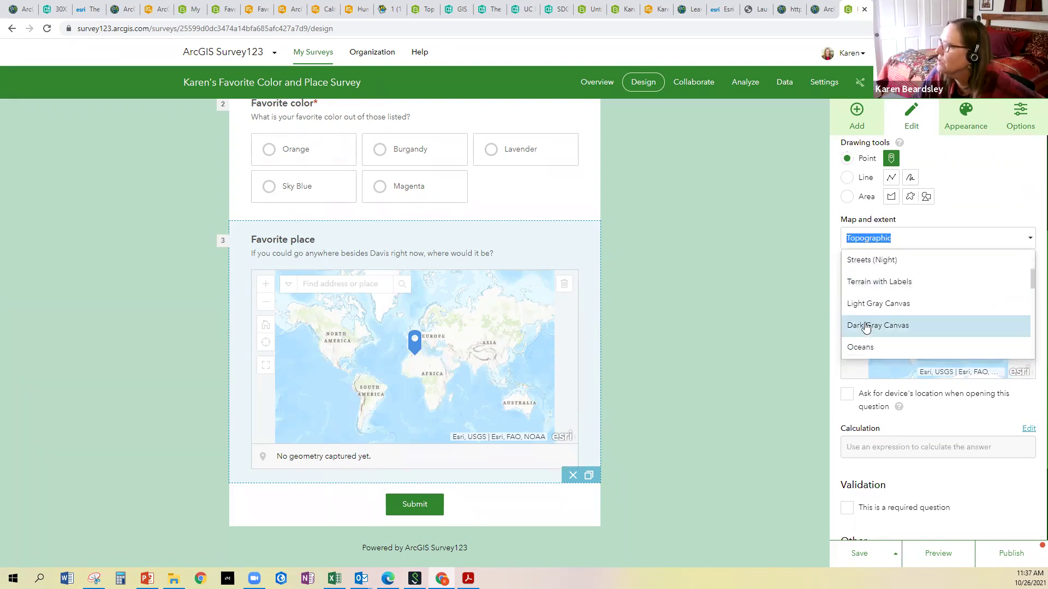
pyautogui.scroll(2, 865, 327)
pyautogui.scroll(-3, 863, 333)
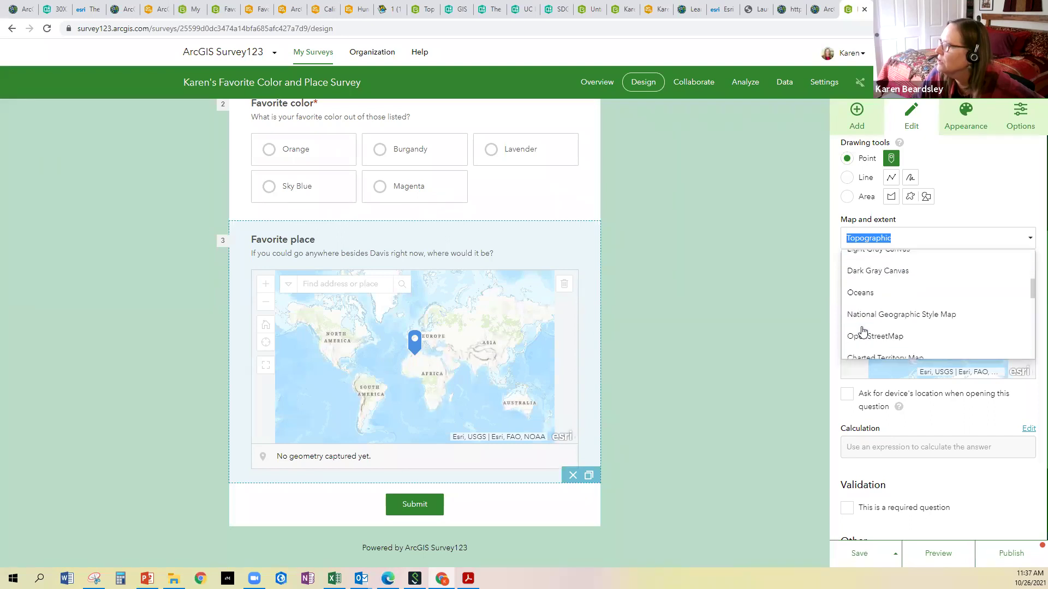
pyautogui.click(865, 320)
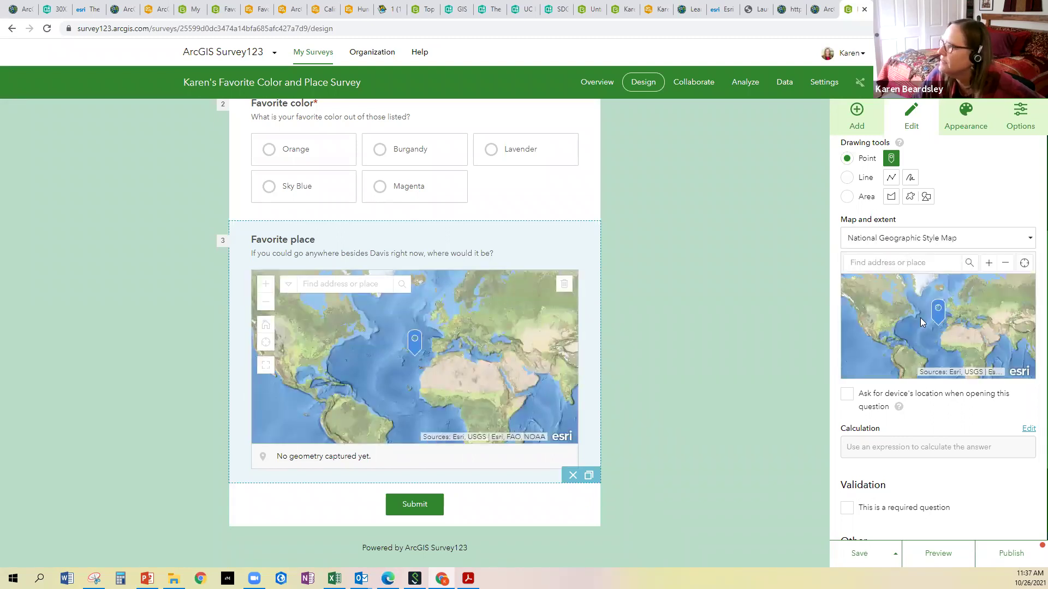
pyautogui.scroll(1, 922, 330)
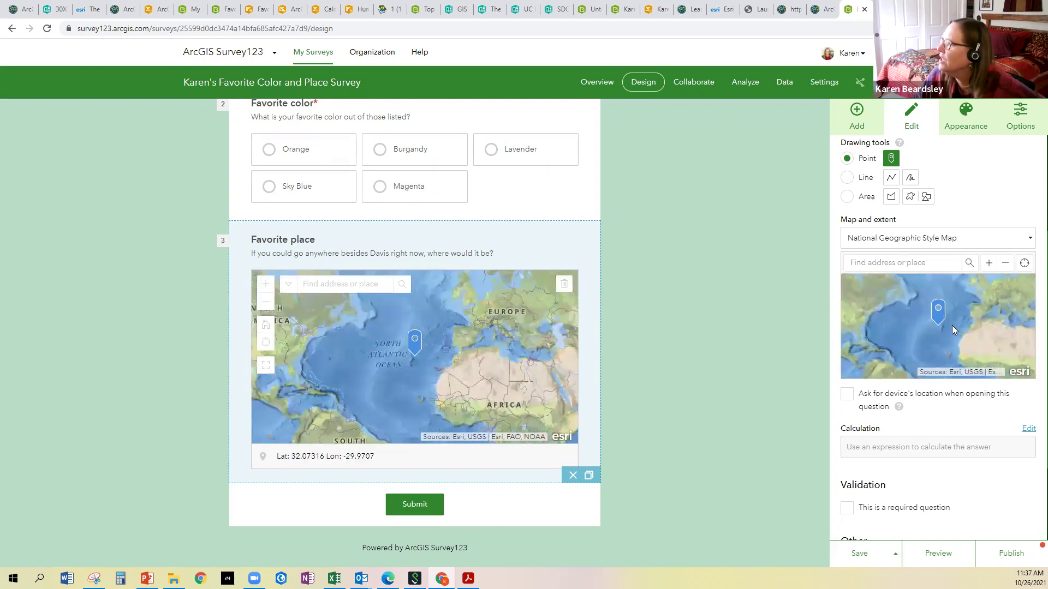
pyautogui.moveTo(951, 325); pyautogui.dragTo(897, 282)
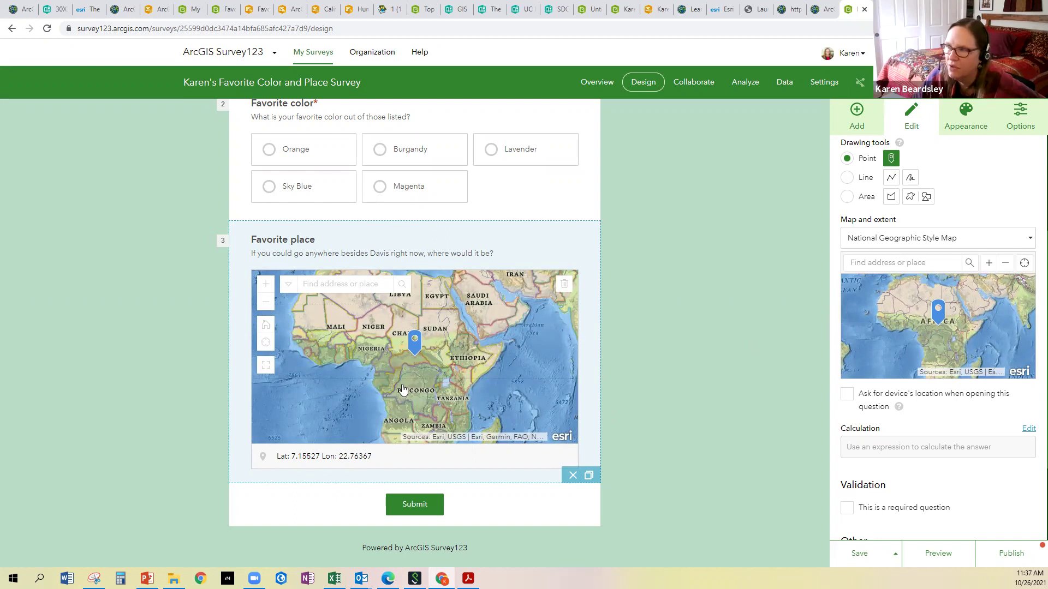
pyautogui.scroll(-2, 968, 328)
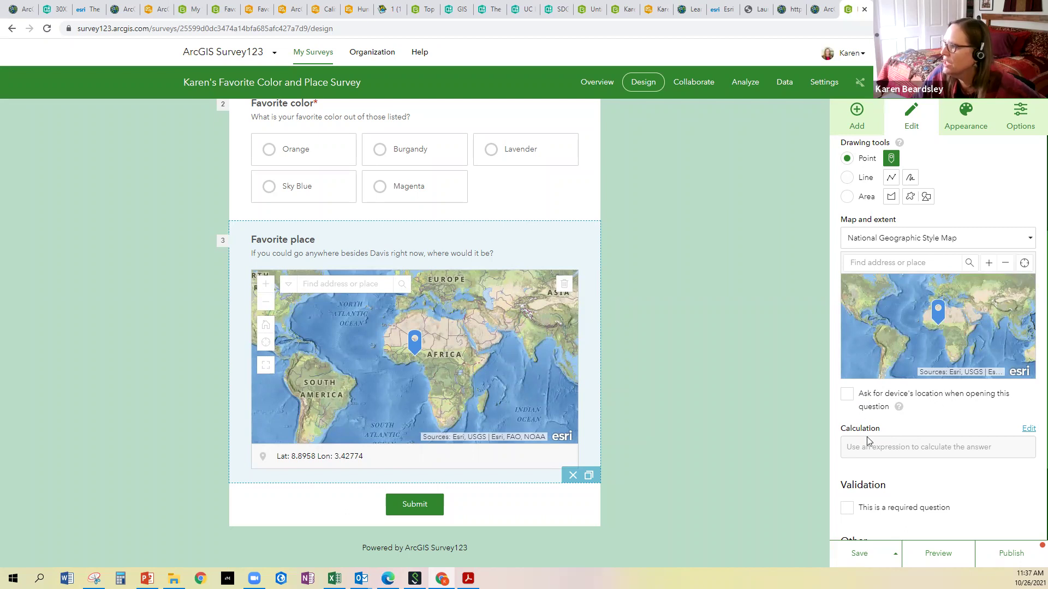
# Scroll through the Favorite place question's Edit panel to reach its Validation settings
pyautogui.scroll(-2, 868, 441)
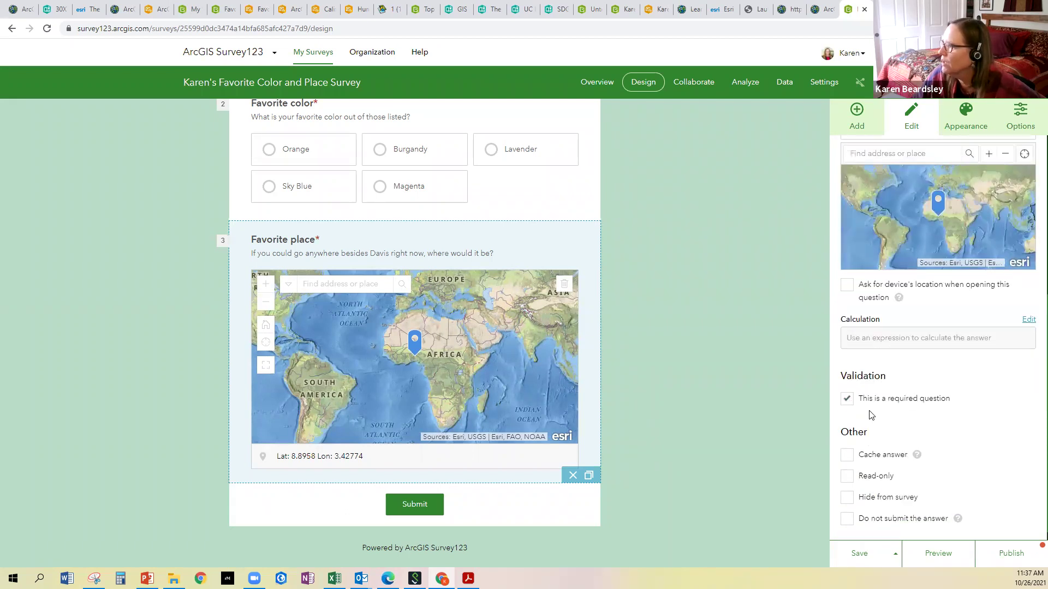
pyautogui.scroll(-1, 872, 416)
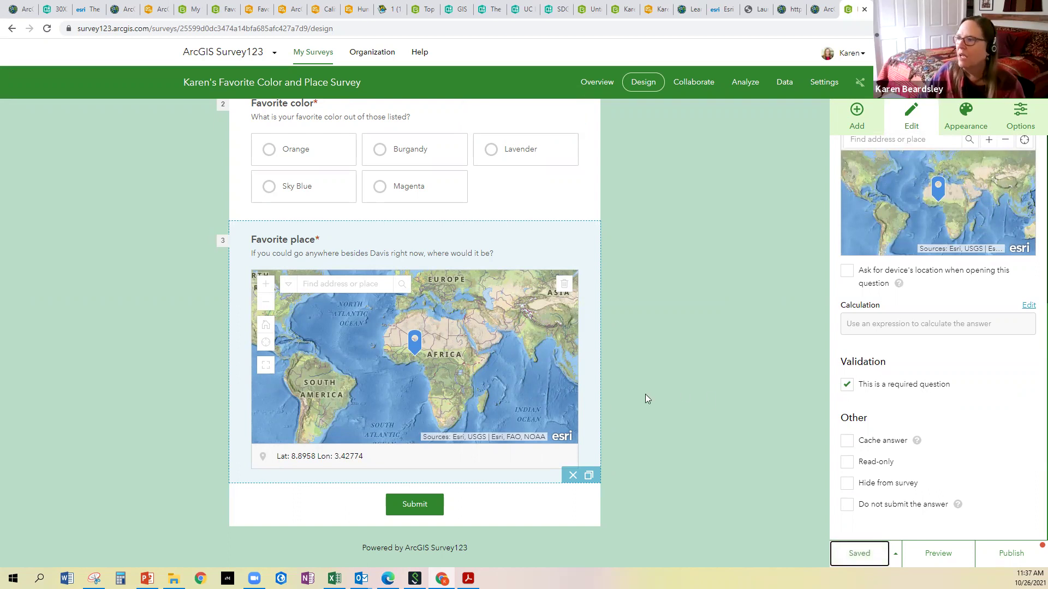
pyautogui.scroll(3, 526, 343)
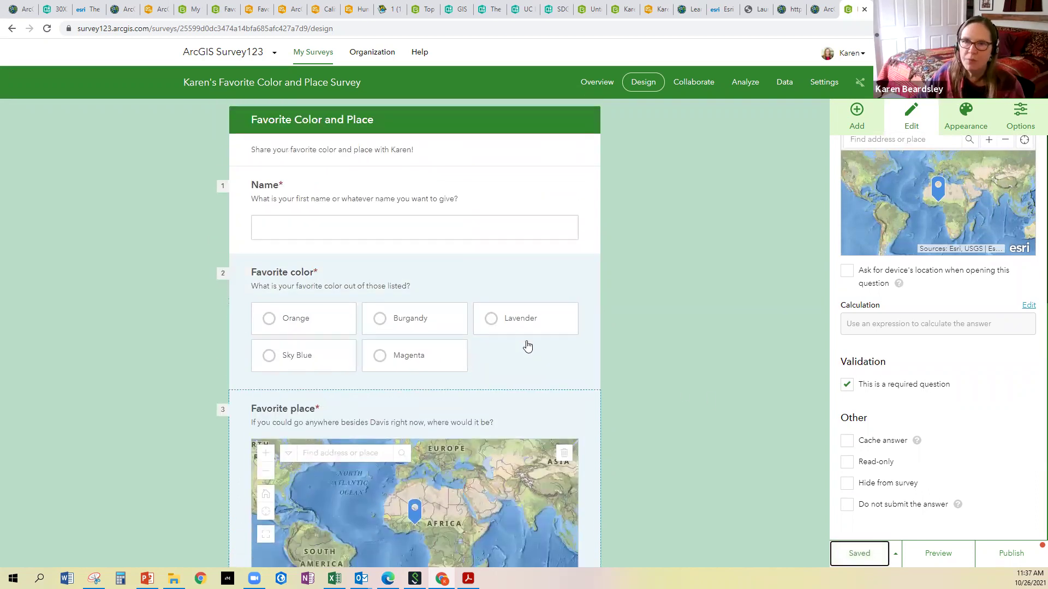
pyautogui.scroll(-3, 526, 344)
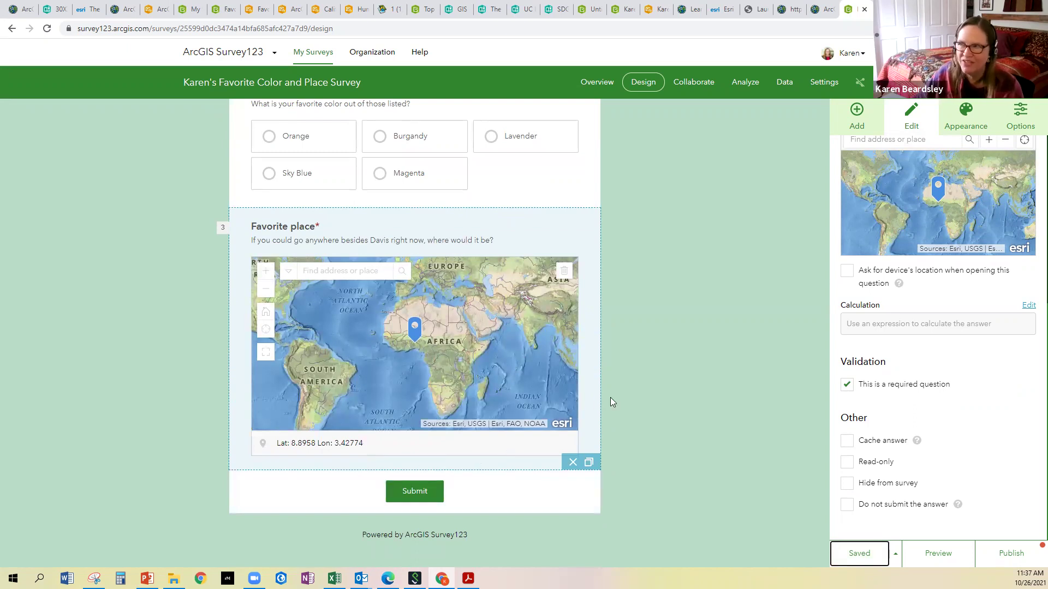
pyautogui.scroll(3, 610, 403)
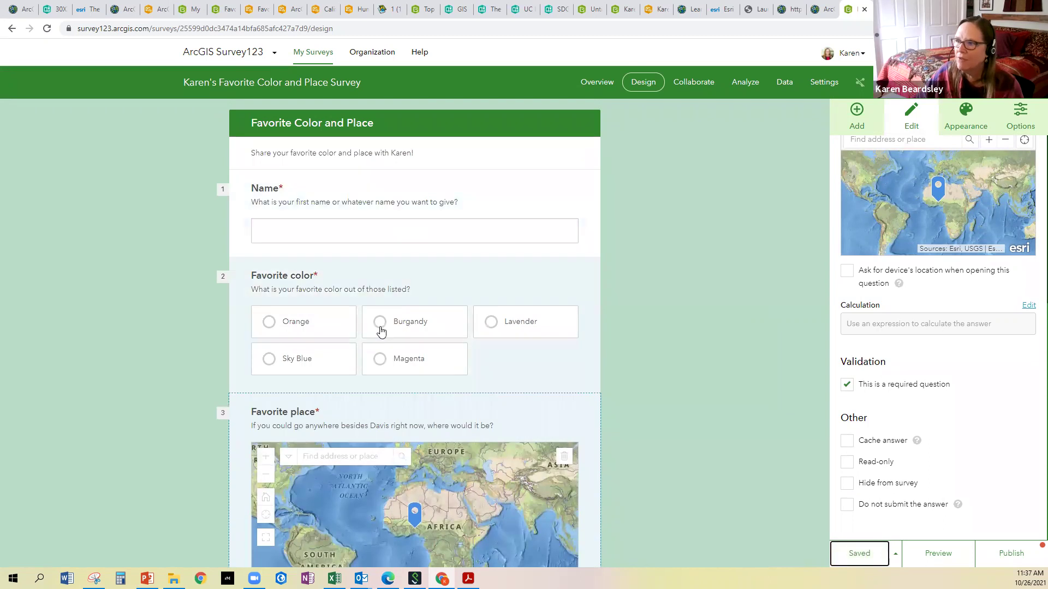
pyautogui.scroll(-3, 380, 331)
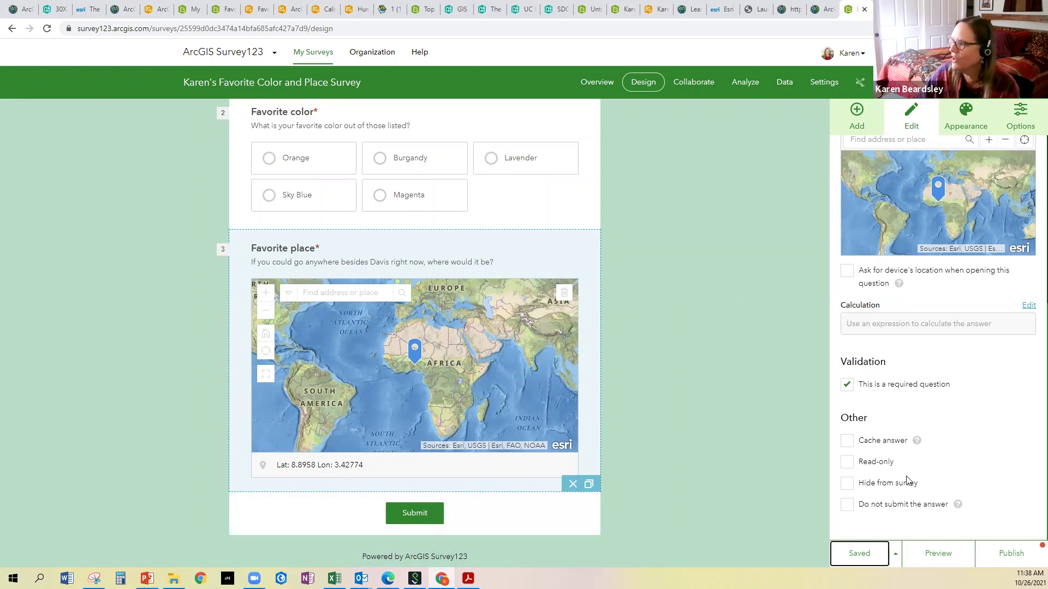
pyautogui.click(864, 562)
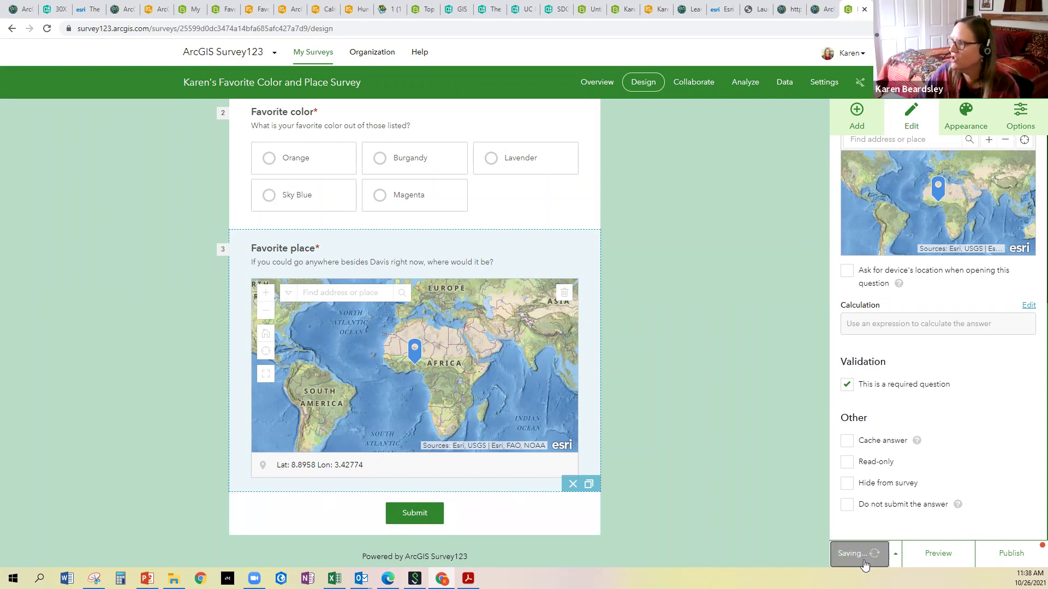
pyautogui.click(946, 555)
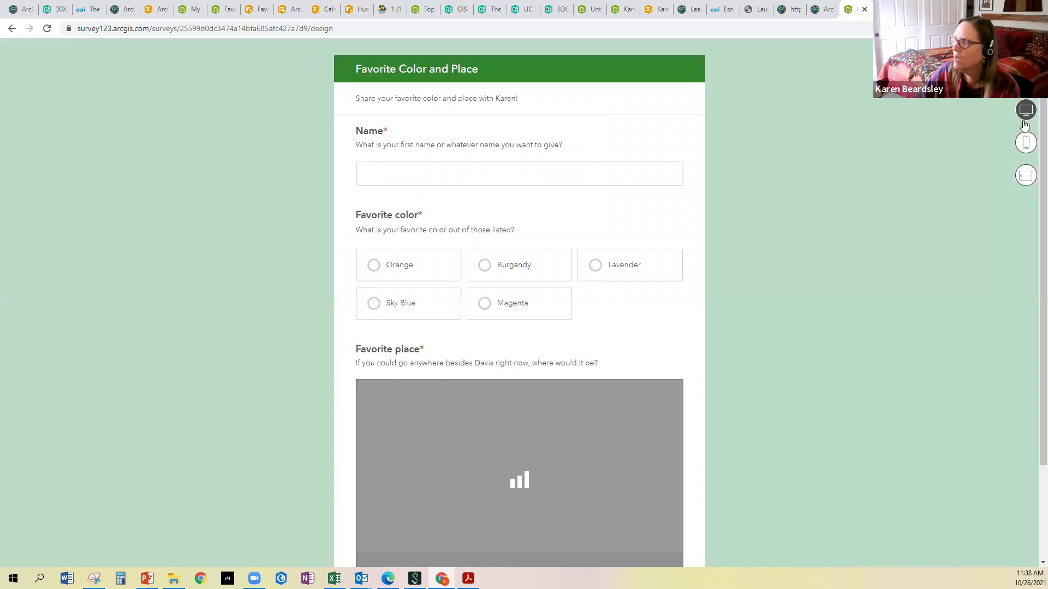
pyautogui.click(1026, 142)
pyautogui.scroll(-5, 563, 345)
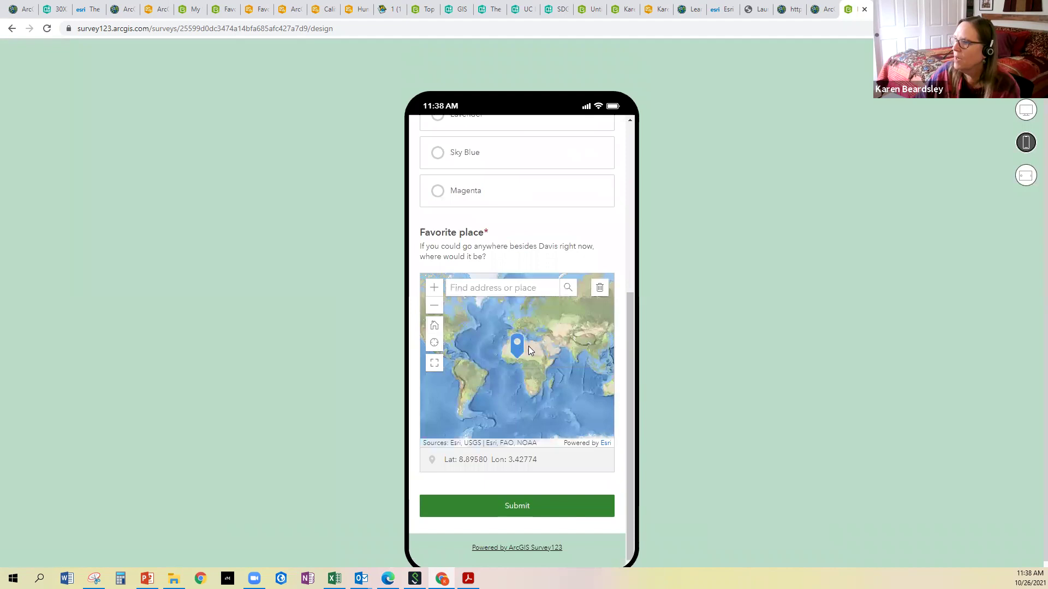
pyautogui.click(1026, 175)
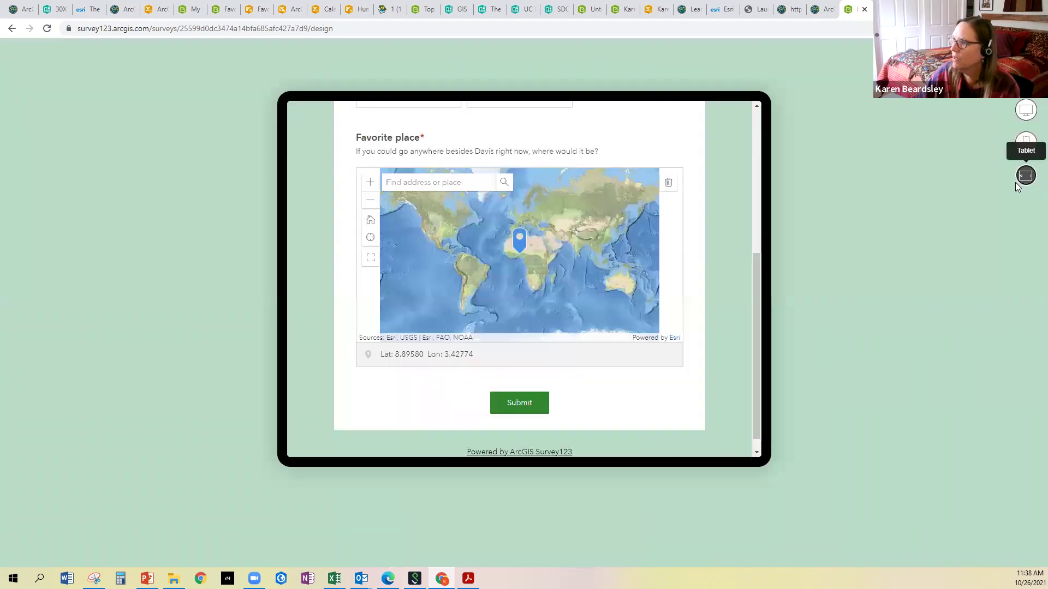
pyautogui.click(975, 178)
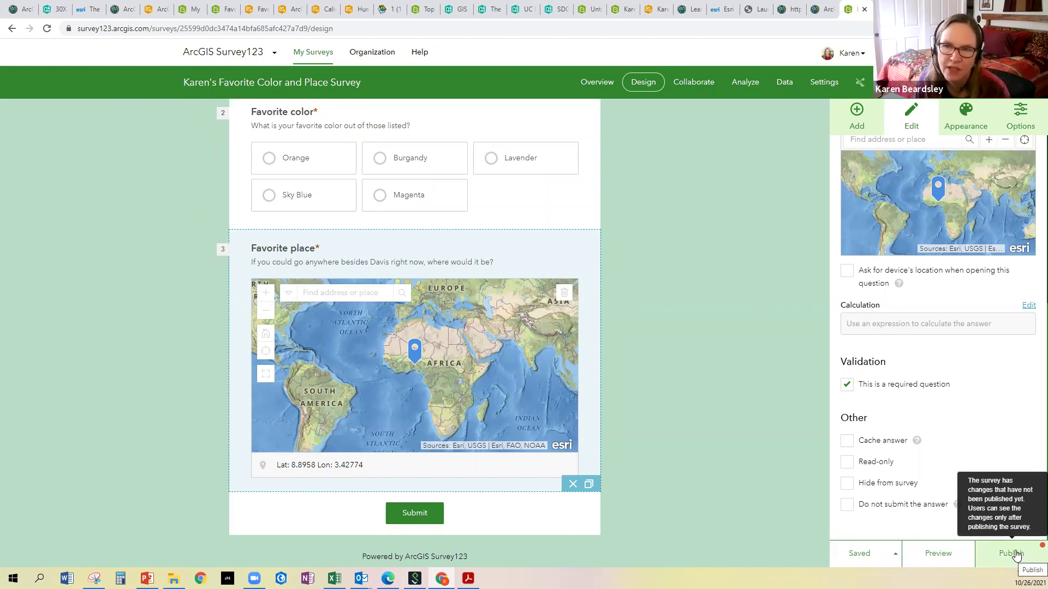
# Start publishing and rename the favorite_color field to favoritecolor in the schema
pyautogui.click(1015, 554)
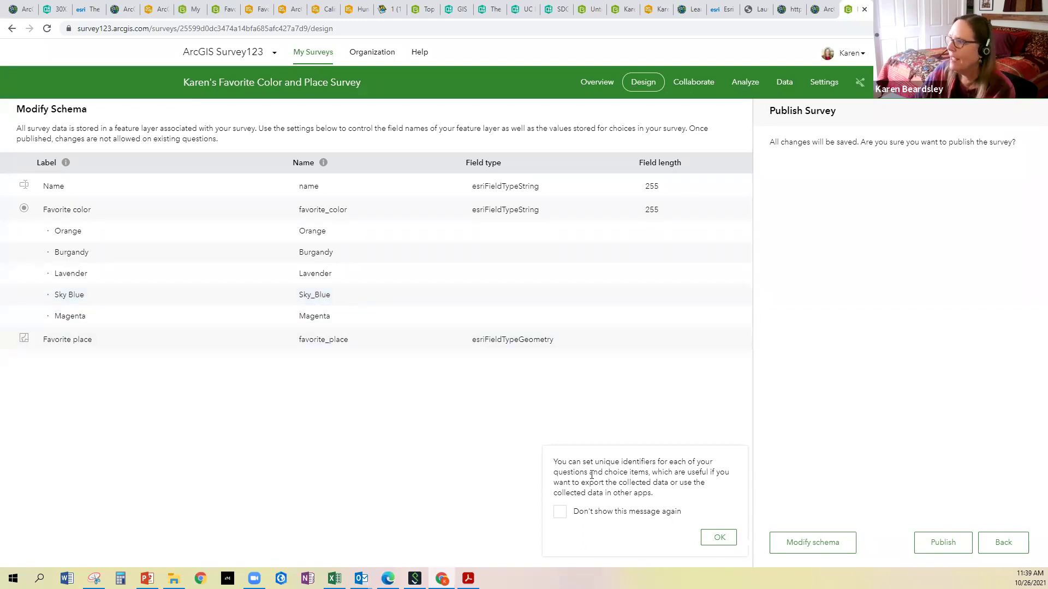
pyautogui.click(807, 543)
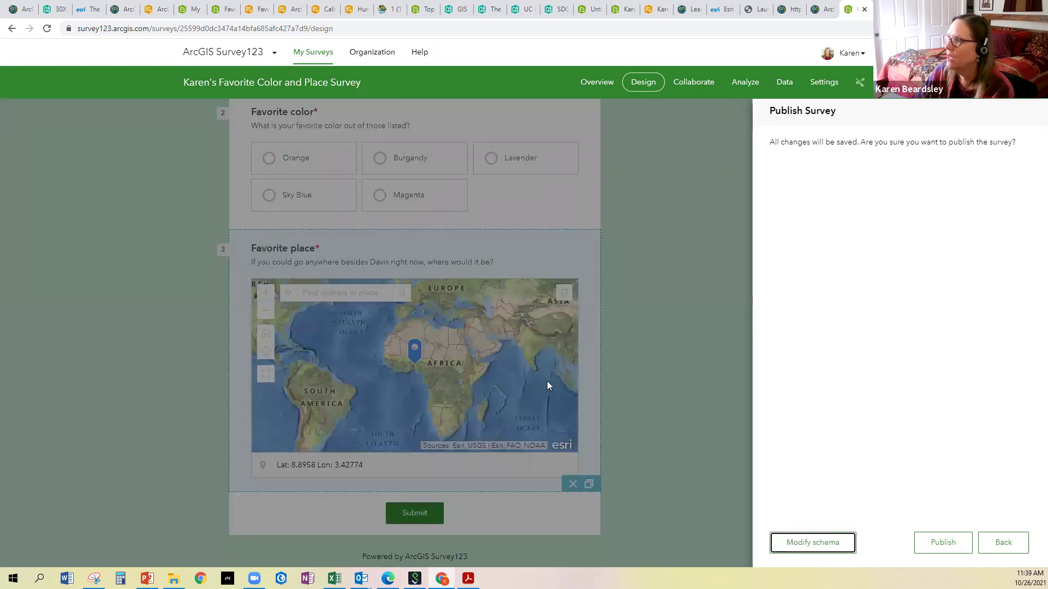
pyautogui.click(798, 546)
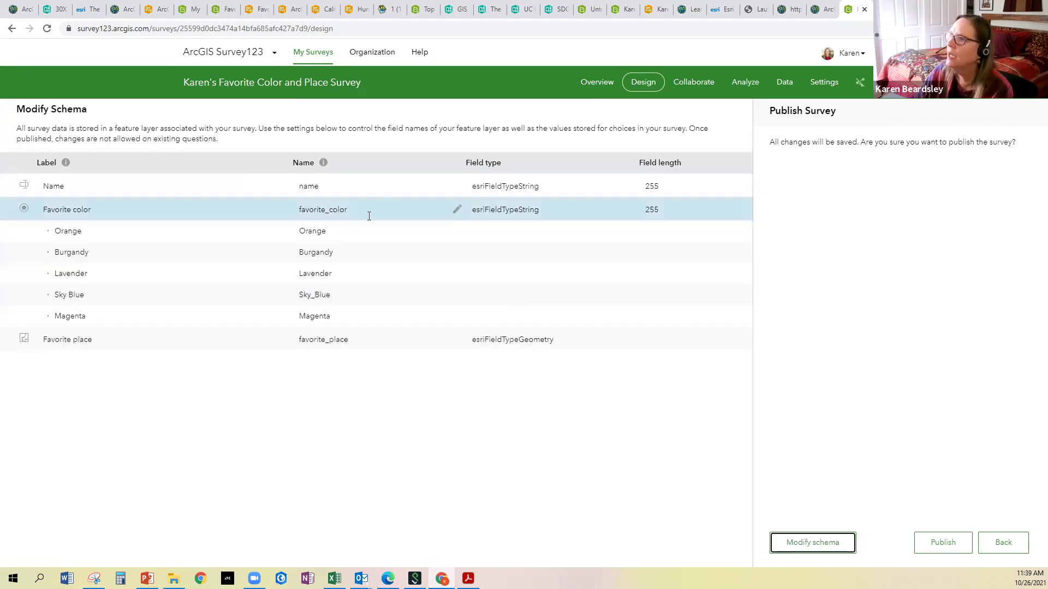
pyautogui.click(334, 214)
pyautogui.click(337, 214)
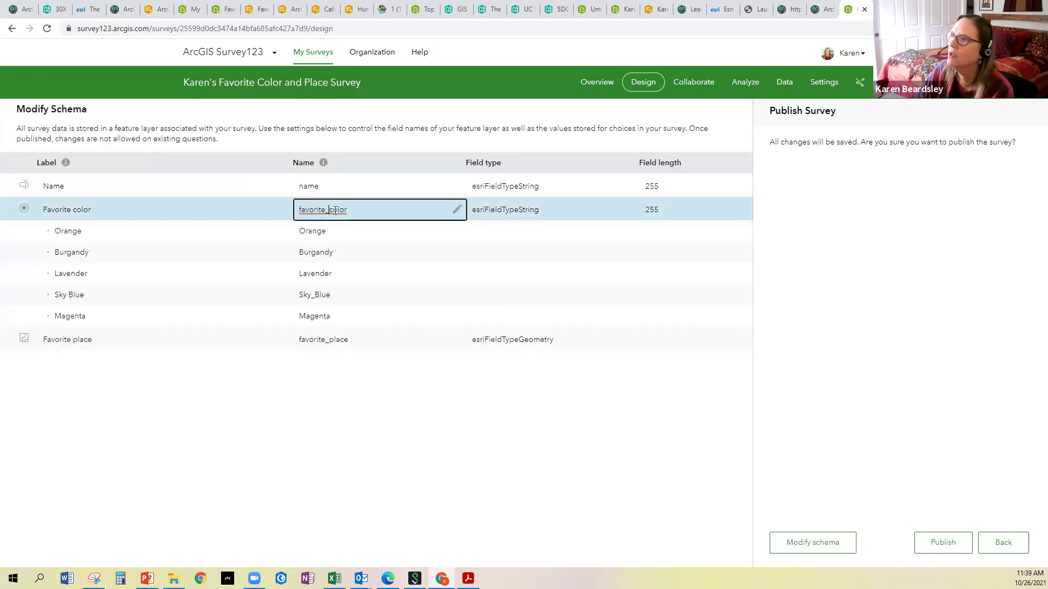
pyautogui.press('BackSpace')
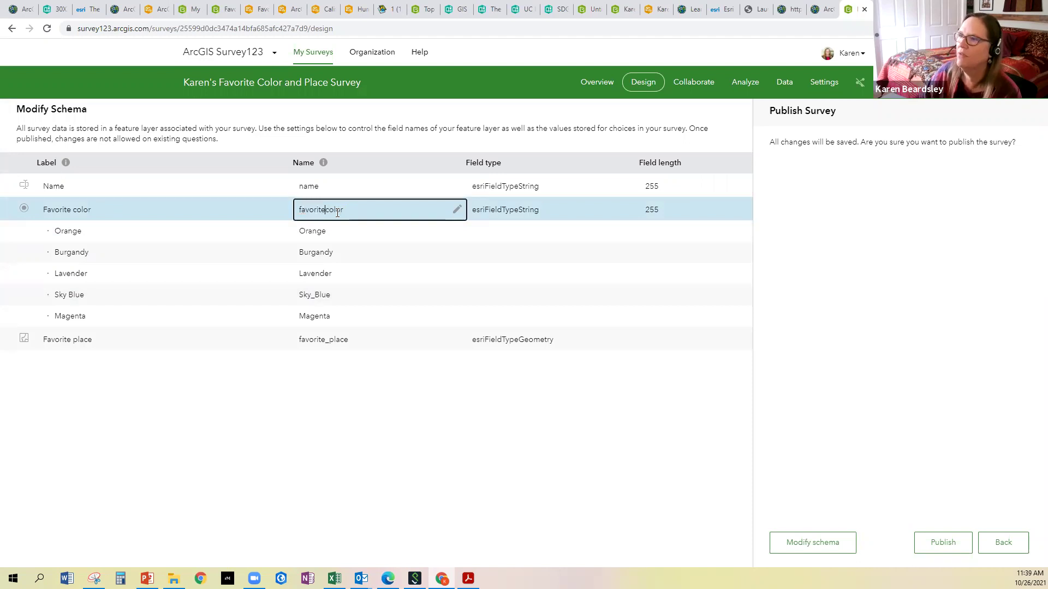
pyautogui.click(792, 543)
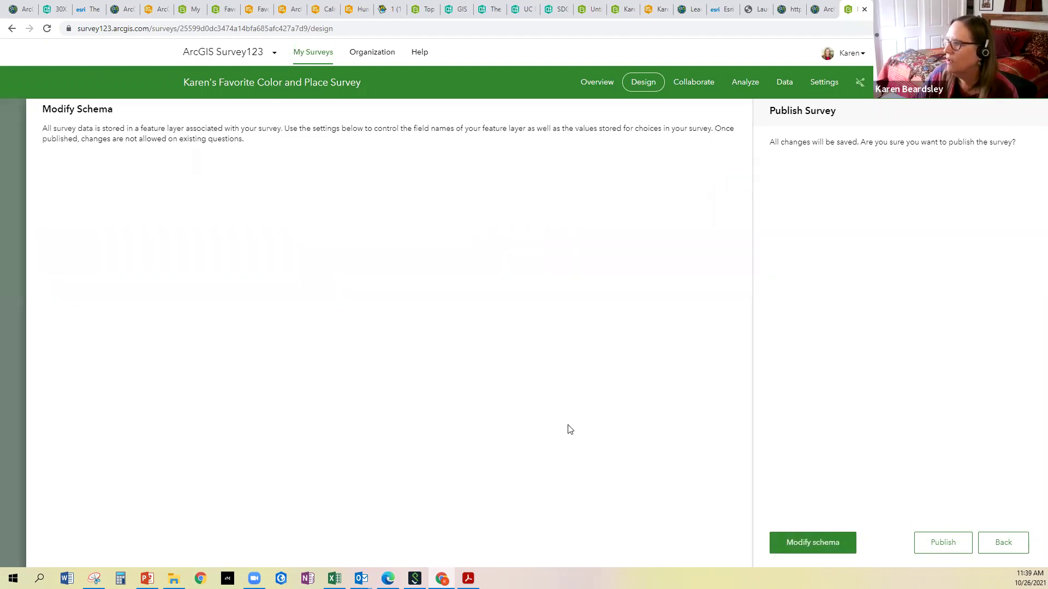
pyautogui.click(788, 540)
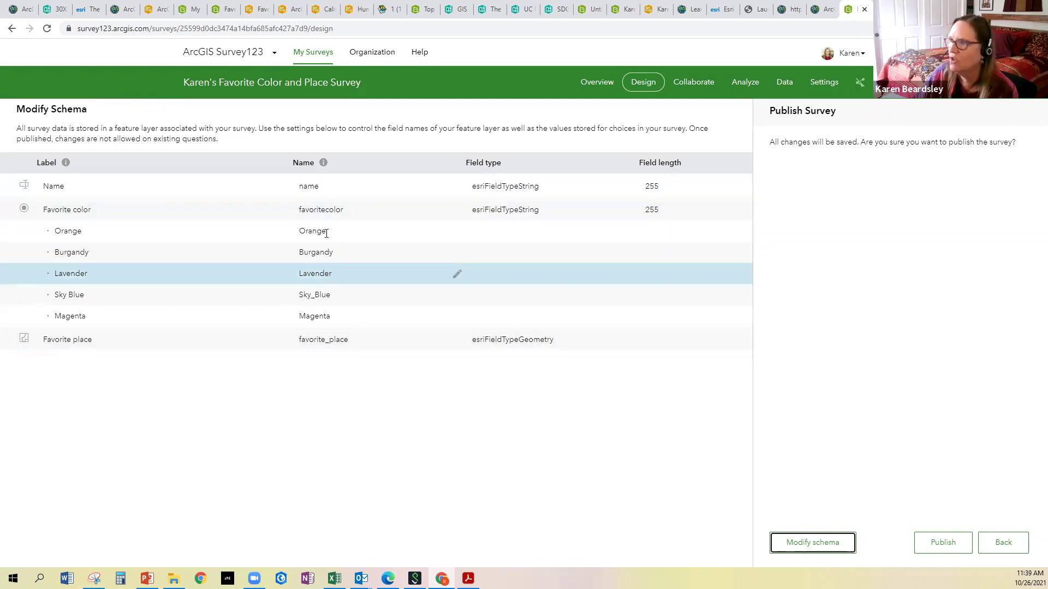
# Rename favorite_place to favoriteplace and name to Myname, then publish
pyautogui.click(328, 340)
pyautogui.click(329, 340)
pyautogui.press('BackSpace')
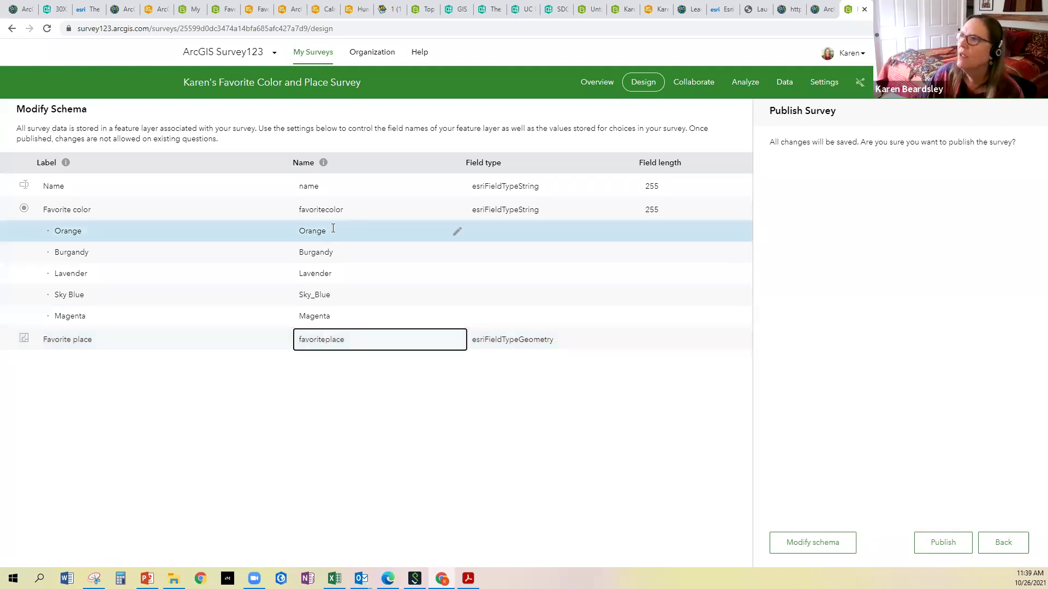
pyautogui.click(301, 187)
pyautogui.click(300, 187)
pyautogui.write('My')
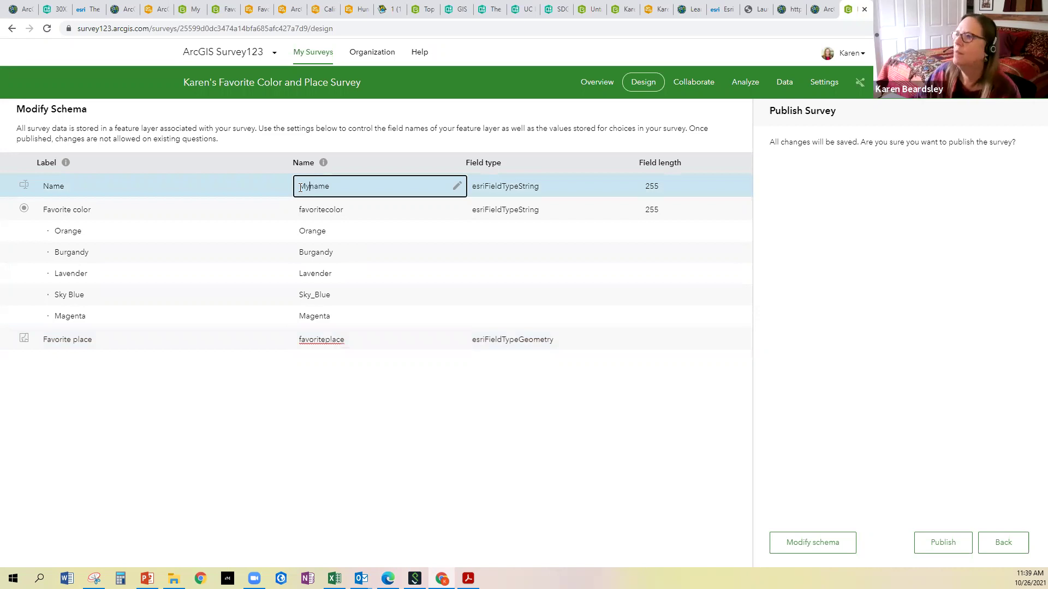
pyautogui.click(339, 391)
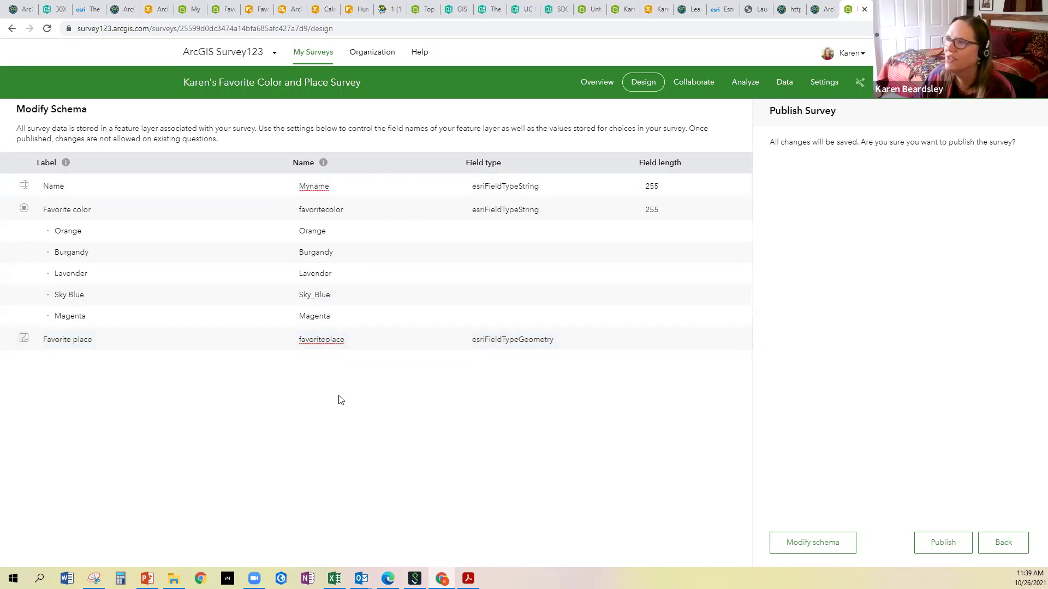
pyautogui.click(939, 551)
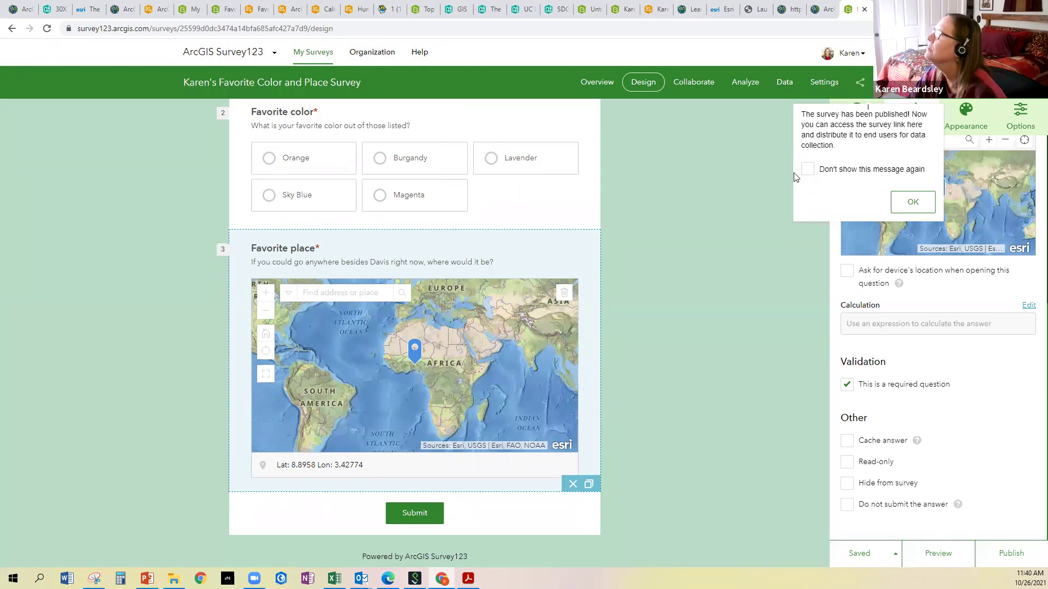
# Permanently dismiss the survey-published notice and go to the survey's sharing settings
pyautogui.click(807, 170)
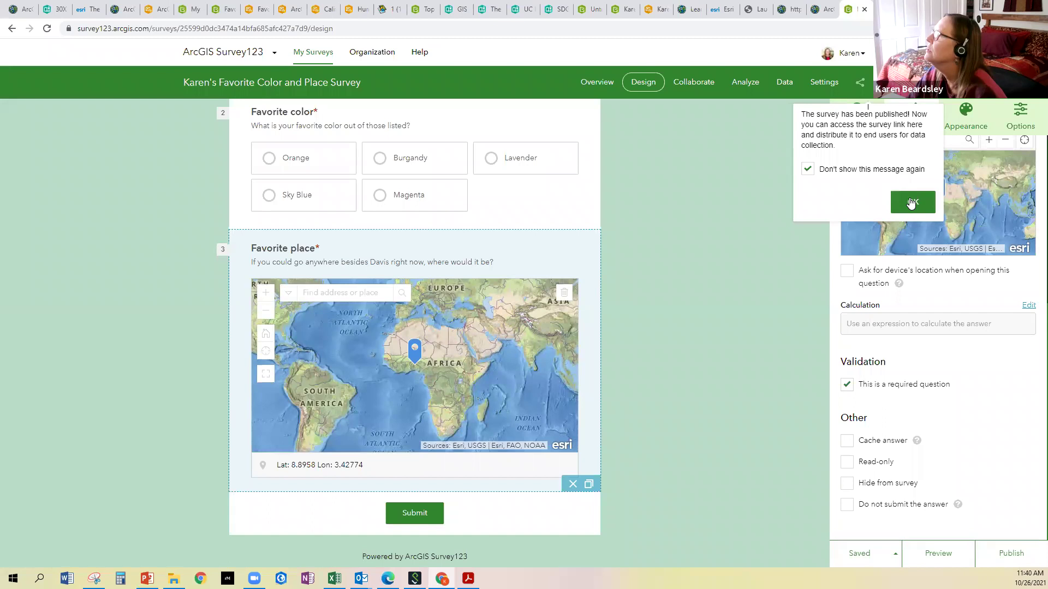
pyautogui.click(907, 202)
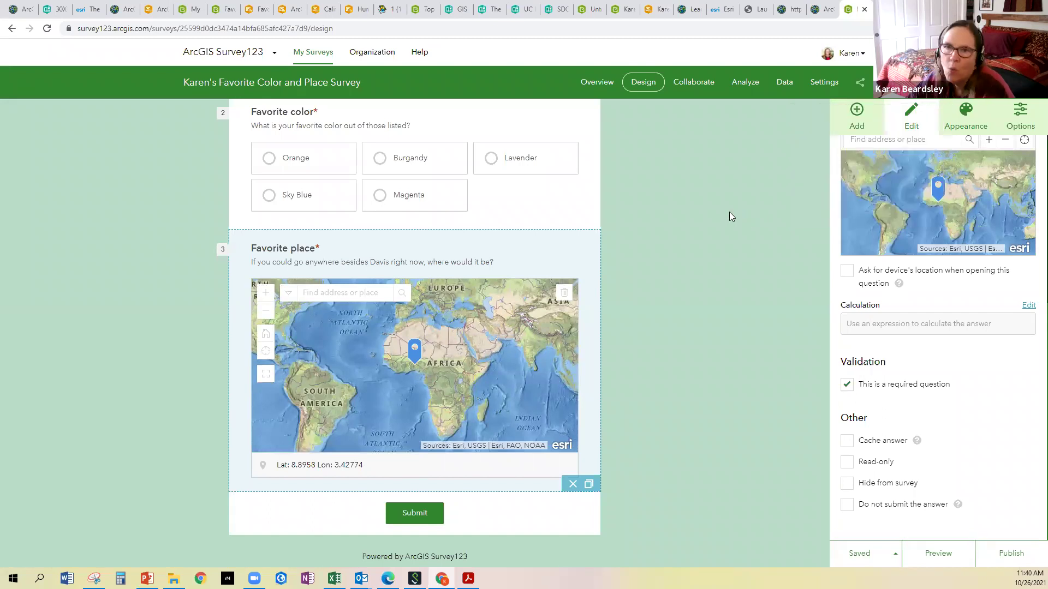
pyautogui.click(689, 85)
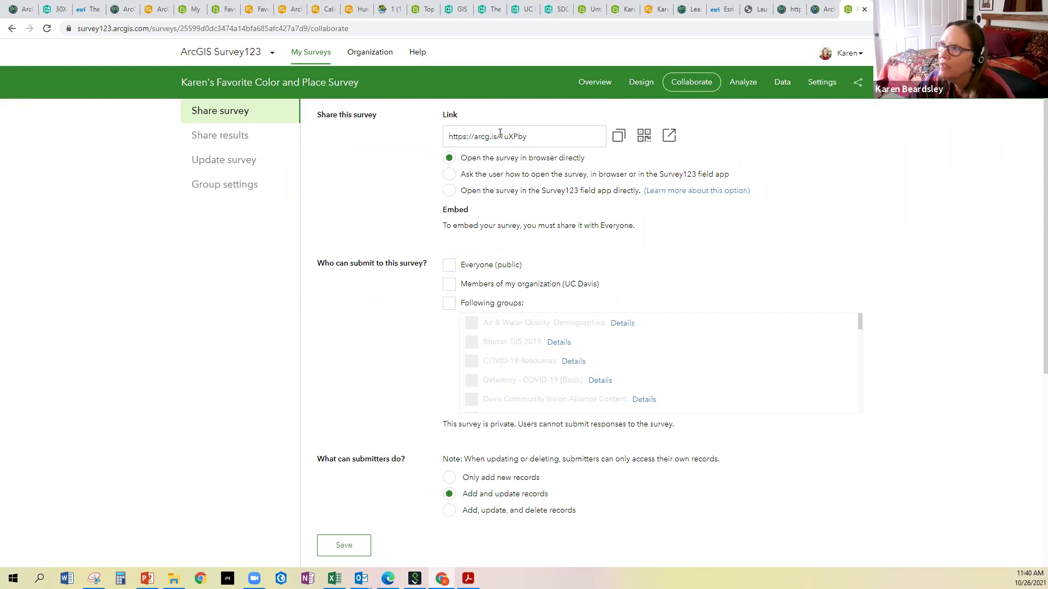
# Copy the survey's short link and tick Everyone (public) for submitting
pyautogui.moveTo(532, 137); pyautogui.dragTo(440, 139)
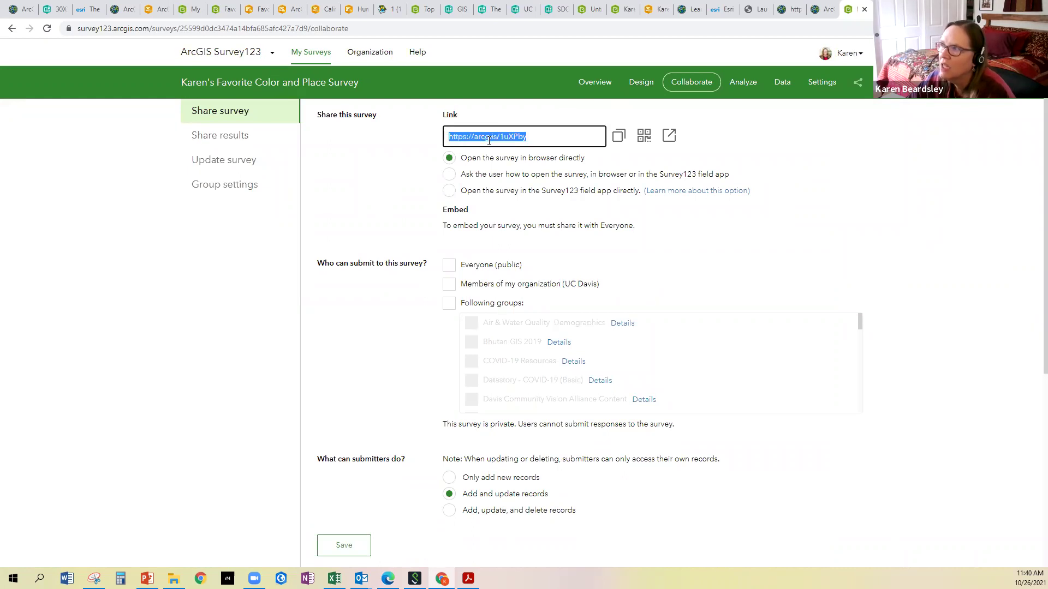
pyautogui.click(617, 137)
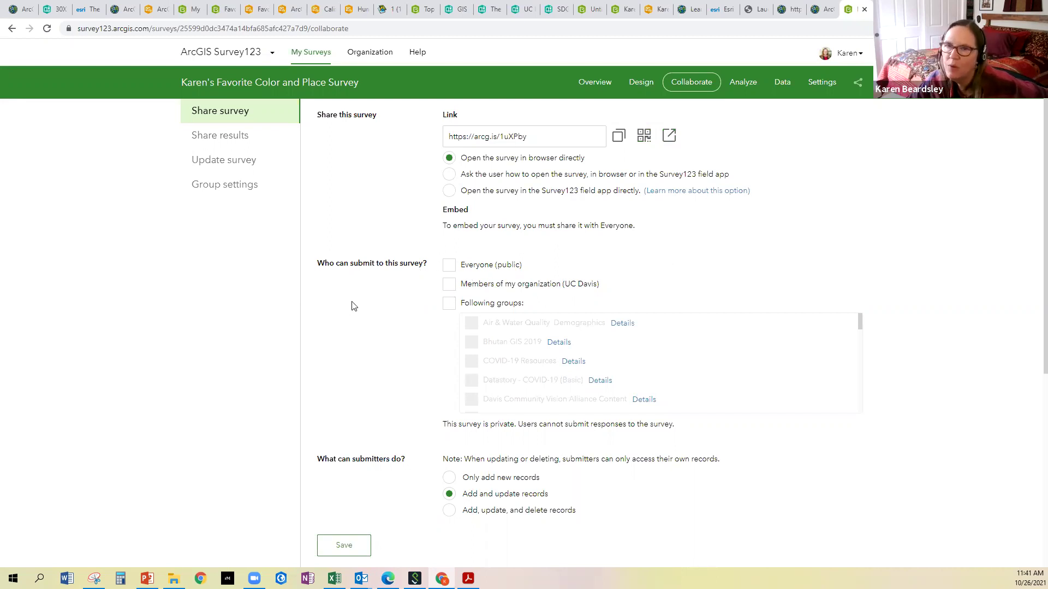
pyautogui.click(446, 272)
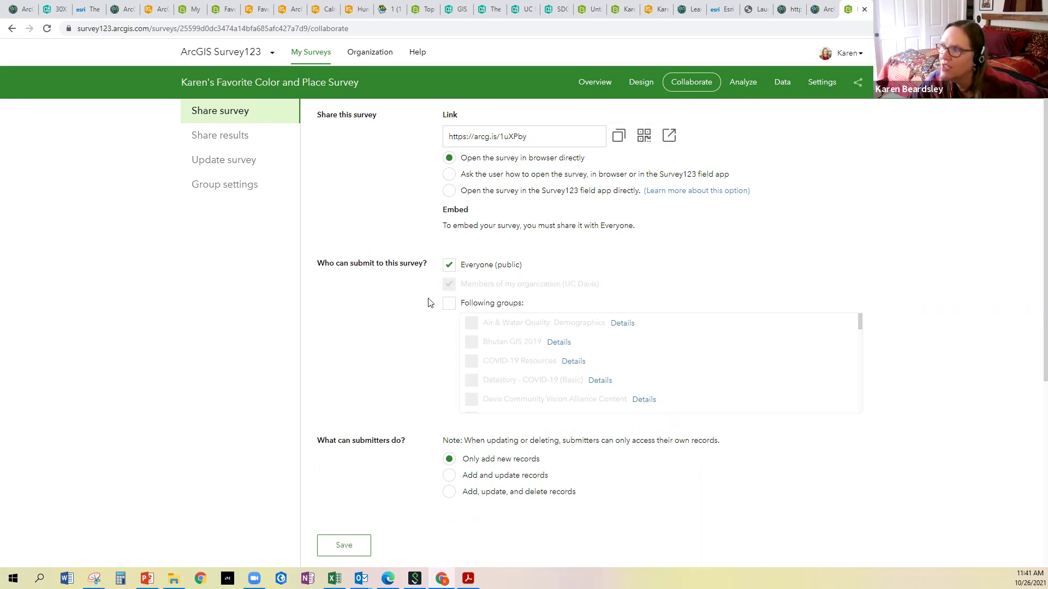
# Toggle the Following groups and Everyone (public) submitter options while reviewing the sharing settings
pyautogui.click(453, 304)
pyautogui.click(450, 267)
pyautogui.scroll(-1, 537, 333)
pyautogui.scroll(-10, 538, 331)
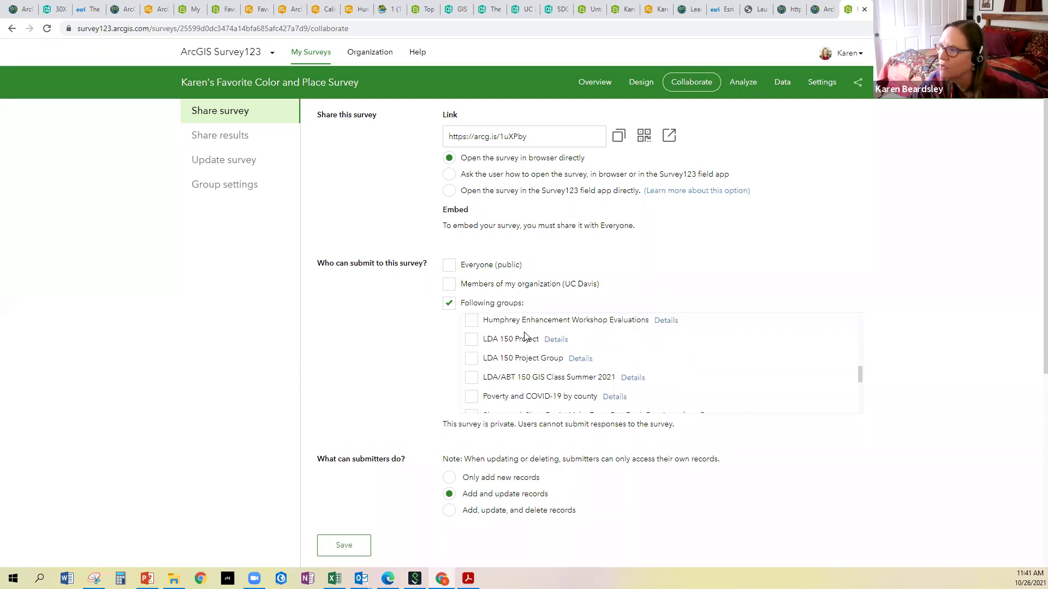
pyautogui.scroll(-2, 524, 336)
pyautogui.scroll(3, 524, 337)
pyautogui.scroll(-8, 524, 336)
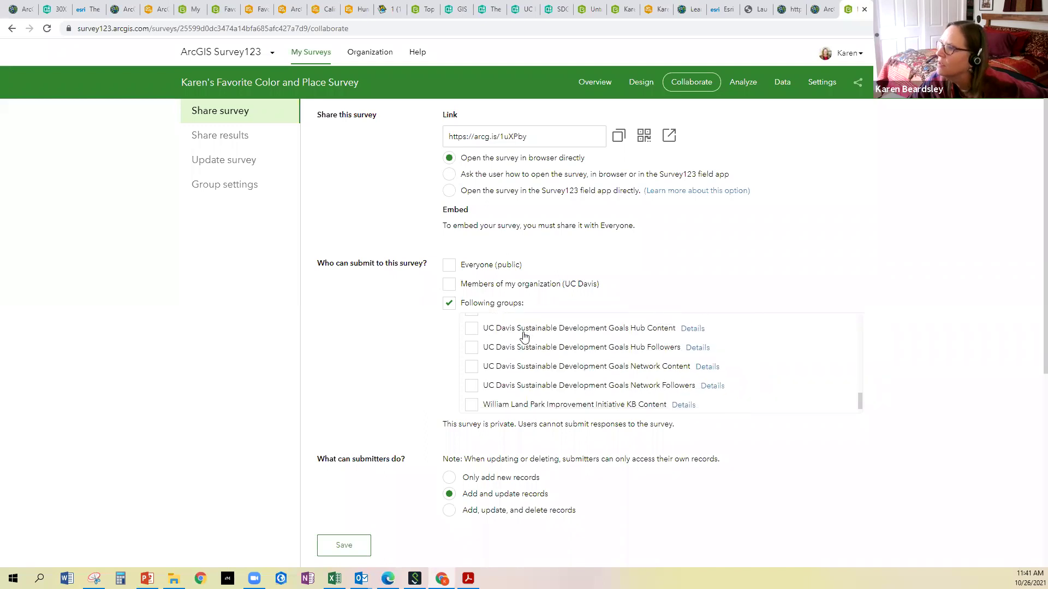
pyautogui.scroll(5, 524, 335)
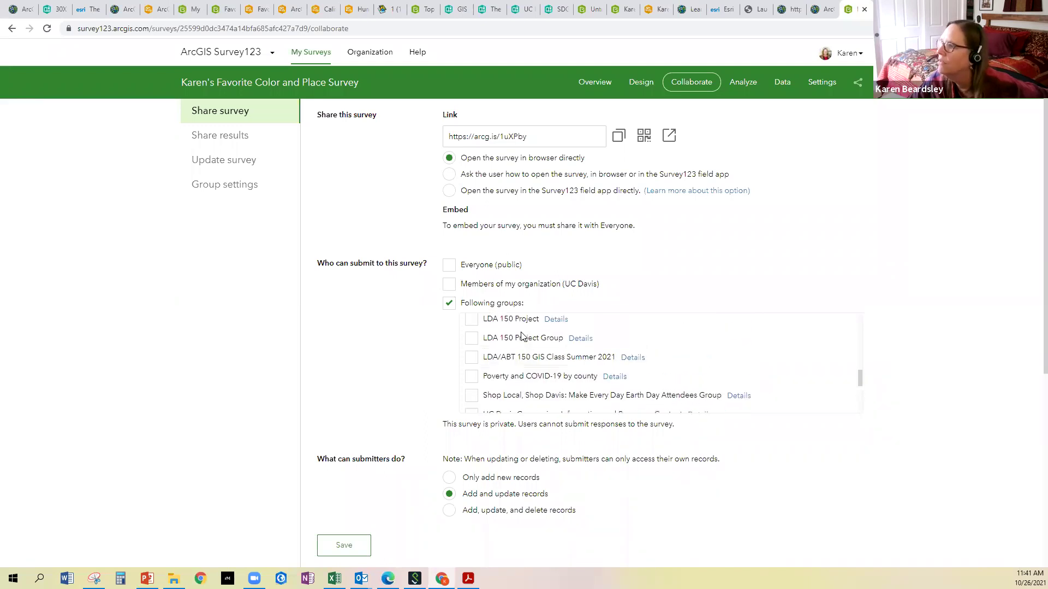
pyautogui.scroll(2, 522, 337)
pyautogui.scroll(5, 520, 339)
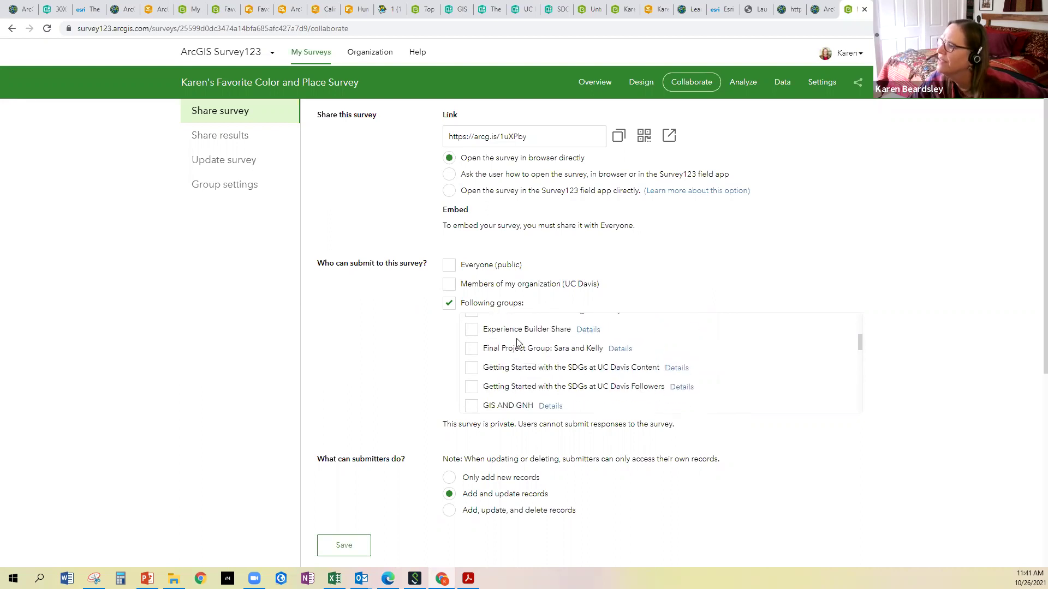
pyautogui.scroll(1, 518, 345)
pyautogui.scroll(1, 518, 344)
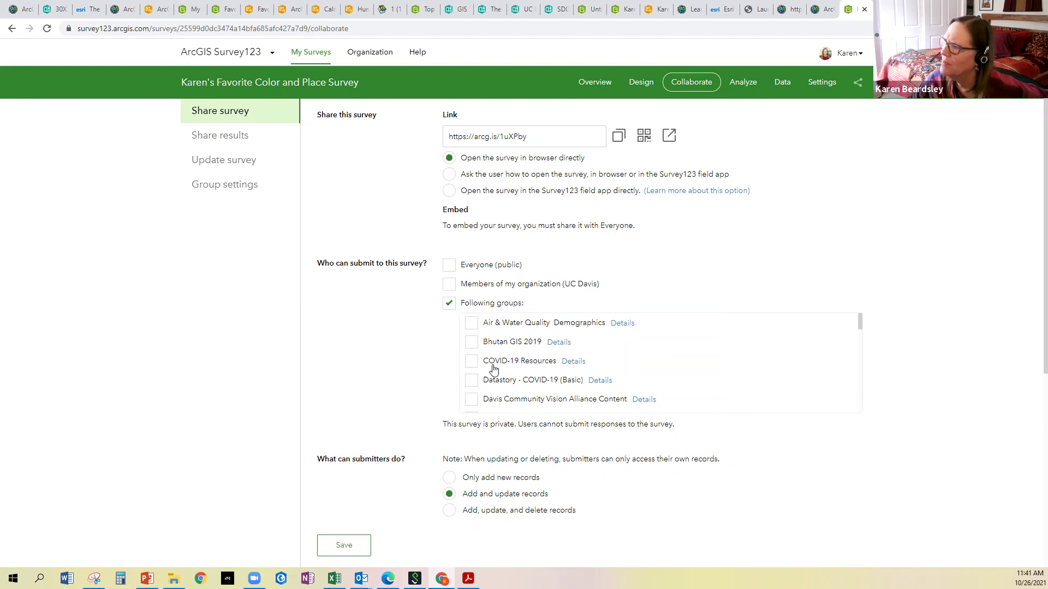
# Allow Everyone (public) without group restriction, save the sharing settings, and show the link and QR code
pyautogui.click(448, 265)
pyautogui.click(449, 305)
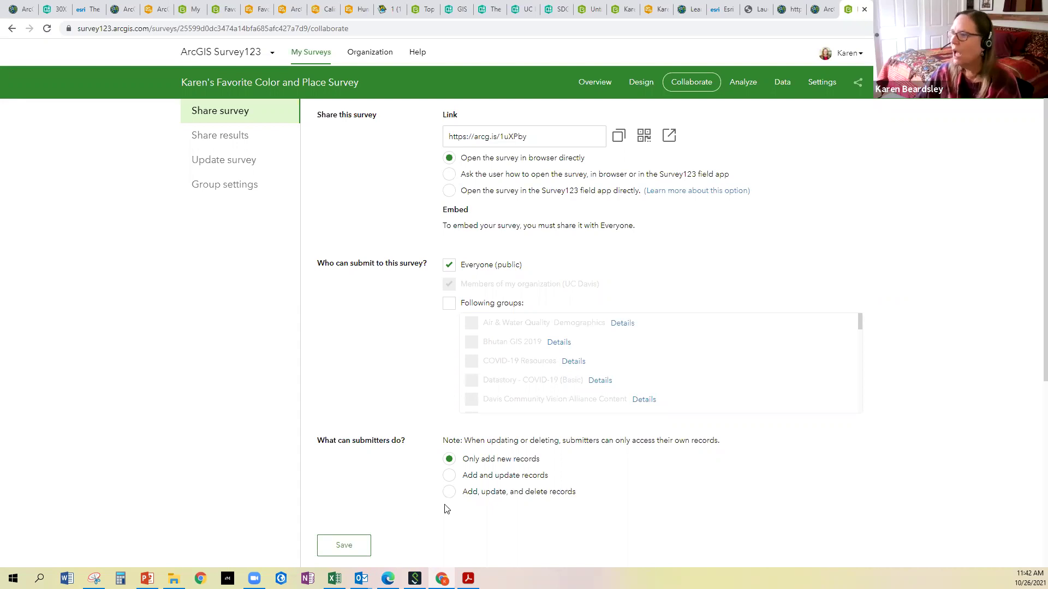
pyautogui.scroll(-5, 350, 467)
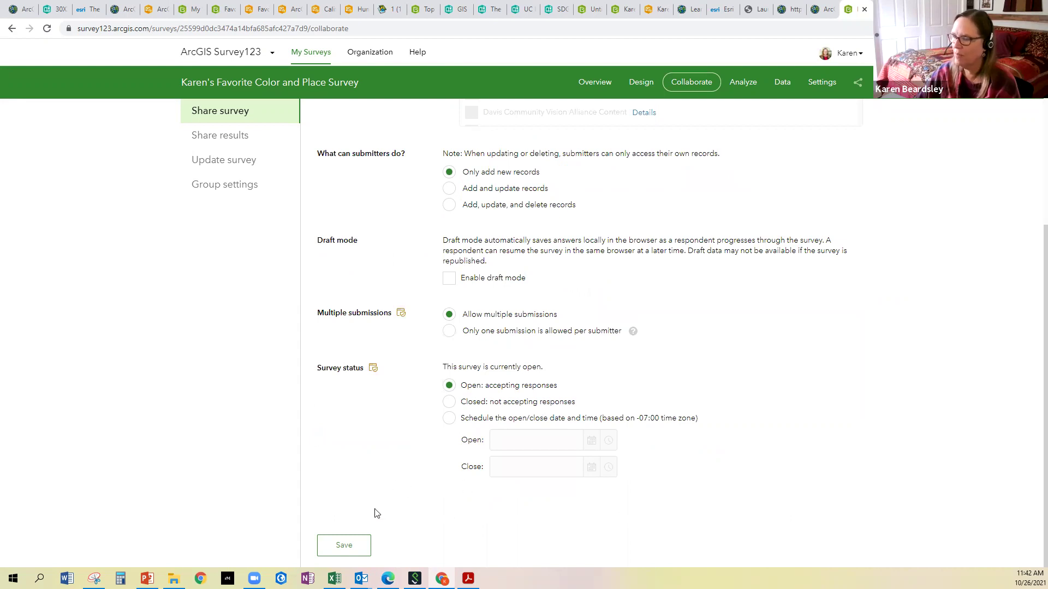
pyautogui.click(339, 545)
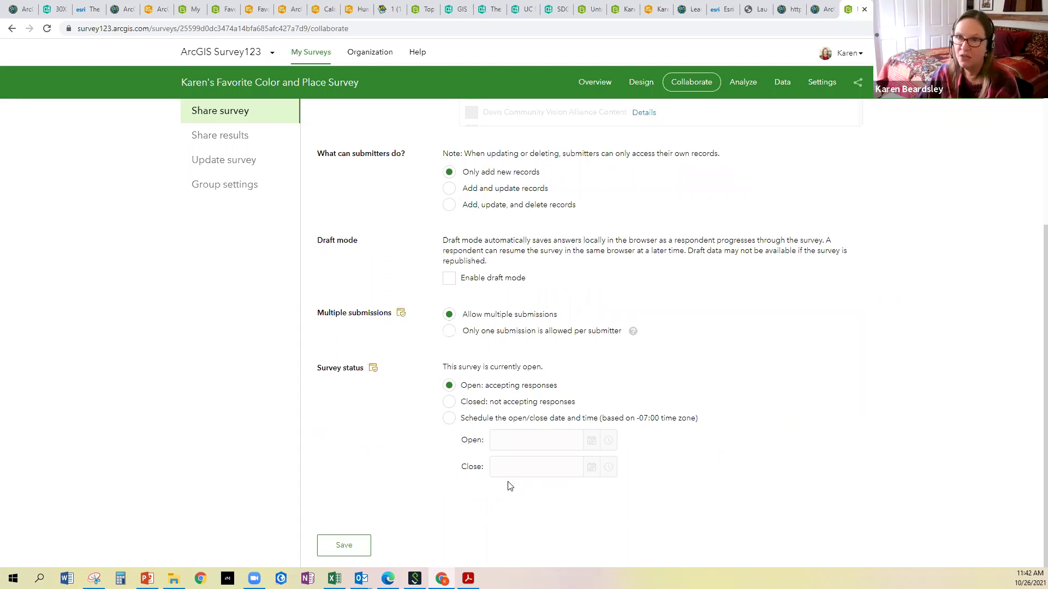
pyautogui.click(342, 552)
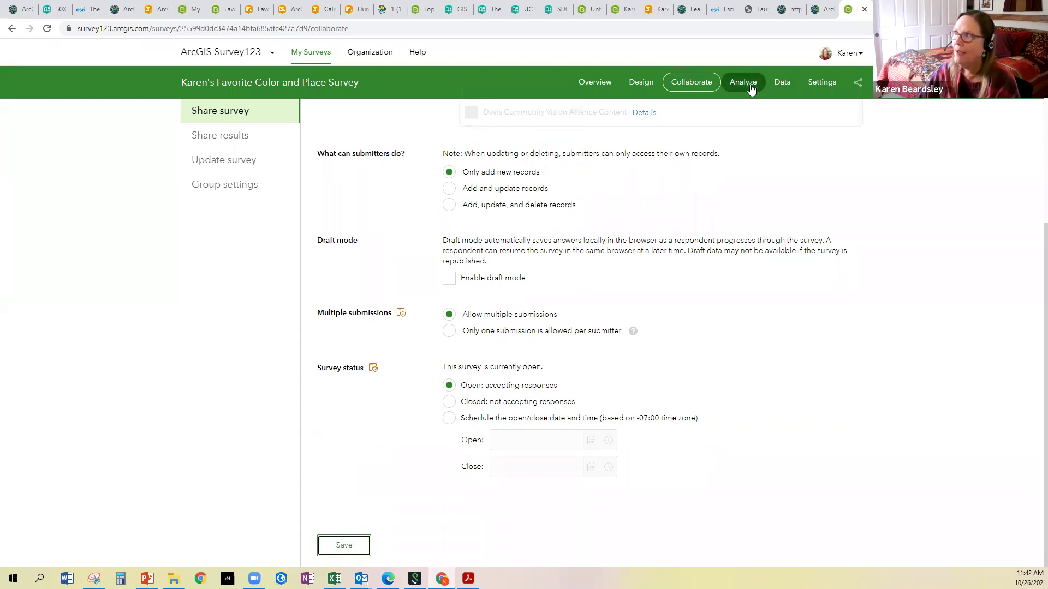
pyautogui.click(857, 84)
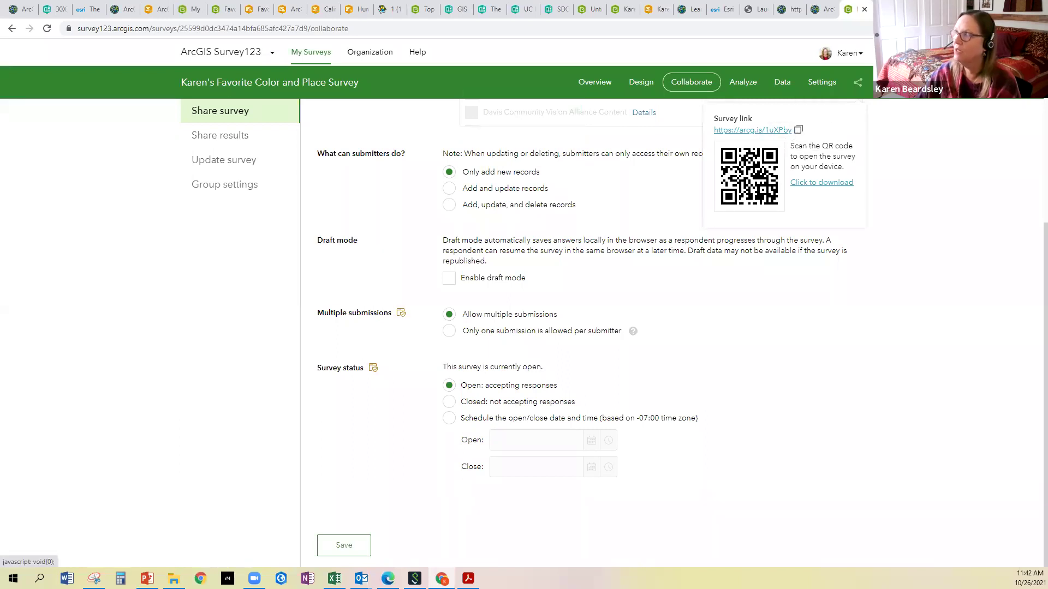
# Load the copied survey link in a new Chrome tab
pyautogui.hotkey('ctrl', 't')
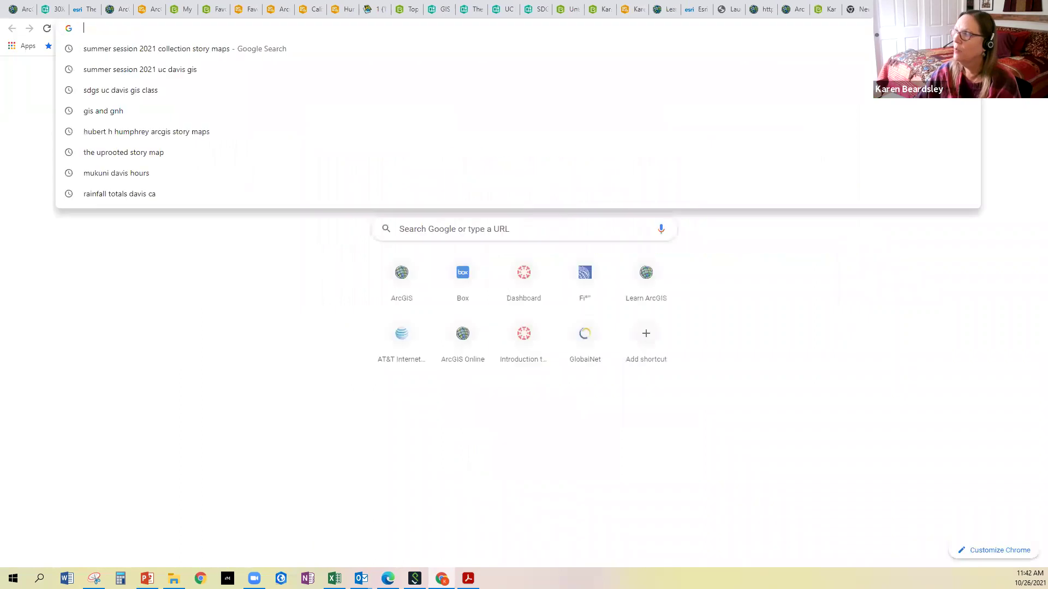
pyautogui.rightClick(503, 28)
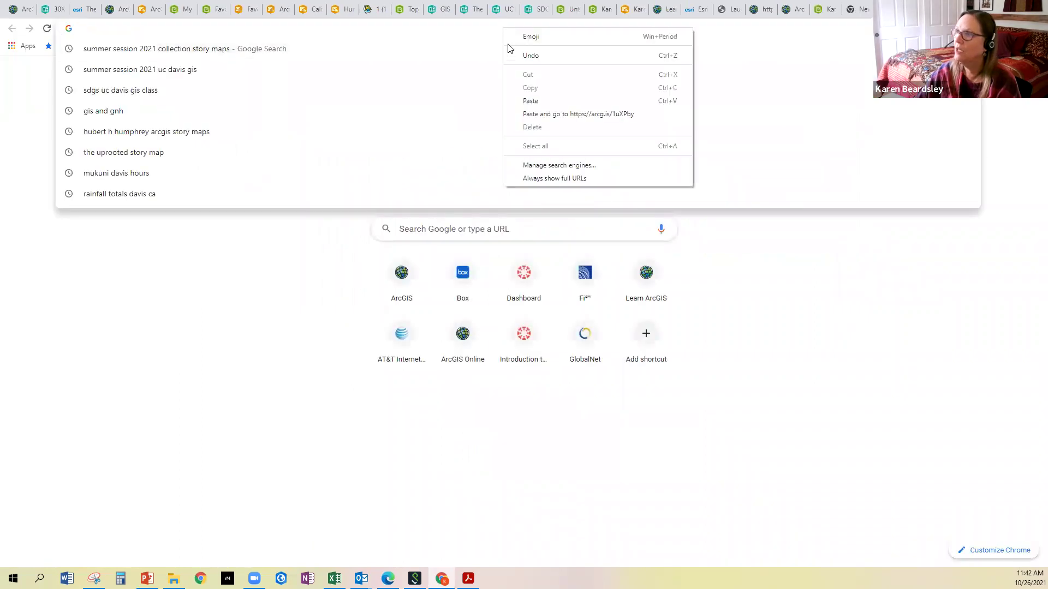
pyautogui.click(526, 102)
pyautogui.press('Return')
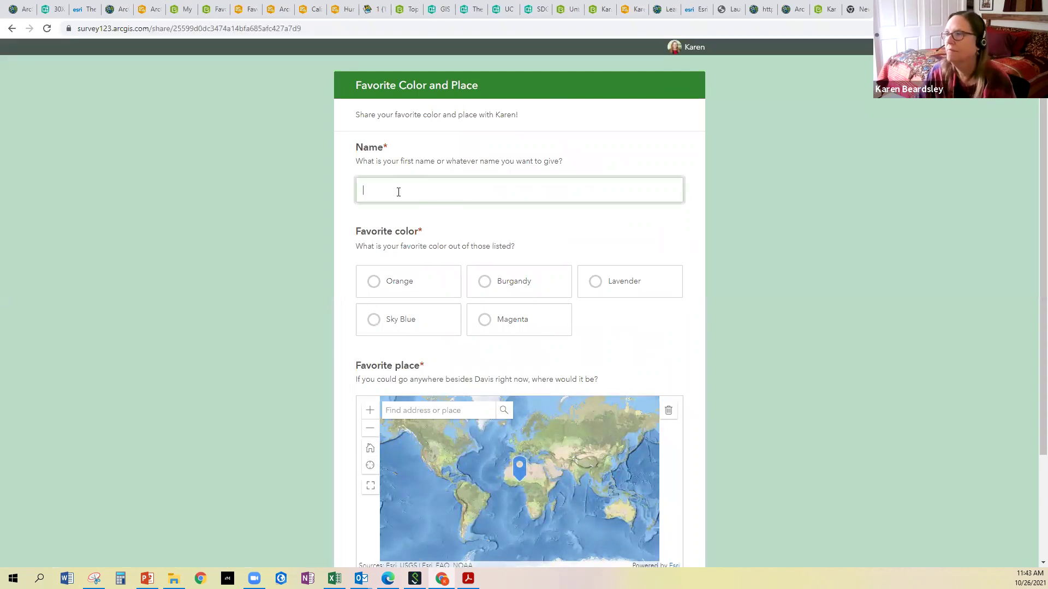
# Enter a first name in Name and choose Orange as the favorite color
pyautogui.write('a')
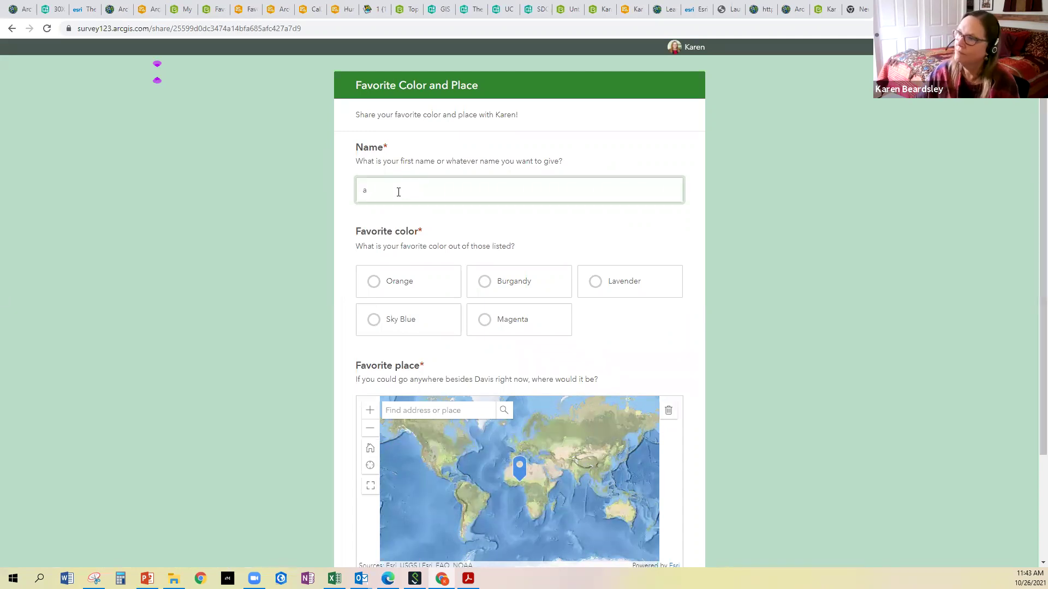
pyautogui.press('BackSpace')
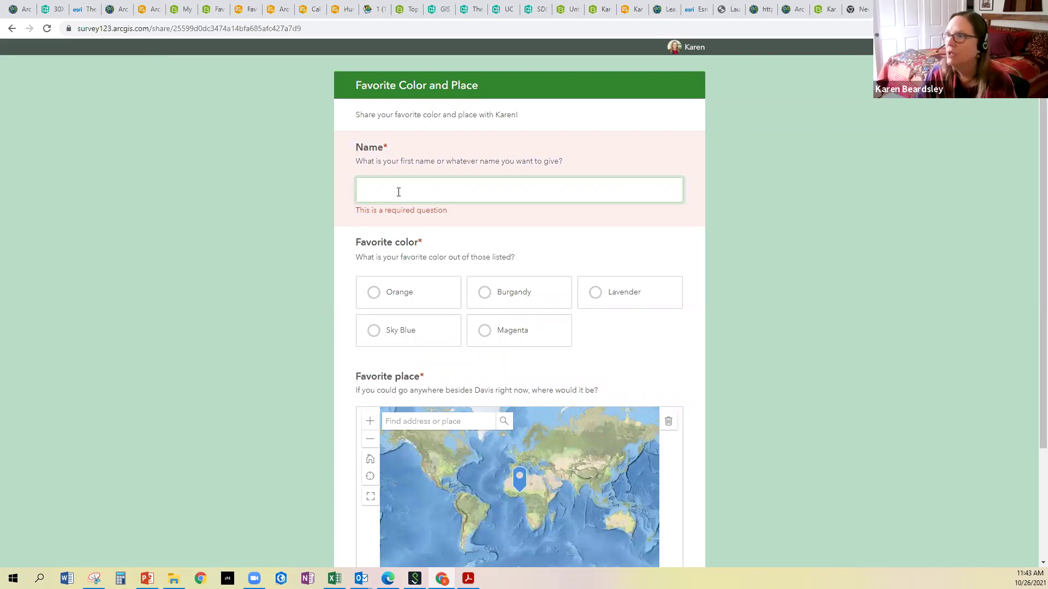
pyautogui.write('Joe')
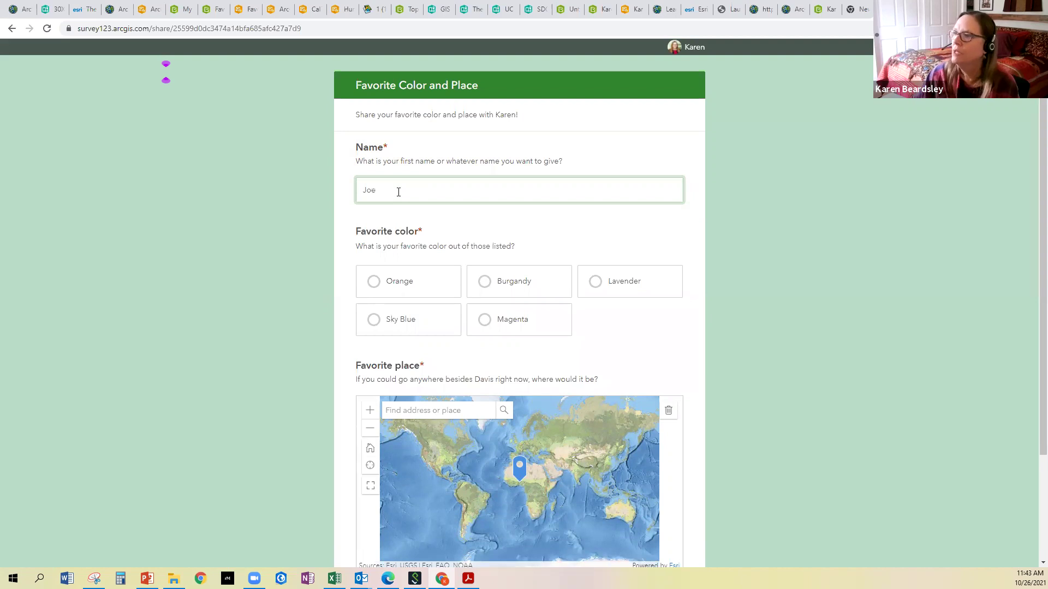
pyautogui.click(375, 280)
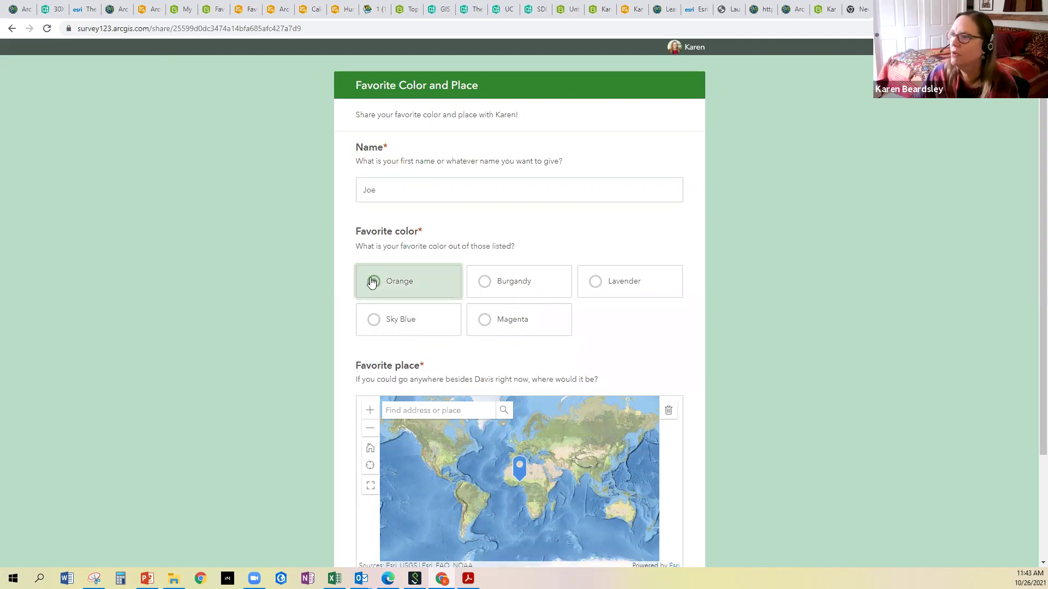
# Set the favorite place to Peru on the map and submit the response
pyautogui.scroll(-1, 401, 338)
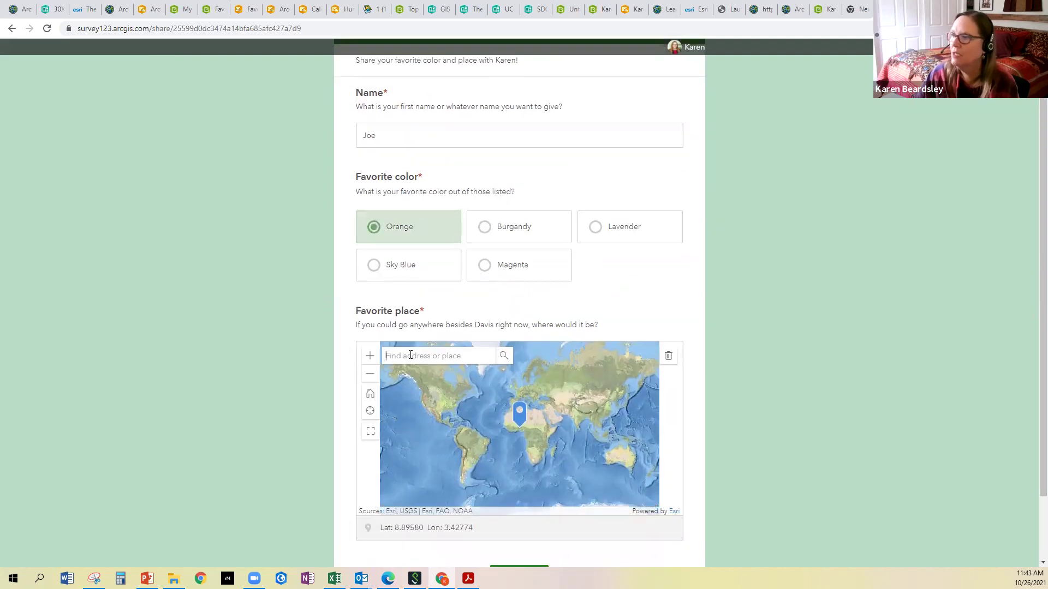
pyautogui.click(410, 355)
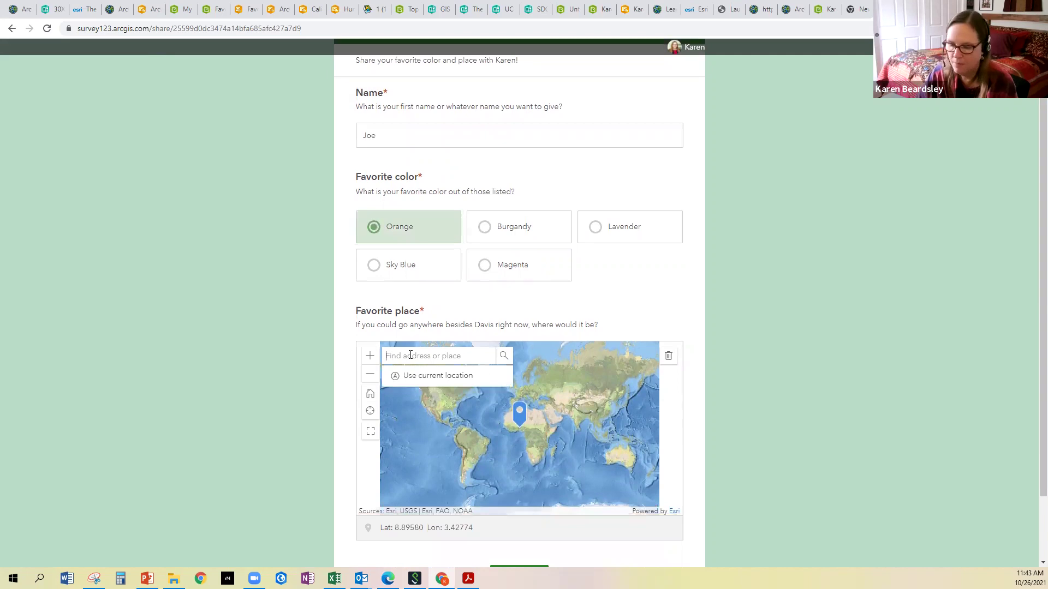
pyautogui.write('Peru')
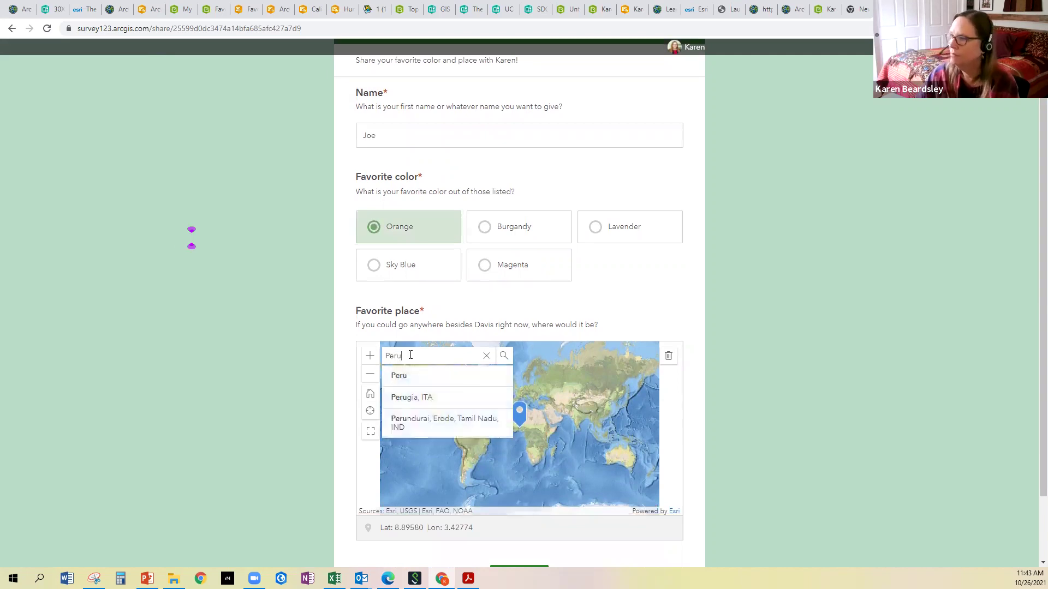
pyautogui.click(404, 377)
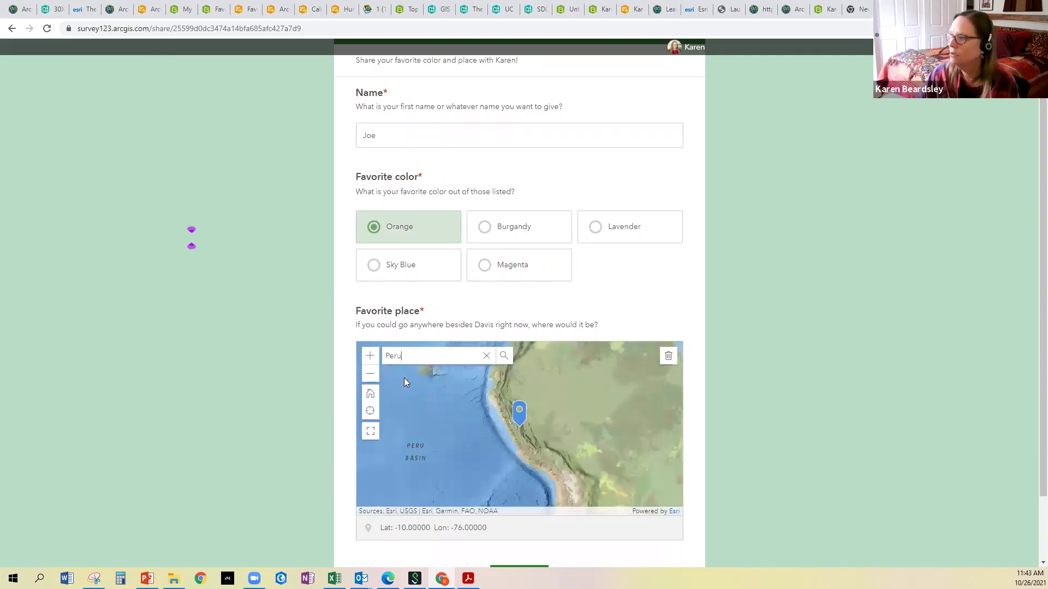
pyautogui.scroll(-2, 506, 489)
pyautogui.click(526, 501)
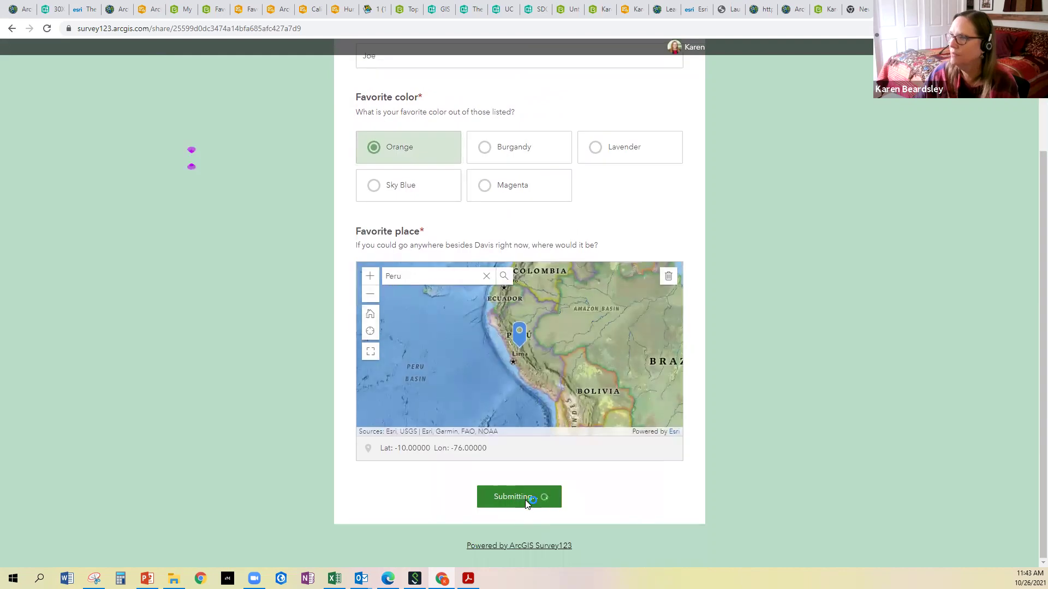
pyautogui.click(320, 30)
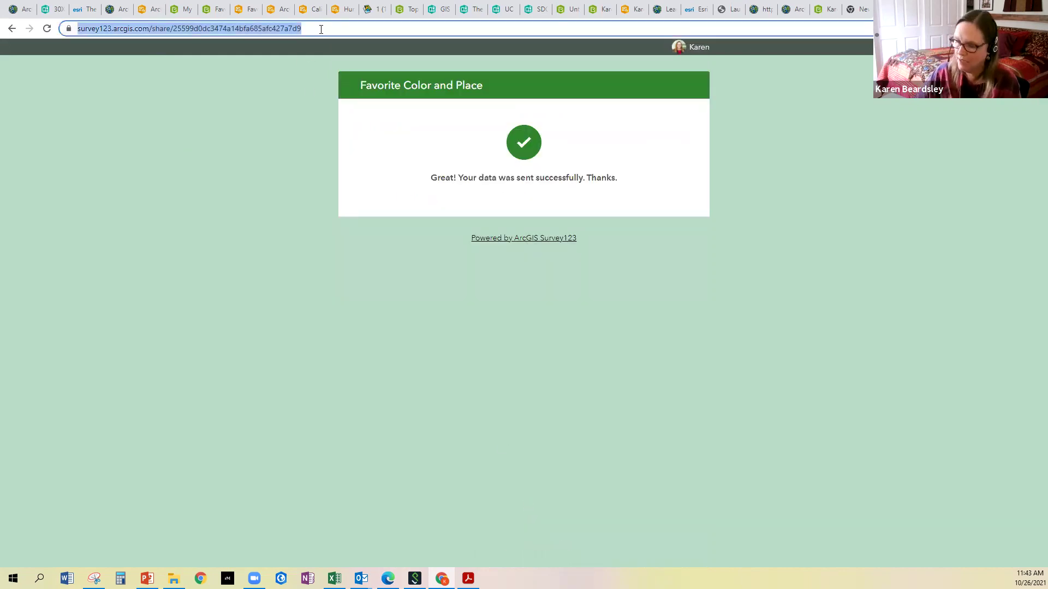
# Reload a blank form, then enter a first name and choose Lavender as the favorite color
pyautogui.press('Return')
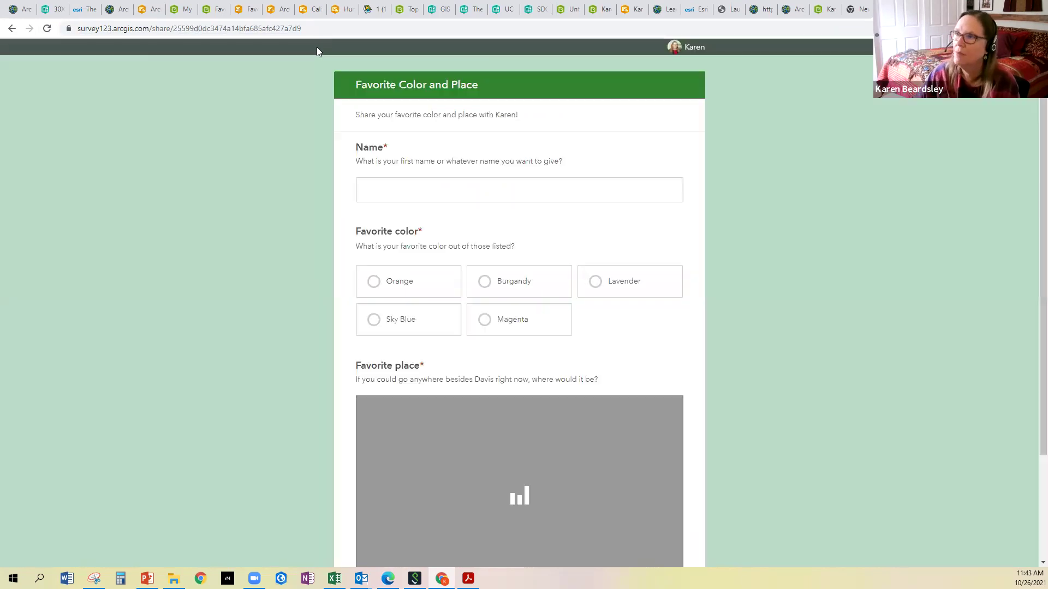
pyautogui.click(380, 181)
pyautogui.write('Frank')
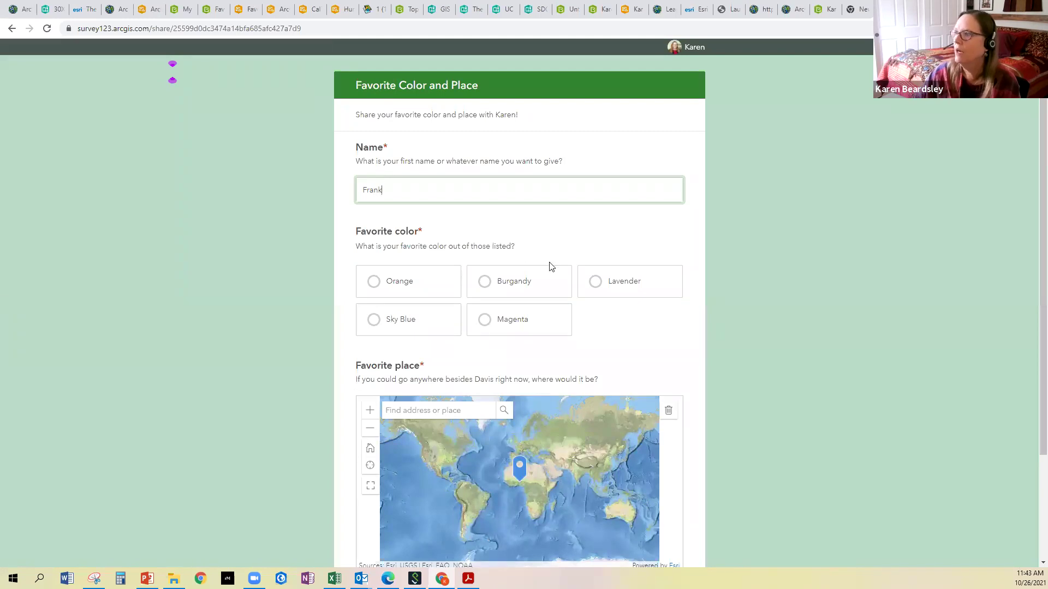
pyautogui.click(597, 281)
# Search for Turkey, pick it as the favorite place, and submit the response
pyautogui.scroll(-3, 502, 333)
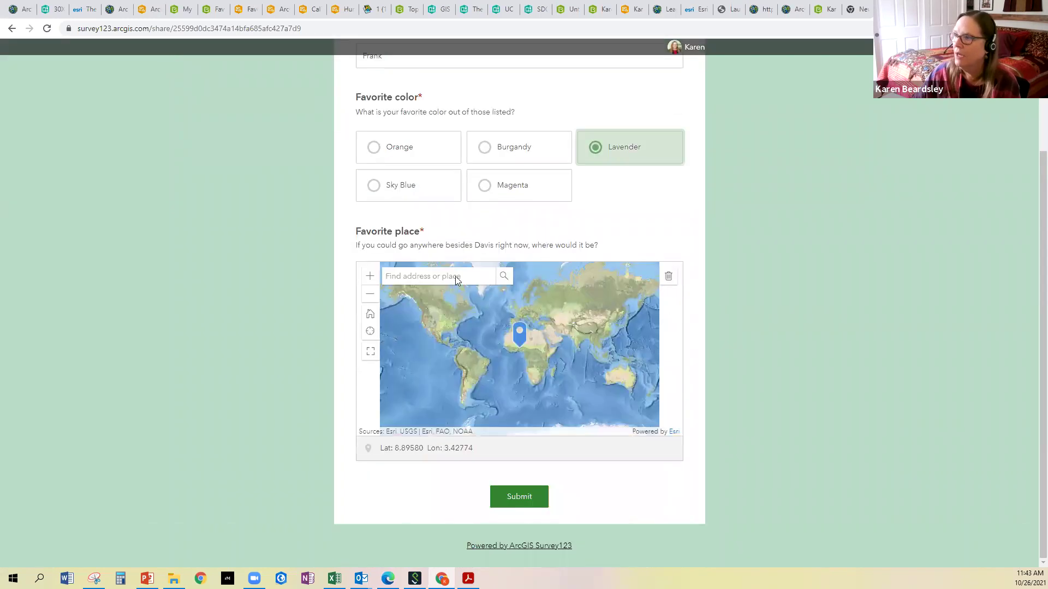
pyautogui.click(454, 274)
pyautogui.write('h')
pyautogui.press('BackSpace')
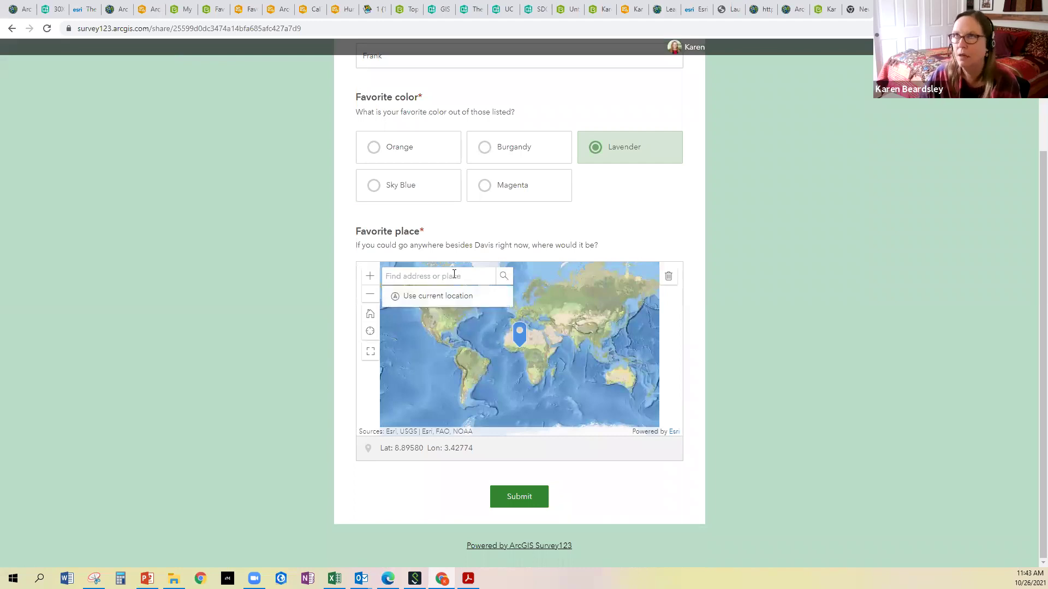
pyautogui.write('Turkey')
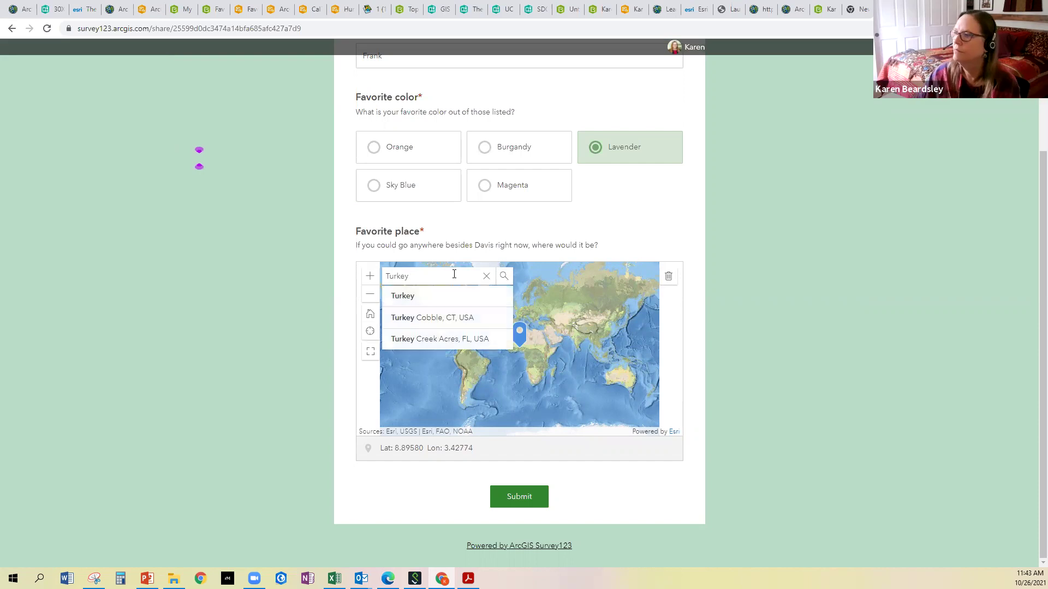
pyautogui.click(447, 298)
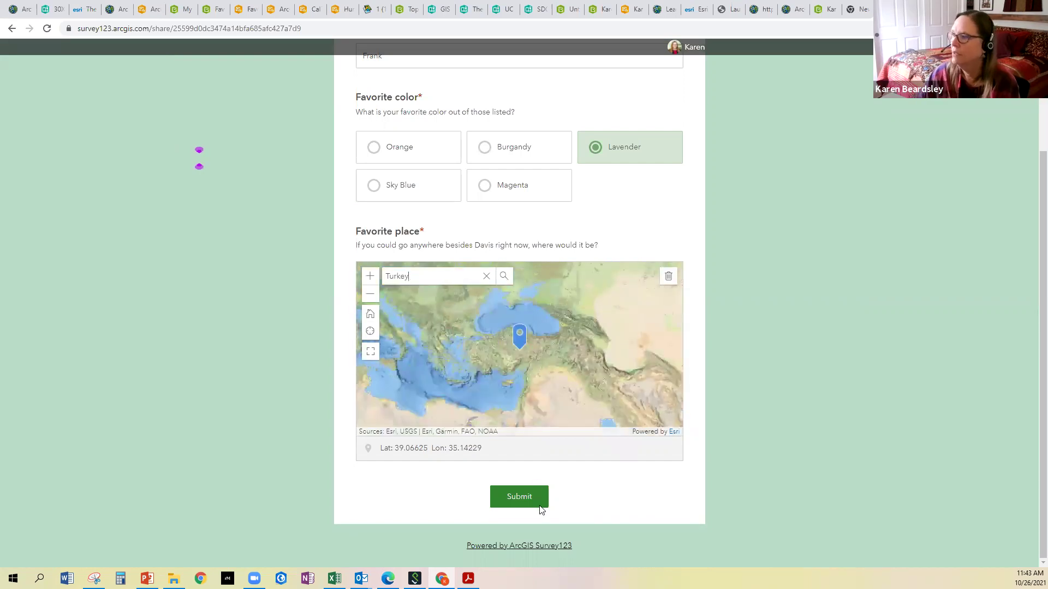
pyautogui.click(525, 499)
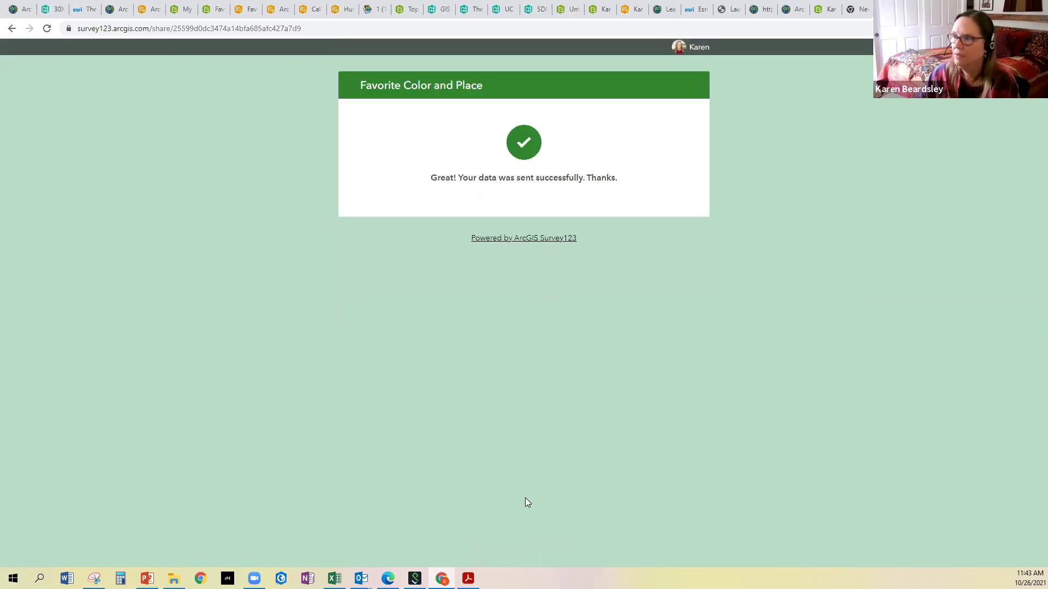
# Reload a blank form, enter a first name, and choose Sky Blue as the color
pyautogui.click(338, 29)
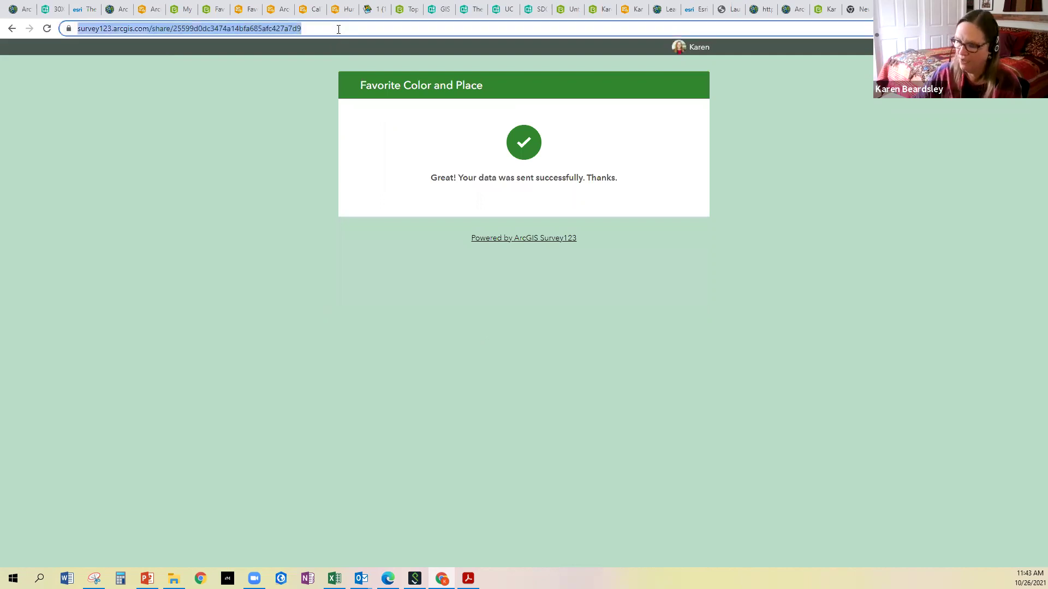
pyautogui.press('Return')
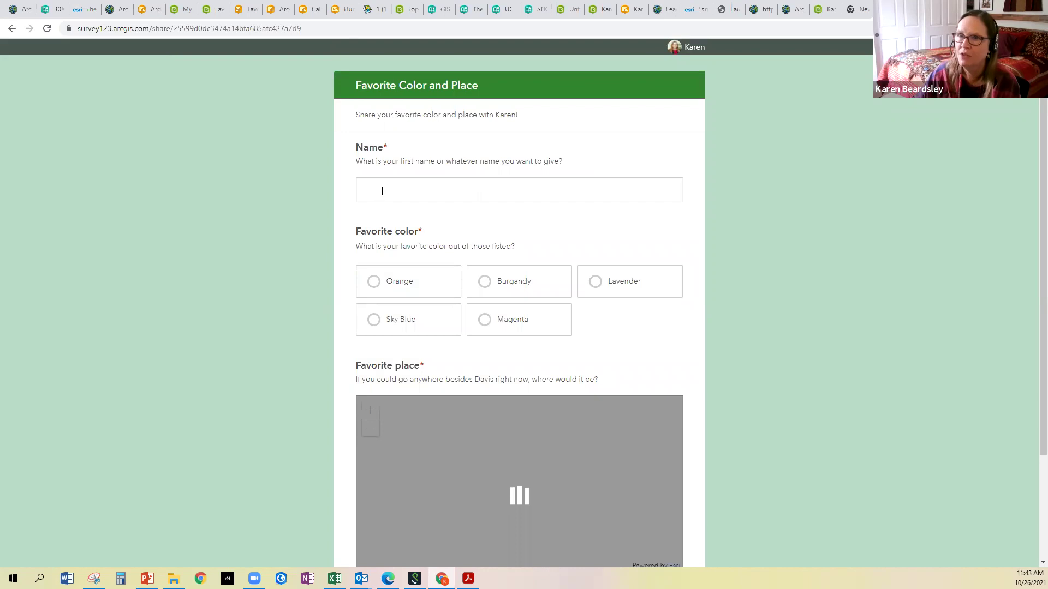
pyautogui.click(382, 191)
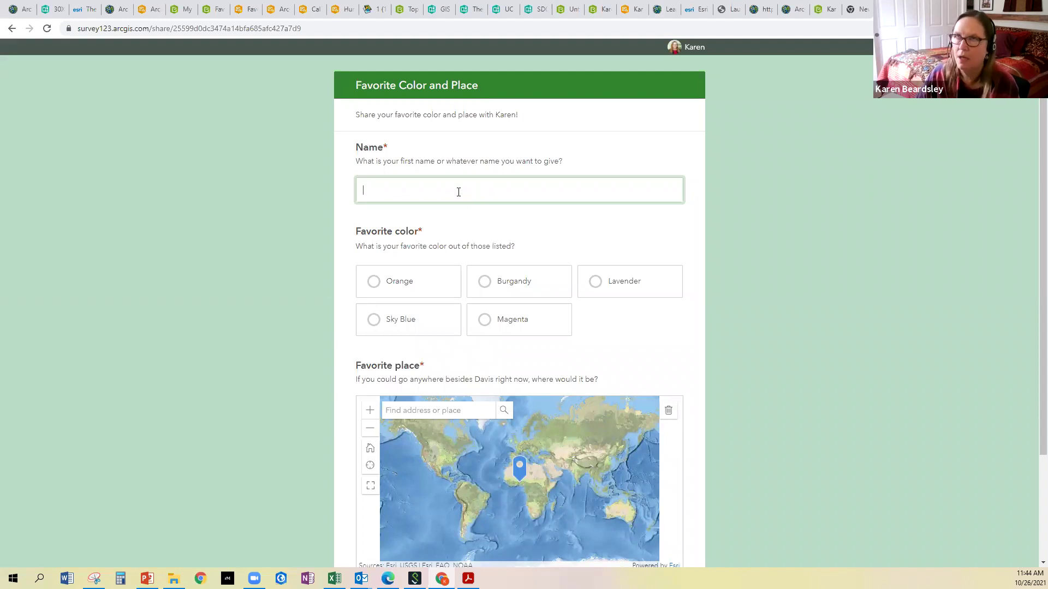
pyautogui.write('Mary')
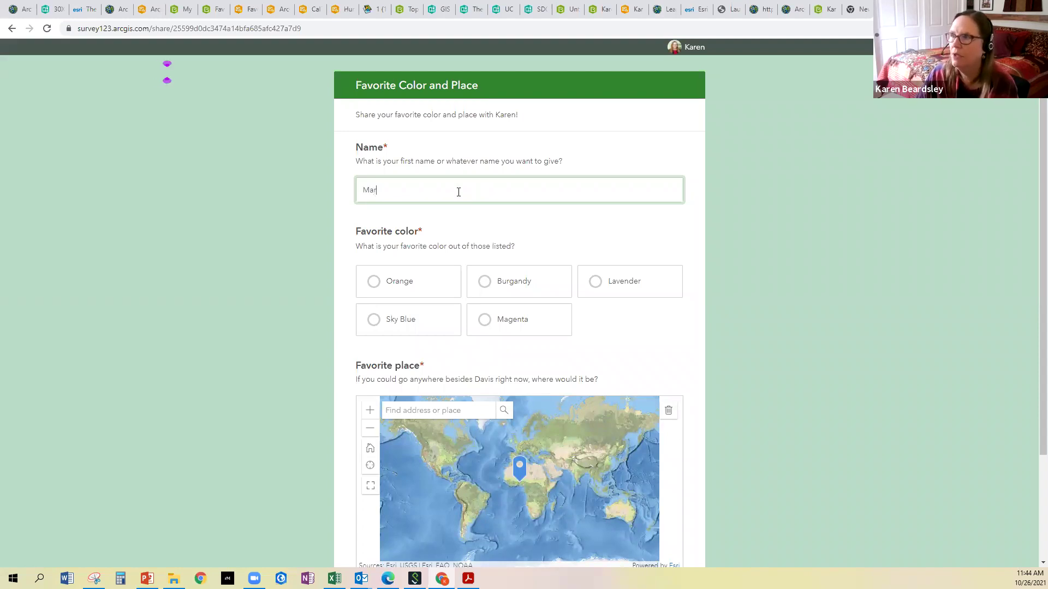
pyautogui.click(392, 320)
# Search the place map for Bhutan and select the suggestion
pyautogui.scroll(-3, 407, 349)
pyautogui.scroll(-1, 432, 297)
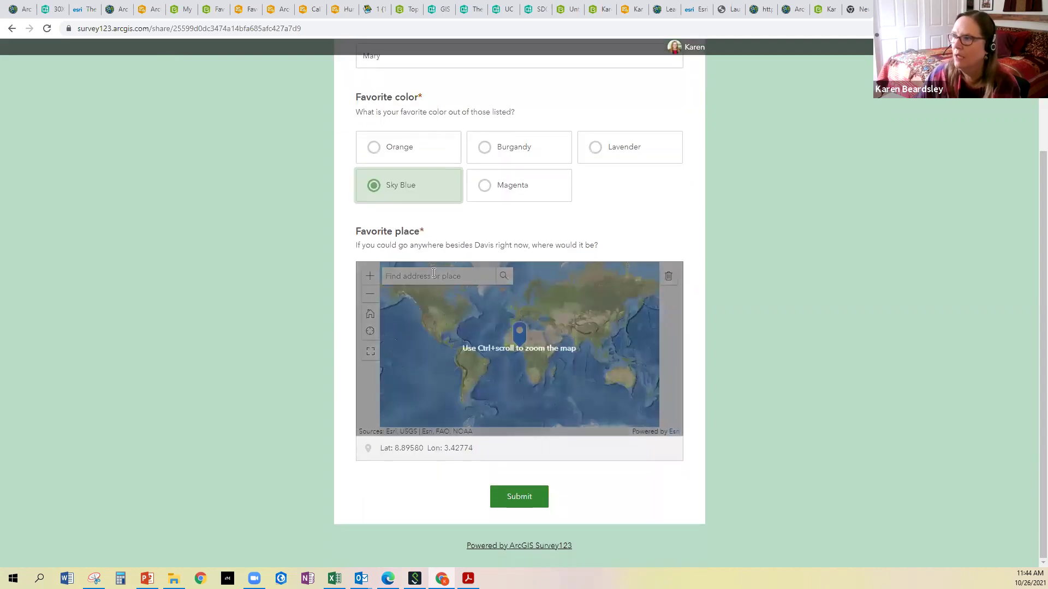
pyautogui.click(429, 275)
pyautogui.write('Bhutan')
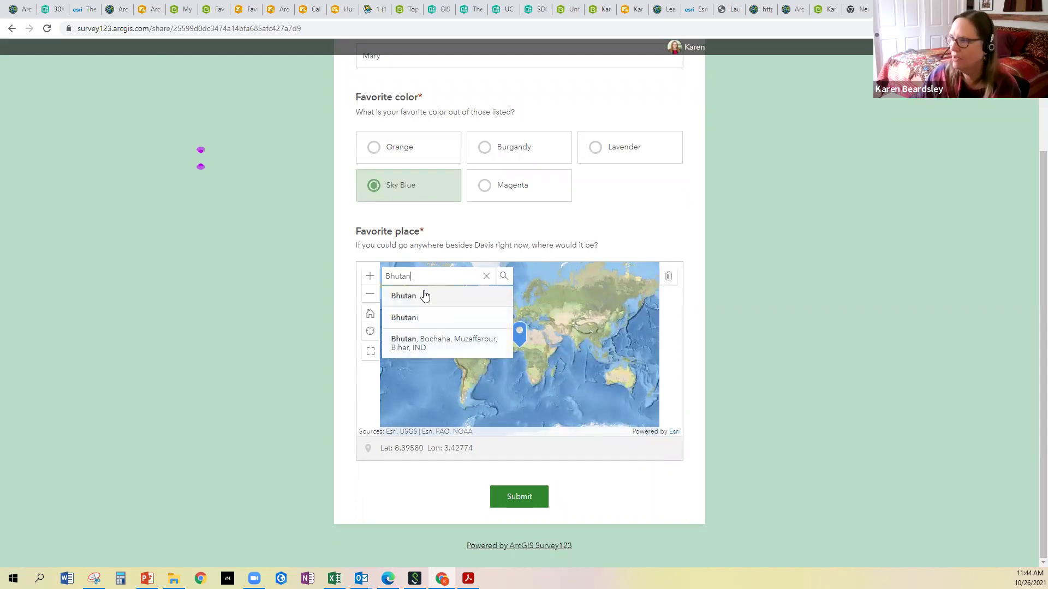
pyautogui.click(423, 296)
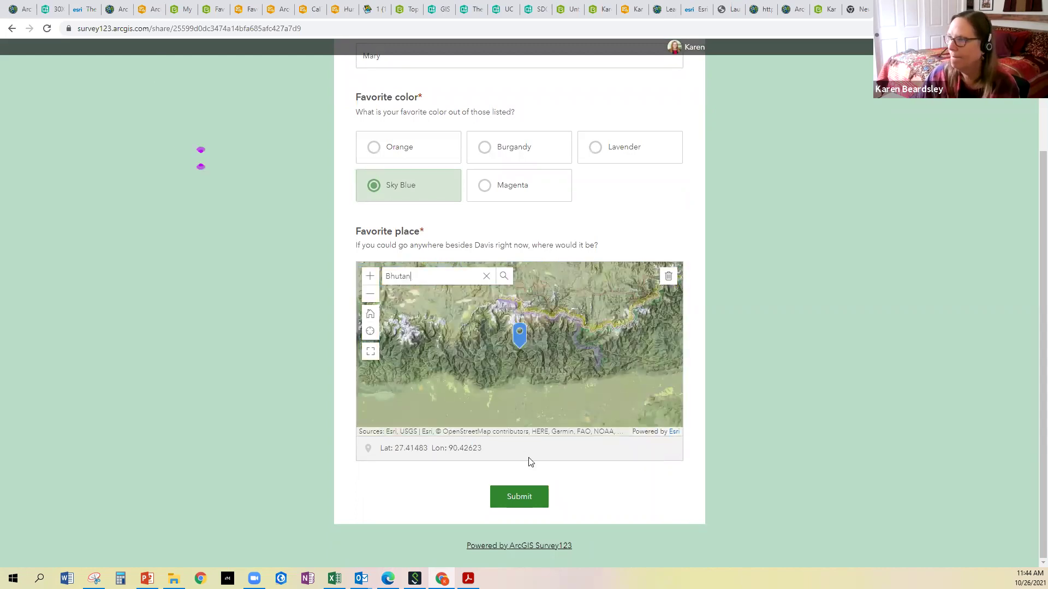
# Pin the favourite place at Thimphu on the full-screen map, then submit the response
pyautogui.moveTo(519, 339)
pyautogui.mouseDown()
pyautogui.moveTo(499, 340)
pyautogui.moveTo(514, 348)
pyautogui.mouseUp()
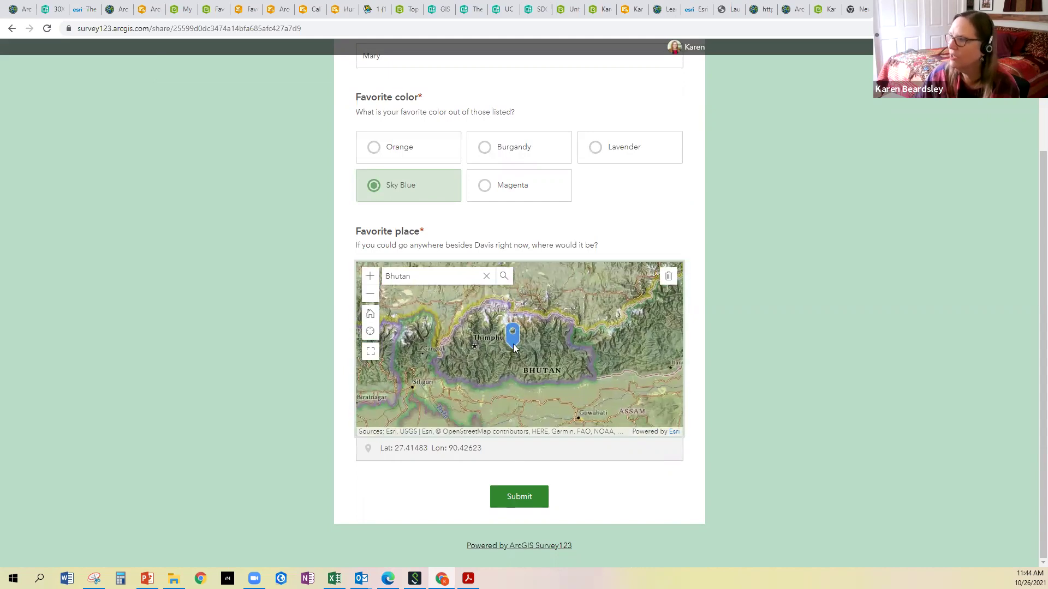
pyautogui.click(370, 351)
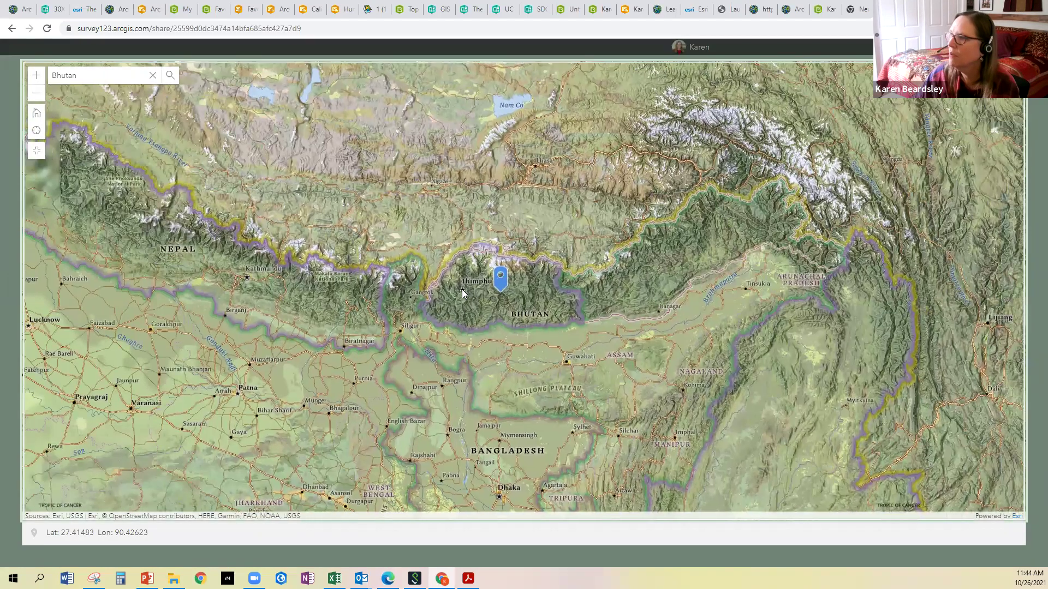
pyautogui.click(461, 288)
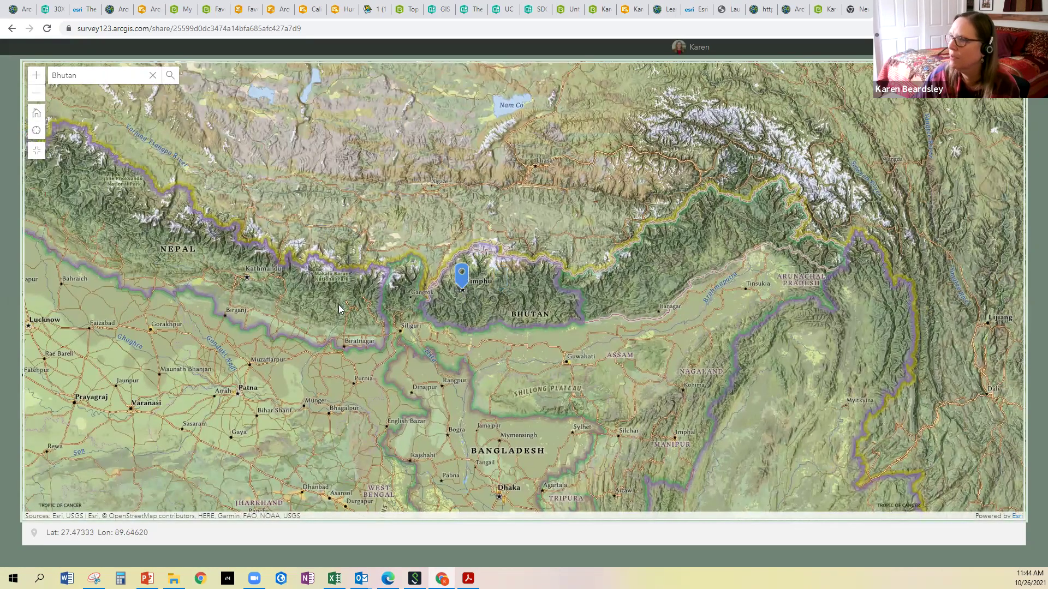
pyautogui.click(35, 150)
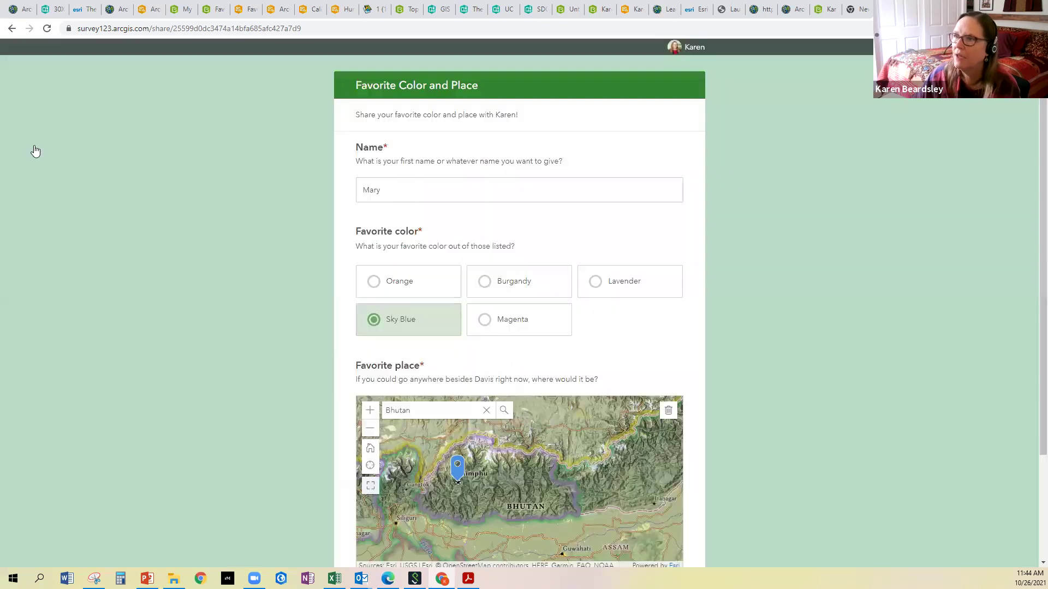
pyautogui.scroll(-3, 650, 438)
pyautogui.click(517, 498)
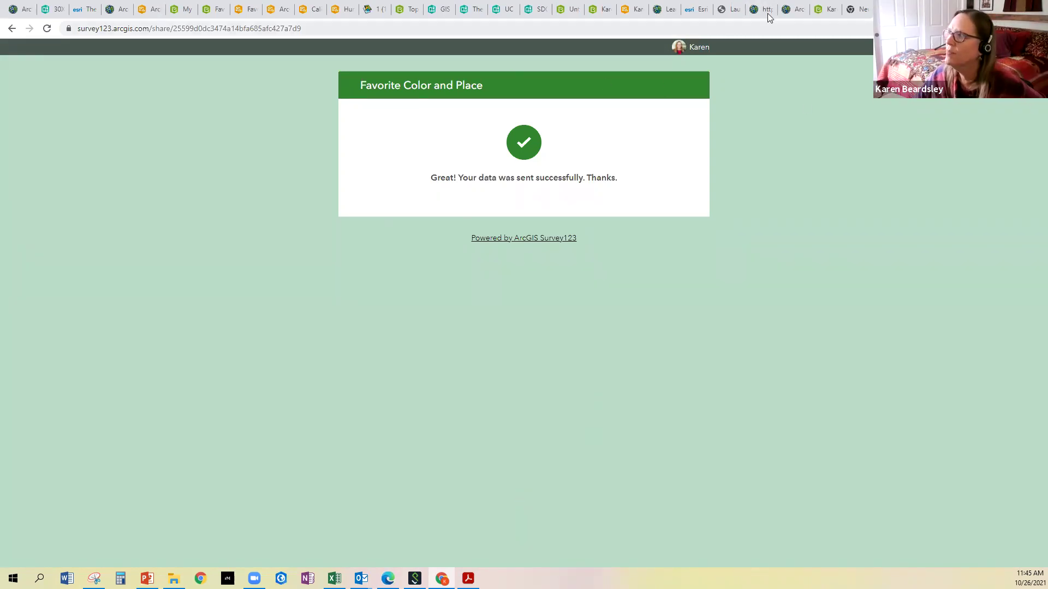
# Return to the ArcGIS Online home page and launch Survey123 from the apps launcher
pyautogui.click(822, 11)
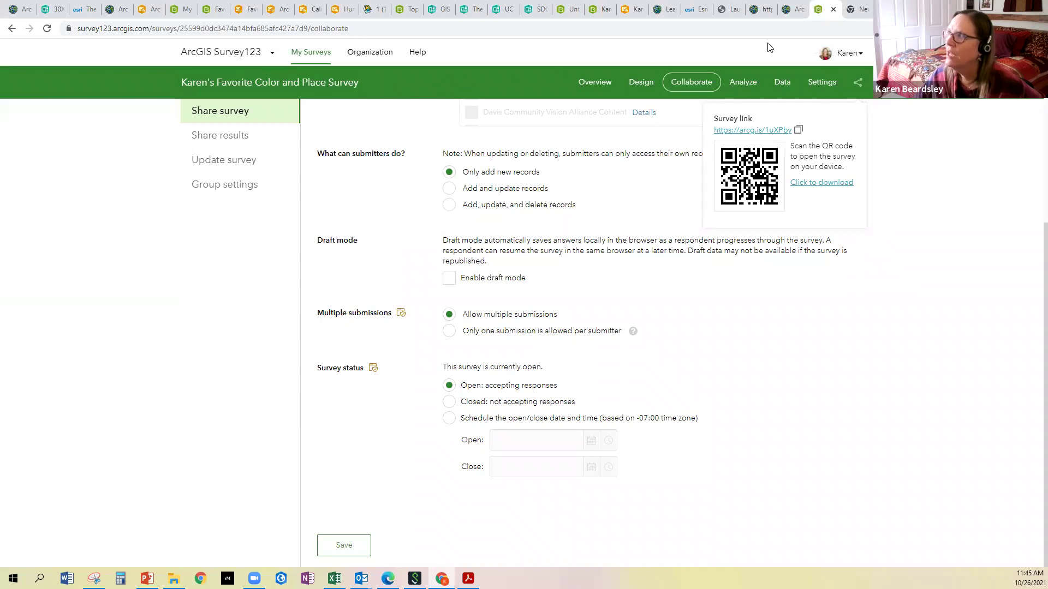
pyautogui.click(792, 11)
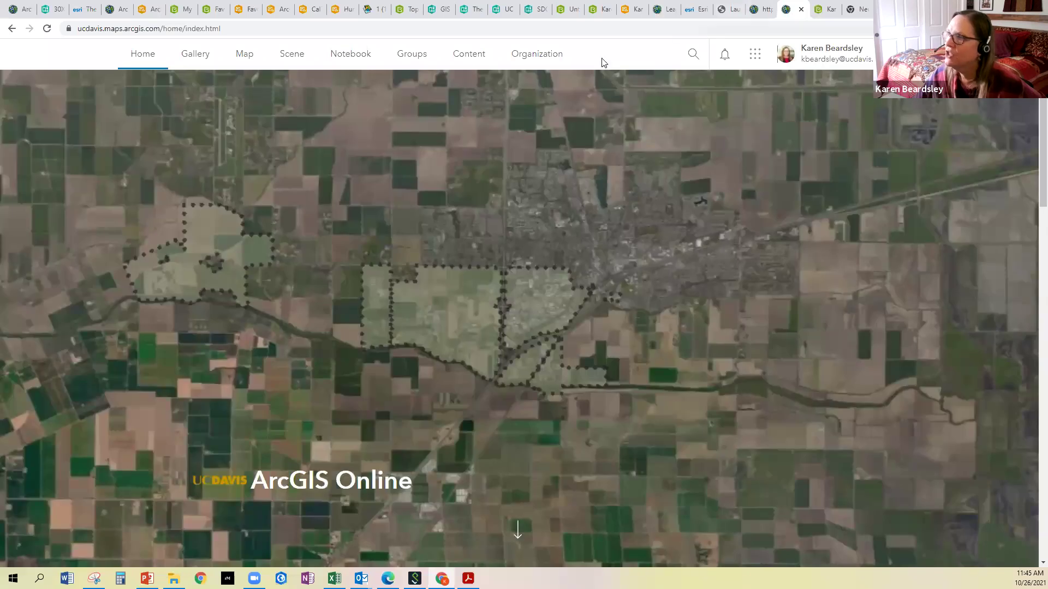
pyautogui.click(136, 54)
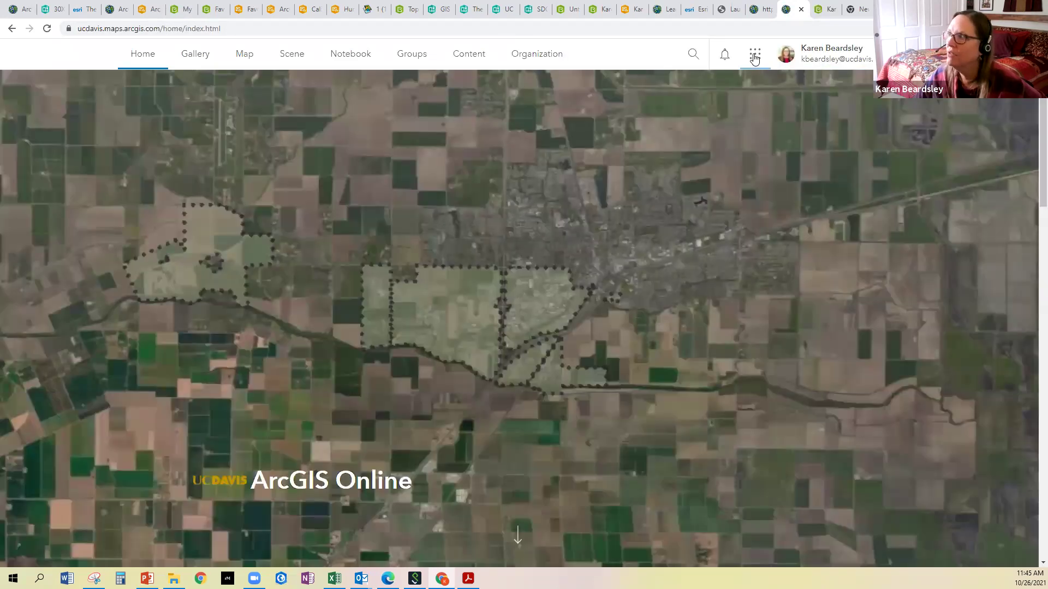
pyautogui.click(755, 57)
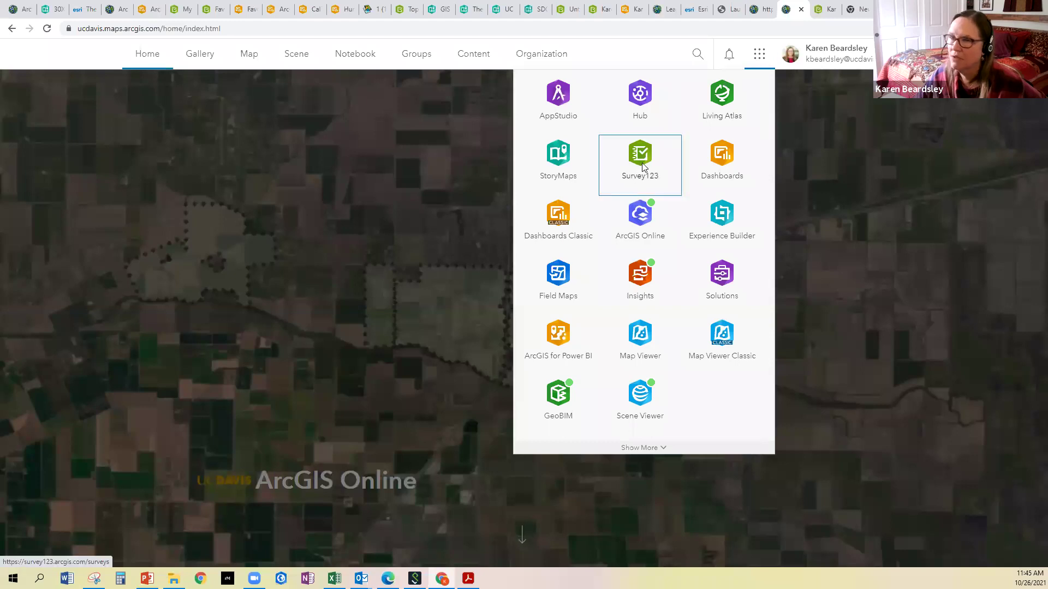
pyautogui.click(643, 167)
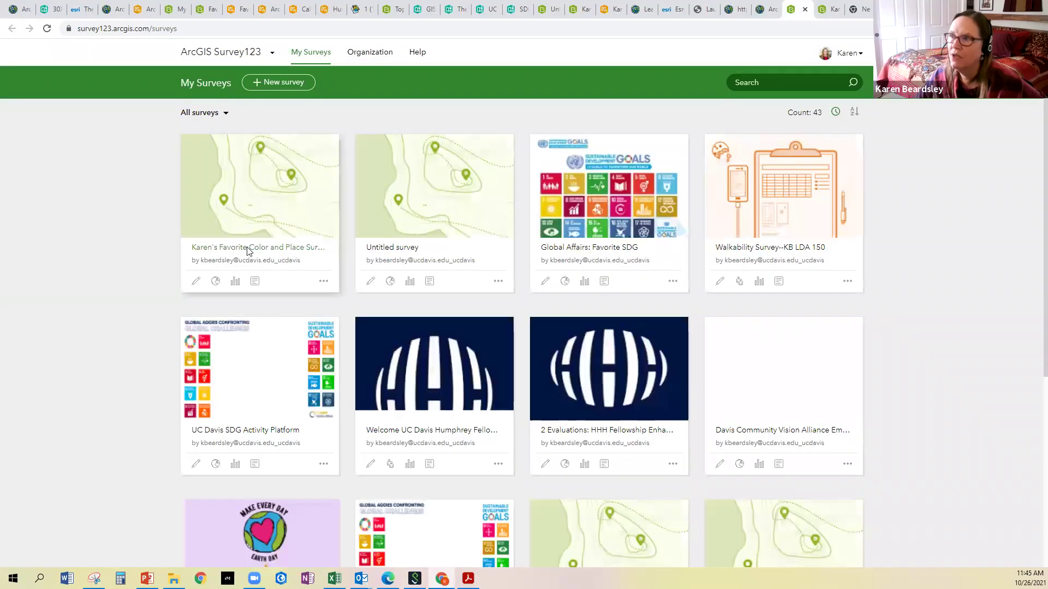
# Open the Favorite Color and Place survey overview showing 3 records, then its Design tab
pyautogui.click(249, 193)
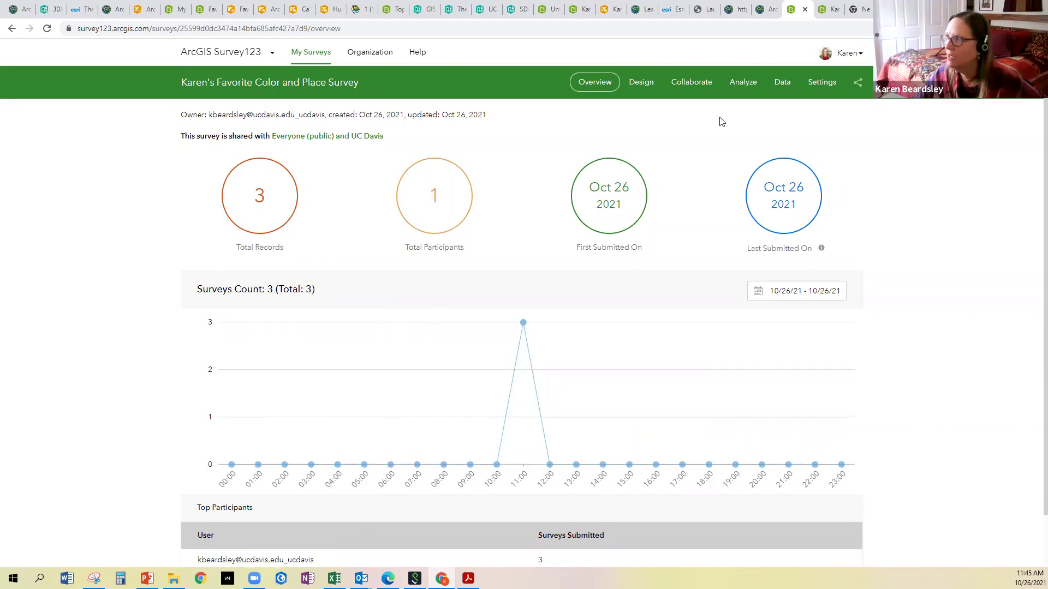
pyautogui.click(655, 87)
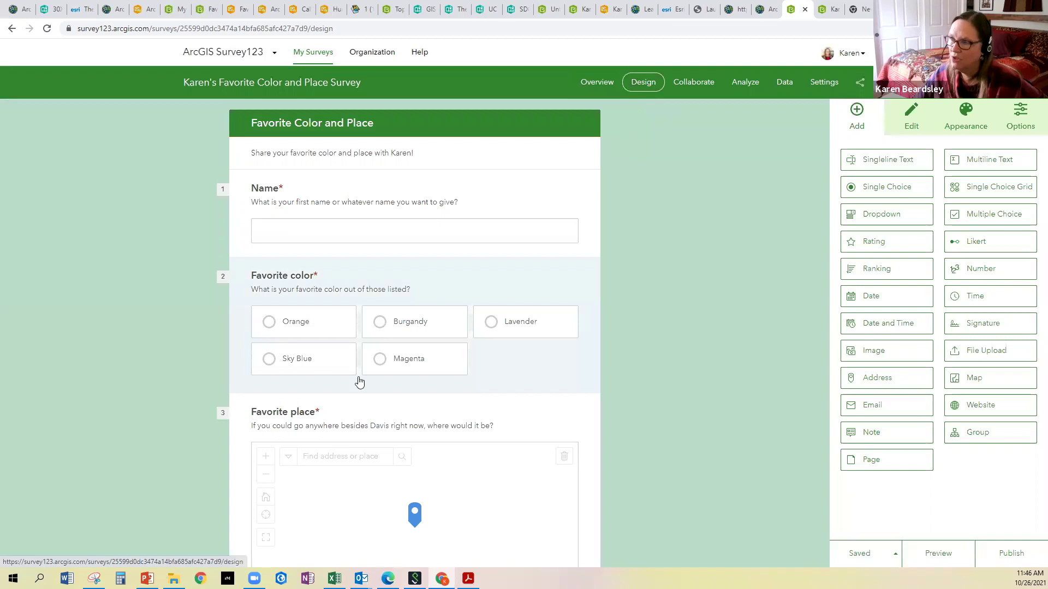
pyautogui.scroll(-3, 360, 406)
pyautogui.scroll(4, 362, 430)
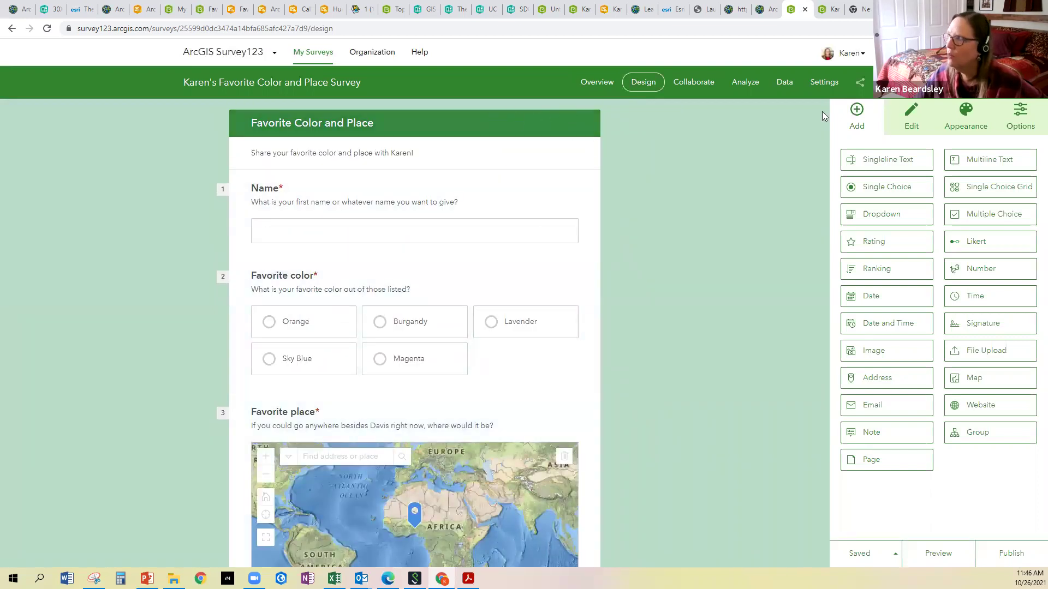
# Apply the coastal sunset photo theme from Appearance and save the survey
pyautogui.click(964, 120)
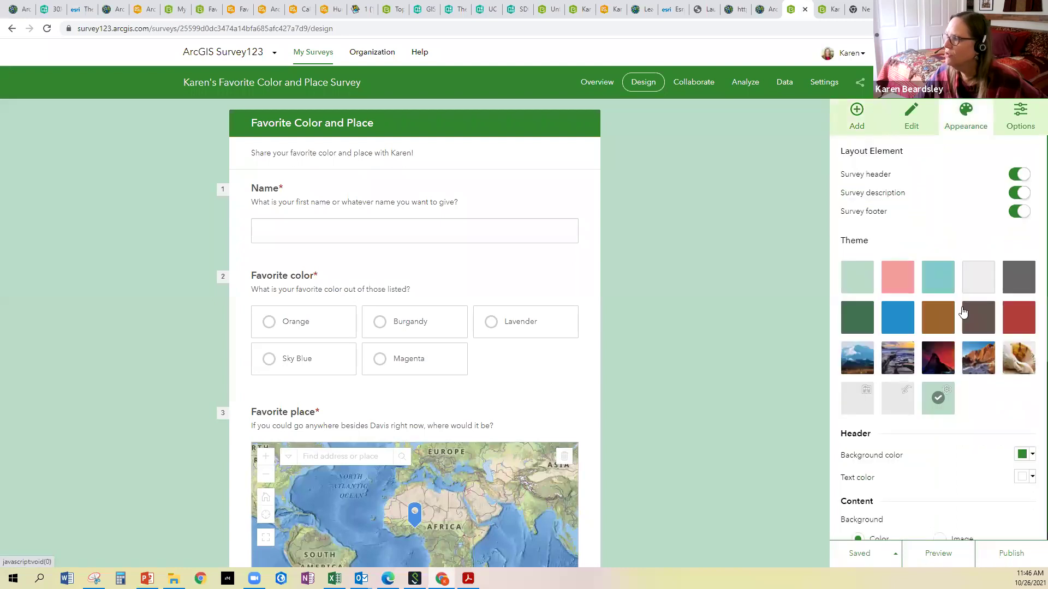
pyautogui.click(887, 363)
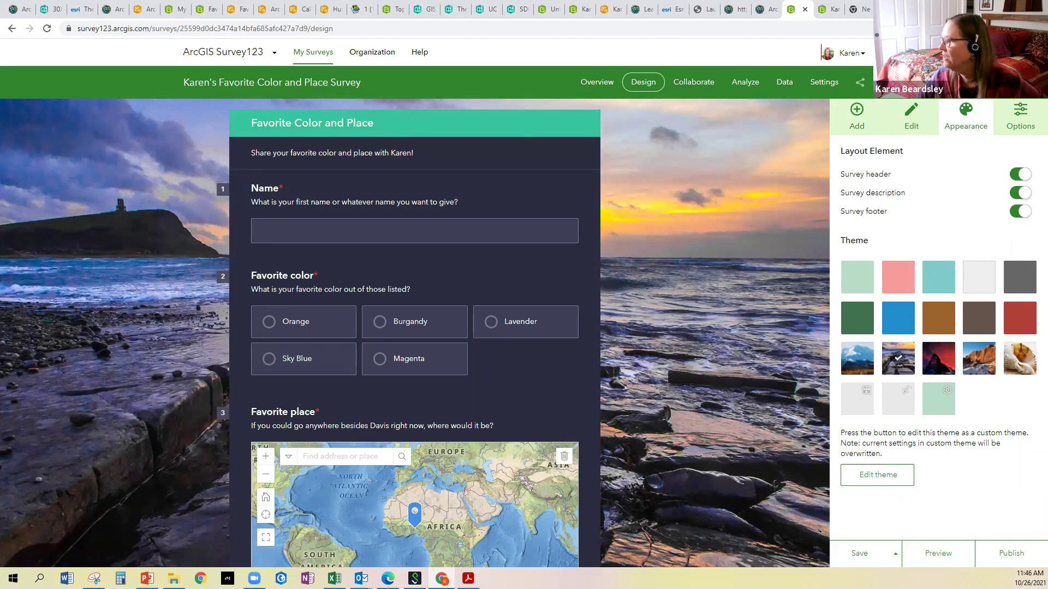
pyautogui.click(861, 552)
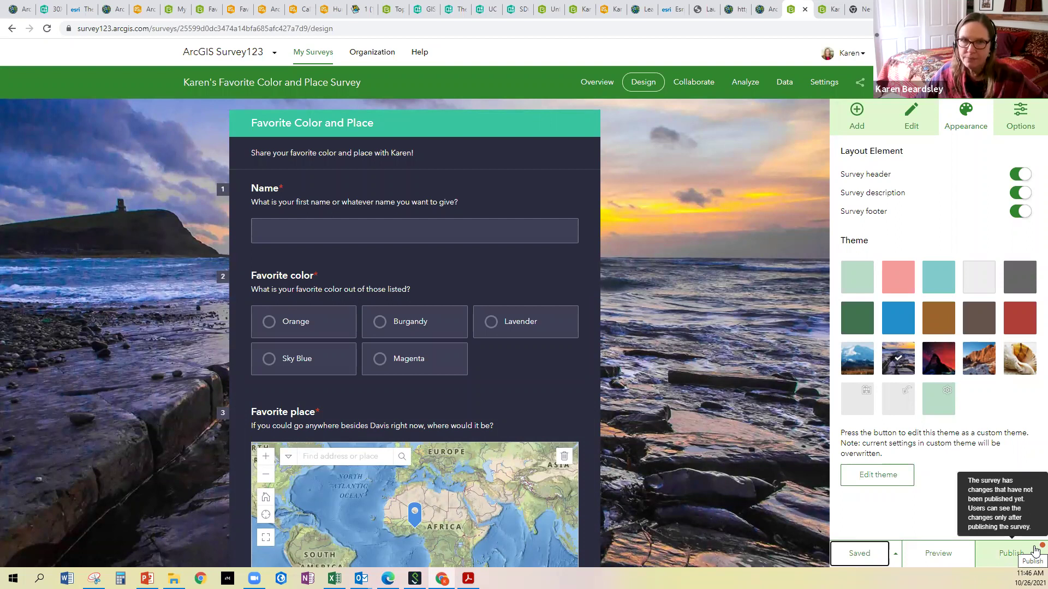
# Publish the updated survey, dismissing the unique identifiers notice
pyautogui.click(1009, 562)
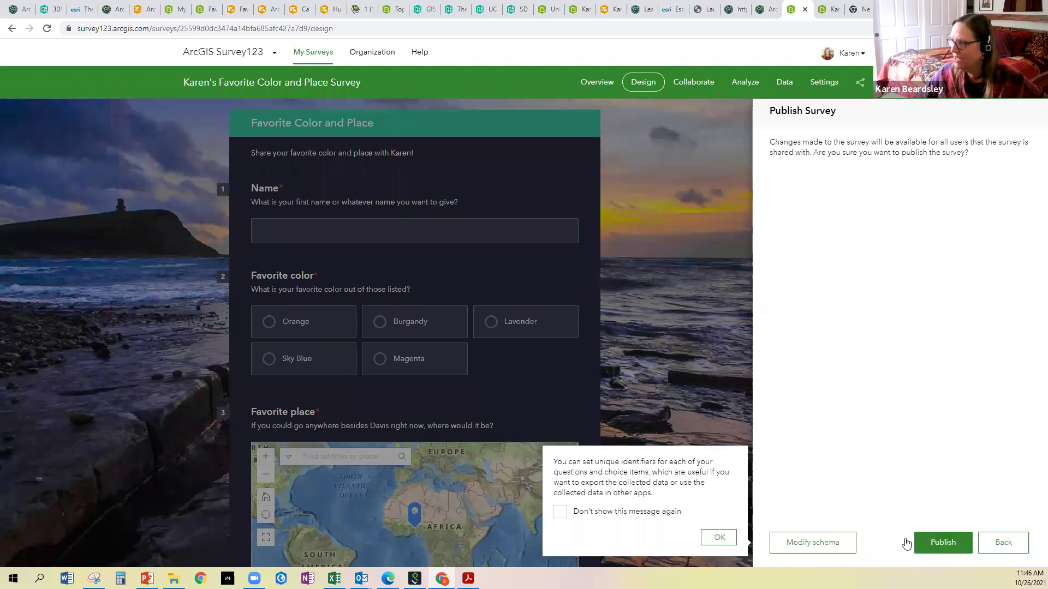
pyautogui.click(719, 538)
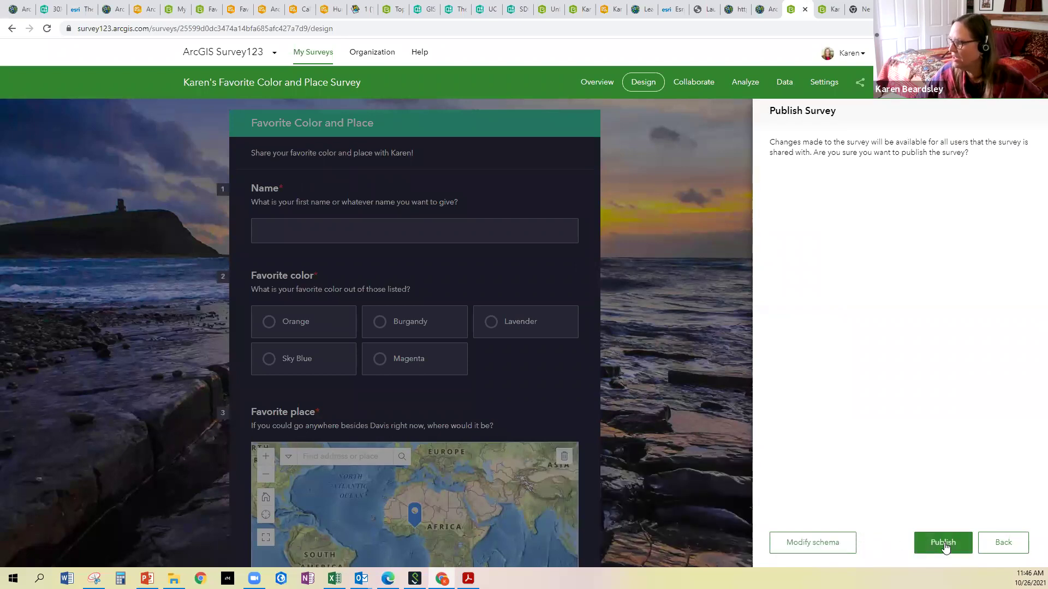
pyautogui.click(944, 544)
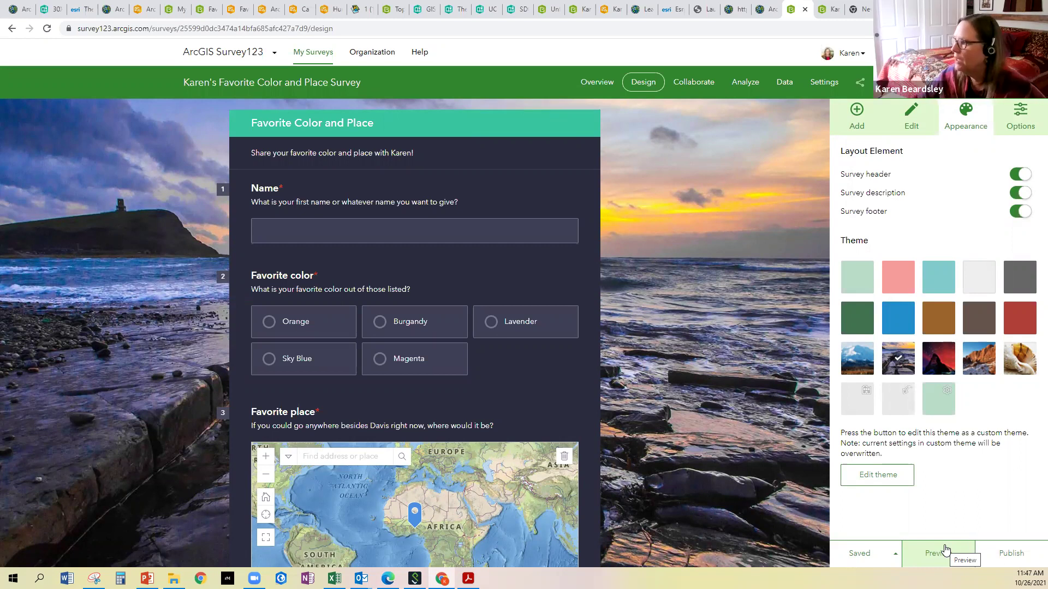
# View the survey's share link and QR code, then show the three responses on the Data page
pyautogui.click(860, 83)
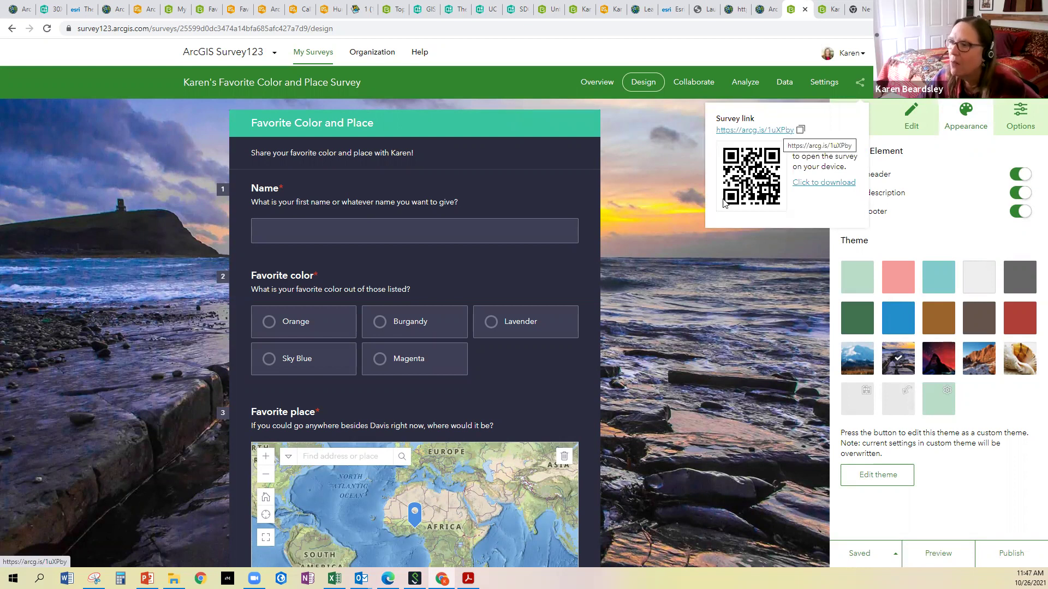
pyautogui.click(775, 86)
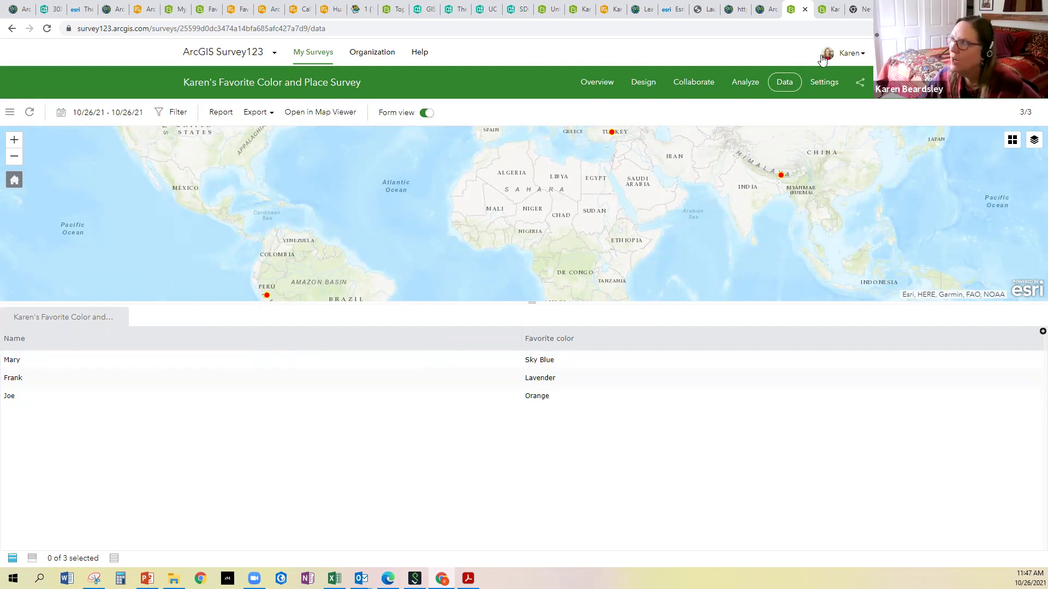
pyautogui.click(747, 84)
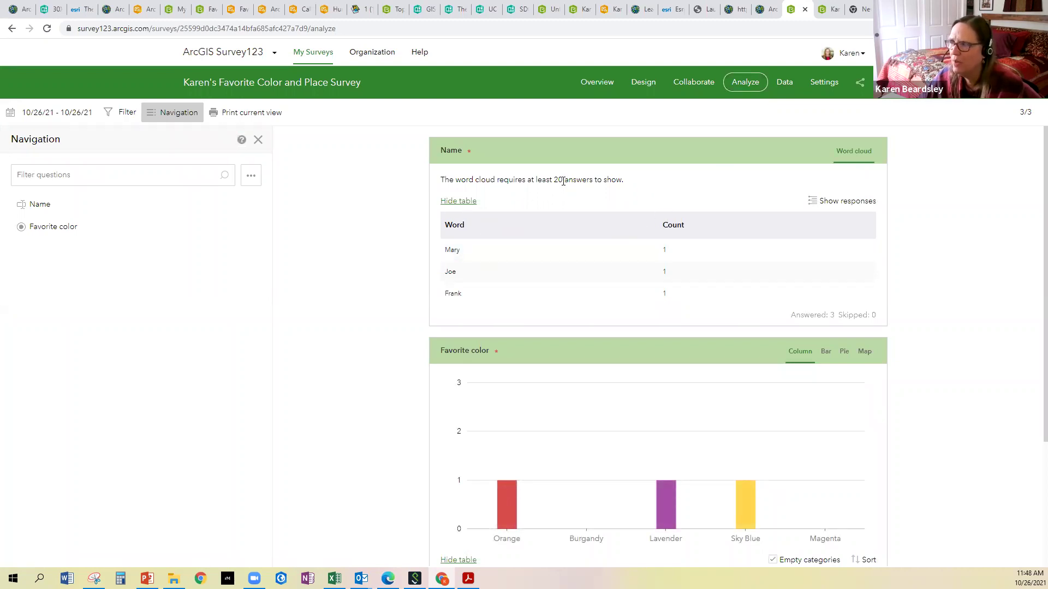
pyautogui.scroll(-3, 581, 257)
pyautogui.moveTo(524, 343)
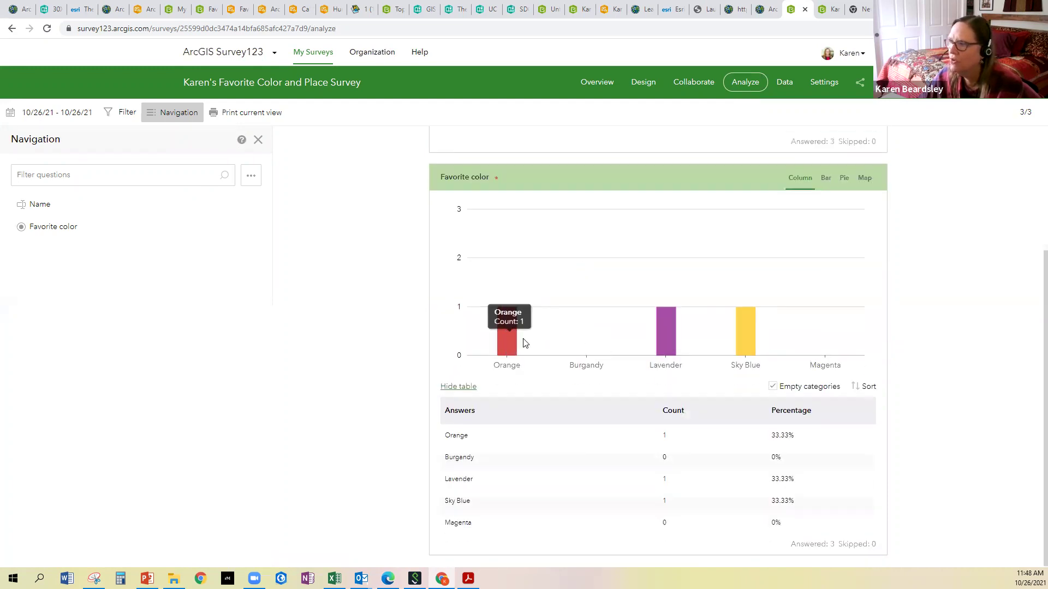
pyautogui.moveTo(650, 339)
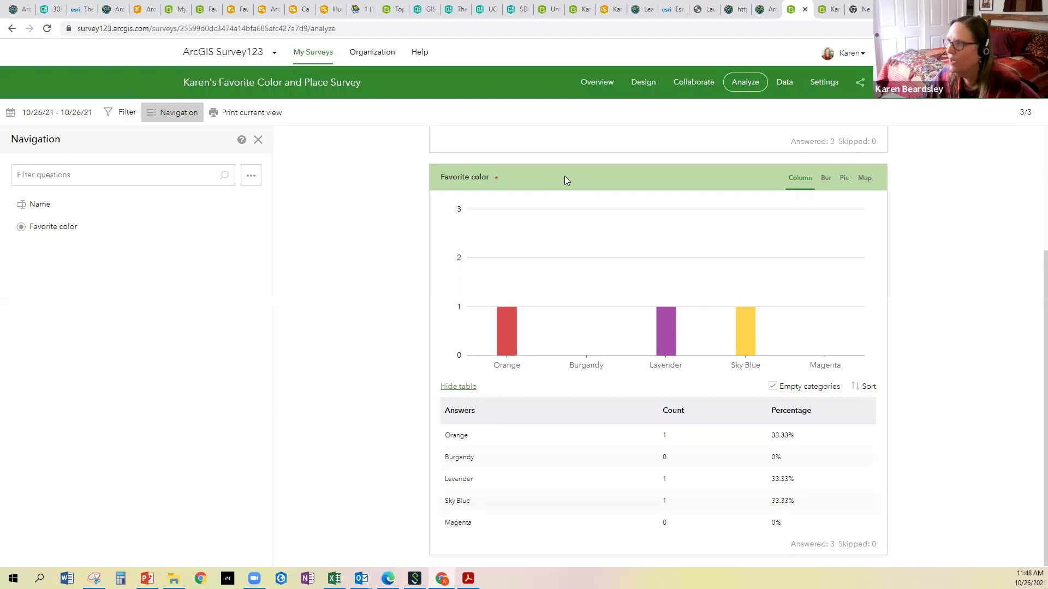
pyautogui.scroll(3, 564, 176)
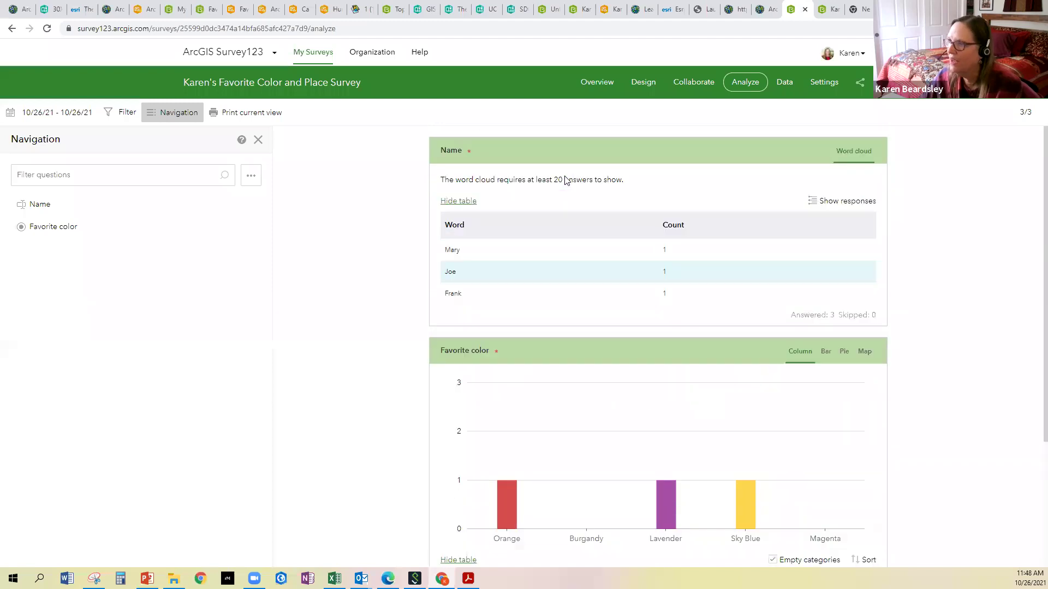
pyautogui.click(783, 85)
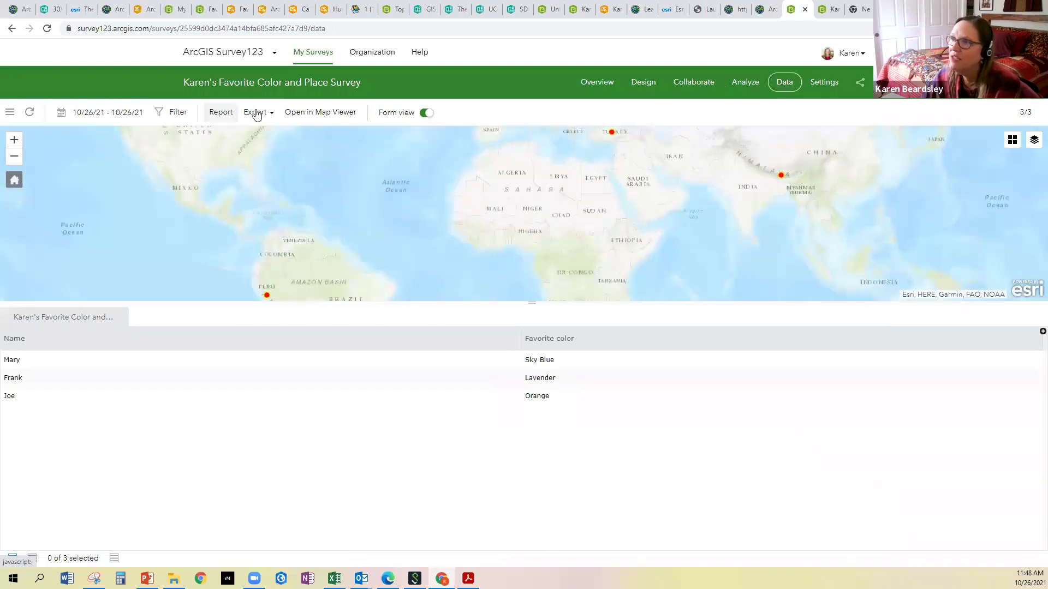
pyautogui.click(269, 113)
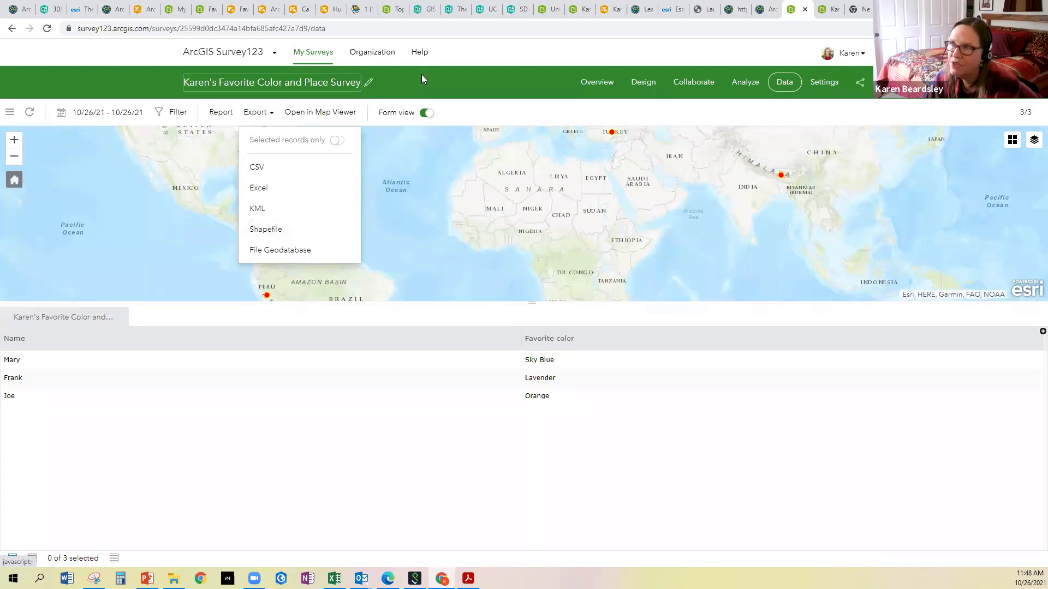
pyautogui.click(456, 78)
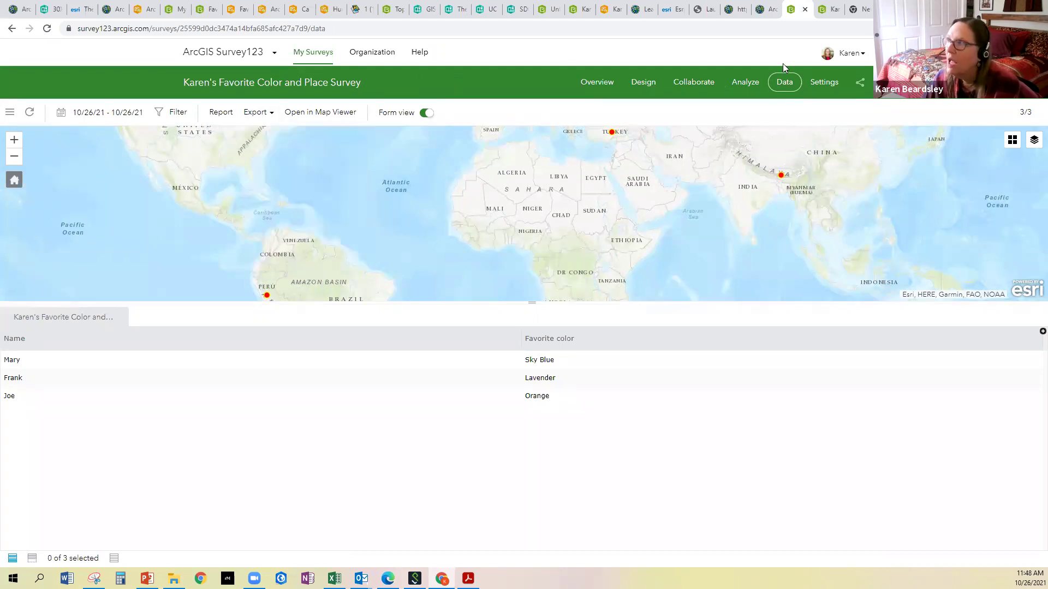
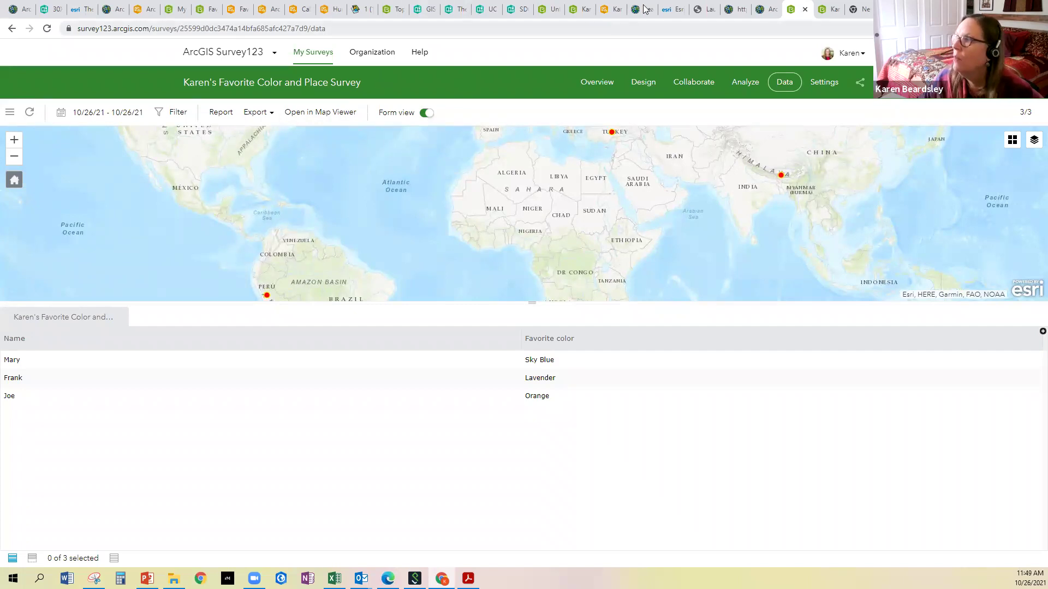
# Leave the survey data and open a new blank map in the classic Map Viewer
pyautogui.click(761, 10)
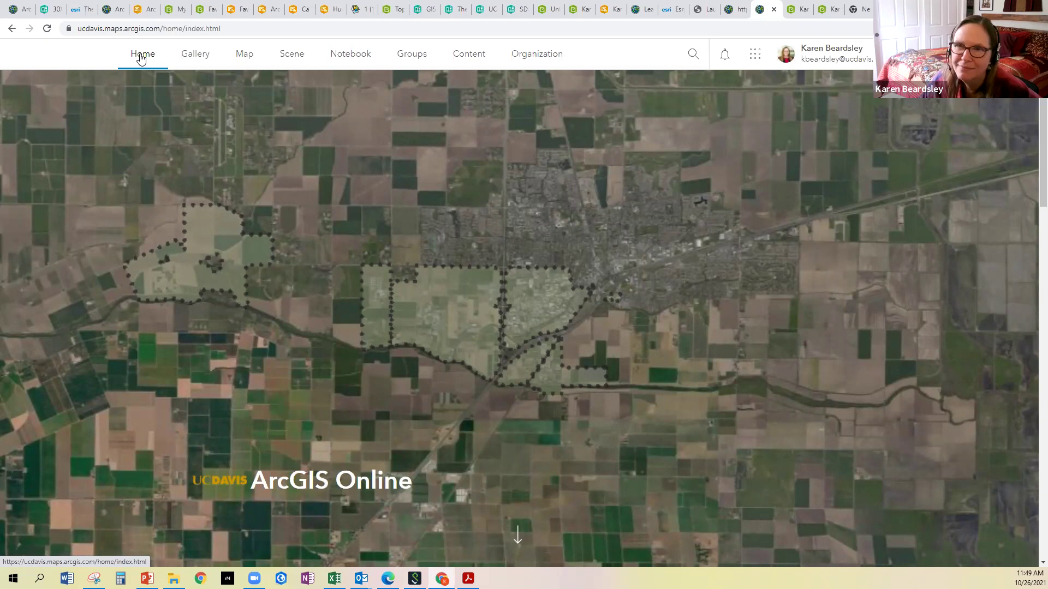
pyautogui.click(242, 57)
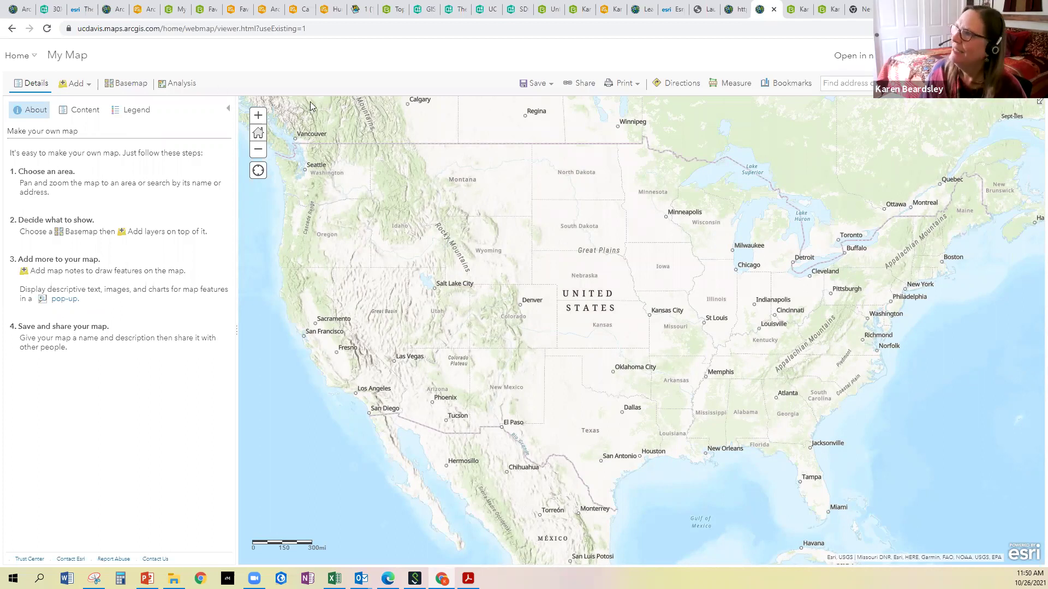
pyautogui.click(30, 56)
pyautogui.click(27, 196)
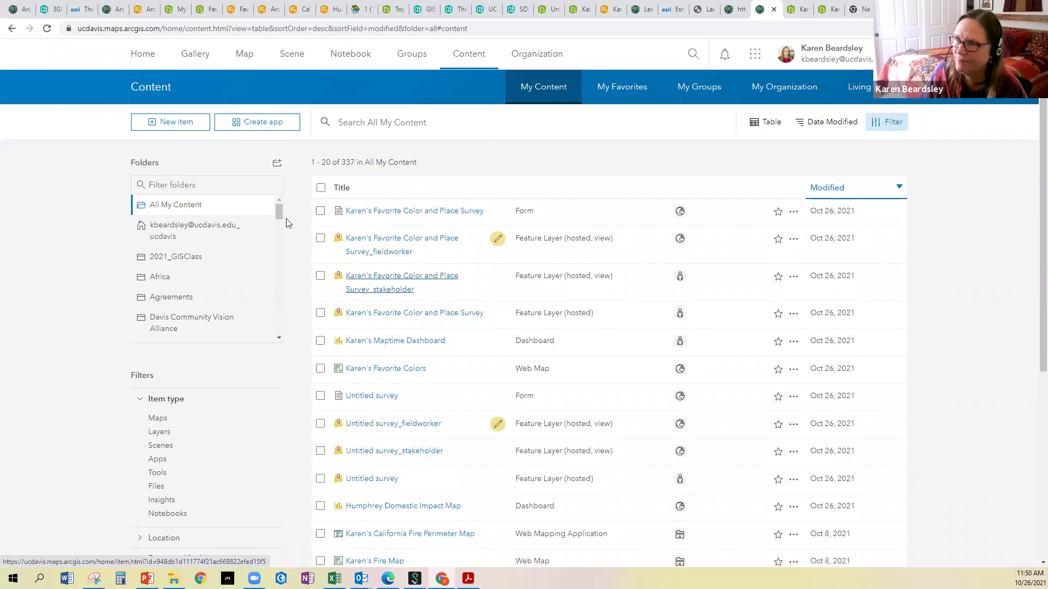
pyautogui.click(247, 64)
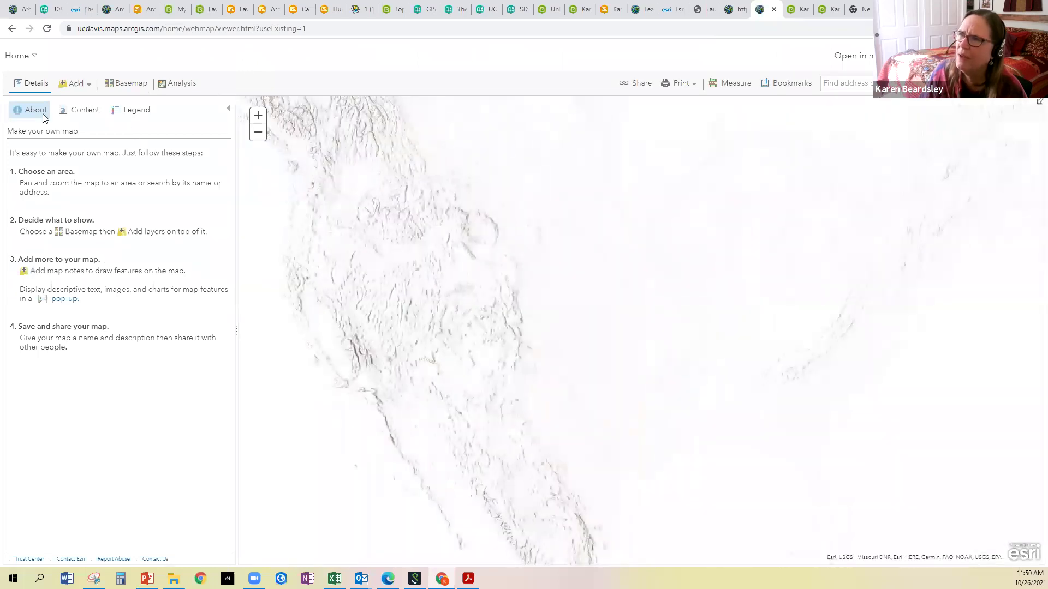
# Add the Favorite Color and Place Survey stakeholder layer to the map in the new Map Viewer
pyautogui.click(866, 59)
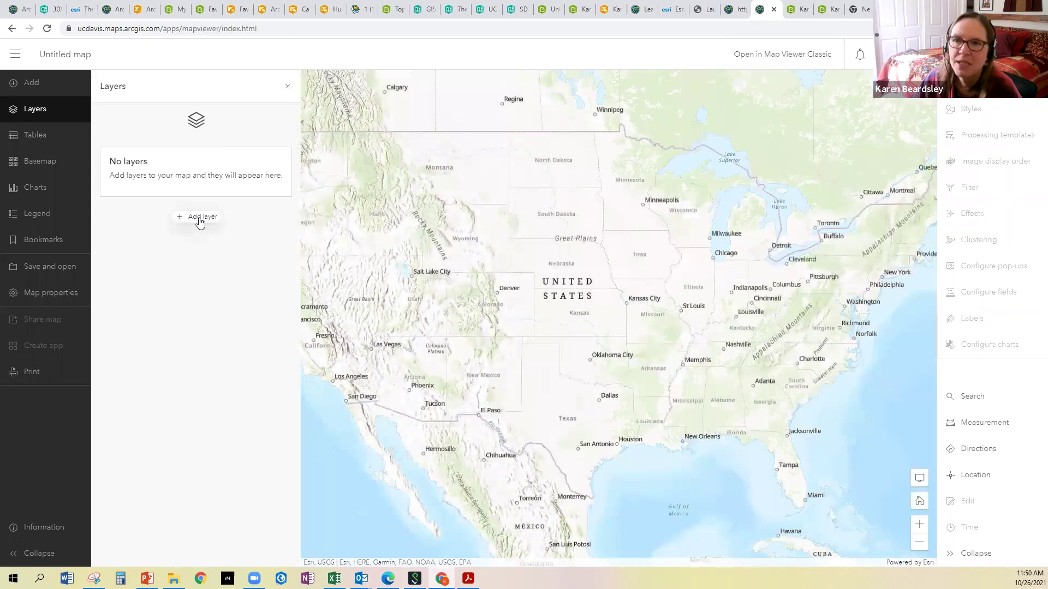
pyautogui.click(200, 218)
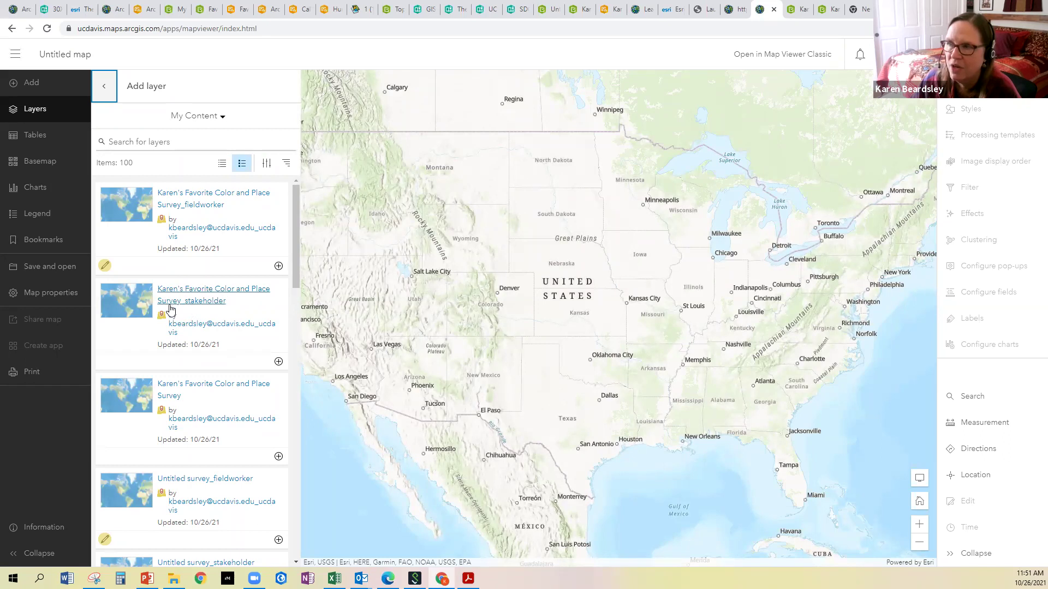
pyautogui.click(278, 363)
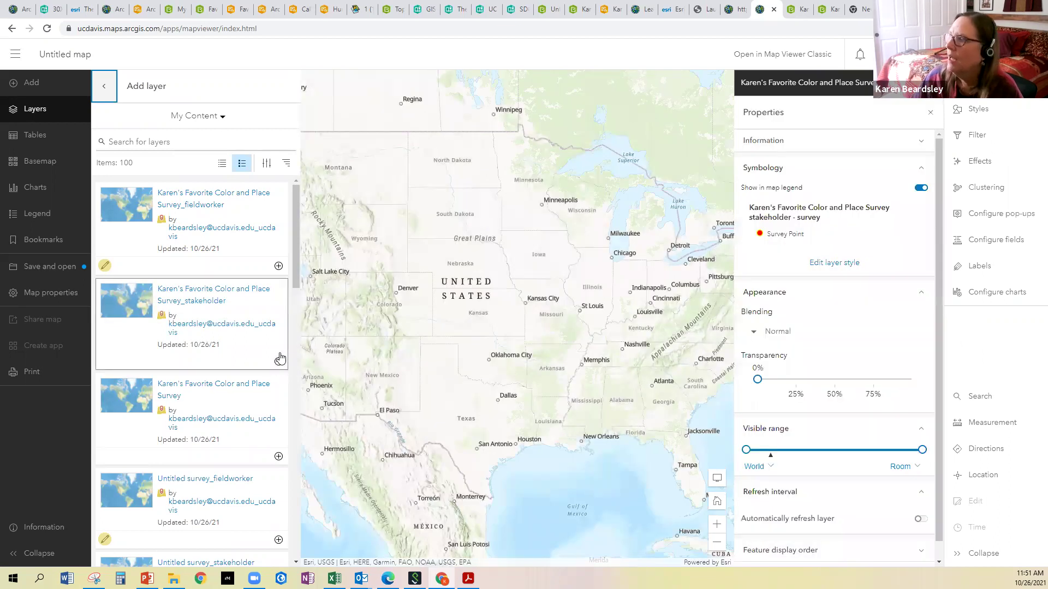
pyautogui.click(109, 92)
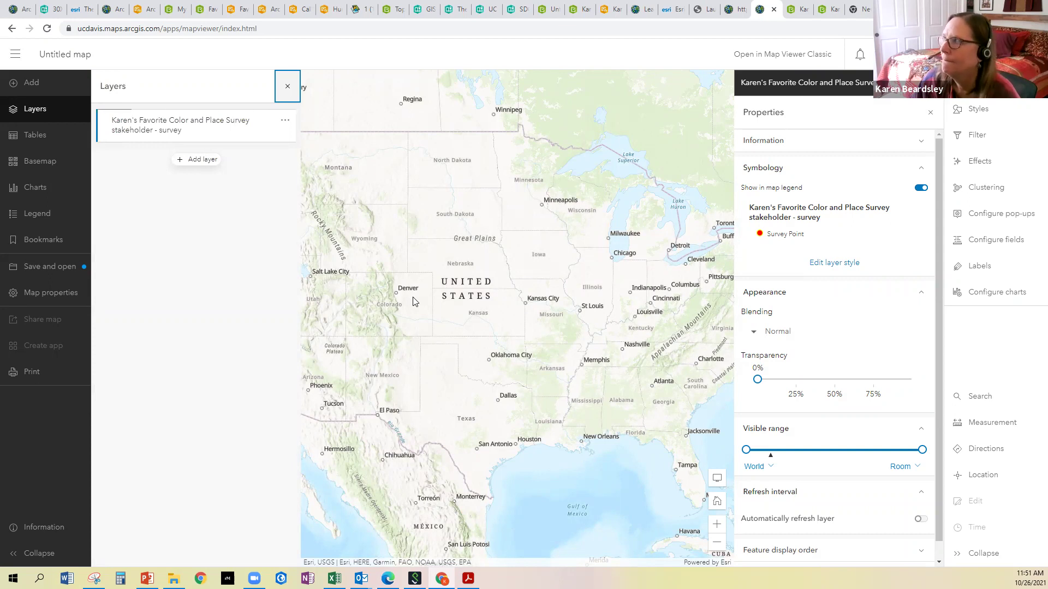
pyautogui.click(930, 113)
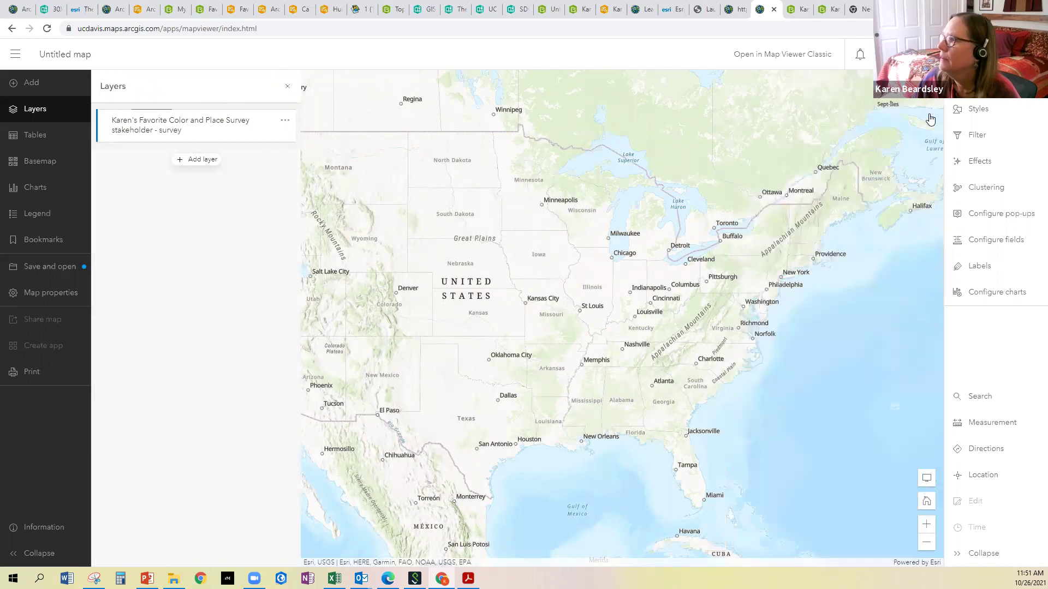
# Zoom out and pan to show the Peru, Turkey and India survey points, checking Turkey's pop-up
pyautogui.scroll(-3, 590, 280)
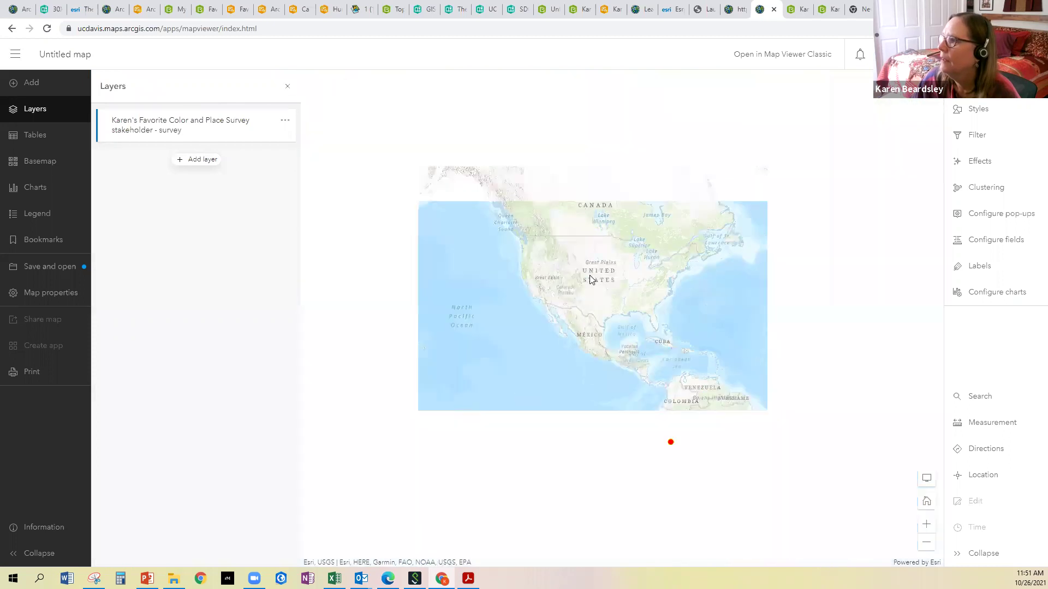
pyautogui.moveTo(417, 248); pyautogui.dragTo(349, 230)
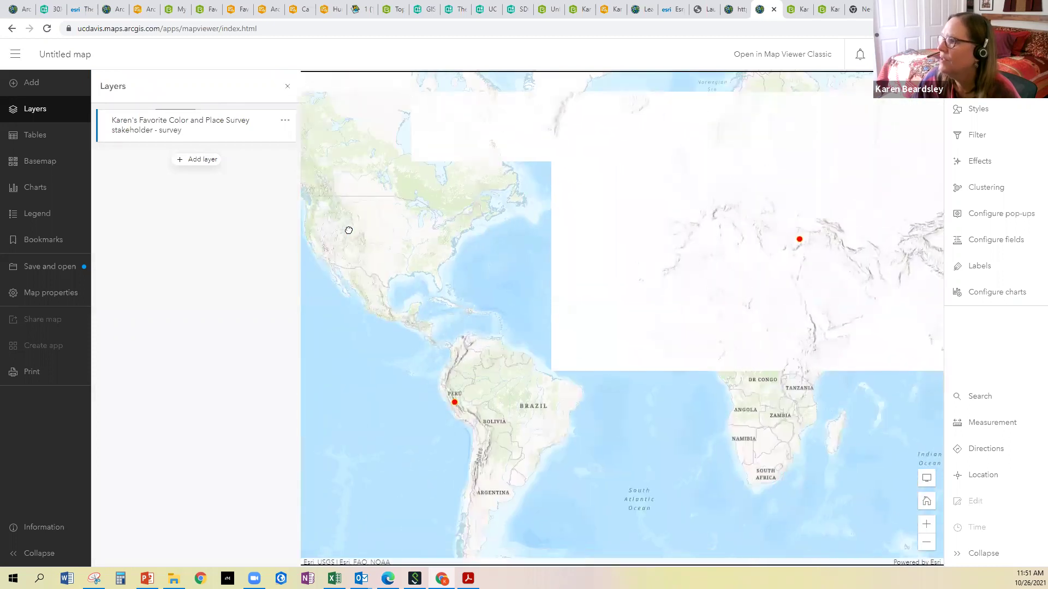
pyautogui.moveTo(479, 251); pyautogui.dragTo(410, 246)
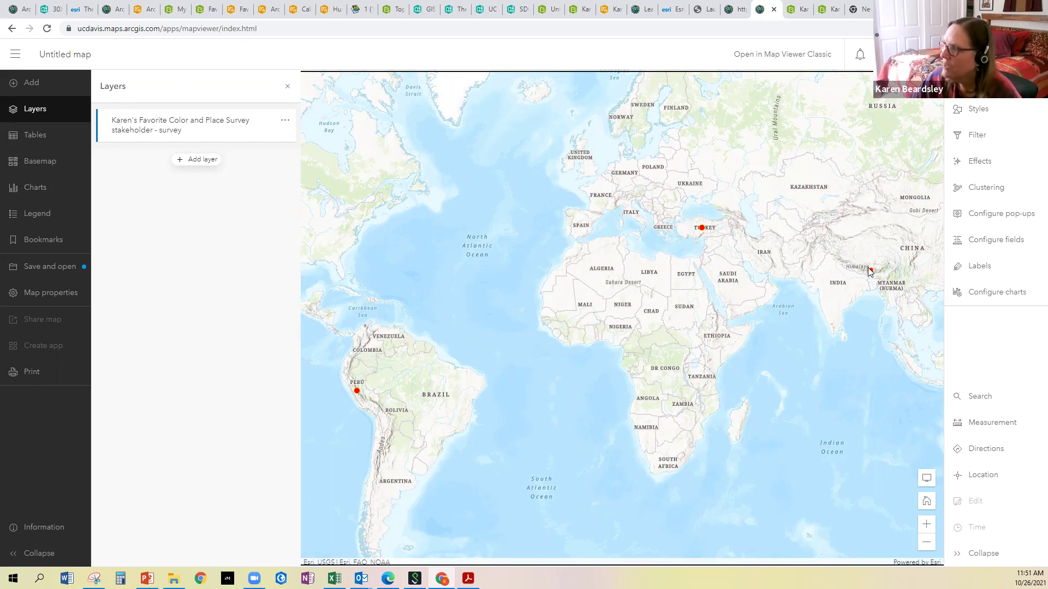
pyautogui.click(702, 230)
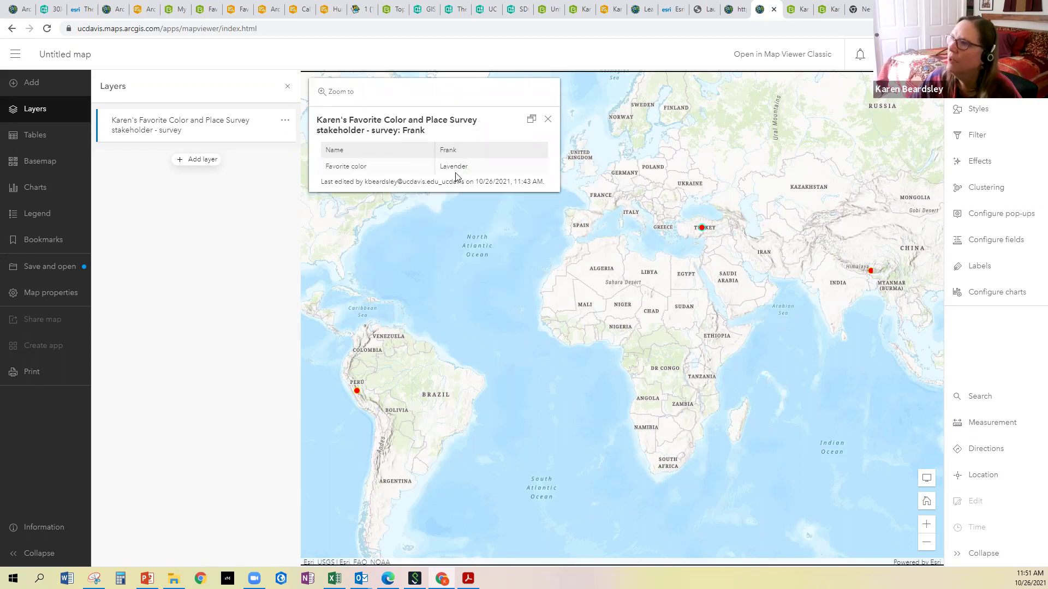
pyautogui.click(548, 119)
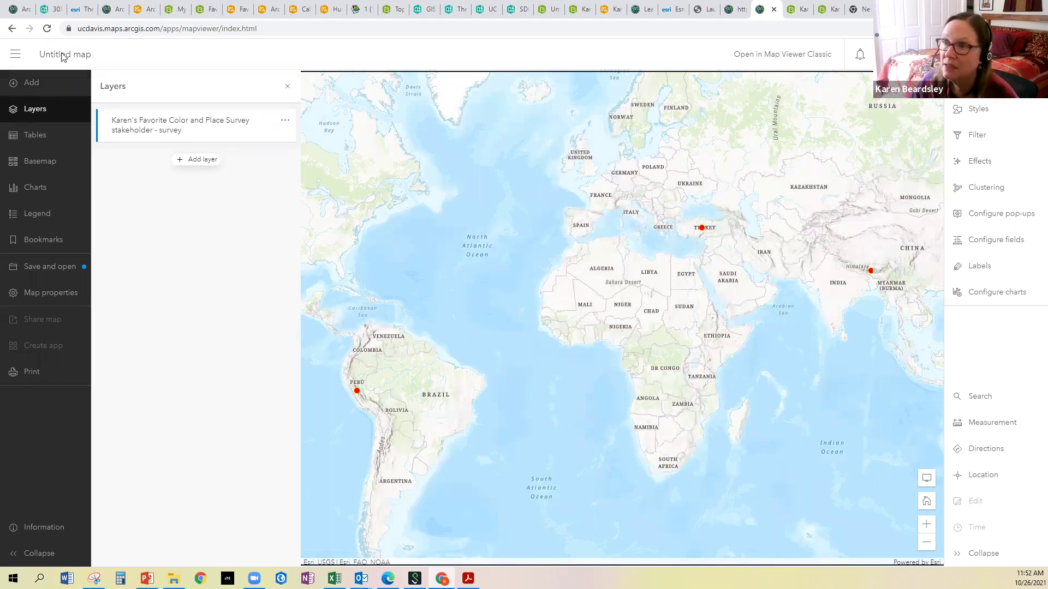
# Save the map as the owner's Favorite Color and Place Map, tagged UC Davis, with a color-and-place-map summary
pyautogui.click(34, 267)
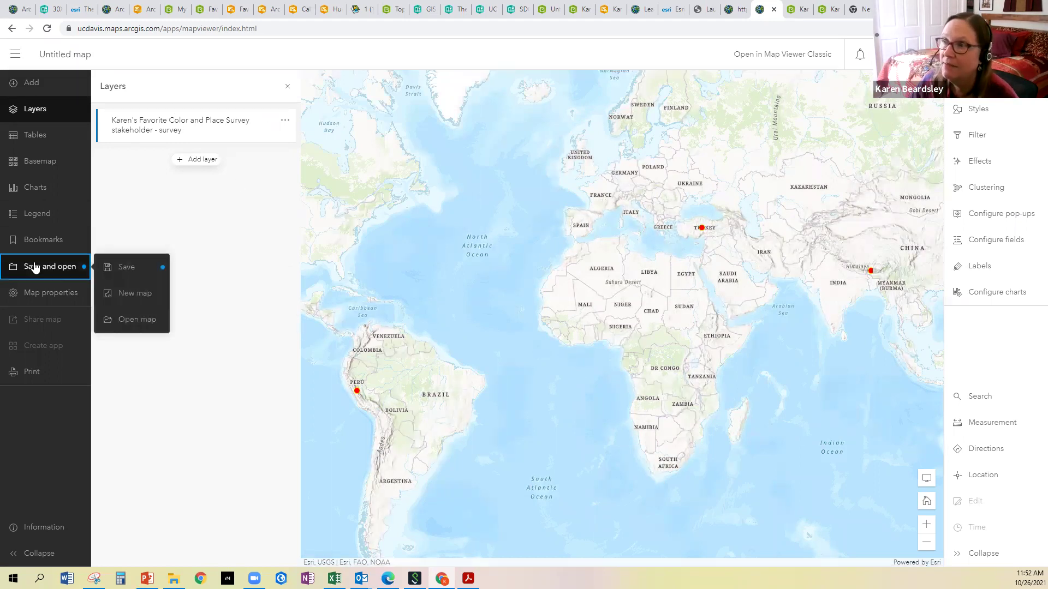
pyautogui.click(120, 270)
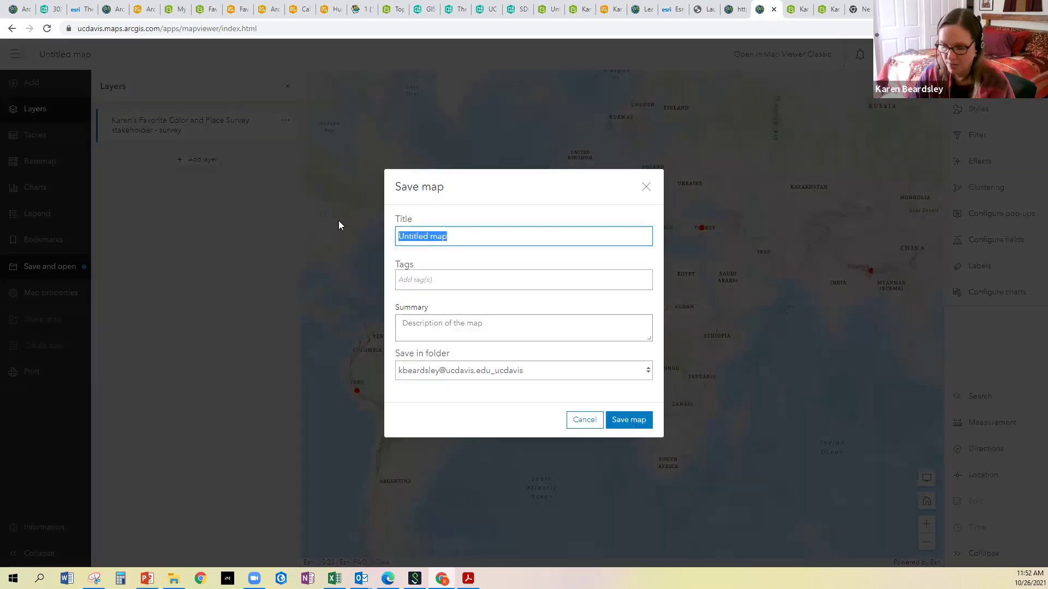
pyautogui.write("Karen's Favorite Color and Place")
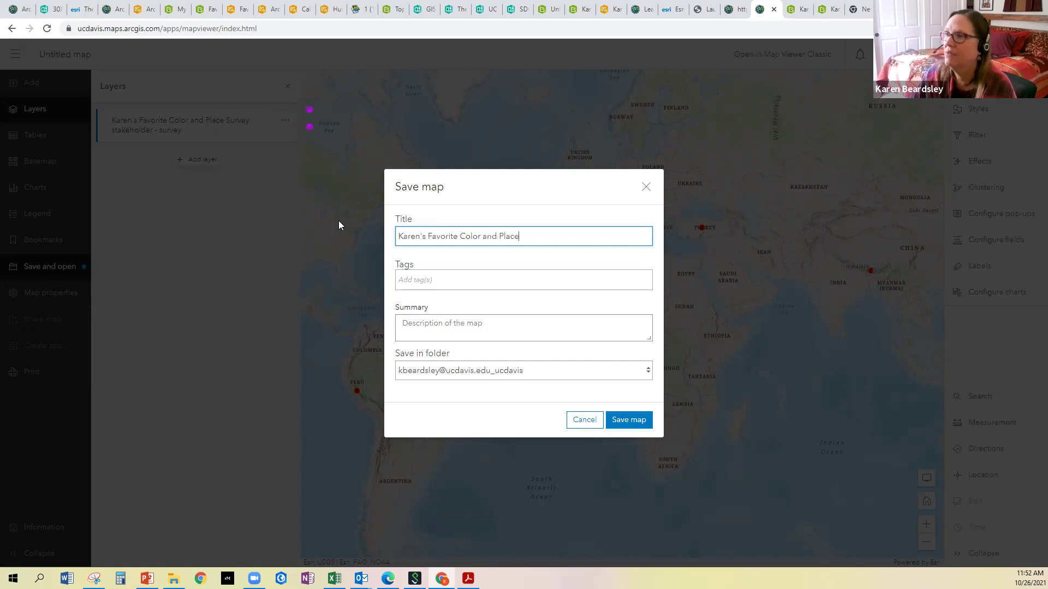
pyautogui.write(' Map')
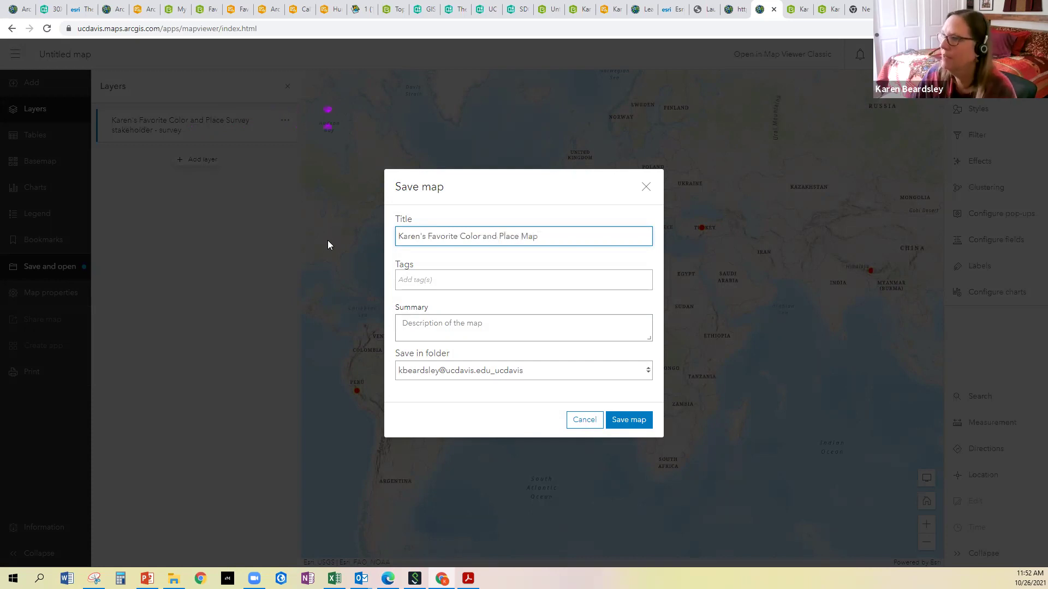
pyautogui.click(432, 282)
pyautogui.write('UC Davis')
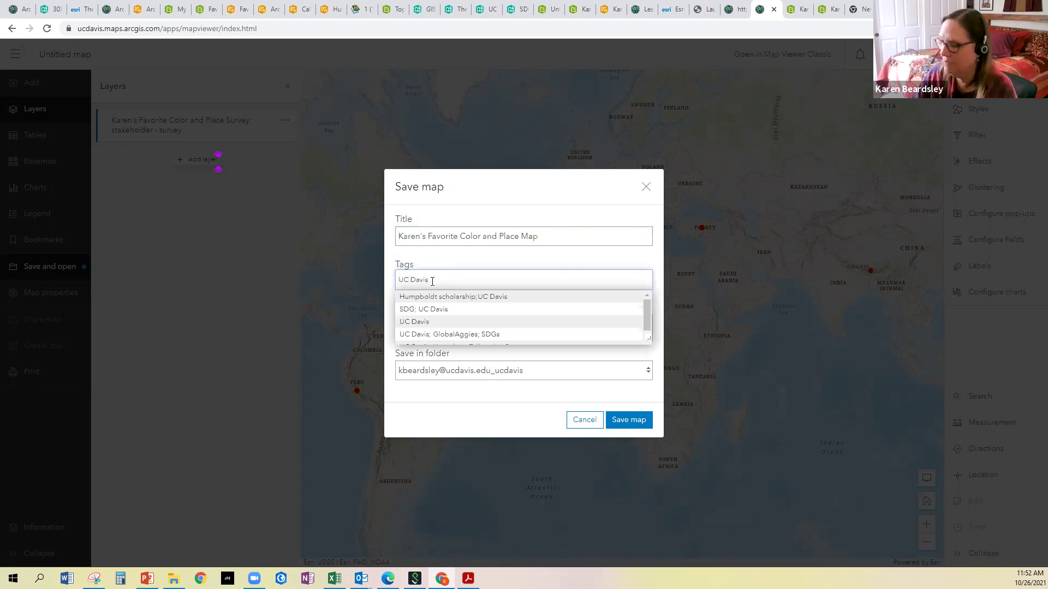
pyautogui.press('Return')
pyautogui.click(429, 323)
pyautogui.write('Karens')
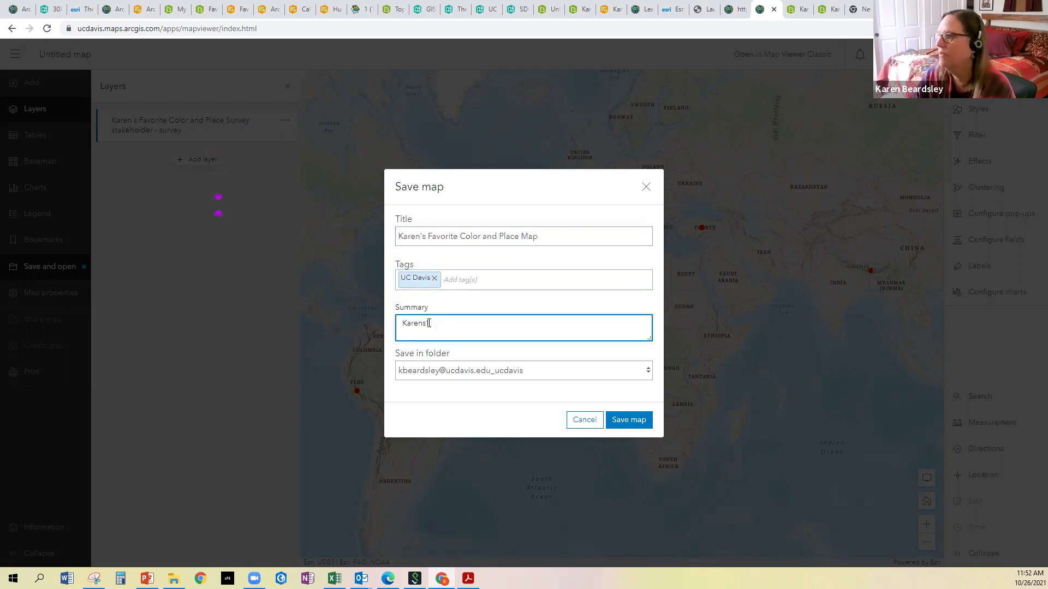
pyautogui.write("'s cpo;")
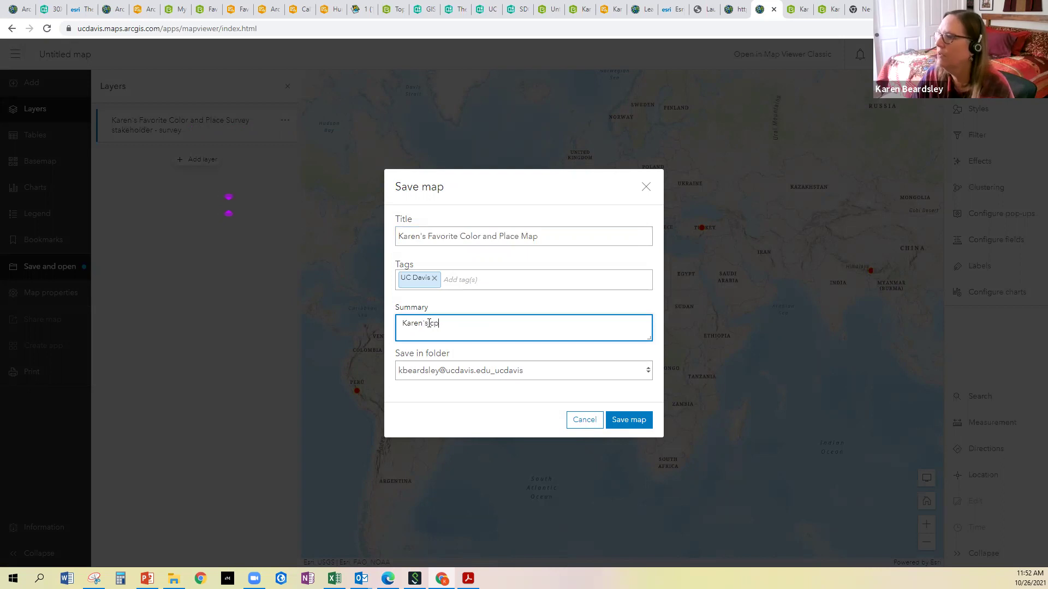
pyautogui.press('BackSpace')
pyautogui.press('BackSpace')
pyautogui.press('BackSpace')
pyautogui.write('olor and place map')
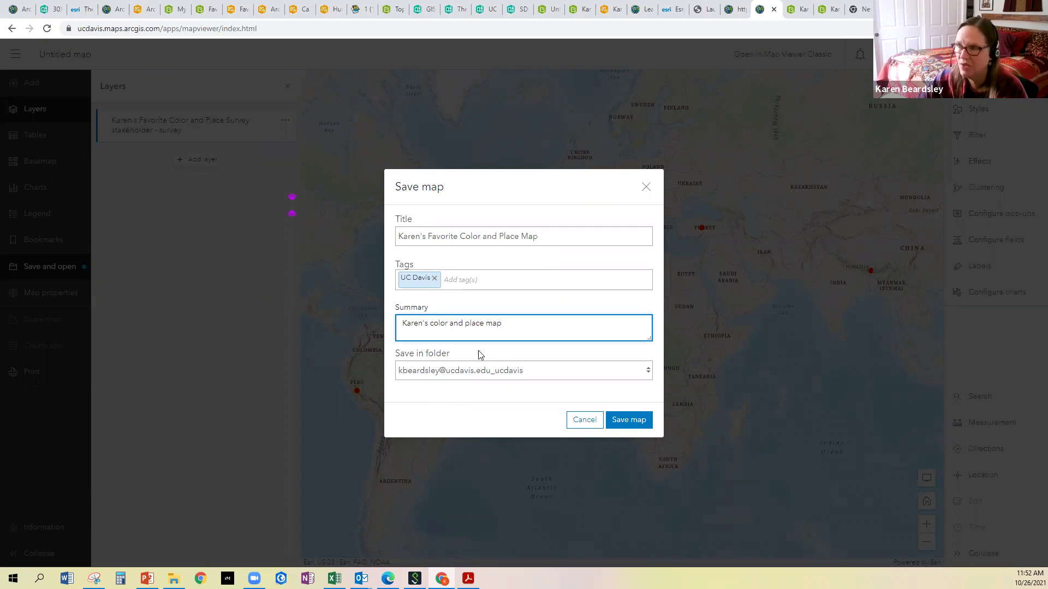
pyautogui.click(618, 419)
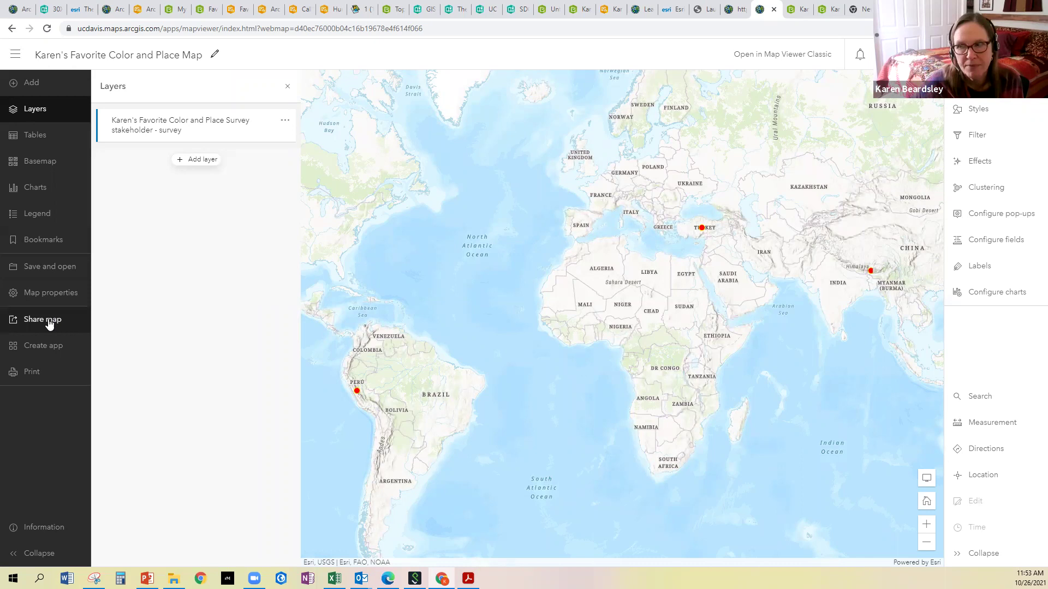
# Share the map with Everyone (public) and update the survey layer's sharing to match
pyautogui.click(31, 324)
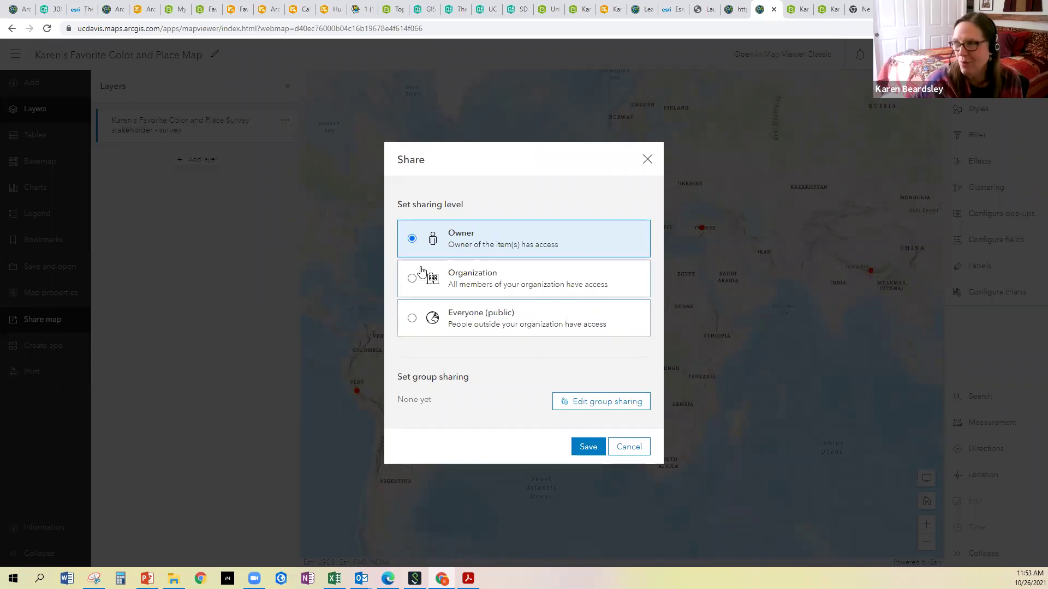
pyautogui.click(413, 320)
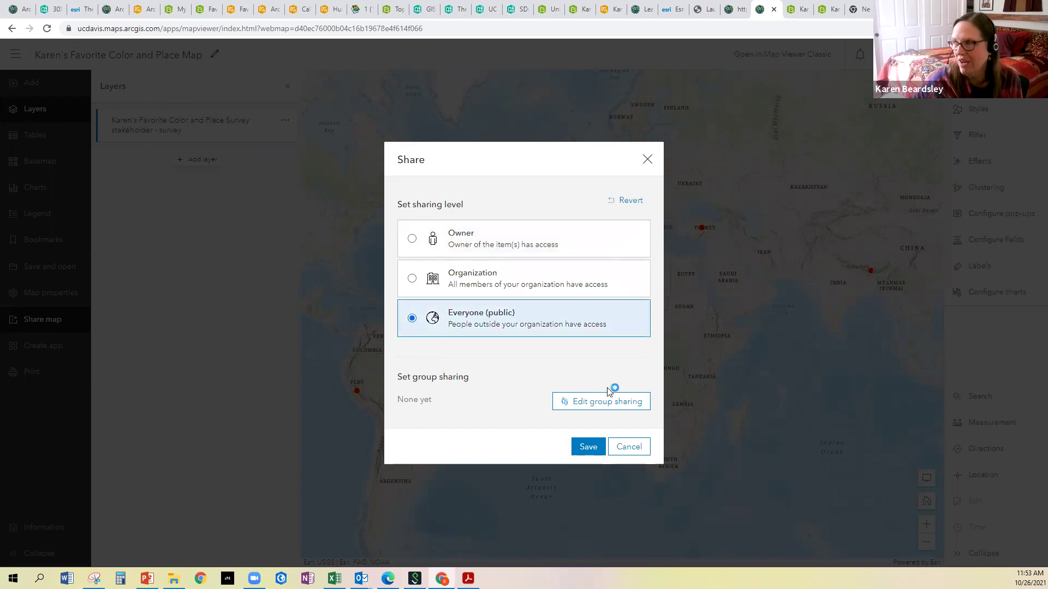
pyautogui.click(600, 404)
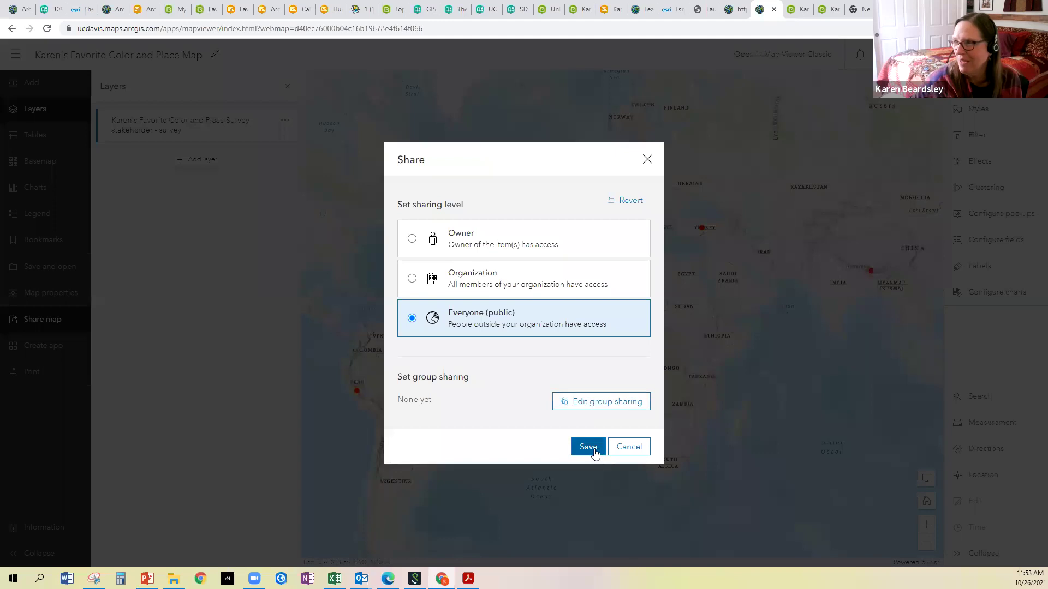
pyautogui.click(588, 447)
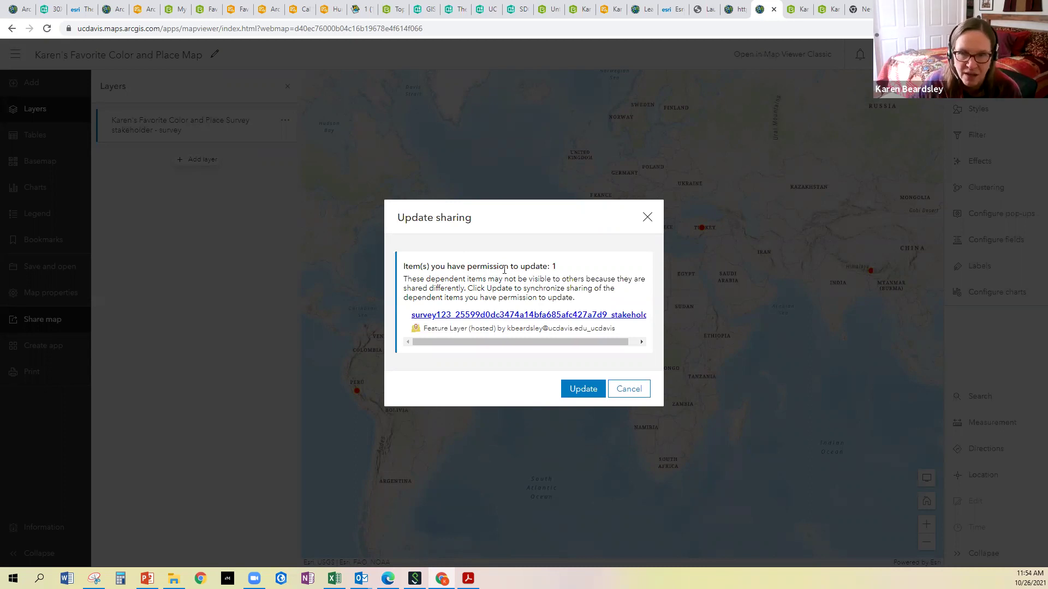
pyautogui.click(583, 389)
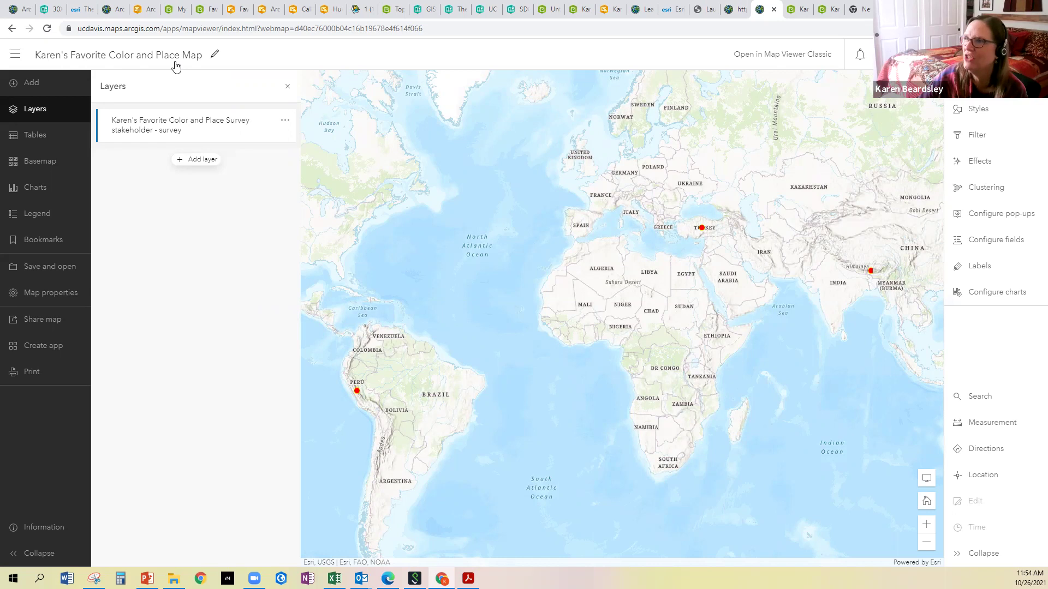
# Return to the ArcGIS Online home page and launch Dashboards from the app launcher
pyautogui.click(16, 59)
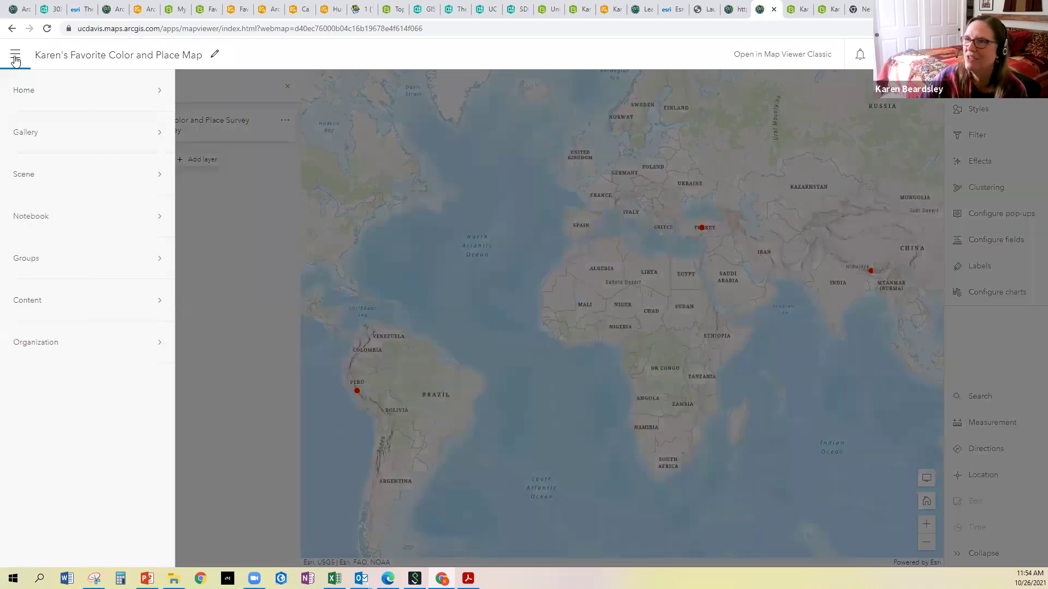
pyautogui.click(17, 90)
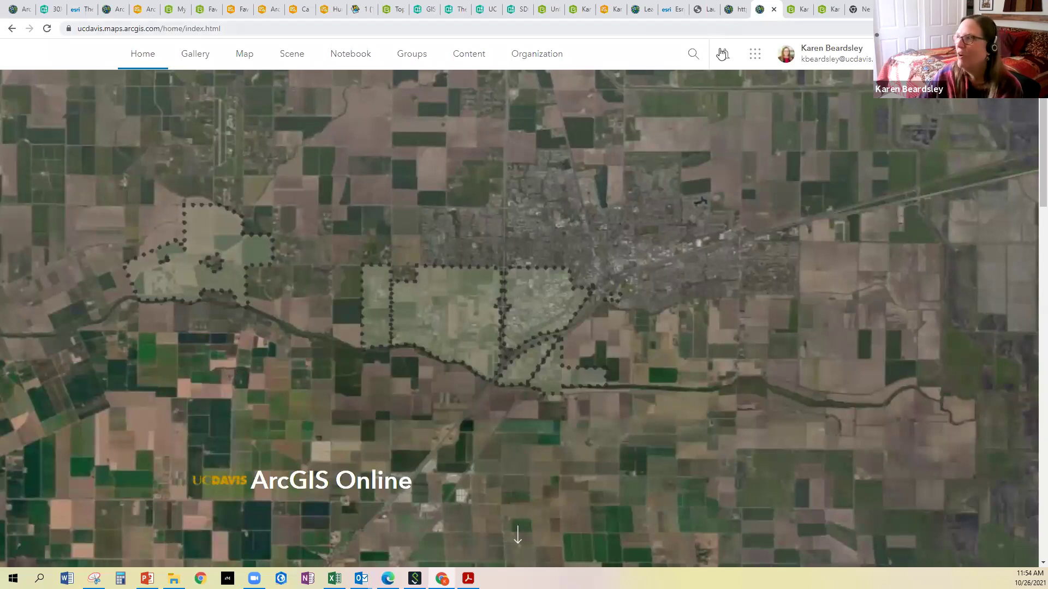
pyautogui.click(755, 57)
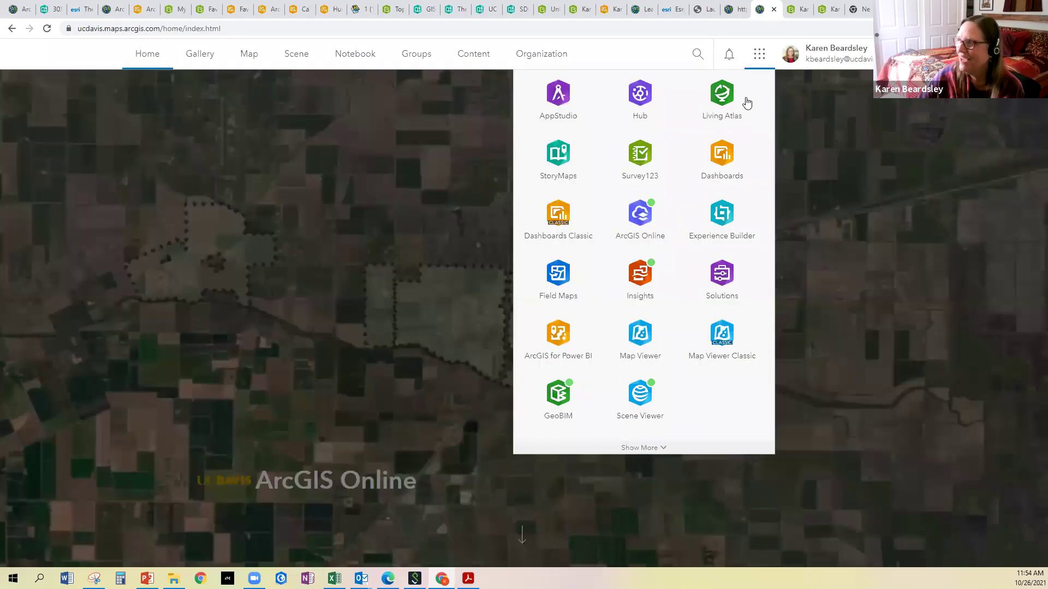
pyautogui.click(721, 152)
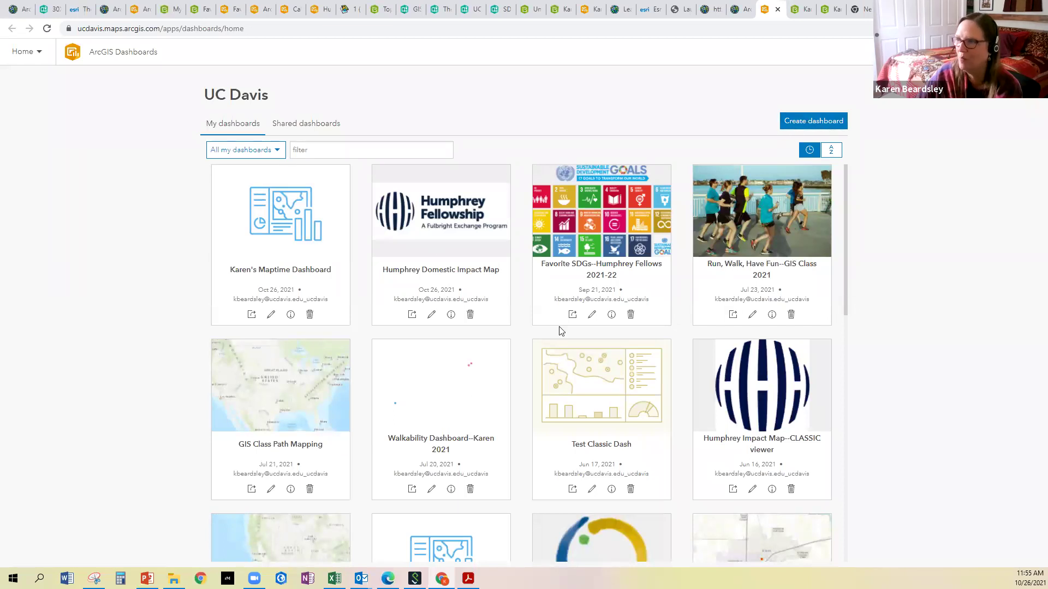
# Start a new dashboard titled as the owner's Favorite Color and Place Dashboard, tagged UC Davis
pyautogui.click(808, 125)
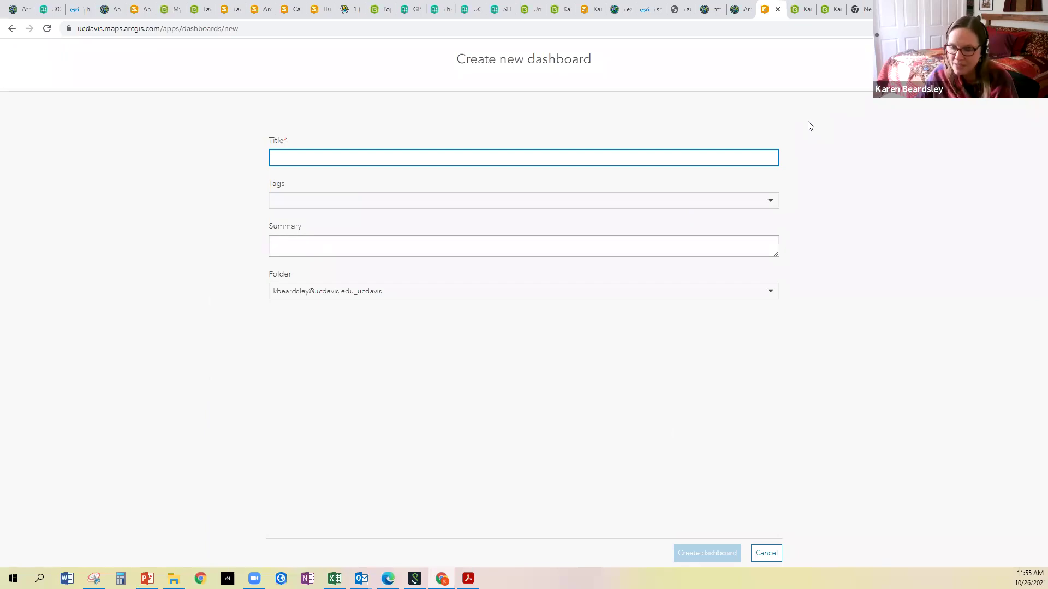
pyautogui.write('Karen')
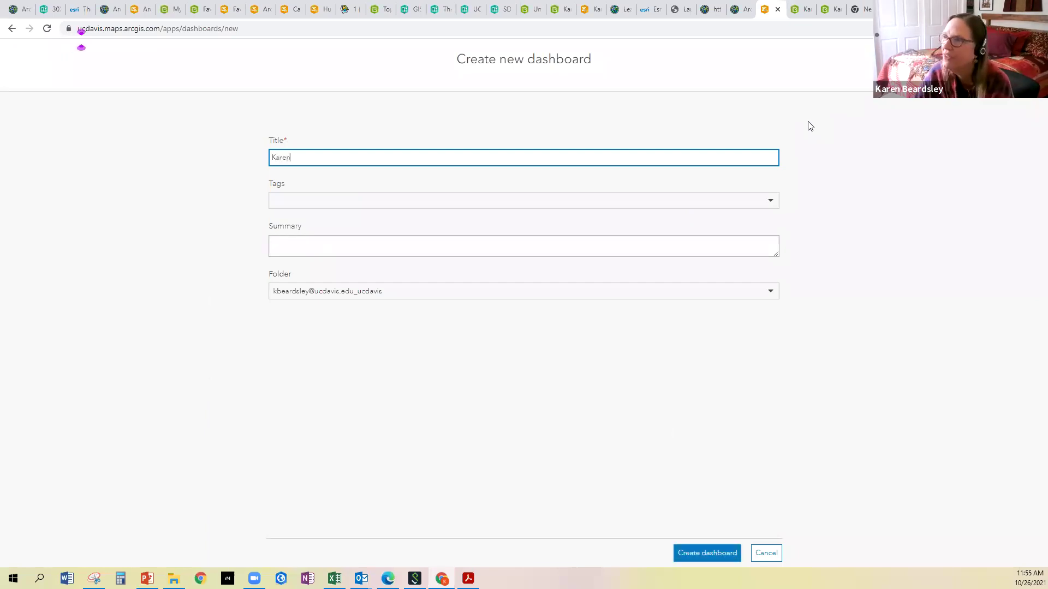
pyautogui.write("'s Favo")
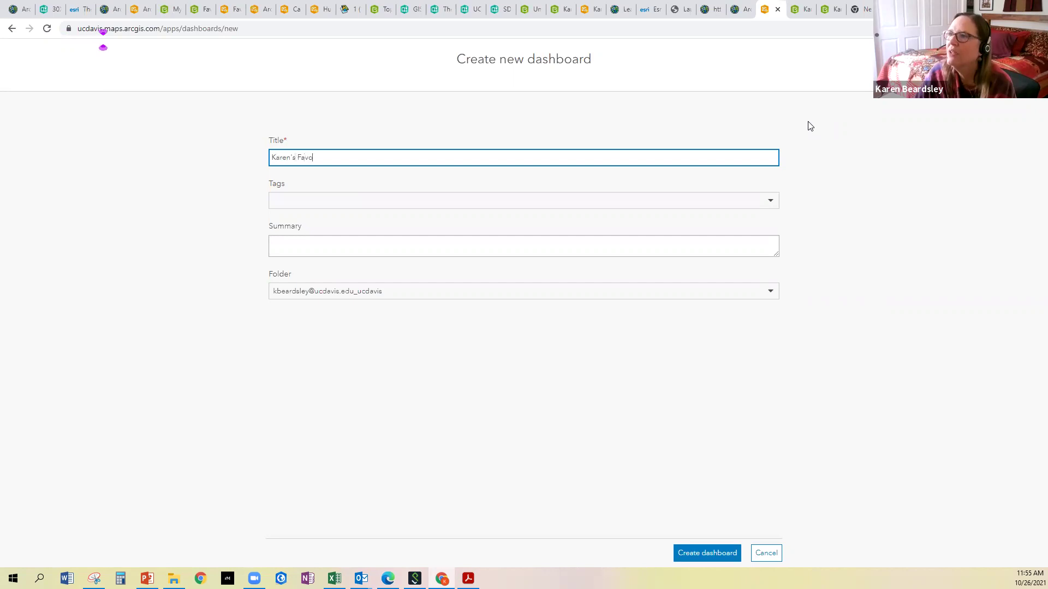
pyautogui.write('rite Co')
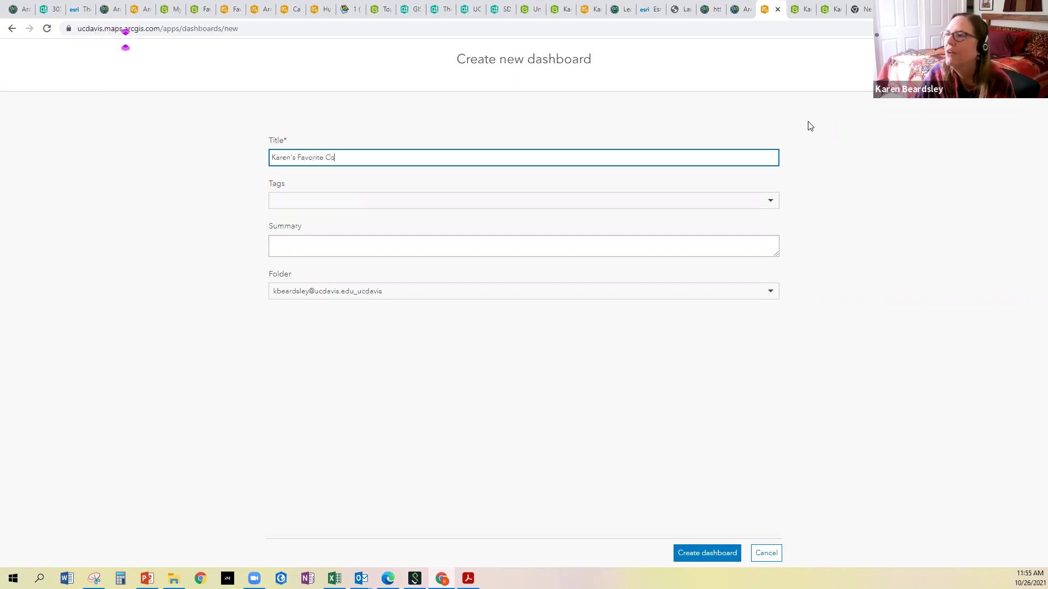
pyautogui.write('lor and Pla')
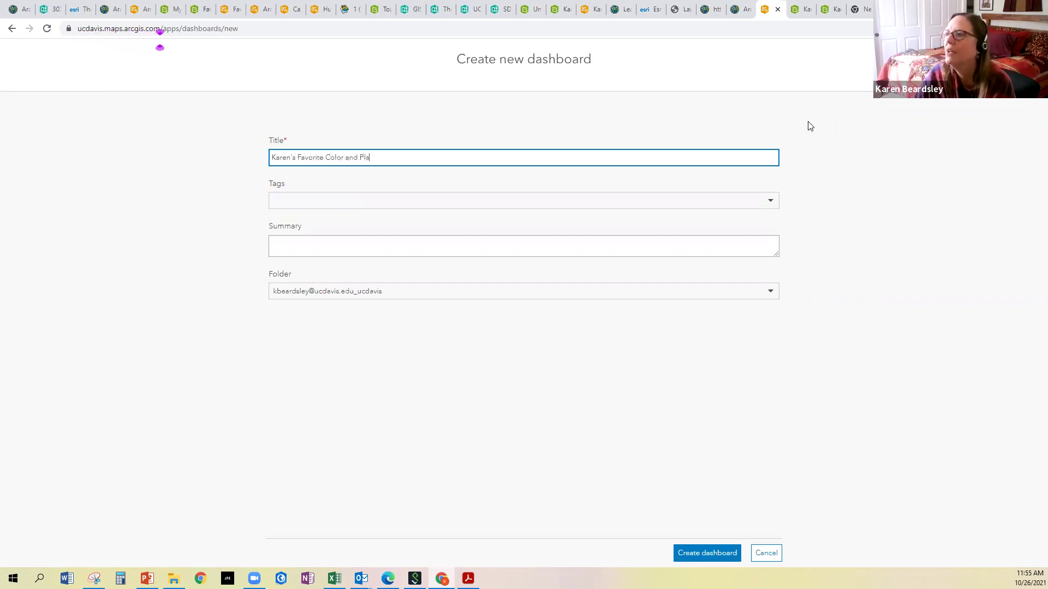
pyautogui.write('ce Dashboard')
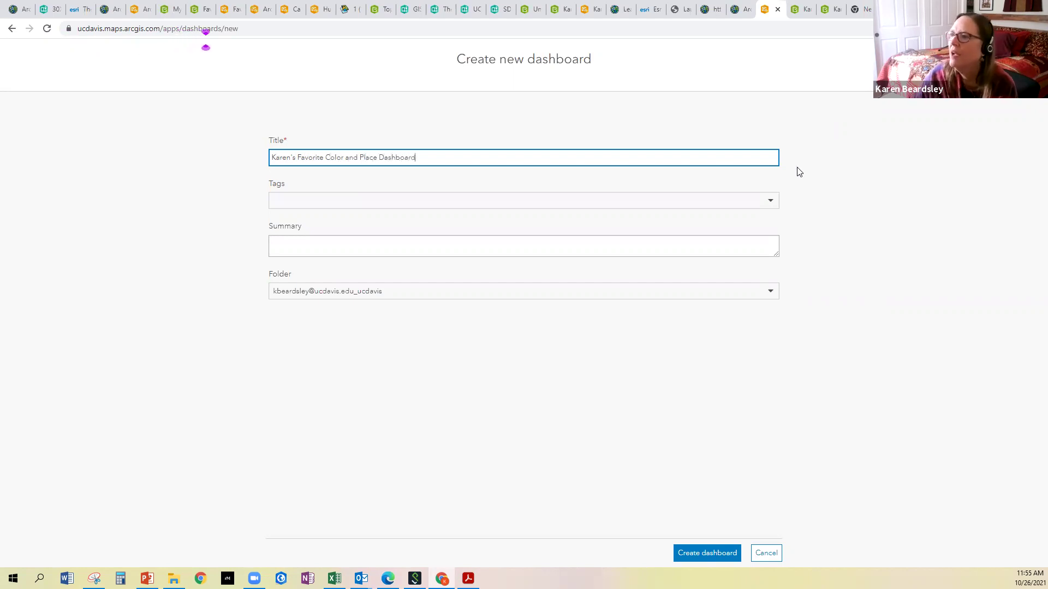
pyautogui.click(613, 201)
pyautogui.write('UC Davis')
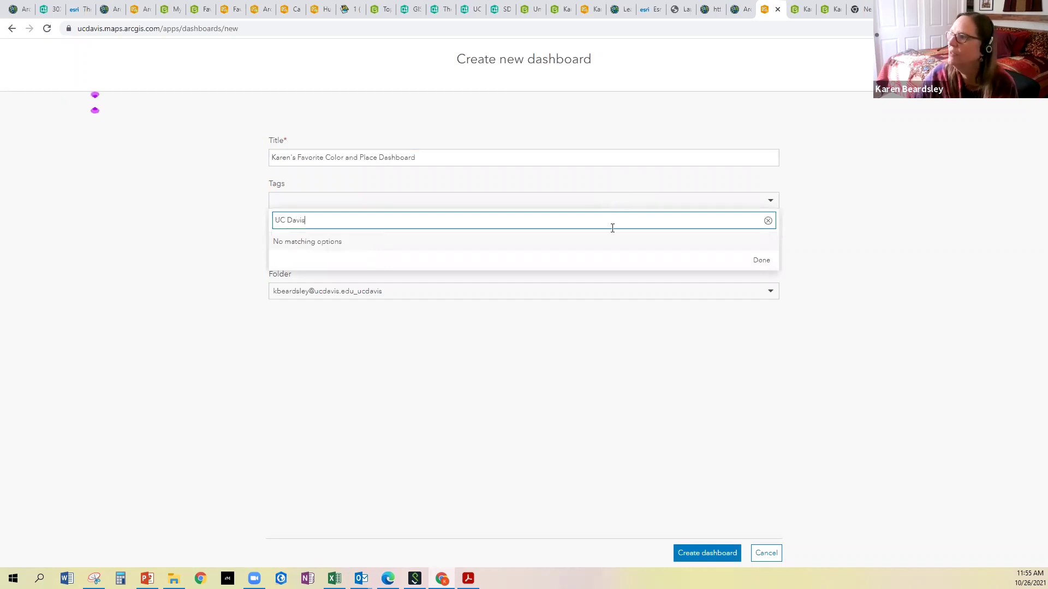
pyautogui.click(931, 267)
pyautogui.click(475, 201)
pyautogui.write('UC Davis')
pyautogui.press('Return')
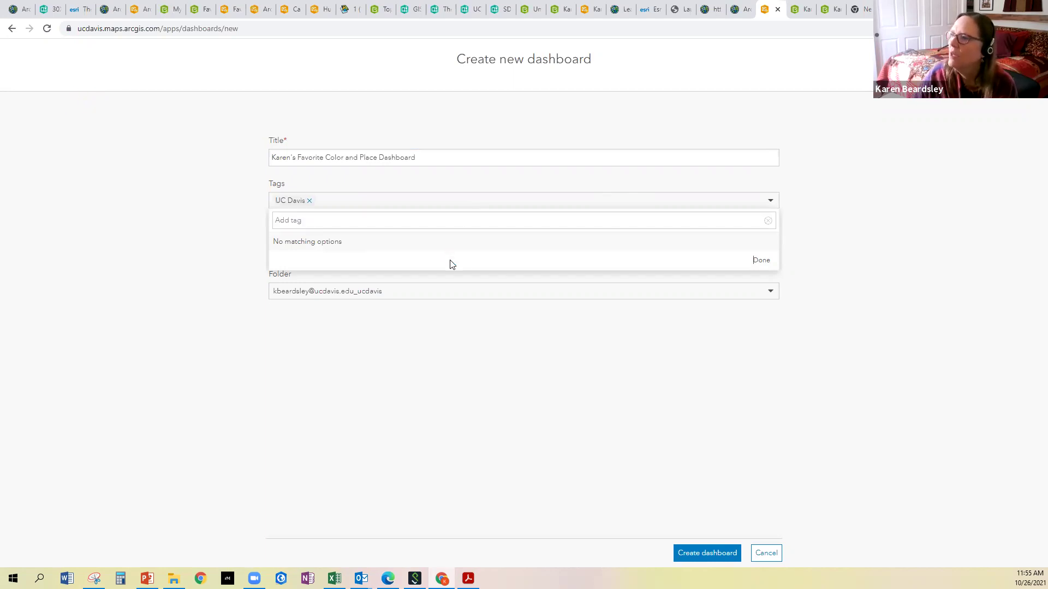
pyautogui.click(649, 322)
# Add a short dashboard summary and create the dashboard
pyautogui.click(596, 245)
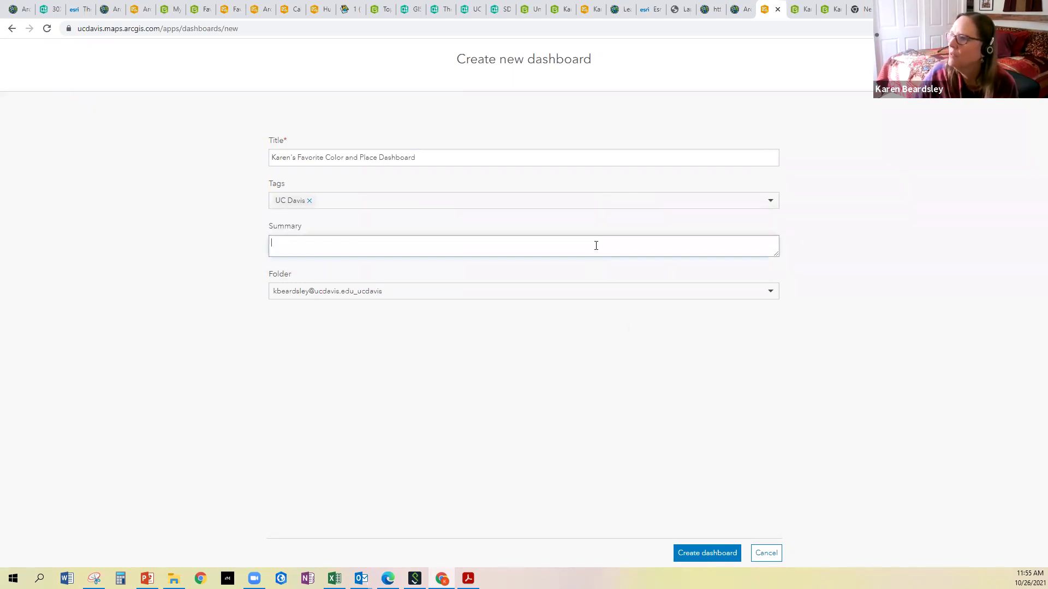
pyautogui.write("Karen's dashbaor")
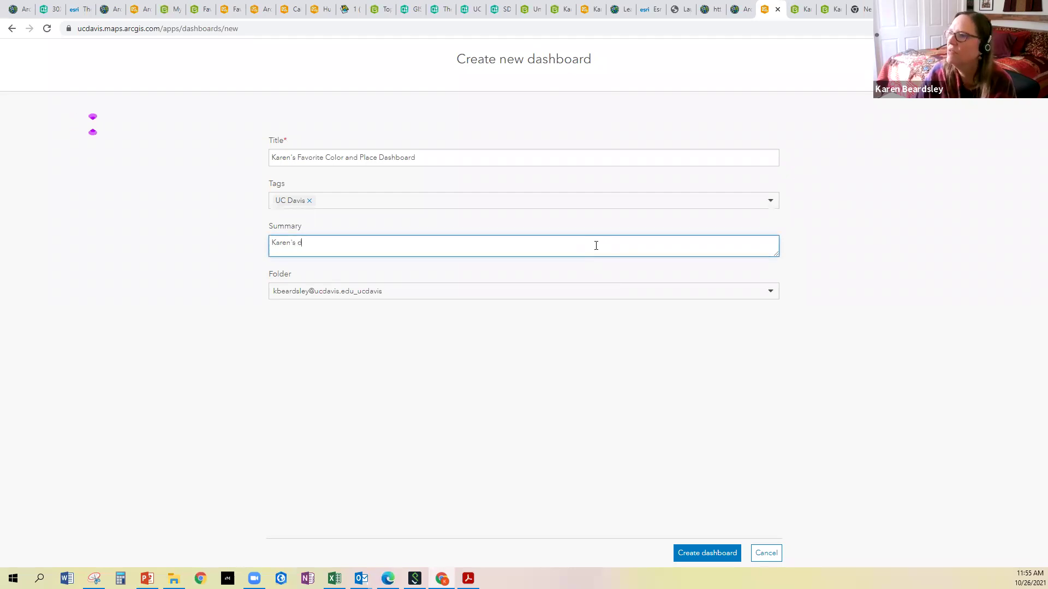
pyautogui.press('BackSpace')
pyautogui.press('BackSpace')
pyautogui.press('BackSpace')
pyautogui.write('oard')
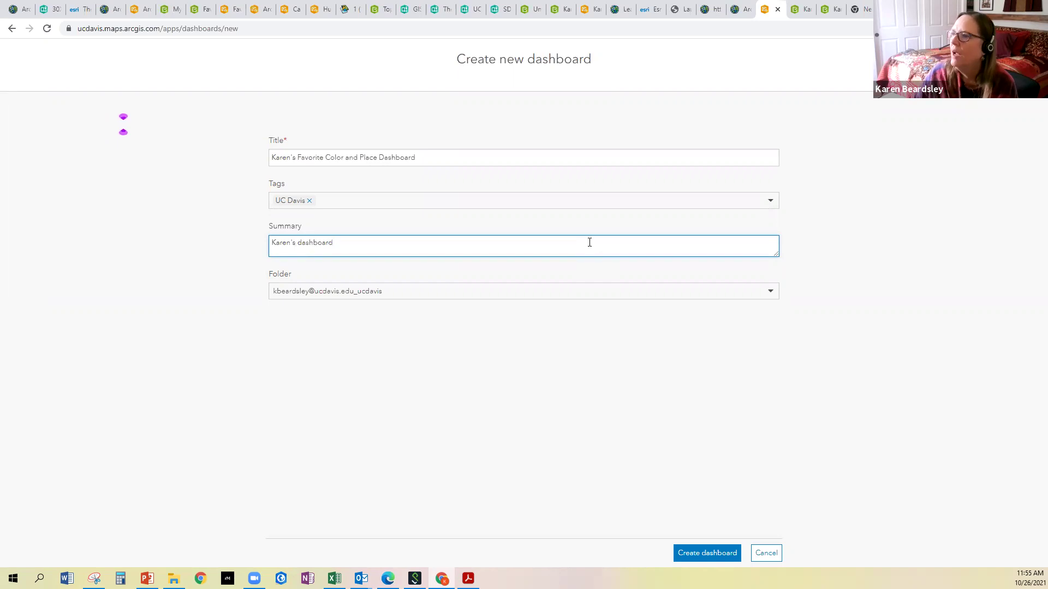
pyautogui.click(707, 553)
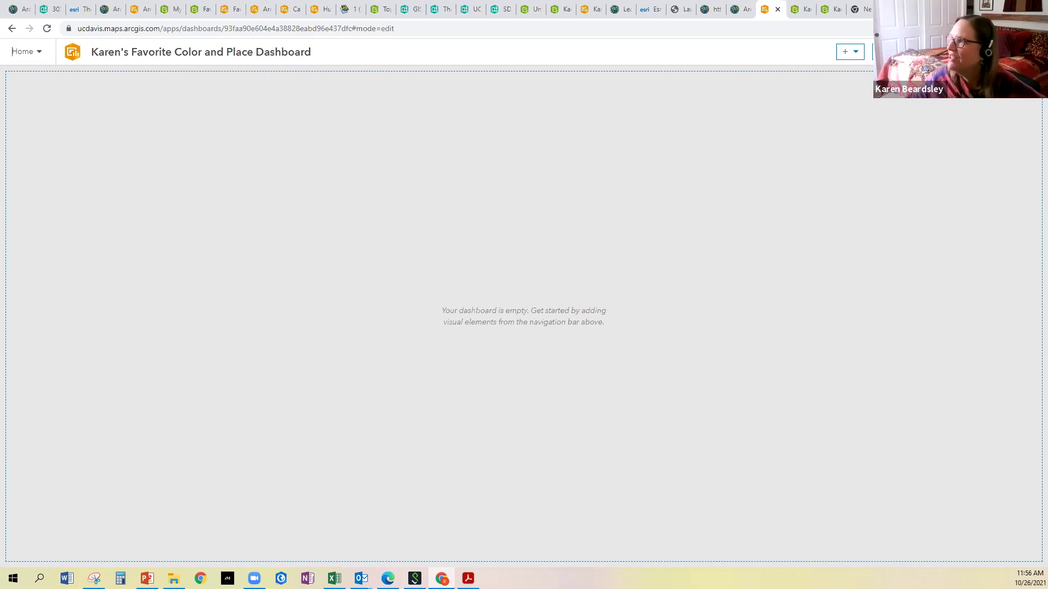
# Add a map element based on the Favorite Color and Place Map
pyautogui.click(854, 56)
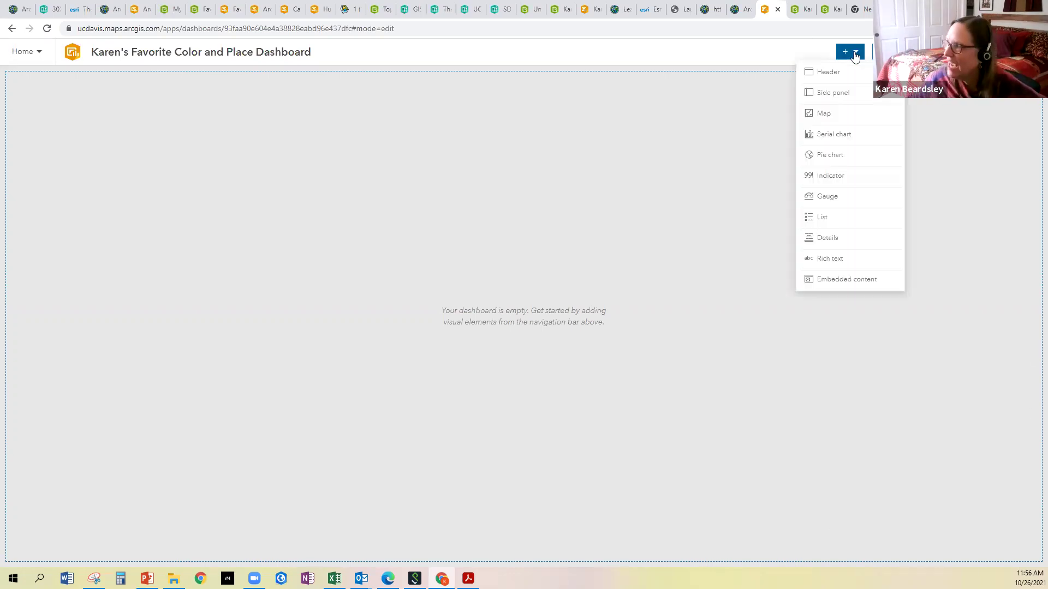
pyautogui.click(830, 117)
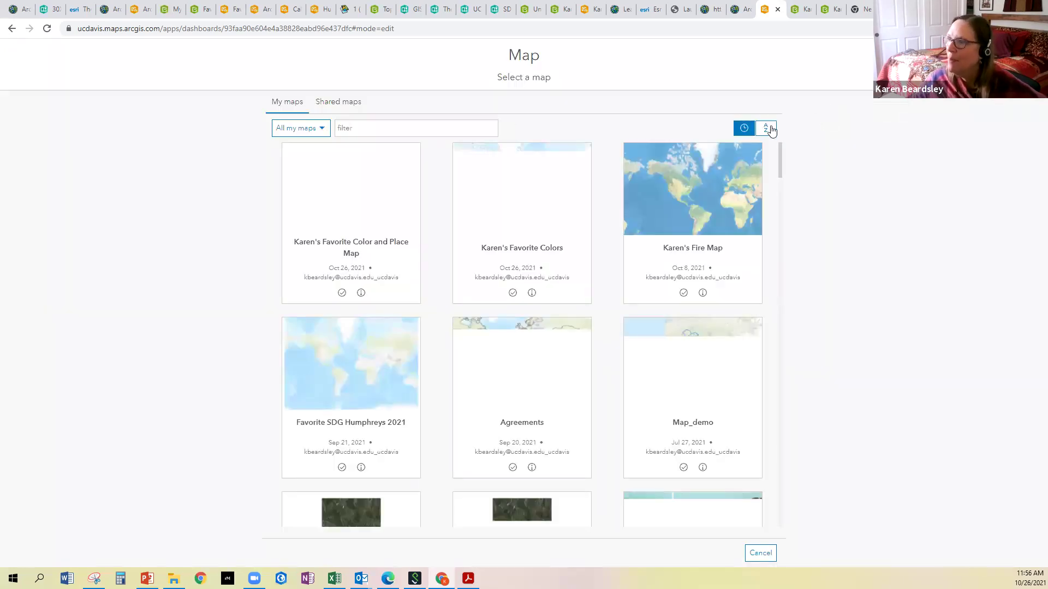
pyautogui.moveTo(336, 225)
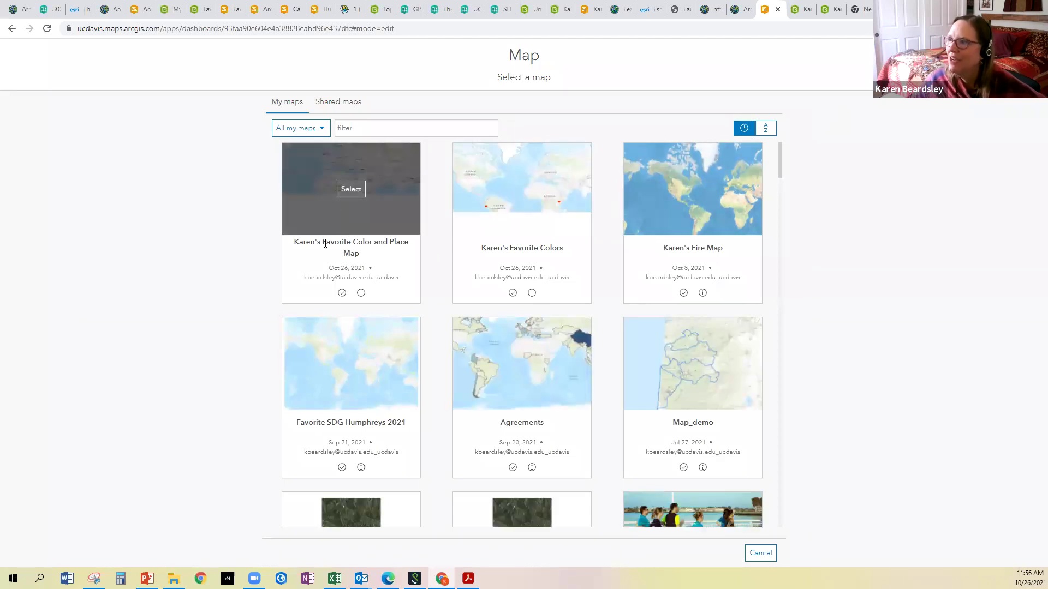
pyautogui.click(353, 192)
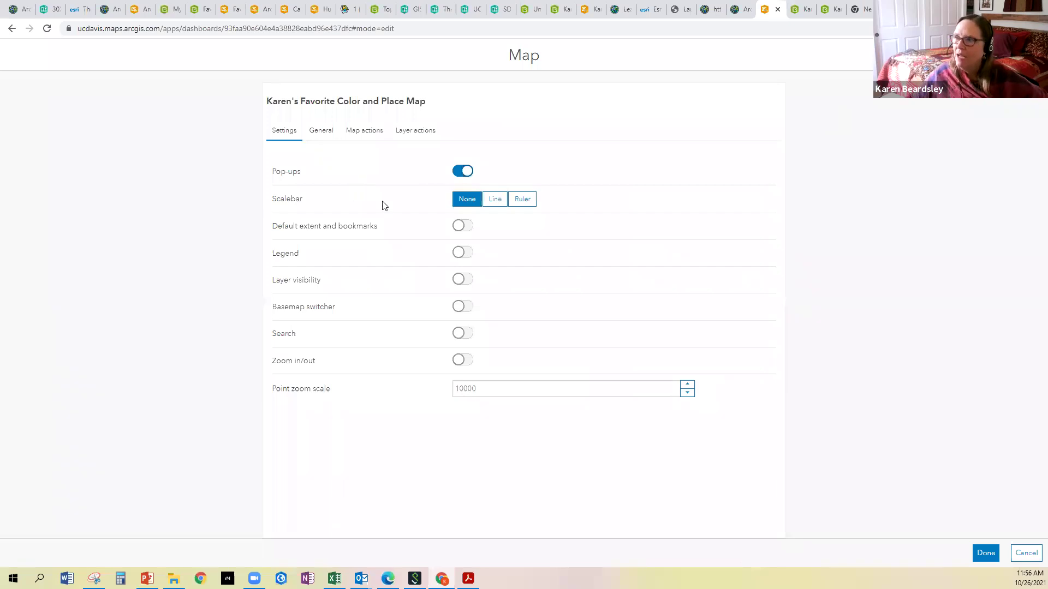
# Enable default extent, bookmarks, legend, layer visibility, basemap switching, search and zoom, then place the map
pyautogui.click(458, 226)
pyautogui.click(459, 252)
pyautogui.click(459, 280)
pyautogui.click(459, 306)
pyautogui.click(459, 333)
pyautogui.click(459, 359)
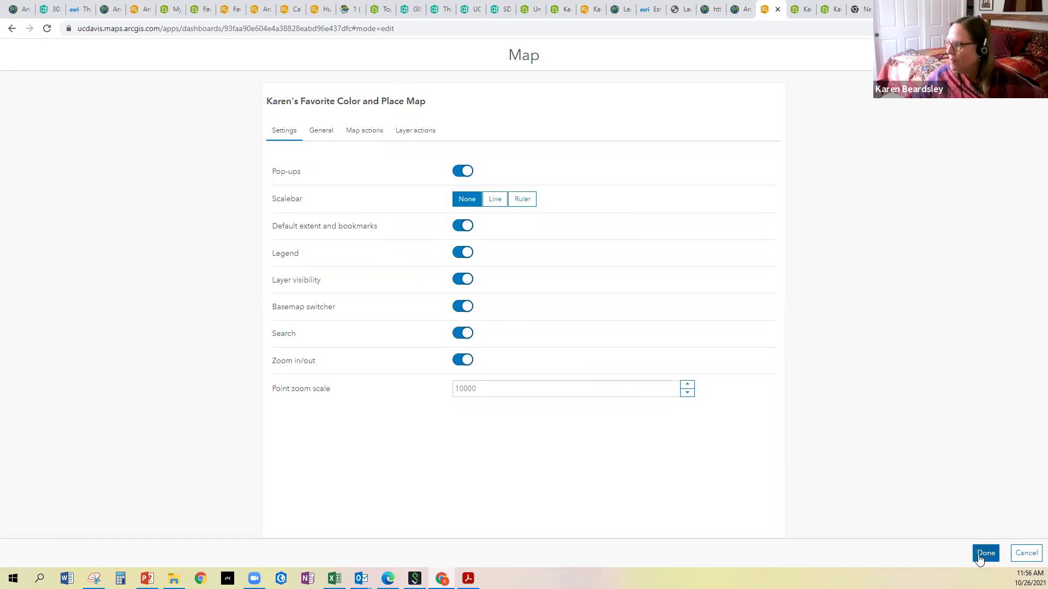
pyautogui.click(980, 553)
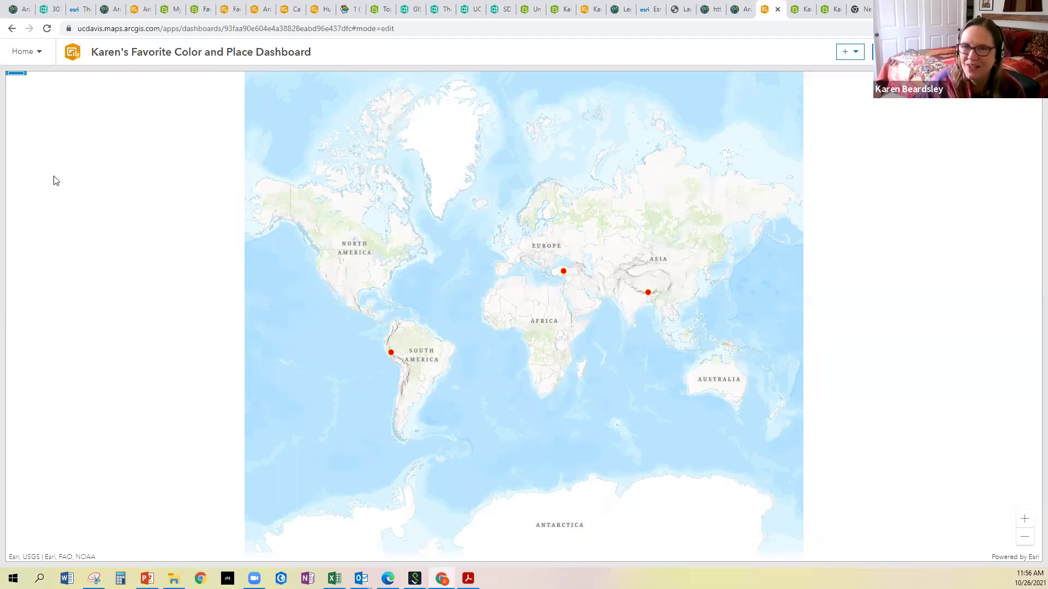
pyautogui.click(854, 54)
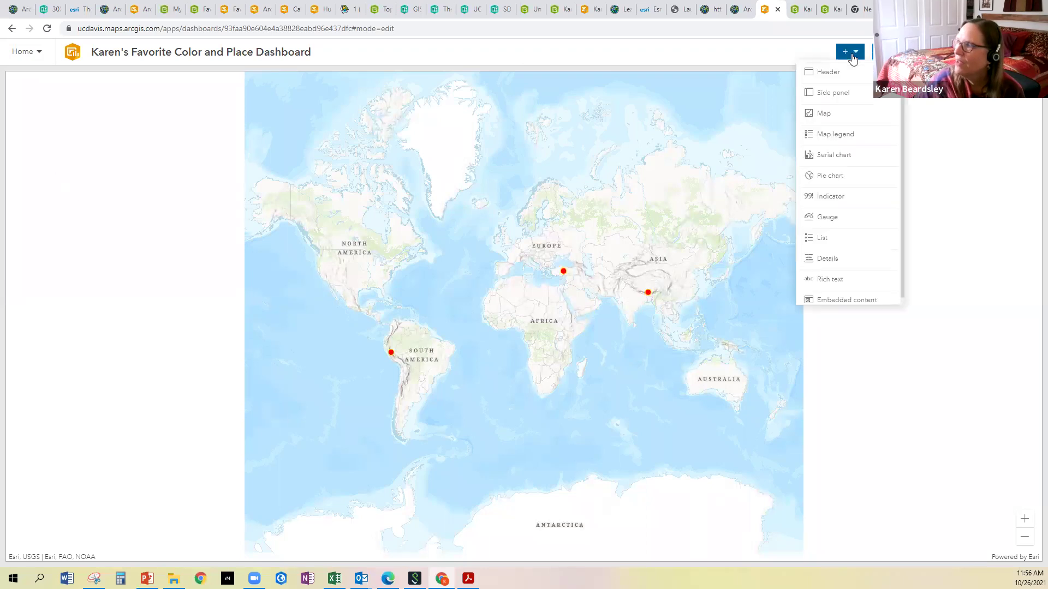
# Add an indicator on the survey layer with the top text 'Number of Entries'
pyautogui.click(823, 199)
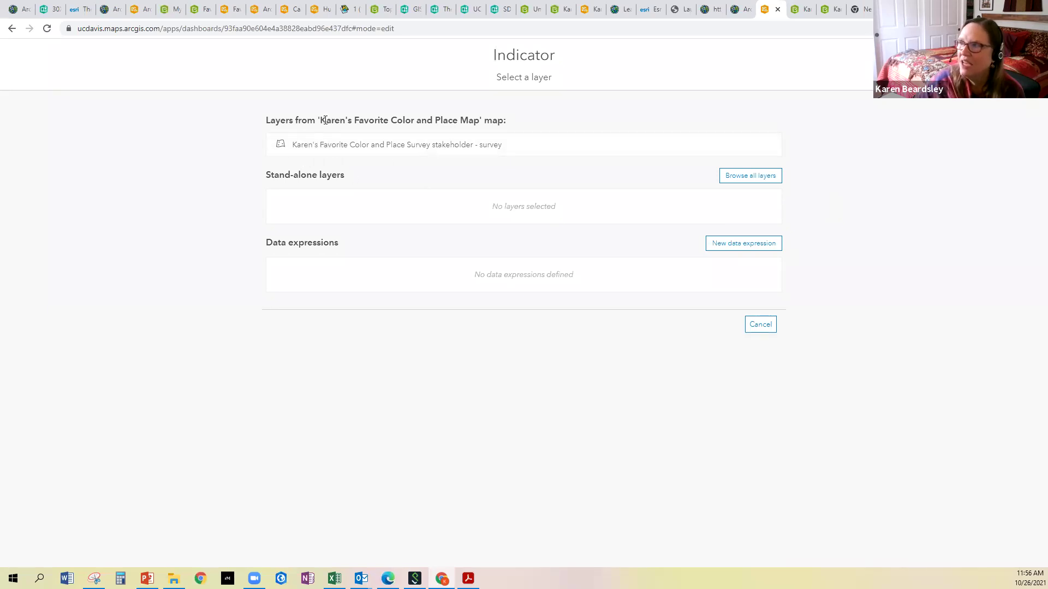
pyautogui.click(322, 149)
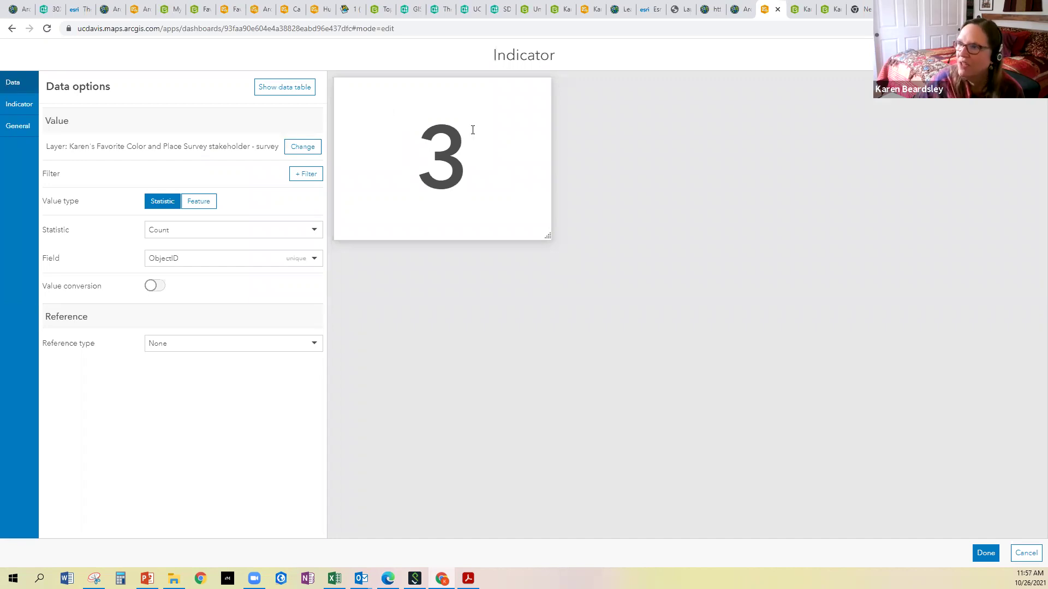
pyautogui.click(19, 104)
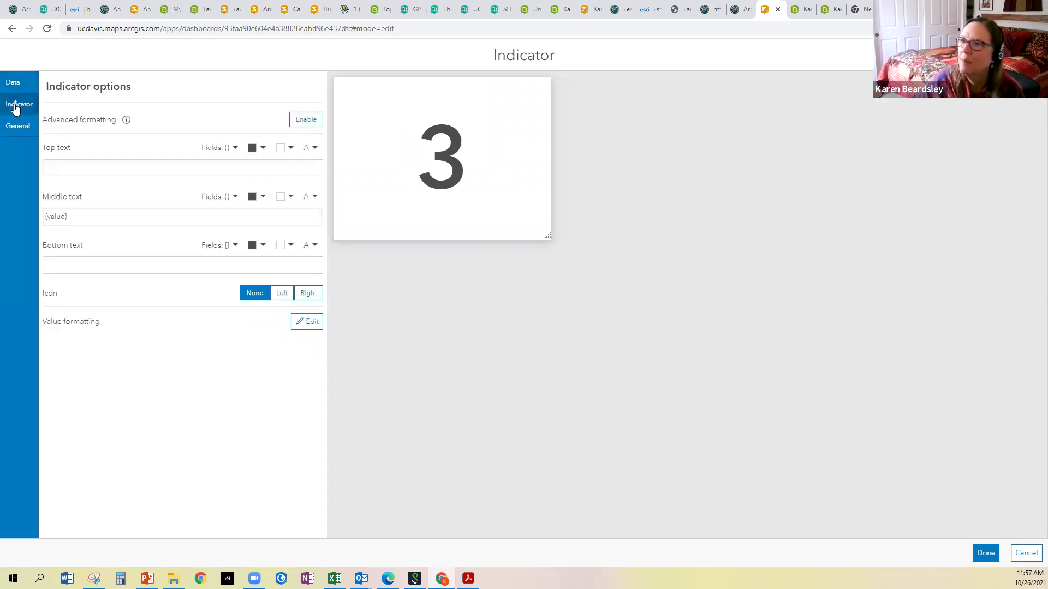
pyautogui.click(88, 168)
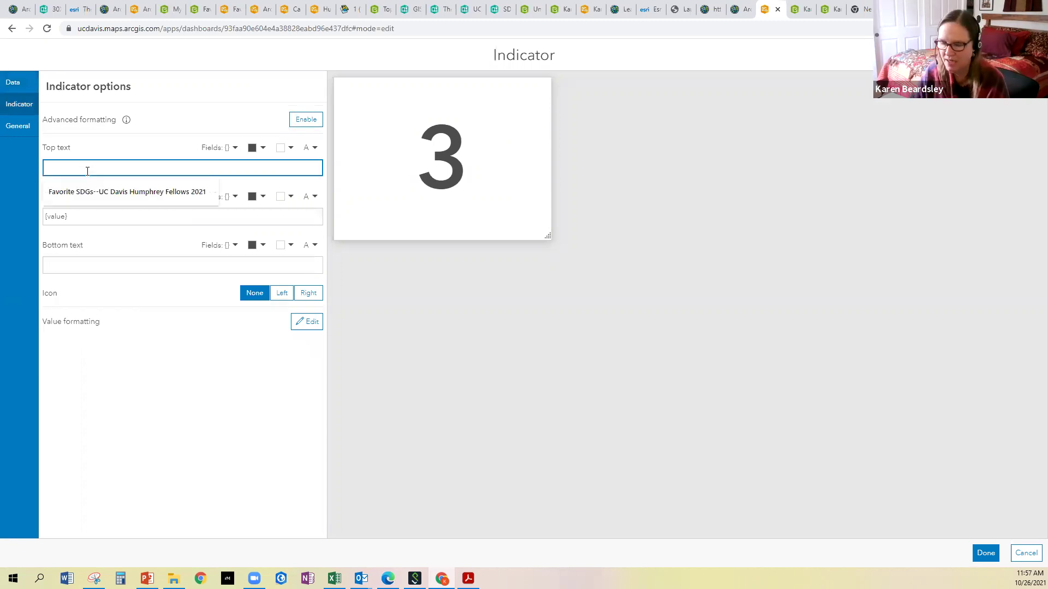
pyautogui.write('Number of e')
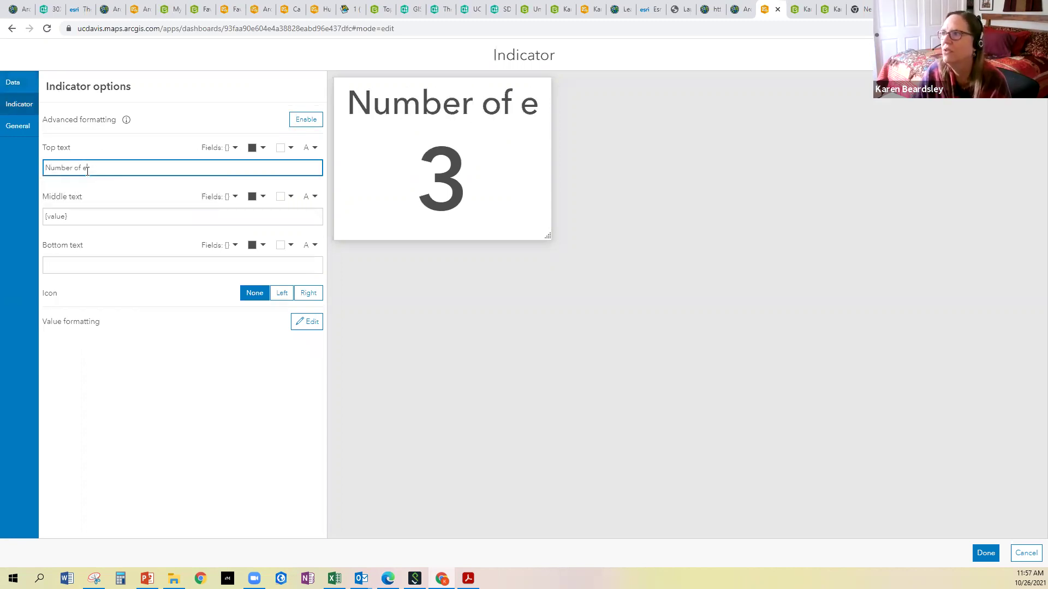
pyautogui.press('BackSpace')
pyautogui.write('Entries')
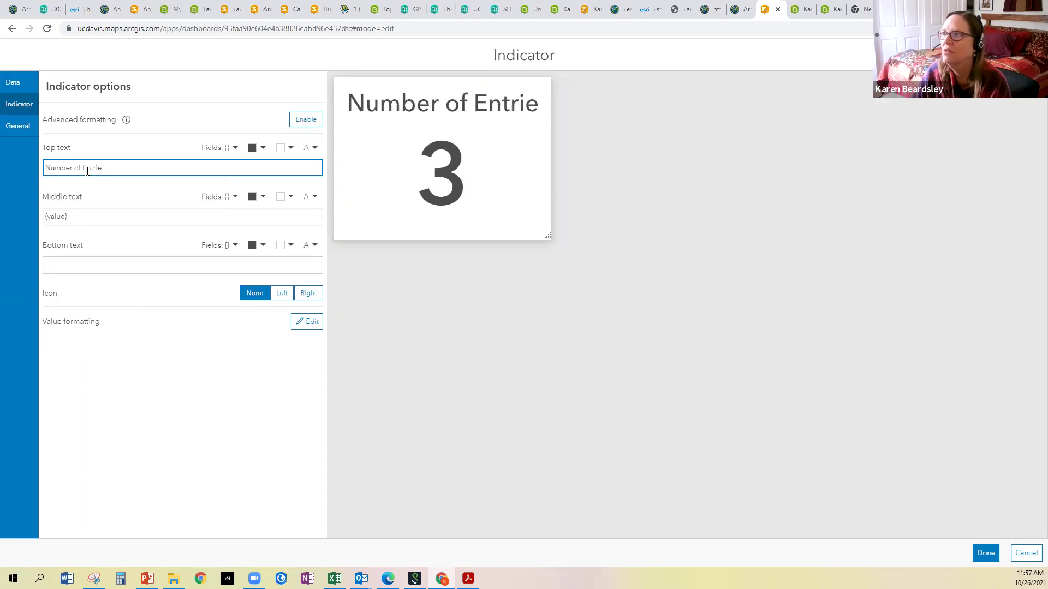
# Caption the indicator with the owner's survey name below the count and narrow its panel
pyautogui.click(72, 269)
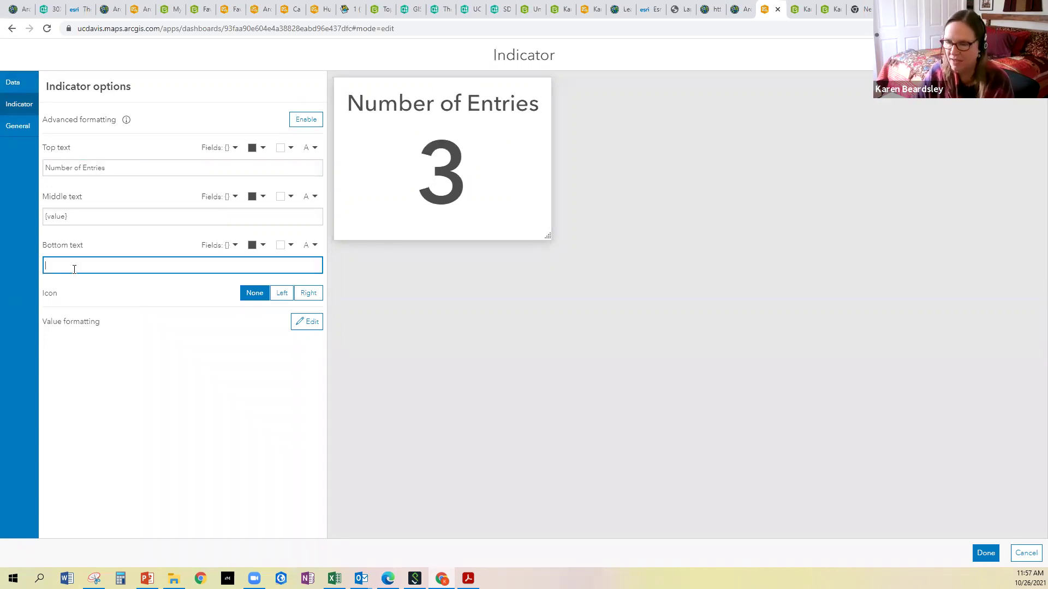
pyautogui.write("on Karen's su")
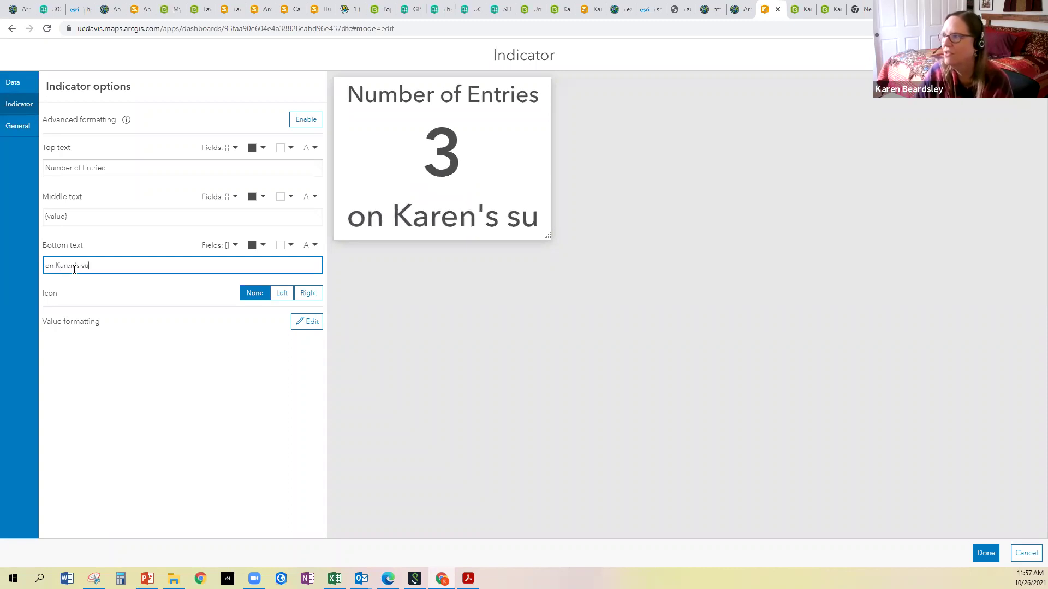
pyautogui.write('rvey')
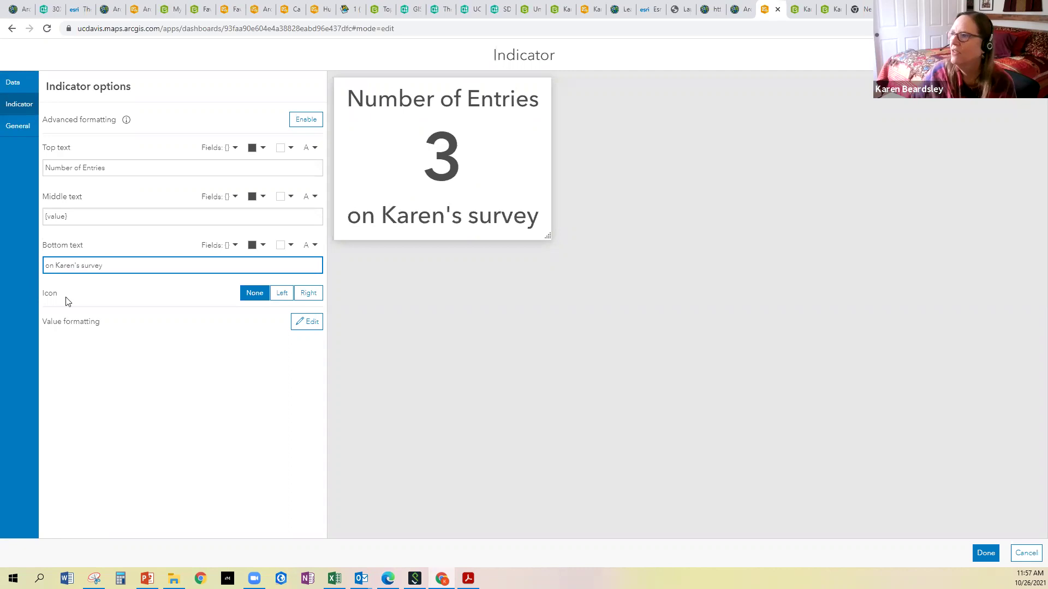
pyautogui.click(985, 553)
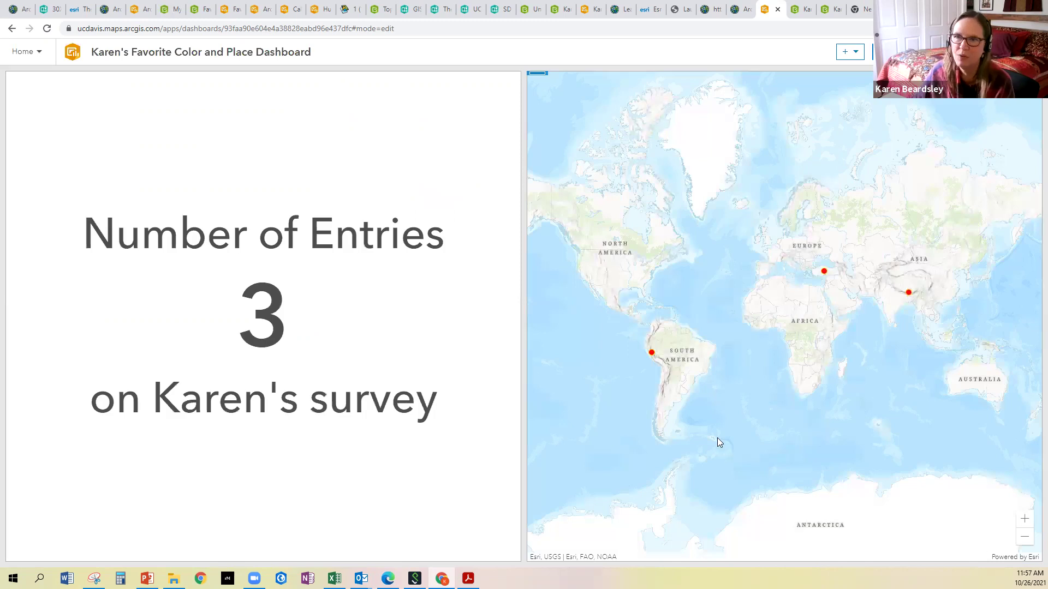
pyautogui.moveTo(520, 274); pyautogui.dragTo(202, 246)
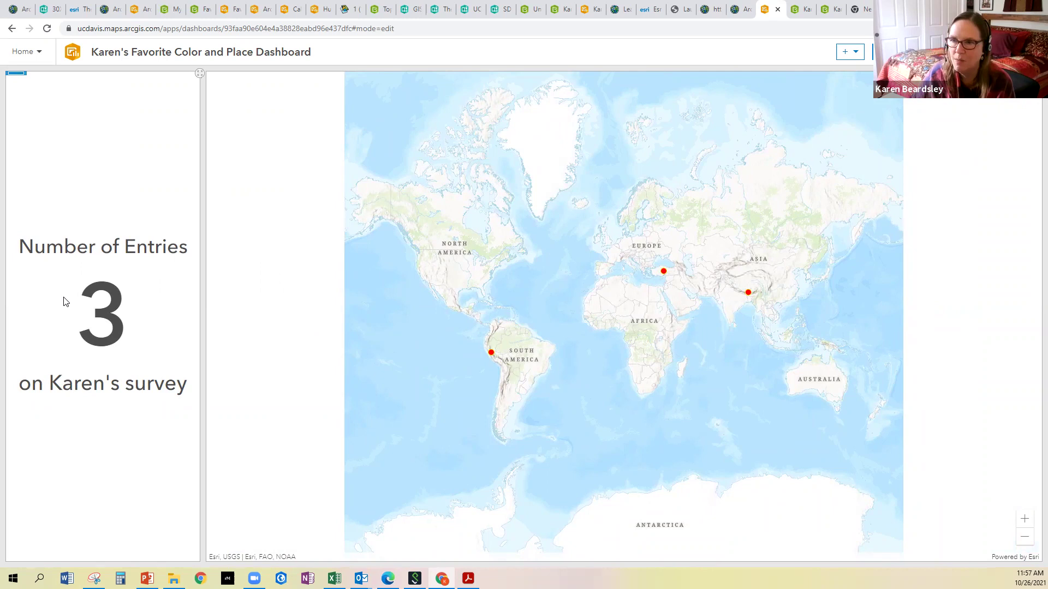
# Add a serial bar chart on the survey layer, categorized by Favorite color
pyautogui.click(859, 55)
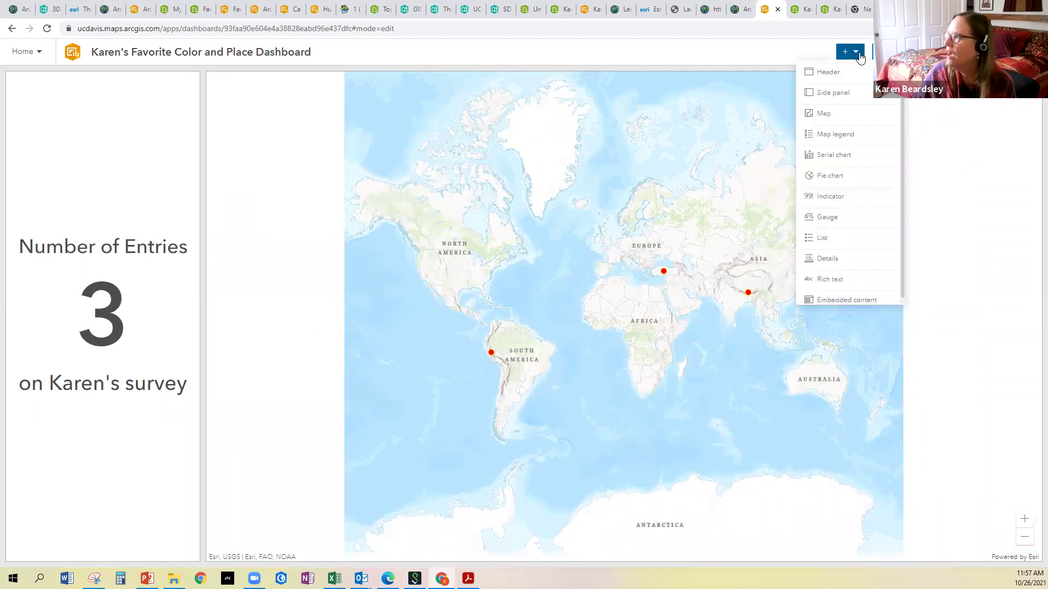
pyautogui.click(820, 160)
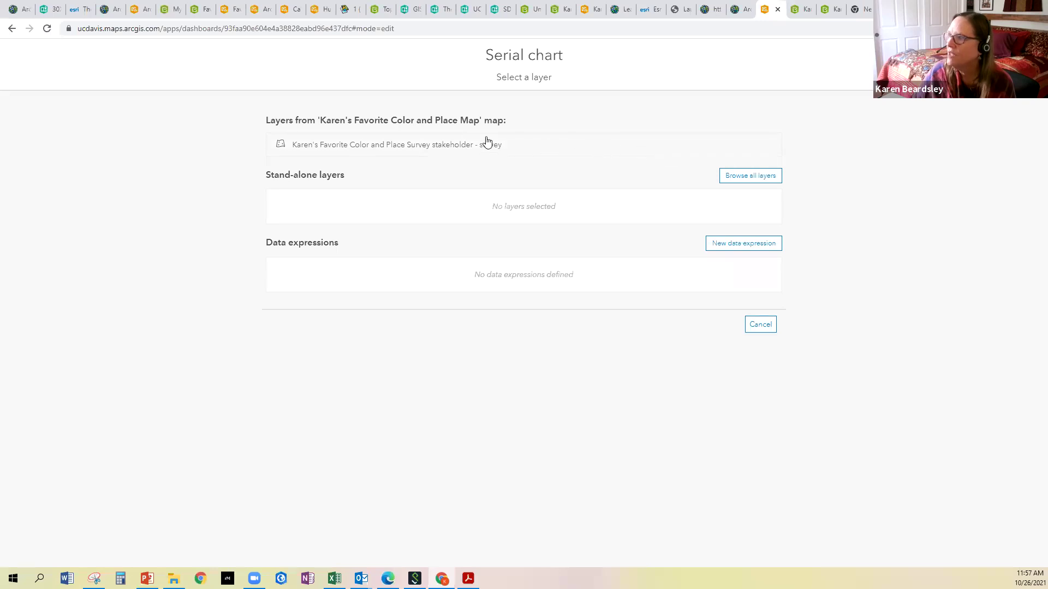
pyautogui.click(453, 150)
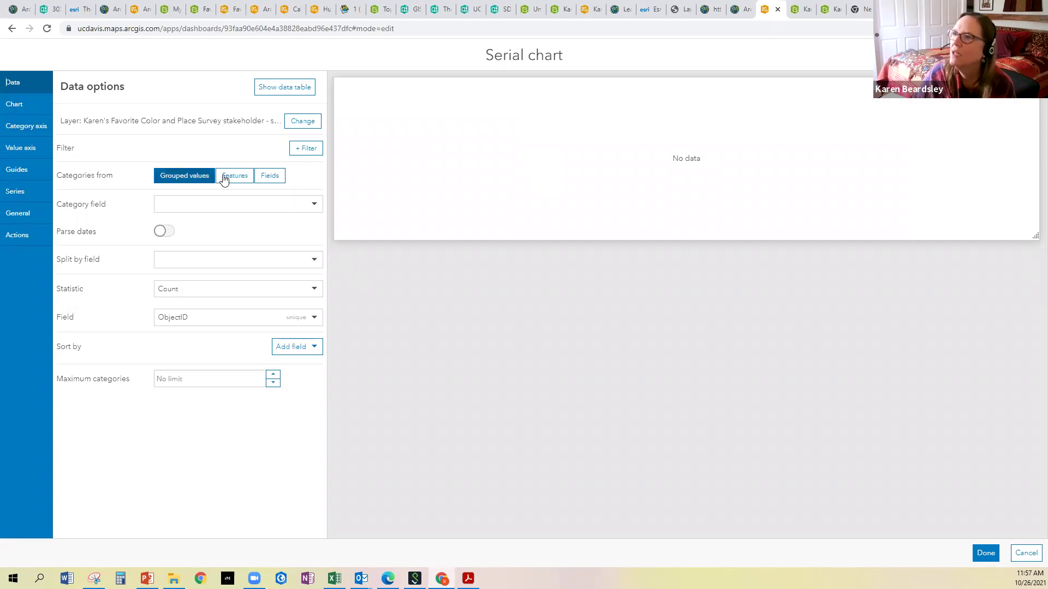
pyautogui.click(214, 203)
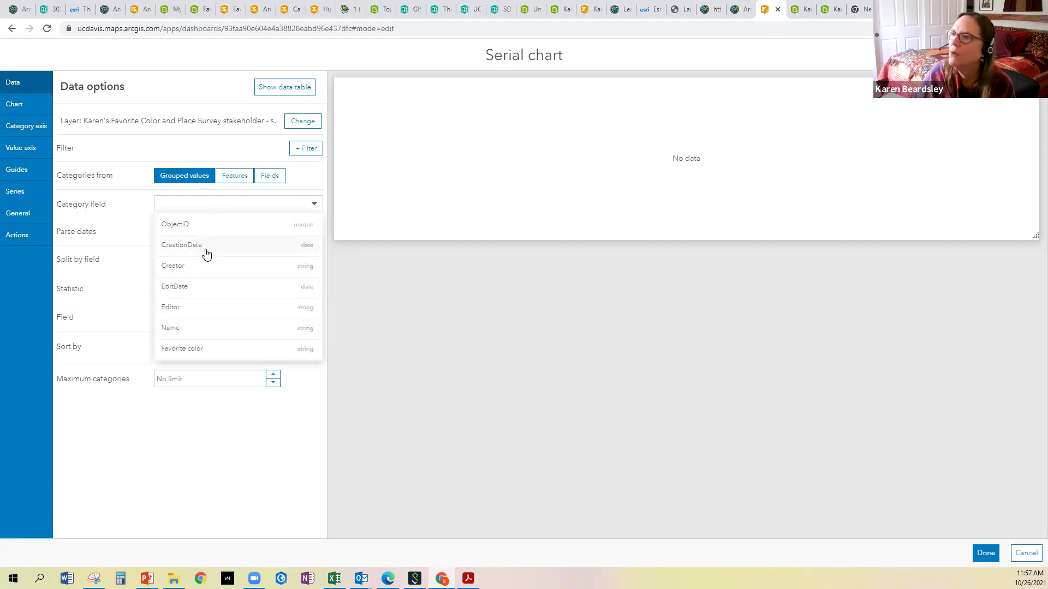
pyautogui.click(191, 349)
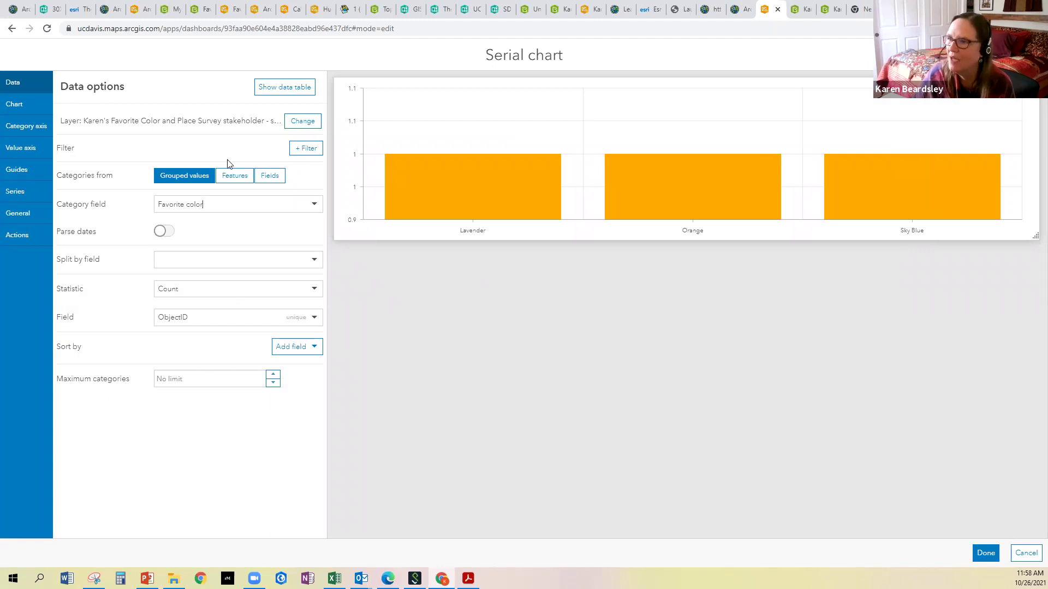
pyautogui.click(985, 554)
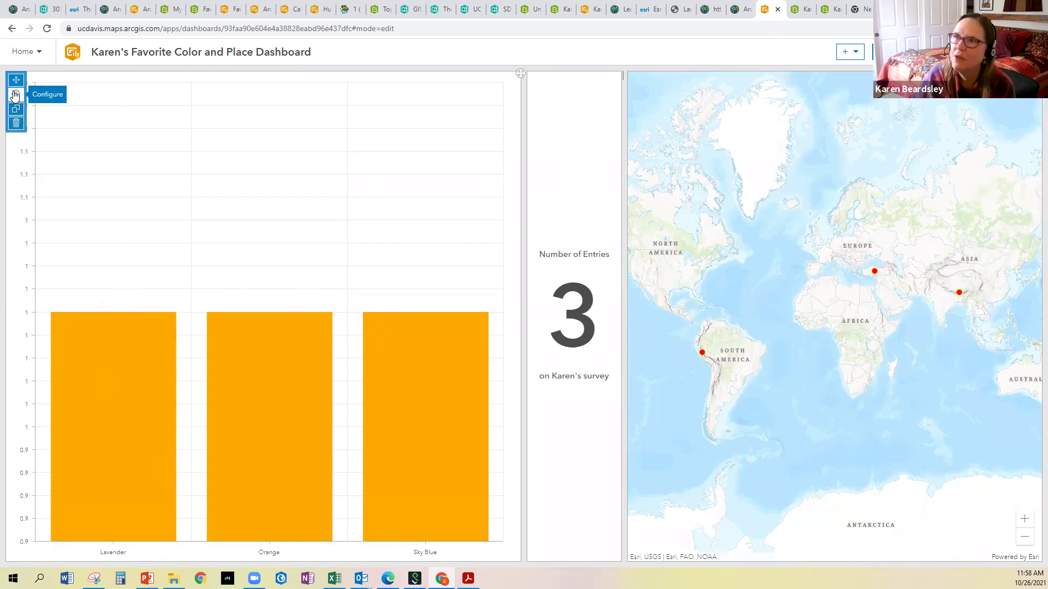
# Restrict the chart's value axis labels to integers only
pyautogui.click(15, 94)
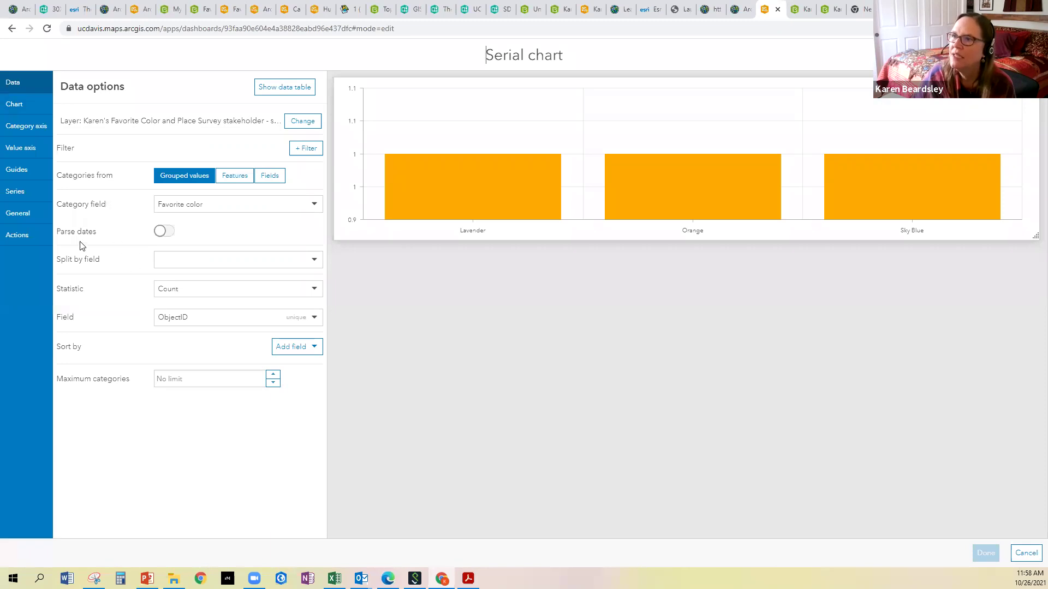
pyautogui.click(21, 148)
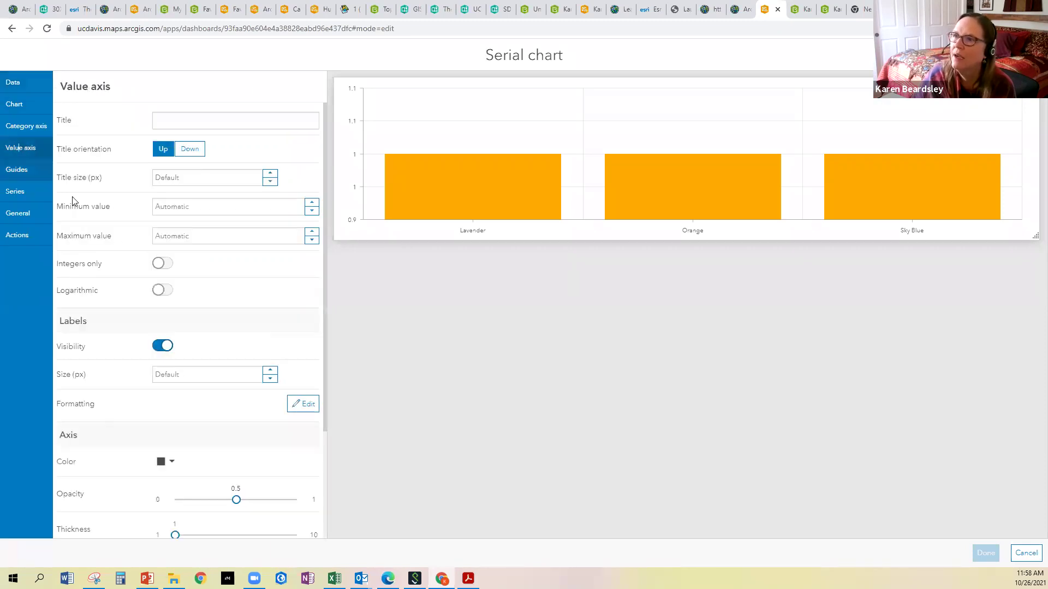
pyautogui.click(163, 264)
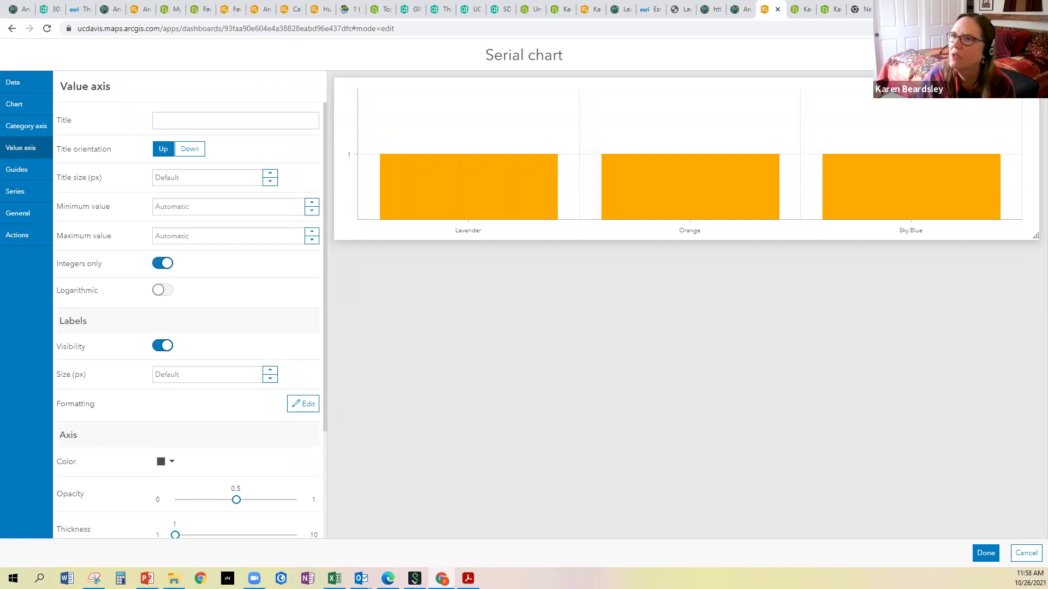
pyautogui.click(985, 552)
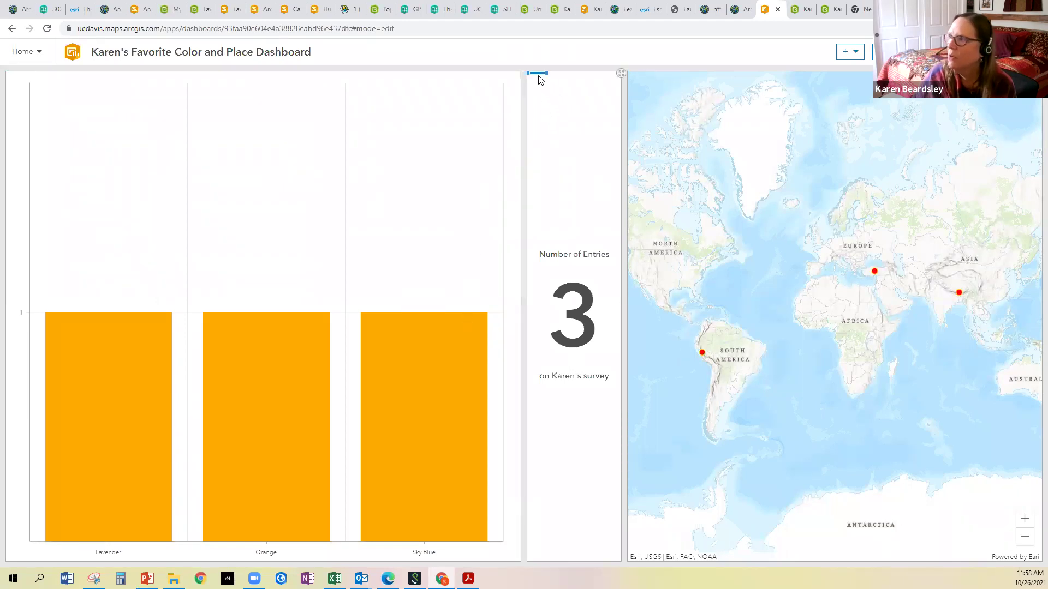
# Dock the entries indicator above the bar chart, narrow the left column, then view the survey's data page
pyautogui.moveTo(537, 72)
pyautogui.moveTo(538, 73)
pyautogui.mouseDown()
pyautogui.moveTo(304, 152)
pyautogui.moveTo(271, 124)
pyautogui.moveTo(265, 90)
pyautogui.mouseUp()
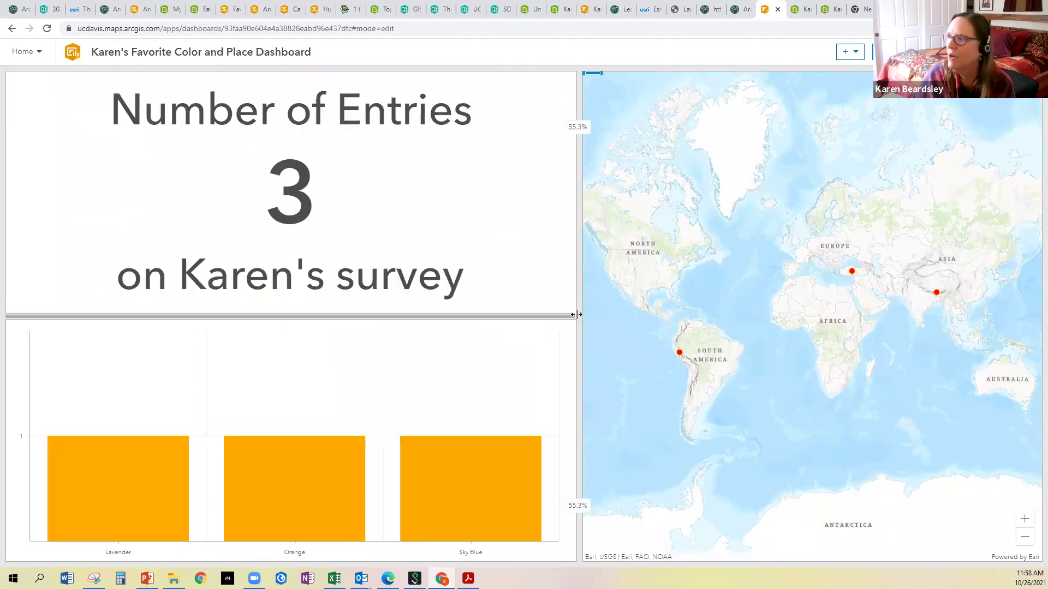
pyautogui.moveTo(577, 315); pyautogui.dragTo(276, 298)
pyautogui.moveTo(207, 290); pyautogui.dragTo(206, 291)
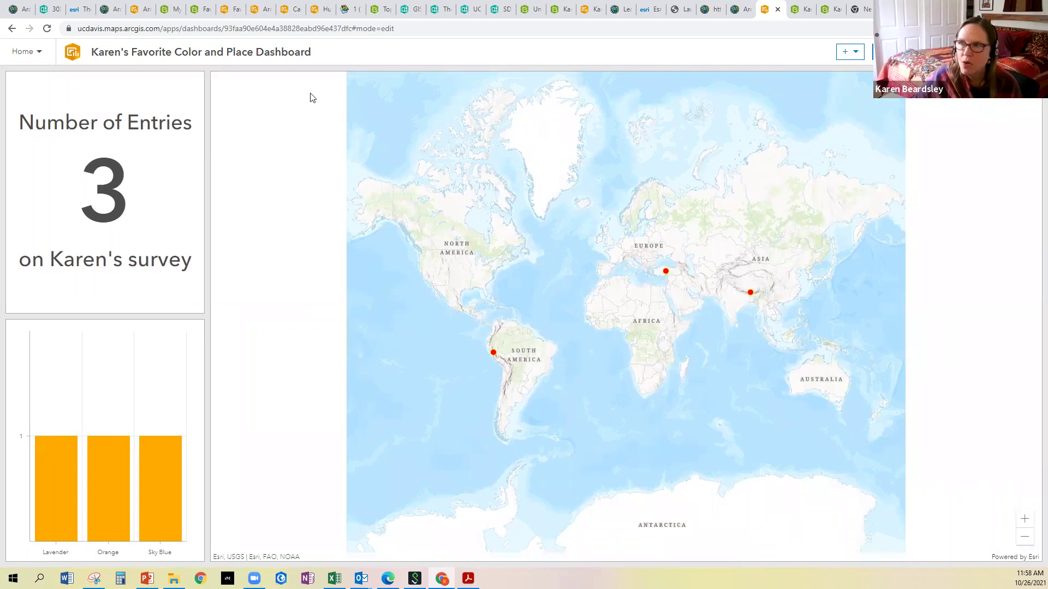
pyautogui.click(797, 10)
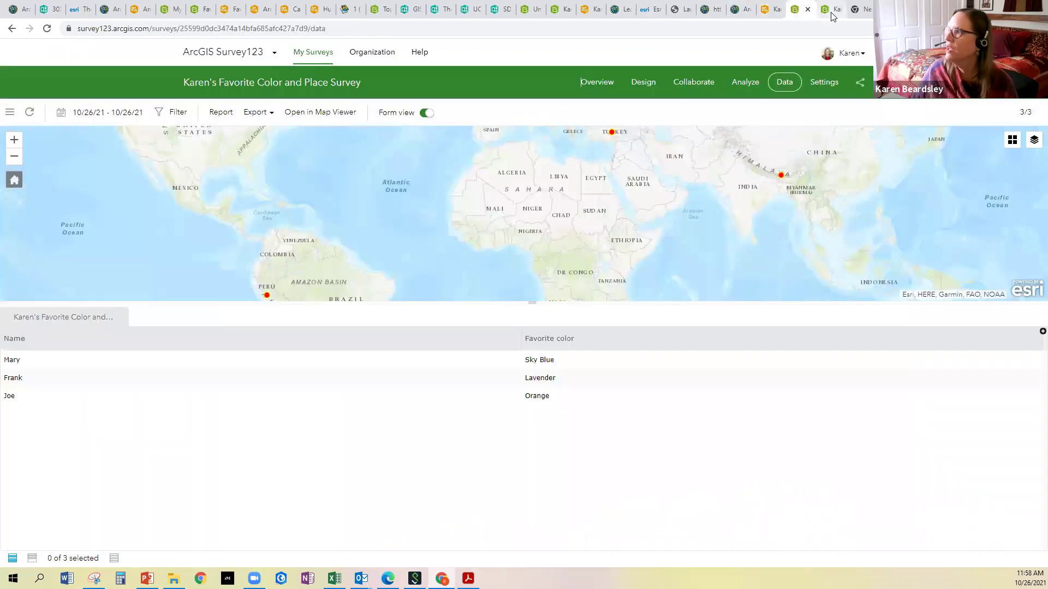
# Look through the open browser tabs and return to the Favorite Color and Place survey
pyautogui.click(828, 12)
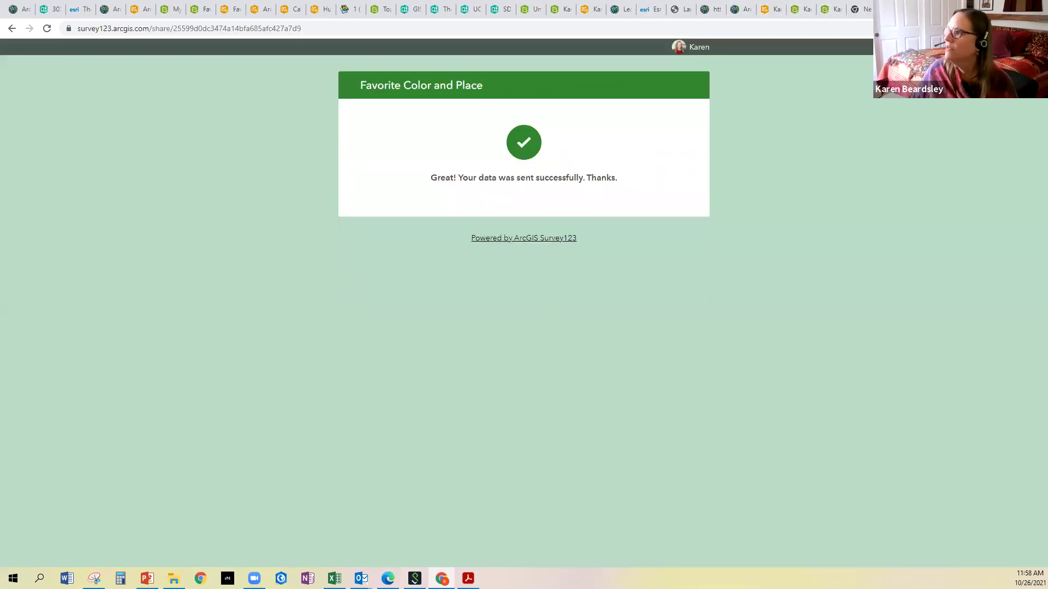
pyautogui.click(857, 11)
pyautogui.click(859, 12)
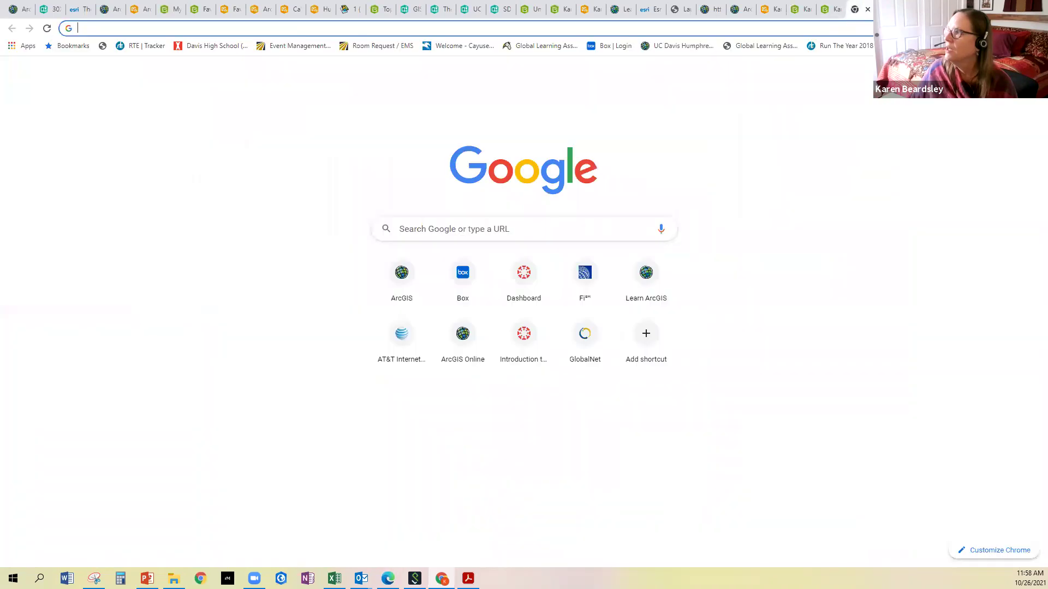
pyautogui.click(886, 11)
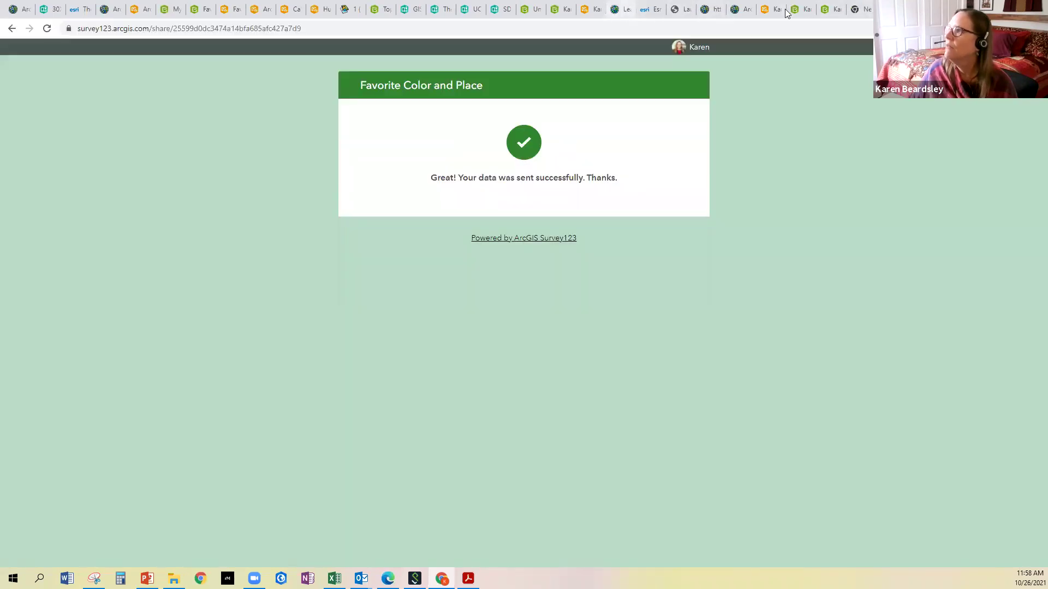
pyautogui.click(569, 11)
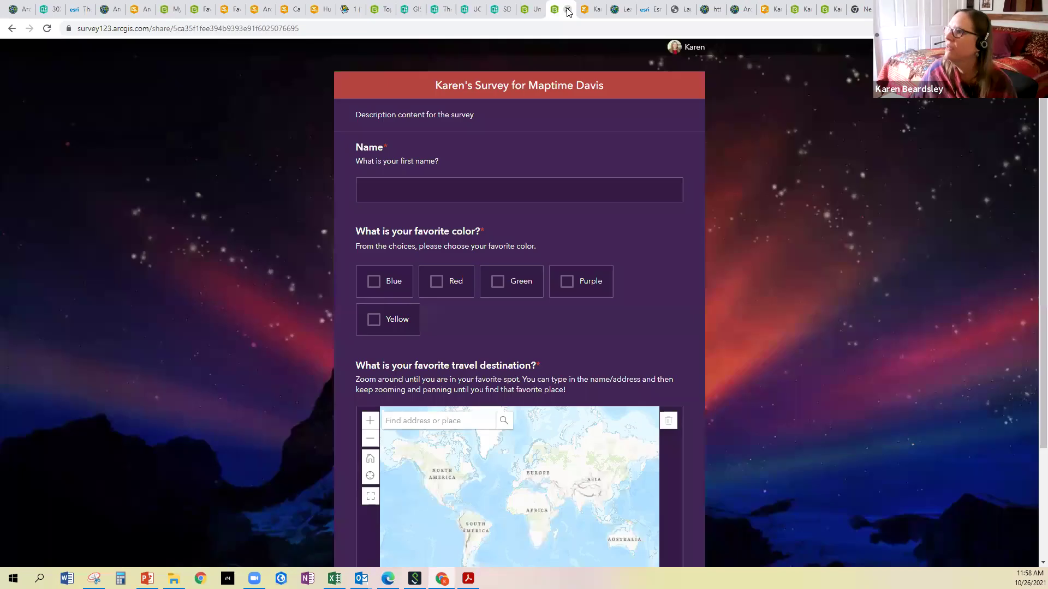
pyautogui.click(604, 9)
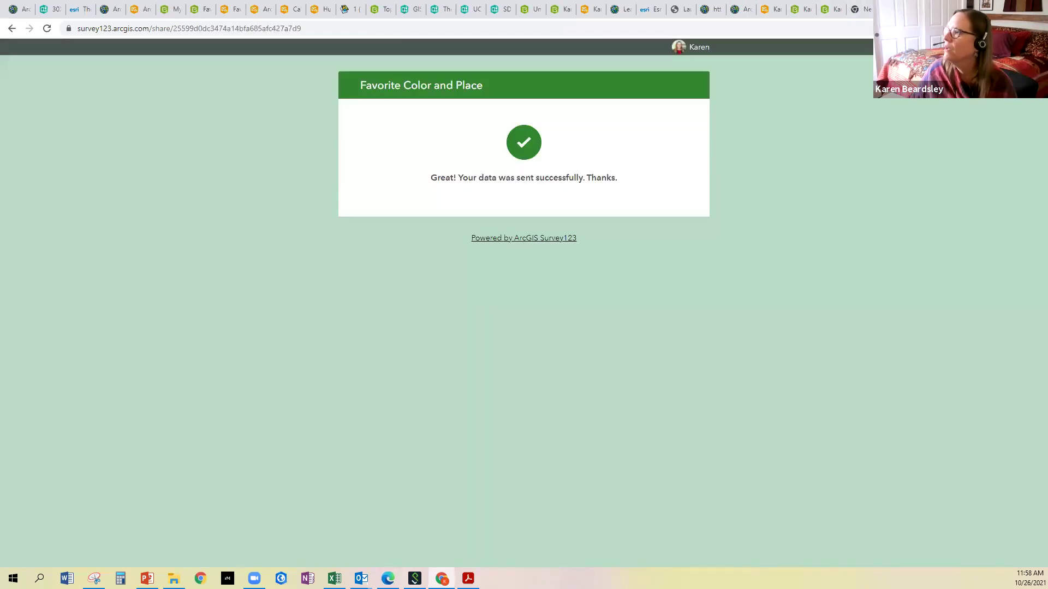
# Reload the survey page from its web address to bring up a blank form
pyautogui.click(390, 27)
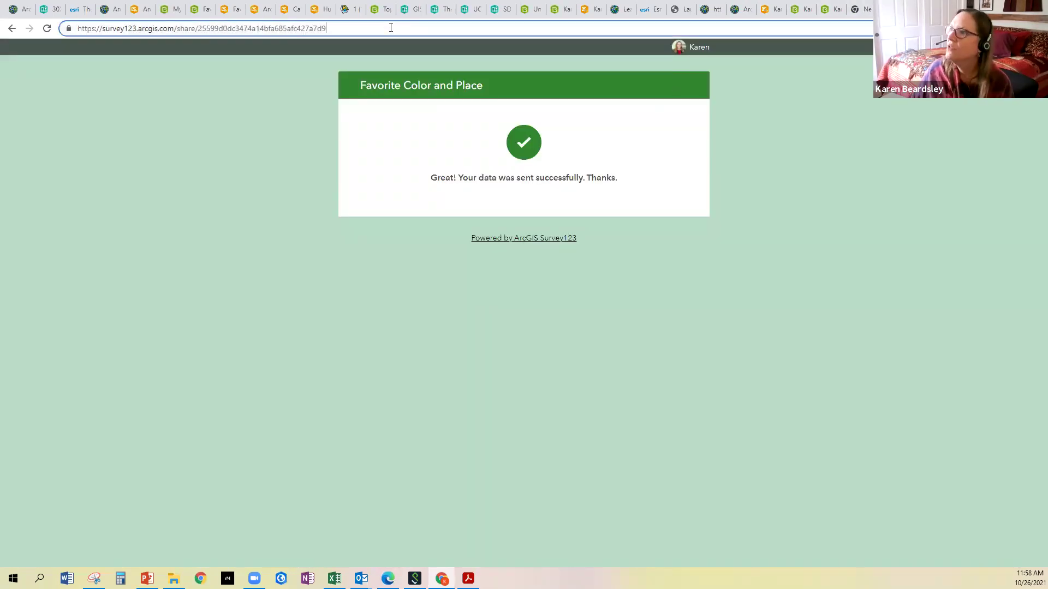
pyautogui.moveTo(358, 28); pyautogui.dragTo(113, 26)
pyautogui.click(113, 26)
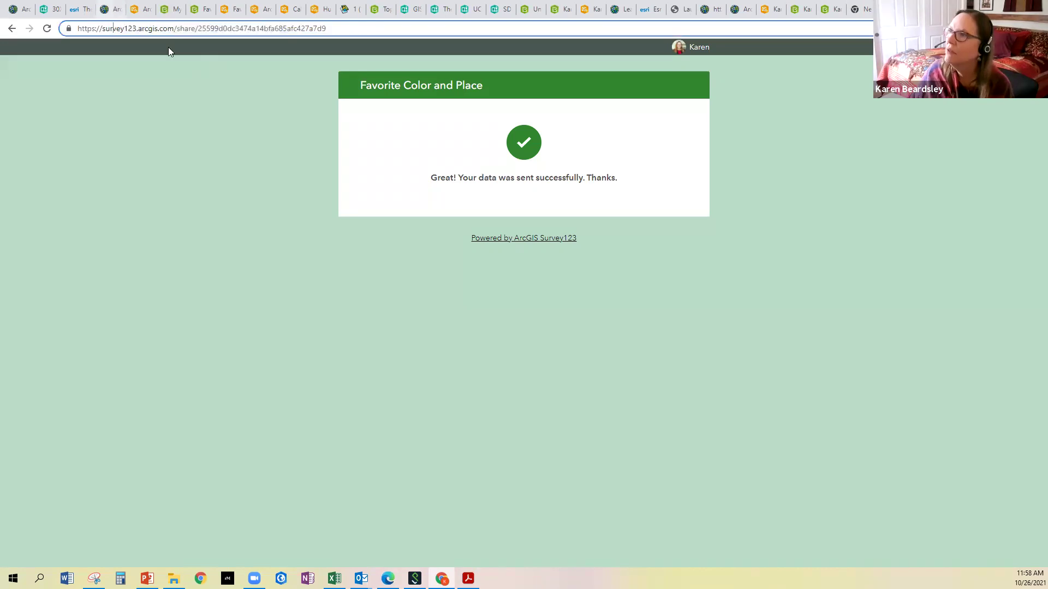
pyautogui.press('Return')
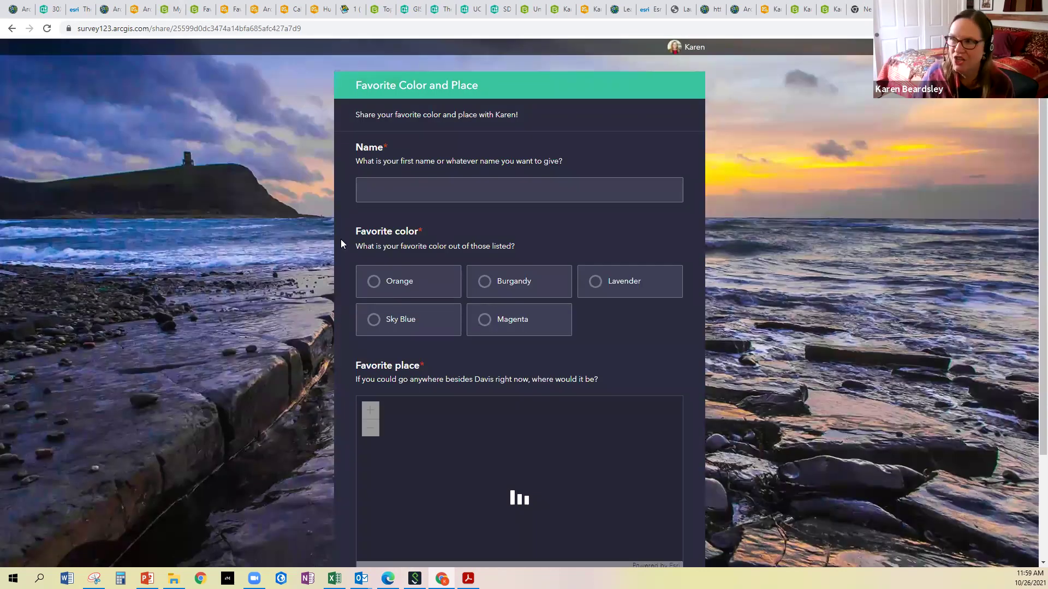
# Enter a first name, choose Sky Blue, search 'Morocco' to set Marrakech as the place, and submit
pyautogui.click(425, 192)
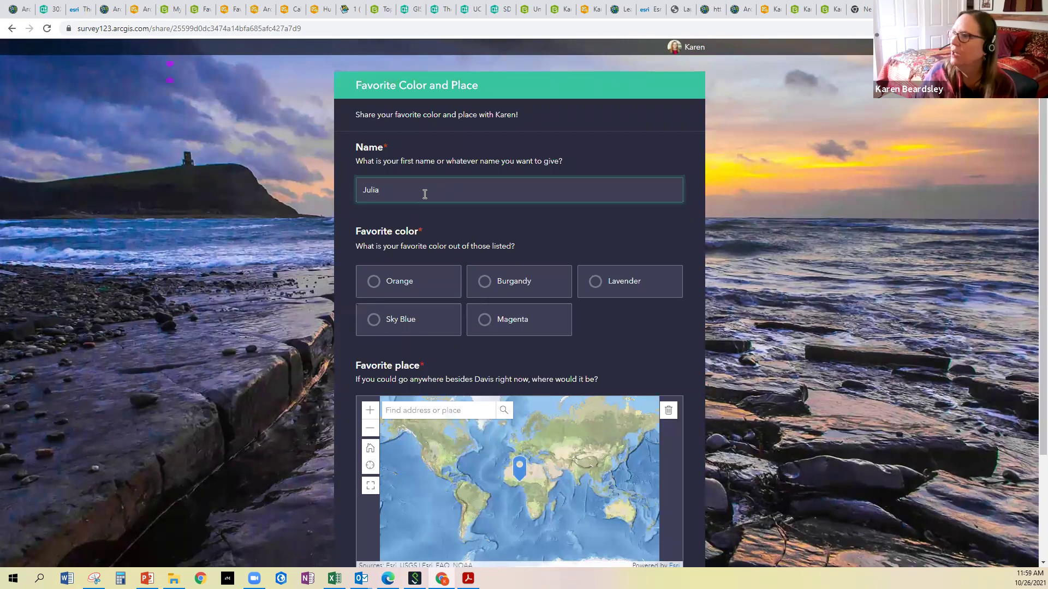
pyautogui.click(389, 322)
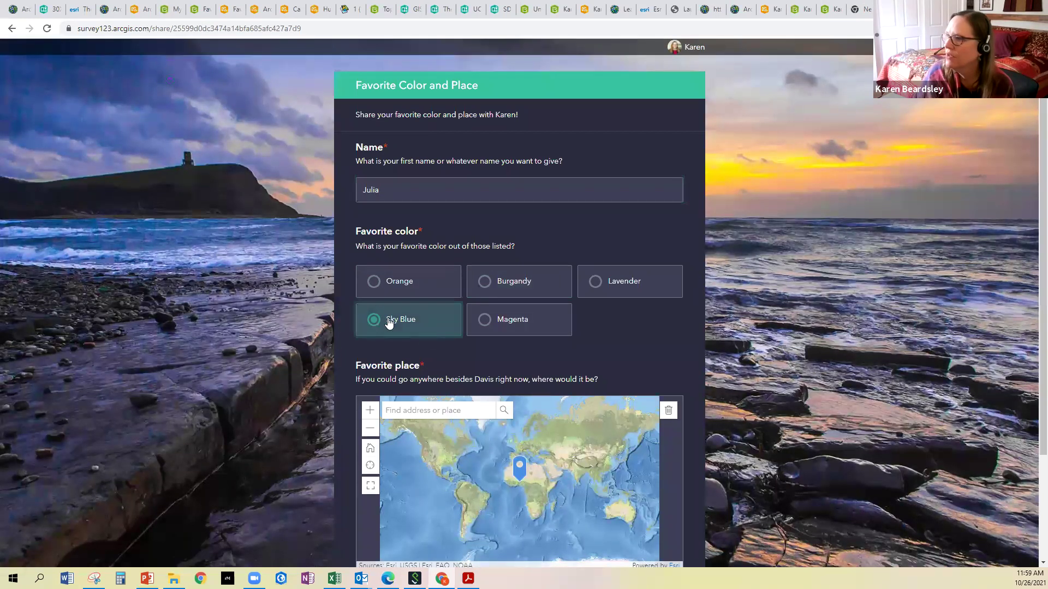
pyautogui.scroll(-3, 448, 356)
pyautogui.click(449, 273)
pyautogui.write('Morocco')
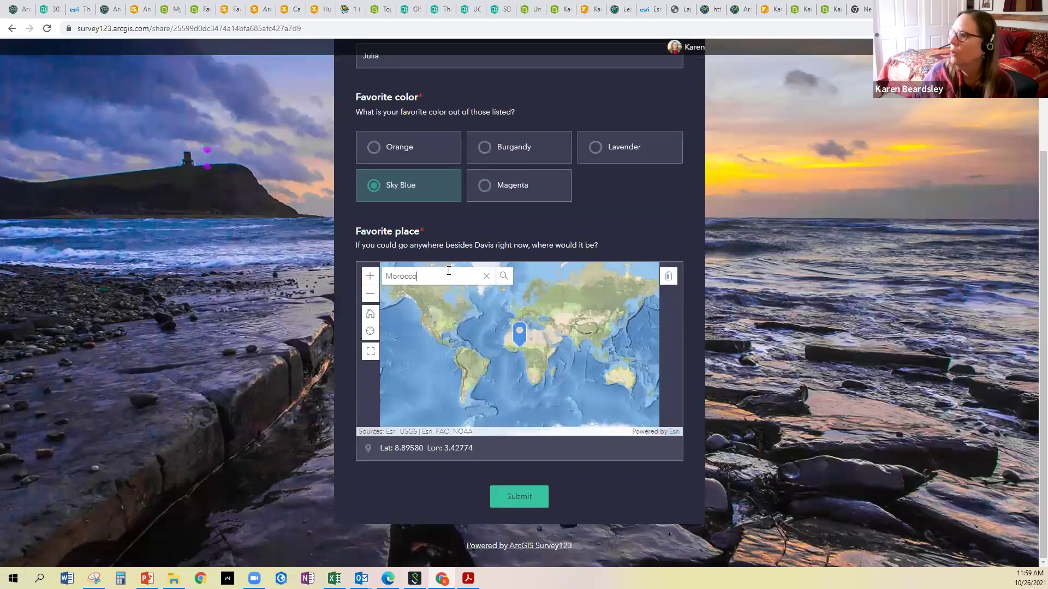
pyautogui.click(433, 315)
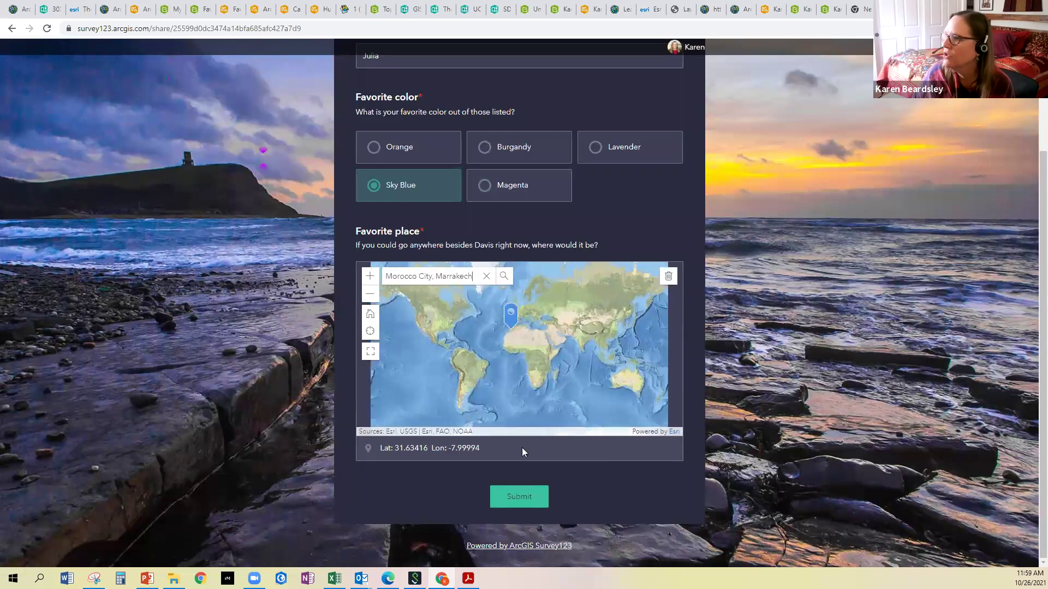
pyautogui.click(515, 496)
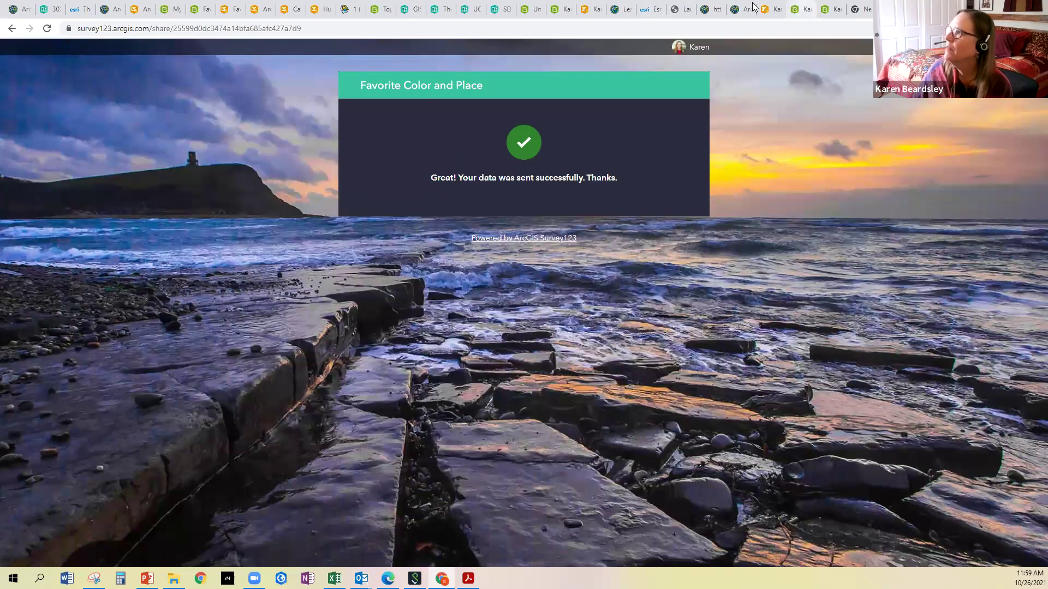
# Switch to the Favorite Color and Place Dashboard and reload it with F5, confirming the reload
pyautogui.click(588, 10)
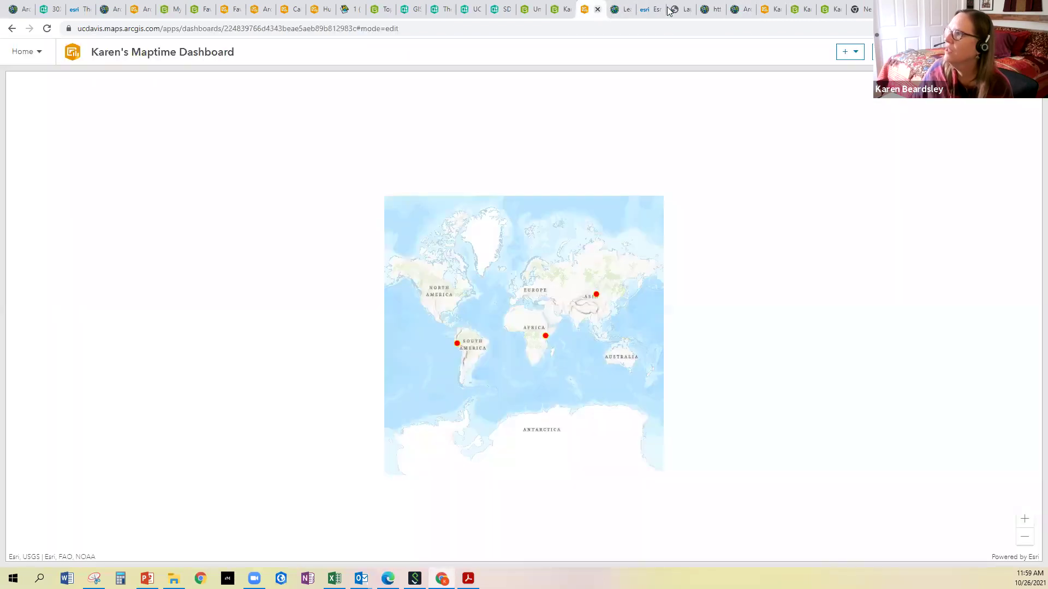
pyautogui.click(772, 10)
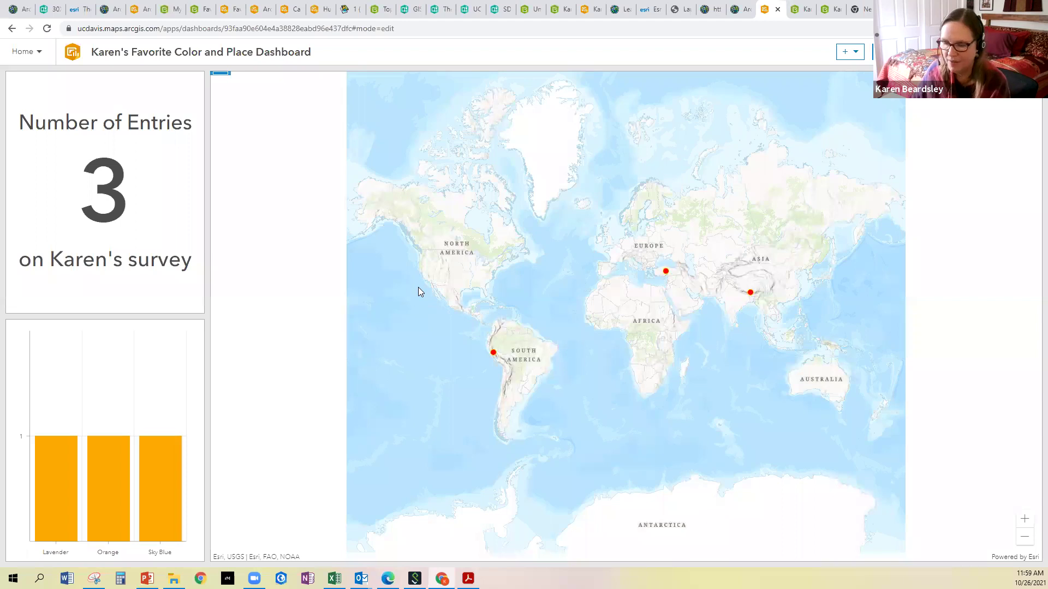
pyautogui.press('F5')
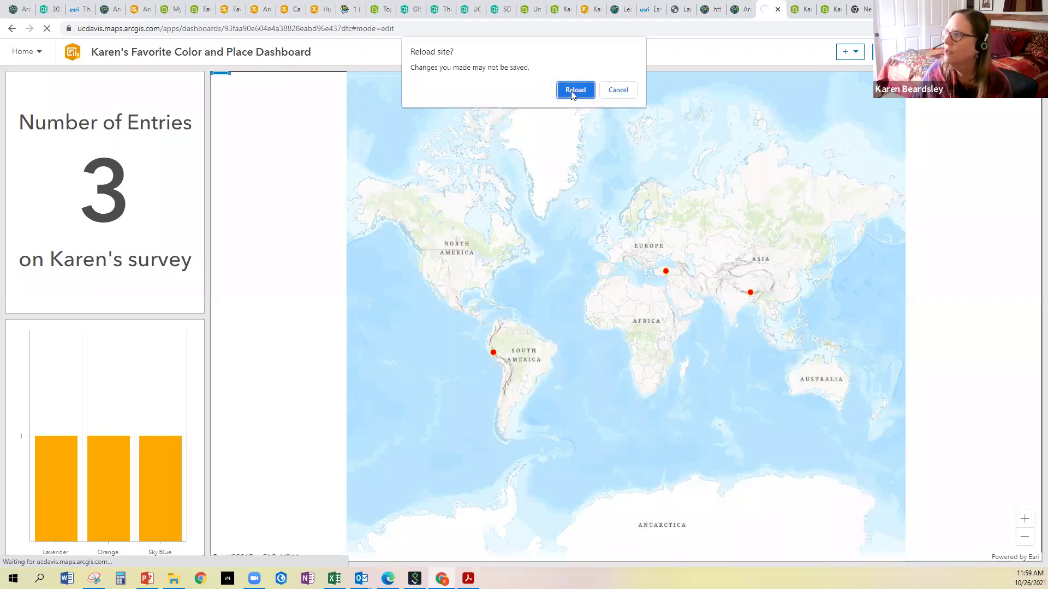
pyautogui.click(575, 91)
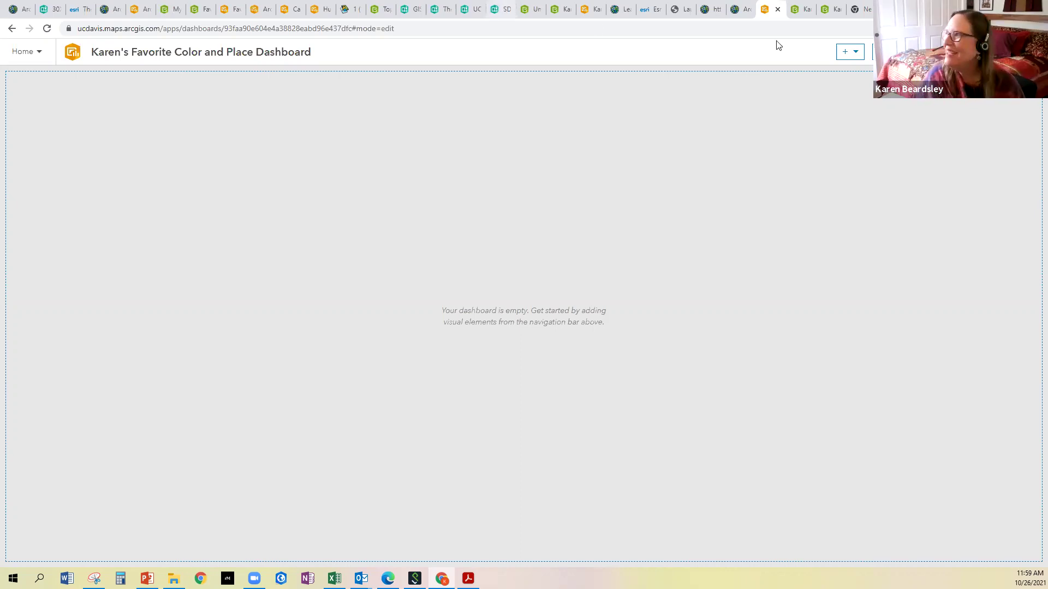
# Return from ArcGIS Online to the presentation and advance to slide 17 on learn.arcgis.com resources
pyautogui.click(742, 12)
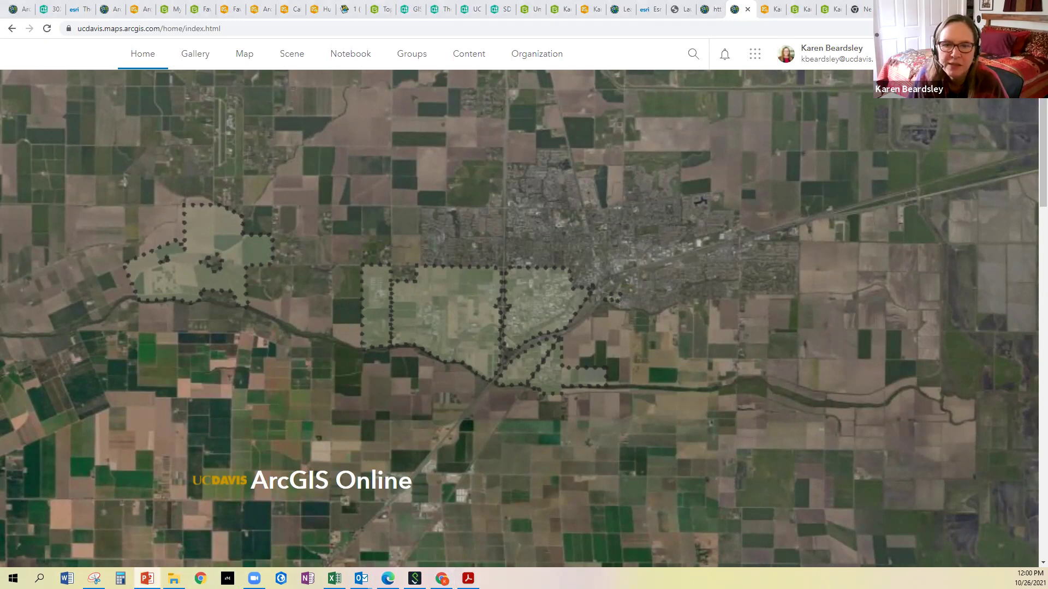
pyautogui.hotkey('alt', 'Tab')
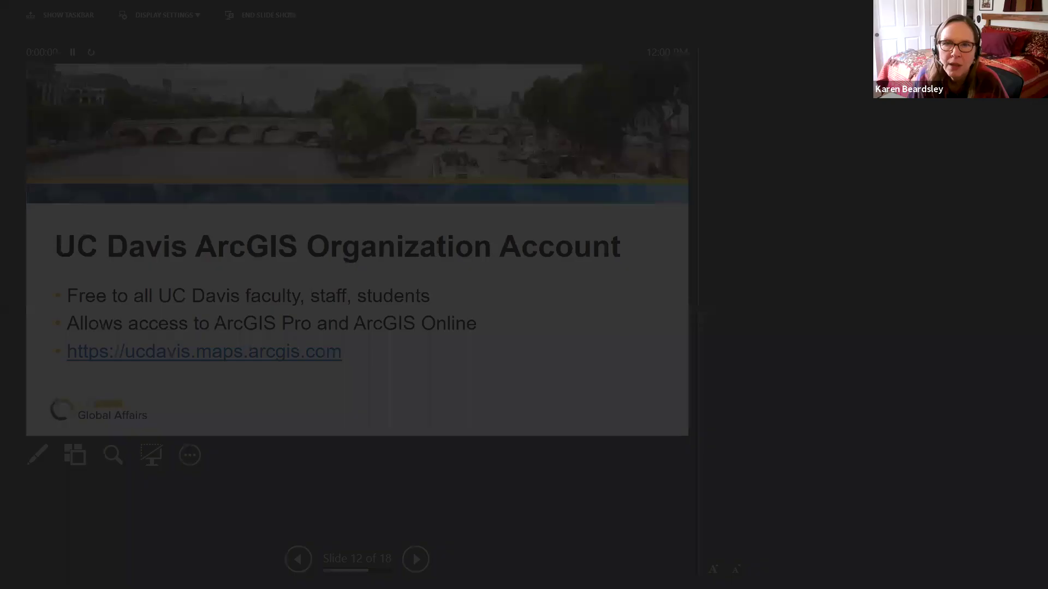
pyautogui.press('Right')
pyautogui.press('Right')
pyautogui.press('Right')
pyautogui.press('Right')
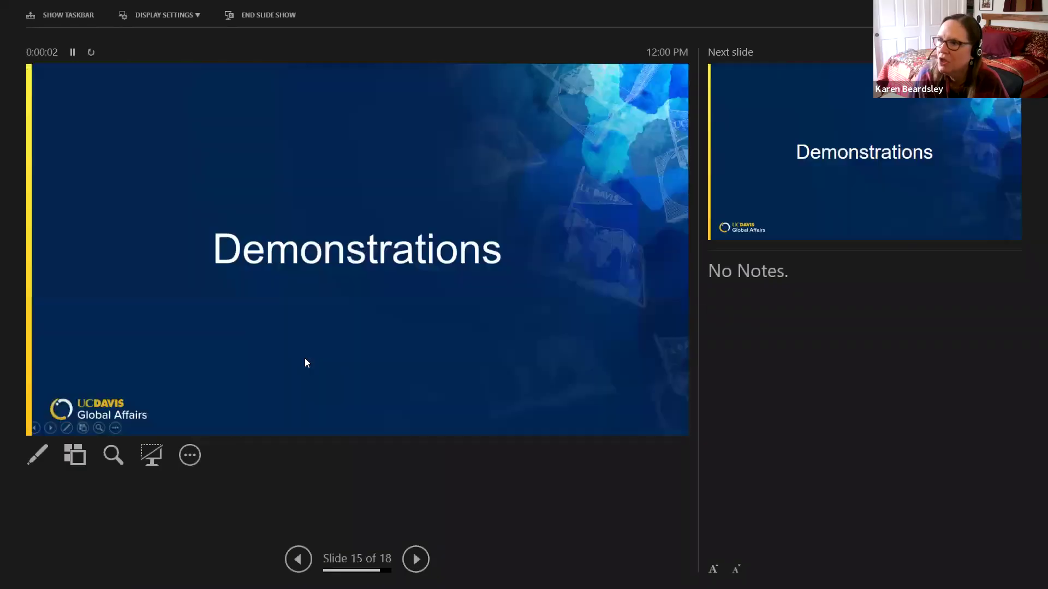
pyautogui.press('Right')
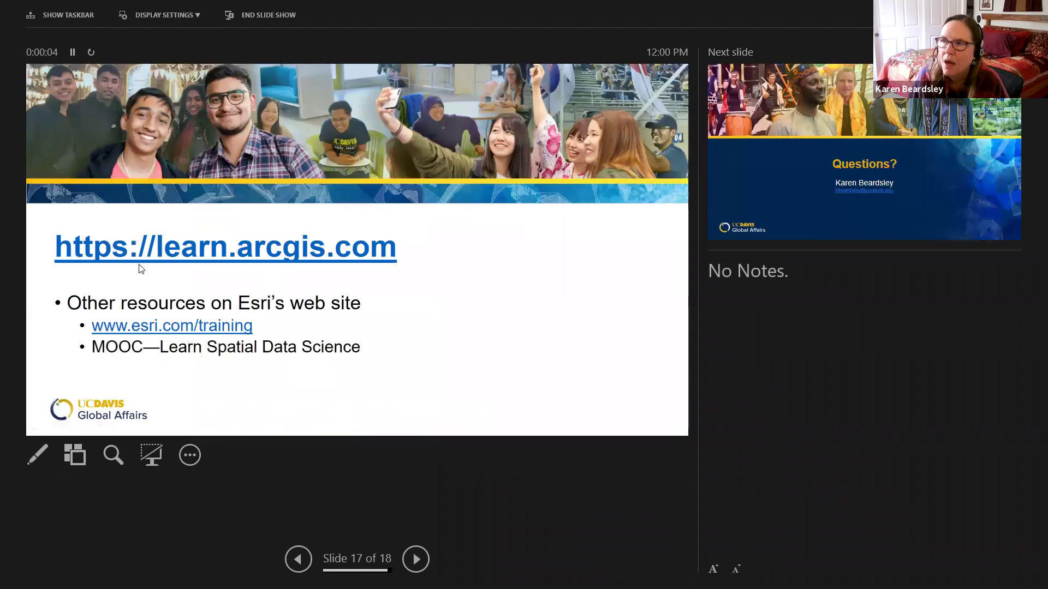